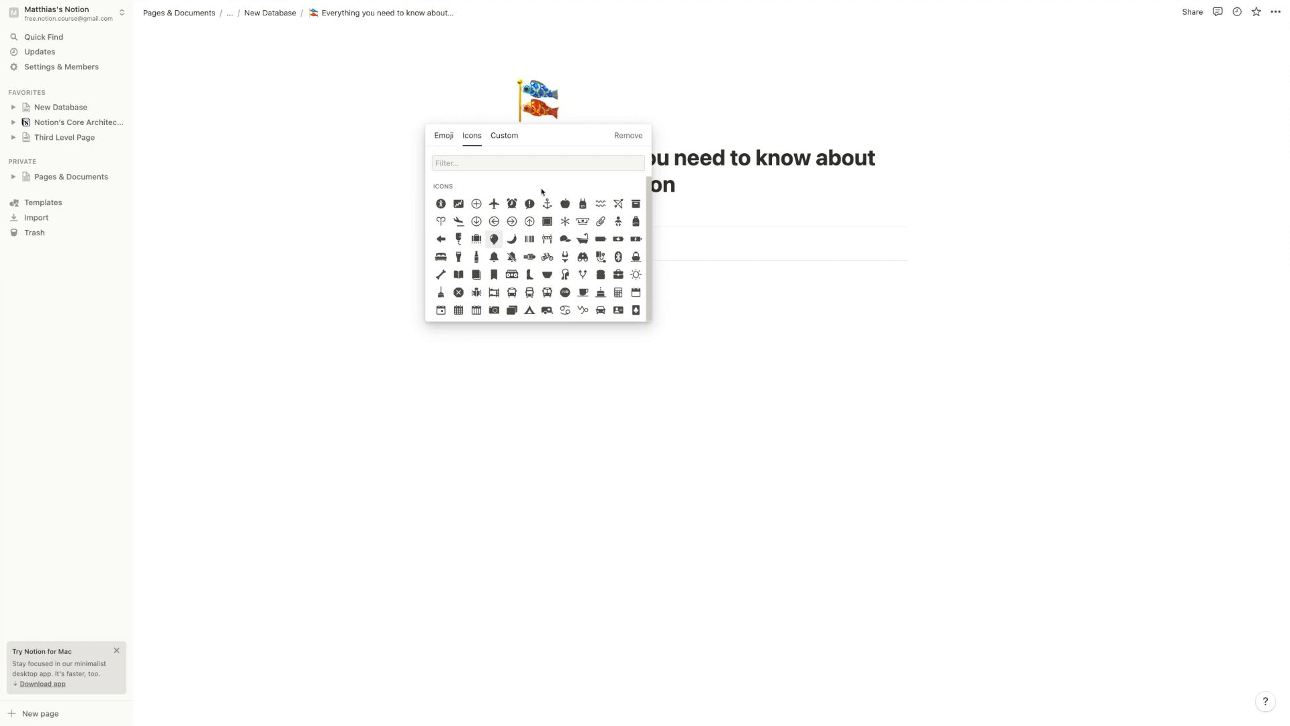
Upload notion-logo.svg from the Desktop as the page icon
{"action": "left_click", "coordinate": [499, 138]}
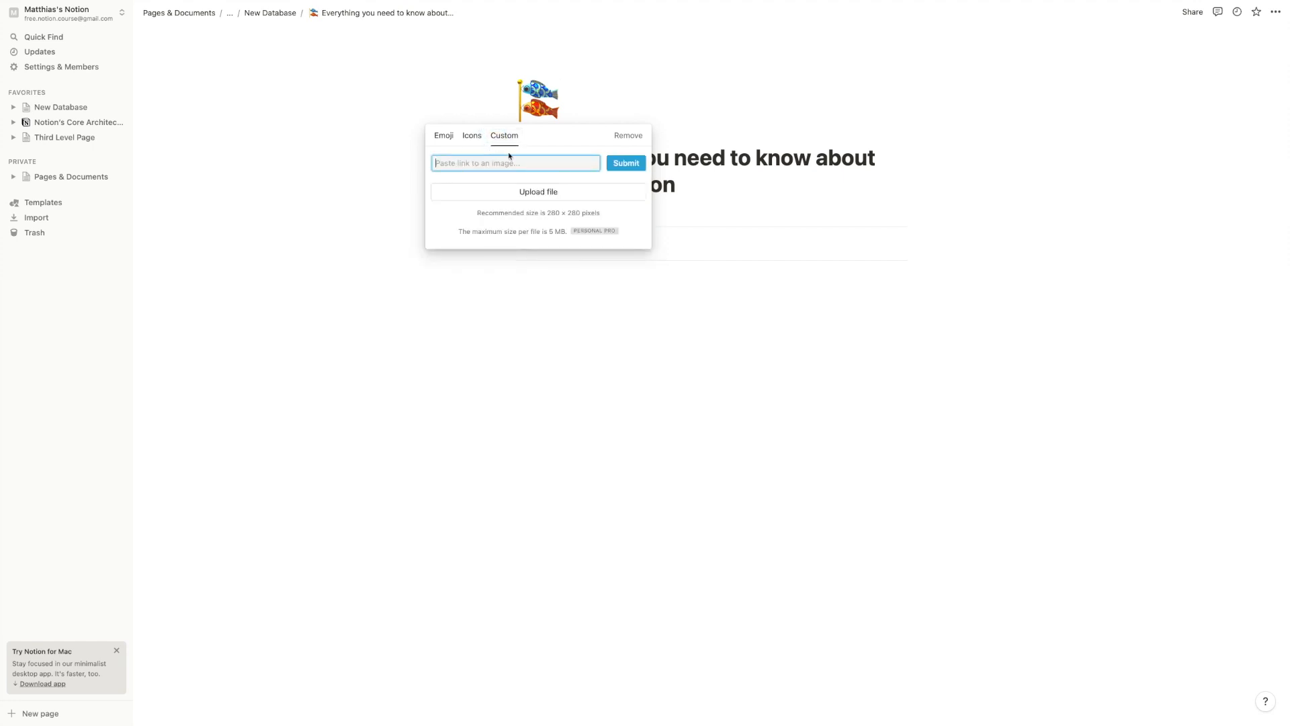
{"action": "left_click", "coordinate": [511, 191]}
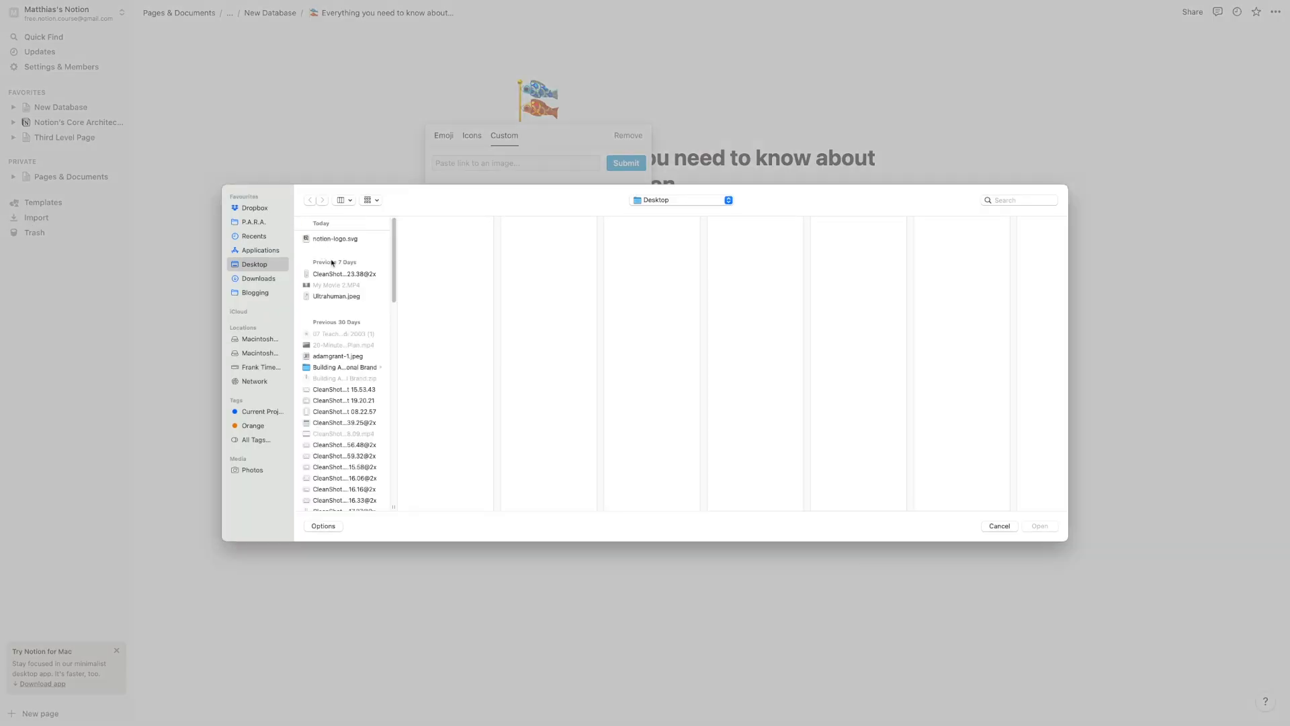
{"action": "left_click", "coordinate": [343, 239]}
{"action": "key", "text": "Return"}
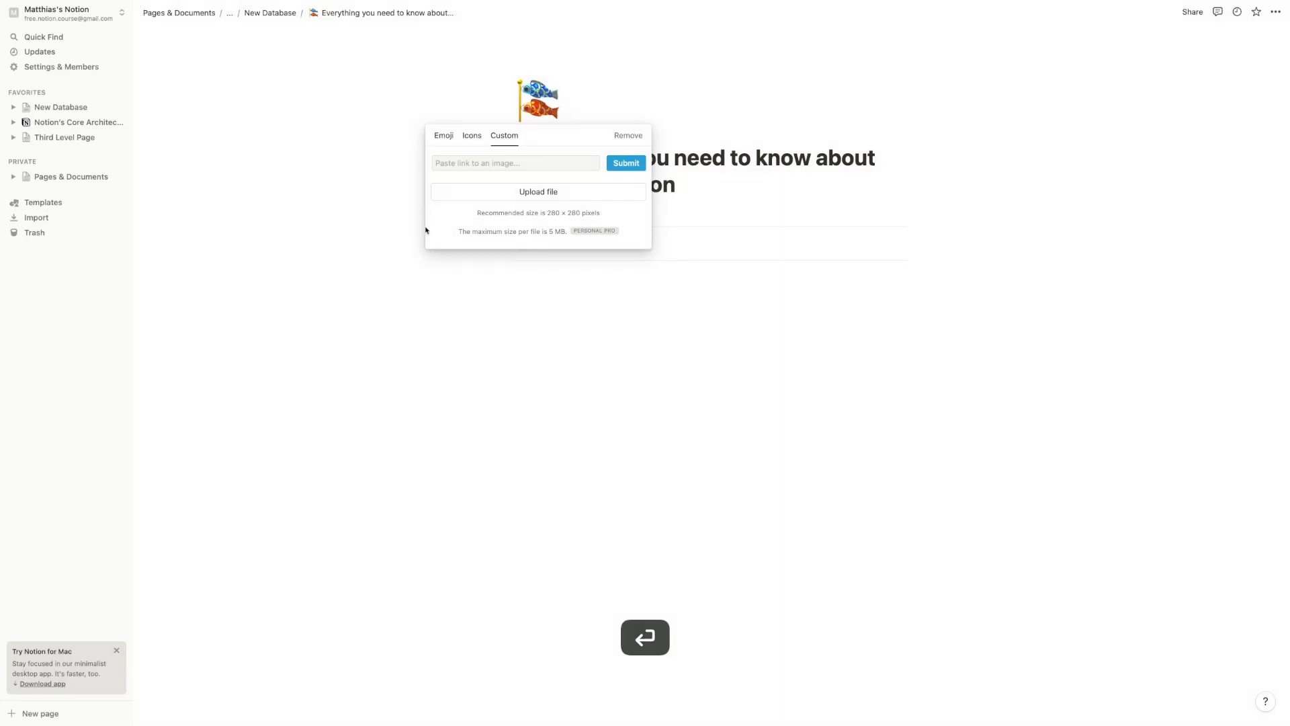
{"action": "left_click", "coordinate": [571, 191]}
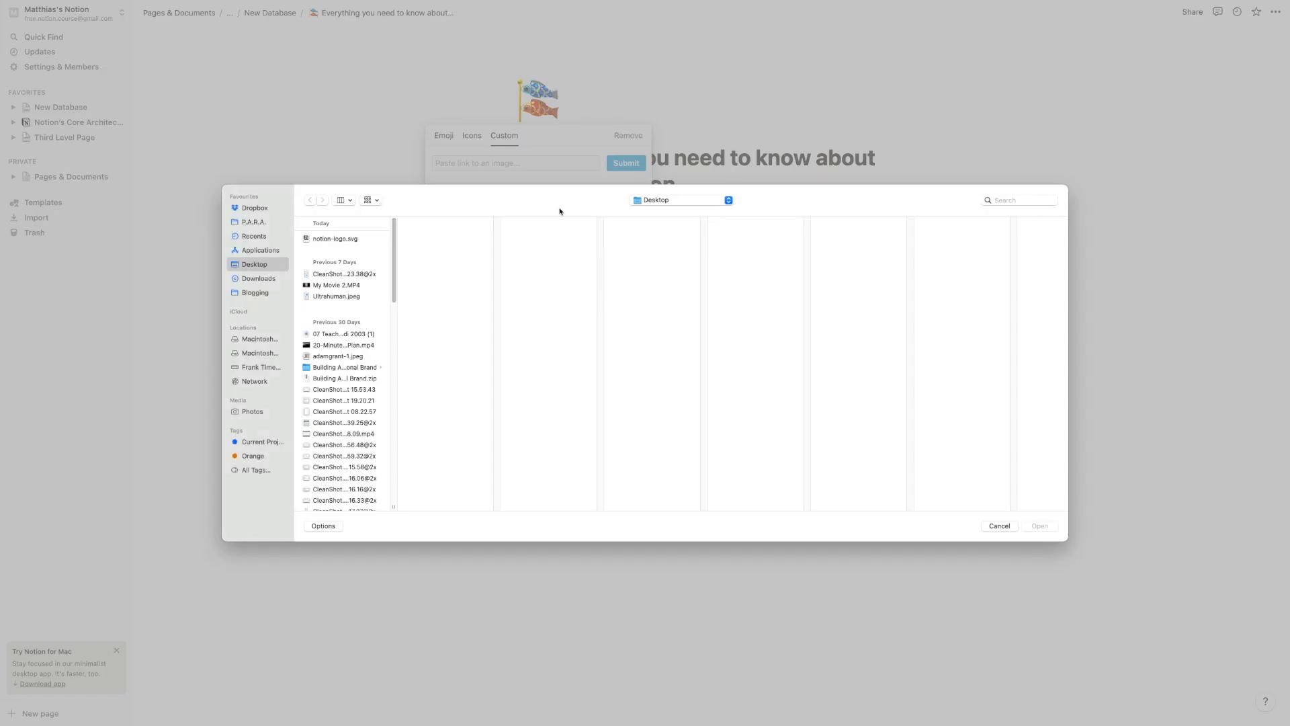
{"action": "left_click", "coordinate": [352, 239]}
{"action": "left_click", "coordinate": [1040, 525]}
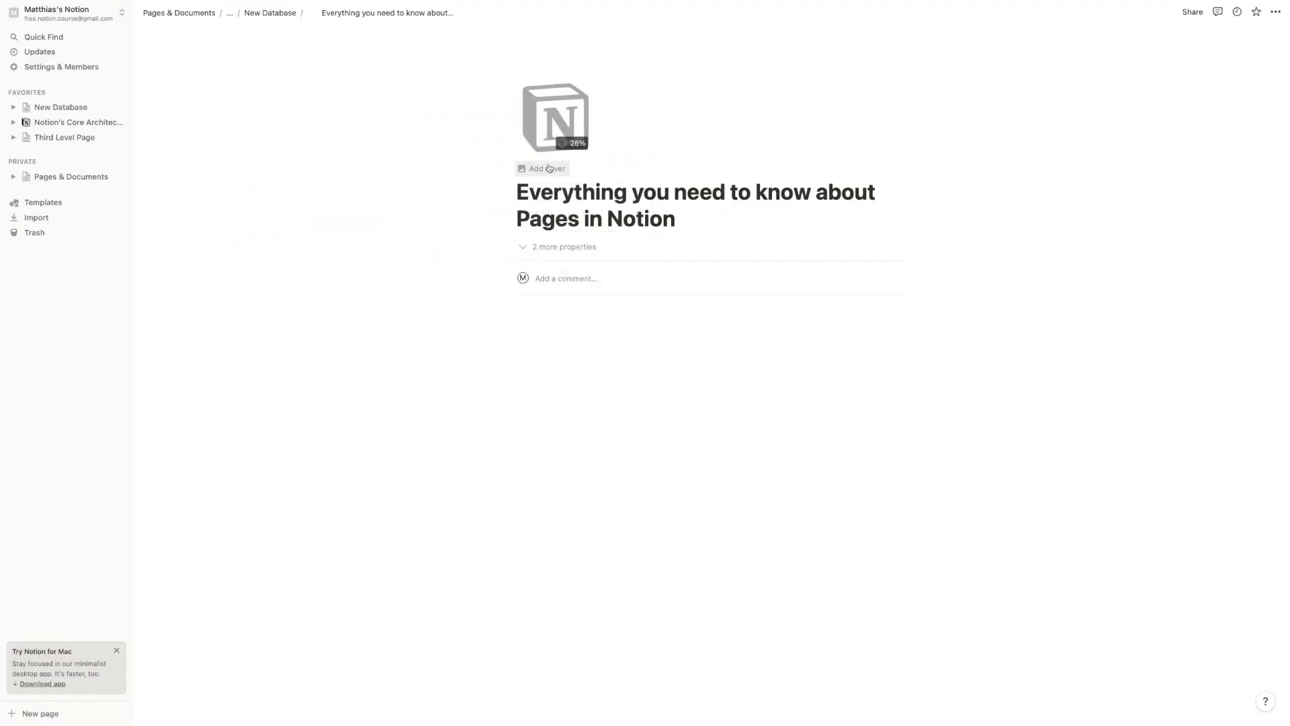
Add a cover image to the page and browse the Unsplash cover options
{"action": "left_click", "coordinate": [544, 169]}
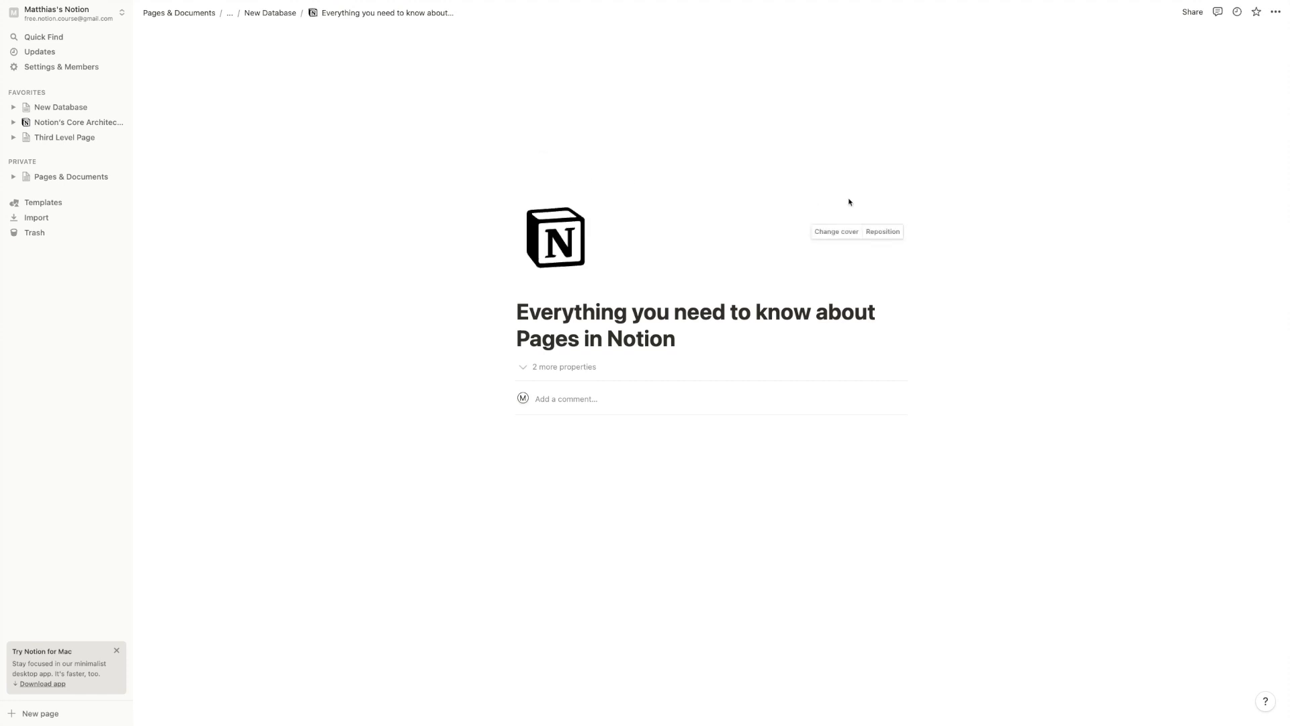
{"action": "left_click", "coordinate": [823, 232]}
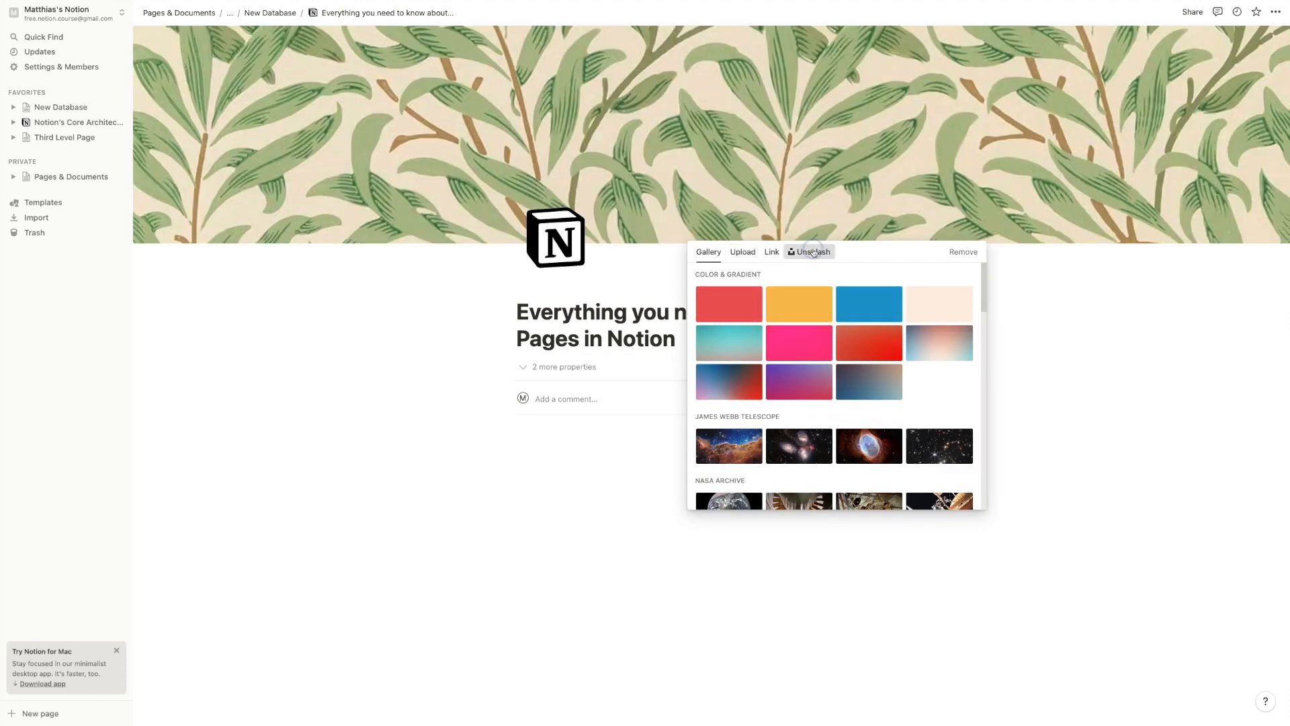
{"action": "left_click", "coordinate": [812, 252]}
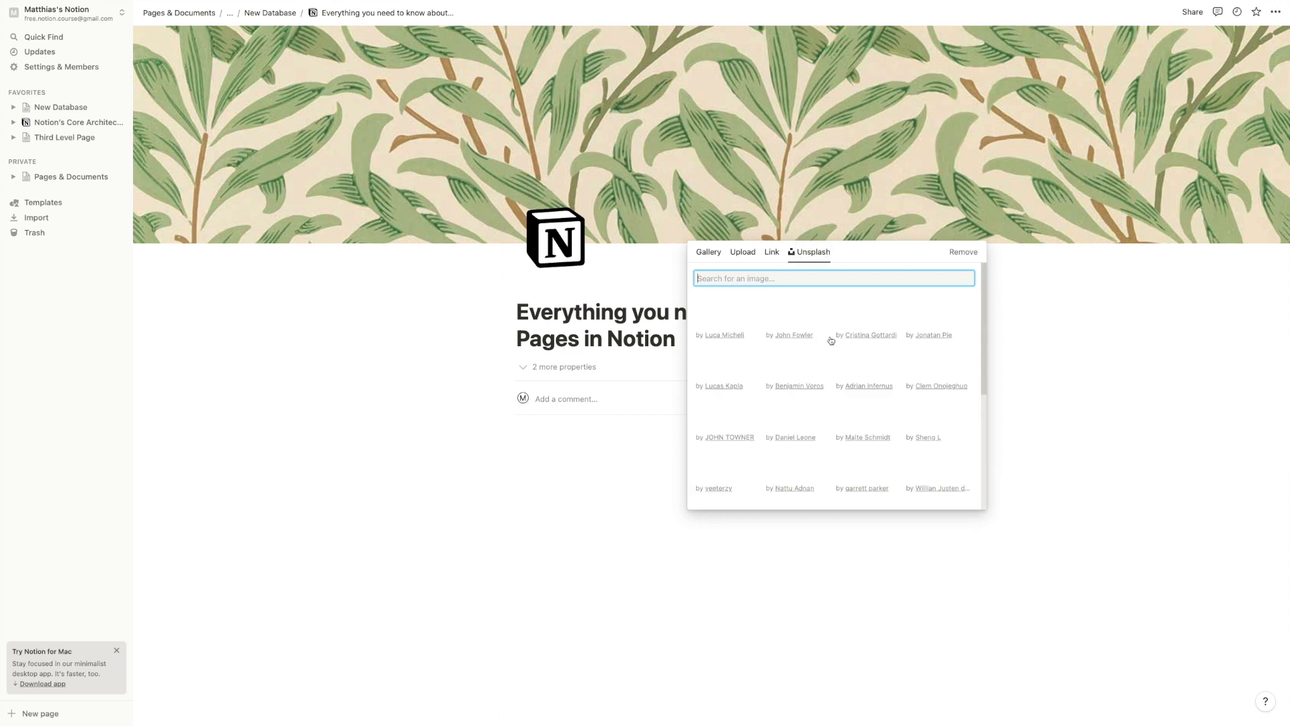
Open the cover Link field and copy the Giphy pixel-art city GIF's image address
{"action": "left_click", "coordinate": [769, 254]}
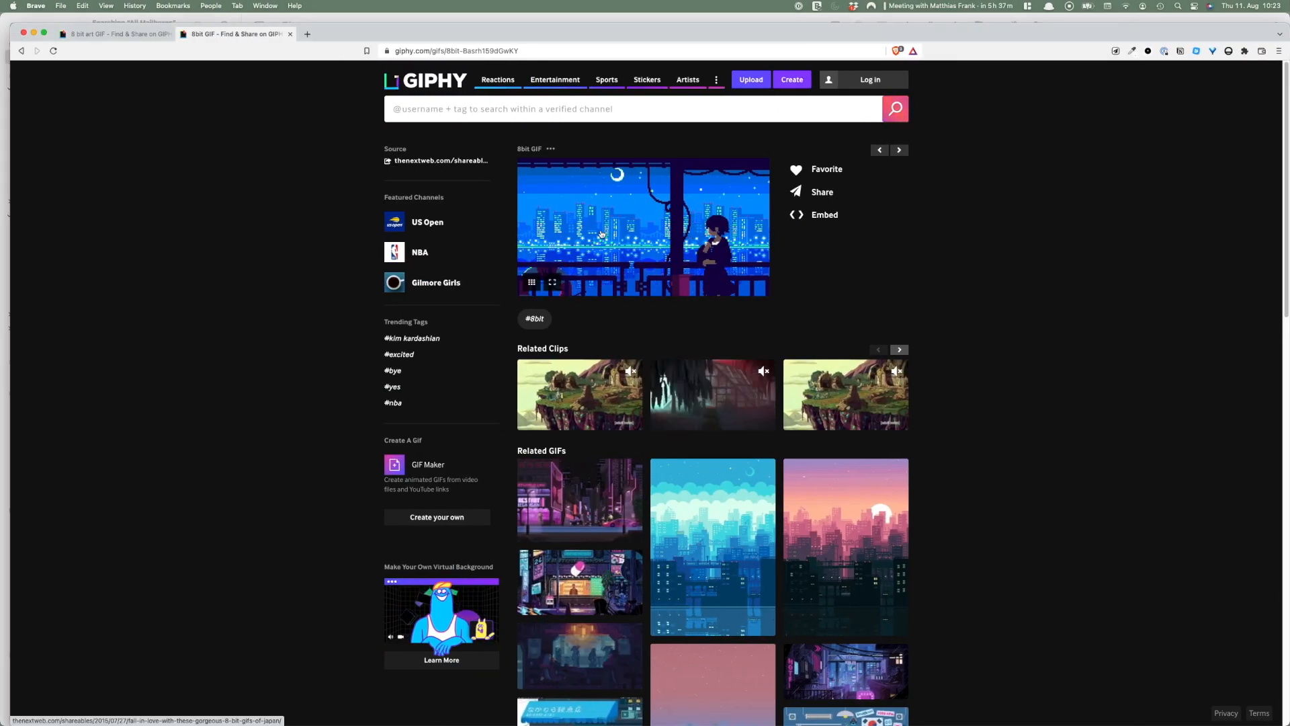
{"action": "right_click", "coordinate": [601, 232]}
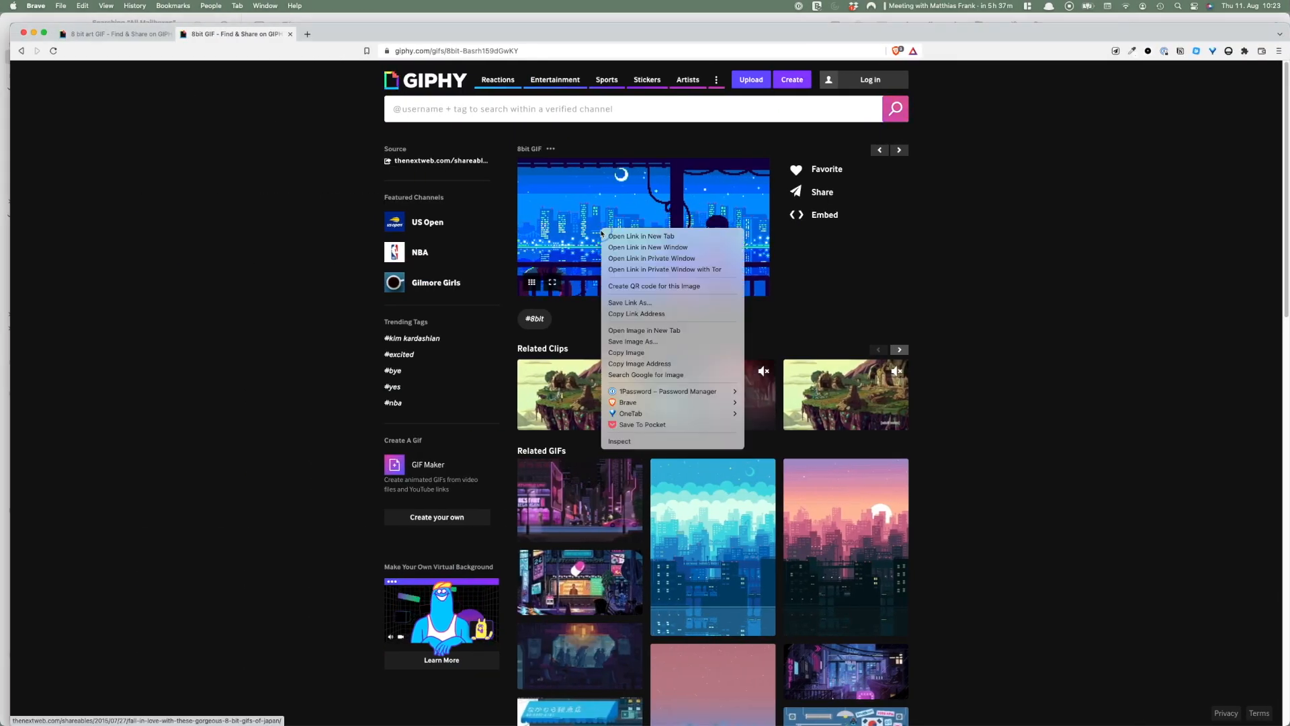
{"action": "left_click", "coordinate": [631, 363]}
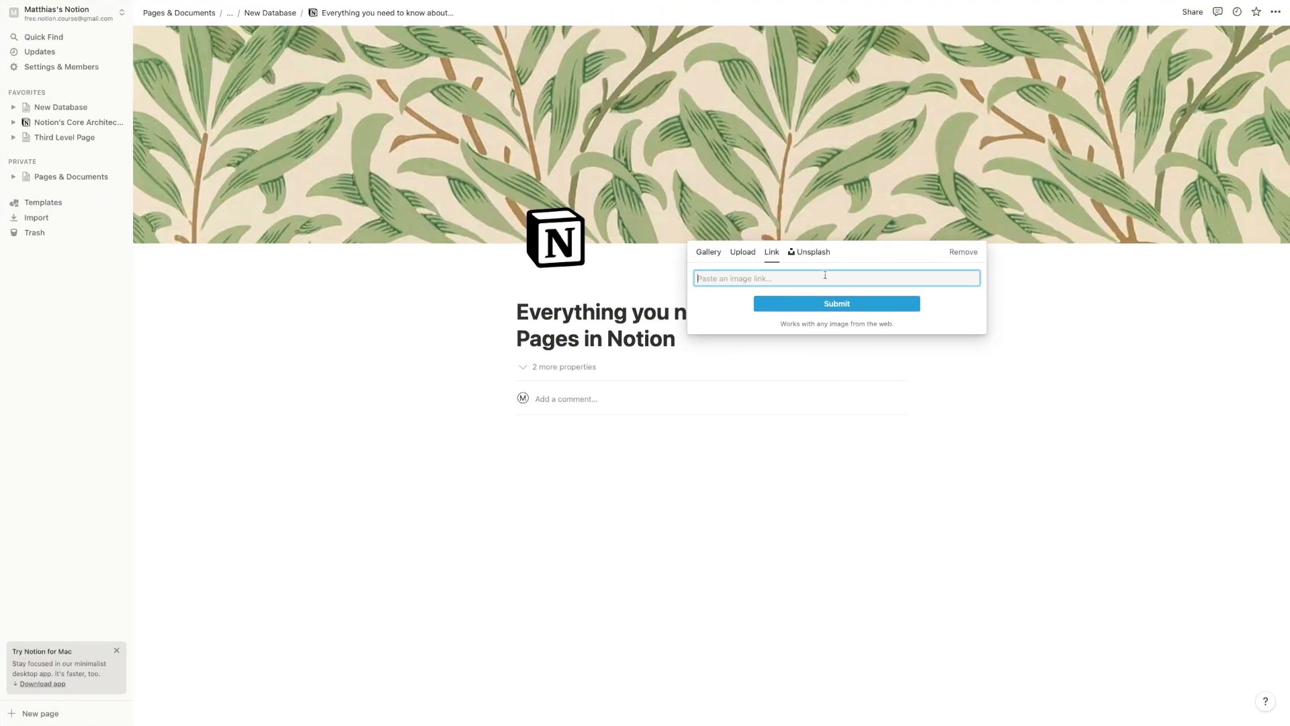
Set the pasted pixel-art GIF link as the cover and drag it toward the moon sky
{"action": "key", "text": "super+v"}
{"action": "left_click", "coordinate": [837, 303]}
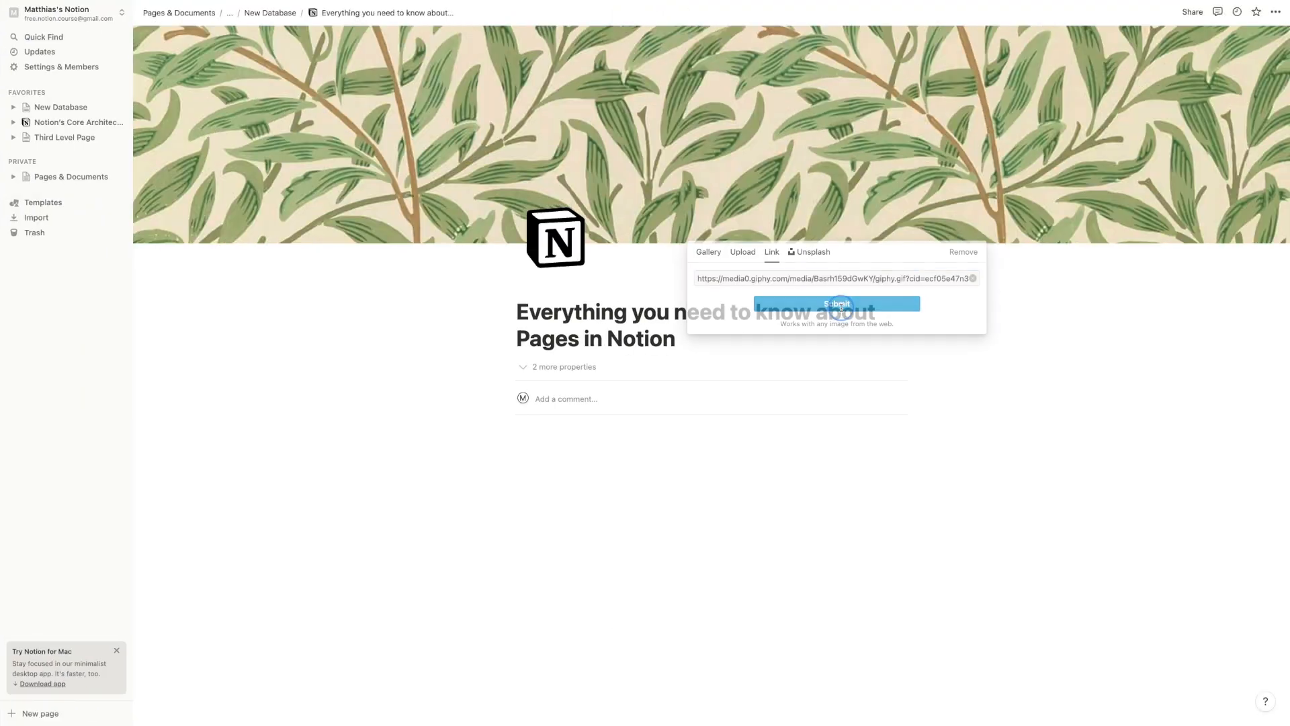
{"action": "left_click", "coordinate": [886, 231]}
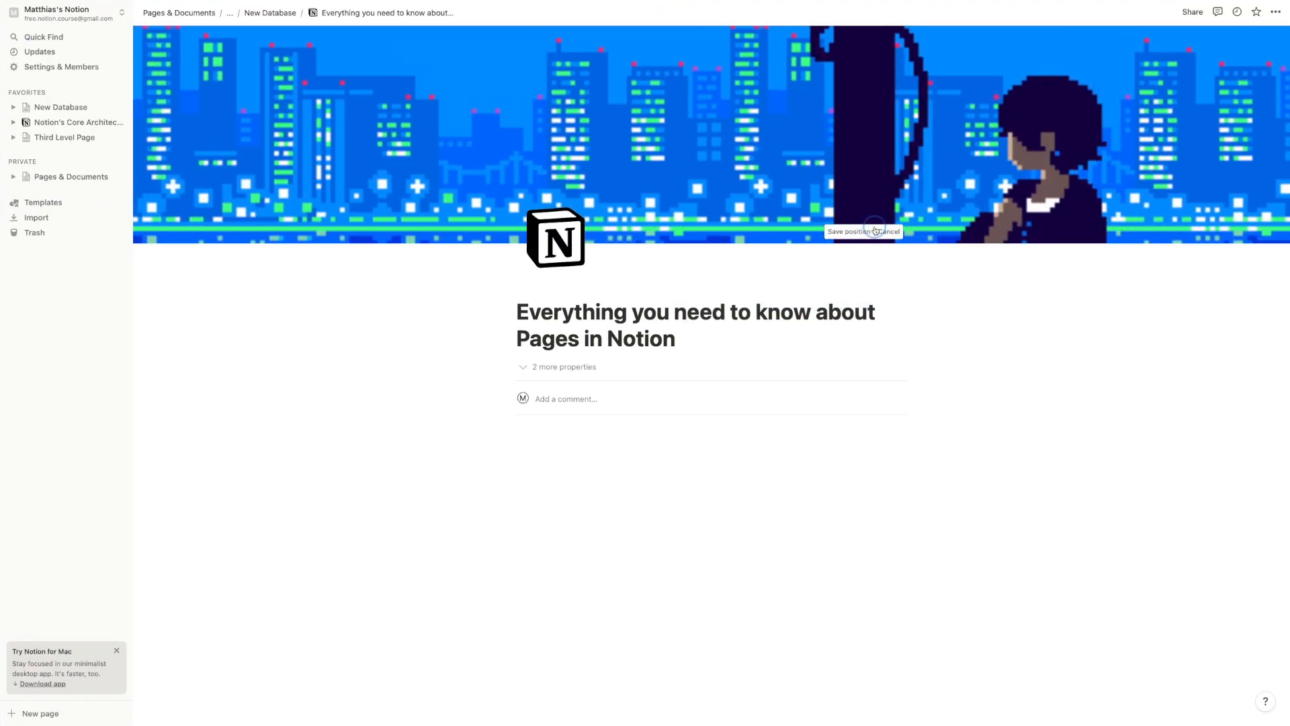
{"action": "left_click_drag", "start_coordinate": [846, 133], "coordinate": [918, 464]}
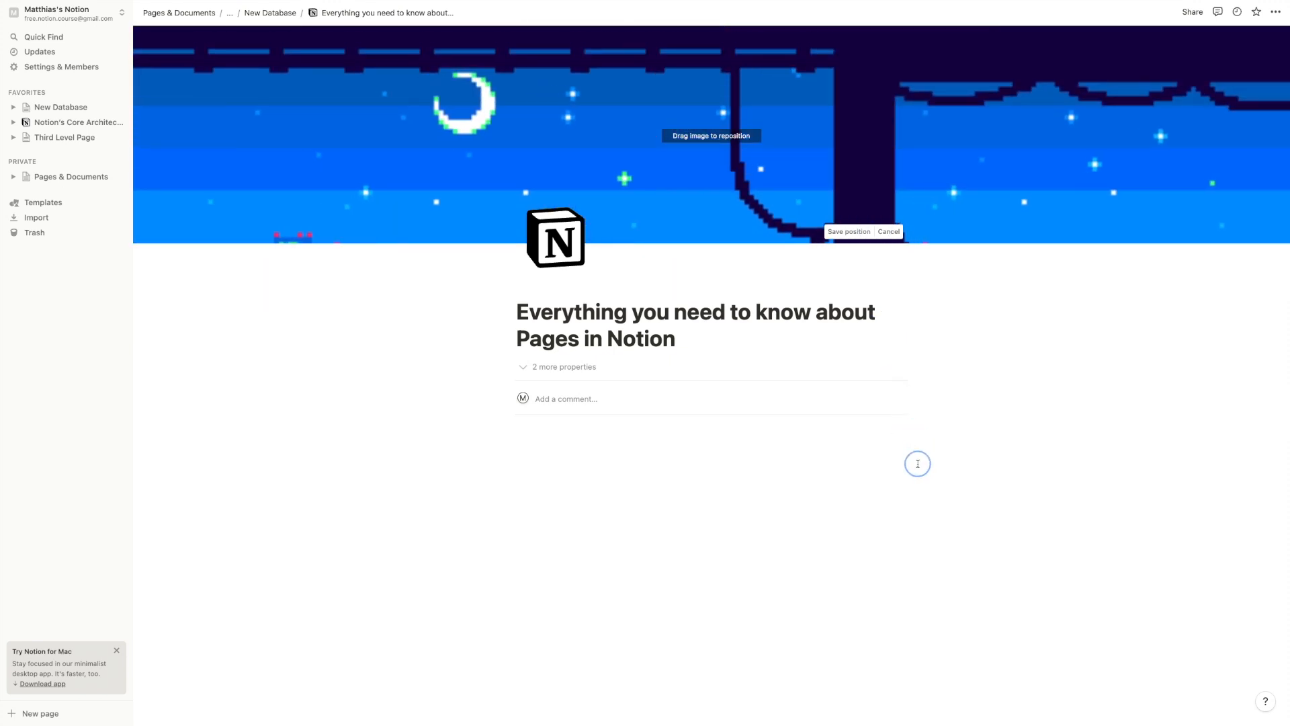
Cancel the cover repositioning and remove the cover from the page
{"action": "left_click", "coordinate": [880, 233]}
{"action": "left_click", "coordinate": [837, 231]}
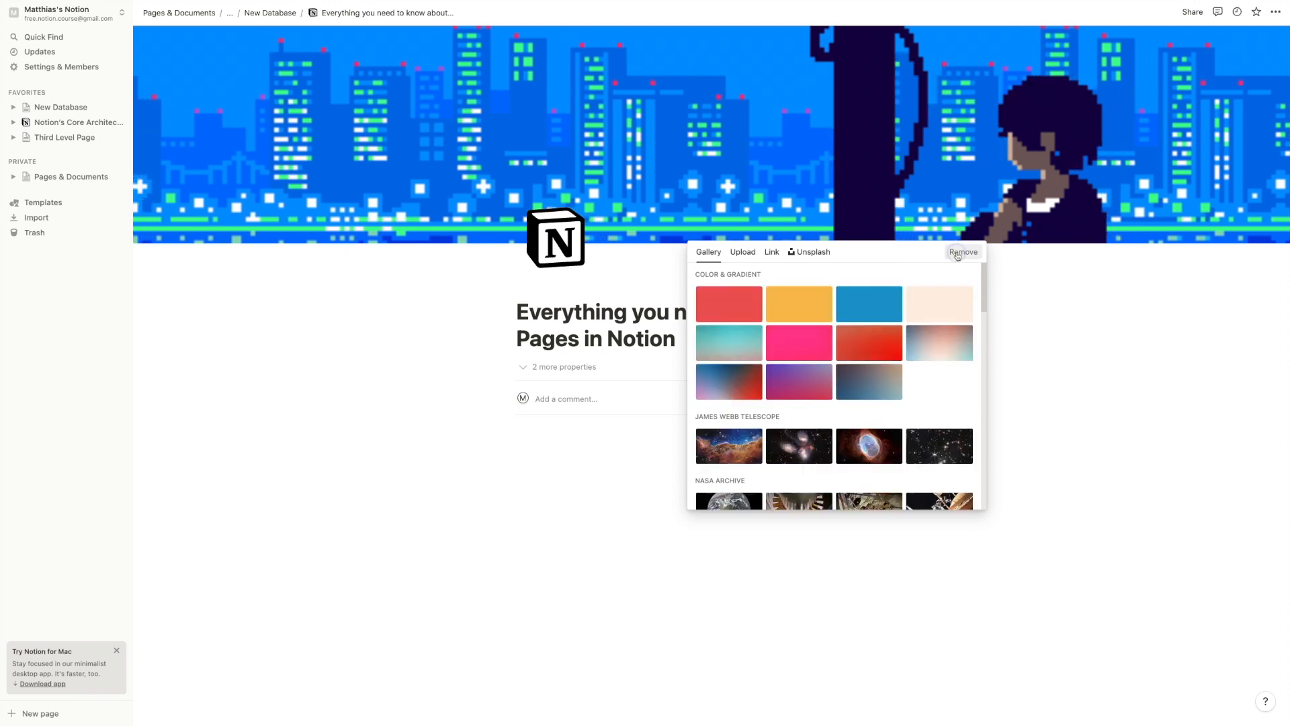
{"action": "left_click", "coordinate": [963, 250]}
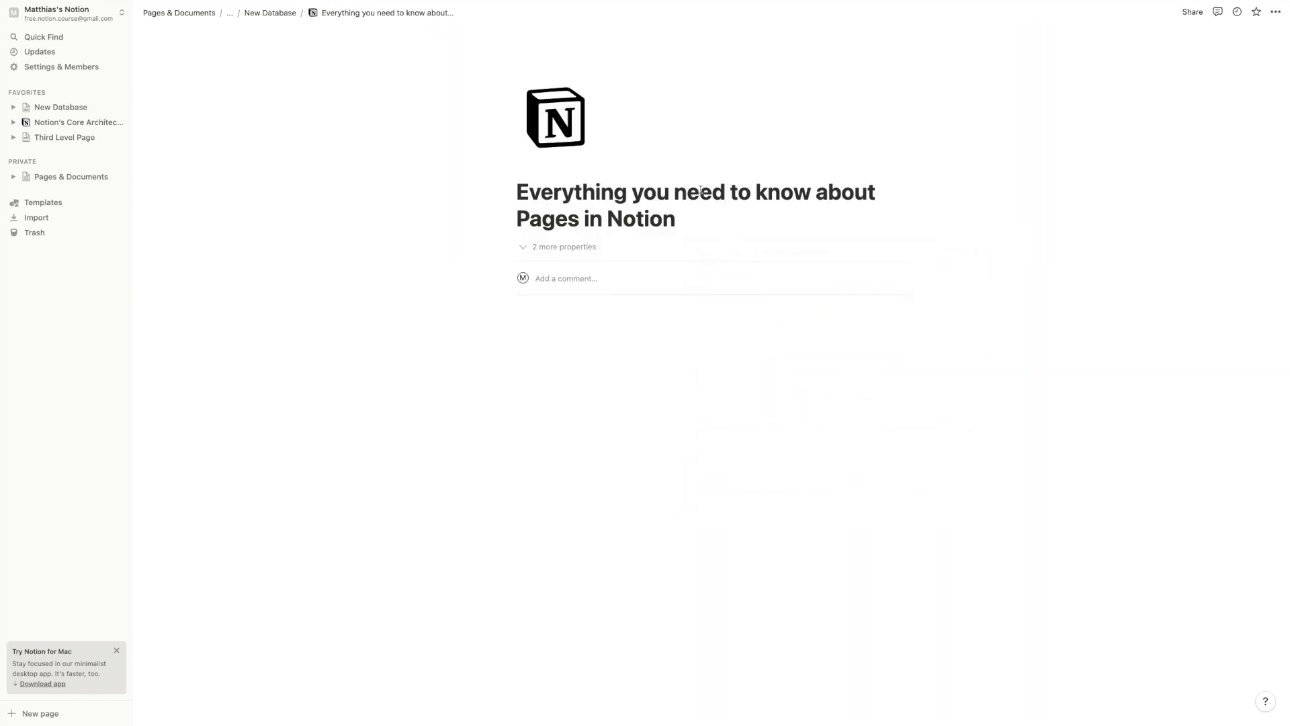
Leave one empty block below the title, checking its block-action and block-type menus
{"action": "left_click", "coordinate": [602, 346]}
{"action": "key", "text": "BackSpace"}
{"action": "left_click", "coordinate": [509, 311]}
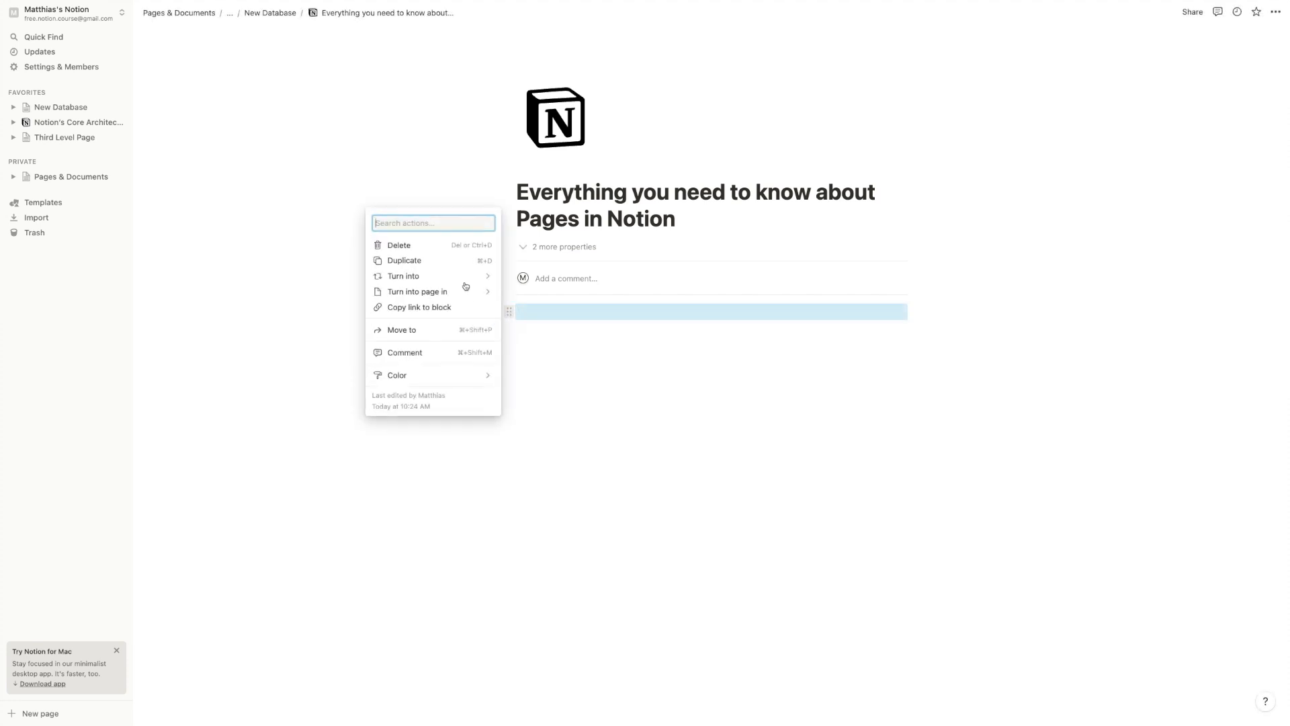
{"action": "left_click", "coordinate": [678, 355]}
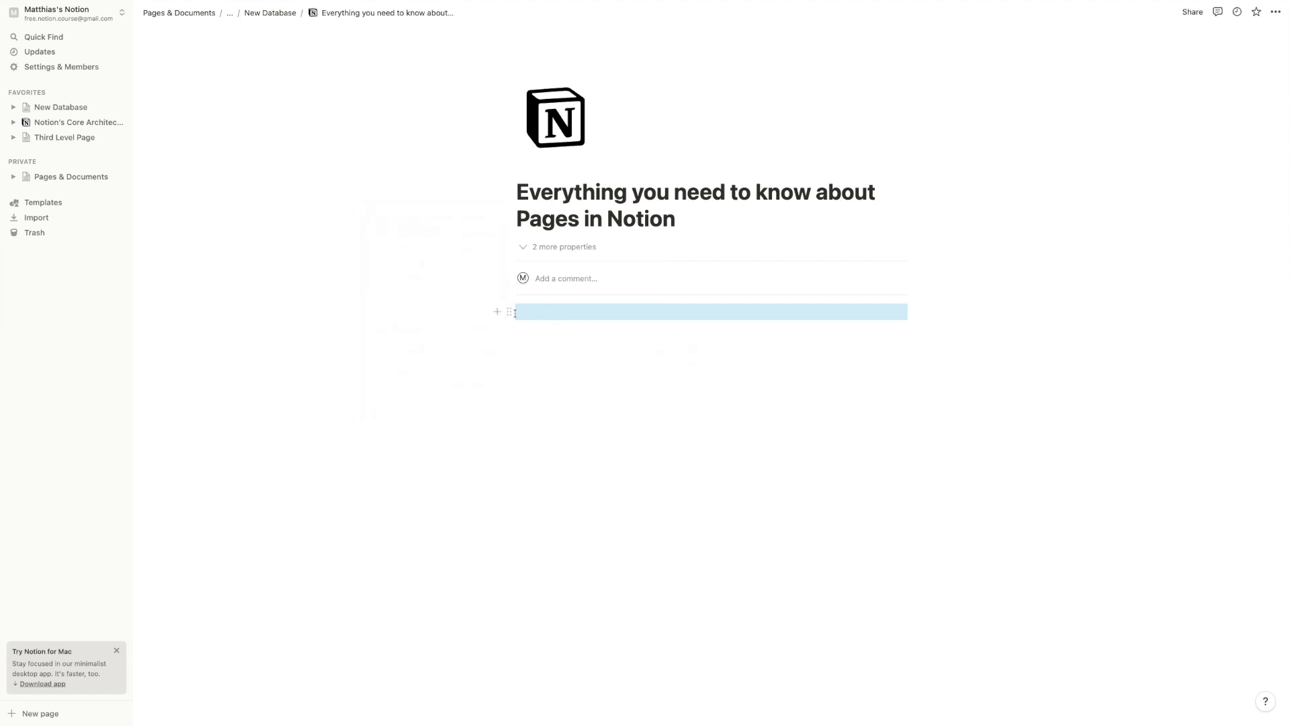
{"action": "left_click", "coordinate": [497, 311]}
{"action": "scroll", "coordinate": [612, 436], "scroll_direction": "down", "scroll_amount": 10}
{"action": "scroll", "coordinate": [618, 489], "scroll_direction": "up", "scroll_amount": 10}
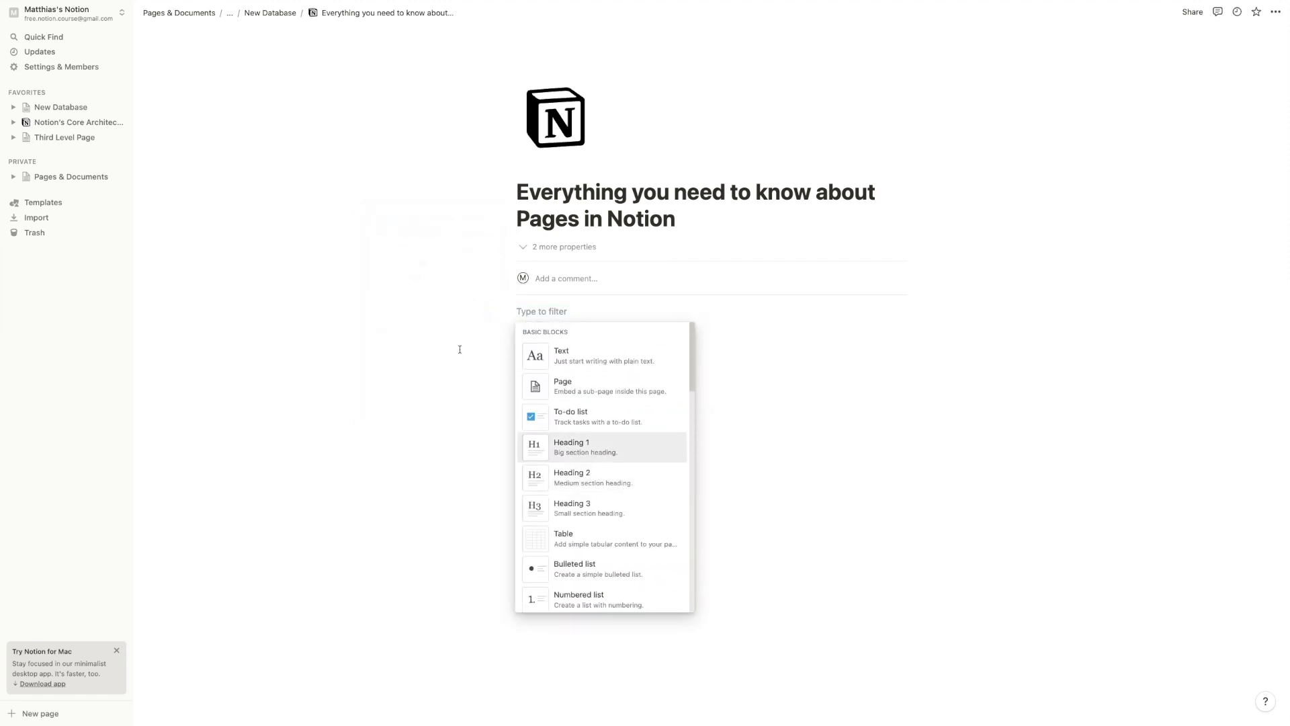
{"action": "left_click", "coordinate": [536, 309]}
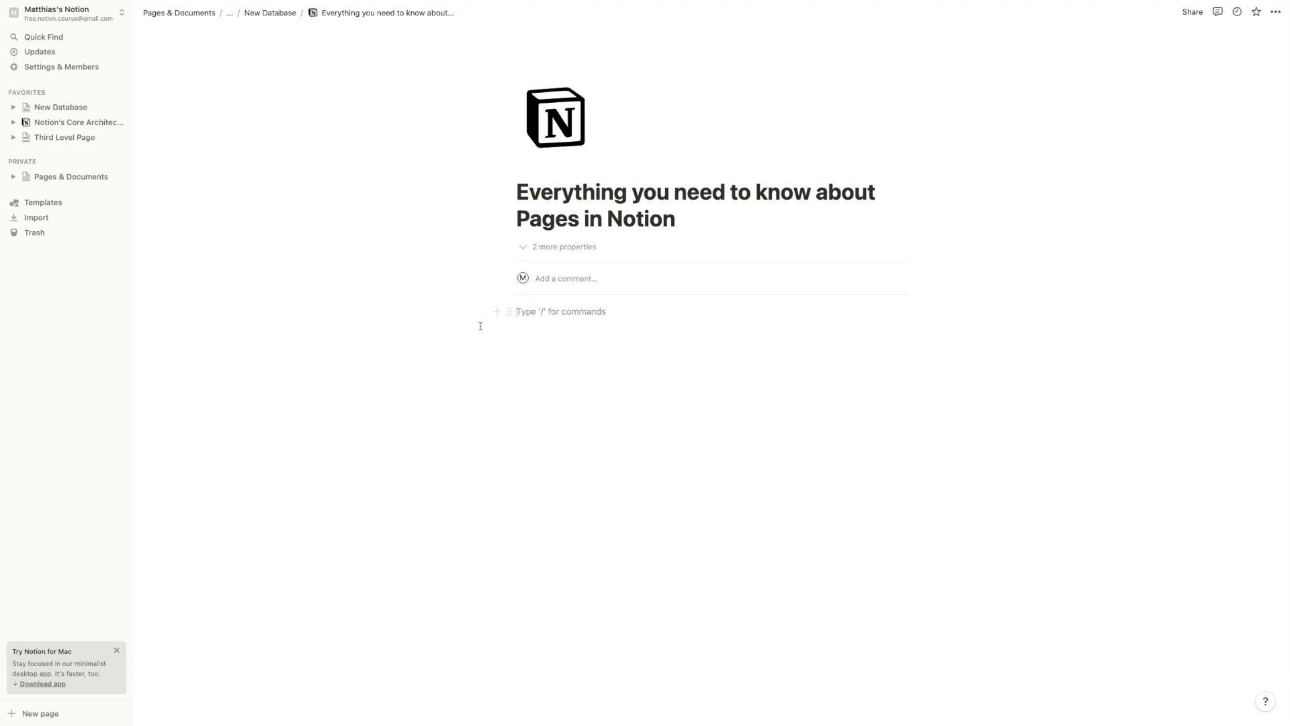
{"action": "type", "text": "/"}
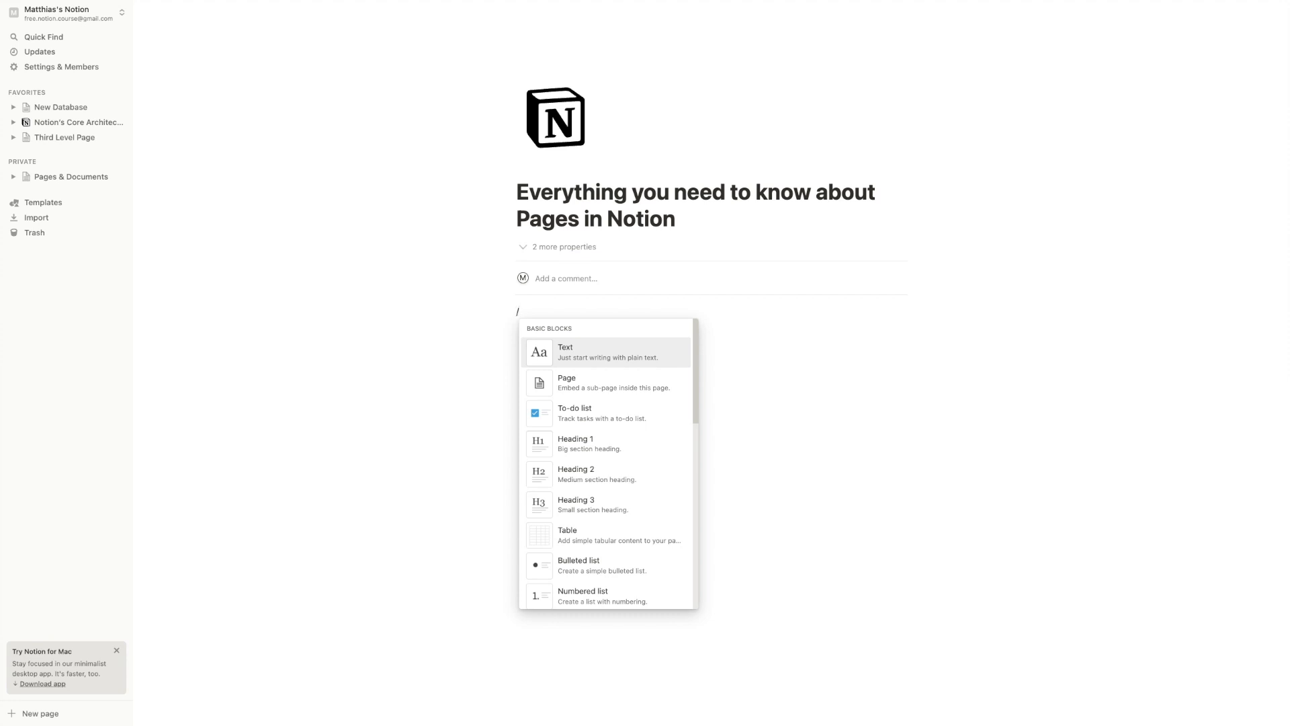
{"action": "type", "text": "hea"}
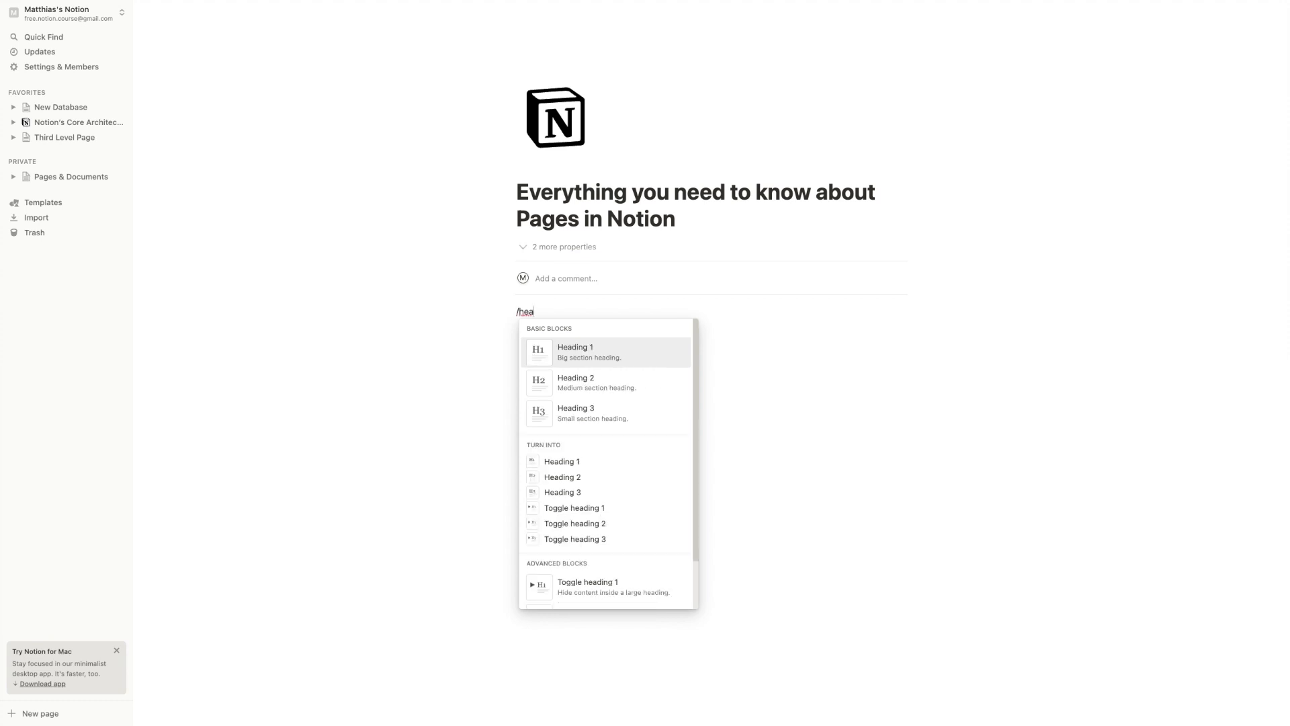
{"action": "left_click", "coordinate": [544, 310]}
{"action": "key", "text": "BackSpace"}
{"action": "key", "text": "BackSpace"}
{"action": "key", "text": "BackSpace"}
{"action": "key", "text": "BackSpace"}
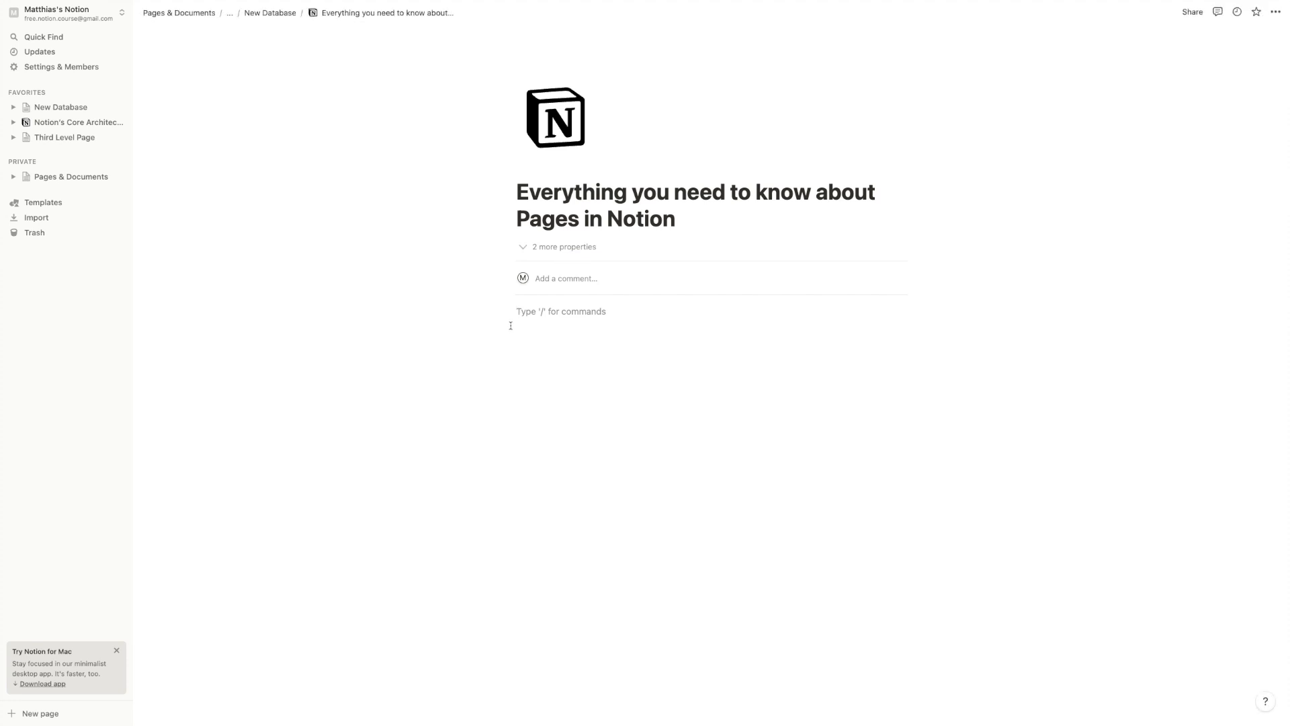
Type 'A basic text block. This works like any text editor' and select 'basic text block'
{"action": "type", "text": "A "}
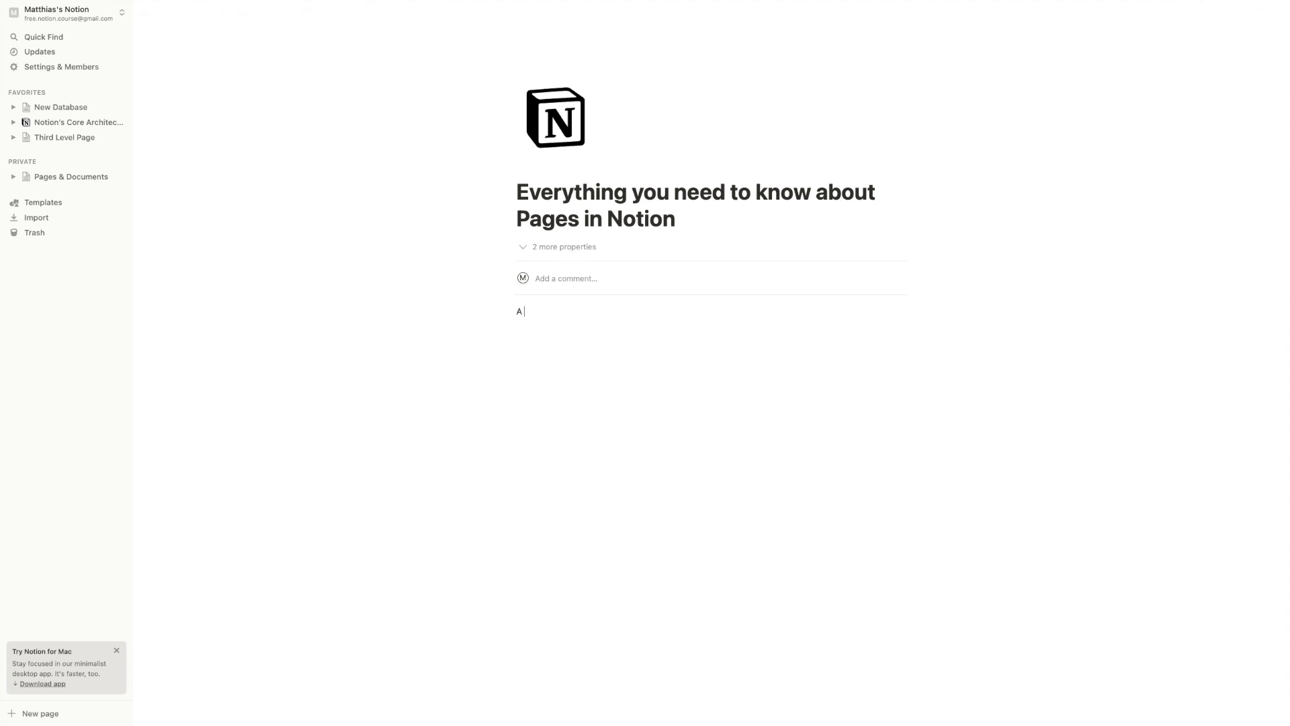
{"action": "type", "text": "basic text block. This works like any text editor."}
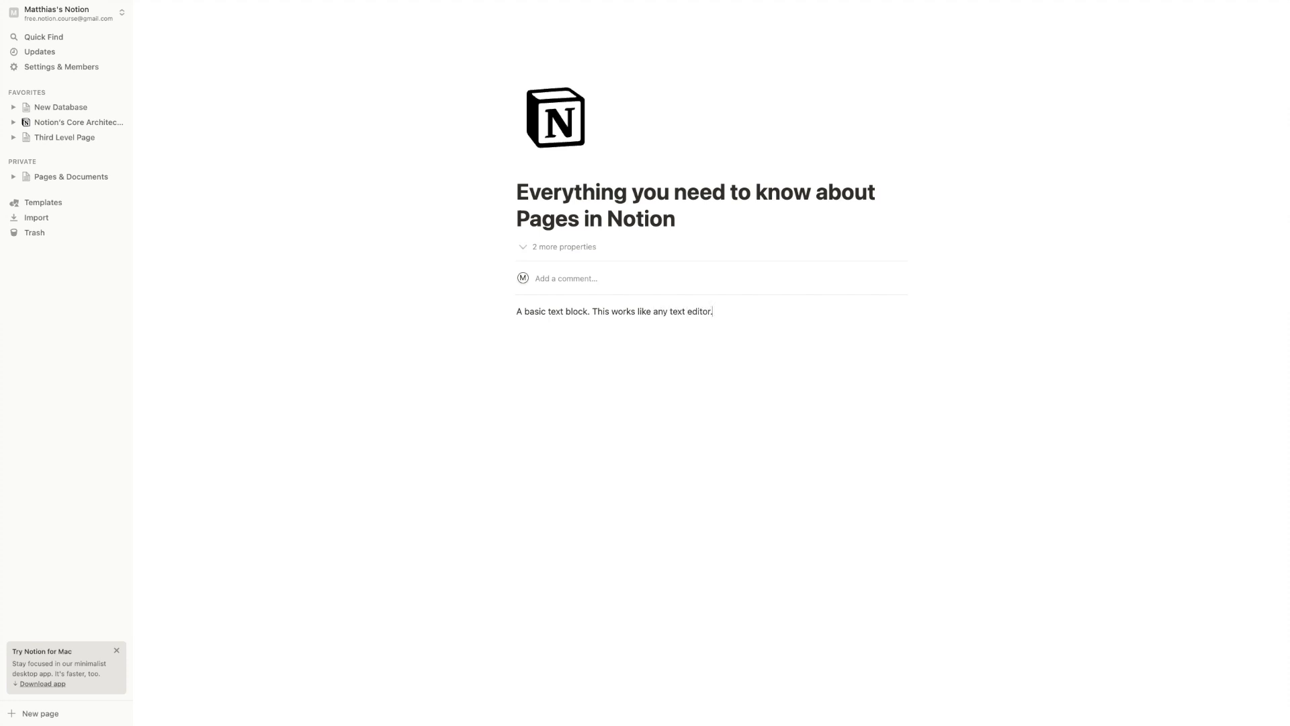
{"action": "left_click_drag", "start_coordinate": [524, 311], "coordinate": [585, 309]}
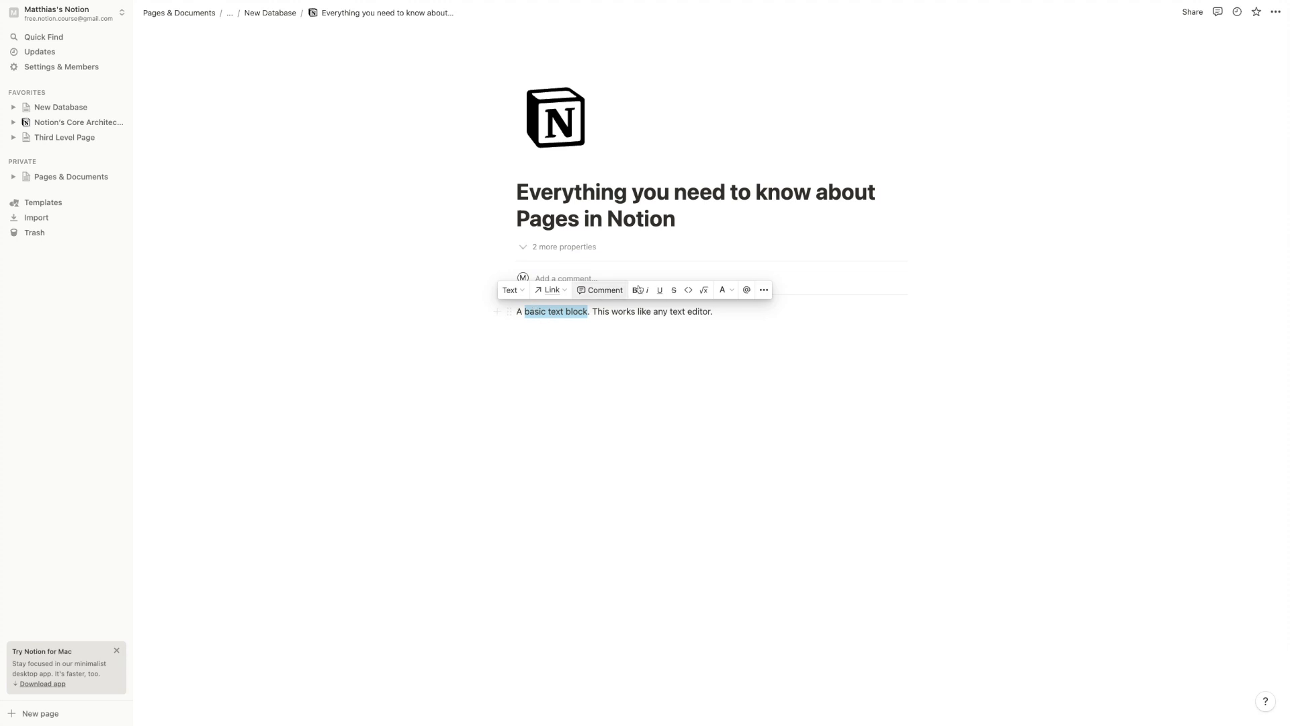
{"action": "left_click", "coordinate": [517, 296]}
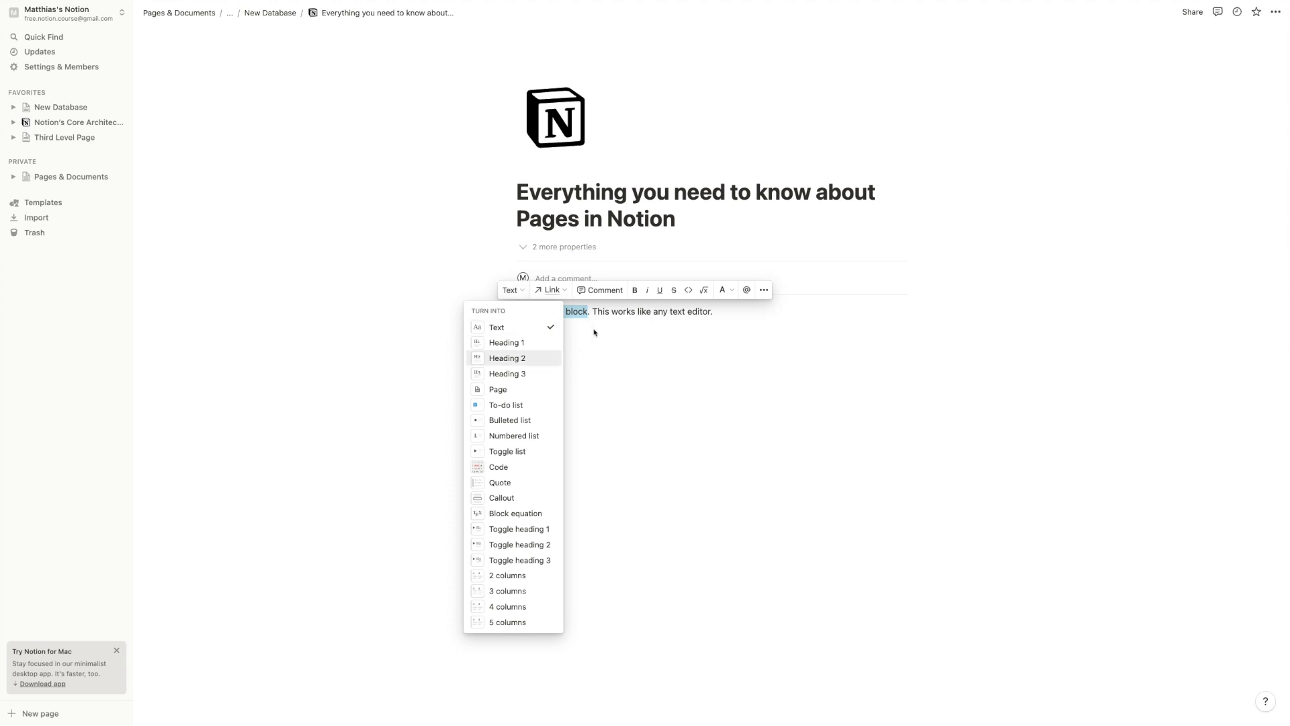
{"action": "left_click", "coordinate": [569, 293]}
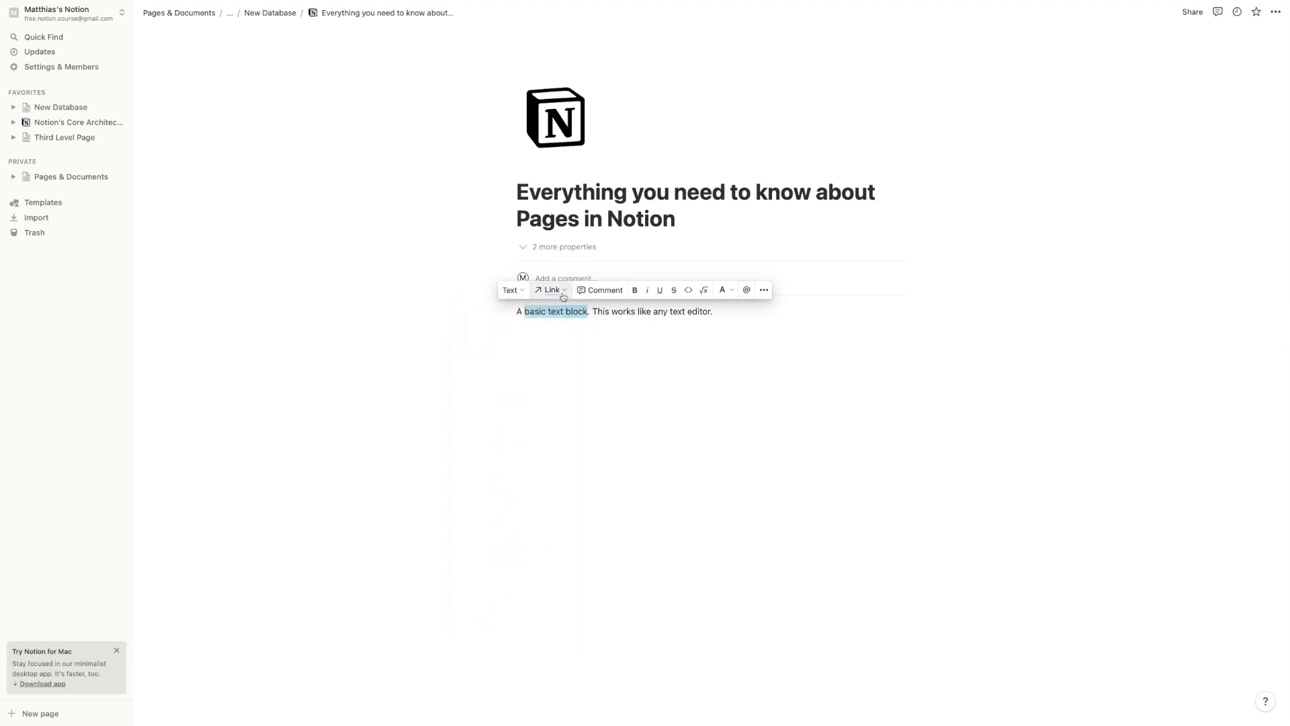
{"action": "left_click", "coordinate": [551, 290]}
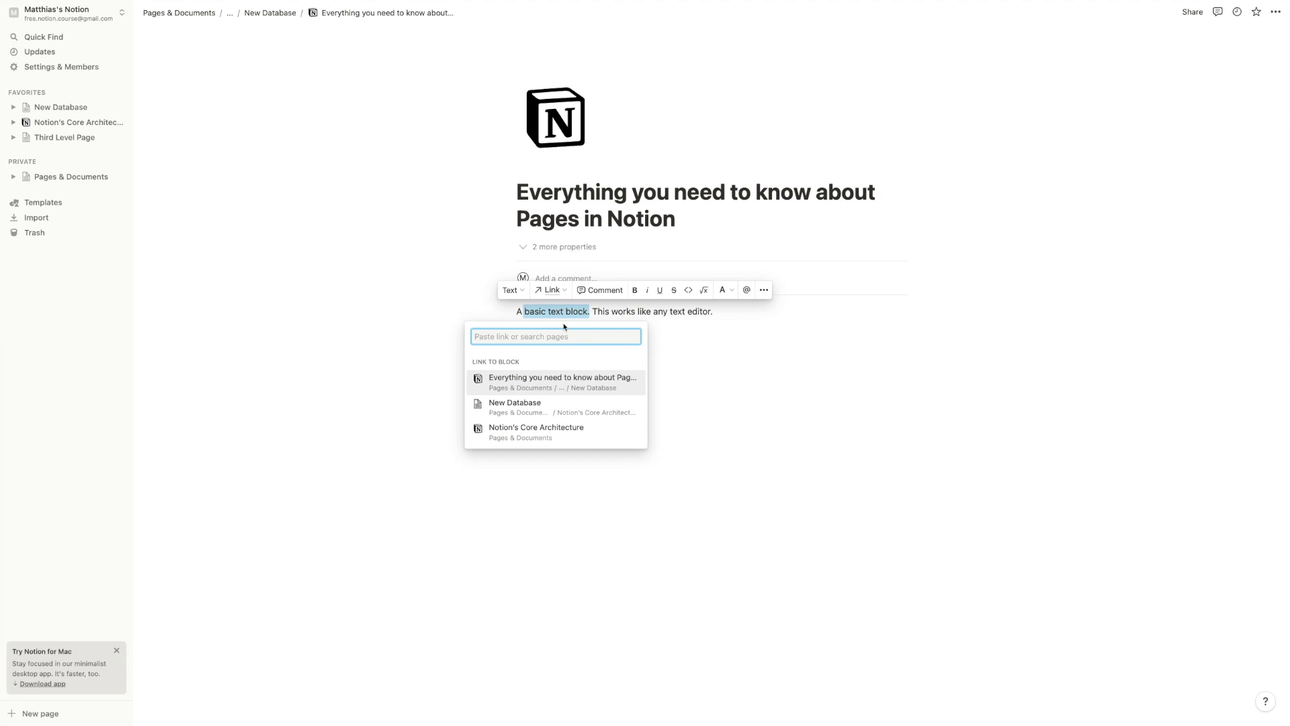
{"action": "left_click", "coordinate": [585, 308]}
{"action": "left_click", "coordinate": [593, 309]}
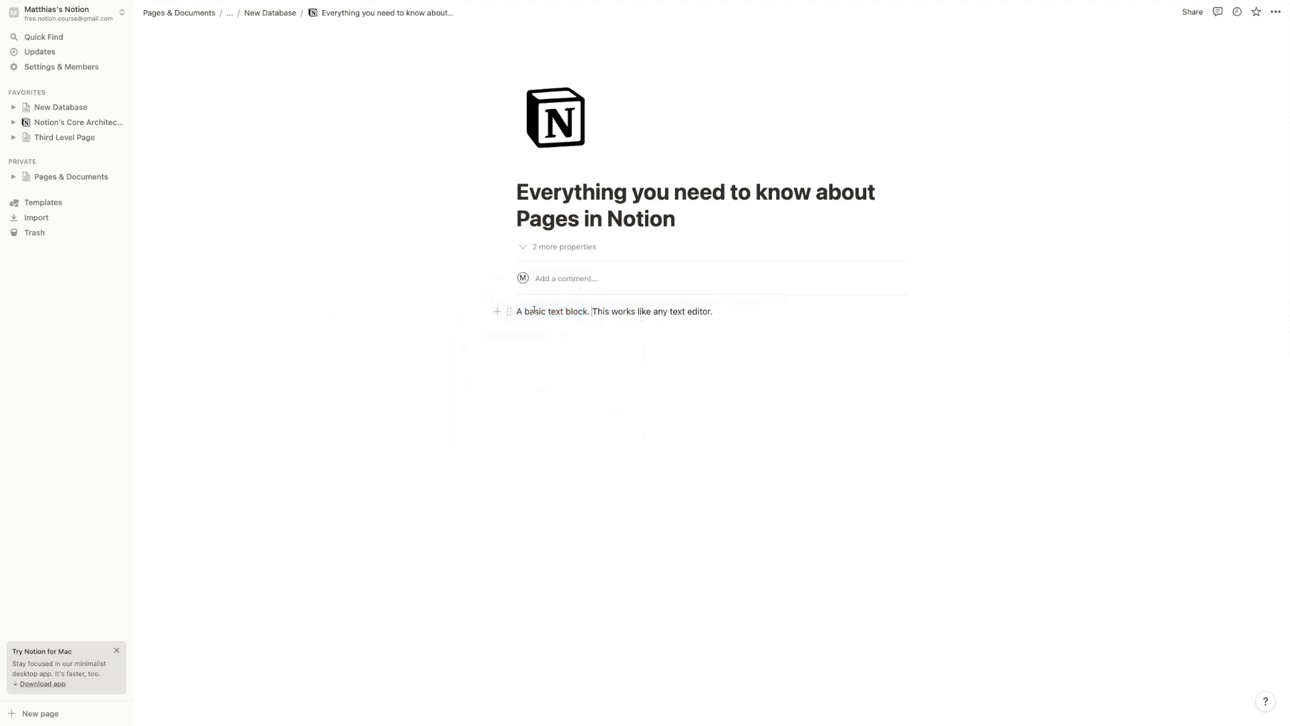
{"action": "left_click_drag", "start_coordinate": [525, 309], "coordinate": [587, 310]}
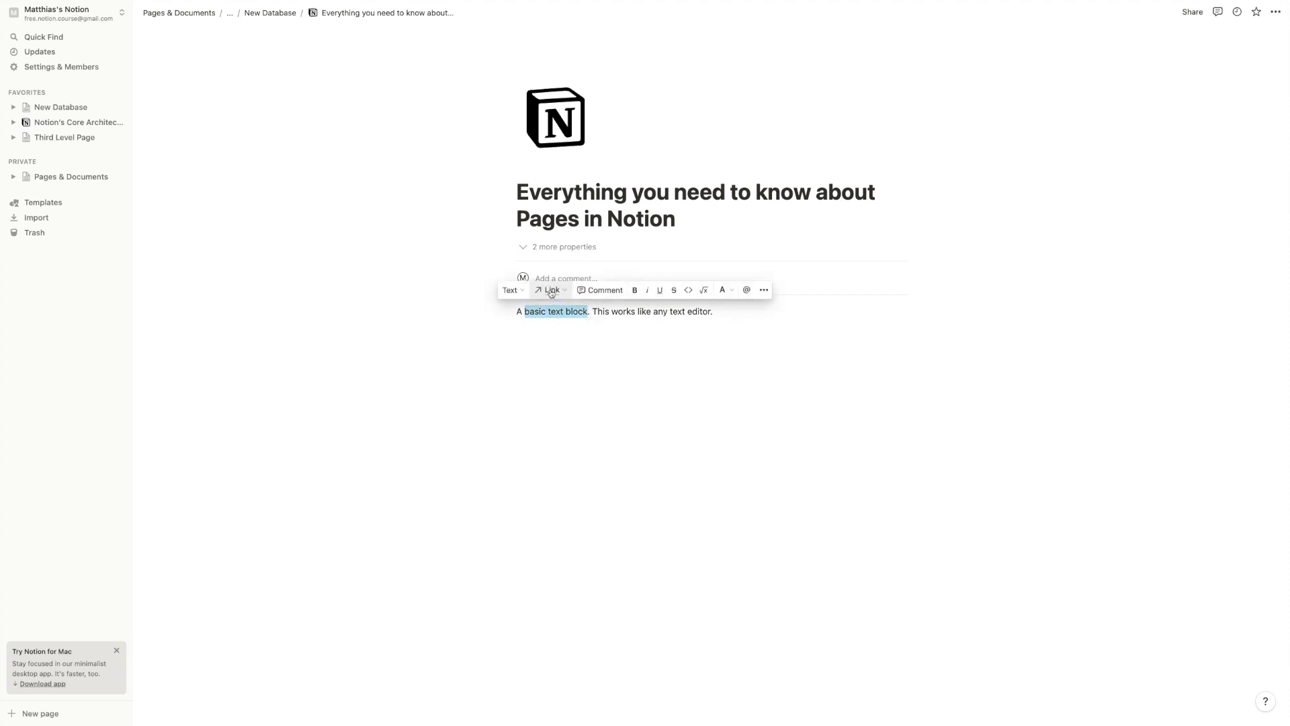
{"action": "double_click", "coordinate": [575, 311]}
{"action": "left_click", "coordinate": [736, 316]}
{"action": "key", "text": "Return"}
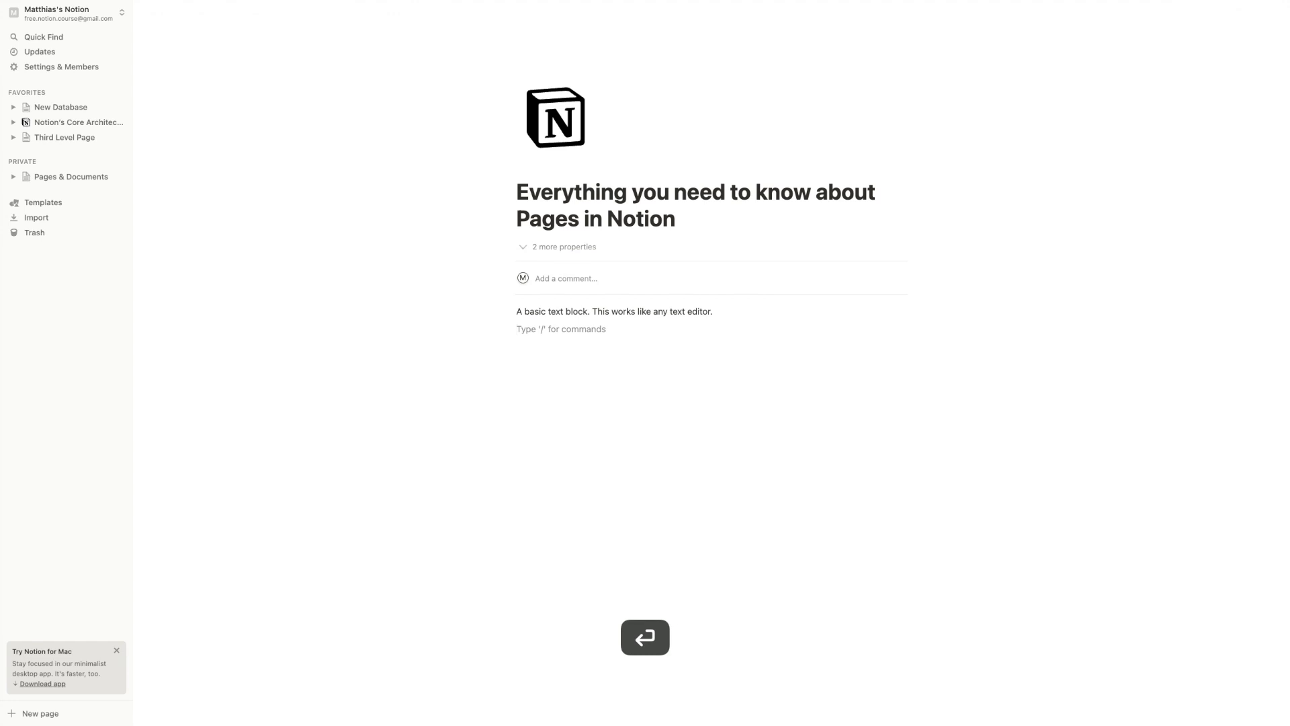
{"action": "key", "text": "super+v"}
{"action": "key", "text": "super+z"}
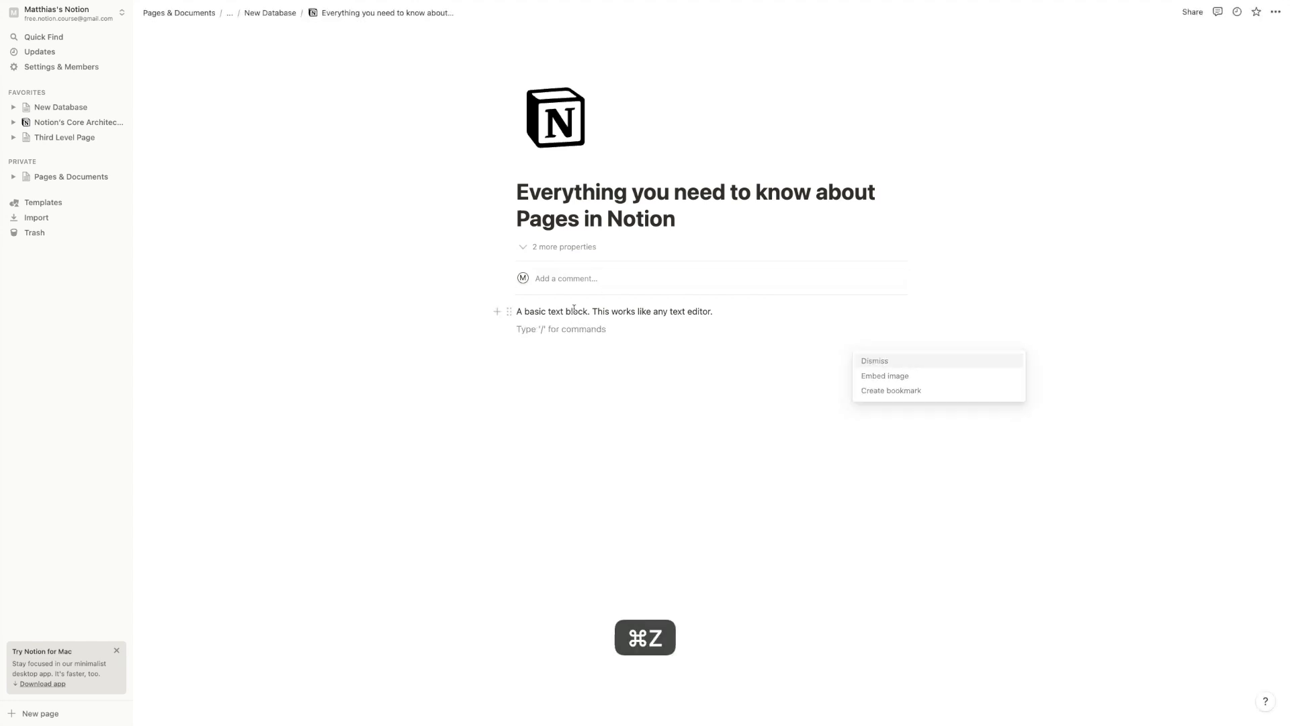
{"action": "left_click", "coordinate": [528, 311]}
{"action": "left_click_drag", "start_coordinate": [529, 311], "coordinate": [587, 312]}
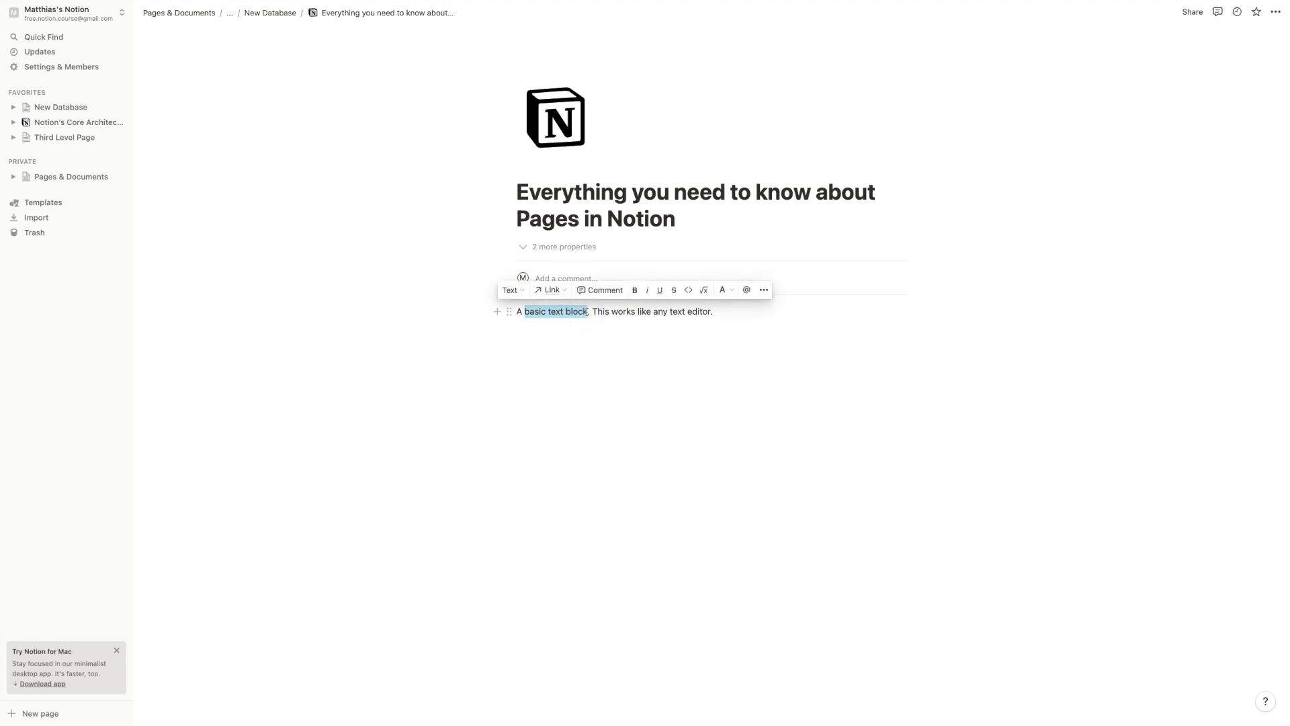
{"action": "key", "text": "super+v"}
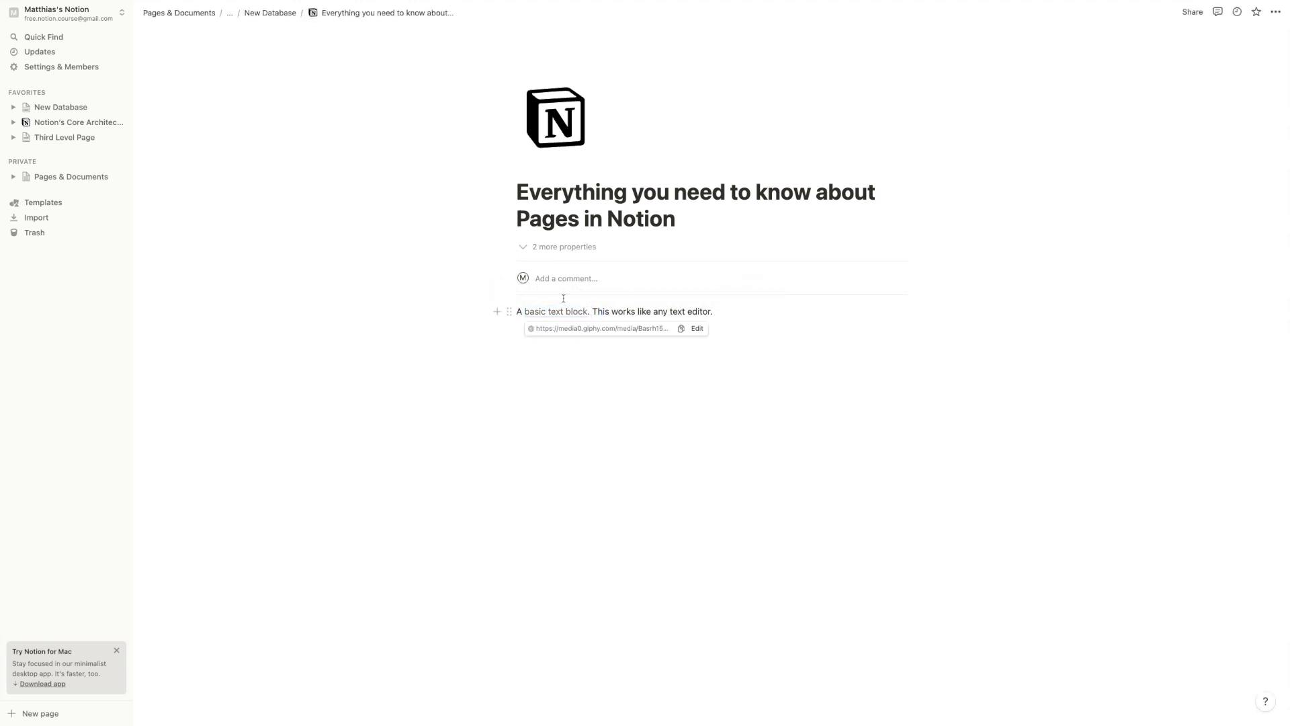
{"action": "key", "text": "super+z"}
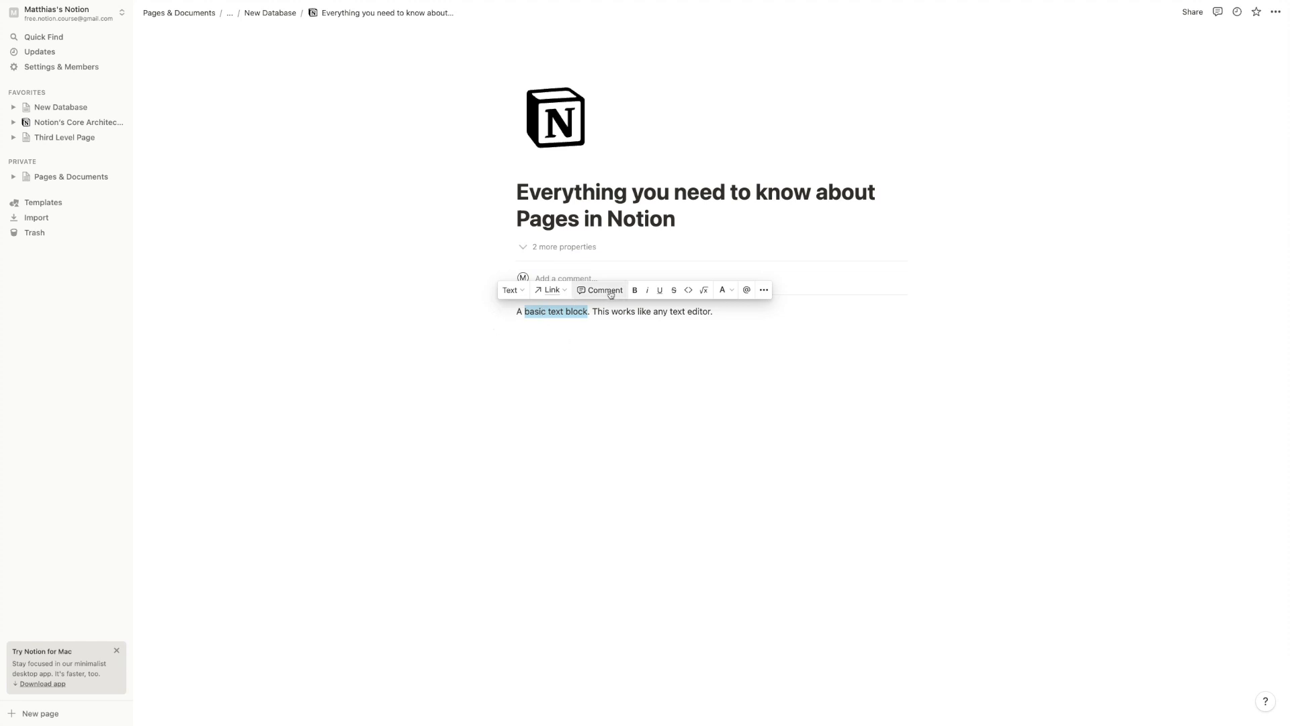
{"action": "left_click", "coordinate": [605, 290]}
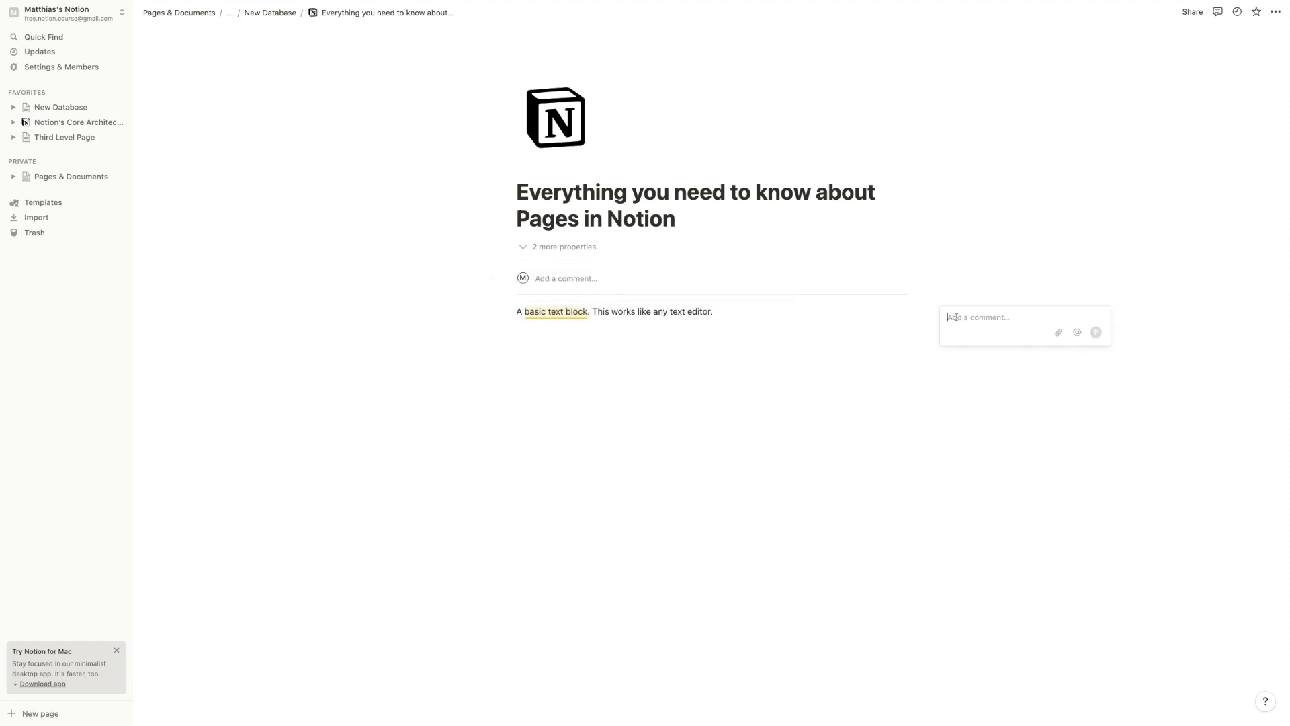
{"action": "type", "text": "Say th"}
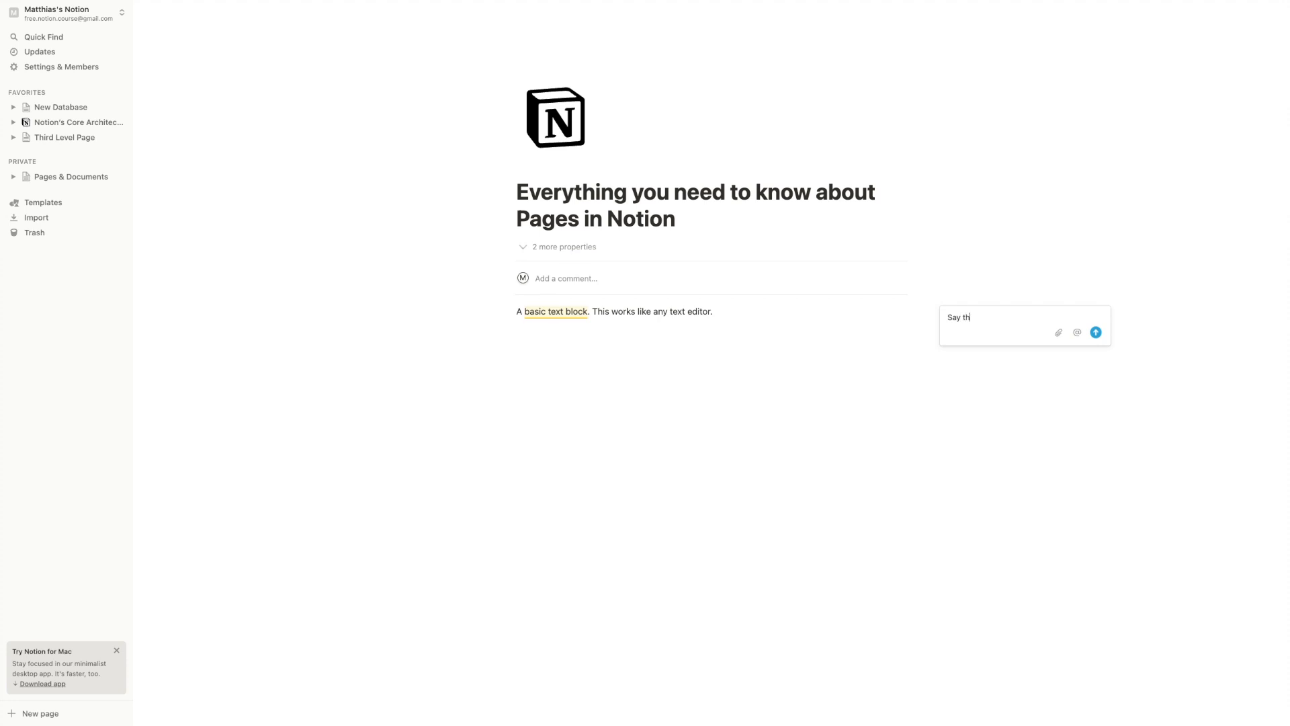
{"action": "type", "text": "is looks nice"}
{"action": "key", "text": "Return"}
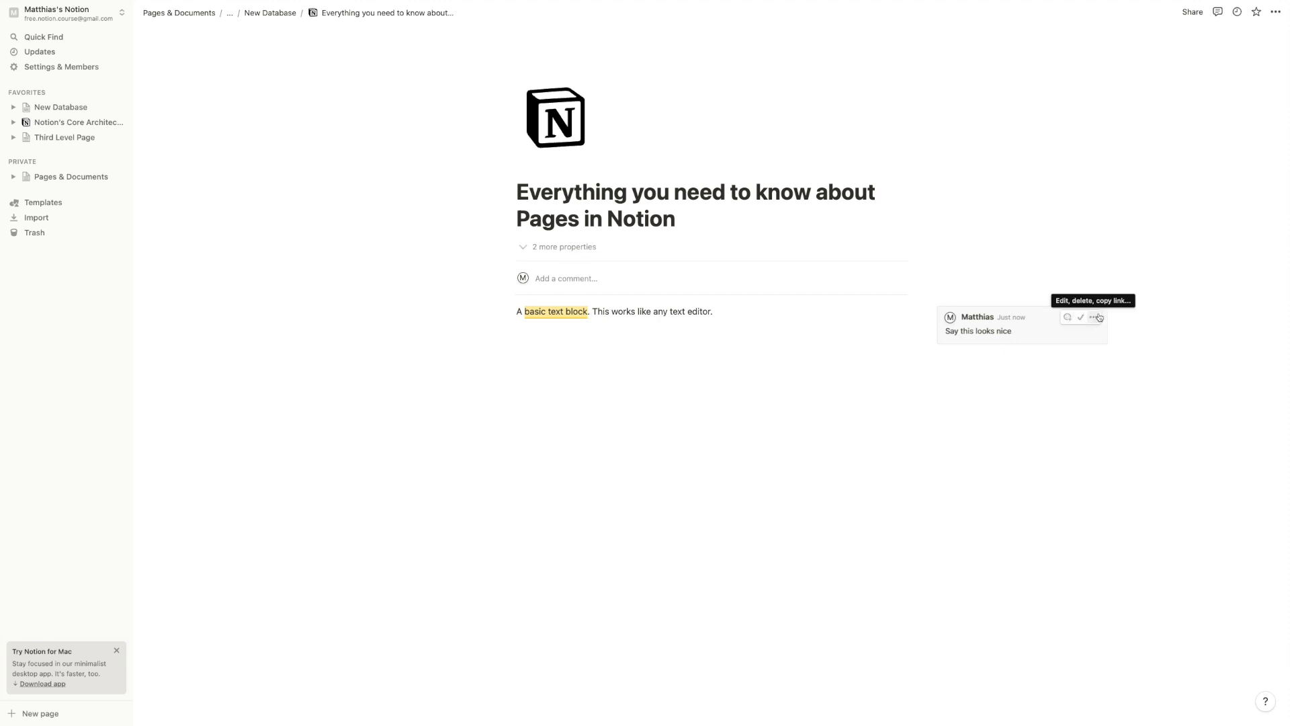
{"action": "left_click", "coordinate": [1093, 317]}
{"action": "left_click", "coordinate": [1116, 309]}
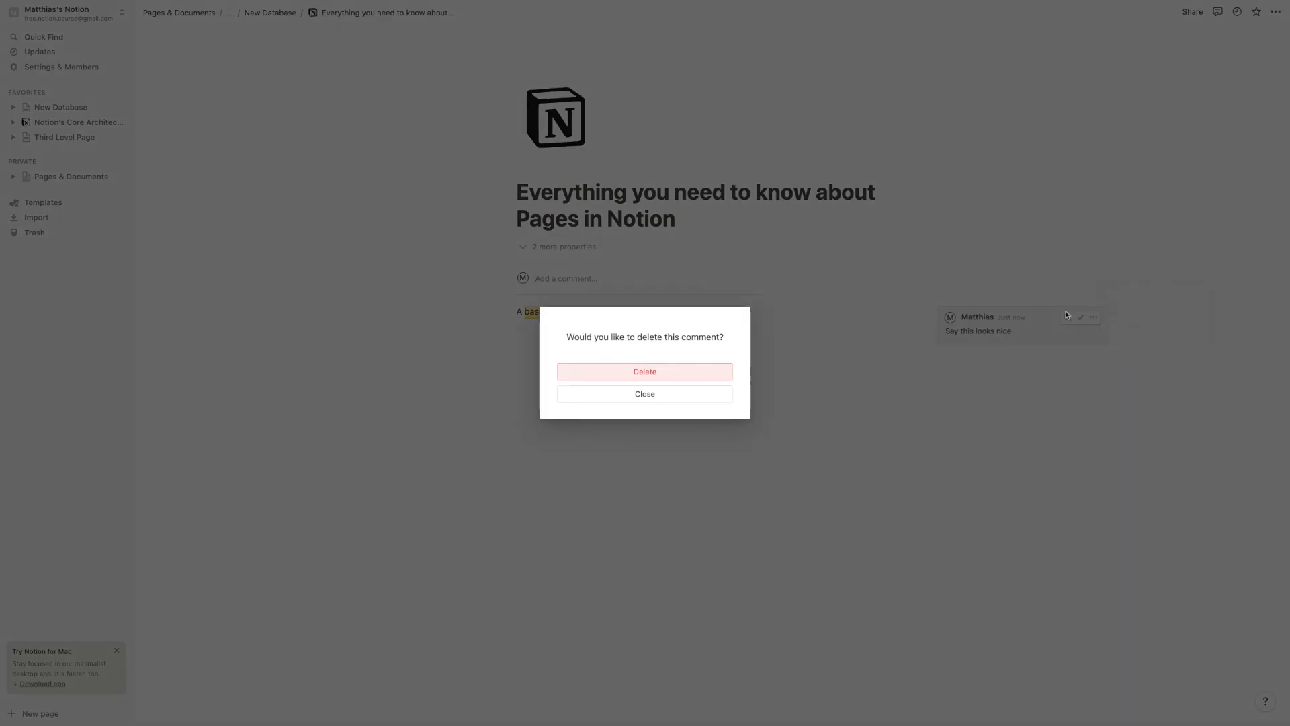
{"action": "left_click", "coordinate": [727, 372]}
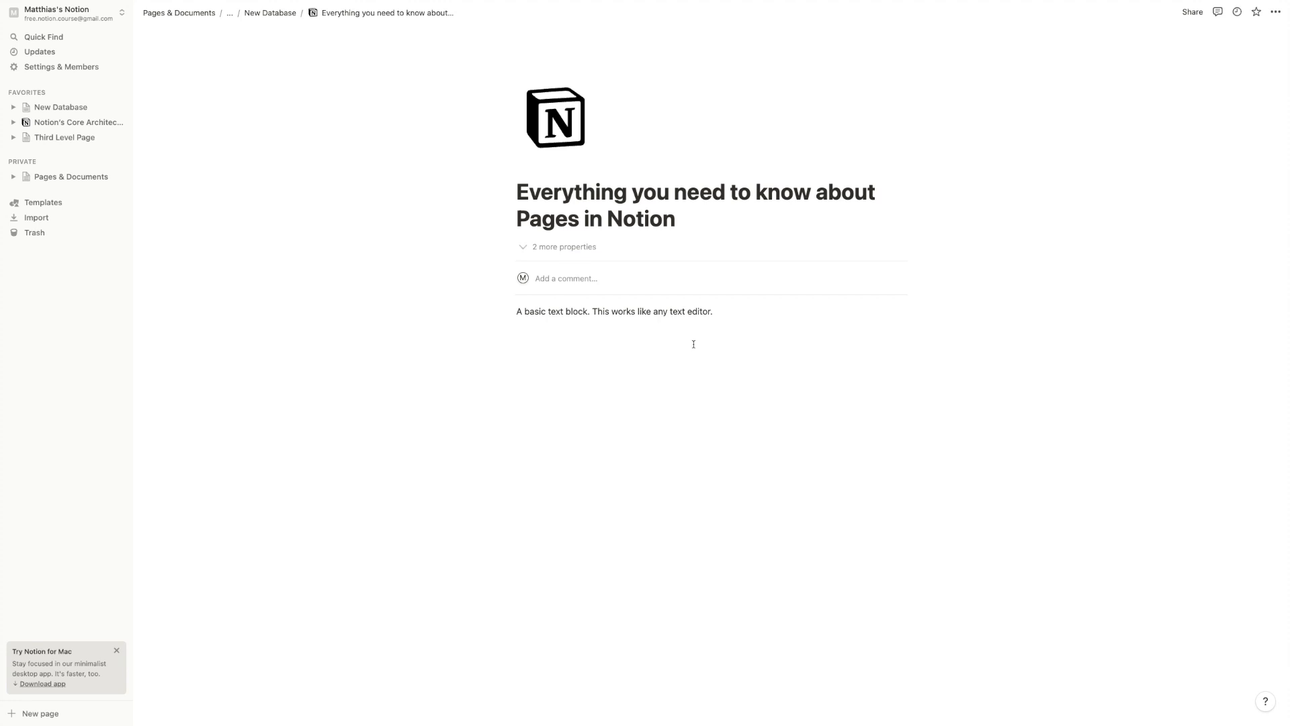
Format 'works like any text' as inline code
{"action": "left_click", "coordinate": [621, 314]}
{"action": "left_click", "coordinate": [657, 313]}
{"action": "left_click_drag", "start_coordinate": [609, 312], "coordinate": [685, 311]}
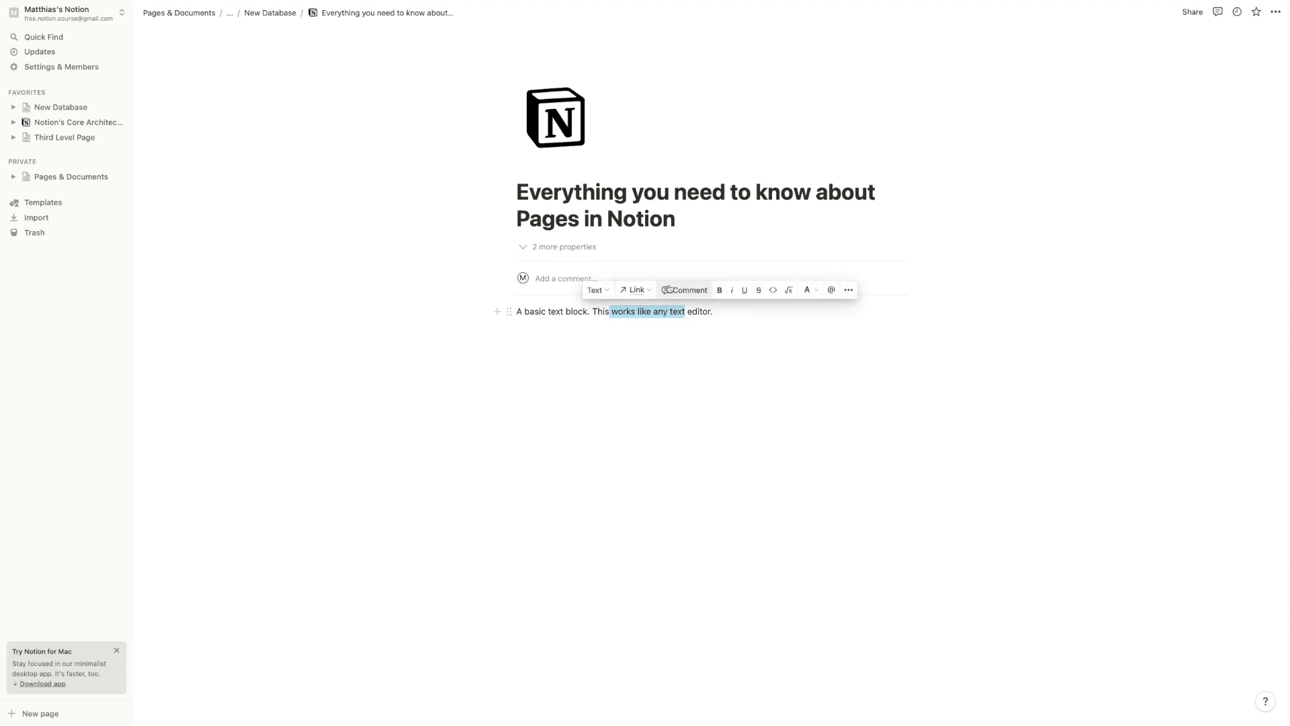
{"action": "left_click", "coordinate": [772, 292]}
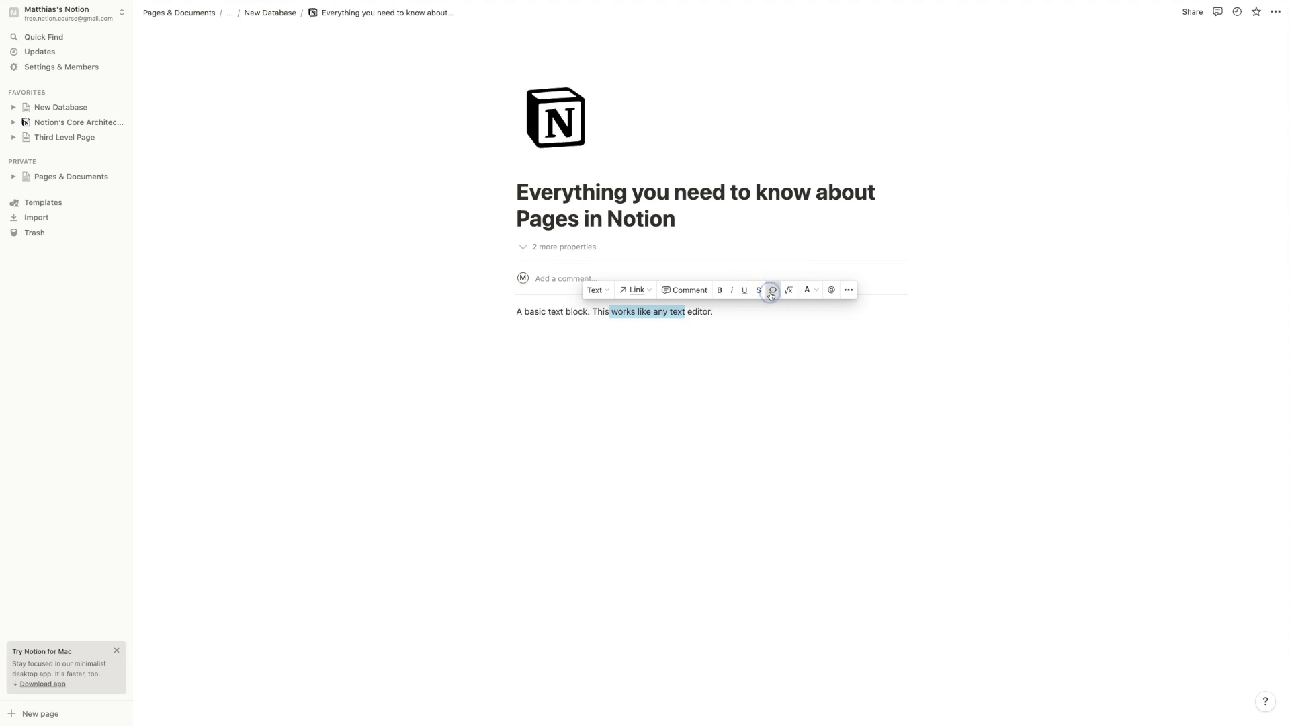
{"action": "left_click", "coordinate": [658, 352]}
Make 'works like any text' bold without inline code, then select 'basic text block'
{"action": "left_click_drag", "start_coordinate": [617, 315], "coordinate": [718, 320]}
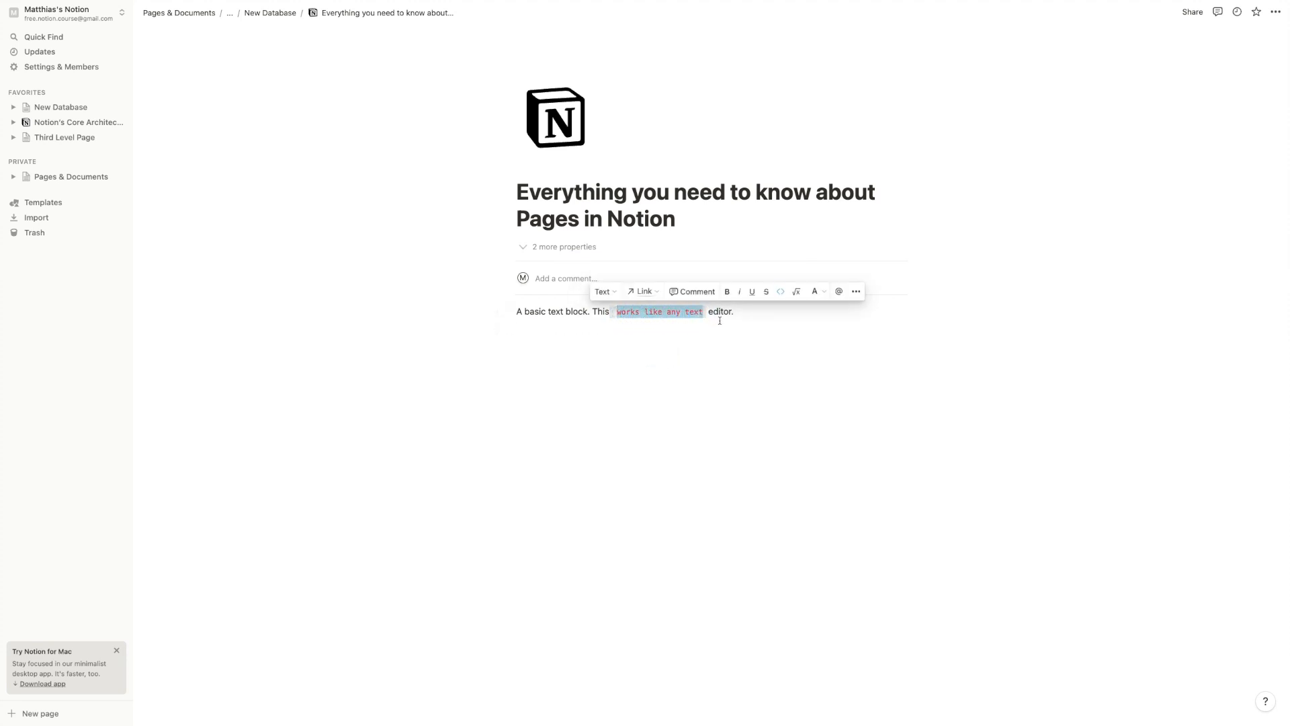
{"action": "key", "text": "super+b"}
{"action": "key", "text": "super+e"}
{"action": "key", "text": "super+e"}
{"action": "key", "text": "super+e"}
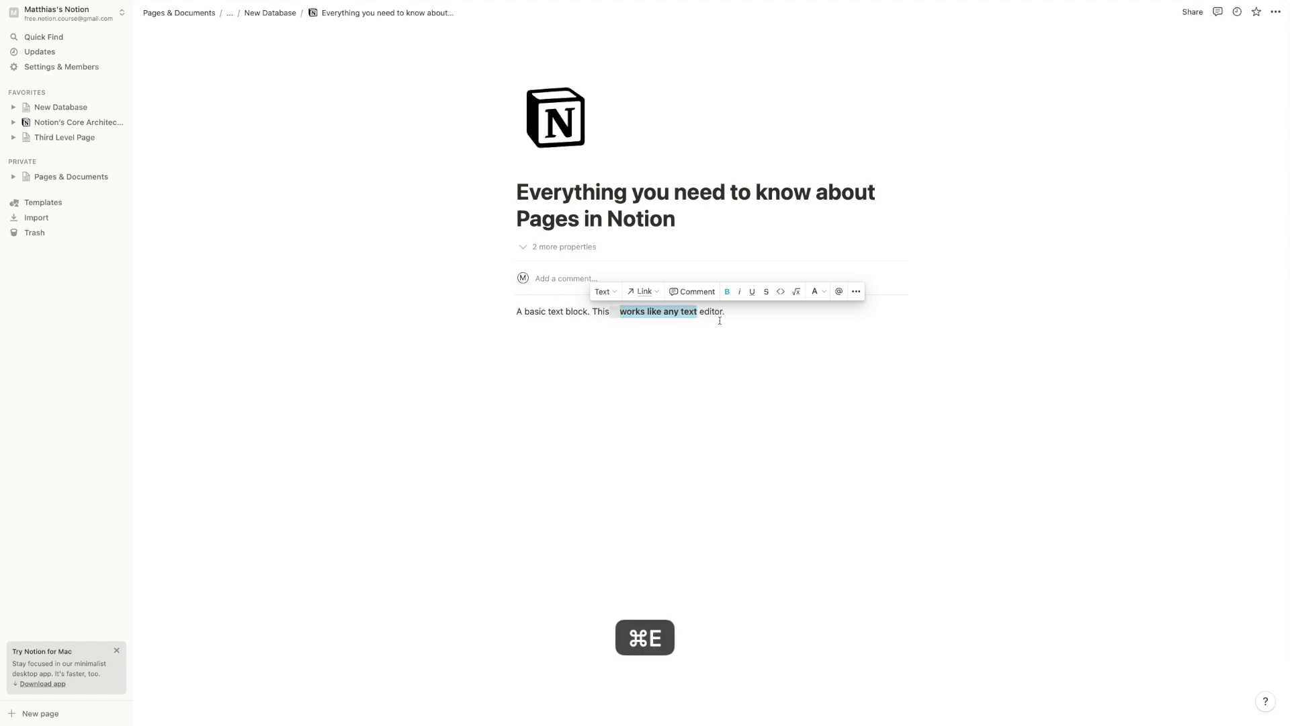
{"action": "left_click", "coordinate": [611, 310]}
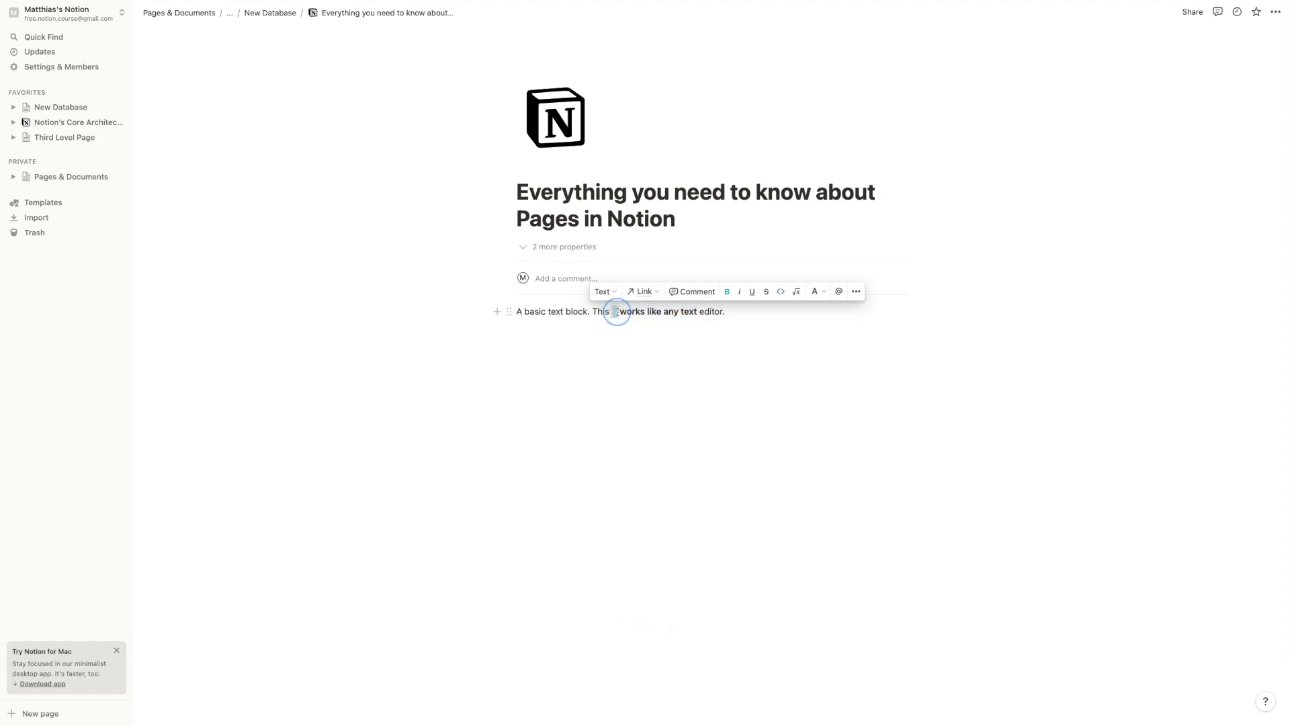
{"action": "key", "text": "super+e"}
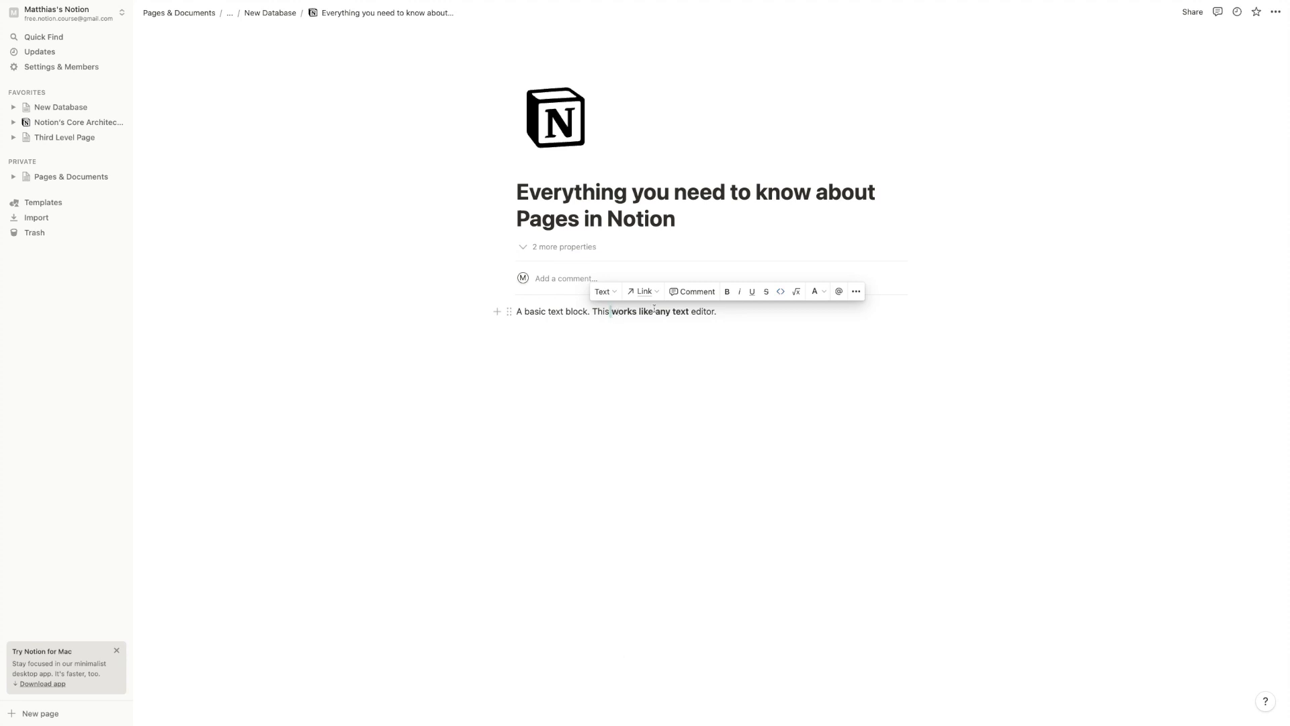
{"action": "left_click_drag", "start_coordinate": [525, 311], "coordinate": [584, 310]}
{"action": "left_click", "coordinate": [727, 293]}
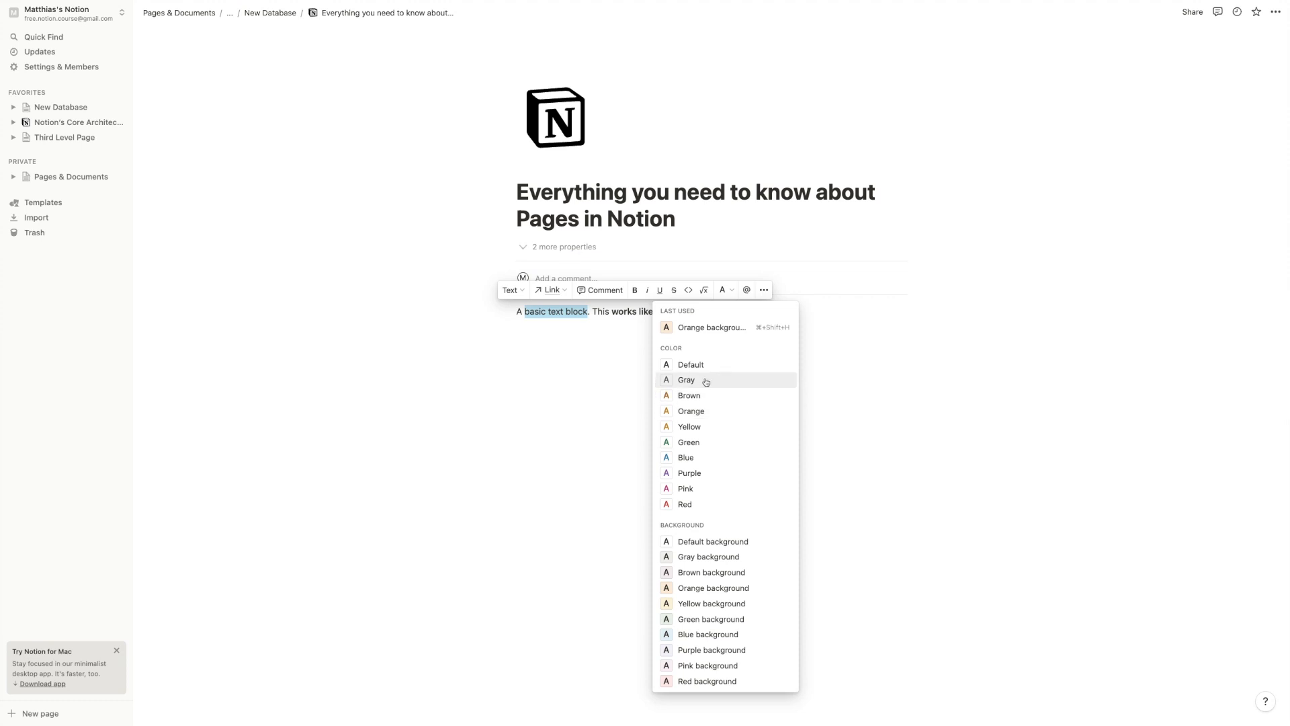
Colour 'basic text block' purple, leaving it unbolded
{"action": "left_click", "coordinate": [696, 472]}
{"action": "key", "text": "super+b"}
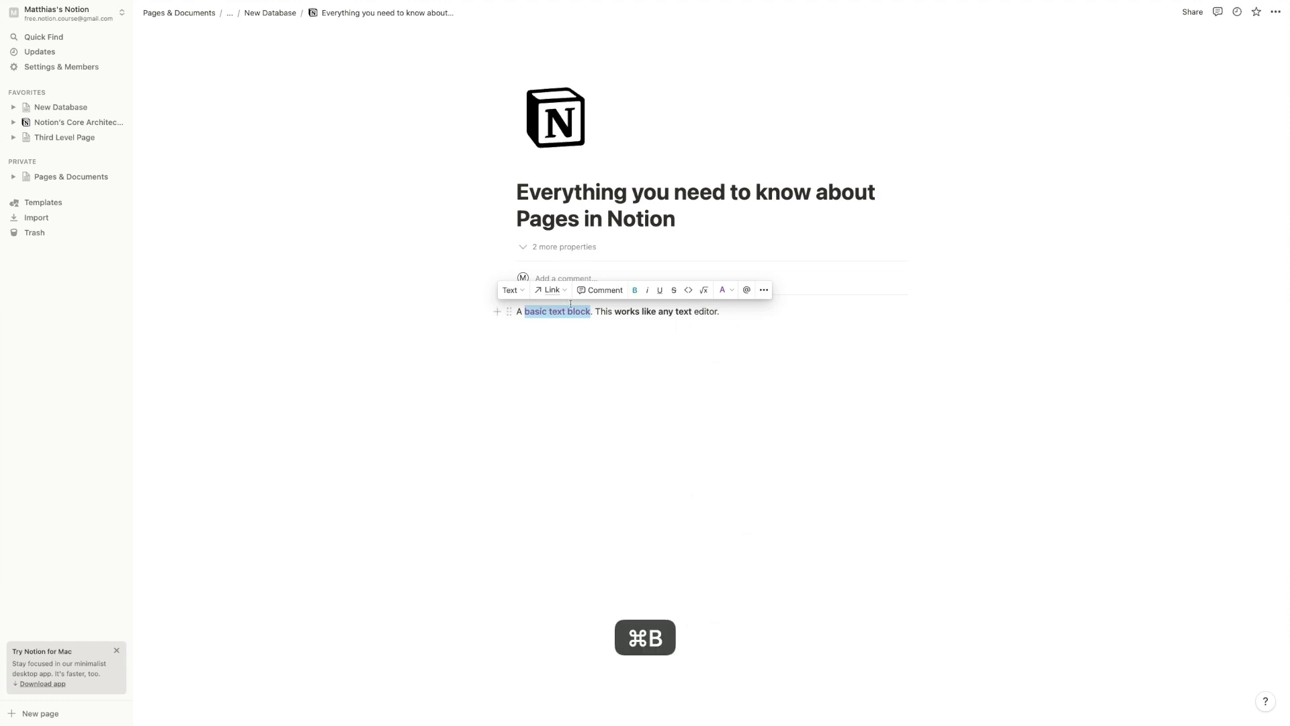
{"action": "key", "text": "super+b"}
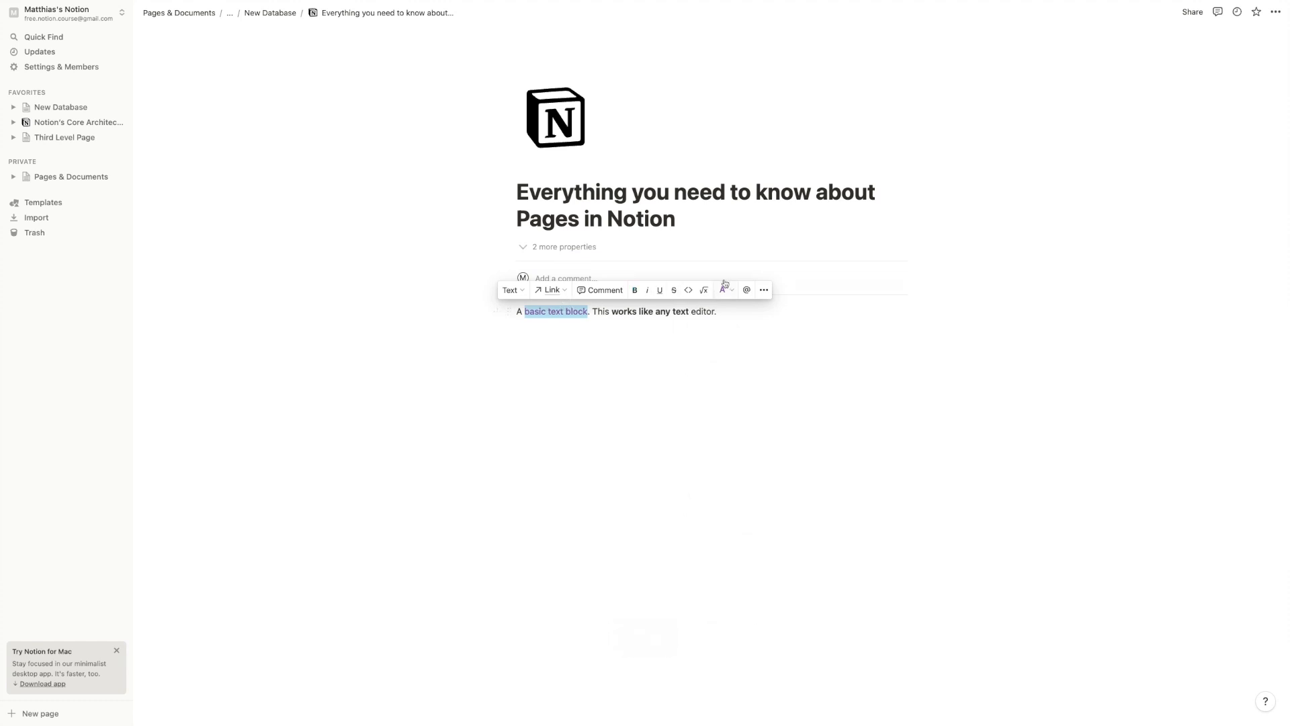
Give 'works like any' an orange background
{"action": "left_click_drag", "start_coordinate": [624, 311], "coordinate": [718, 311]}
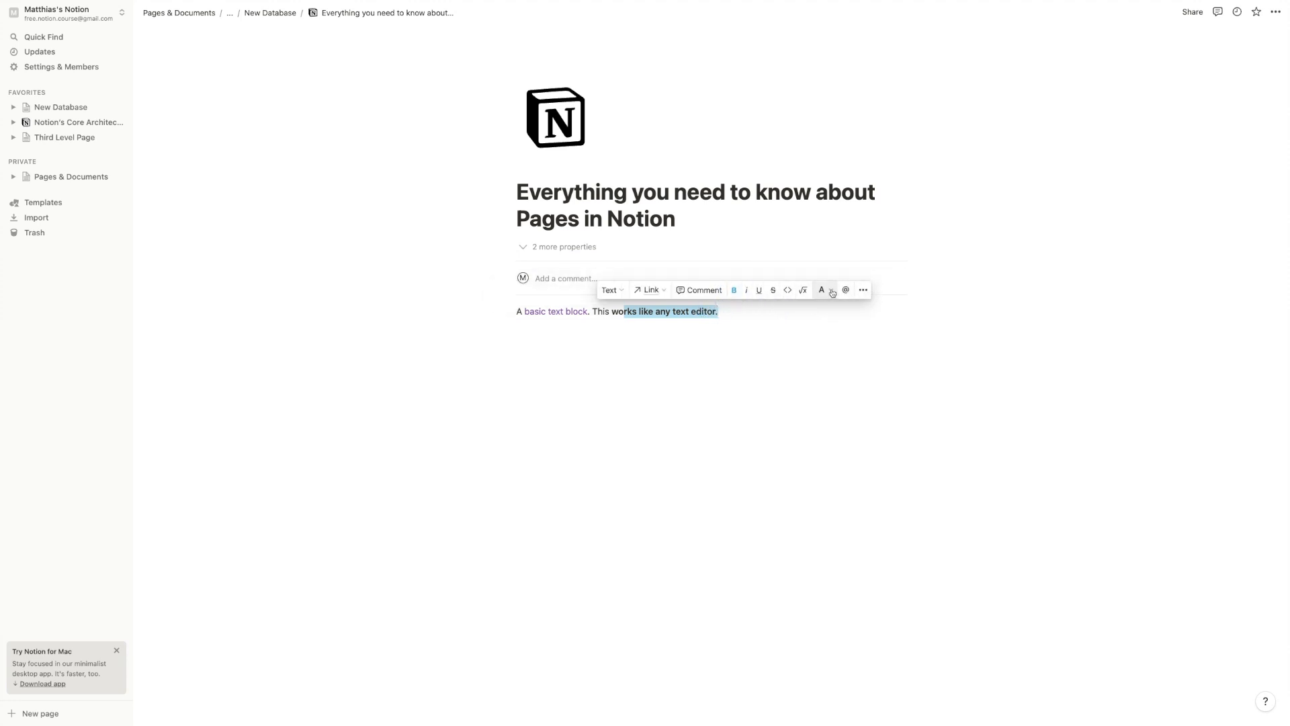
{"action": "left_click", "coordinate": [832, 291]}
{"action": "key", "text": "Escape"}
{"action": "left_click_drag", "start_coordinate": [611, 313], "coordinate": [670, 311]}
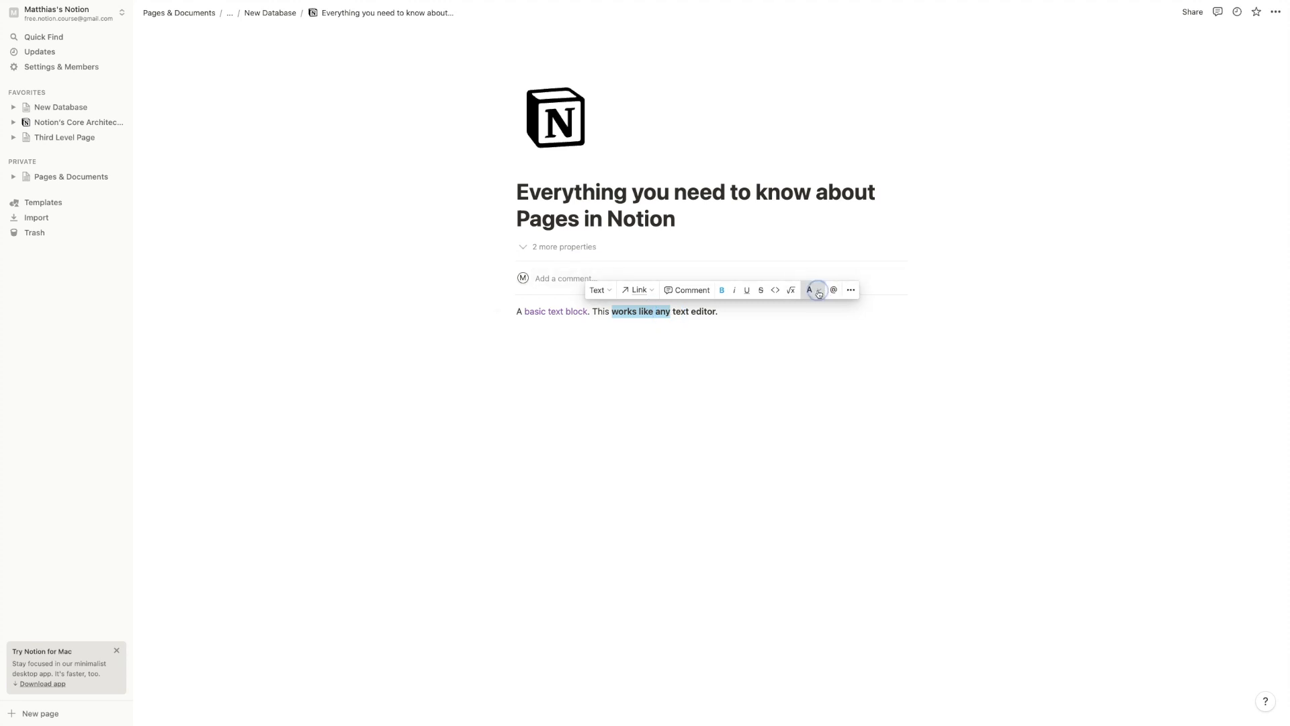
{"action": "left_click", "coordinate": [818, 290]}
{"action": "left_click", "coordinate": [818, 581]}
{"action": "left_click", "coordinate": [724, 351]}
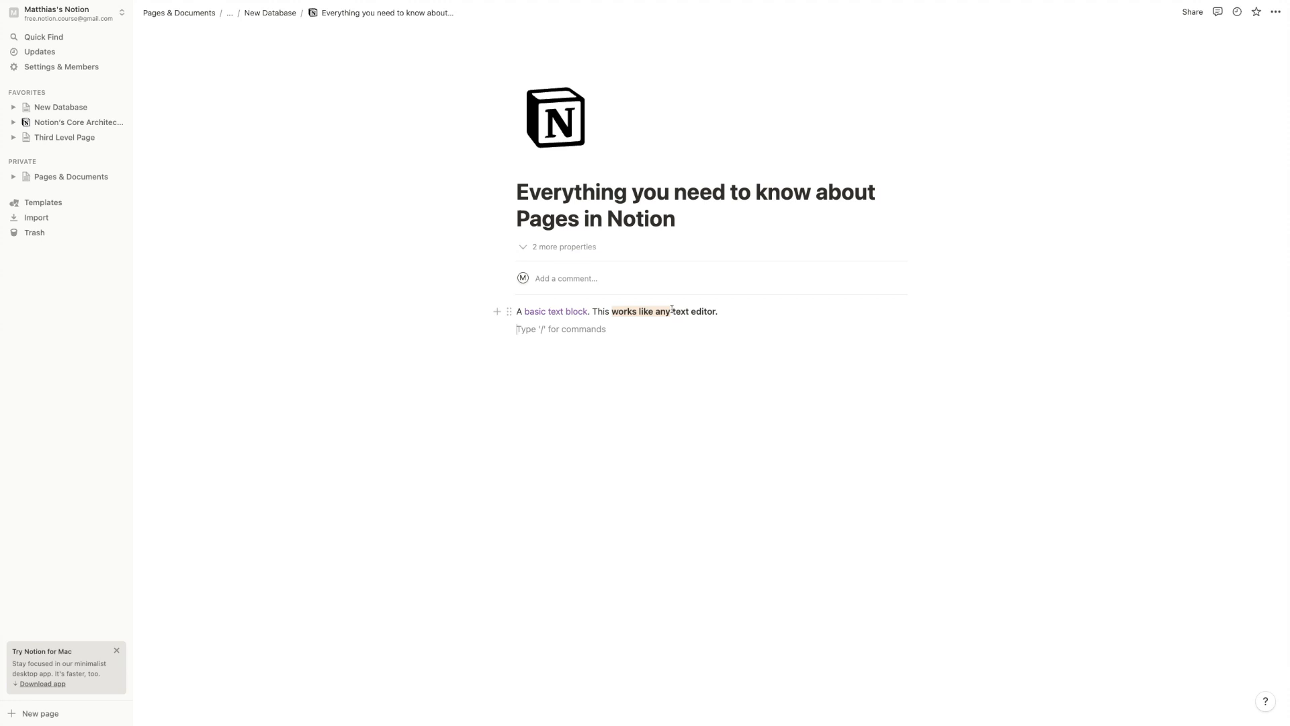
{"action": "left_click", "coordinate": [749, 311]}
Add the sentence 'If you're reading a longer text and want to take notes.'
{"action": "type", "text": "If"}
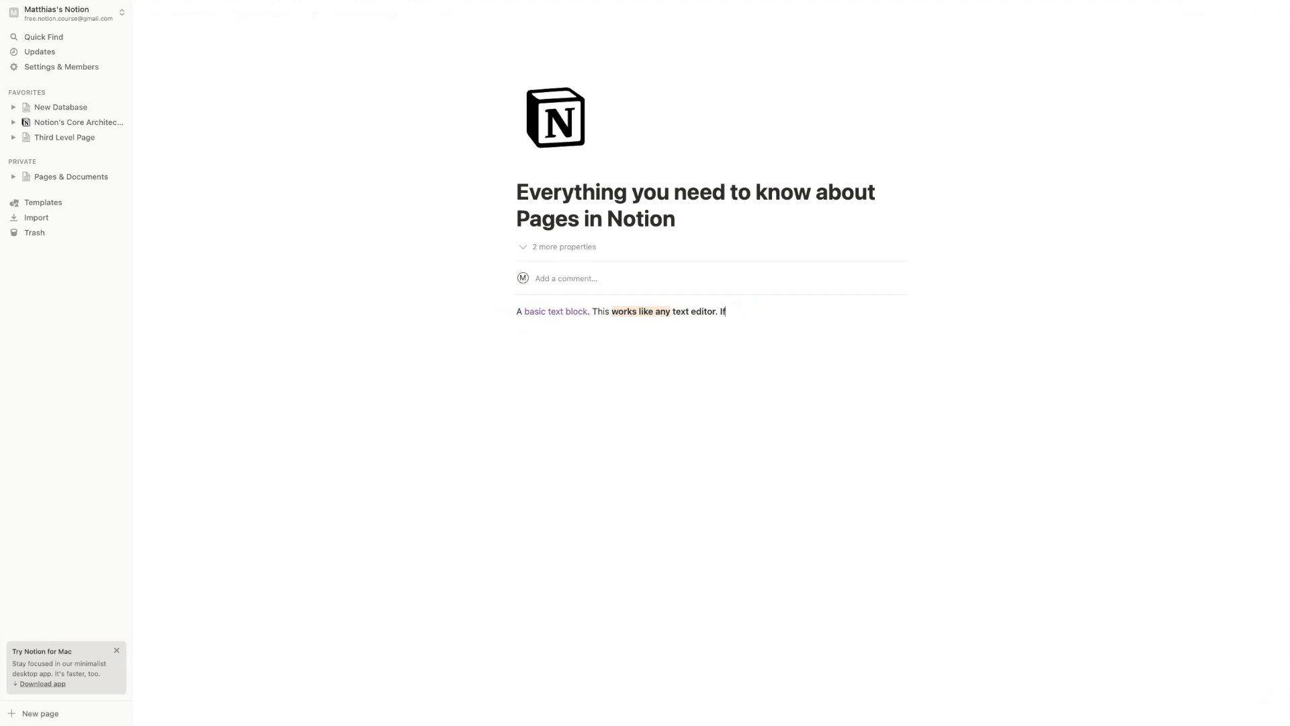
{"action": "type", "text": " you're reading a longer text and want to t"}
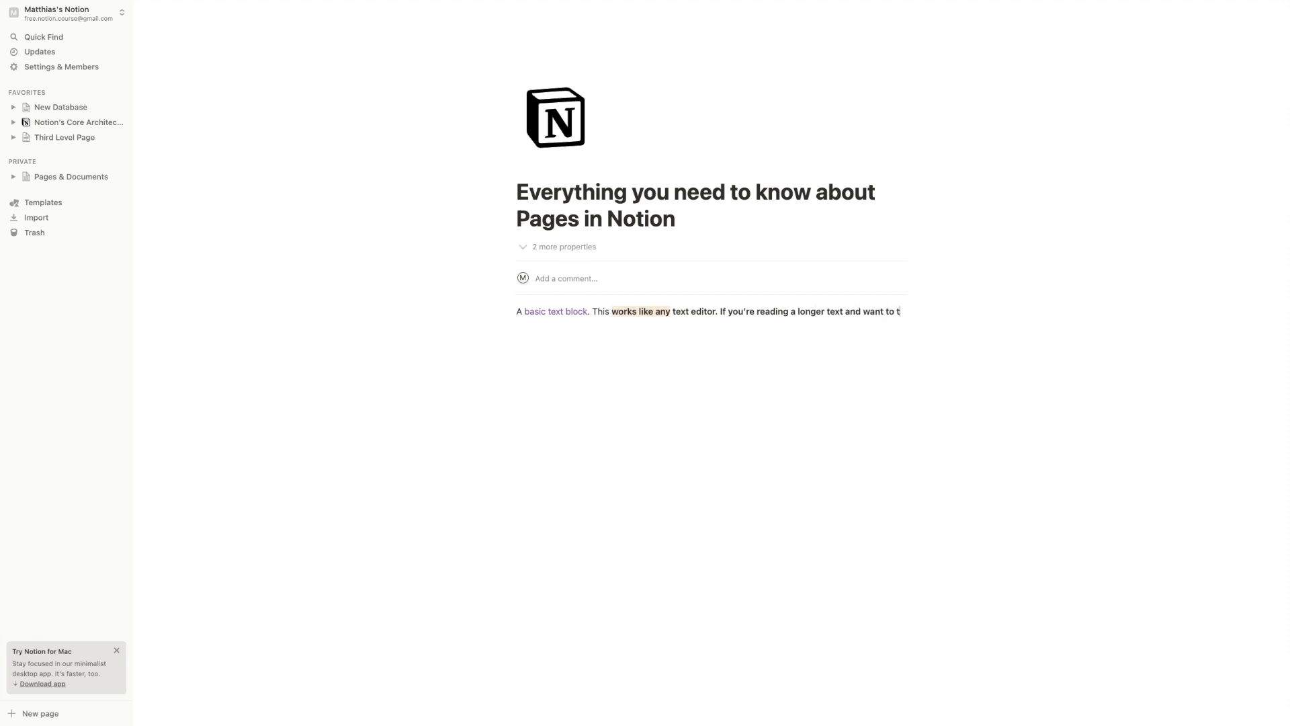
{"action": "type", "text": "ake notes."}
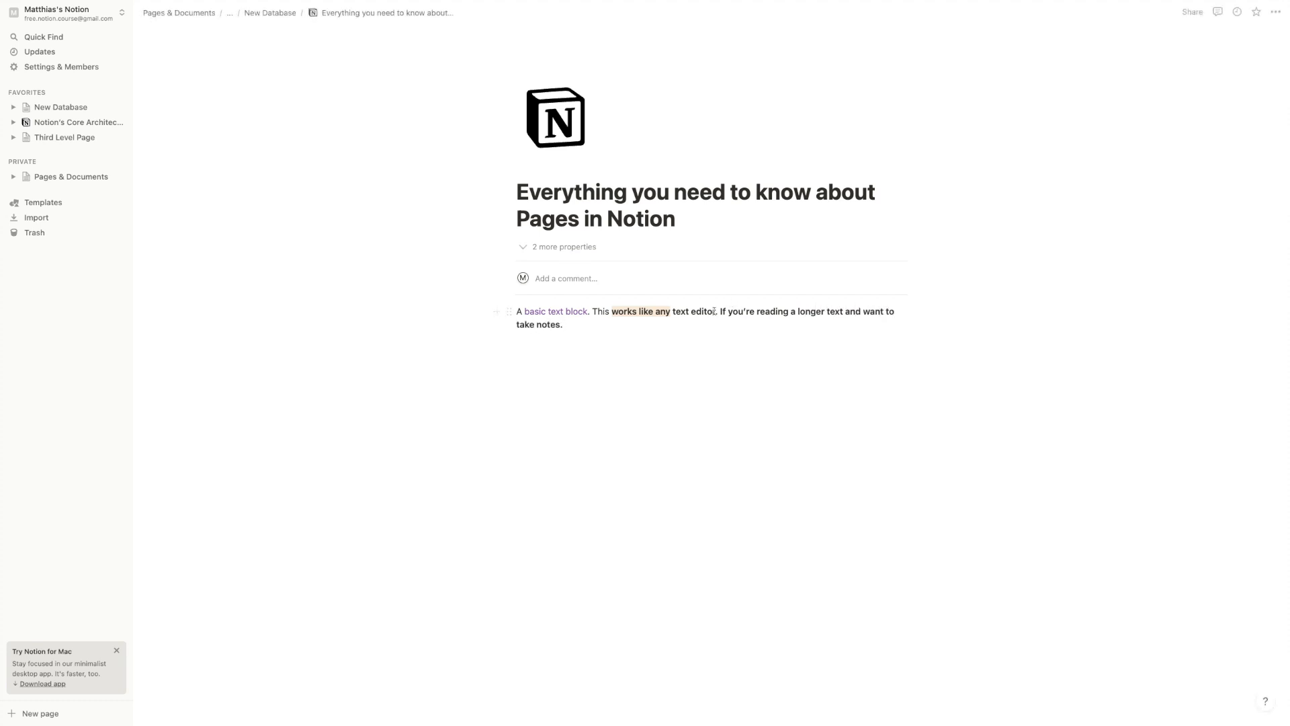
{"action": "double_click", "coordinate": [759, 313]}
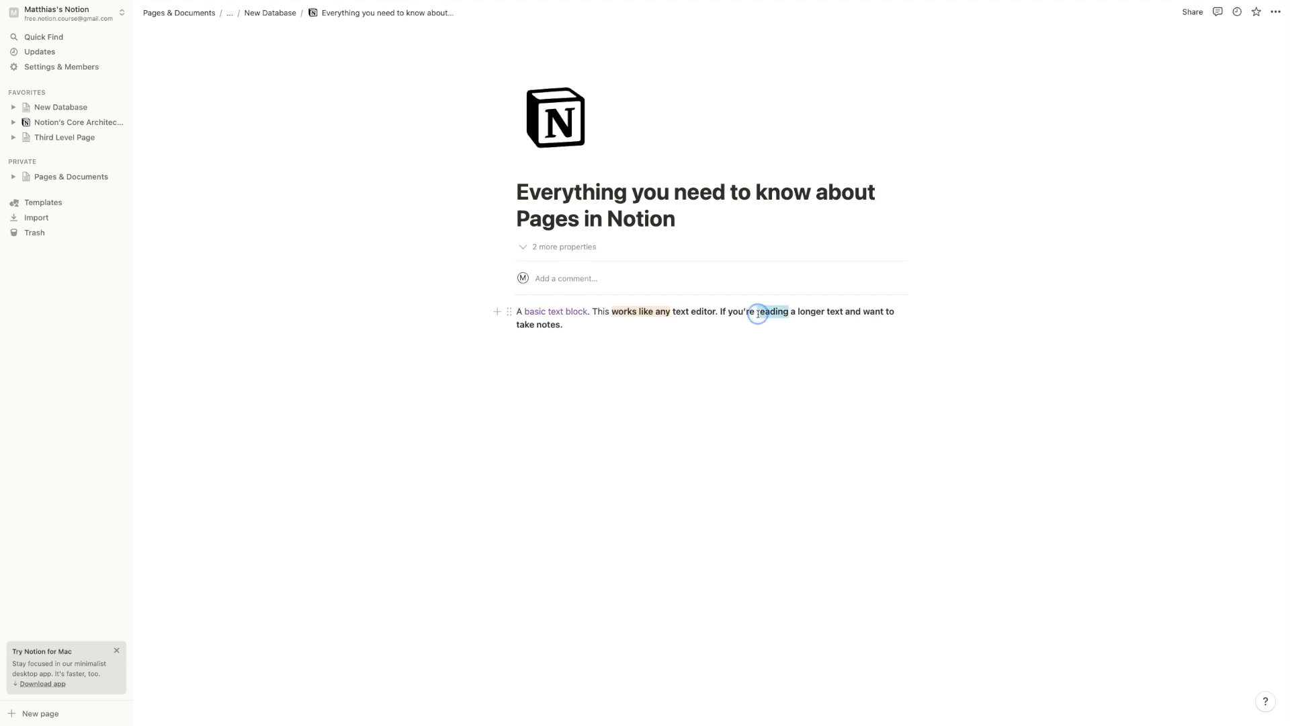
{"action": "left_click", "coordinate": [757, 312]}
Apply the last-used orange highlight to 'reading a longer text' with Cmd+Shift+H
{"action": "left_click_drag", "start_coordinate": [757, 312], "coordinate": [836, 311]}
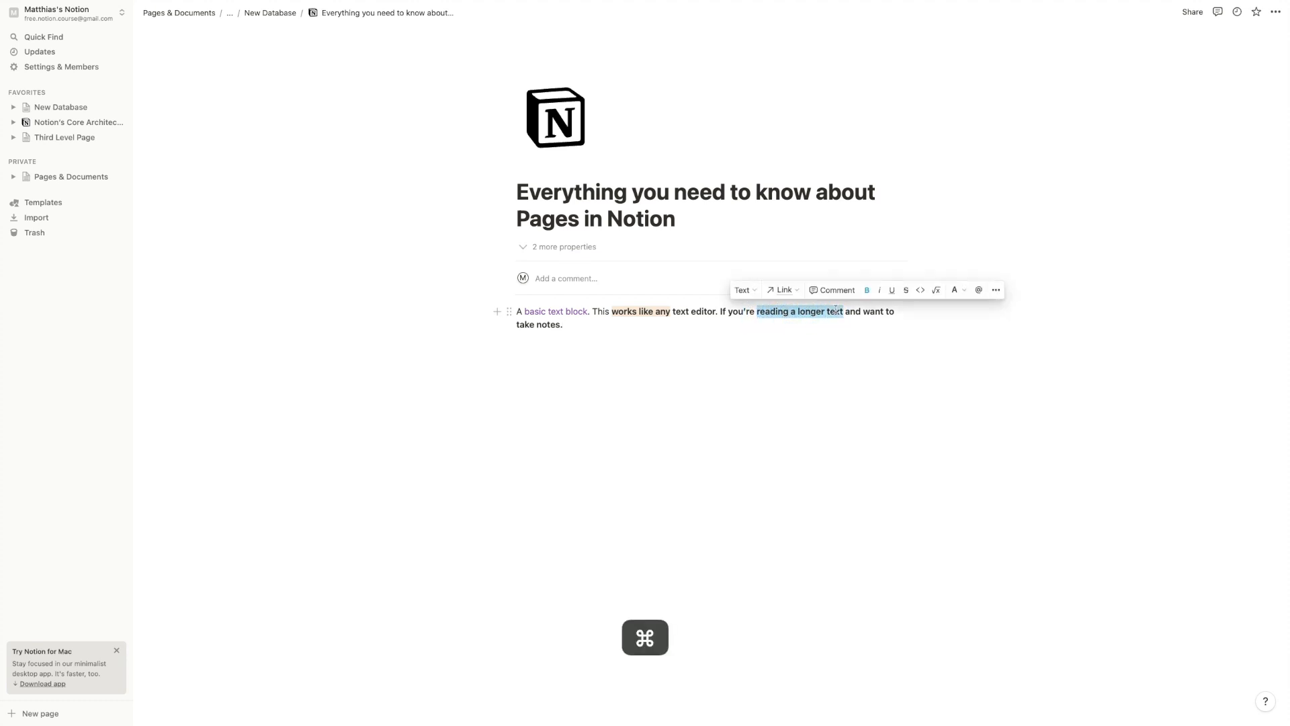
{"action": "key", "text": "super+shift+h"}
{"action": "left_click", "coordinate": [751, 318]}
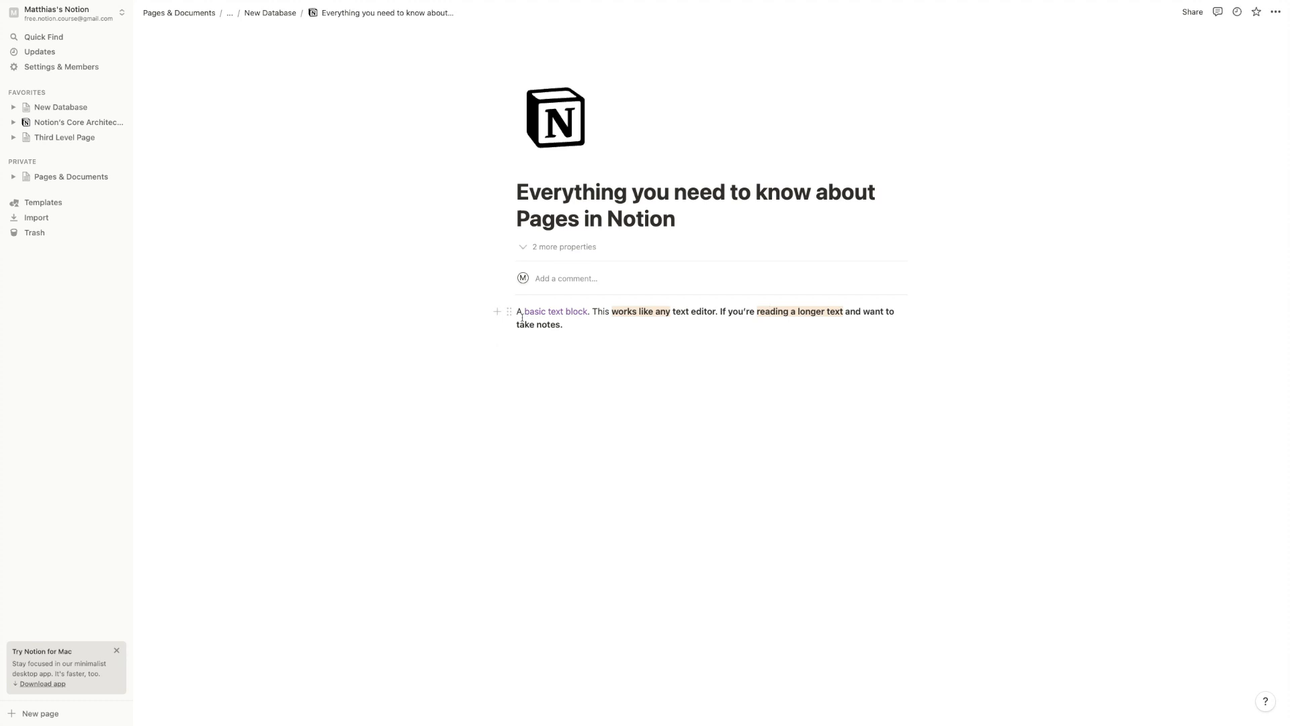
{"action": "left_click_drag", "start_coordinate": [524, 311], "coordinate": [588, 311]}
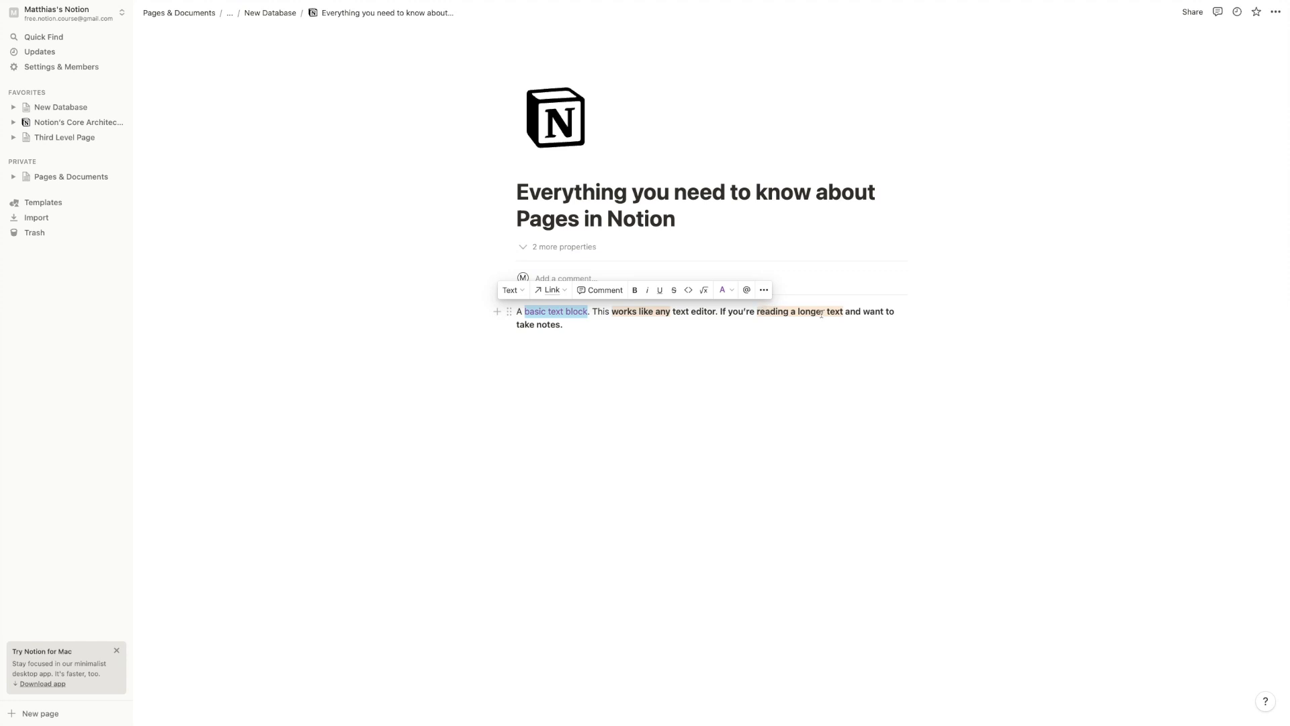
{"action": "left_click", "coordinate": [674, 340]}
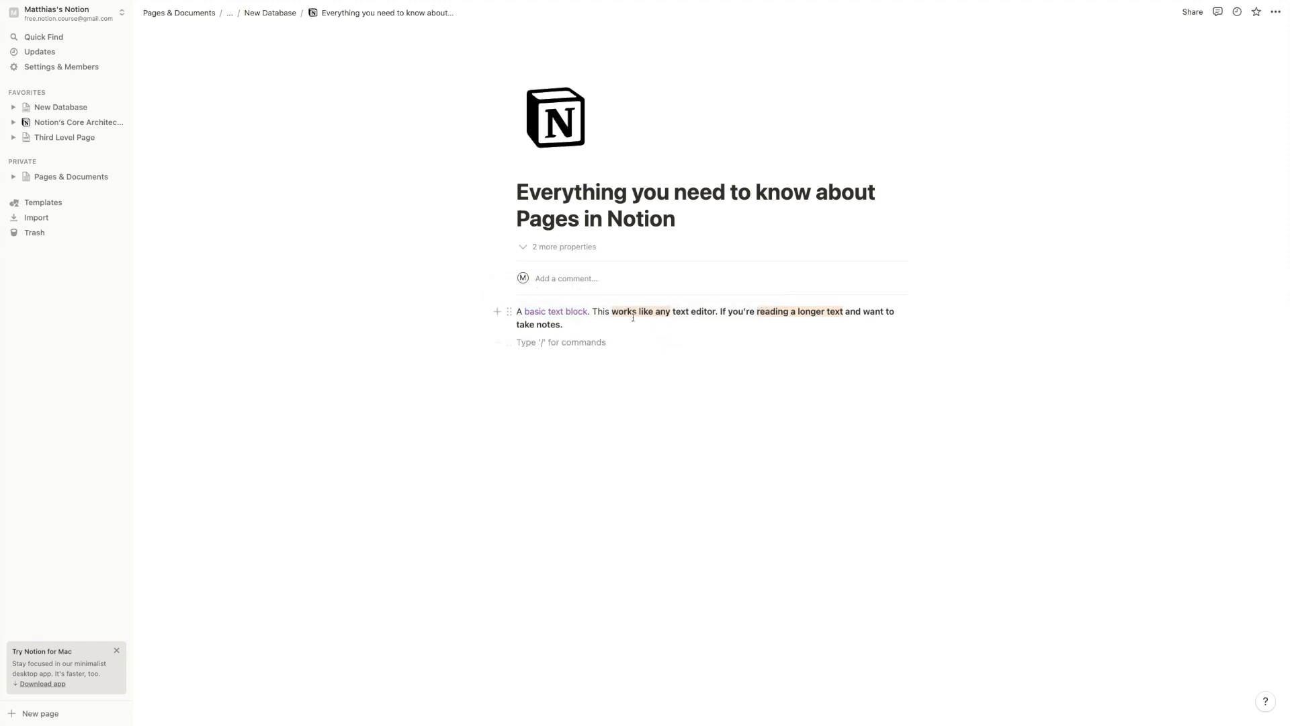
Colour the first paragraph block yellow, then change it to a blue background
{"action": "left_click", "coordinate": [509, 311]}
{"action": "mouse_move", "coordinate": [489, 374]}
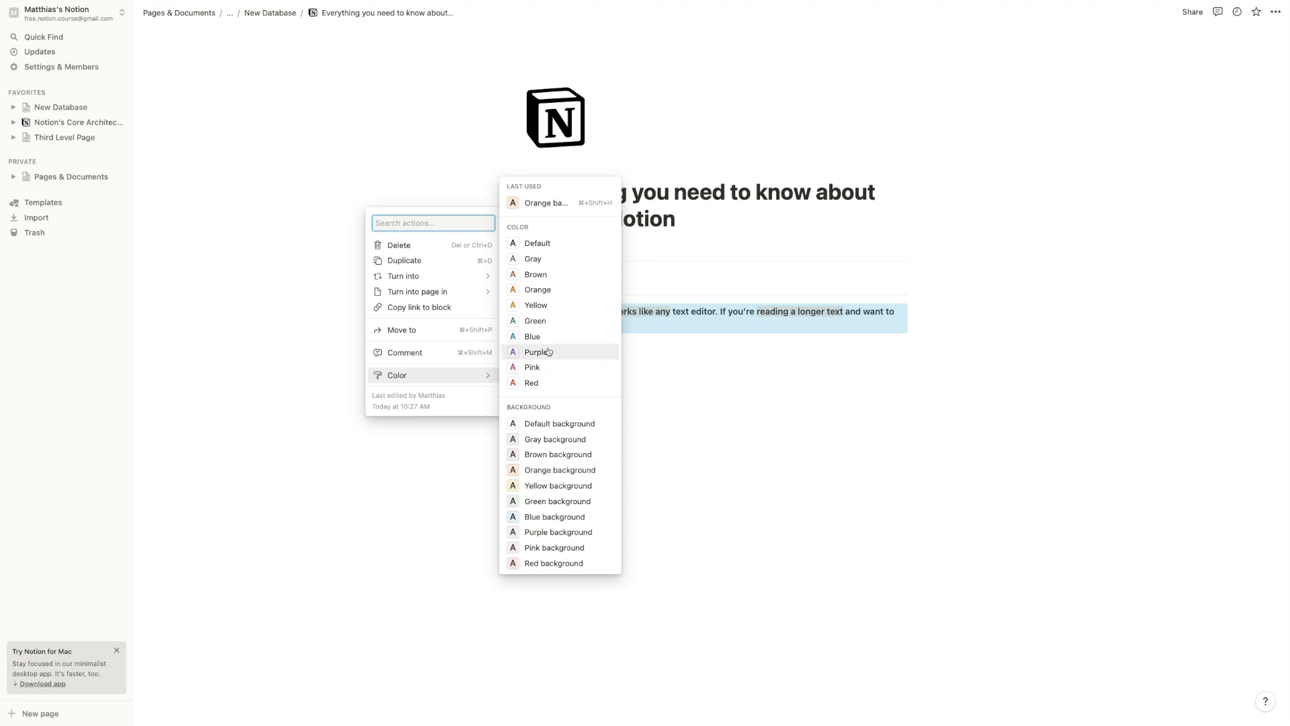
{"action": "left_click", "coordinate": [552, 305]}
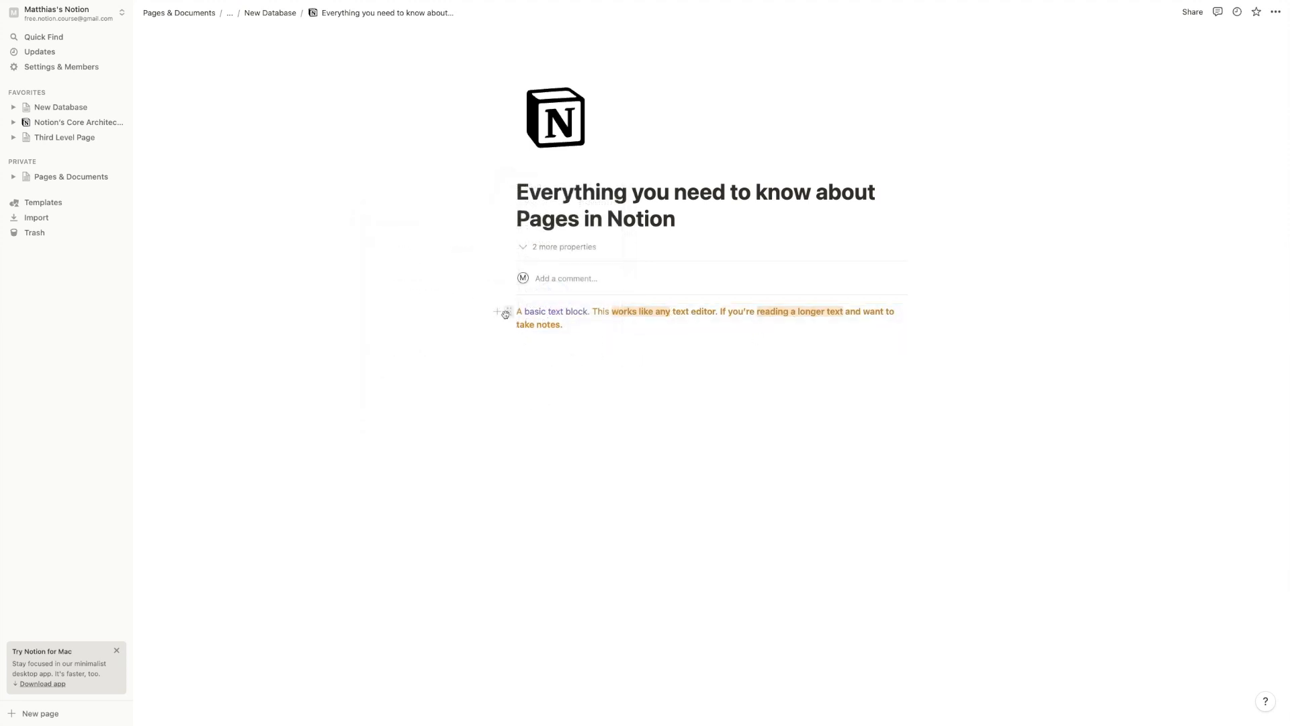
{"action": "left_click", "coordinate": [509, 311]}
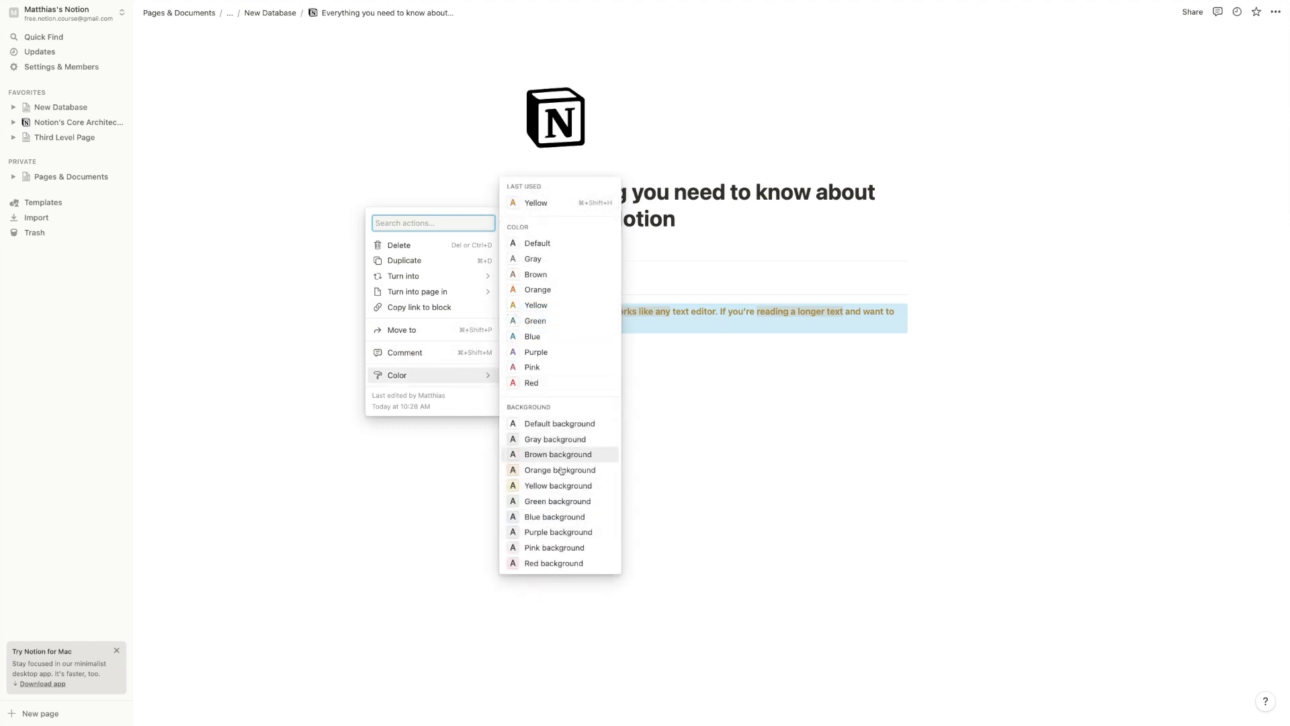
{"action": "left_click", "coordinate": [552, 518]}
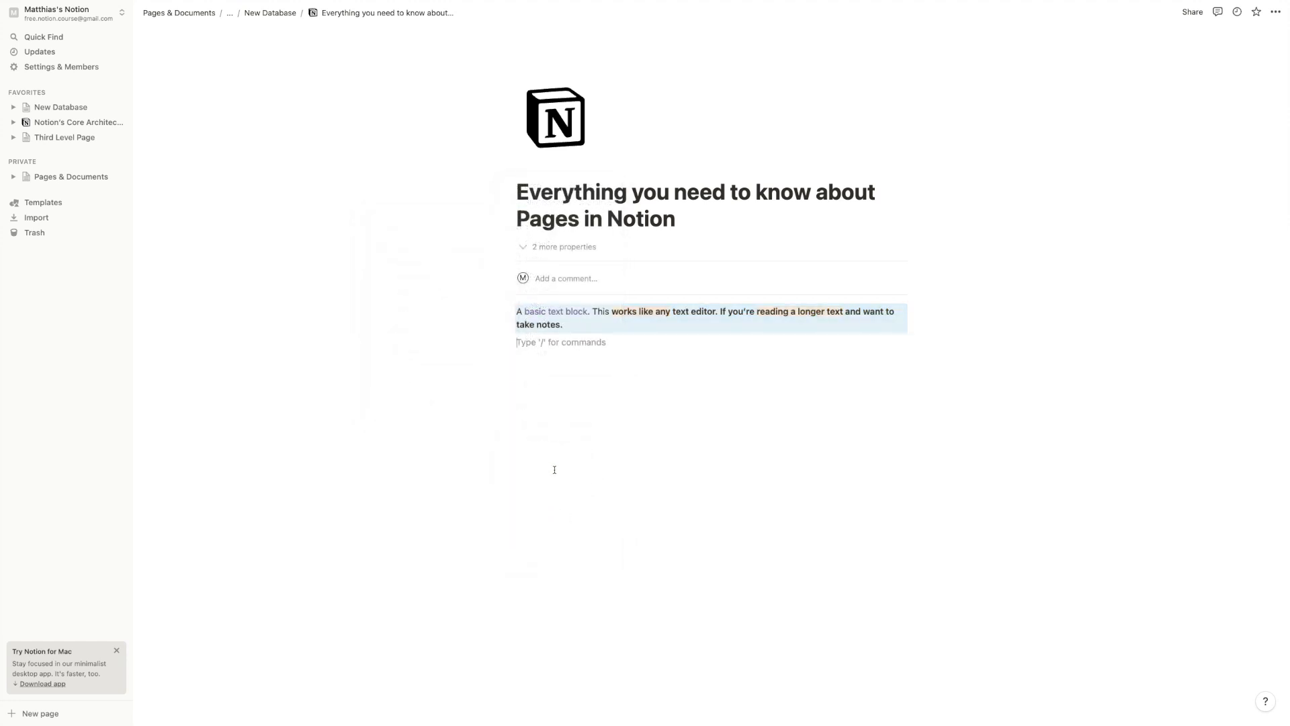
{"action": "left_click", "coordinate": [746, 433]}
Turn on full width for the page
{"action": "left_click", "coordinate": [1275, 12]}
{"action": "left_click", "coordinate": [1267, 107]}
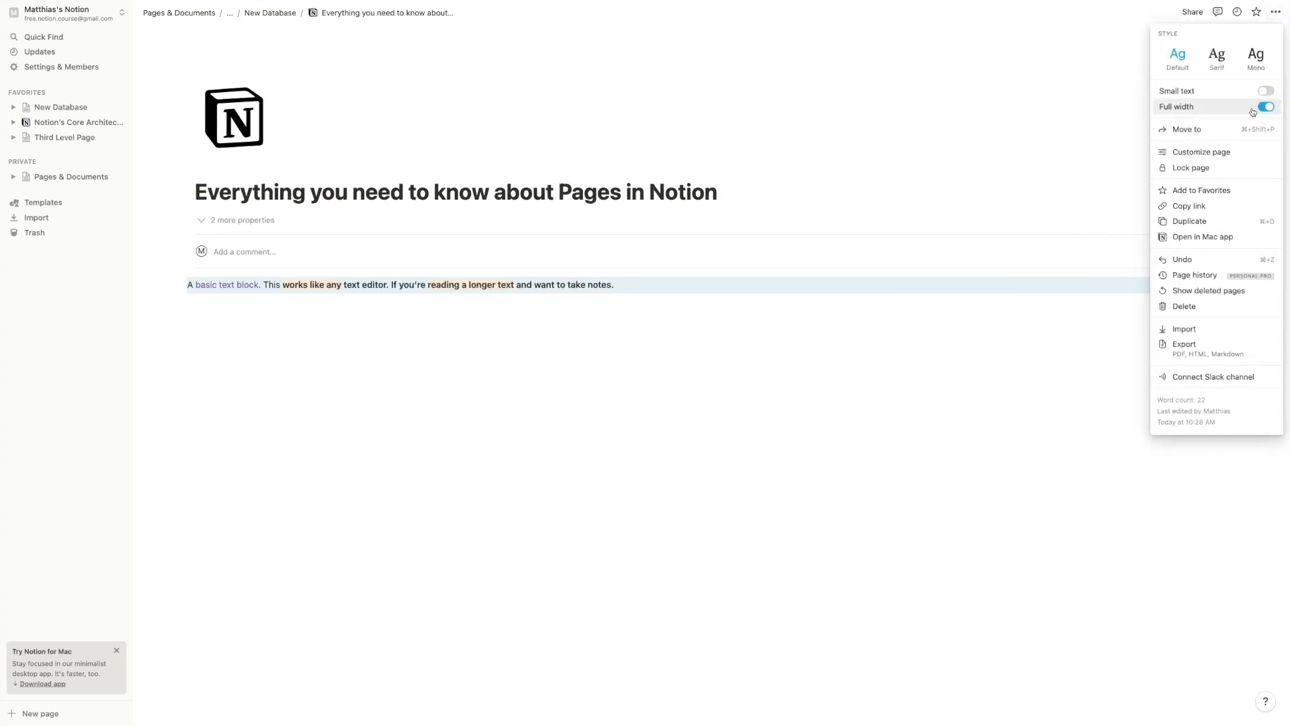
{"action": "left_click", "coordinate": [739, 300]}
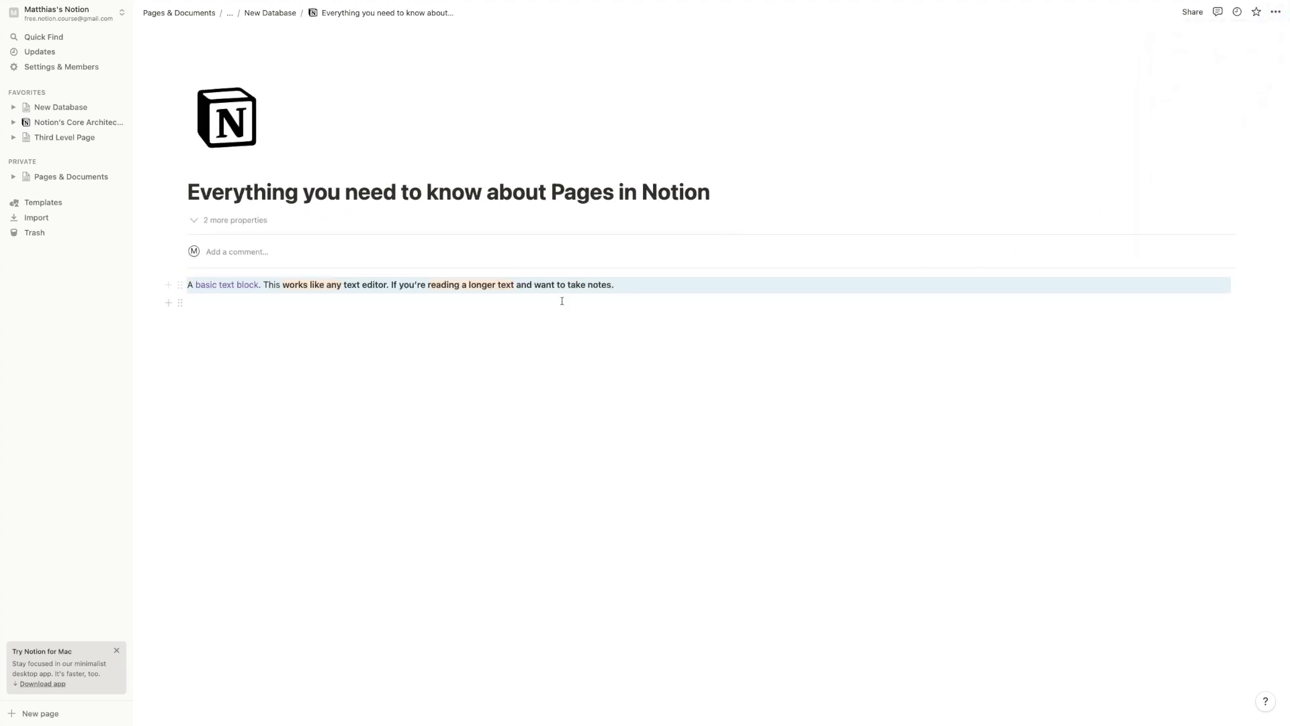
Add a two-column block with /col2 and move the blue paragraph into the left column
{"action": "key", "text": "Return"}
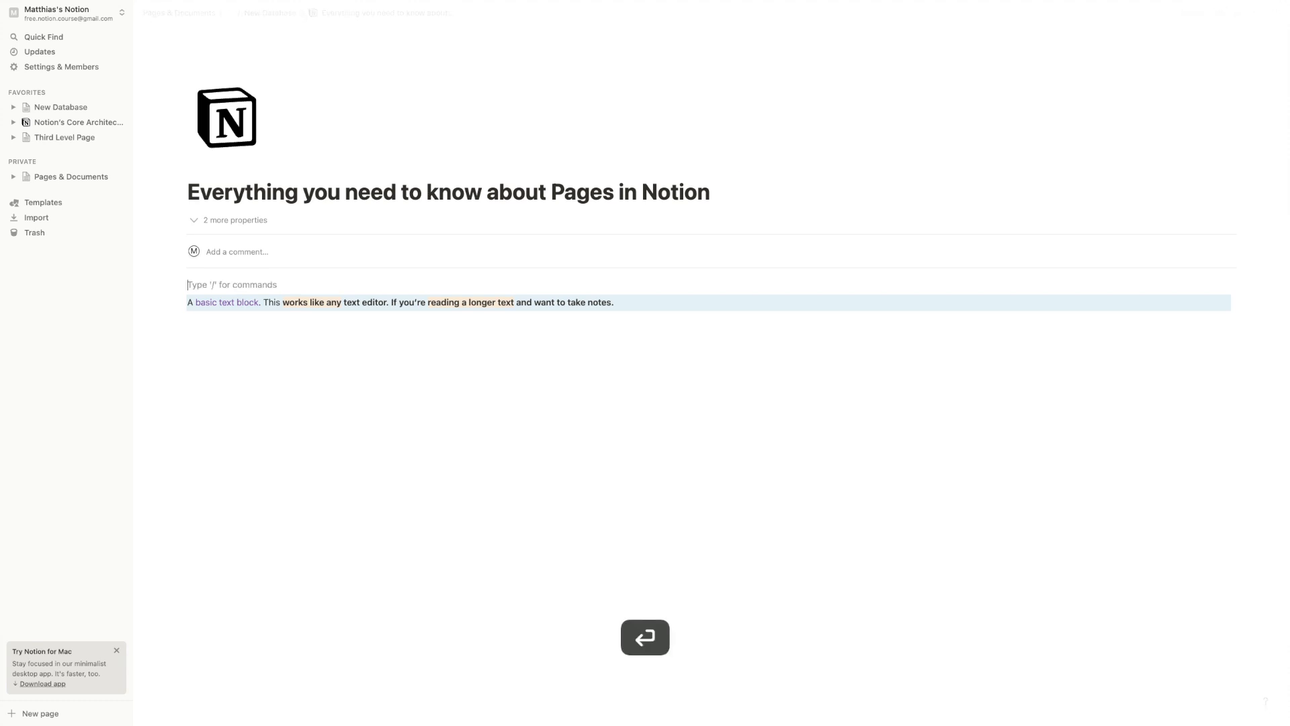
{"action": "type", "text": "/col2"}
{"action": "key", "text": "Return"}
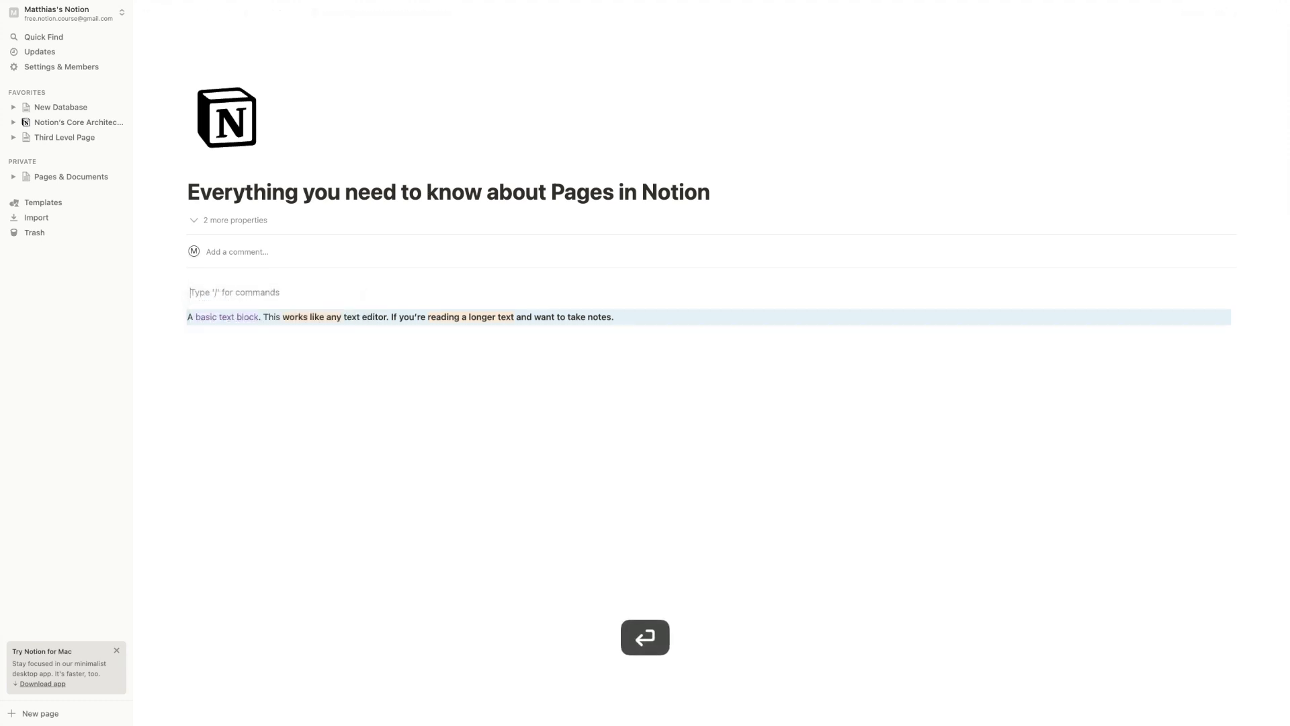
{"action": "left_click_drag", "start_coordinate": [180, 317], "coordinate": [201, 288]}
{"action": "left_click", "coordinate": [473, 383]}
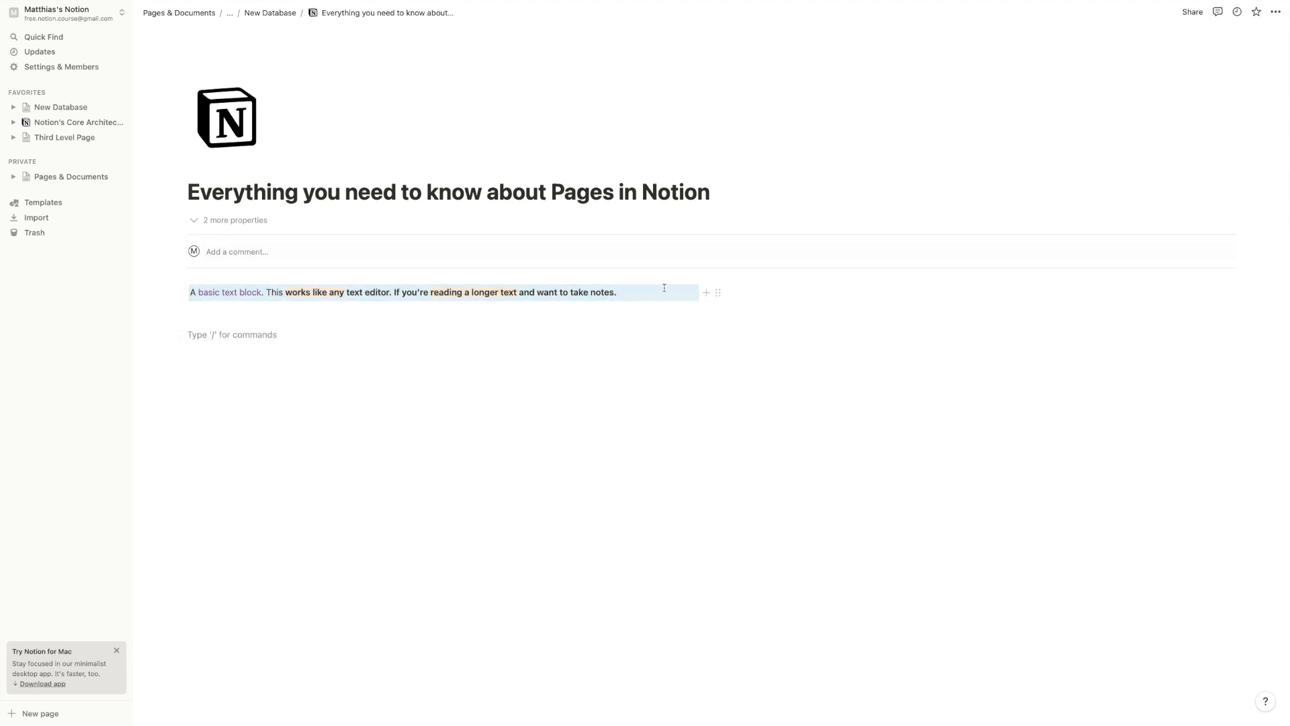
Type 'Column 2' in the right column and give it a brown background
{"action": "left_click", "coordinate": [746, 288]}
{"action": "type", "text": "Column 2"}
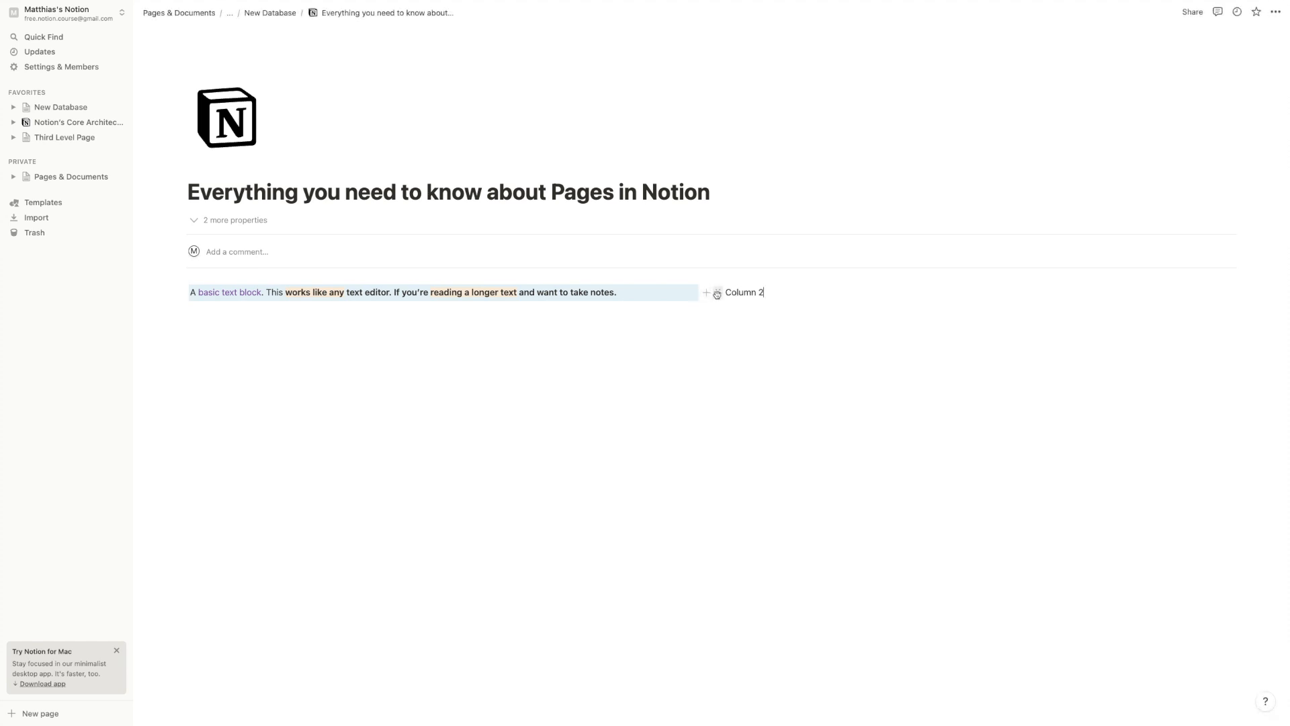
{"action": "left_click", "coordinate": [714, 292]}
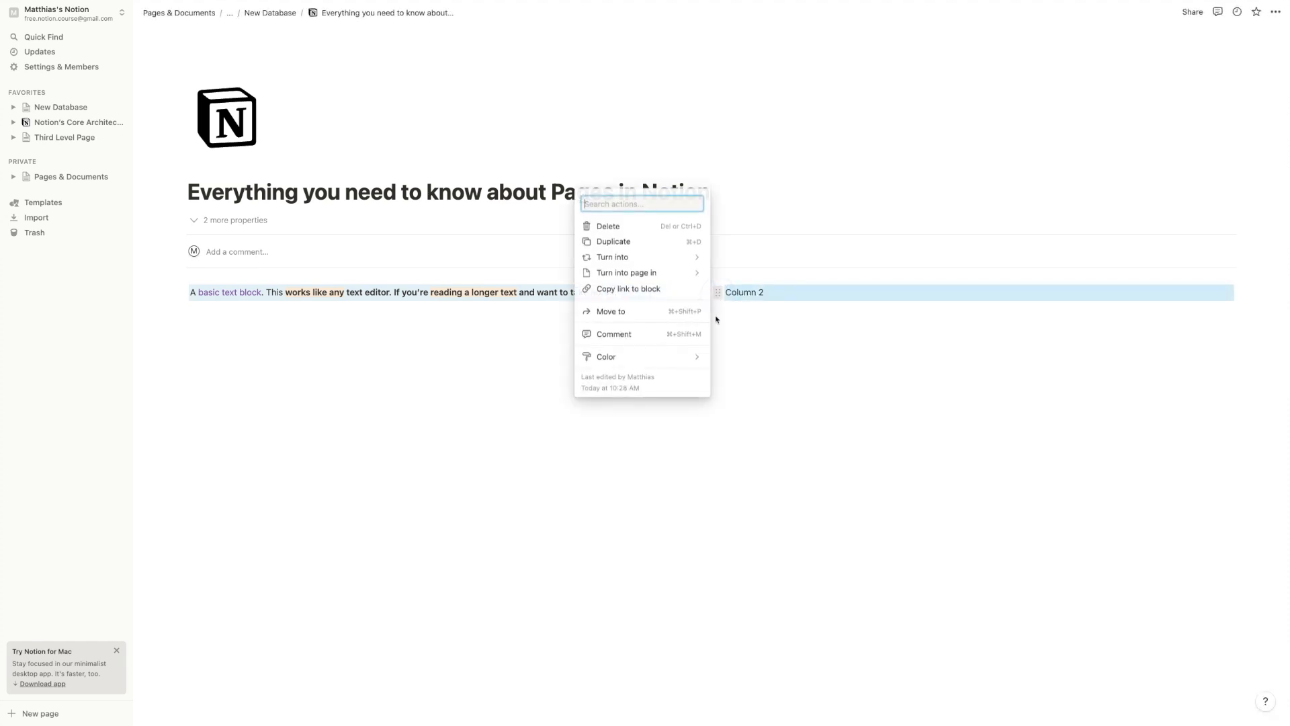
{"action": "mouse_move", "coordinate": [699, 357]}
{"action": "left_click", "coordinate": [763, 528]}
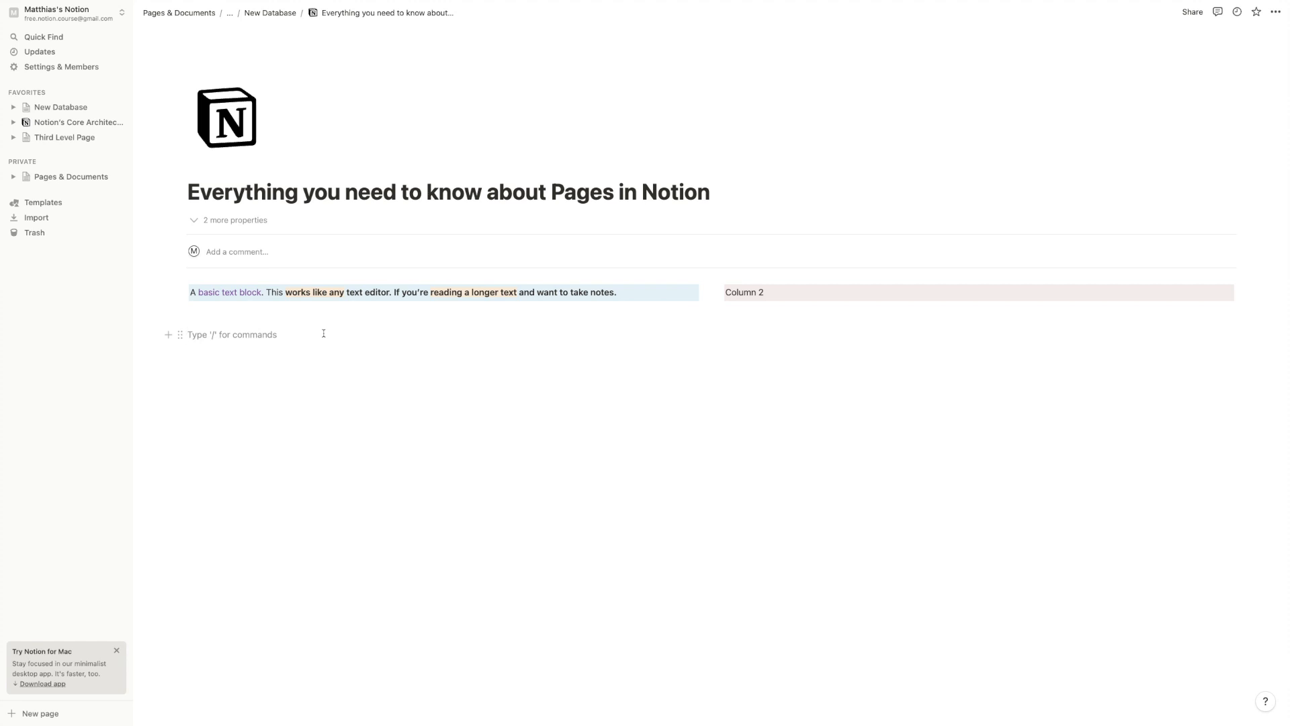
Select the paragraph's text, then the whole page, and clear the selection
{"action": "left_click", "coordinate": [293, 298]}
{"action": "key", "text": "super+a"}
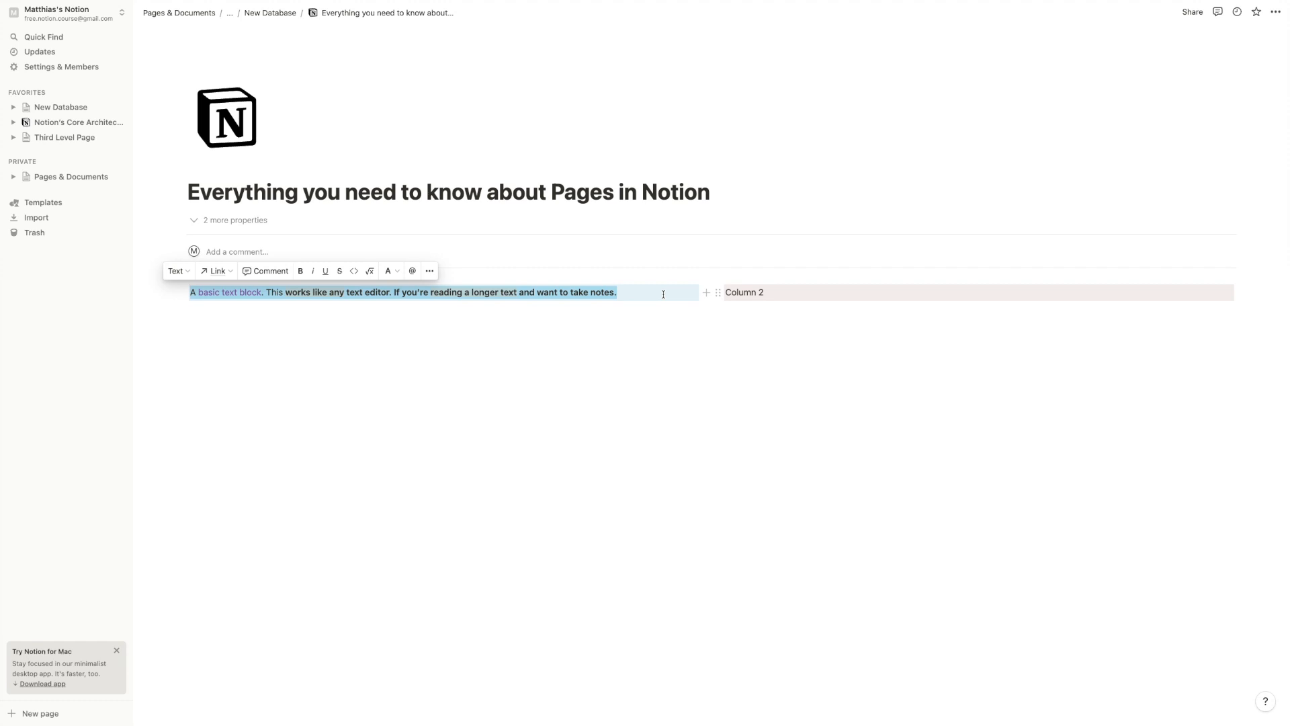
{"action": "key", "text": "super+a"}
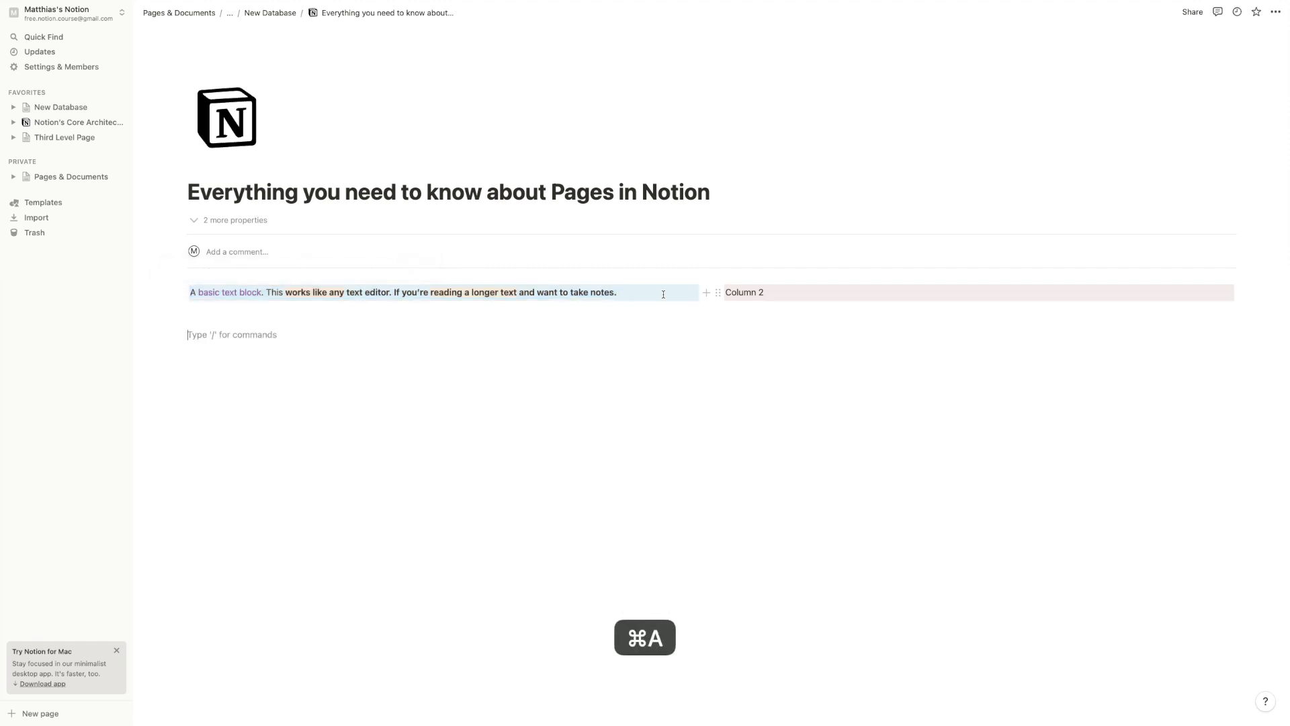
{"action": "key", "text": "super+a"}
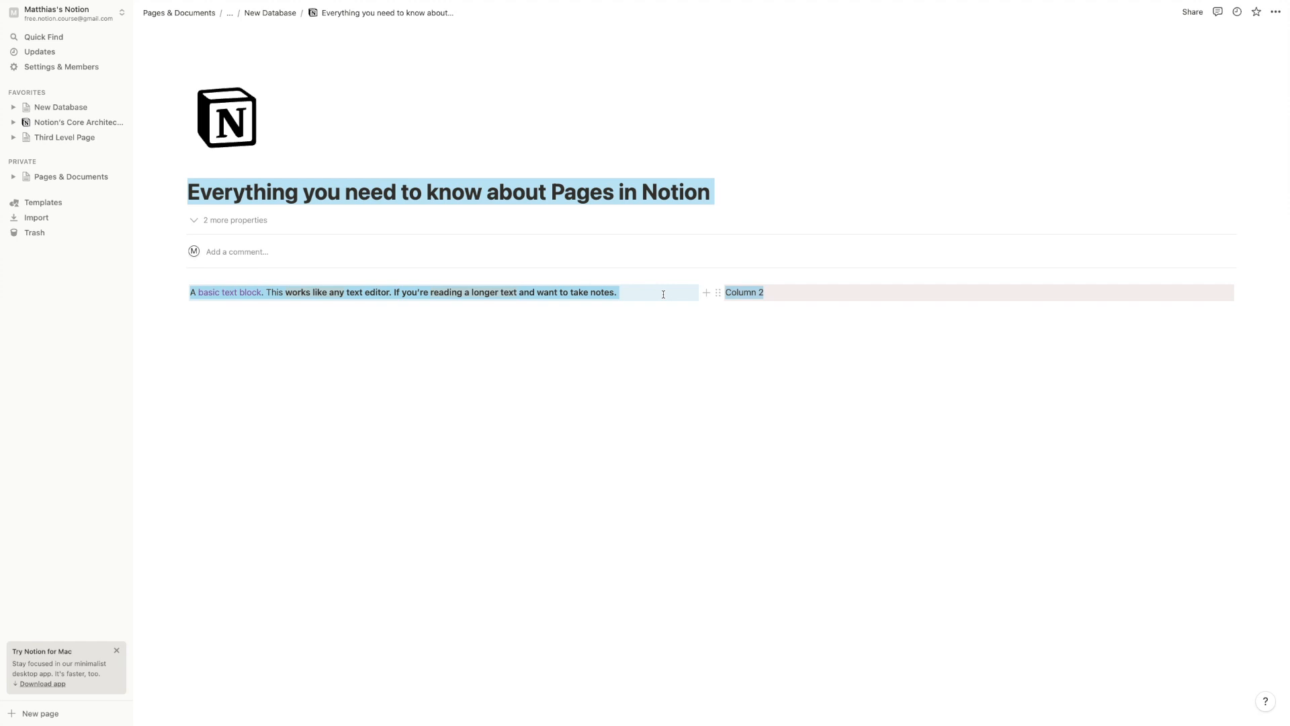
{"action": "left_click", "coordinate": [664, 294]}
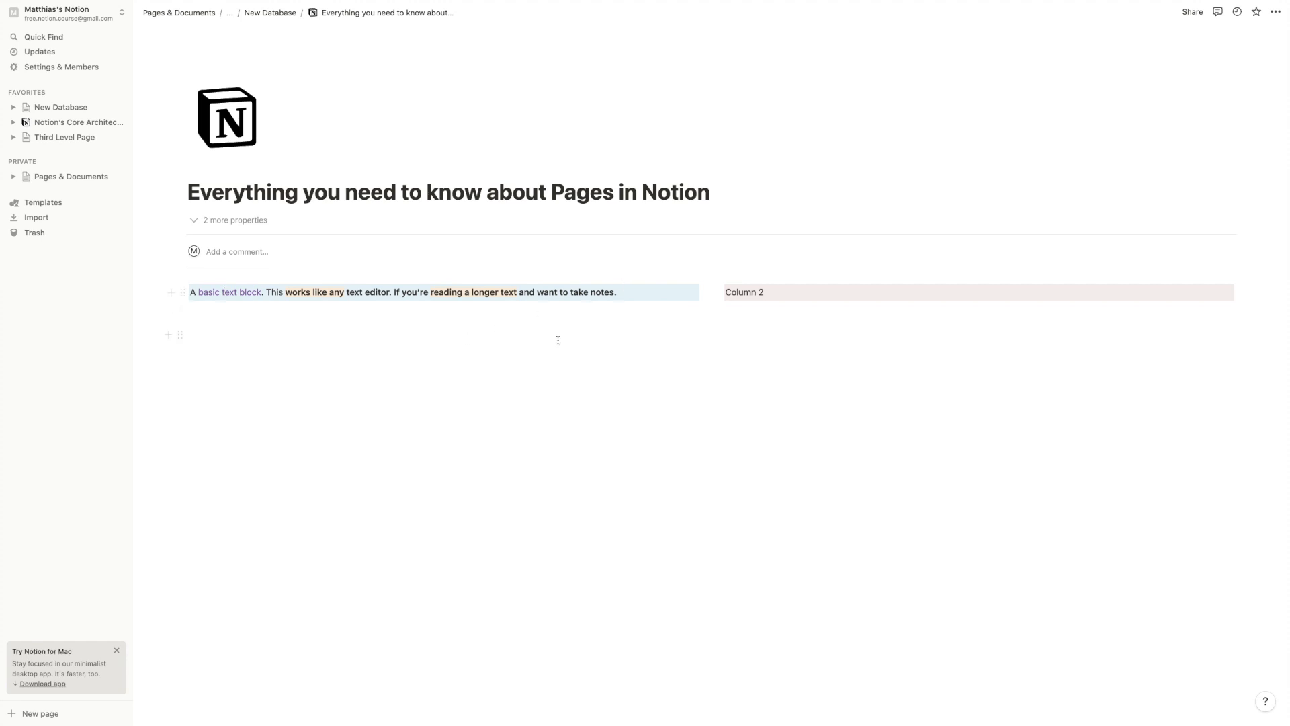
Add a block reading 'A new block' after the paragraph and drag it under Column 2
{"action": "left_click", "coordinate": [624, 290]}
{"action": "key", "text": "Return"}
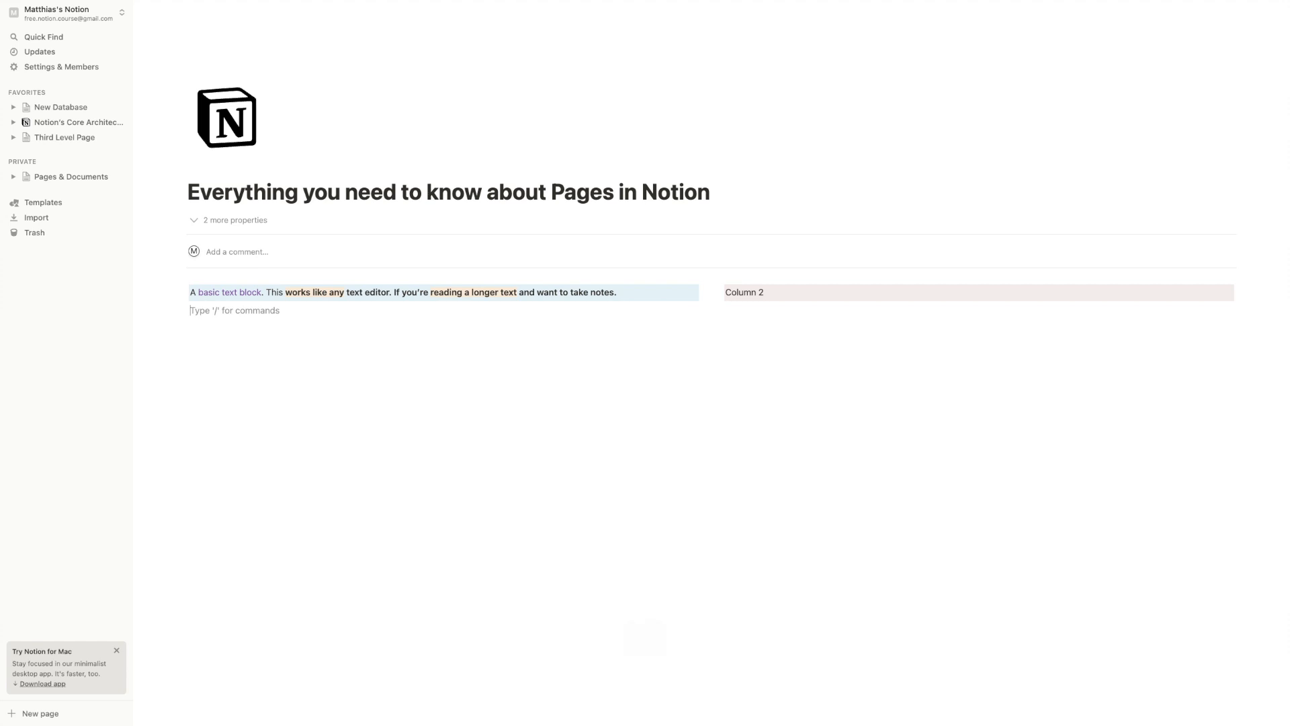
{"action": "type", "text": "A new block"}
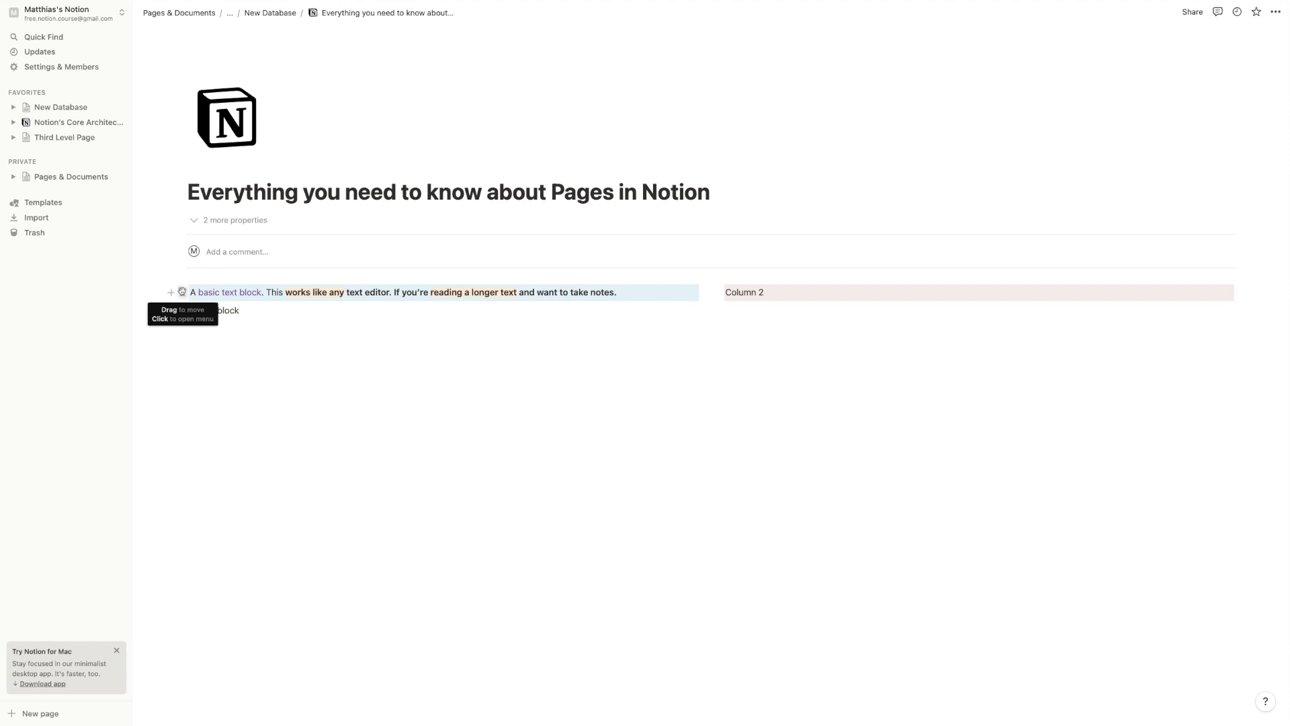
{"action": "left_click_drag", "start_coordinate": [182, 311], "coordinate": [563, 294]}
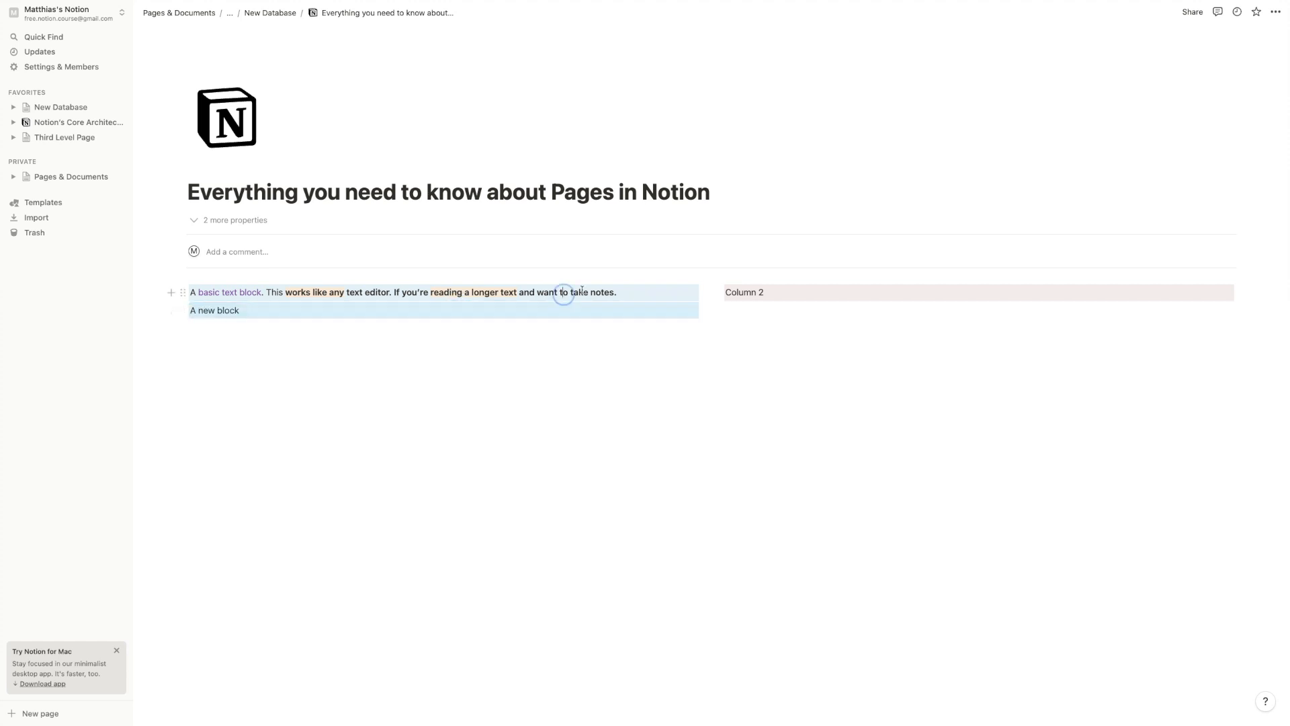
Give 'A new block' a brown background, then return the caret to the first paragraph's end
{"action": "left_click", "coordinate": [182, 310]}
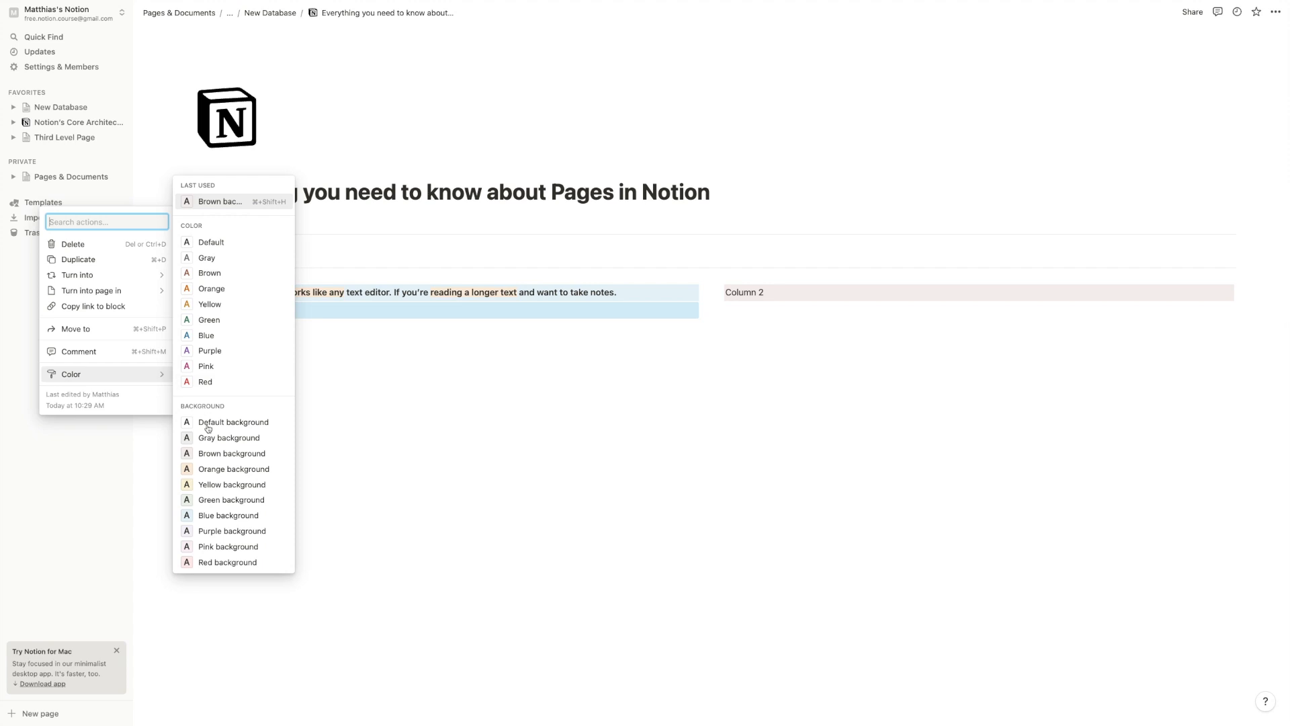
{"action": "left_click", "coordinate": [216, 454]}
{"action": "left_click", "coordinate": [375, 372]}
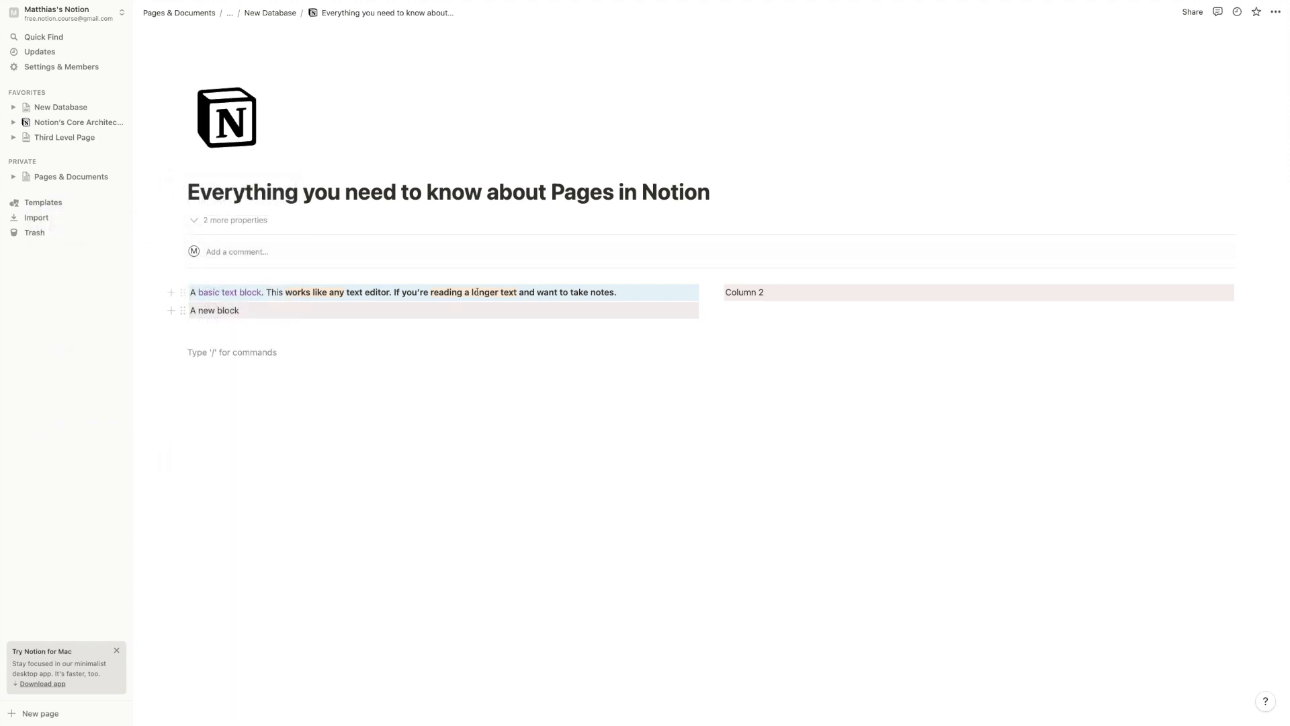
{"action": "left_click", "coordinate": [626, 291]}
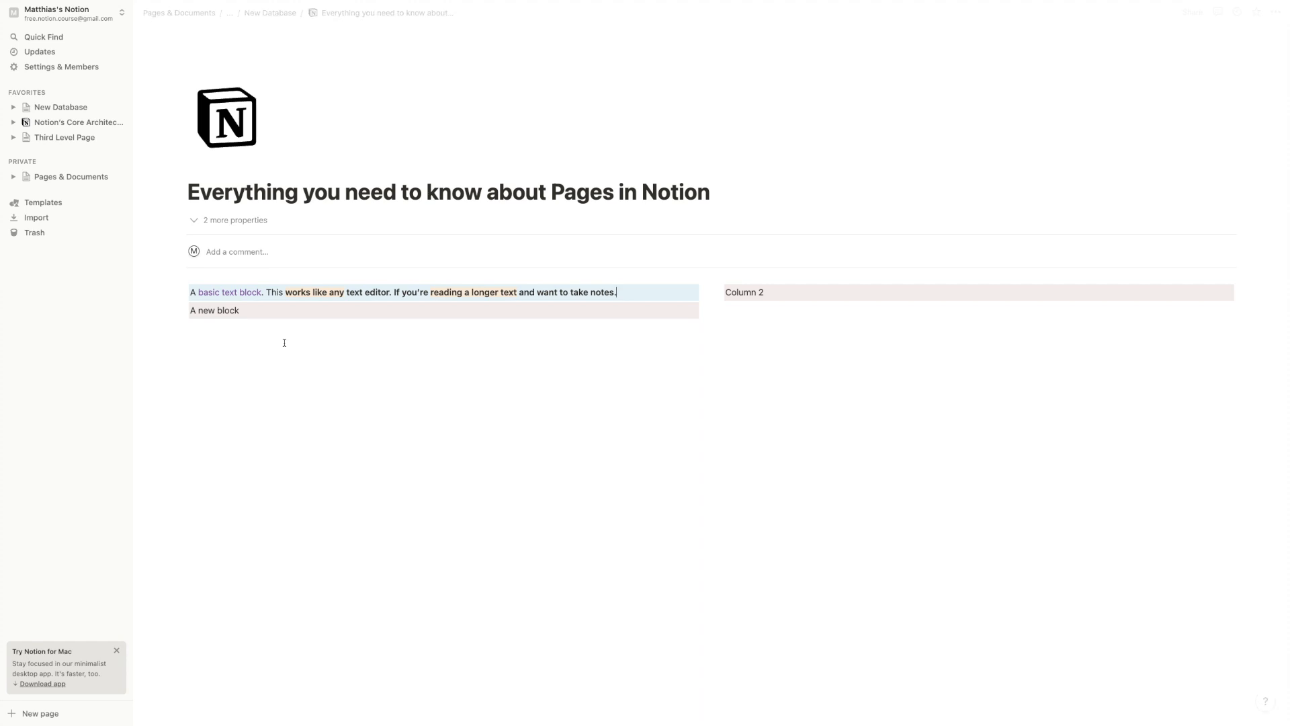
Add a soft-break line 'I can type in the next line but it's still the same block.' to the paragraph
{"action": "key", "text": "shift+Return"}
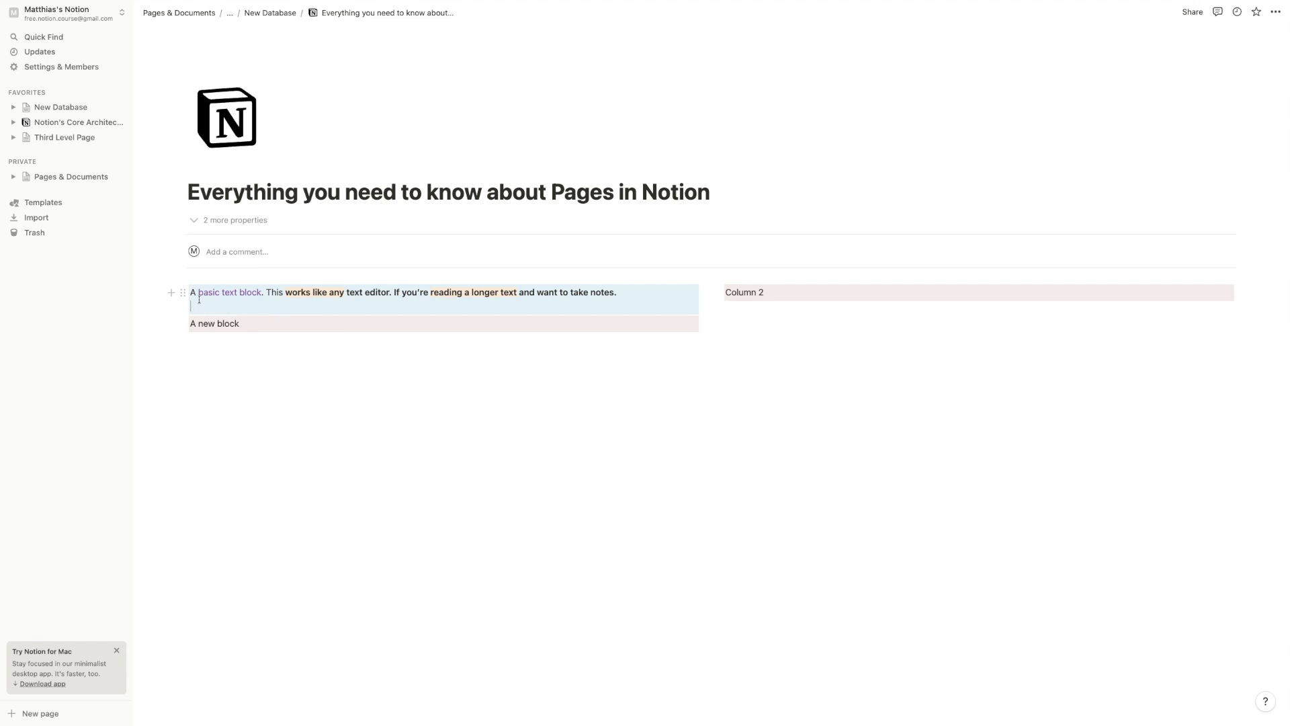
{"action": "type", "text": "I can type in the ne"}
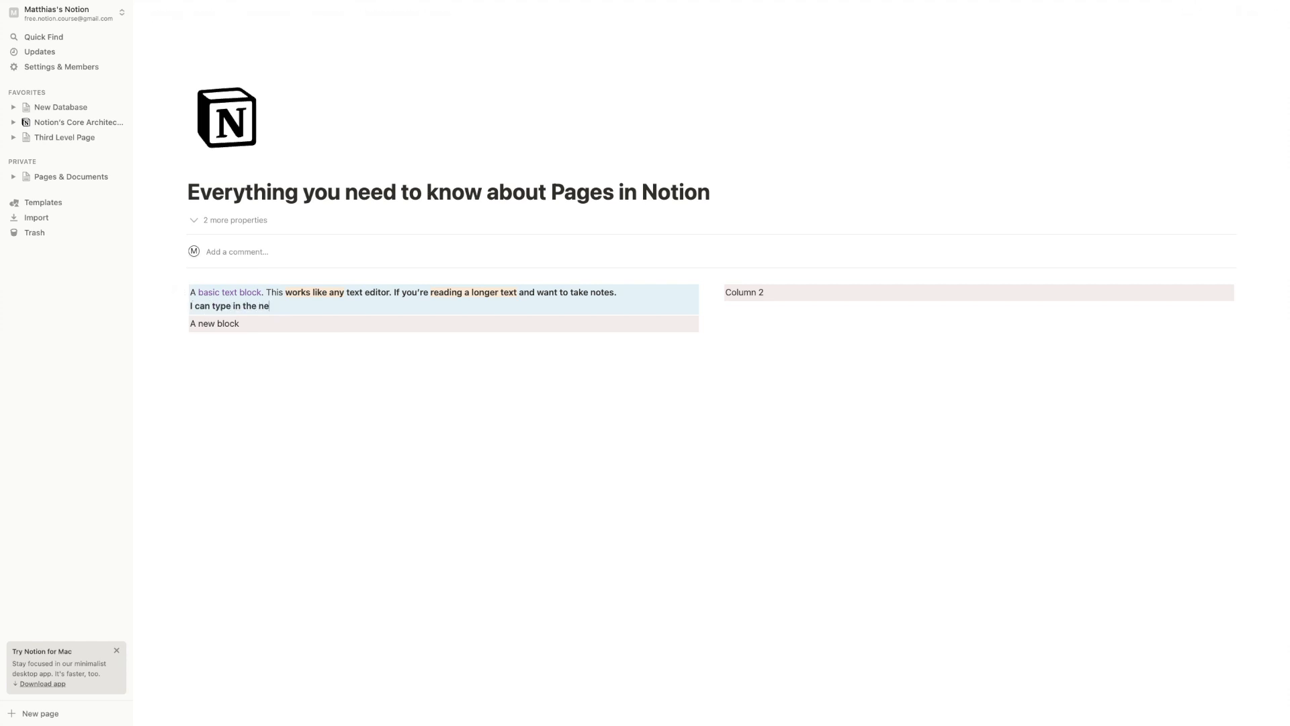
{"action": "type", "text": "xt line but it's still the same block"}
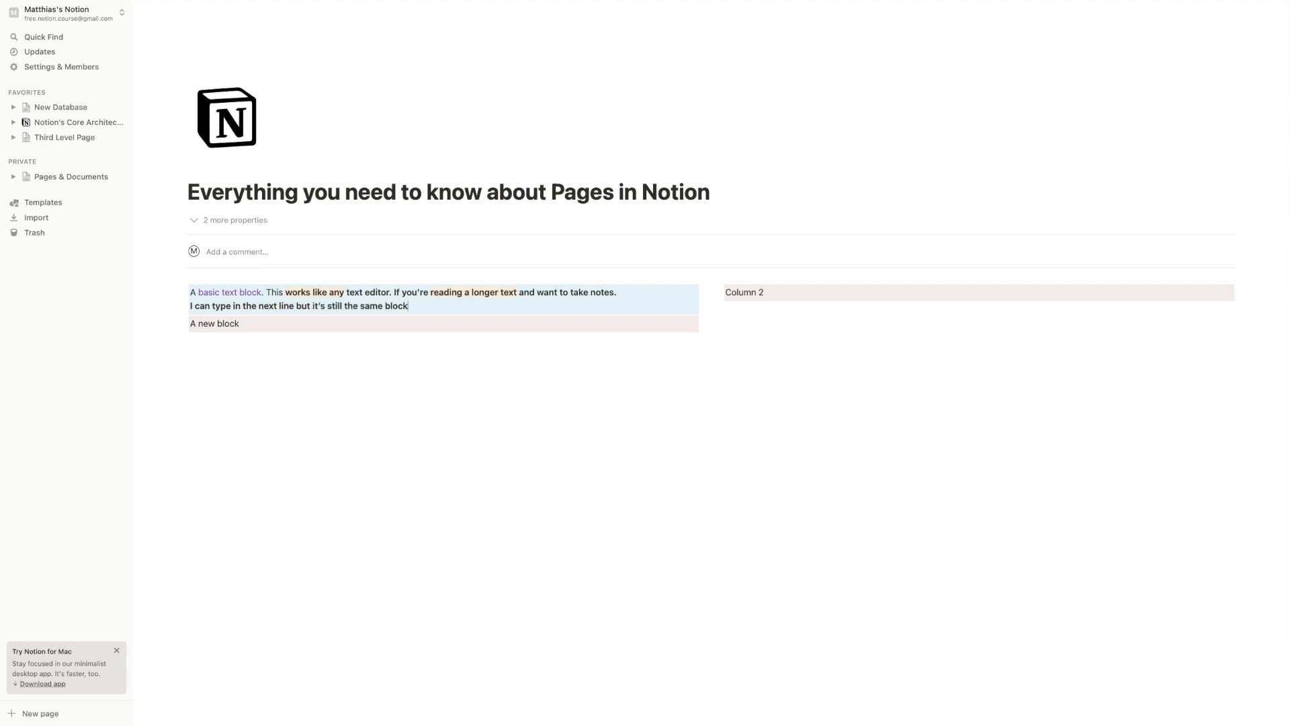
{"action": "mouse_move", "coordinate": [183, 291]}
{"action": "left_mouse_down"}
{"action": "mouse_move", "coordinate": [282, 336]}
{"action": "mouse_move", "coordinate": [183, 328]}
{"action": "mouse_move", "coordinate": [193, 286]}
{"action": "left_mouse_up"}
{"action": "left_click", "coordinate": [433, 302]}
{"action": "type", "text": "."}
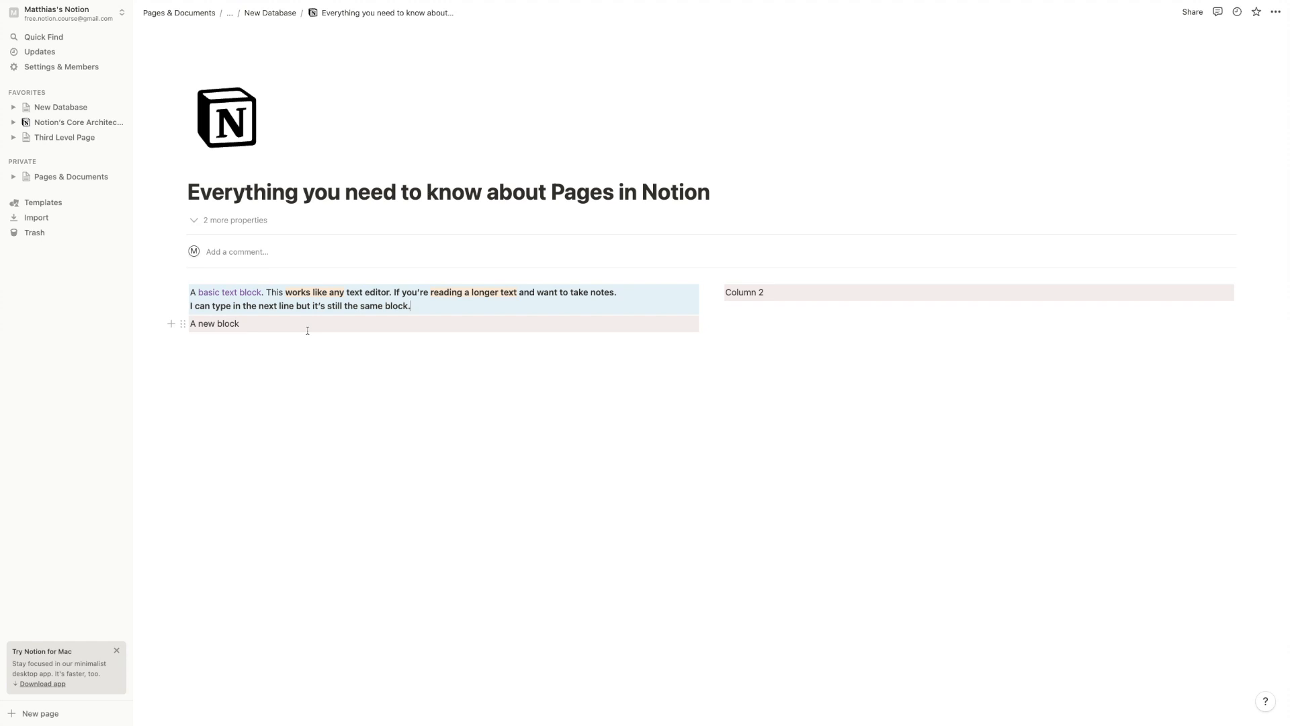
Type the question 'How would you answer this question?' on a new line below
{"action": "left_click", "coordinate": [303, 354]}
{"action": "key", "text": "Return"}
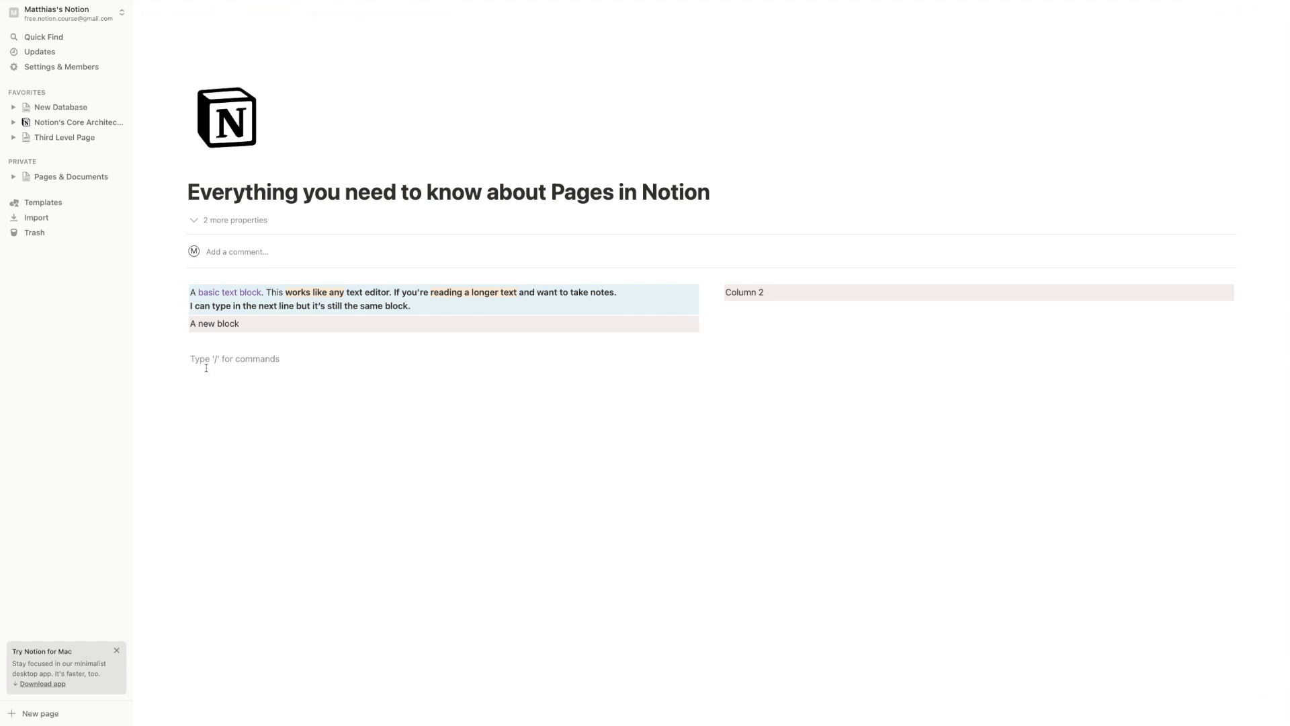
{"action": "type", "text": "How would you answer this question?"}
{"action": "key", "text": "Return"}
Build an empty multi-line answer block, trying and then deleting inline-code dots
{"action": "type", "text": "......"}
{"action": "key", "text": "super+a"}
{"action": "key", "text": "super+e"}
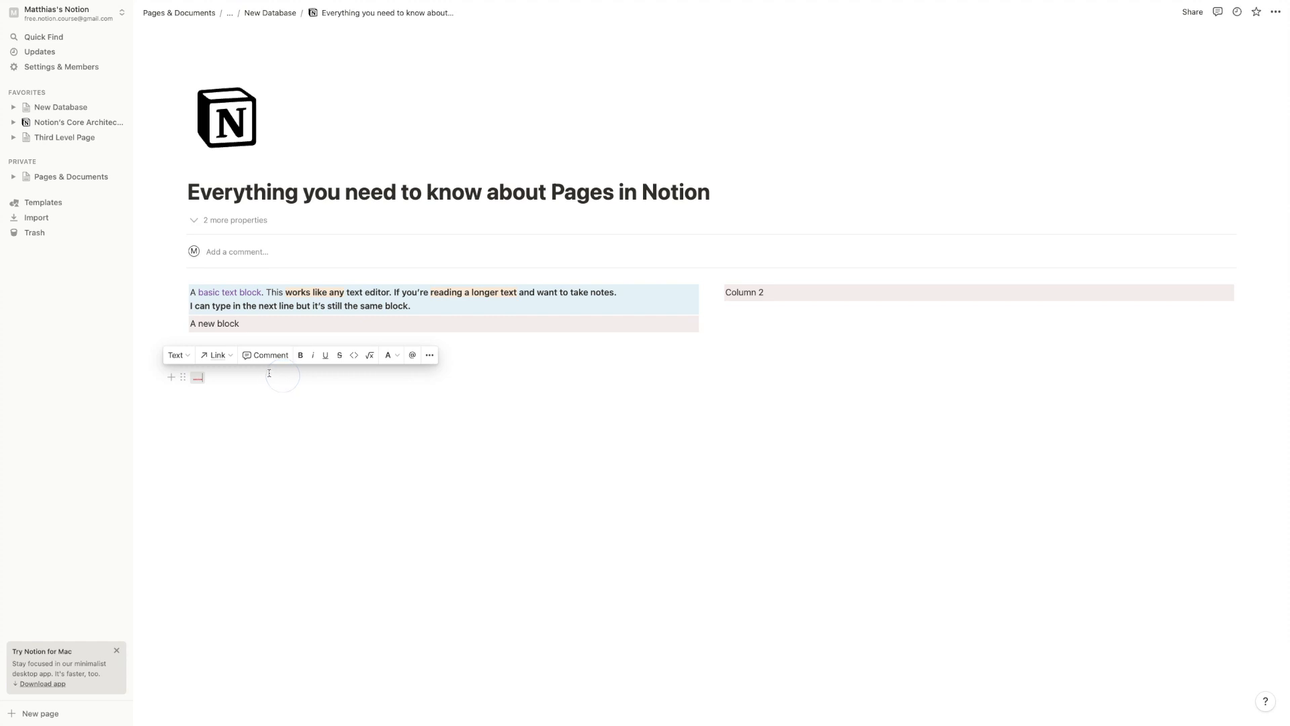
{"action": "left_click", "coordinate": [213, 397]}
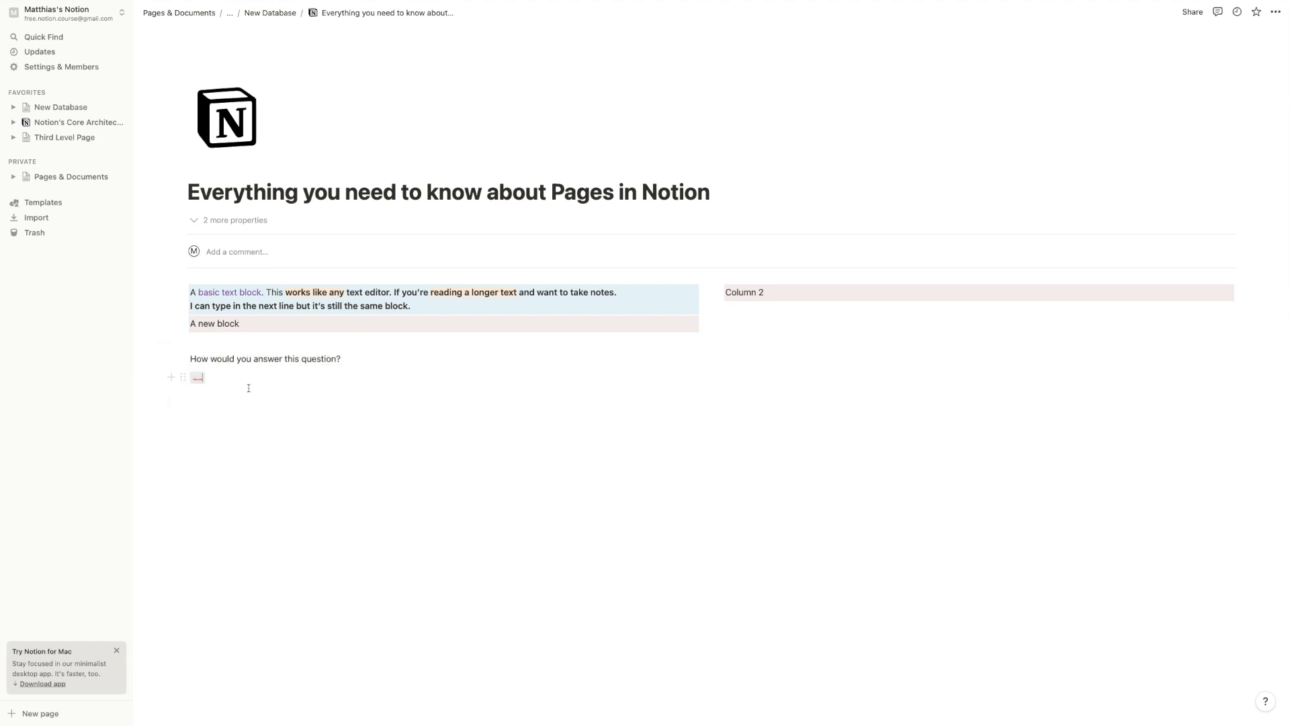
{"action": "key", "text": "BackSpace"}
{"action": "key", "text": "BackSpace"}
{"action": "key", "text": "BackSpace"}
{"action": "key", "text": "BackSpace"}
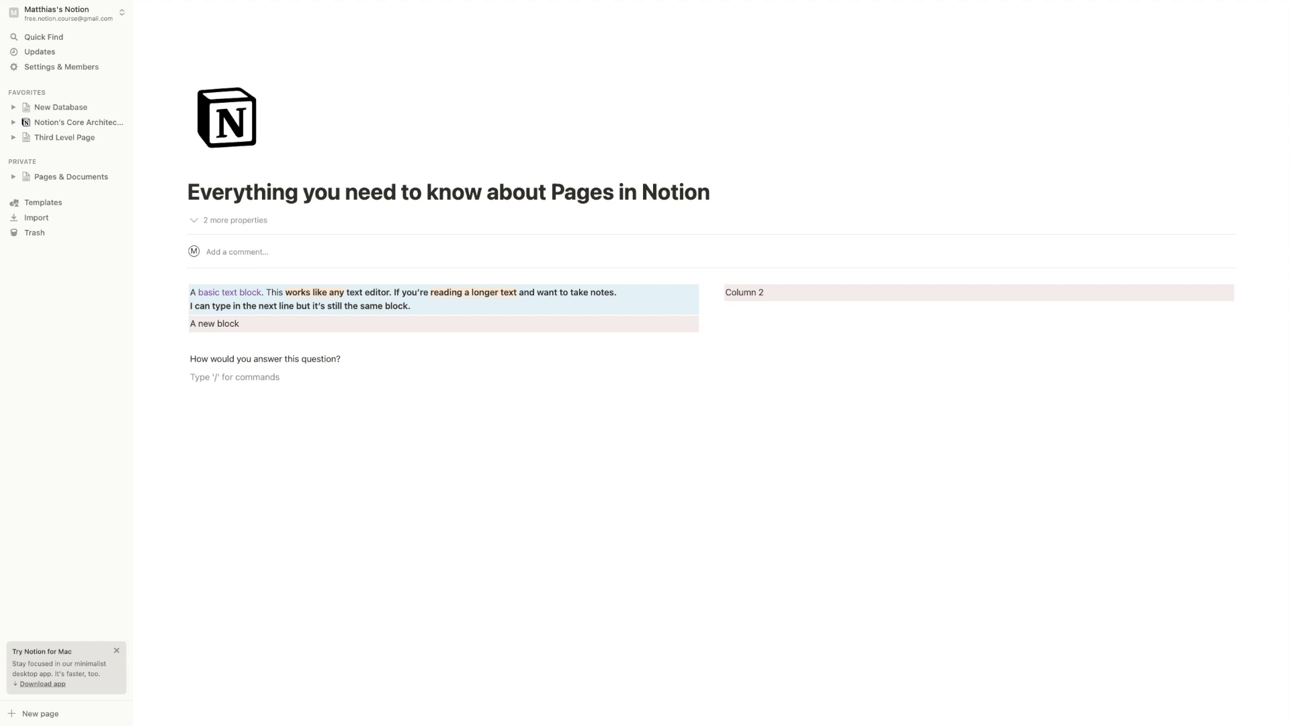
{"action": "key", "text": "shift+Return"}
{"action": "key", "text": "shift+Return"}
{"action": "key", "text": "shift+Return"}
{"action": "key", "text": "shift+Return"}
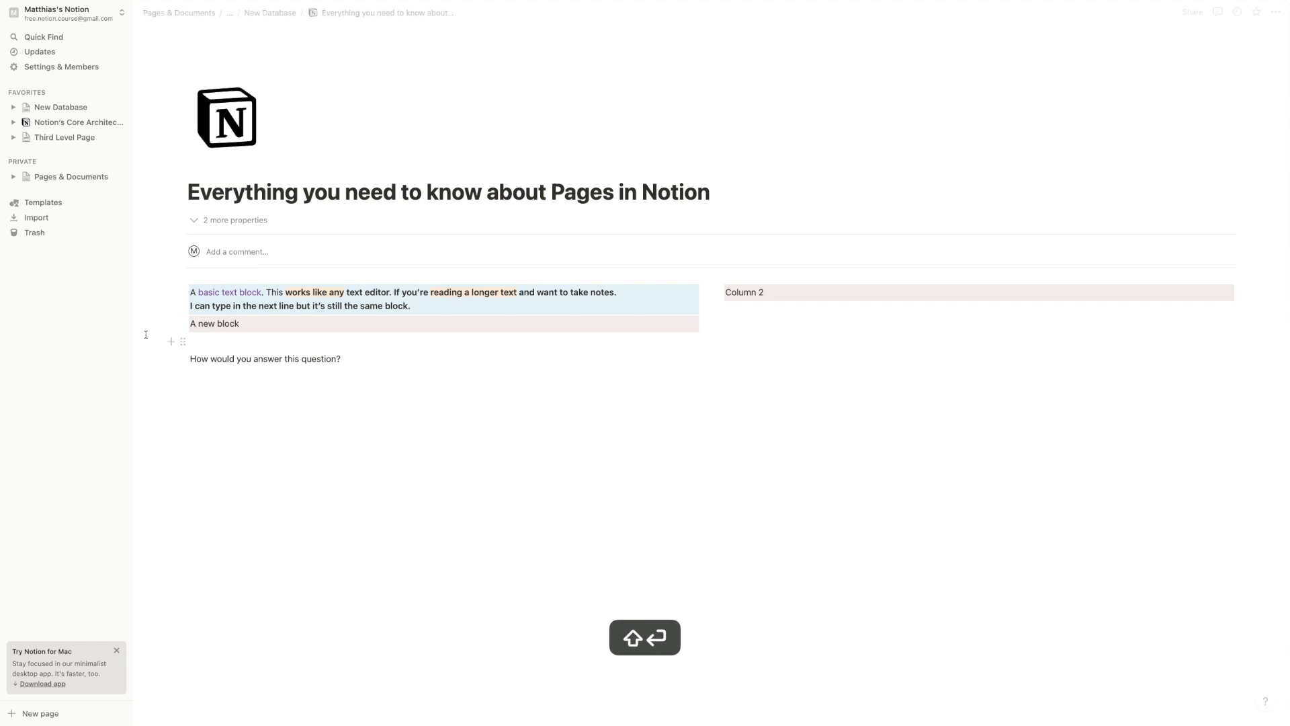
Give the empty answer block a gray background and add an empty block beneath it
{"action": "left_click", "coordinate": [182, 376]}
{"action": "mouse_move", "coordinate": [146, 438]}
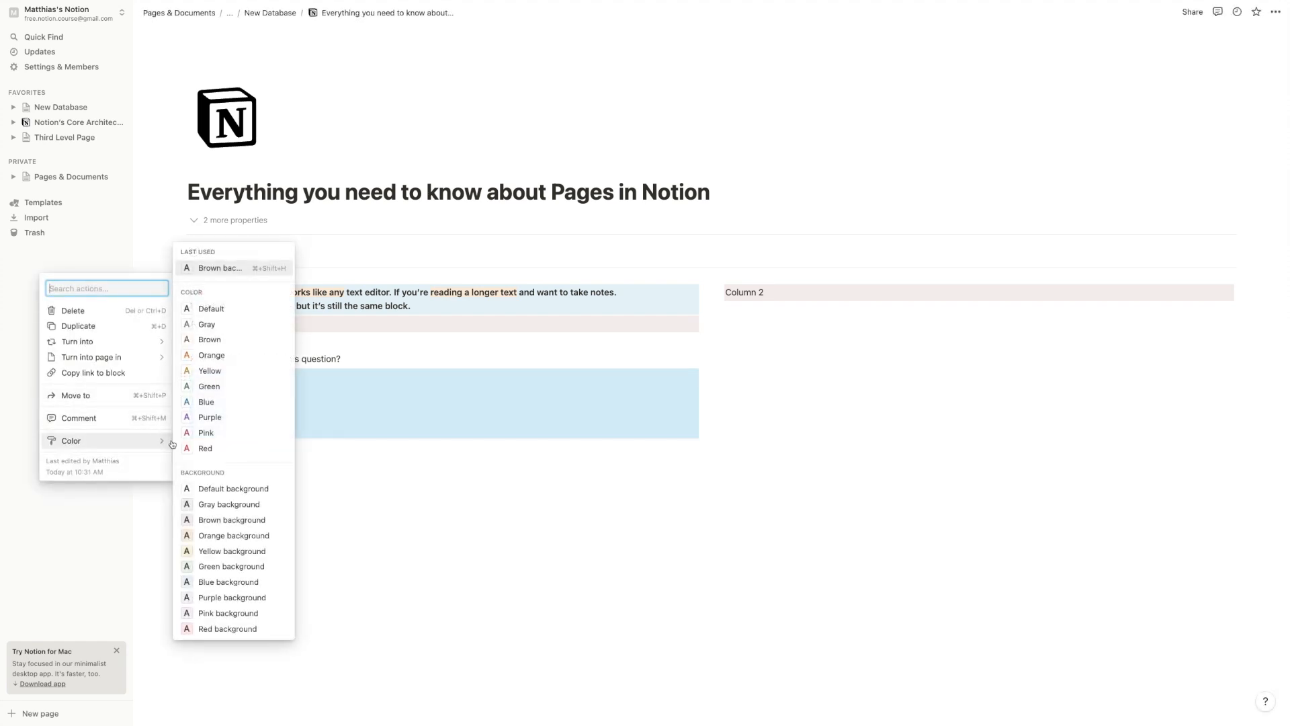
{"action": "left_click", "coordinate": [202, 504]}
{"action": "left_click", "coordinate": [313, 458]}
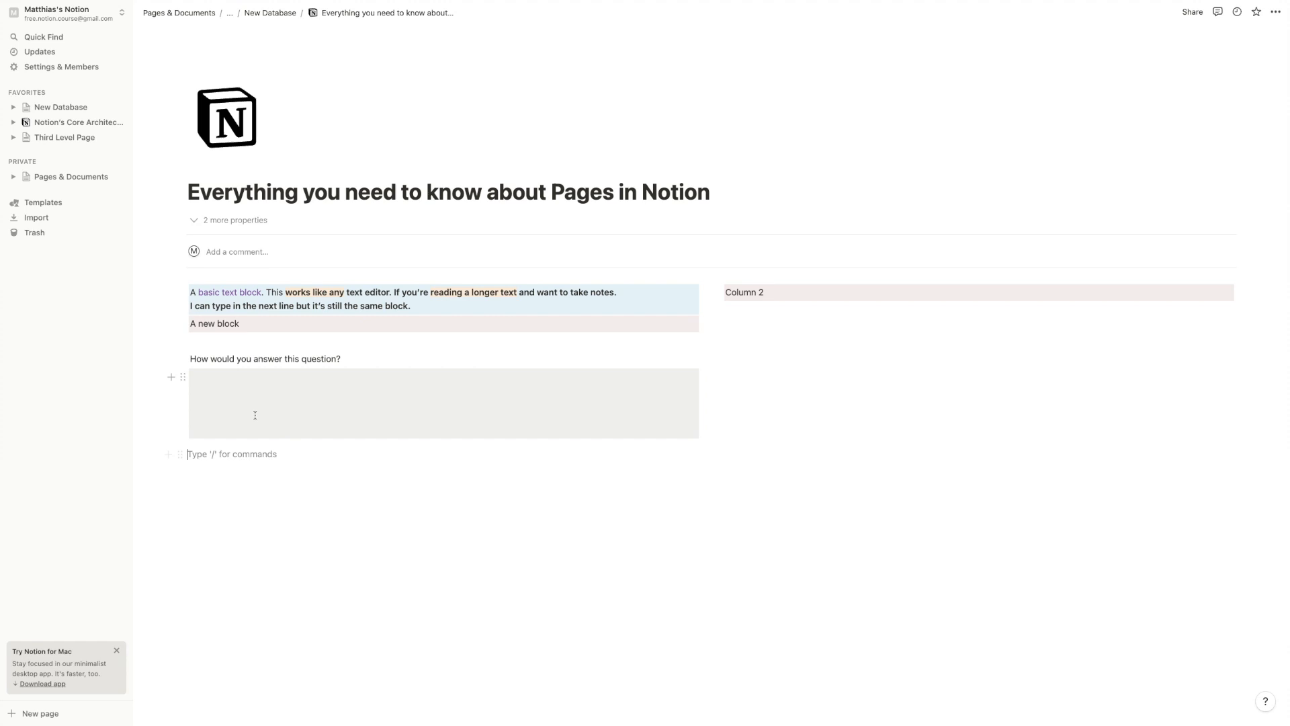
{"action": "left_click", "coordinate": [341, 395]}
{"action": "left_click", "coordinate": [340, 388]}
{"action": "left_click", "coordinate": [381, 463]}
Add a Heading 1 'Very big heading' and a Heading 2 'Slightly smaller'
{"action": "type", "text": "/"}
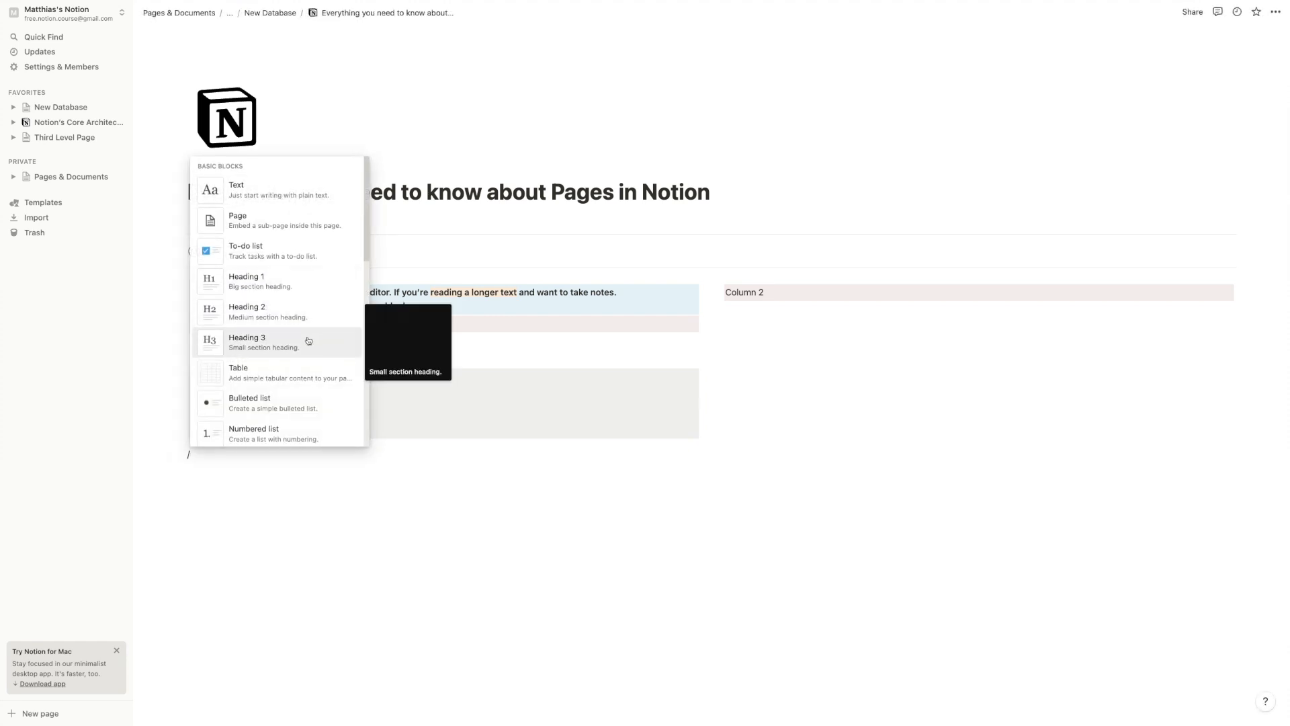
{"action": "left_click", "coordinate": [311, 279]}
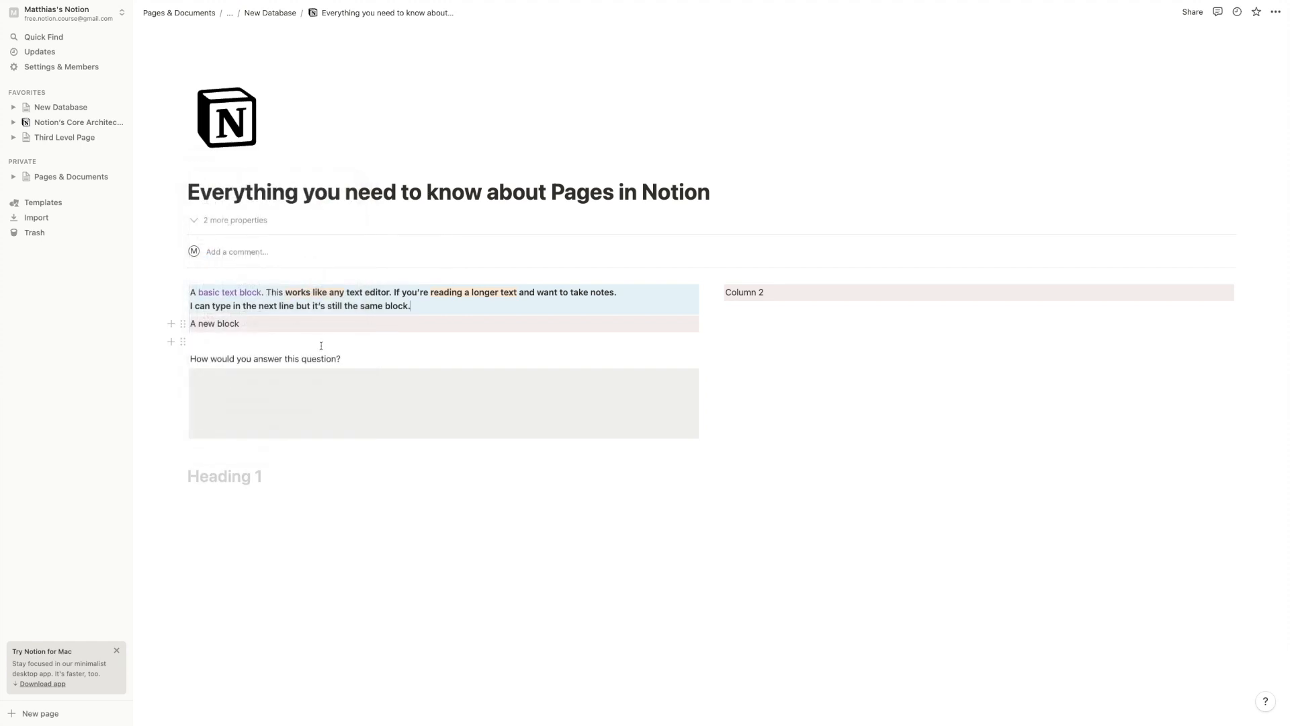
{"action": "type", "text": "Ve"}
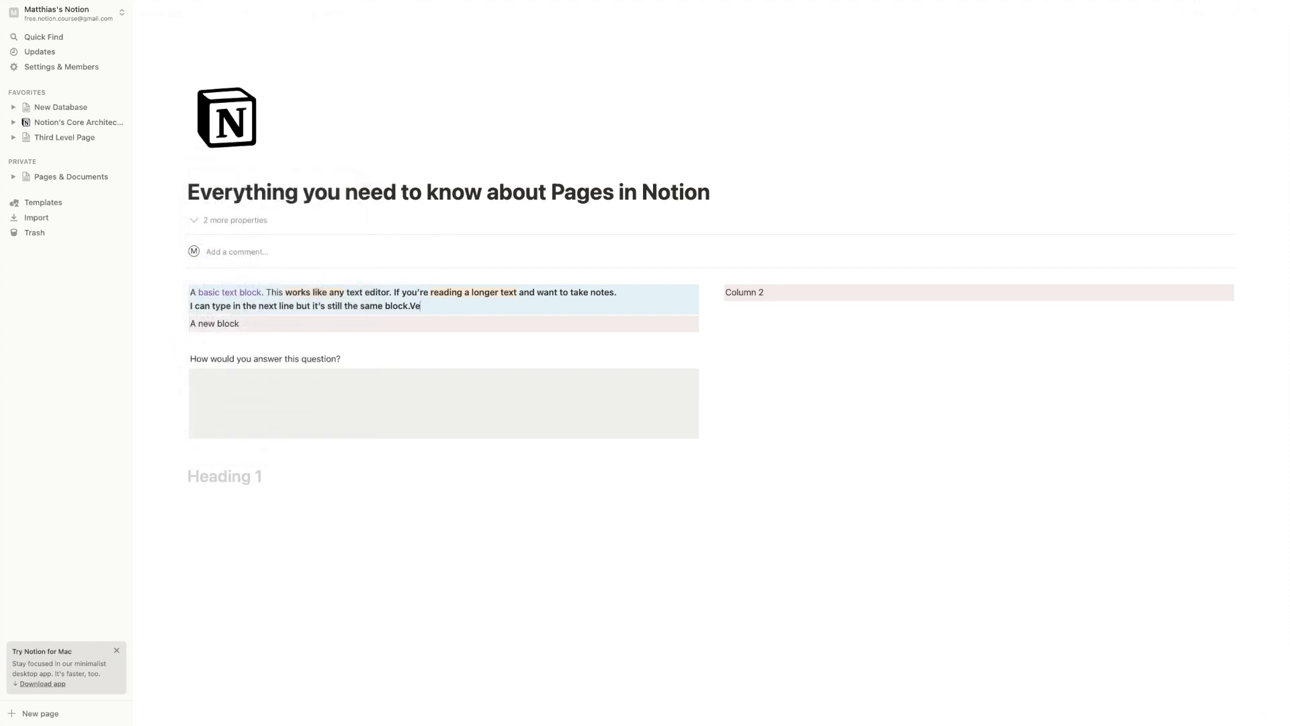
{"action": "type", "text": "Very big heading"}
{"action": "key", "text": "Return"}
{"action": "type", "text": "/h2"}
{"action": "key", "text": "Return"}
{"action": "type", "text": "Slightly s"}
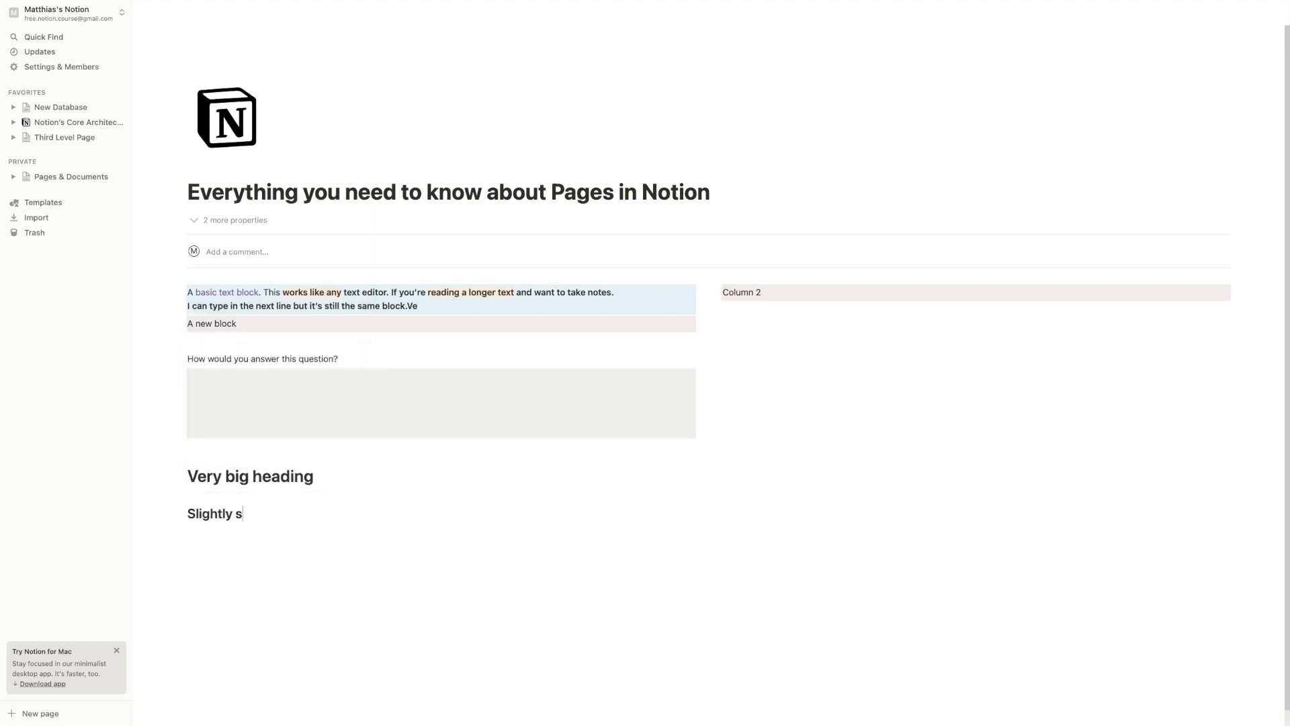
{"action": "type", "text": "maller"}
Add a Heading 3 'very small' followed by plain text 'Some text'
{"action": "key", "text": "Return"}
{"action": "type", "text": "/h3"}
{"action": "key", "text": "Return"}
{"action": "type", "text": "very small"}
{"action": "key", "text": "Return"}
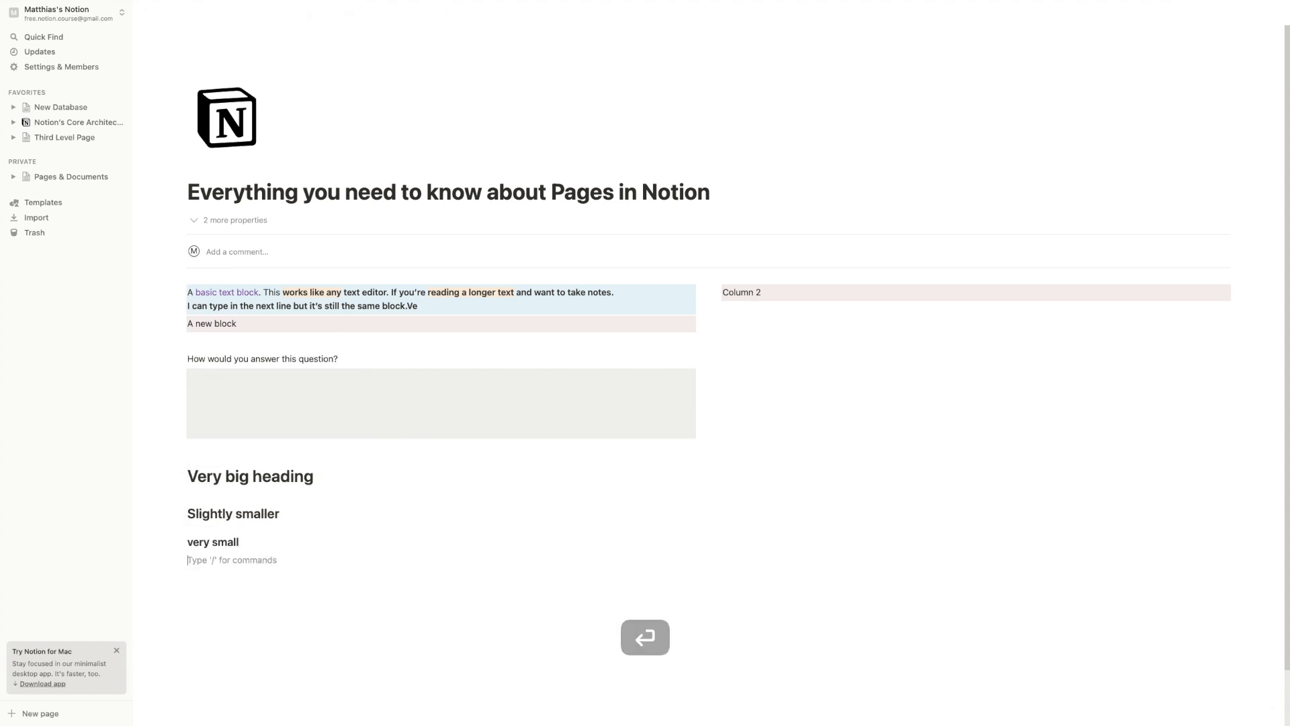
{"action": "type", "text": "Some text"}
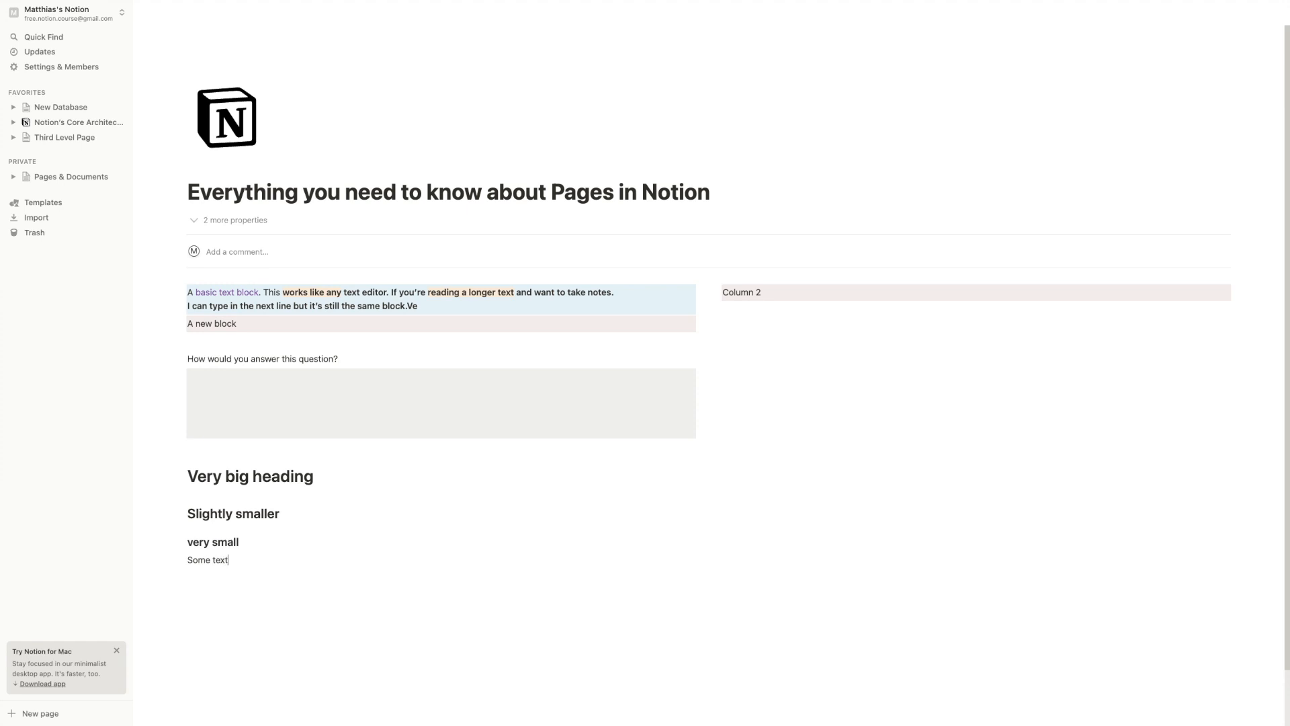
{"action": "left_click", "coordinate": [200, 494]}
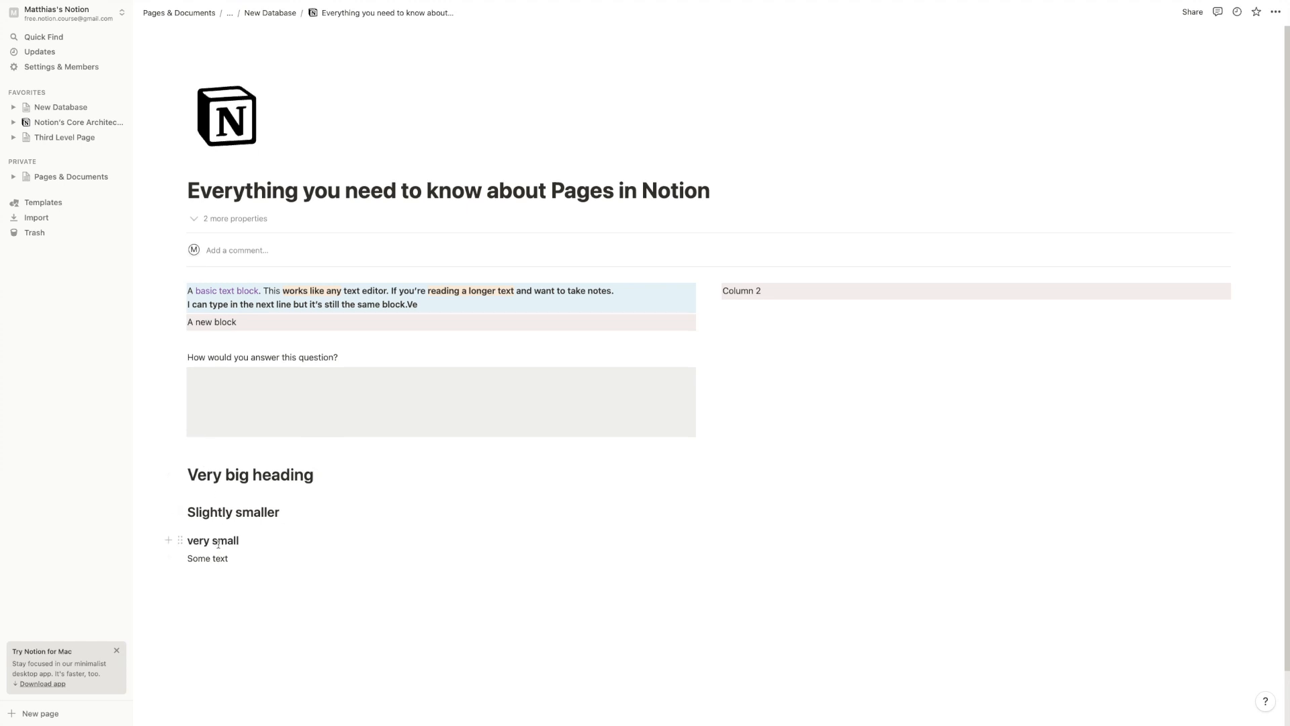
{"action": "scroll", "coordinate": [210, 455], "scroll_direction": "down", "scroll_amount": 2}
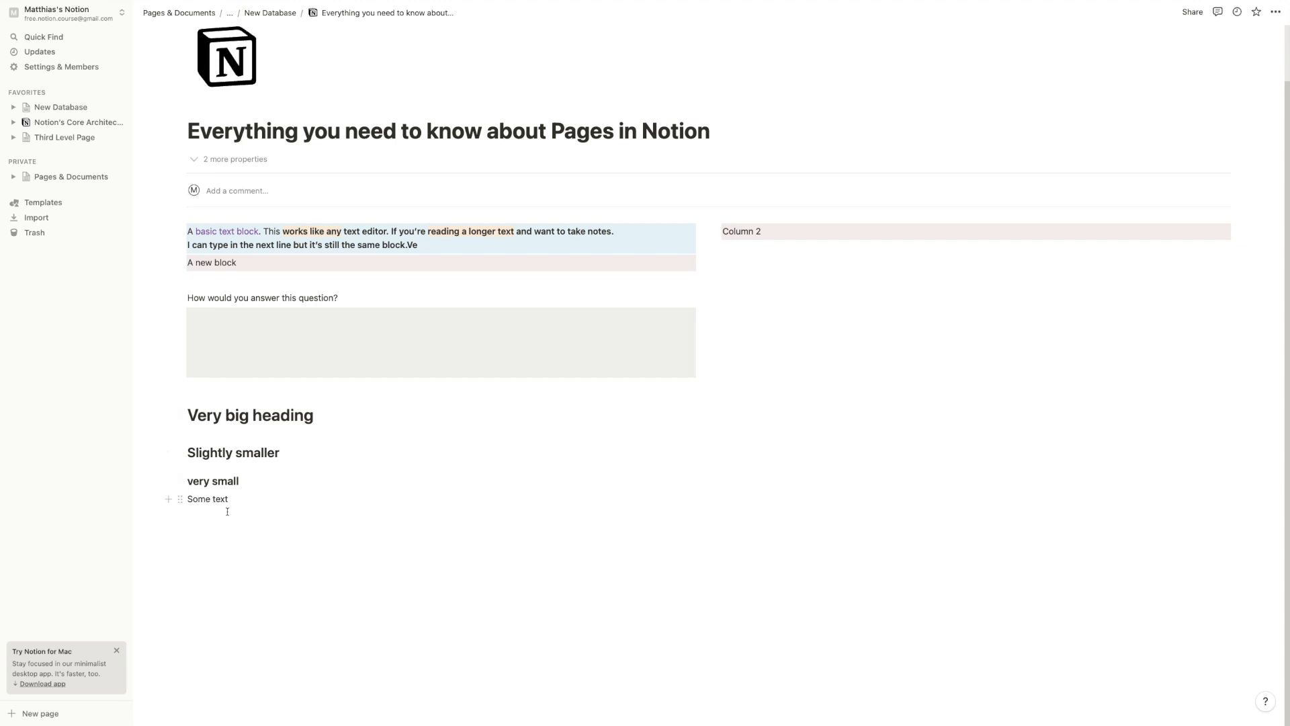
Insert a Table of contents block under Column 2
{"action": "left_click", "coordinate": [813, 250]}
{"action": "key", "text": "Return"}
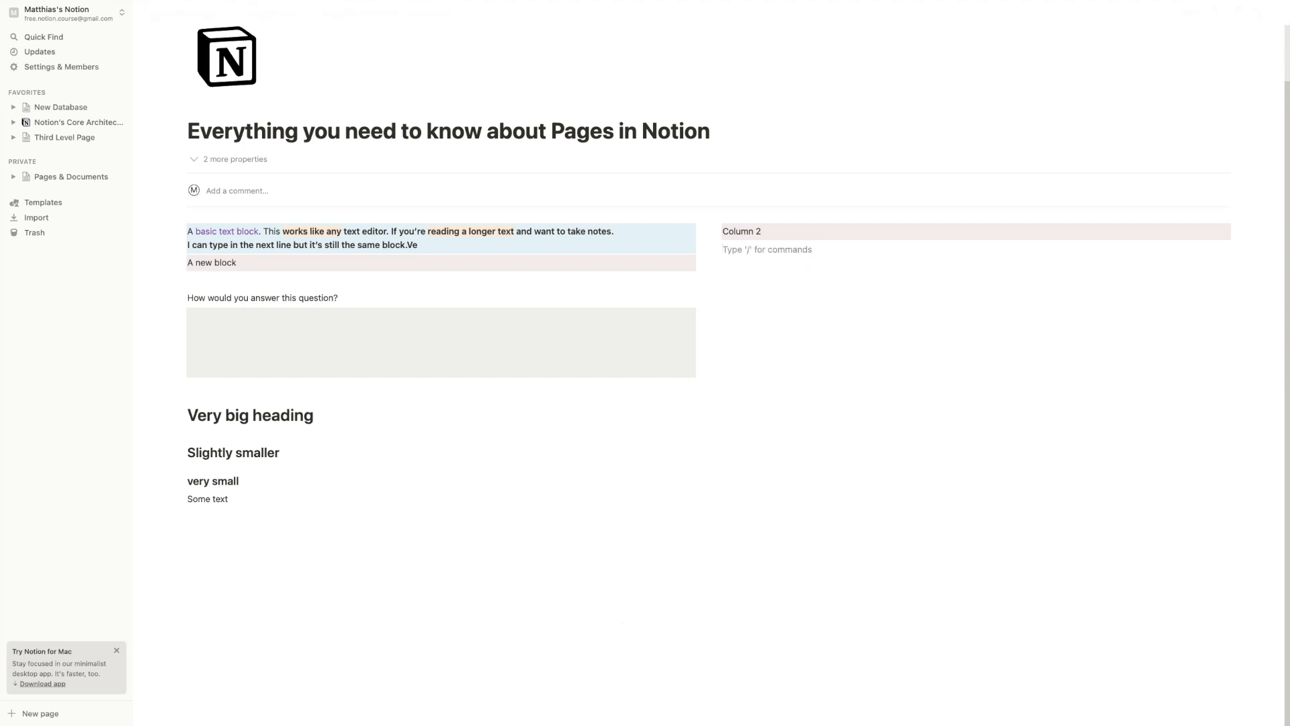
{"action": "type", "text": "/"}
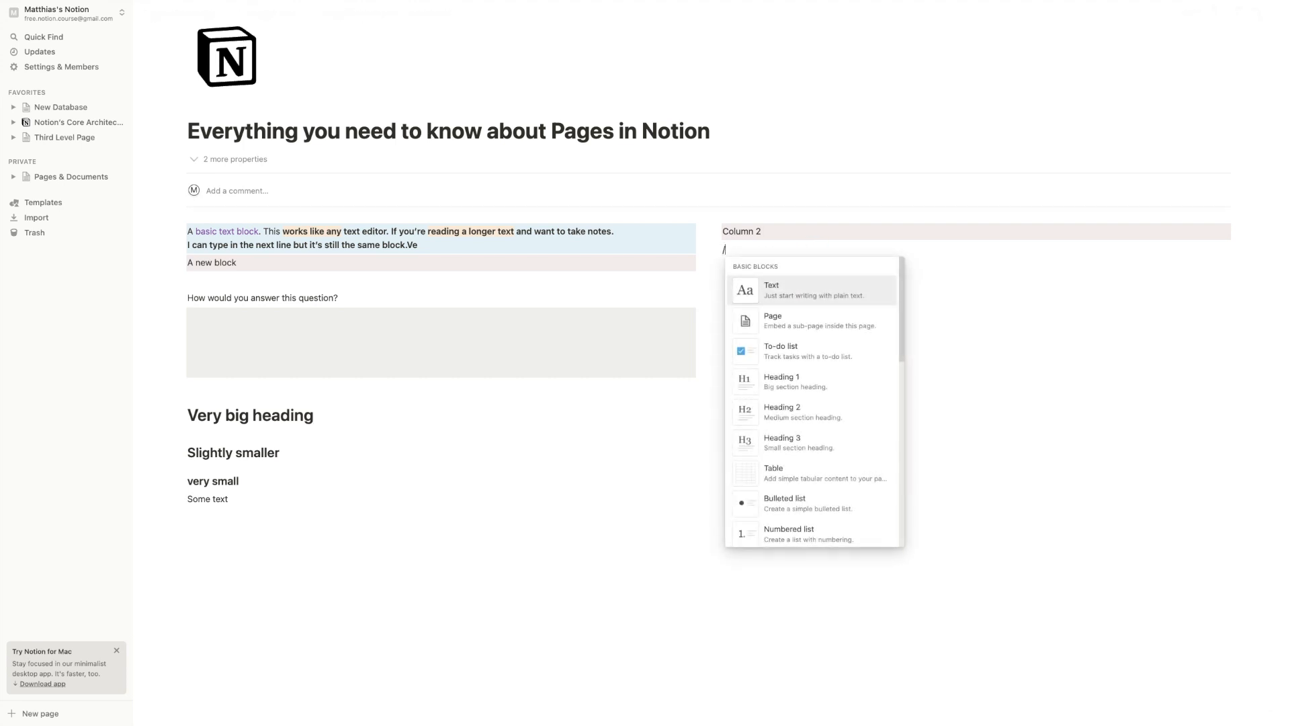
{"action": "type", "text": "table"}
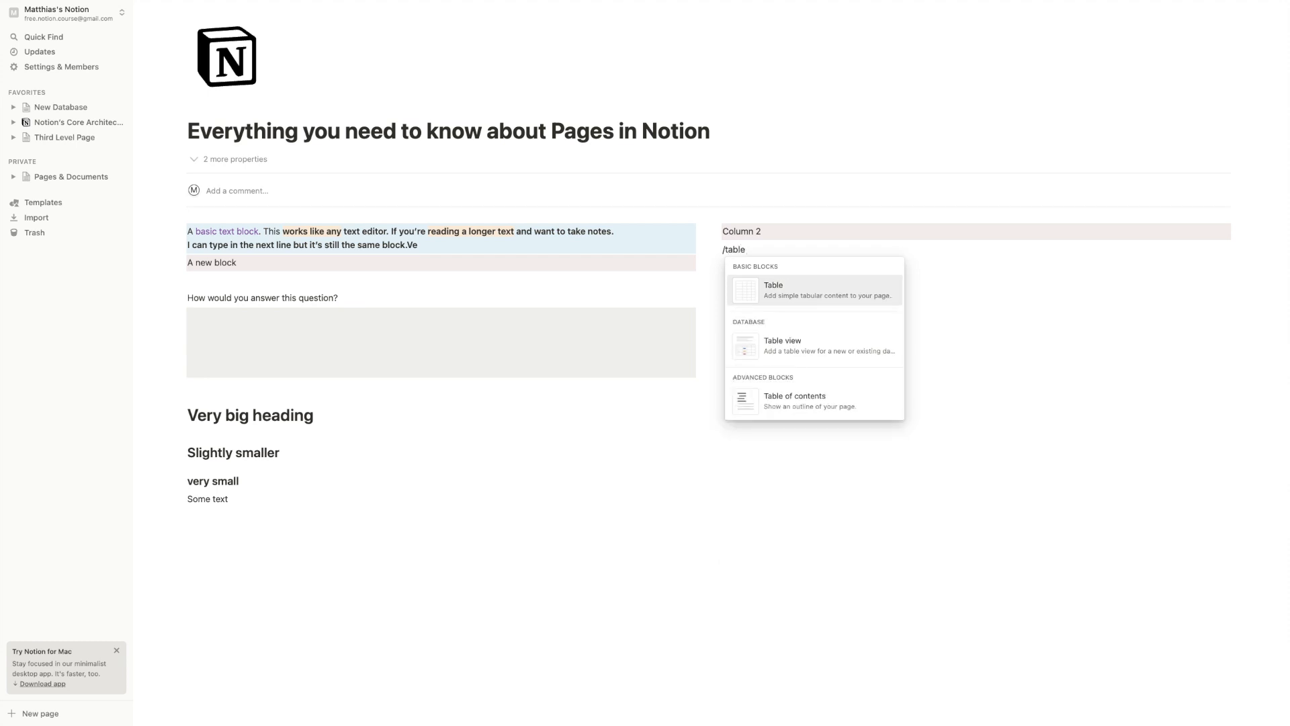
{"action": "key", "text": "Down"}
{"action": "key", "text": "Down"}
{"action": "key", "text": "Return"}
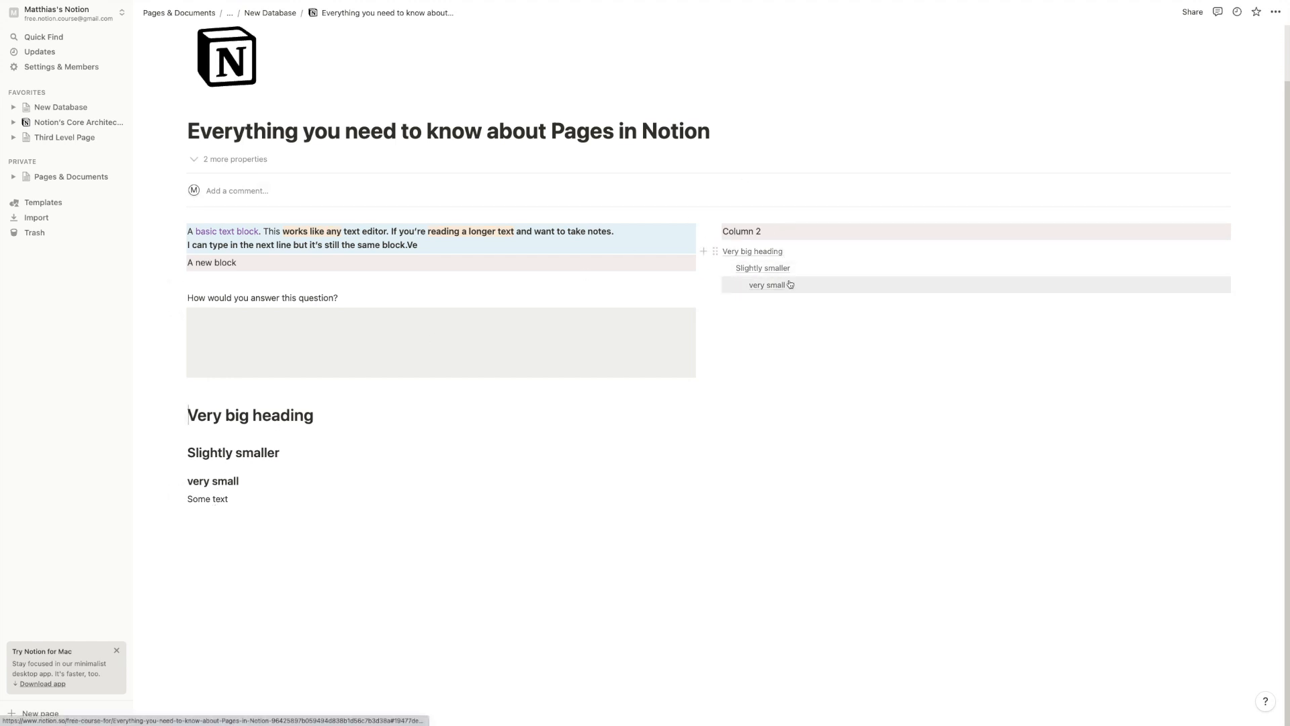
Add a Heading 3 'In real time' below 'very small'
{"action": "left_click", "coordinate": [352, 469]}
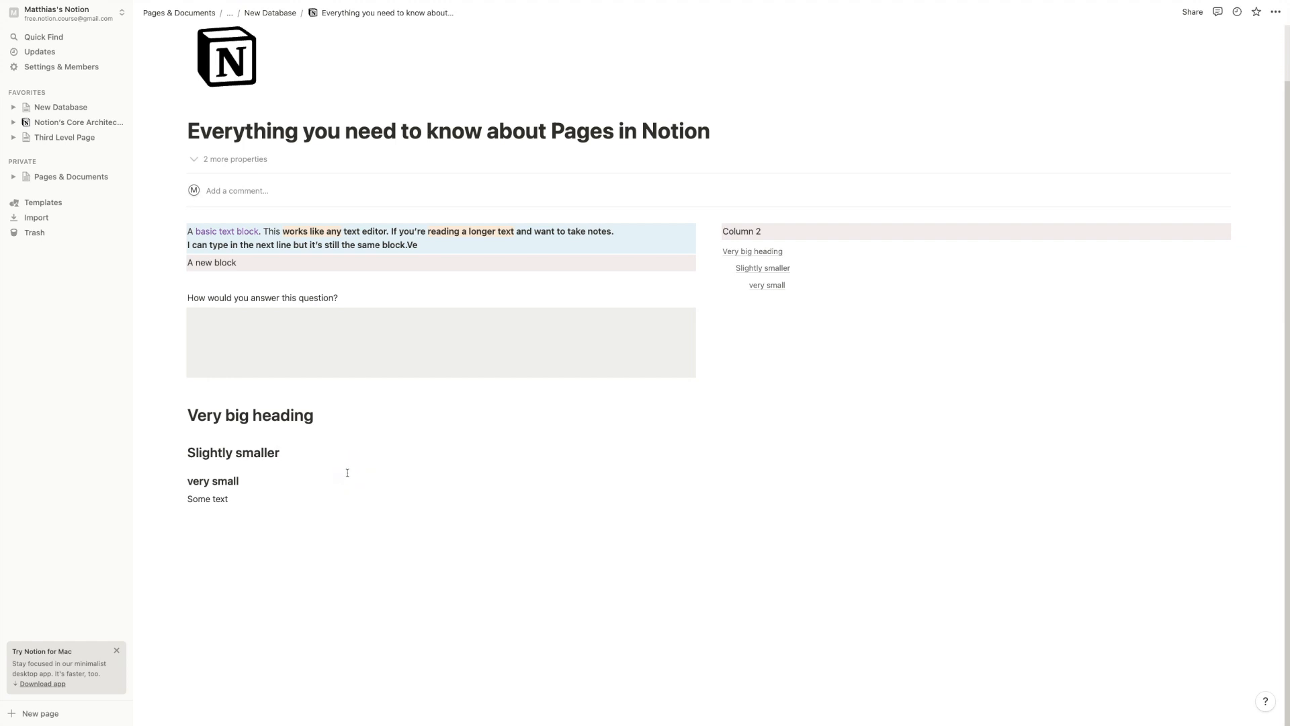
{"action": "key", "text": "Return"}
{"action": "type", "text": "/h3"}
{"action": "key", "text": "Return"}
{"action": "type", "text": "In real time"}
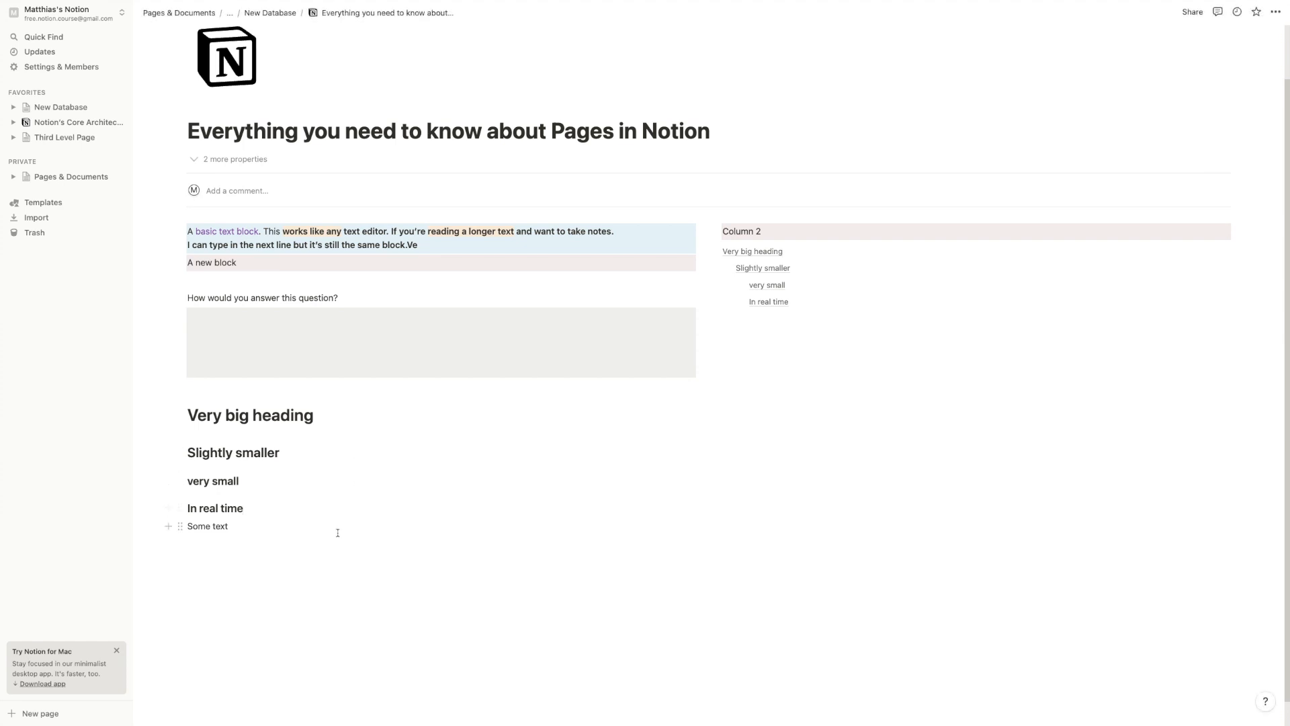
{"action": "scroll", "coordinate": [518, 406], "scroll_direction": "down", "scroll_amount": 1}
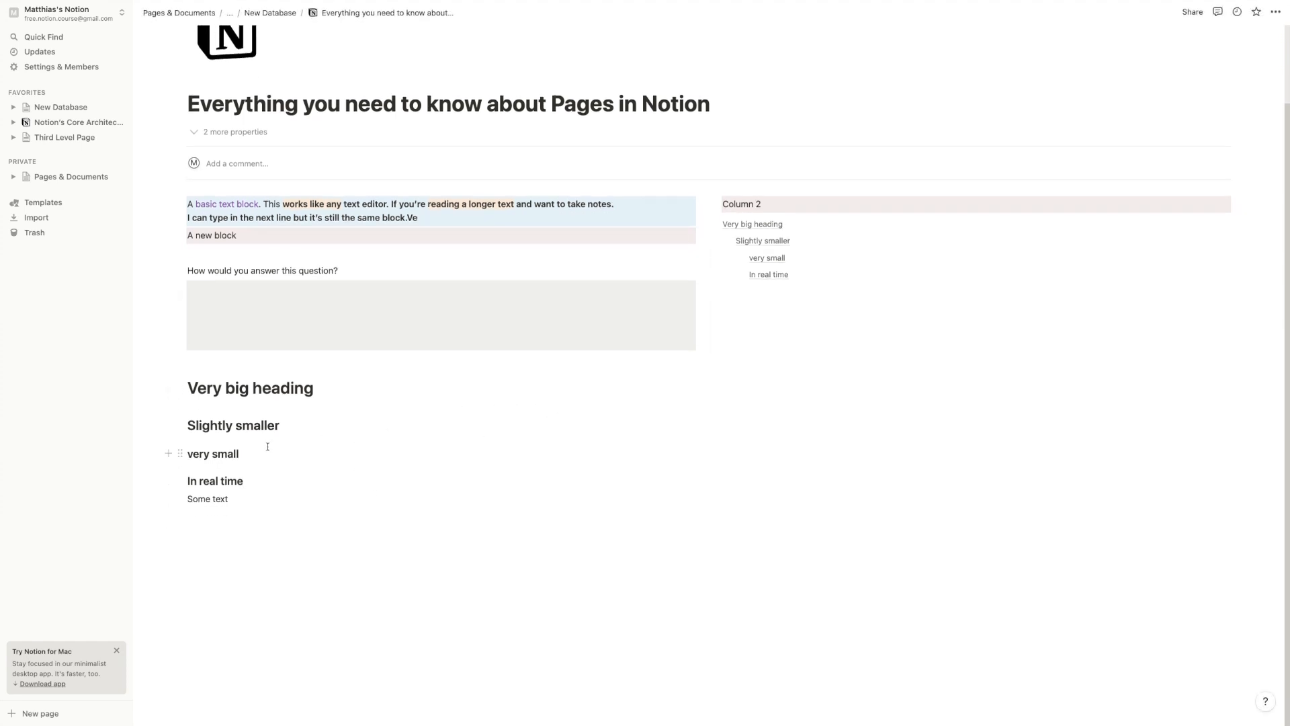
{"action": "left_click", "coordinate": [339, 498]}
{"action": "key", "text": "Return"}
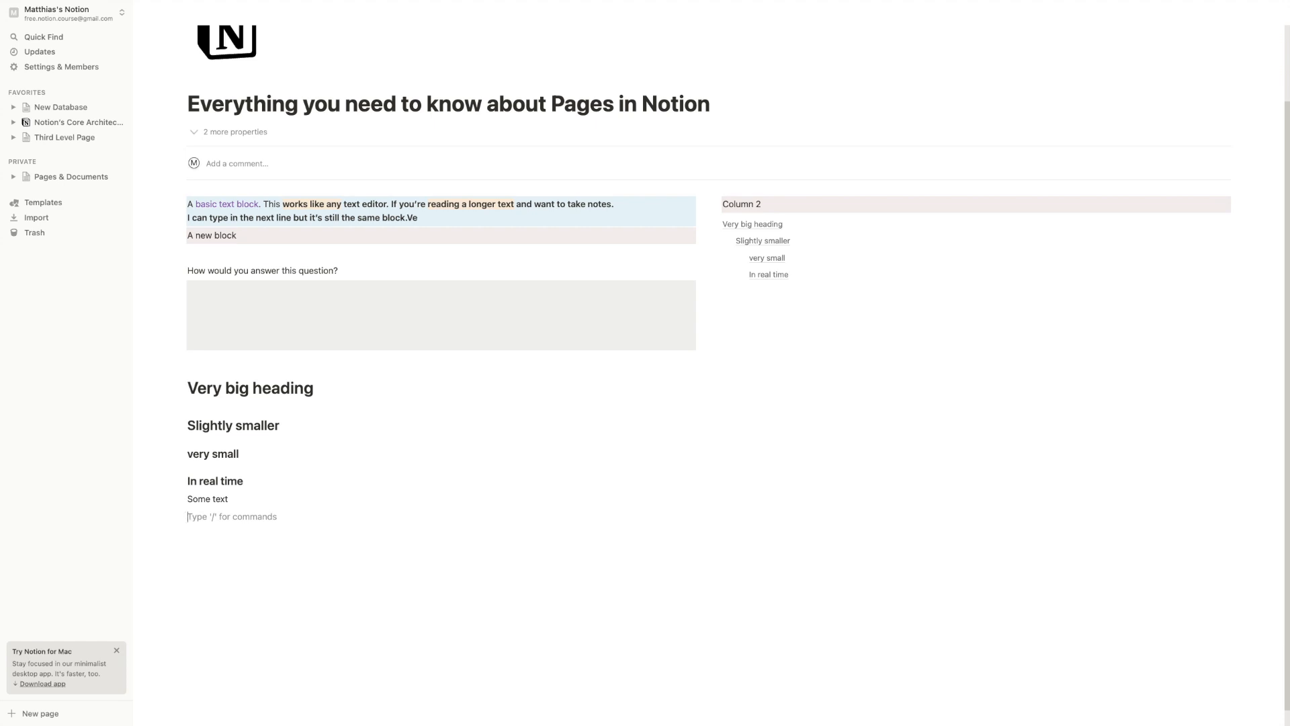
Insert toggle 'Something that can be opened' containing 'Something secret inside', left collapsed
{"action": "type", "text": "/tog"}
{"action": "key", "text": "Return"}
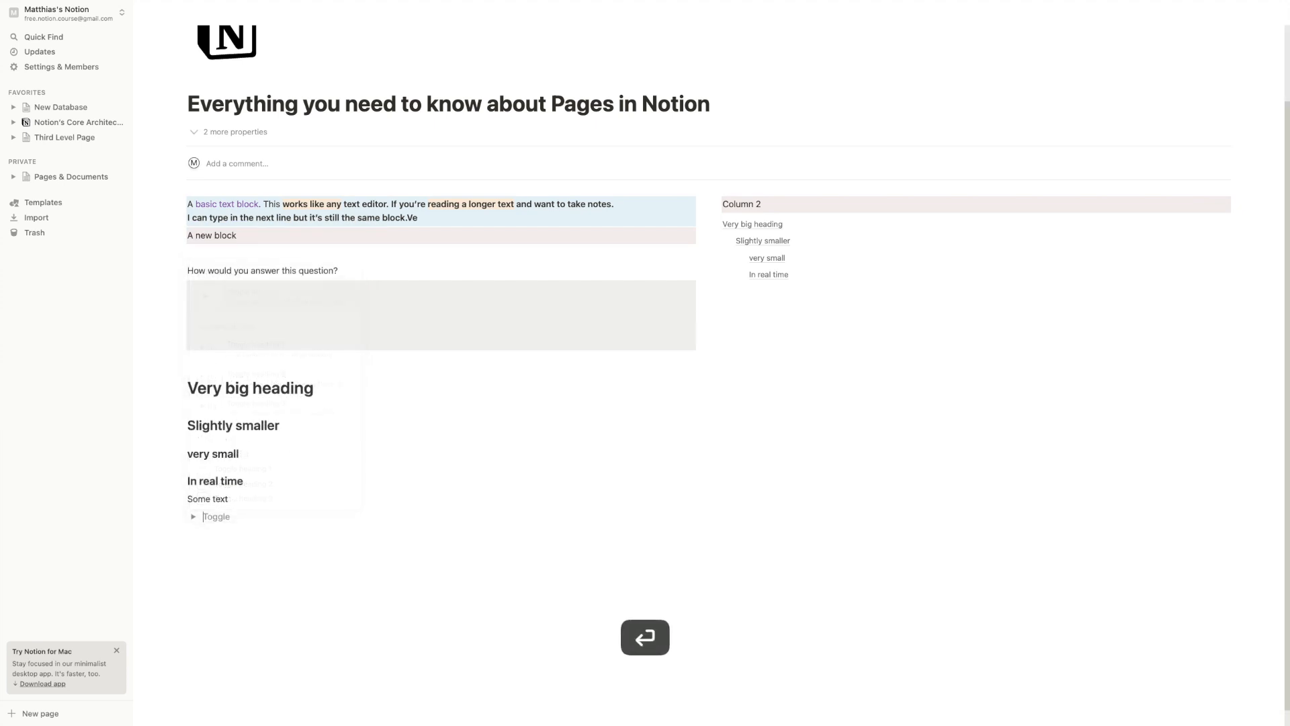
{"action": "type", "text": "Something that can be opened"}
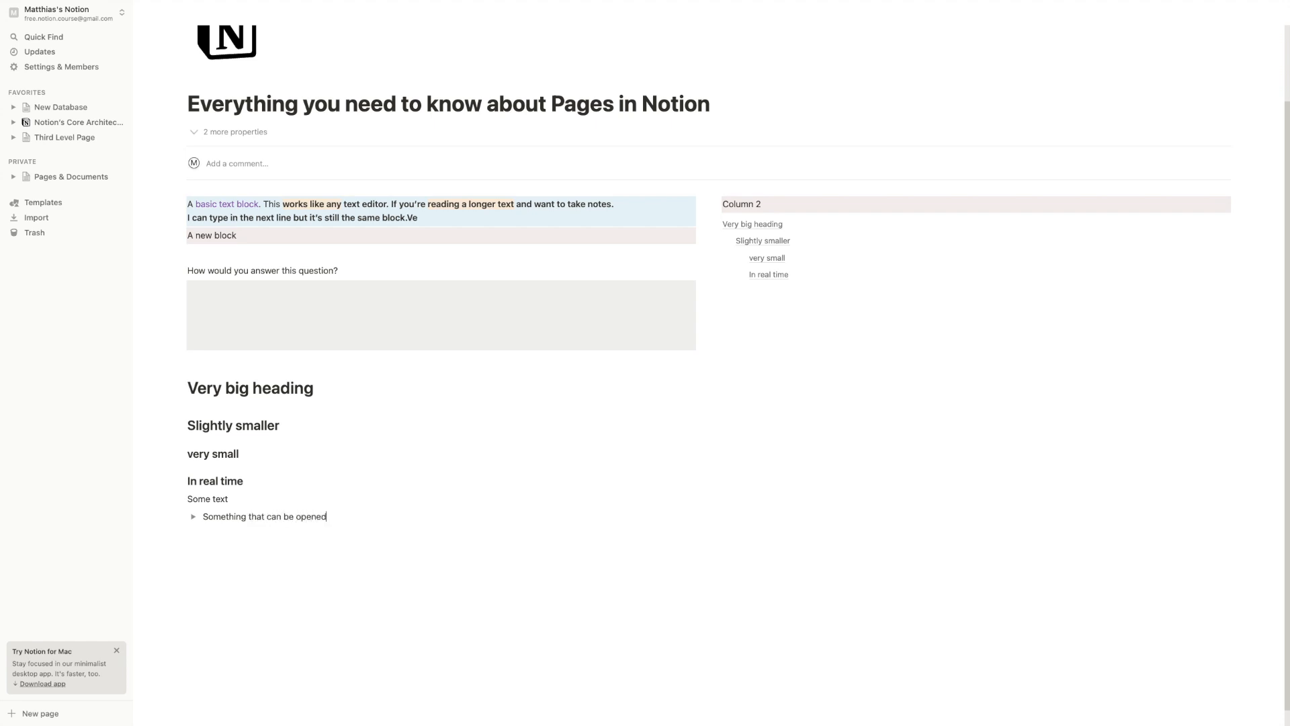
{"action": "left_click", "coordinate": [192, 516]}
{"action": "left_click", "coordinate": [222, 538]}
{"action": "type", "text": "So"}
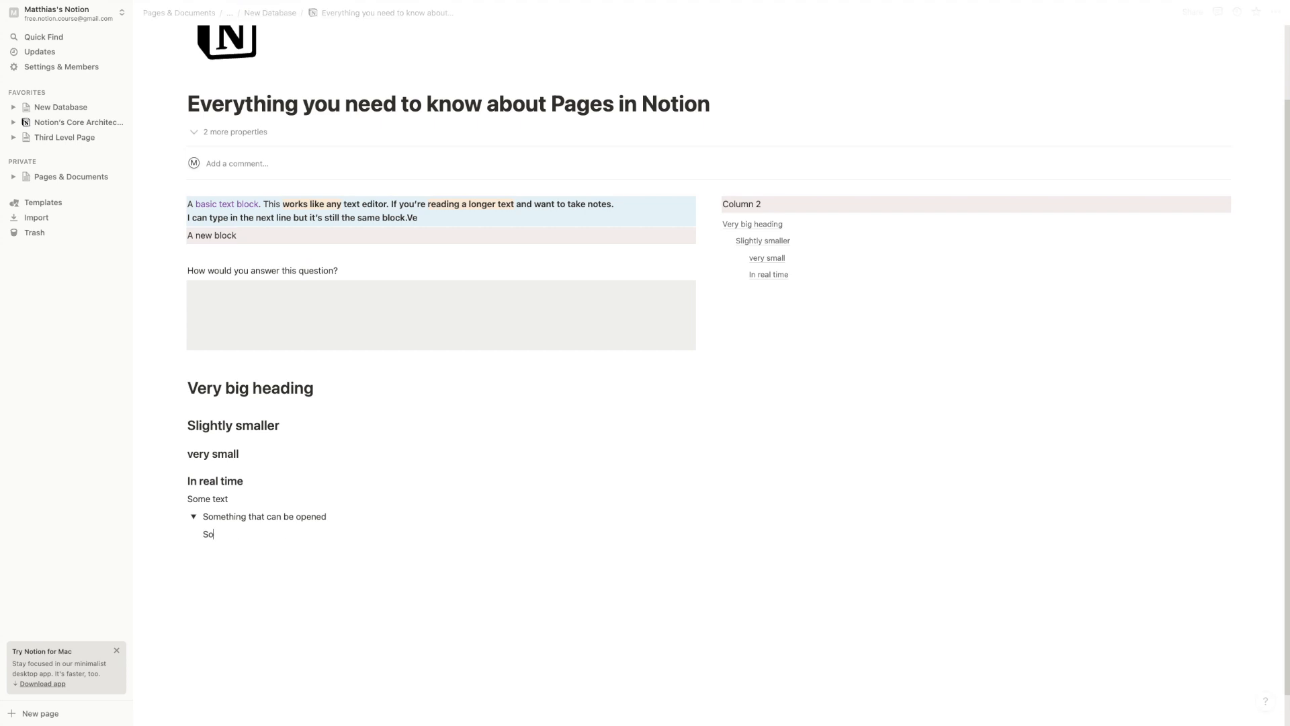
{"action": "type", "text": "mething secret"}
{"action": "type", "text": "inside"}
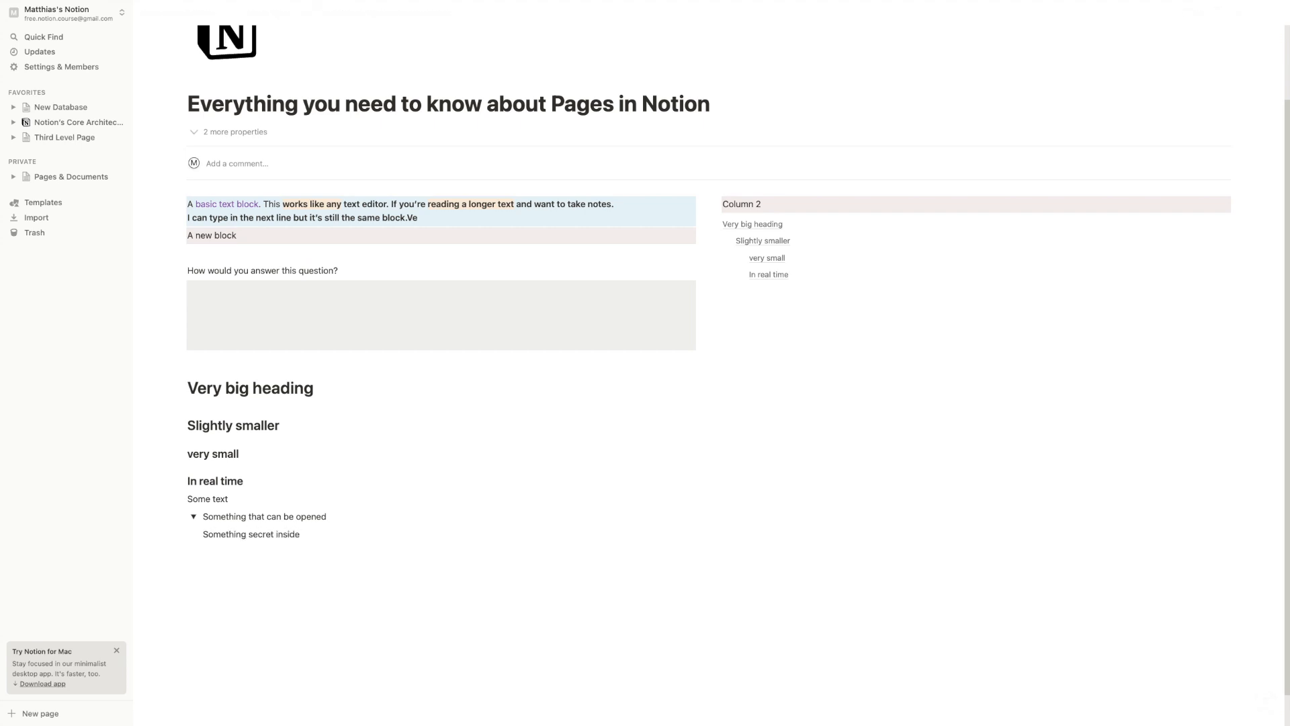
{"action": "left_click", "coordinate": [194, 518]}
{"action": "left_click", "coordinate": [193, 517]}
{"action": "left_click", "coordinate": [193, 517]}
{"action": "scroll", "coordinate": [215, 503], "scroll_direction": "down", "scroll_amount": 1}
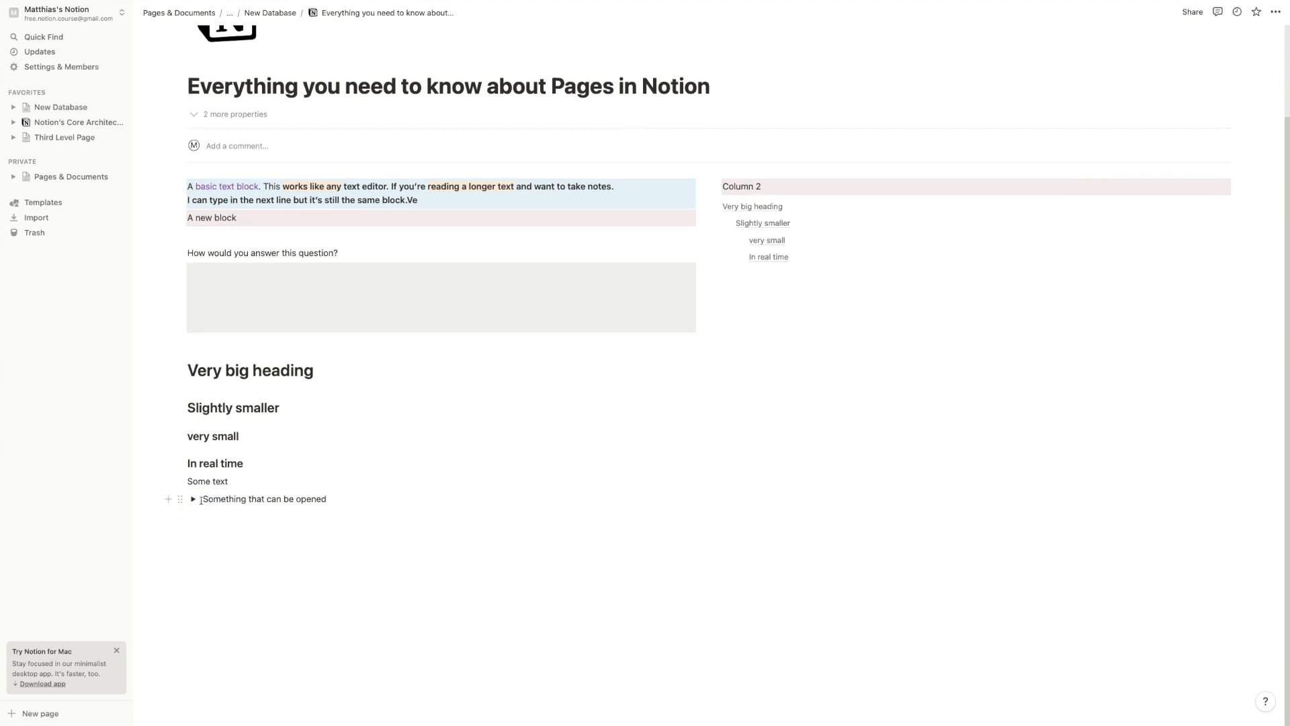
Turn the toggle into a Toggle heading 2 and collapse it
{"action": "left_click", "coordinate": [193, 500]}
{"action": "left_click", "coordinate": [193, 501]}
{"action": "left_click", "coordinate": [183, 496]}
{"action": "mouse_move", "coordinate": [135, 463]}
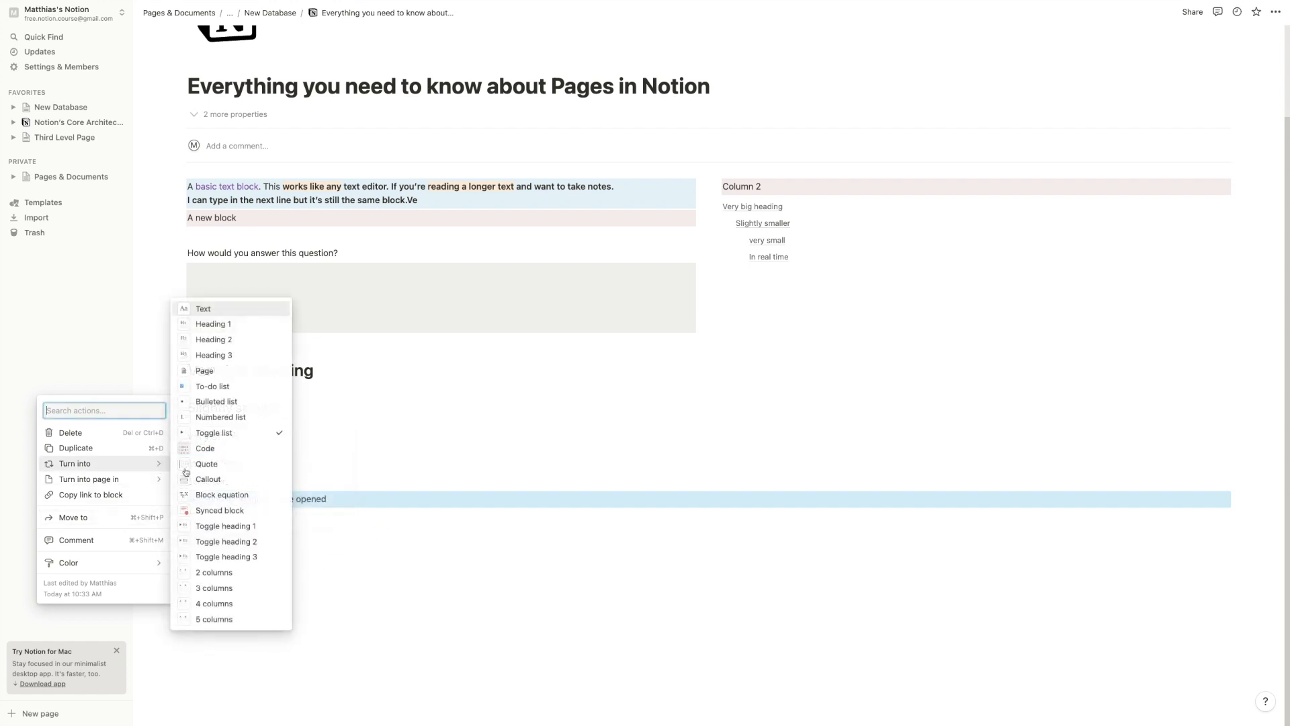
{"action": "double_click", "coordinate": [242, 537]}
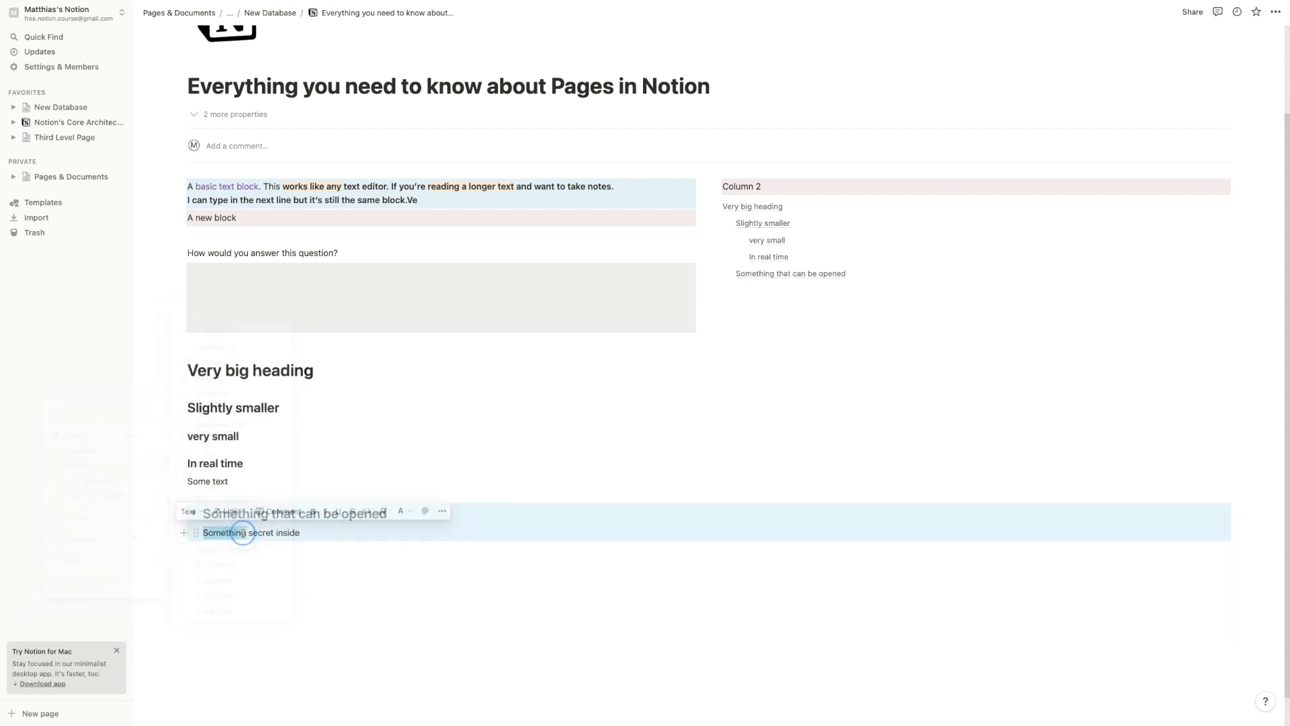
{"action": "left_click", "coordinate": [240, 535]}
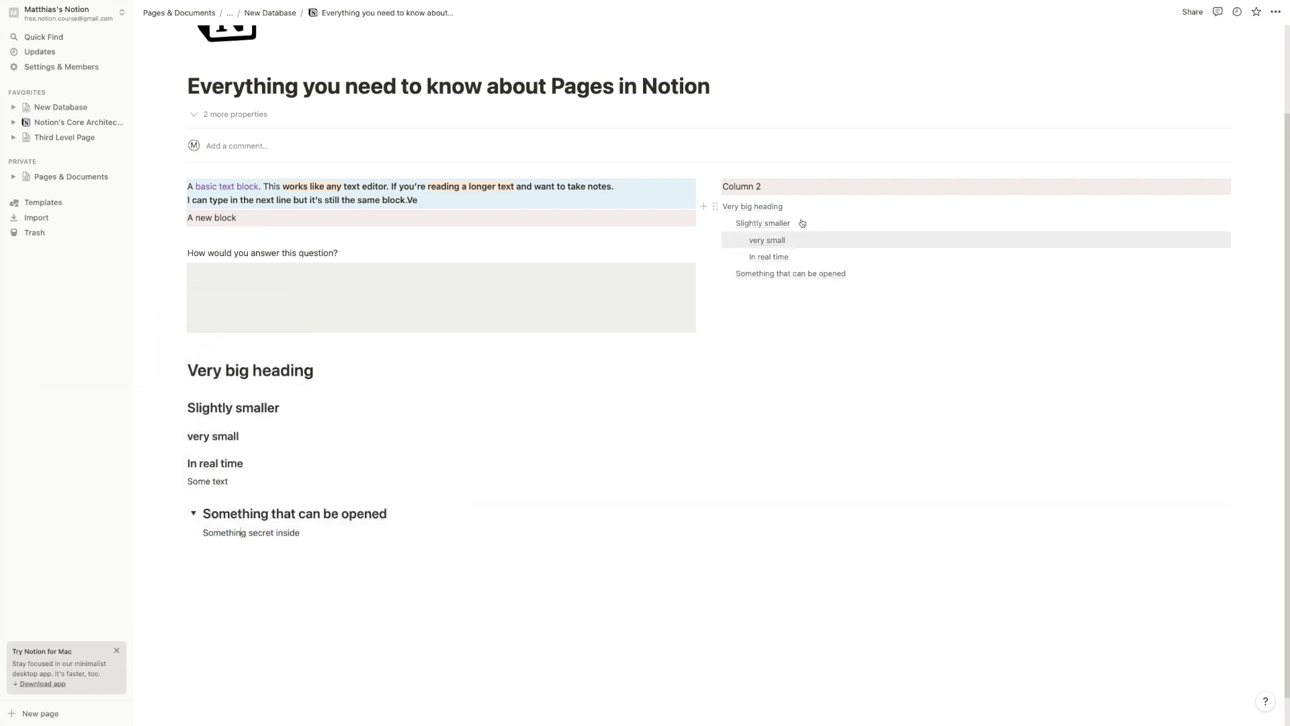
{"action": "left_click", "coordinate": [194, 513]}
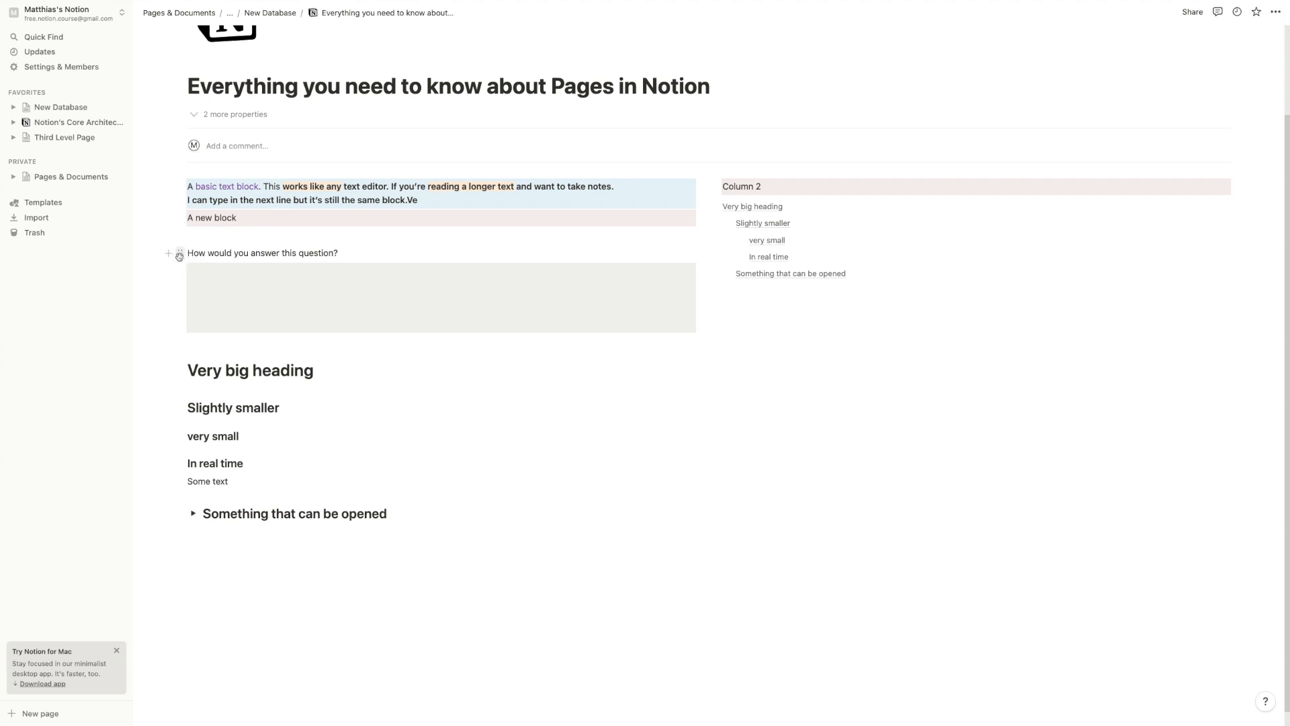
Make 'How would you answer this question?' a Heading 3, then start a line below the toggle
{"action": "left_click", "coordinate": [181, 256]}
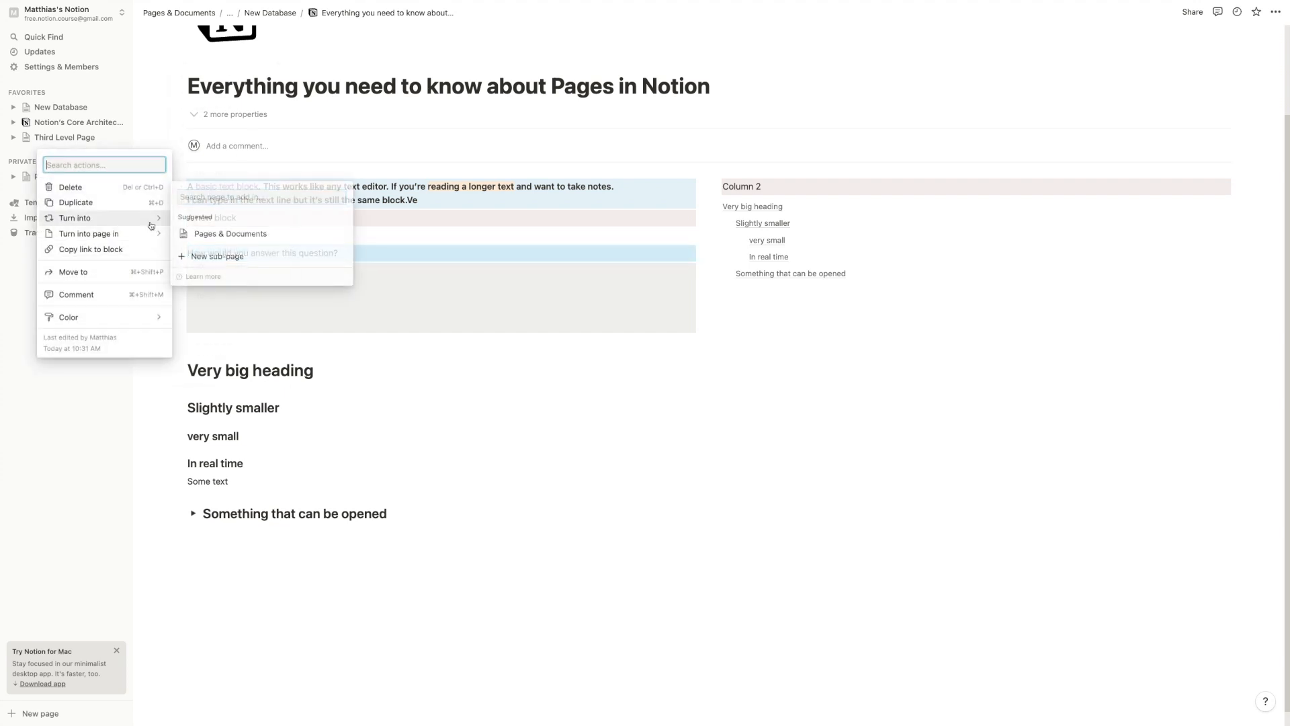
{"action": "mouse_move", "coordinate": [151, 223]}
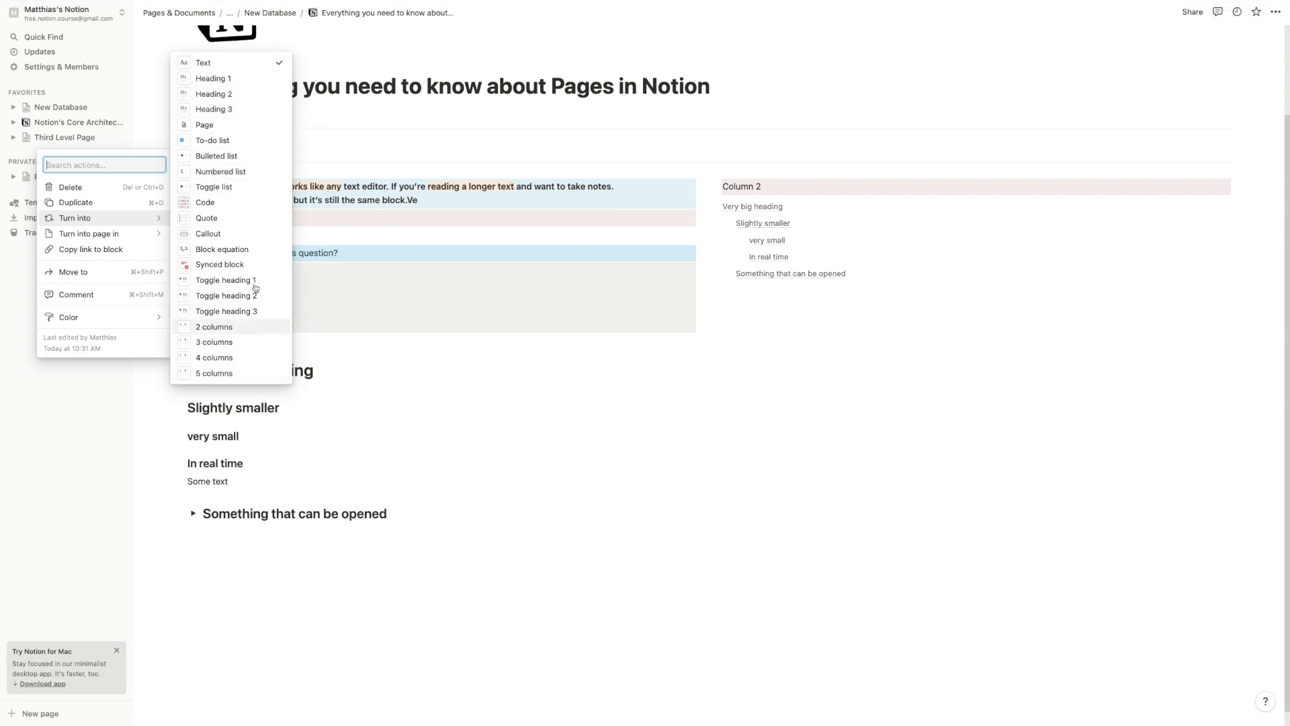
{"action": "left_click", "coordinate": [231, 112]}
{"action": "left_click", "coordinate": [287, 260]}
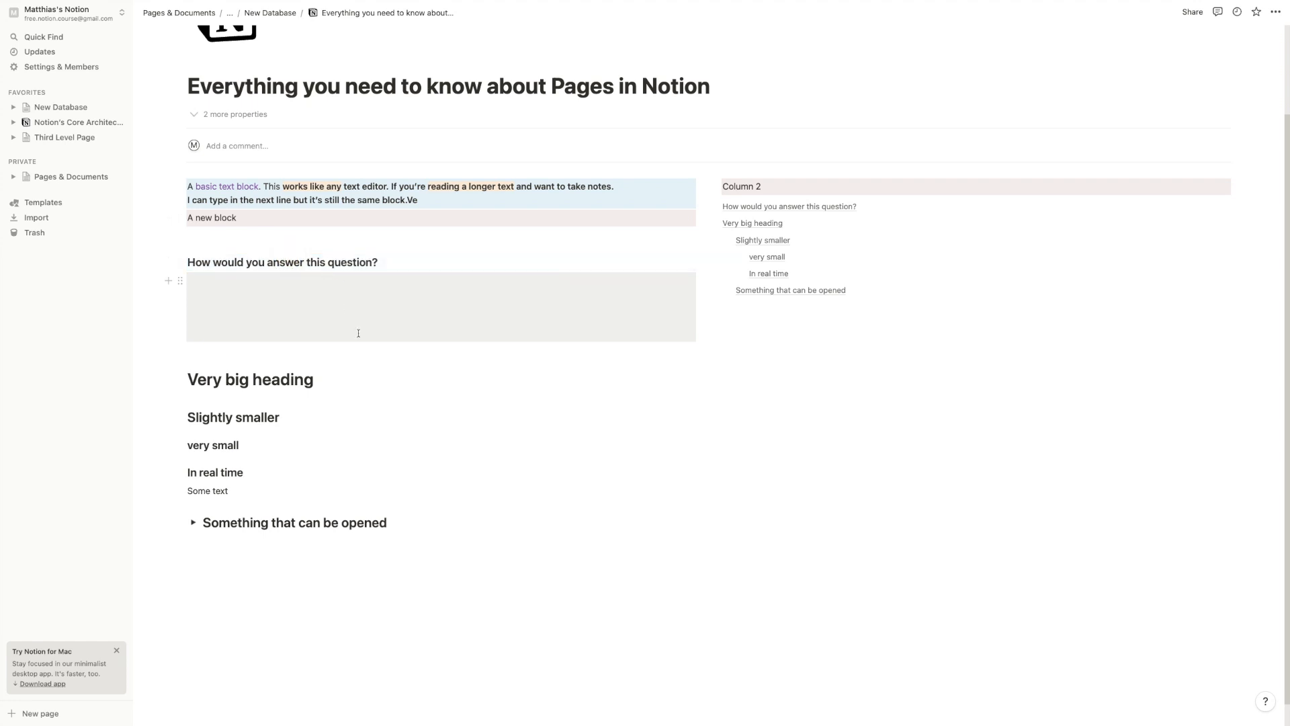
{"action": "scroll", "coordinate": [361, 531], "scroll_direction": "down", "scroll_amount": 1}
{"action": "left_click", "coordinate": [360, 530]}
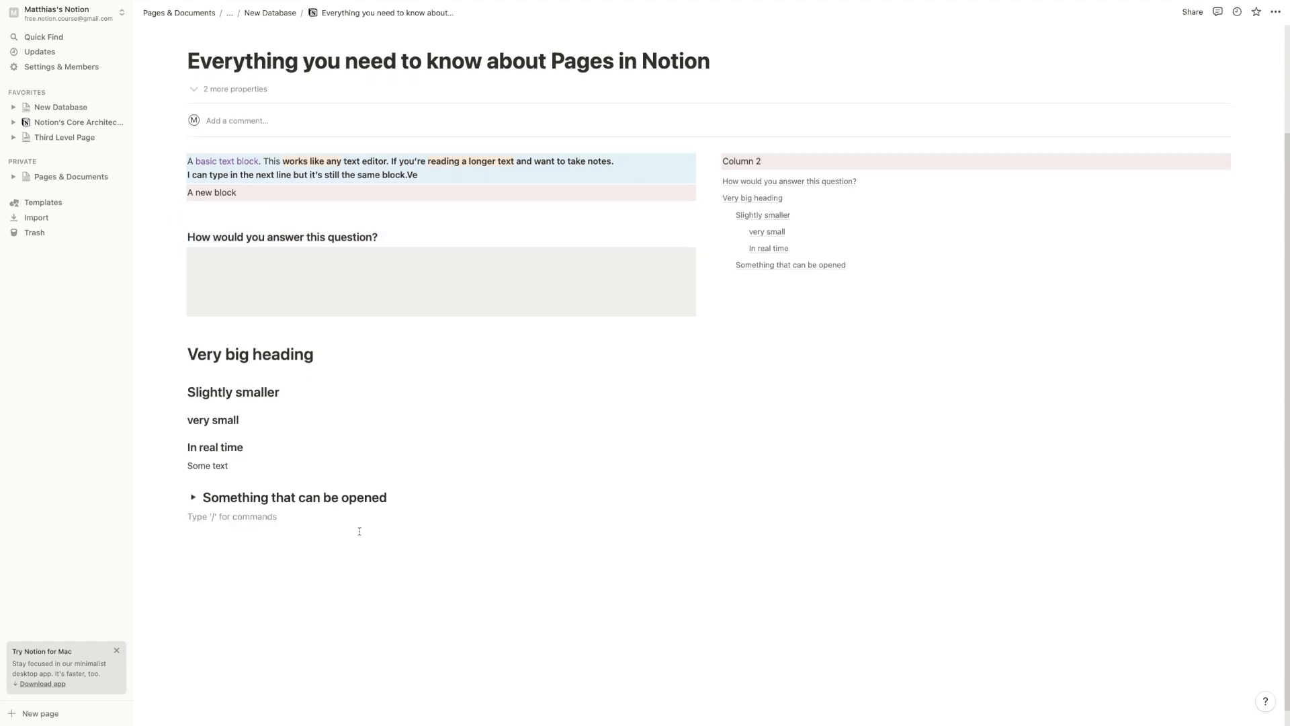
Add a Heading 1 'Very big heading inside your toggle' inside the toggle and test collapsing it
{"action": "left_click", "coordinate": [193, 497]}
{"action": "left_click", "coordinate": [301, 515]}
{"action": "key", "text": "Return"}
{"action": "type", "text": "/h1"}
{"action": "key", "text": "Return"}
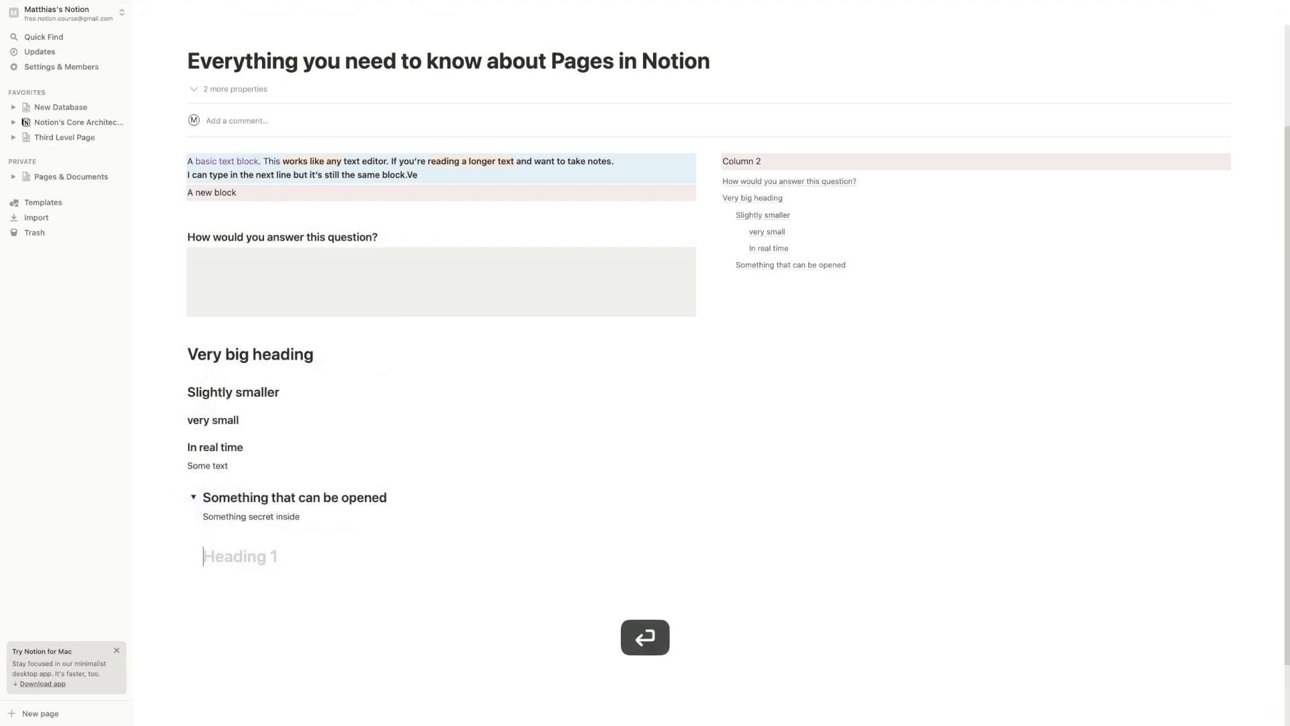
{"action": "type", "text": "Very big he"}
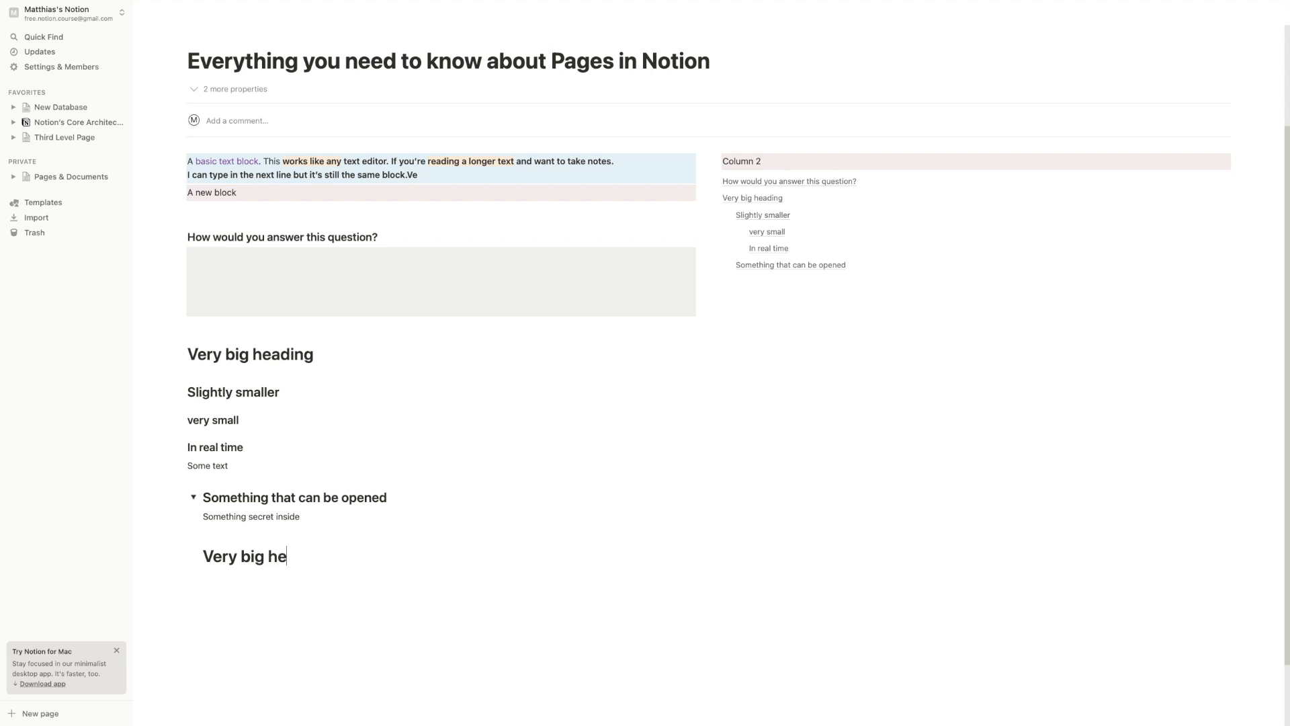
{"action": "type", "text": "ading inside your toggle"}
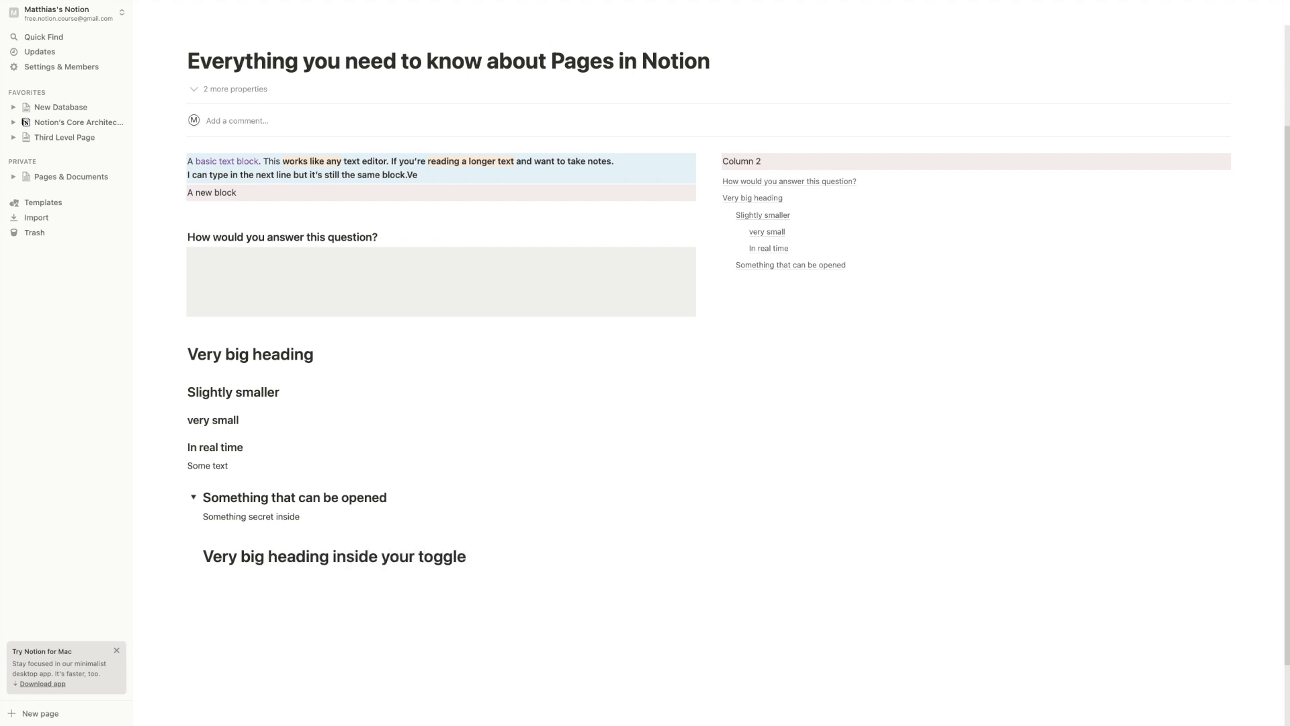
{"action": "left_click", "coordinate": [244, 576]}
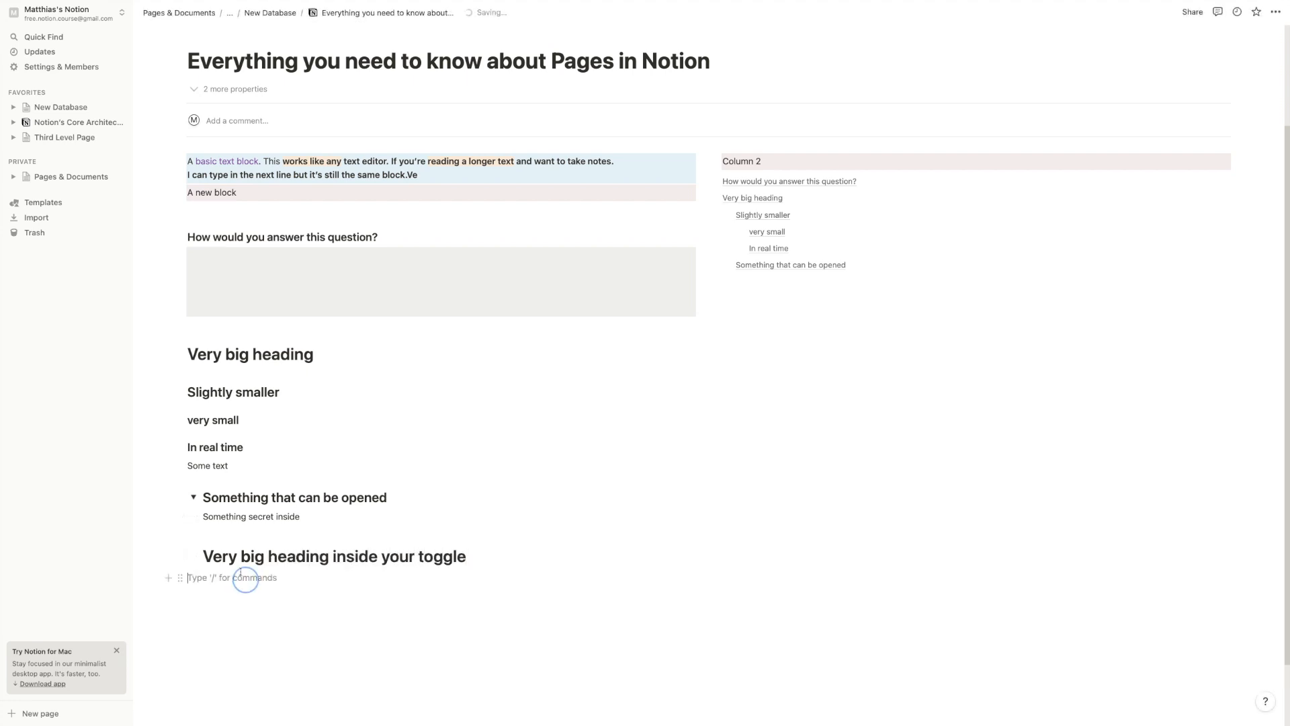
{"action": "left_click", "coordinate": [193, 497]}
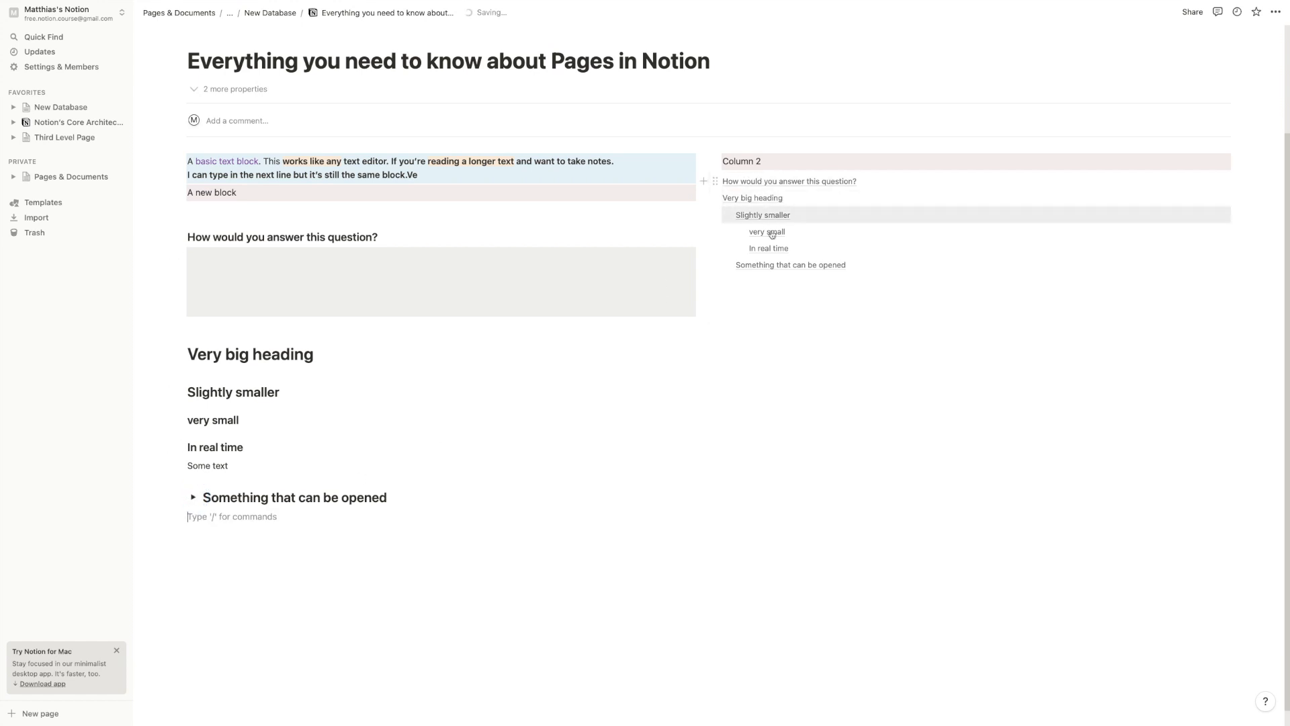
{"action": "left_click", "coordinate": [194, 497]}
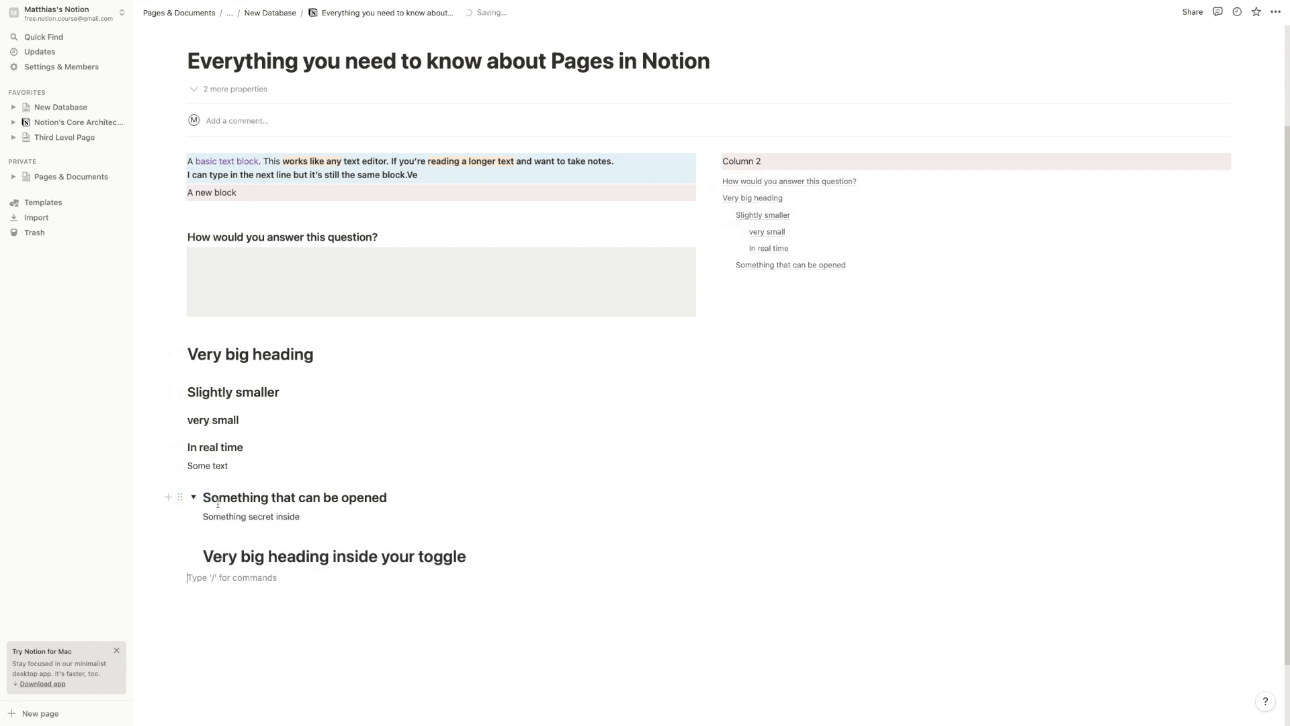
{"action": "left_click", "coordinate": [194, 497]}
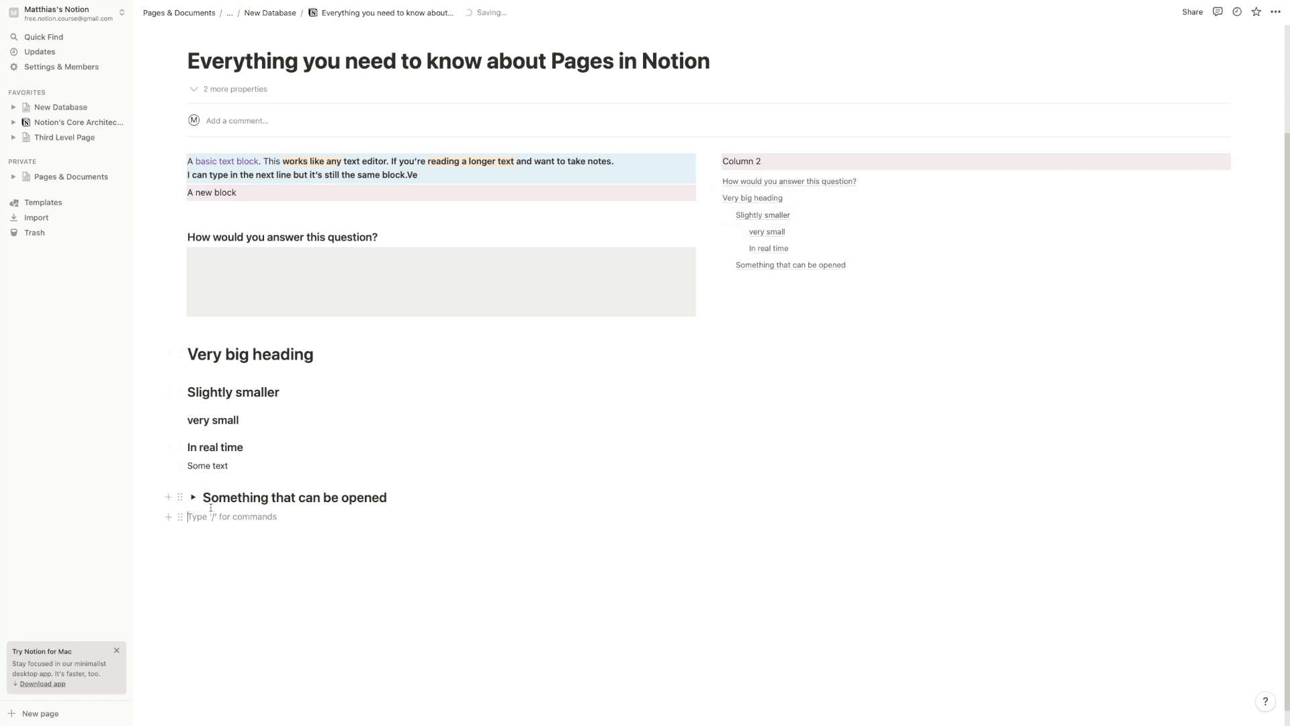
{"action": "left_click", "coordinate": [193, 496]}
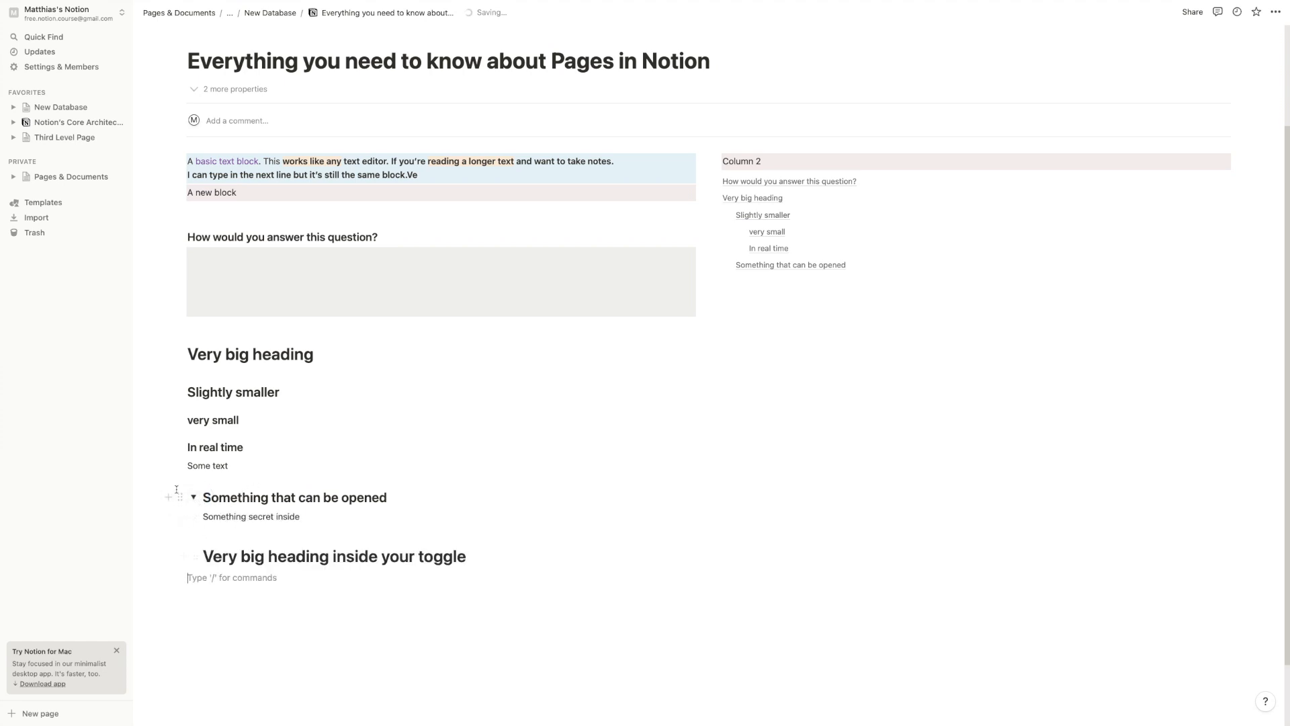
Insert a table of contents at the top of the toggle's contents with /toc
{"action": "left_click", "coordinate": [394, 502]}
{"action": "key", "text": "Return"}
{"action": "type", "text": "/toc"}
{"action": "key", "text": "Return"}
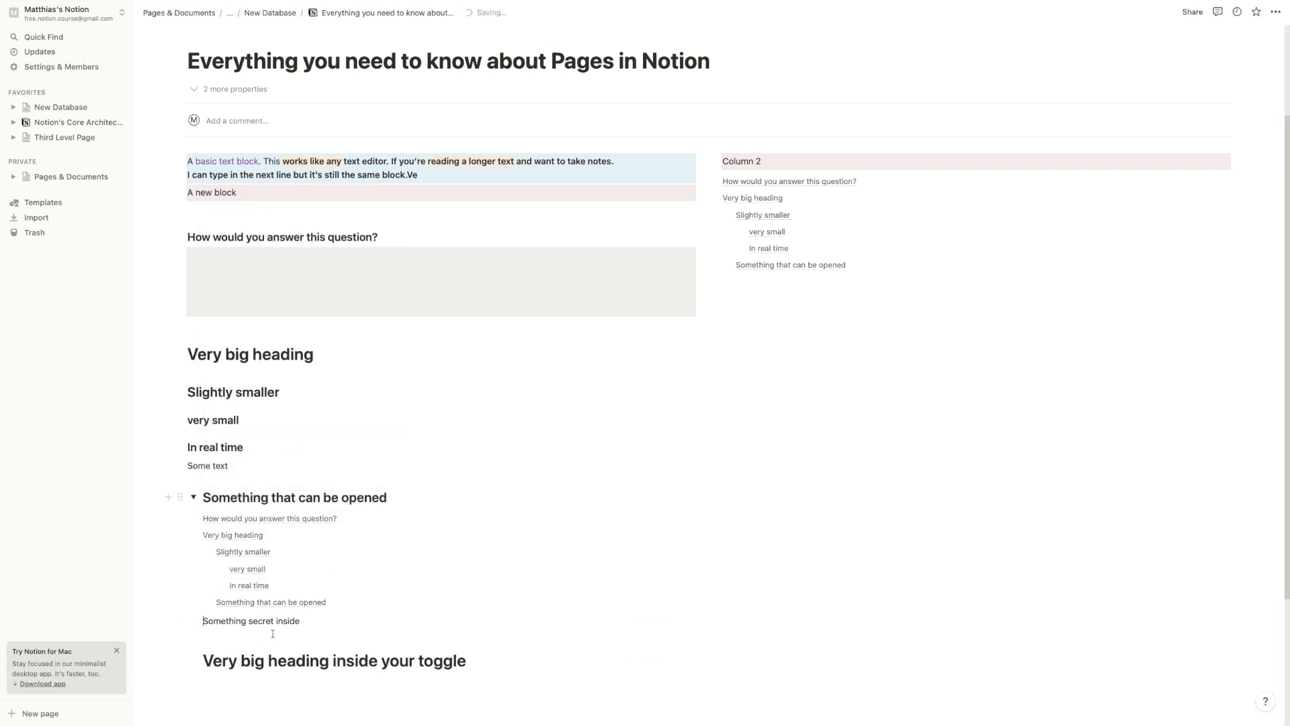
{"action": "scroll", "coordinate": [277, 605], "scroll_direction": "down", "scroll_amount": 3}
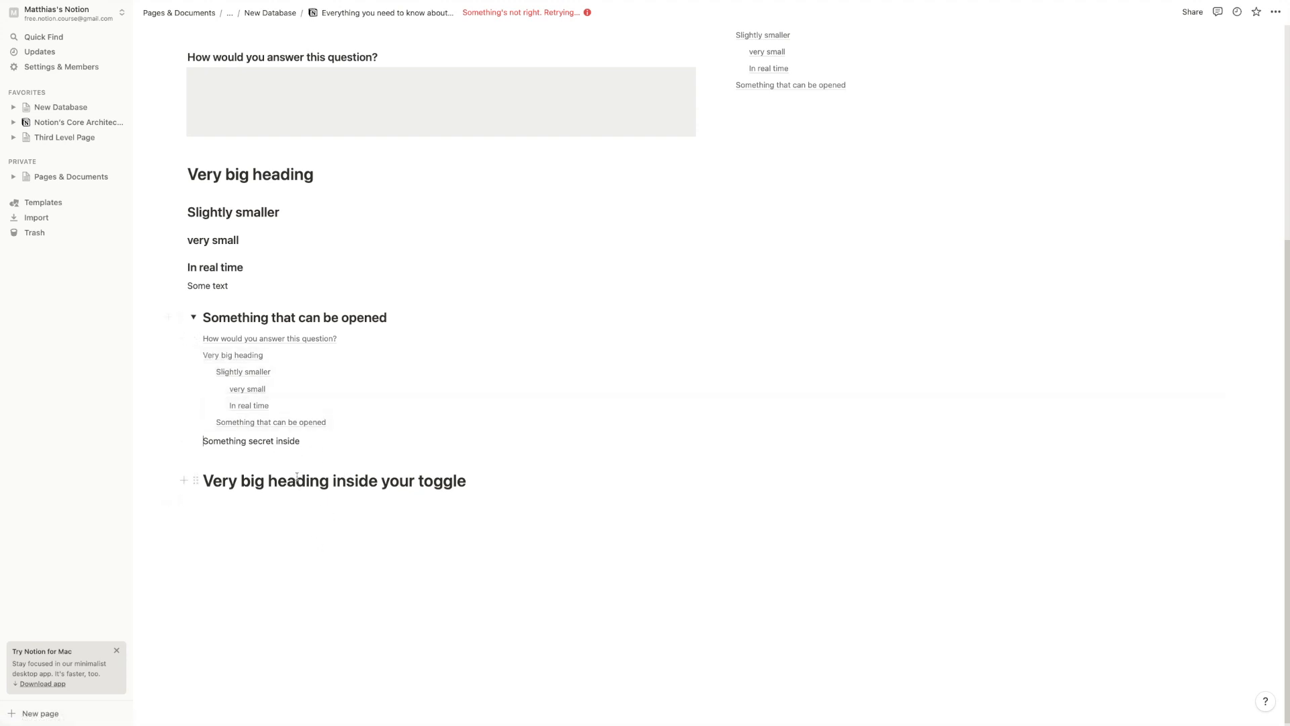
Delete the table of contents block from the page
{"action": "left_click", "coordinate": [195, 337]}
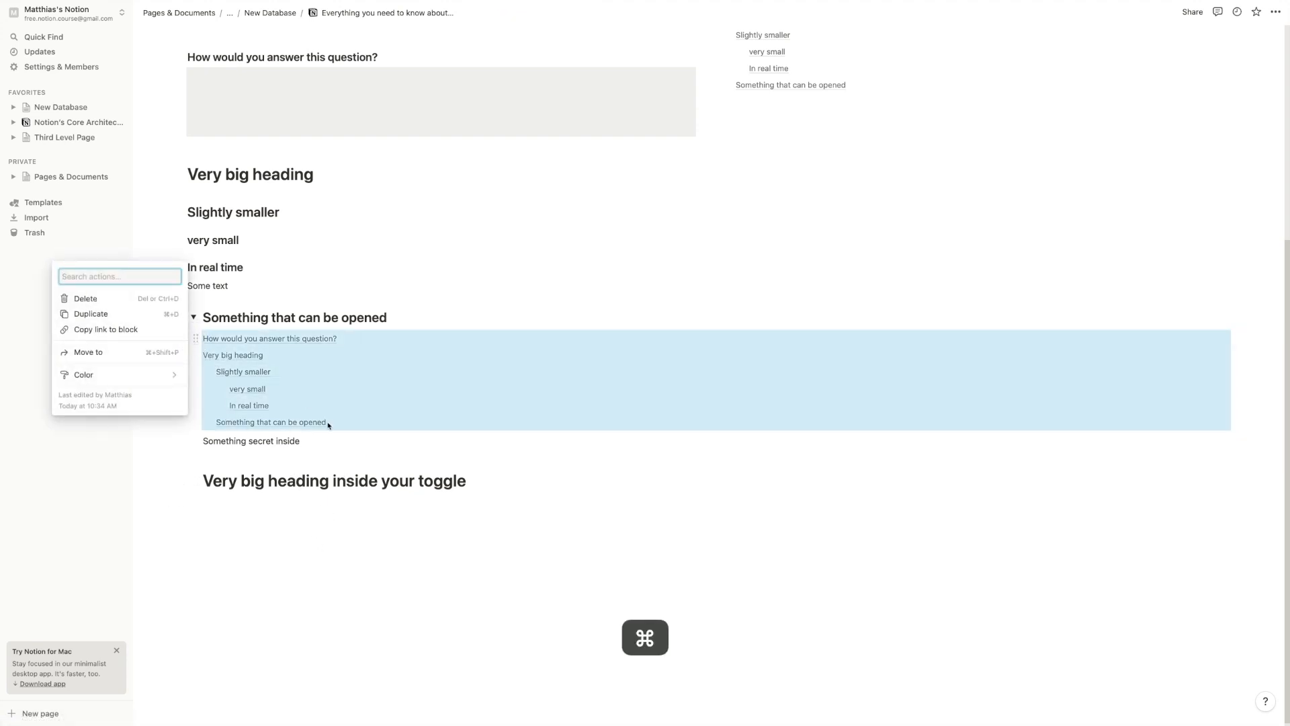
{"action": "left_click", "coordinate": [196, 338]}
{"action": "left_click", "coordinate": [195, 338]}
{"action": "key", "text": "Delete"}
Collapse and re-expand the toggle heading, then move 'Some text' inside it
{"action": "left_click", "coordinate": [268, 458]}
{"action": "left_click", "coordinate": [309, 453]}
{"action": "left_click", "coordinate": [219, 443]}
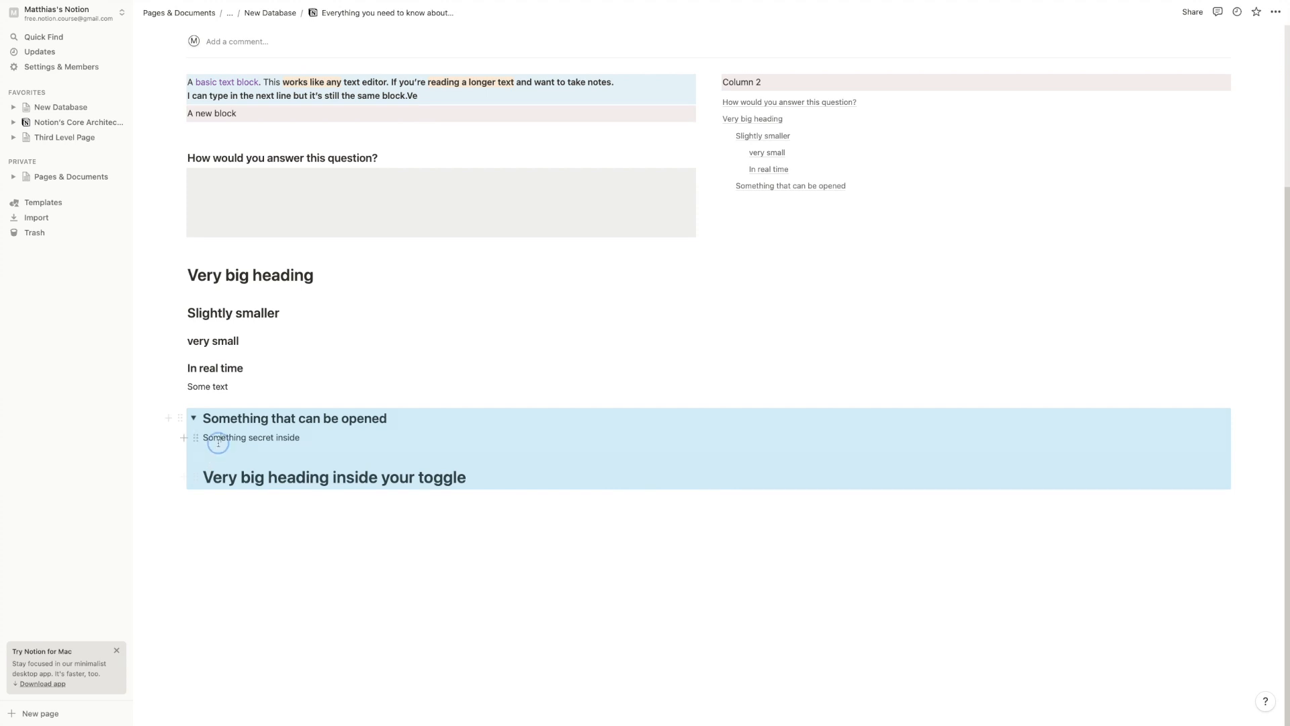
{"action": "left_click", "coordinate": [193, 418]}
{"action": "mouse_move", "coordinate": [178, 480]}
{"action": "left_mouse_down"}
{"action": "mouse_move", "coordinate": [193, 380]}
{"action": "mouse_move", "coordinate": [195, 481]}
{"action": "mouse_move", "coordinate": [180, 438]}
{"action": "mouse_move", "coordinate": [196, 478]}
{"action": "left_mouse_up"}
{"action": "left_click", "coordinate": [193, 478]}
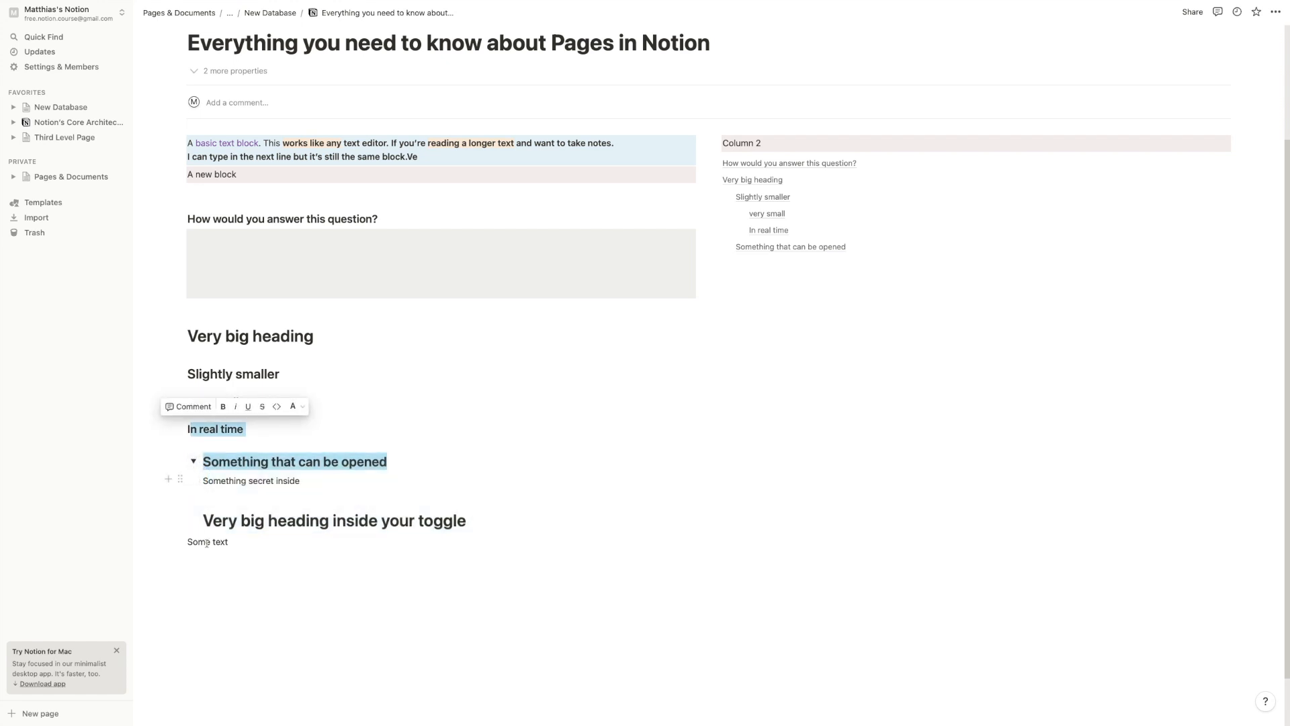
{"action": "left_click_drag", "start_coordinate": [180, 541], "coordinate": [218, 474]}
Move the question heading and its grey box into the toggle and collapse it
{"action": "left_click_drag", "start_coordinate": [152, 232], "coordinate": [285, 268]}
{"action": "left_click_drag", "start_coordinate": [180, 219], "coordinate": [245, 478]}
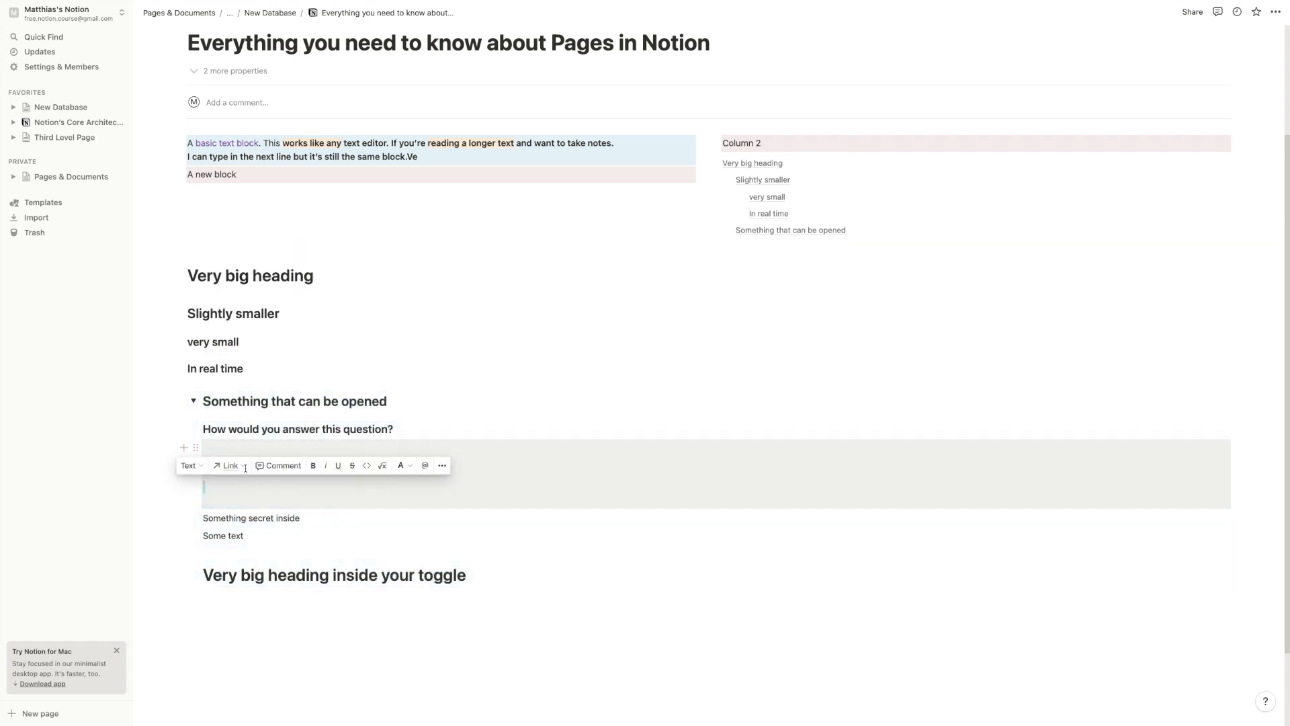
{"action": "left_click", "coordinate": [193, 401]}
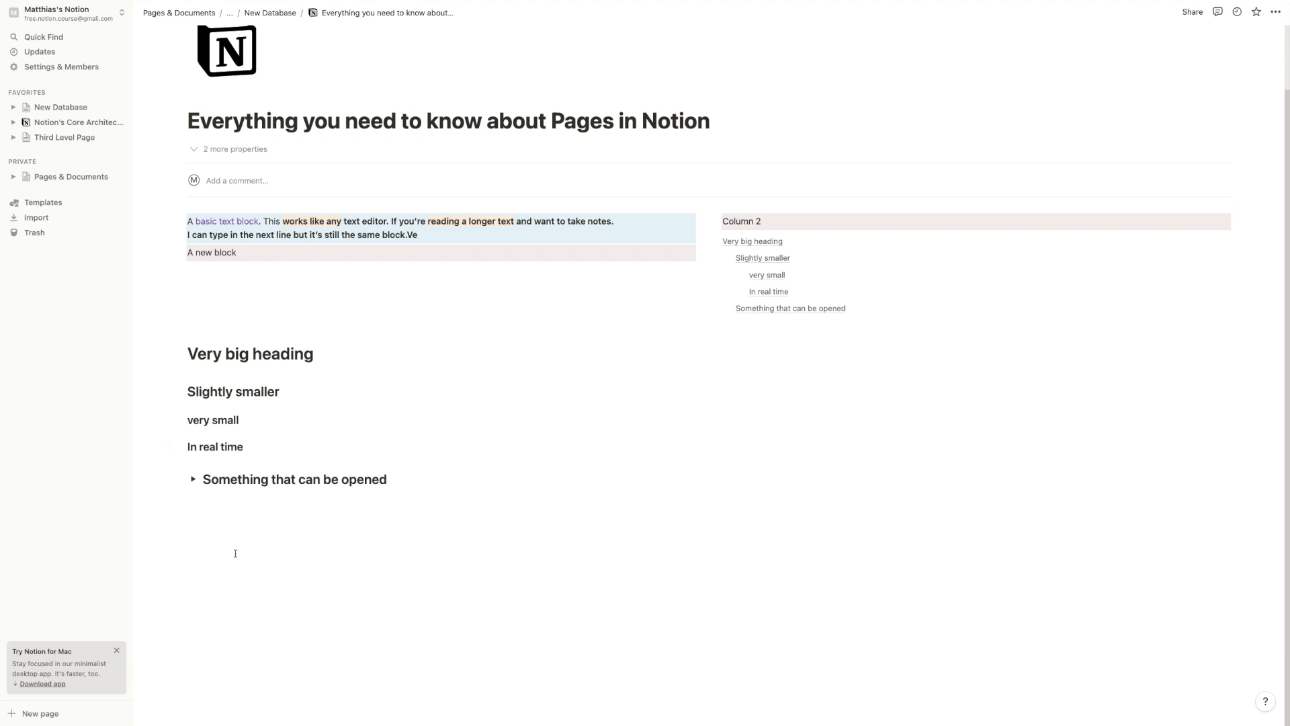
{"action": "left_click", "coordinate": [200, 522]}
Insert a callout with /cal reading 'Type something inside, usually content that we want to draw attention to'
{"action": "key", "text": "Return"}
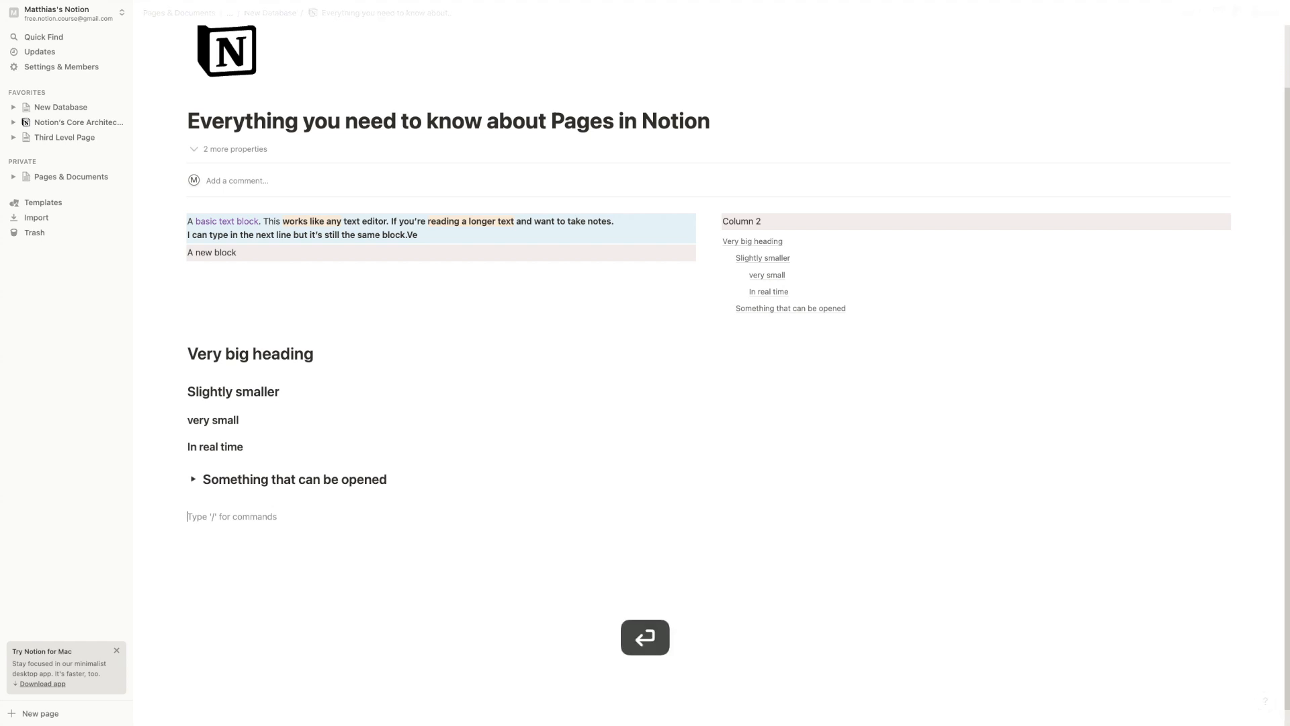
{"action": "type", "text": "/cal"}
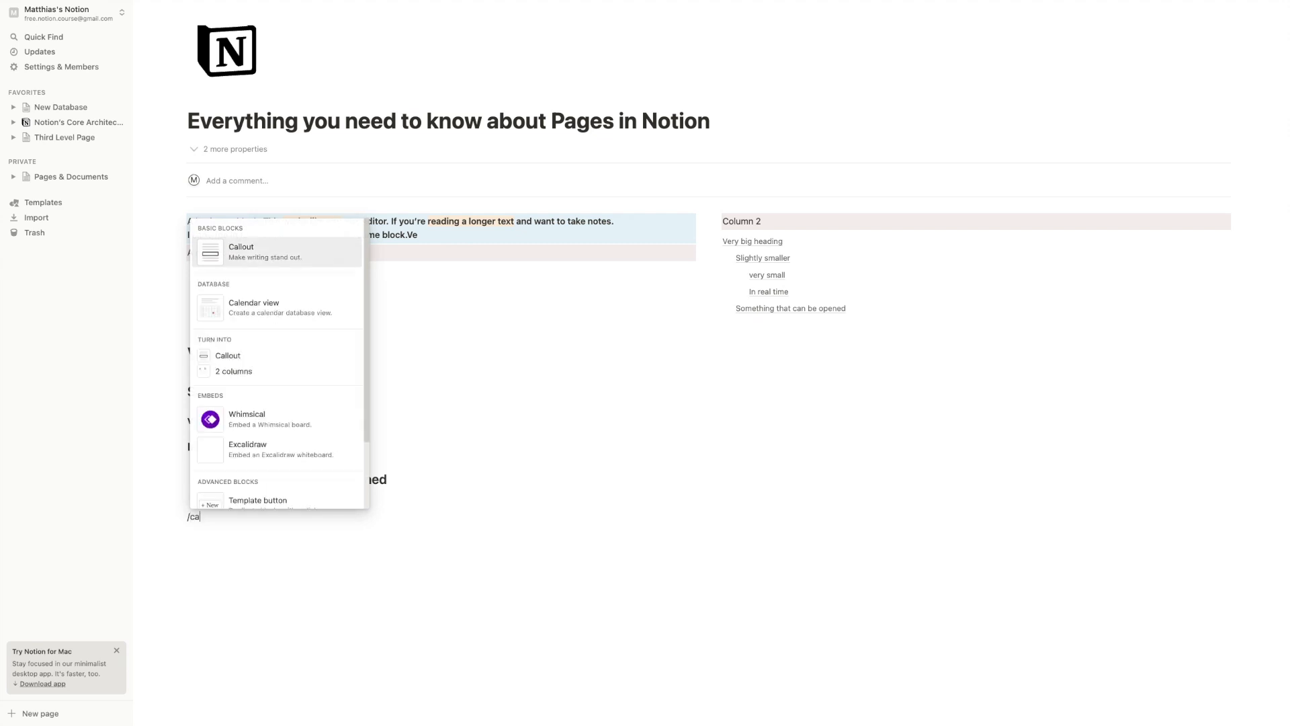
{"action": "key", "text": "Return"}
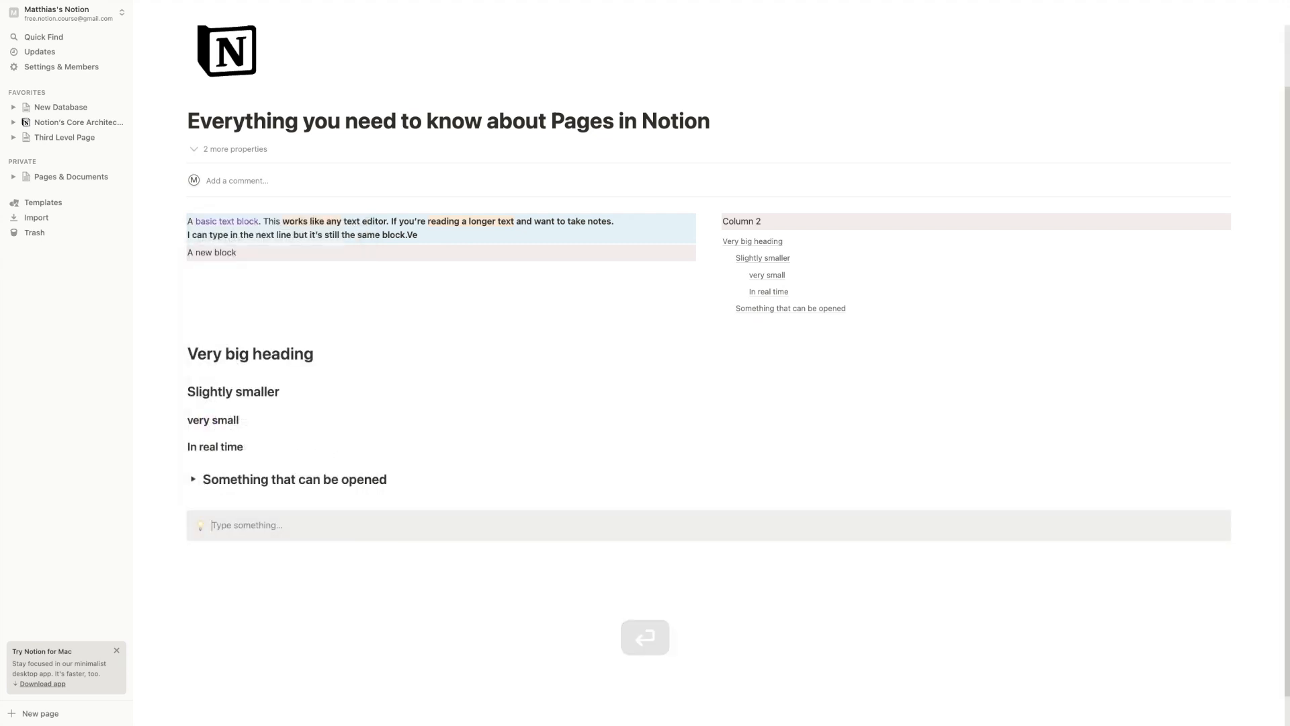
{"action": "scroll", "coordinate": [201, 504], "scroll_direction": "down", "scroll_amount": 1}
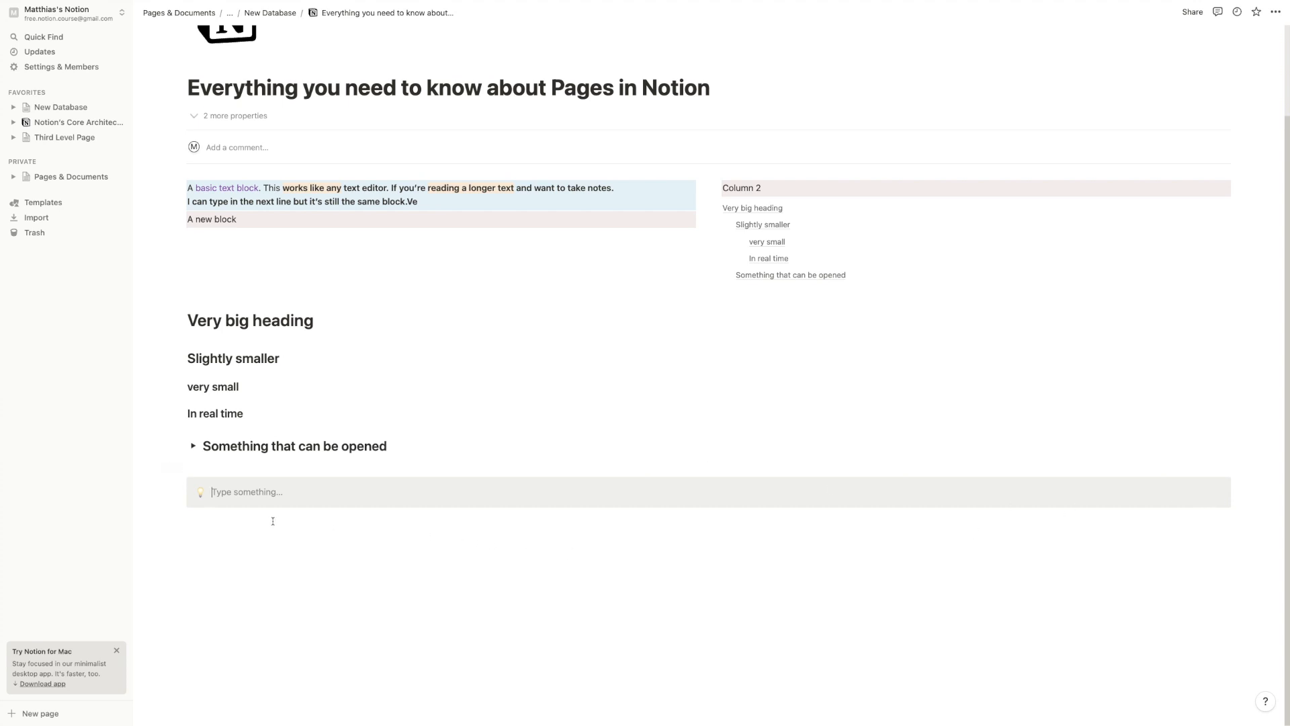
{"action": "type", "text": "Type somethign i"}
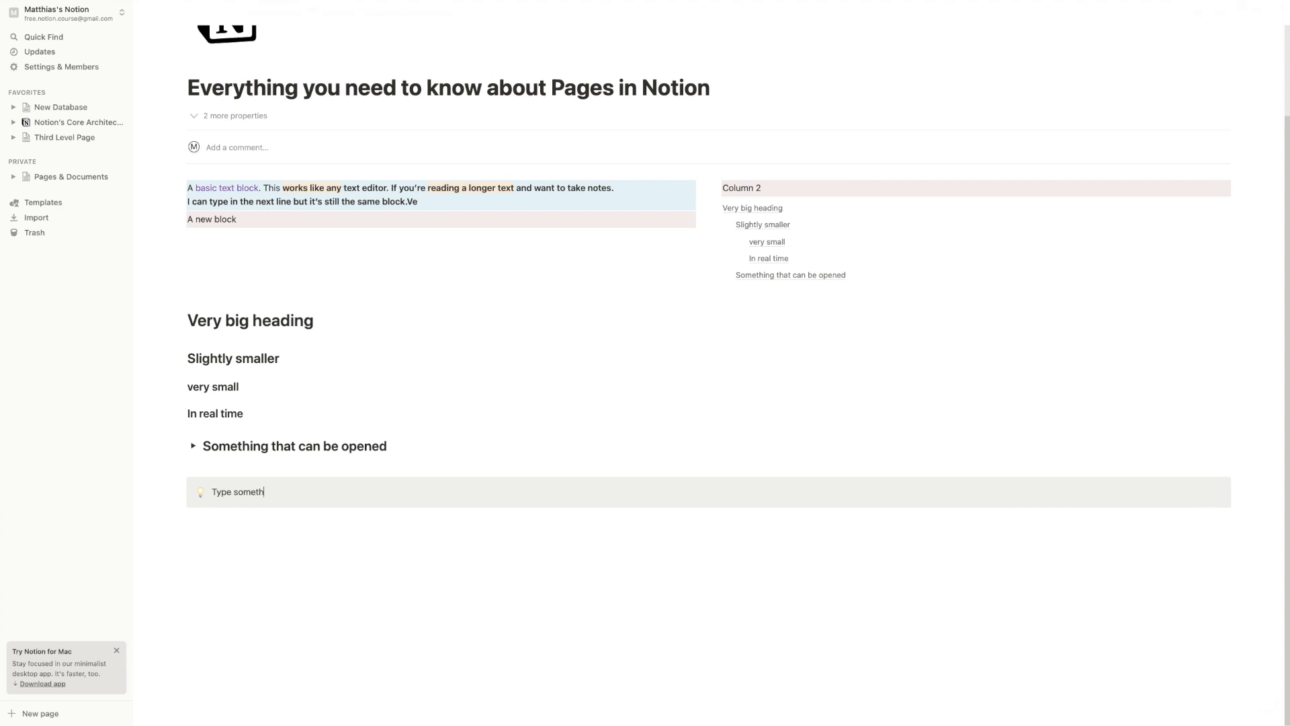
{"action": "key", "text": "BackSpace"}
{"action": "key", "text": "BackSpace"}
{"action": "type", "text": "ng inside, usually content that we want to draw attention to."}
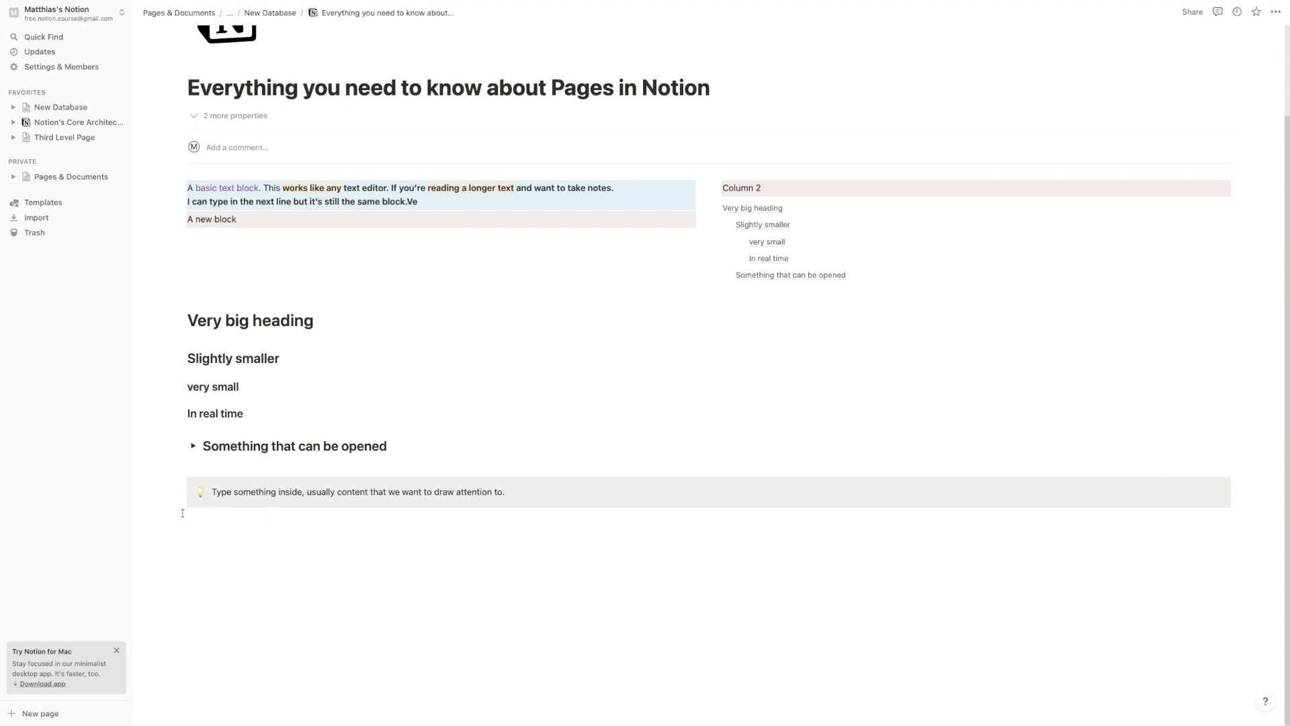
Move the callout up and browse its icon picker without changing the icon
{"action": "left_click_drag", "start_coordinate": [179, 489], "coordinate": [243, 475]}
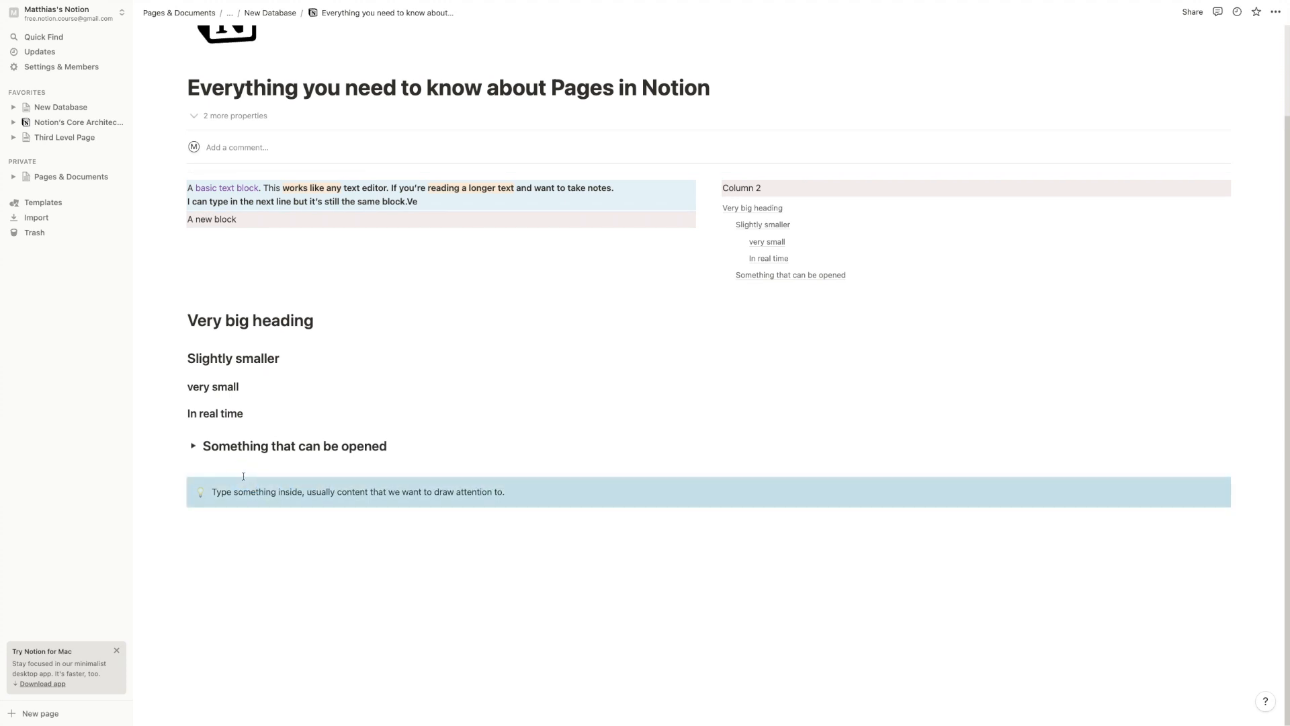
{"action": "left_click", "coordinate": [262, 492]}
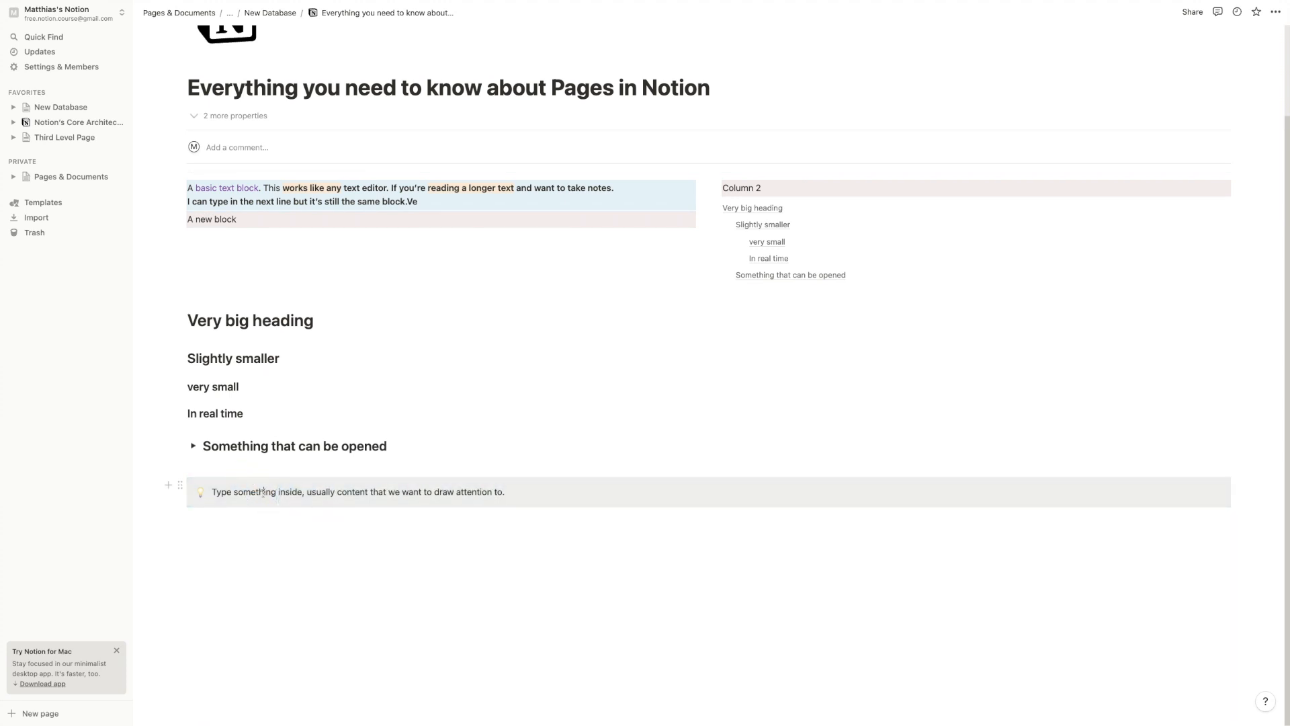
{"action": "left_click", "coordinate": [200, 492]}
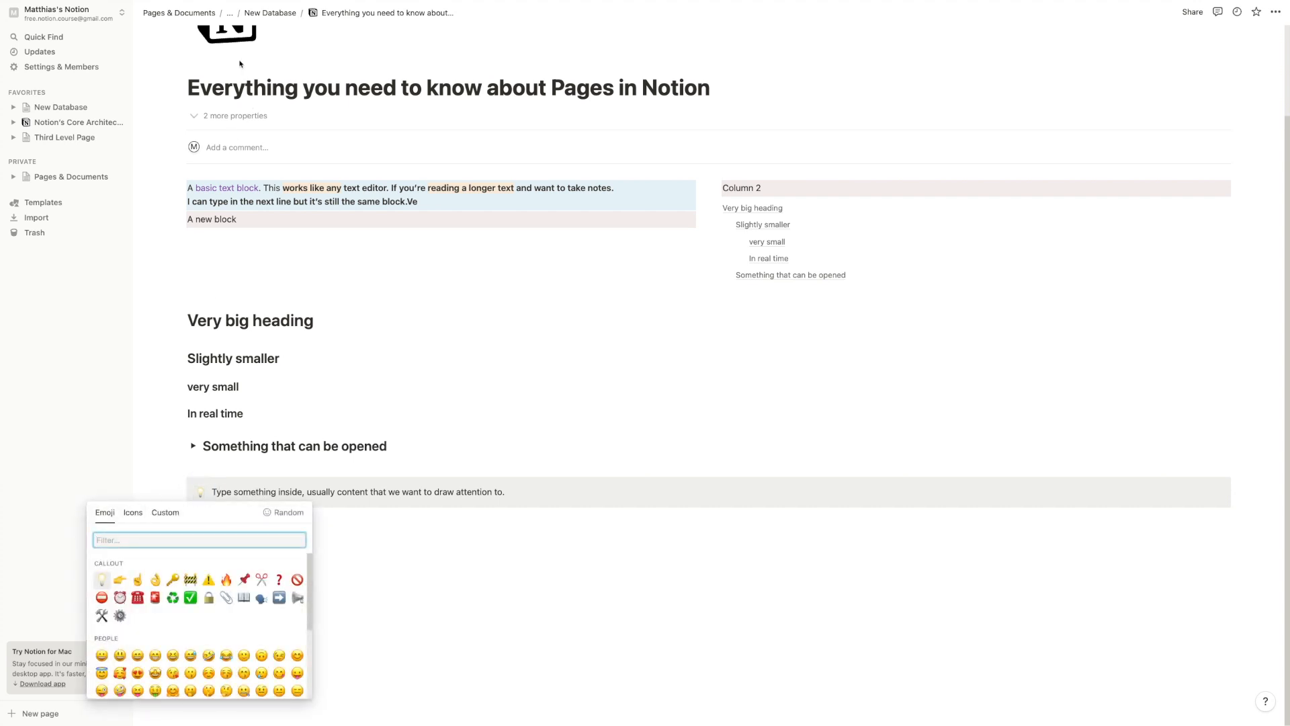
{"action": "left_click", "coordinate": [133, 512]}
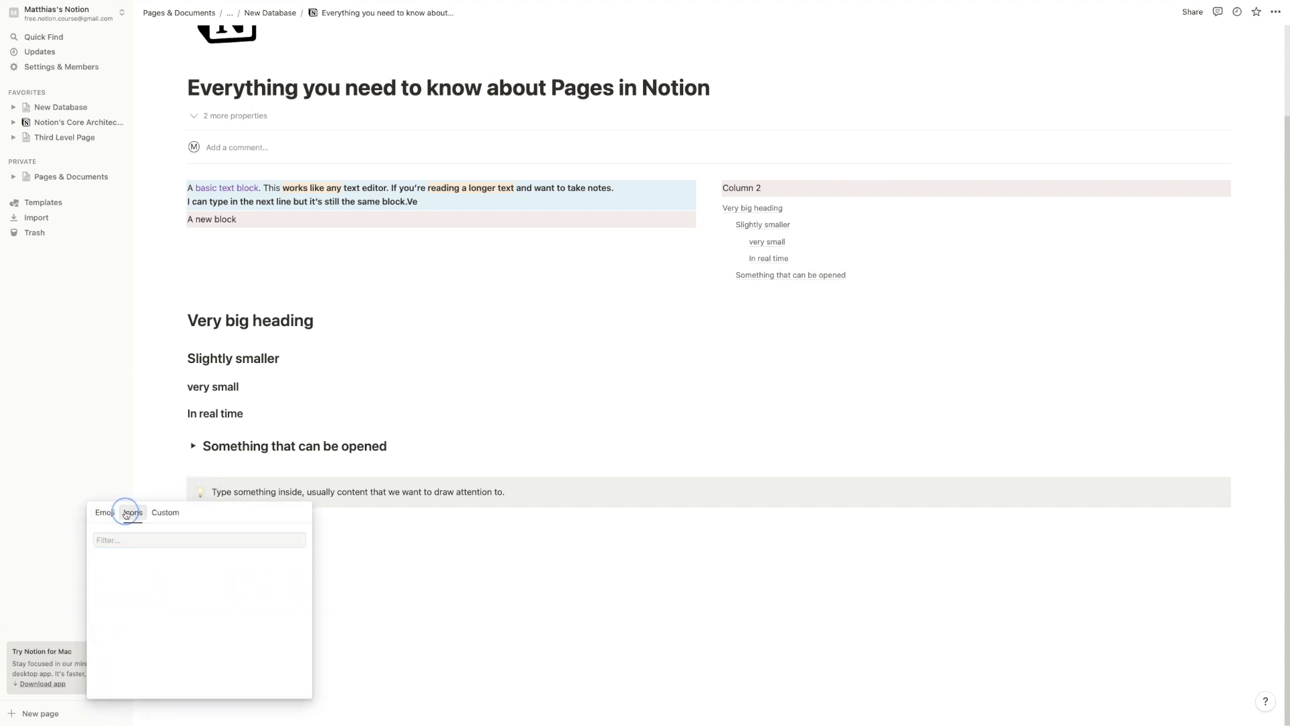
{"action": "left_click", "coordinate": [208, 491]}
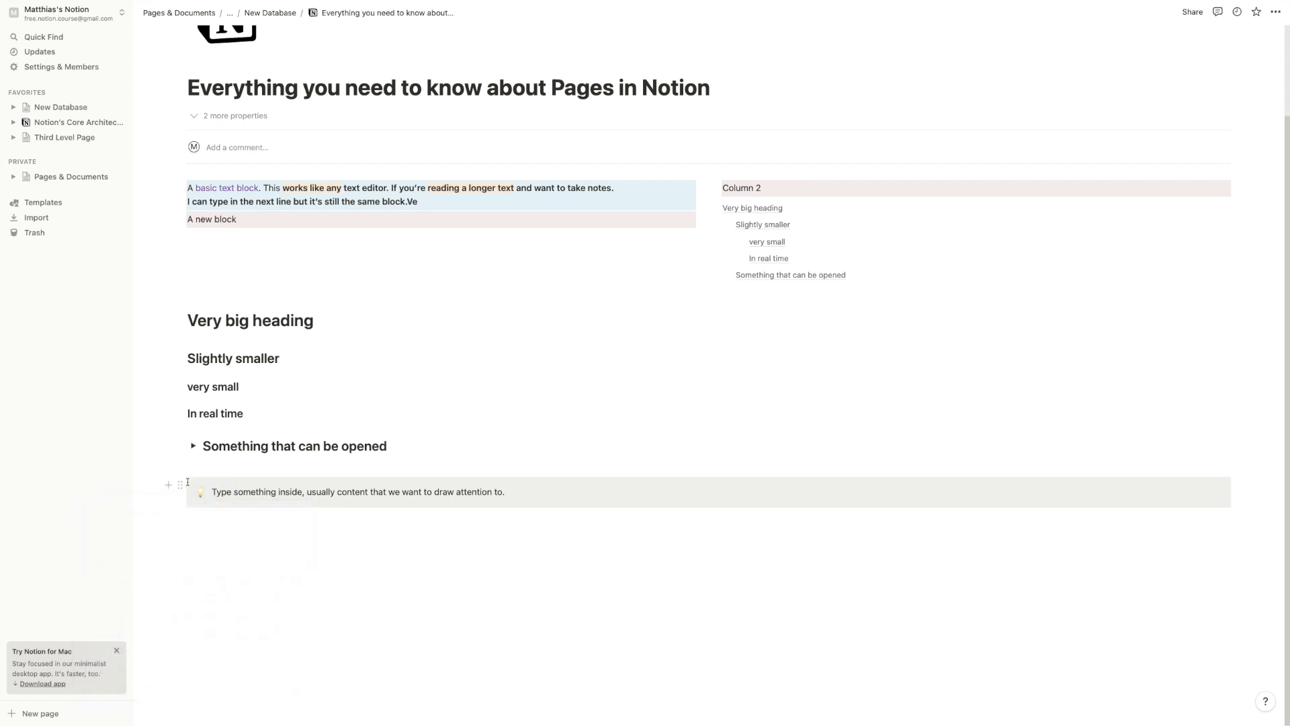
Try a blue callout colour, then reset it to Default background and add a block below
{"action": "left_click", "coordinate": [179, 484]}
{"action": "mouse_move", "coordinate": [135, 548]}
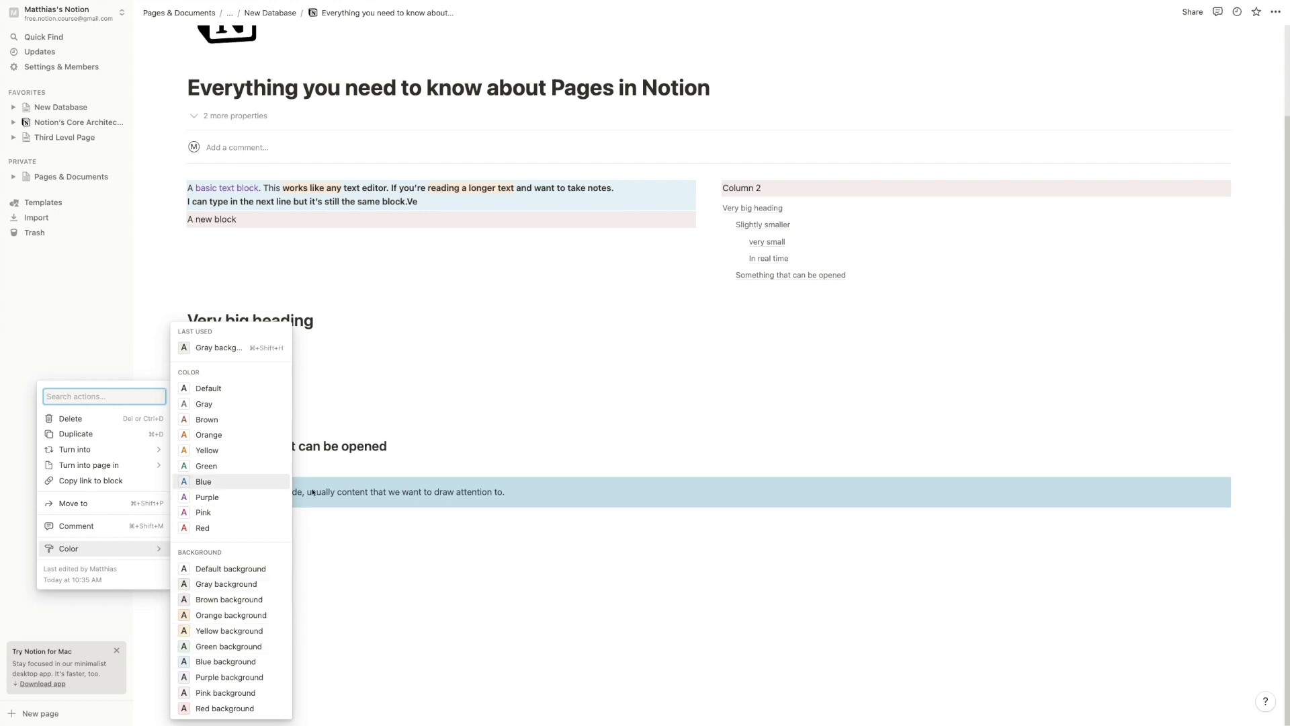
{"action": "left_click", "coordinate": [198, 482]}
{"action": "left_click", "coordinate": [217, 493]}
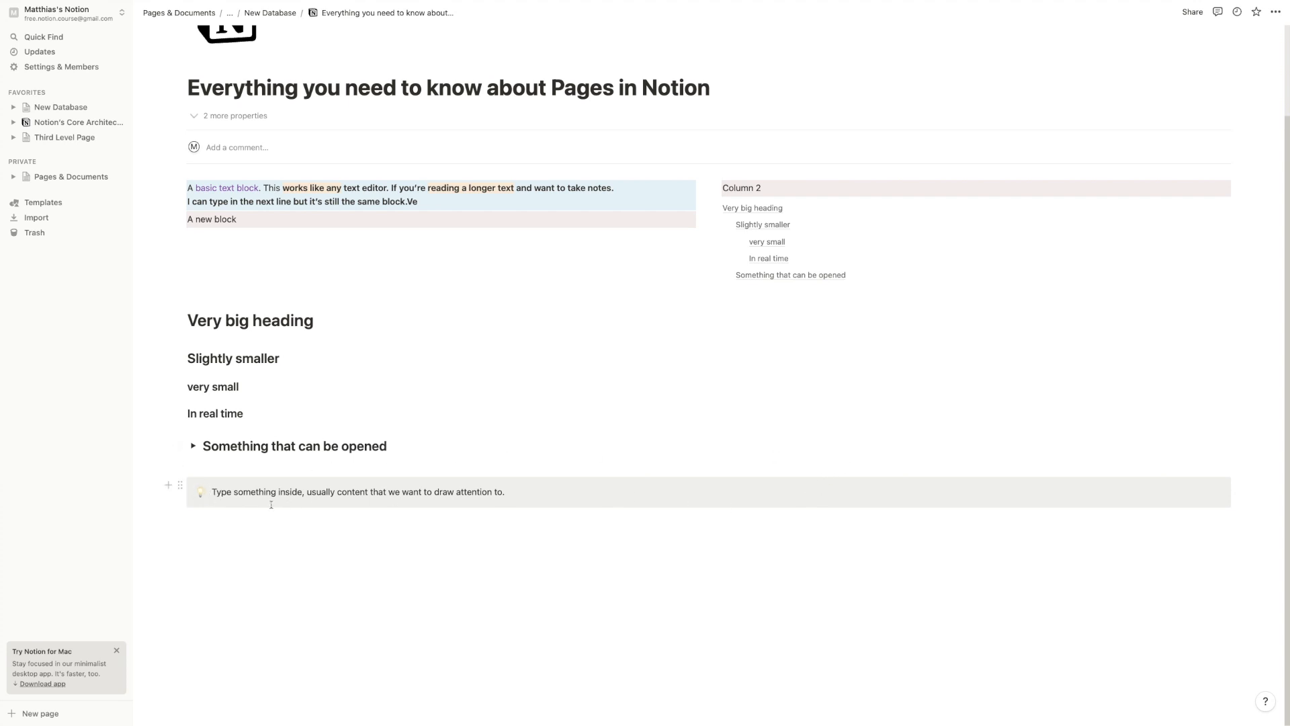
{"action": "left_click", "coordinate": [180, 484]}
{"action": "mouse_move", "coordinate": [121, 548]}
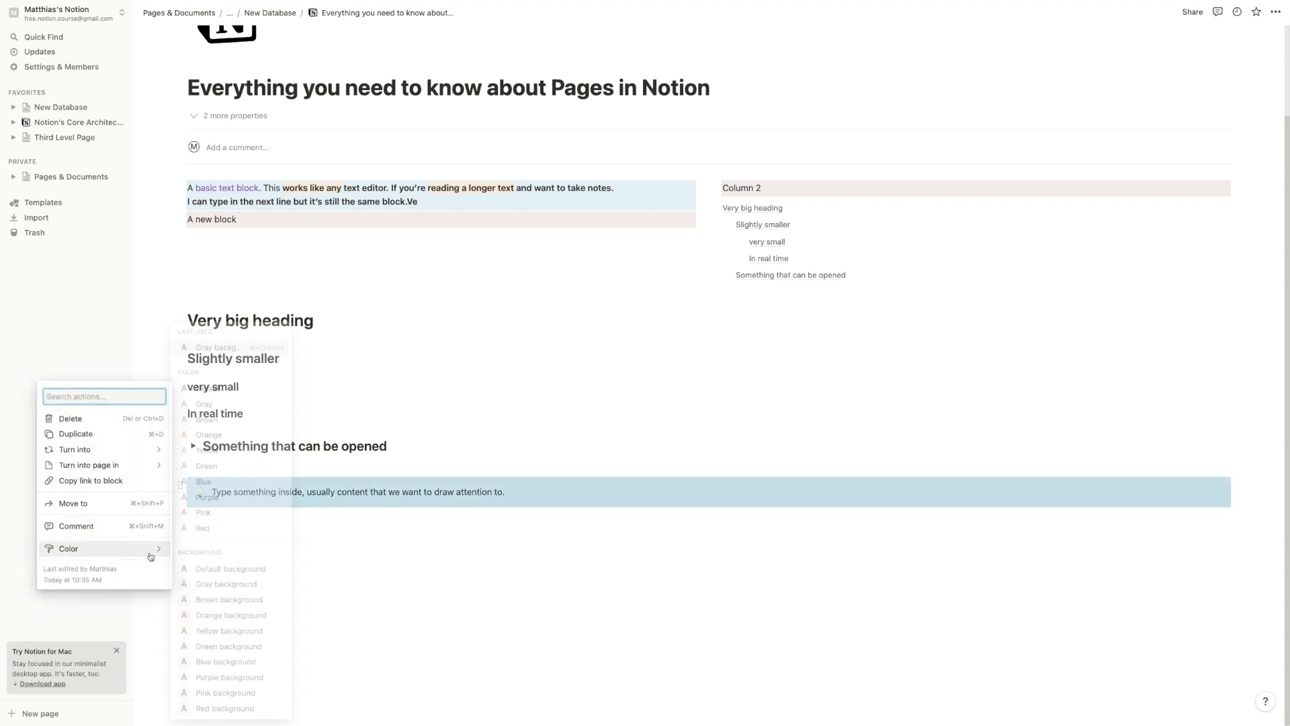
{"action": "left_click", "coordinate": [229, 568]}
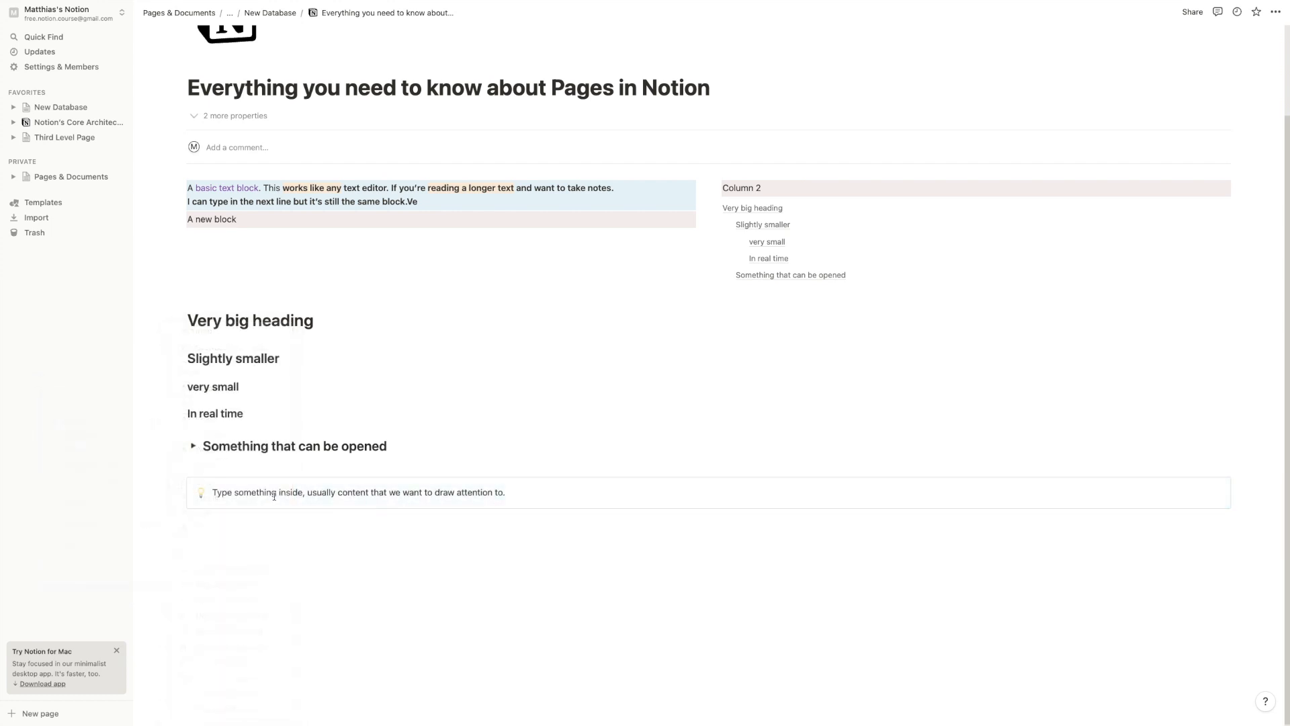
{"action": "left_click", "coordinate": [367, 548]}
Switch desktops to the Brave window showing Canva's home page with a 60 × 60 px custom size
{"action": "key", "text": "ctrl+Left"}
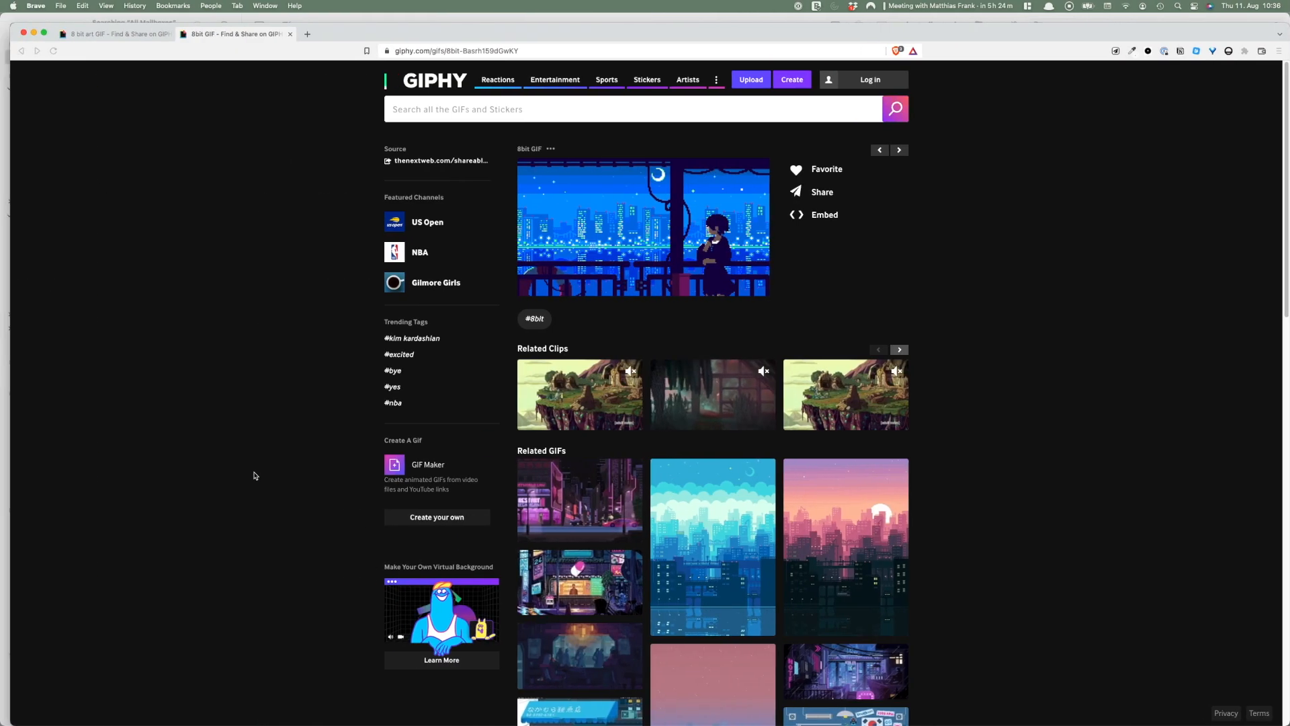
{"action": "left_click", "coordinate": [357, 20]}
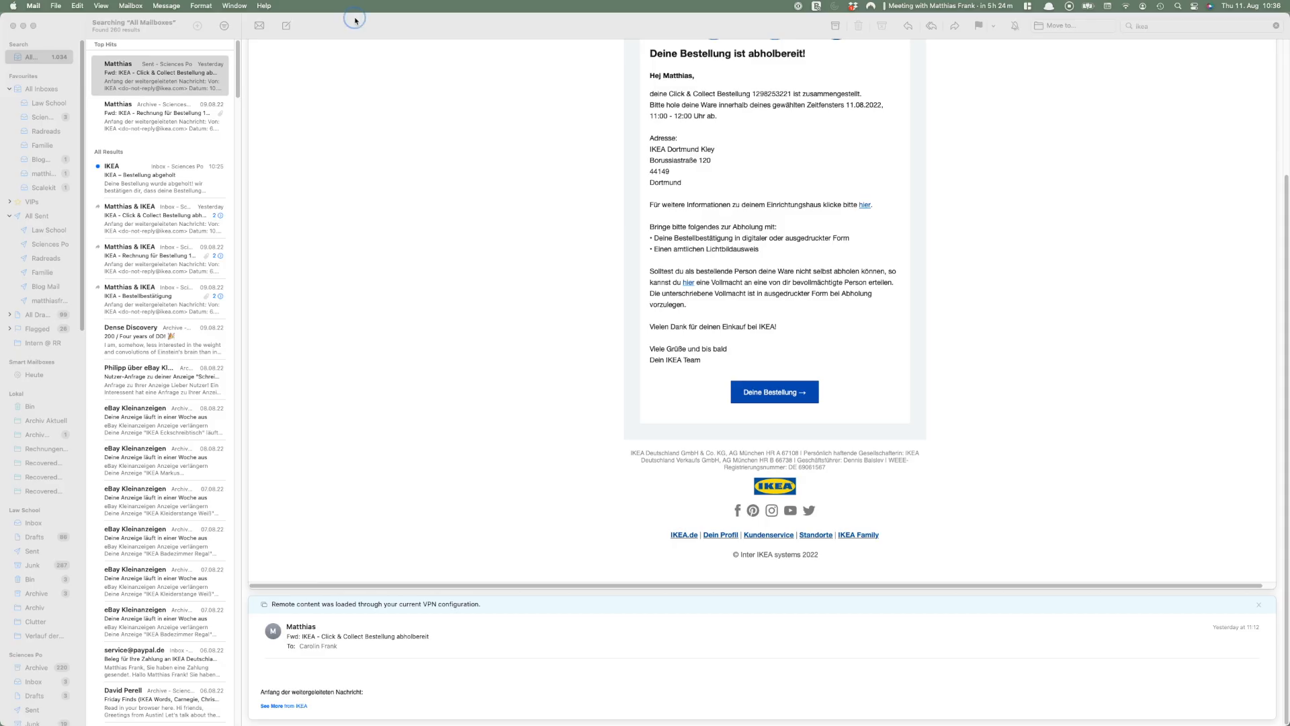
{"action": "key", "text": "ctrl+Up"}
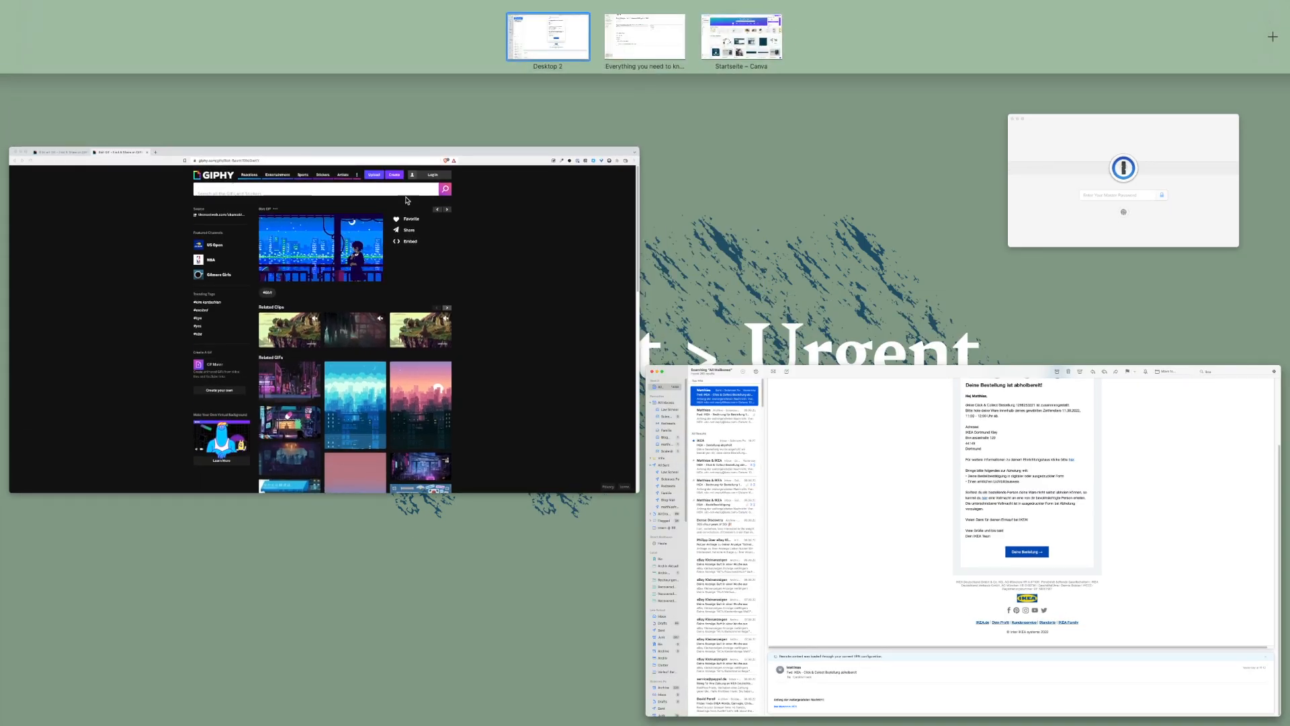
{"action": "left_click", "coordinate": [217, 106]}
{"action": "key", "text": "ctrl+Right"}
{"action": "key", "text": "ctrl+Right"}
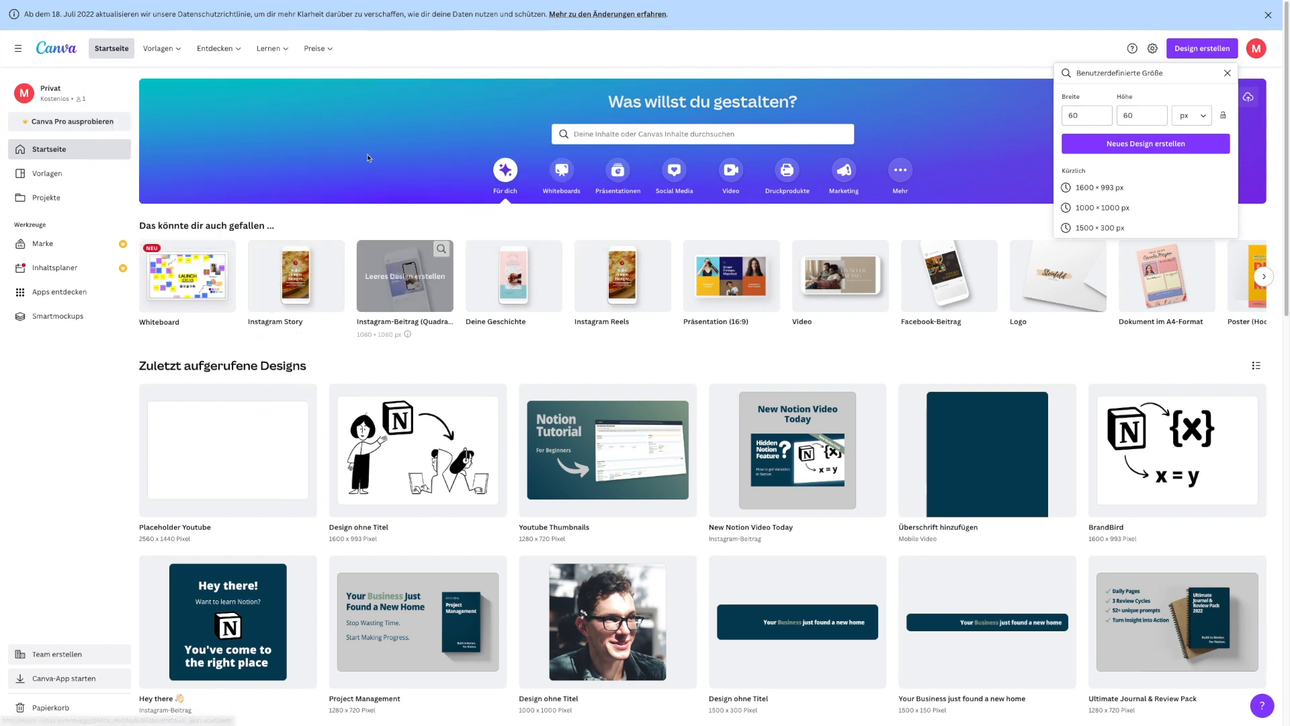
Create a new 60 × 60 px design and drag the recently used square onto its page
{"action": "left_click", "coordinate": [1110, 152]}
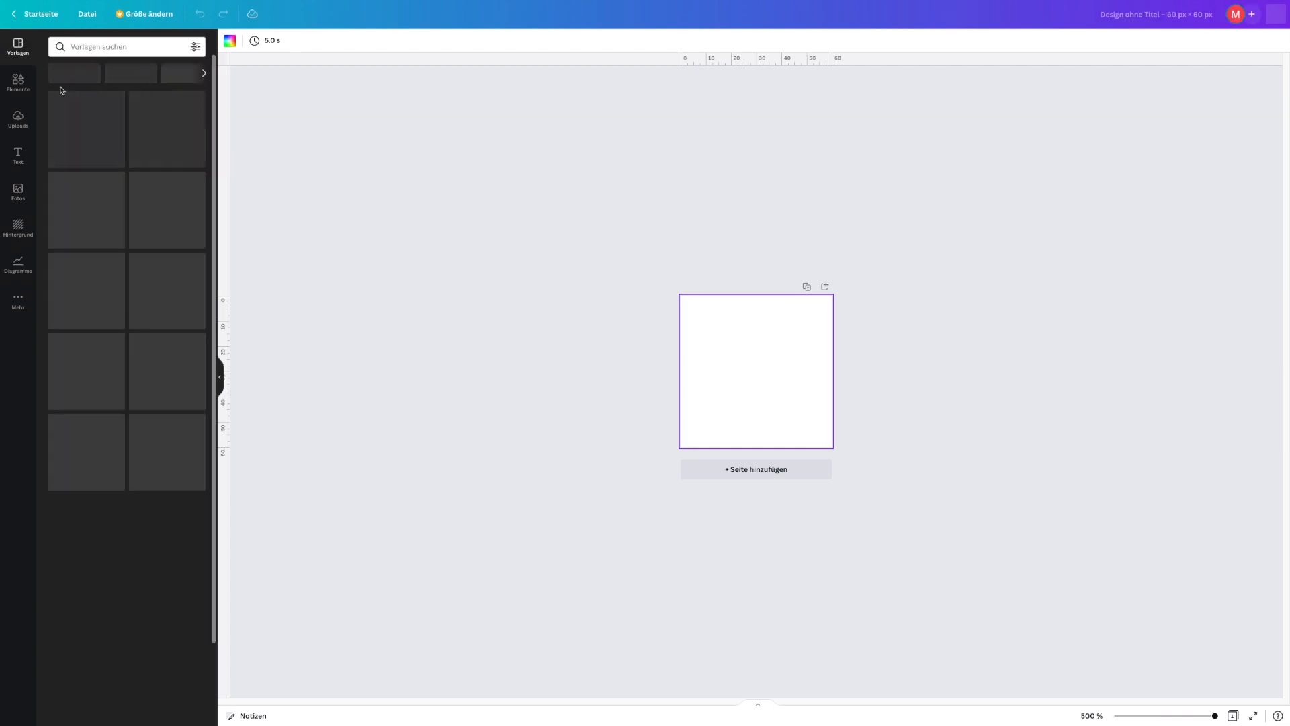
{"action": "left_click", "coordinate": [20, 83]}
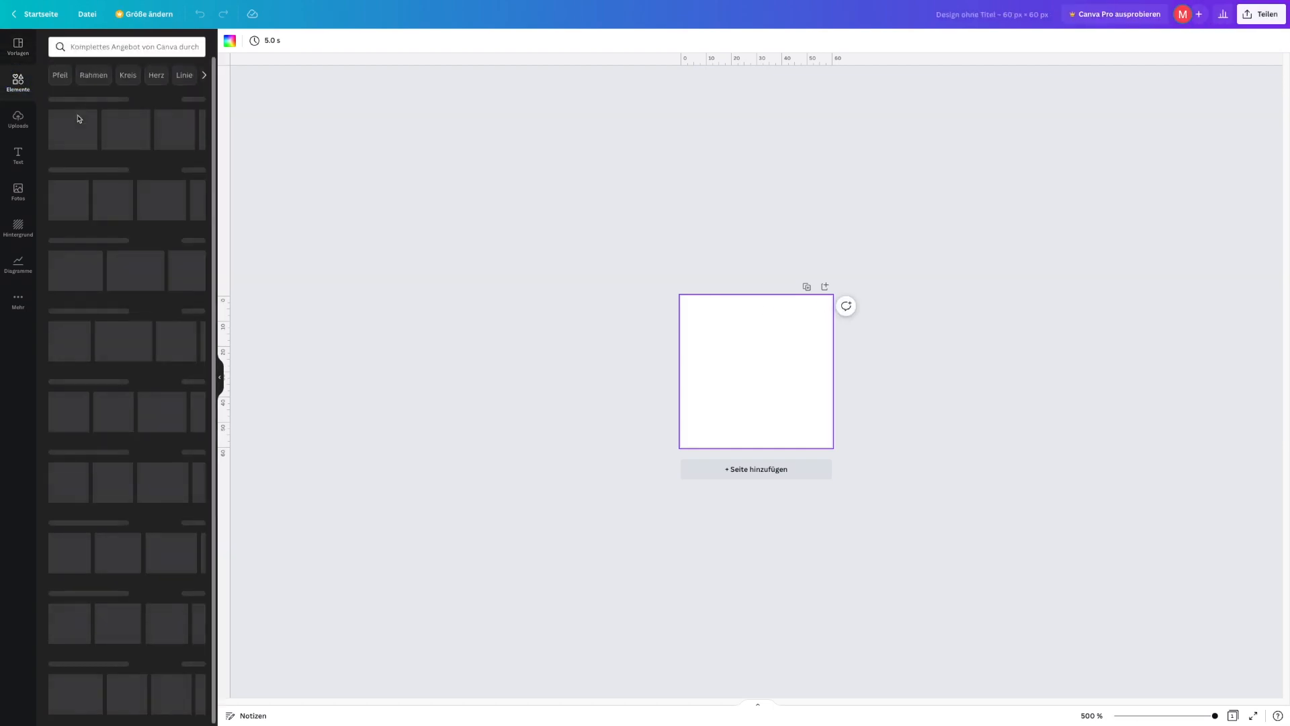
{"action": "left_click_drag", "start_coordinate": [76, 126], "coordinate": [879, 472]}
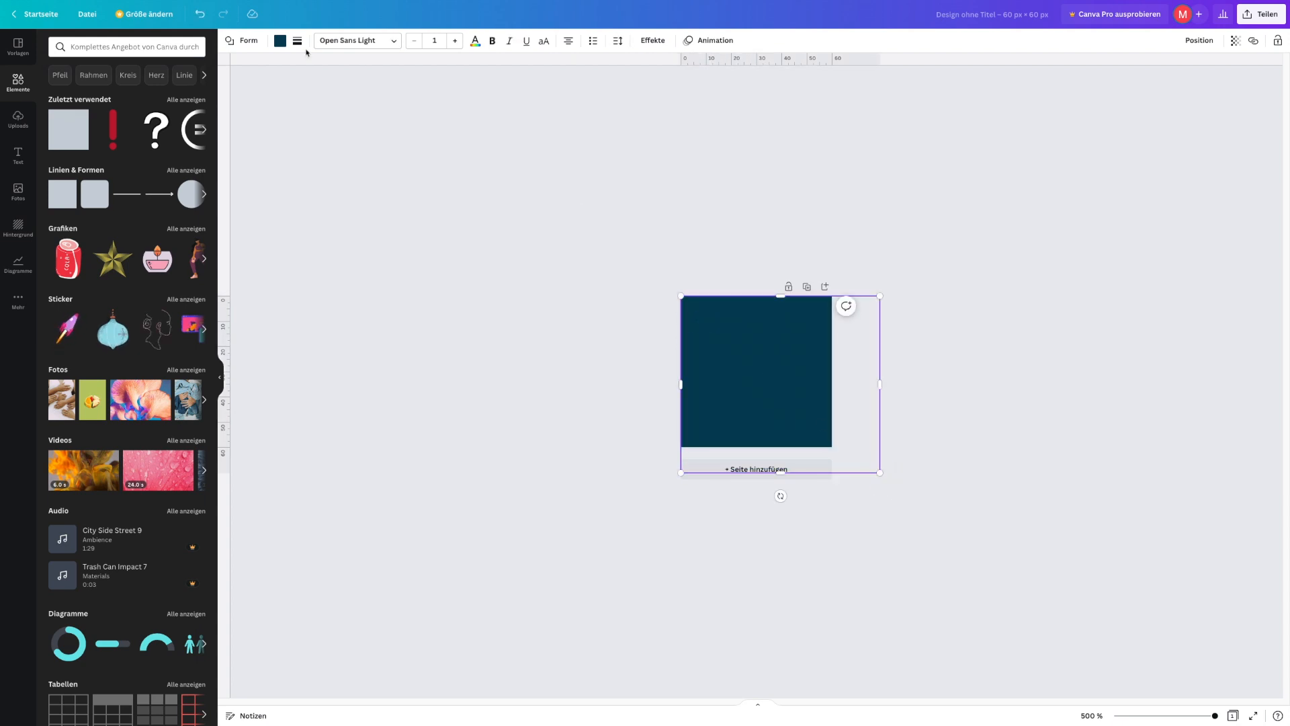
Make the square white and download the design as a 60 × 60 px PNG
{"action": "left_click", "coordinate": [280, 40]}
{"action": "left_click", "coordinate": [138, 96]}
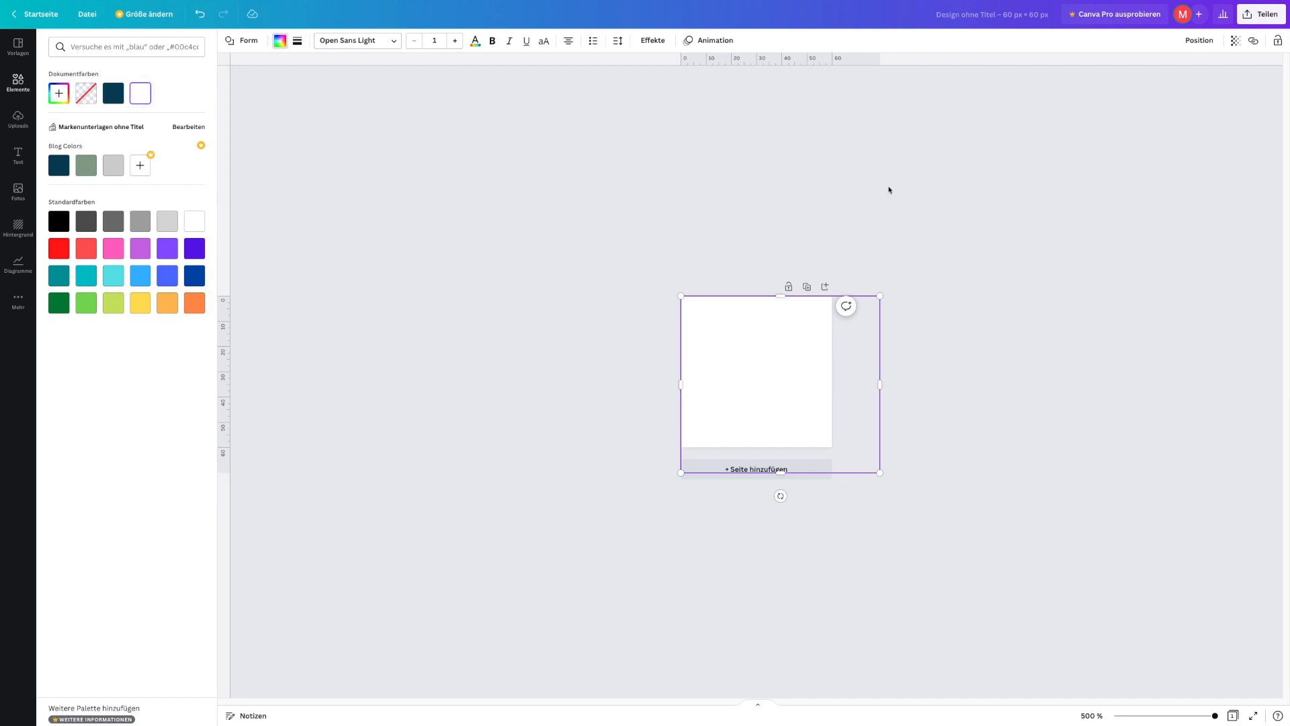
{"action": "left_click", "coordinate": [904, 177]}
{"action": "left_click", "coordinate": [1261, 14]}
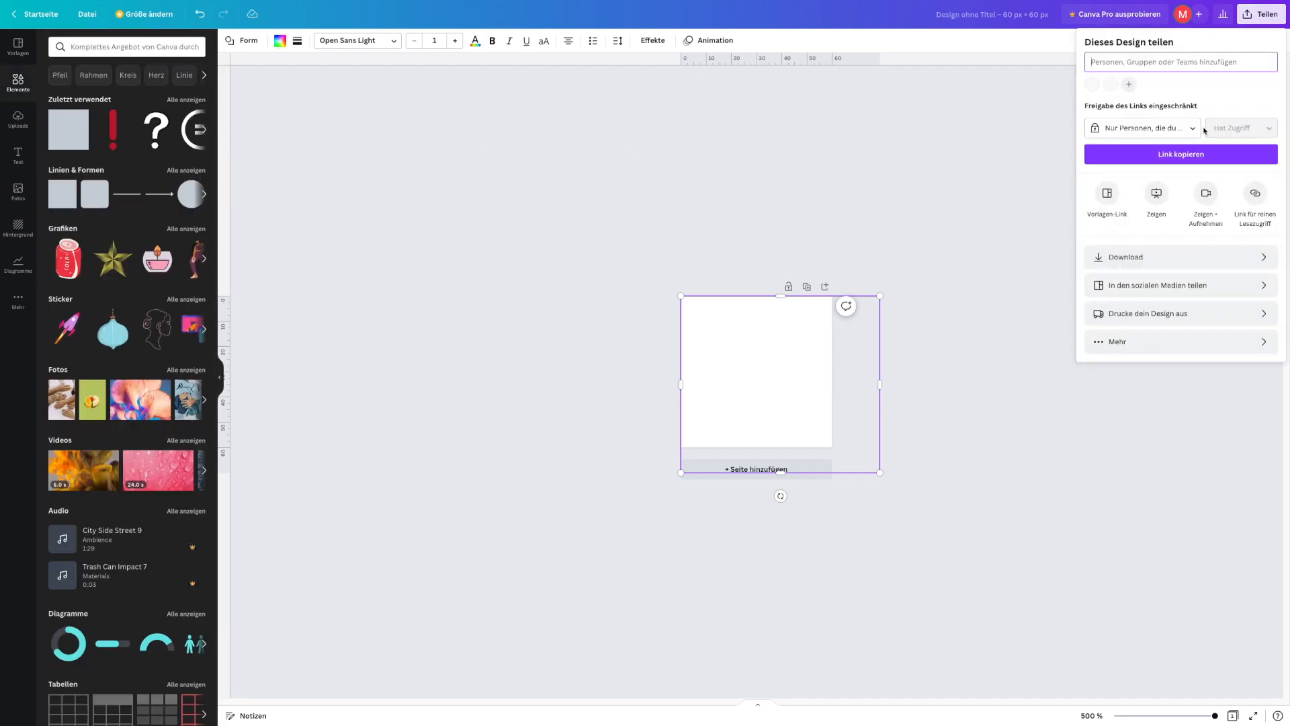
{"action": "left_click", "coordinate": [1180, 254]}
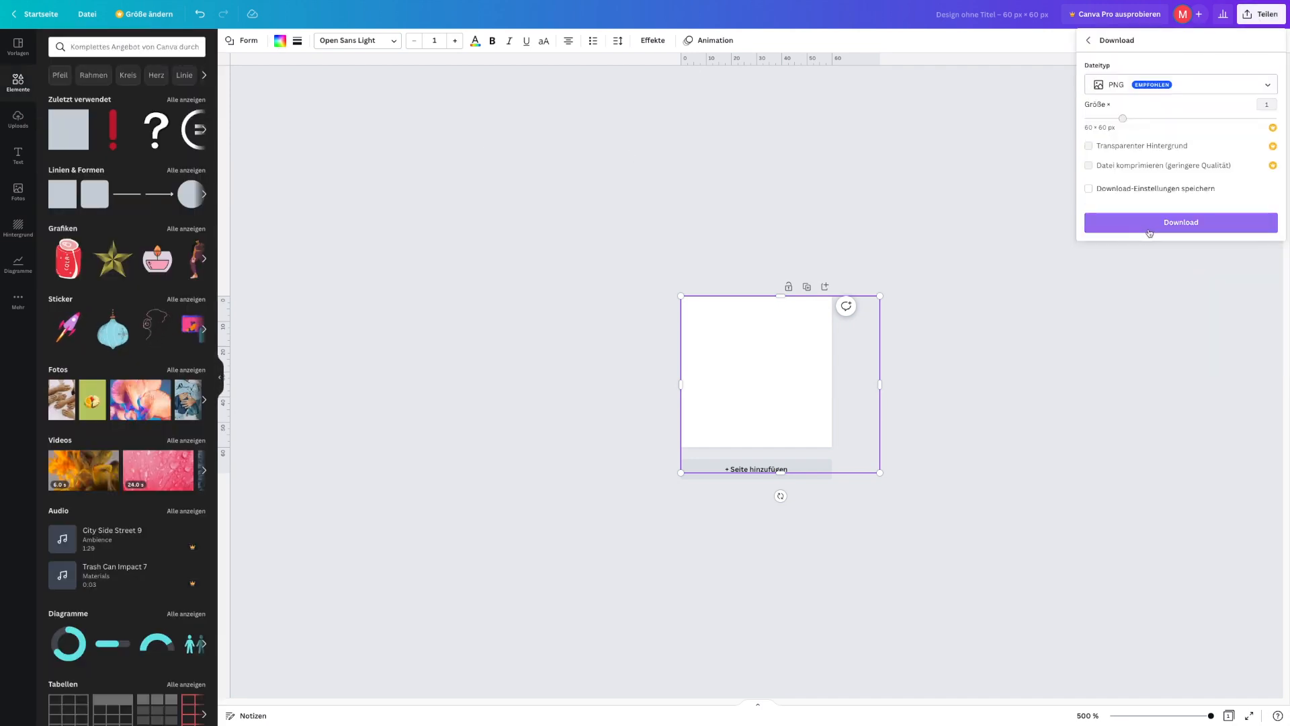
{"action": "left_click", "coordinate": [1147, 226]}
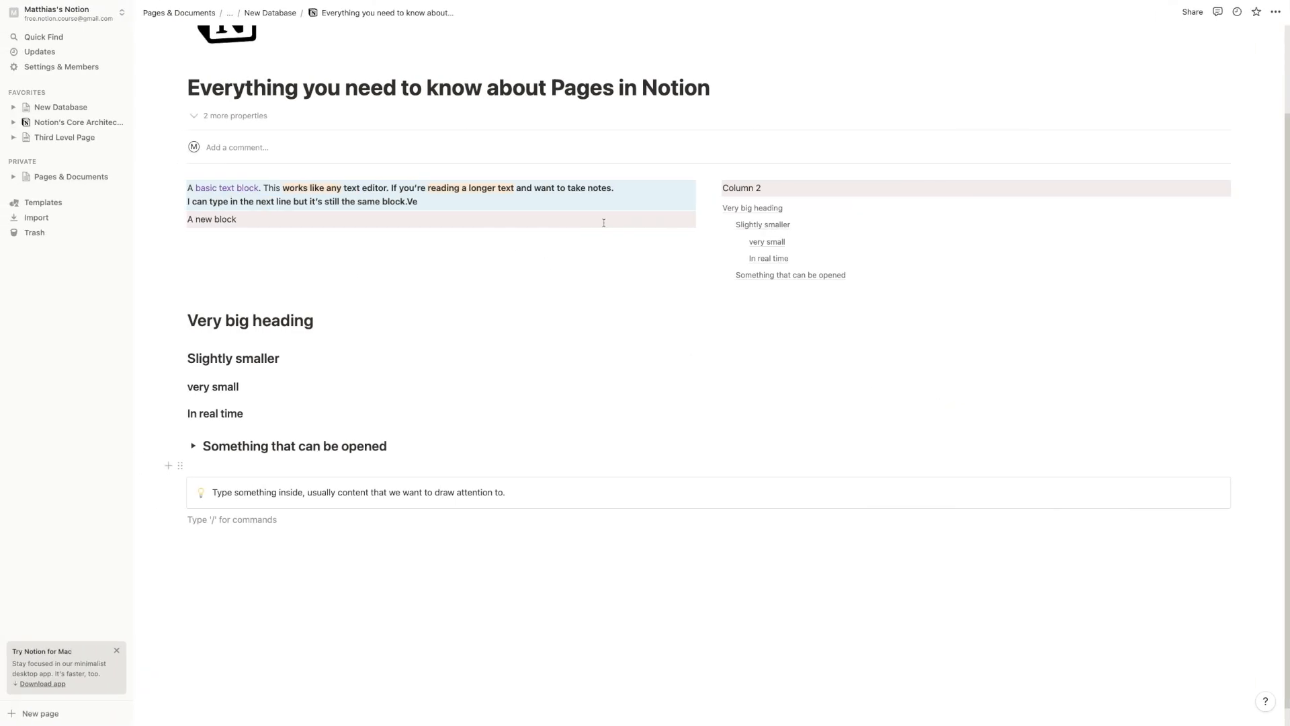
Upload Design ohne Titel (2).png from Downloads as the callout's custom icon
{"action": "left_click", "coordinate": [200, 492]}
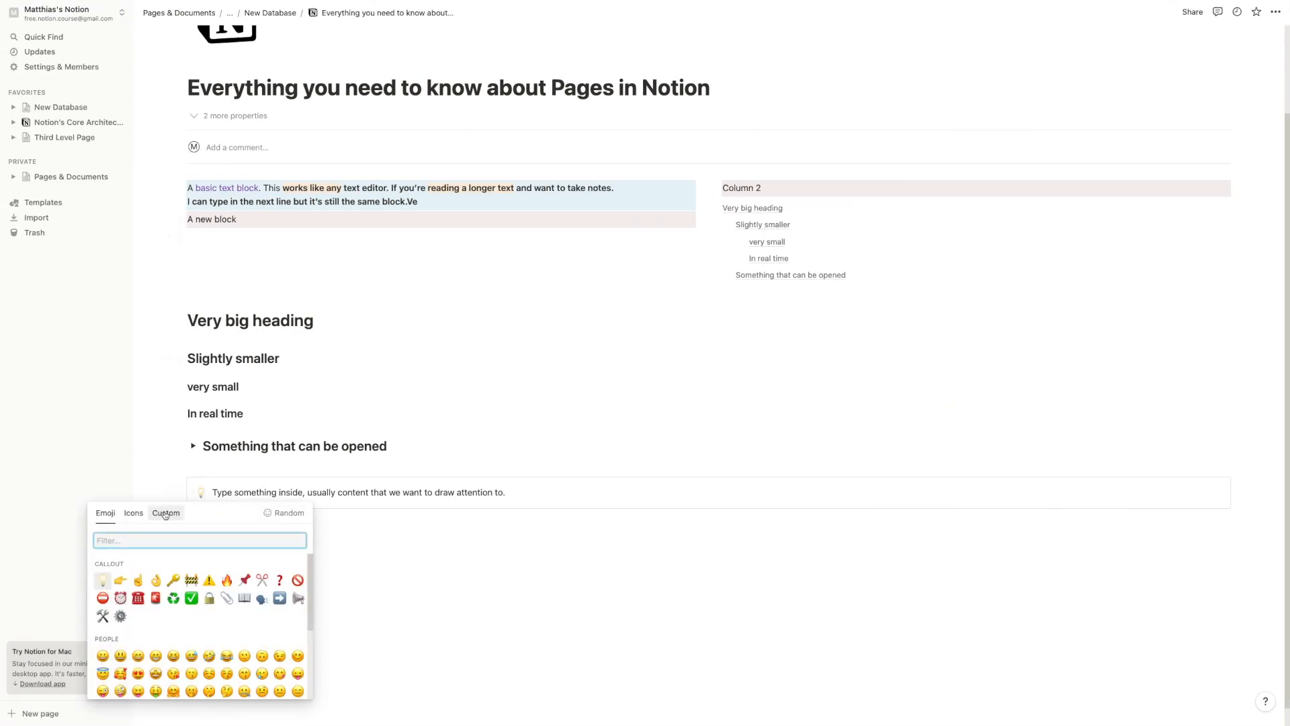
{"action": "left_click", "coordinate": [168, 515]}
{"action": "left_click", "coordinate": [195, 569]}
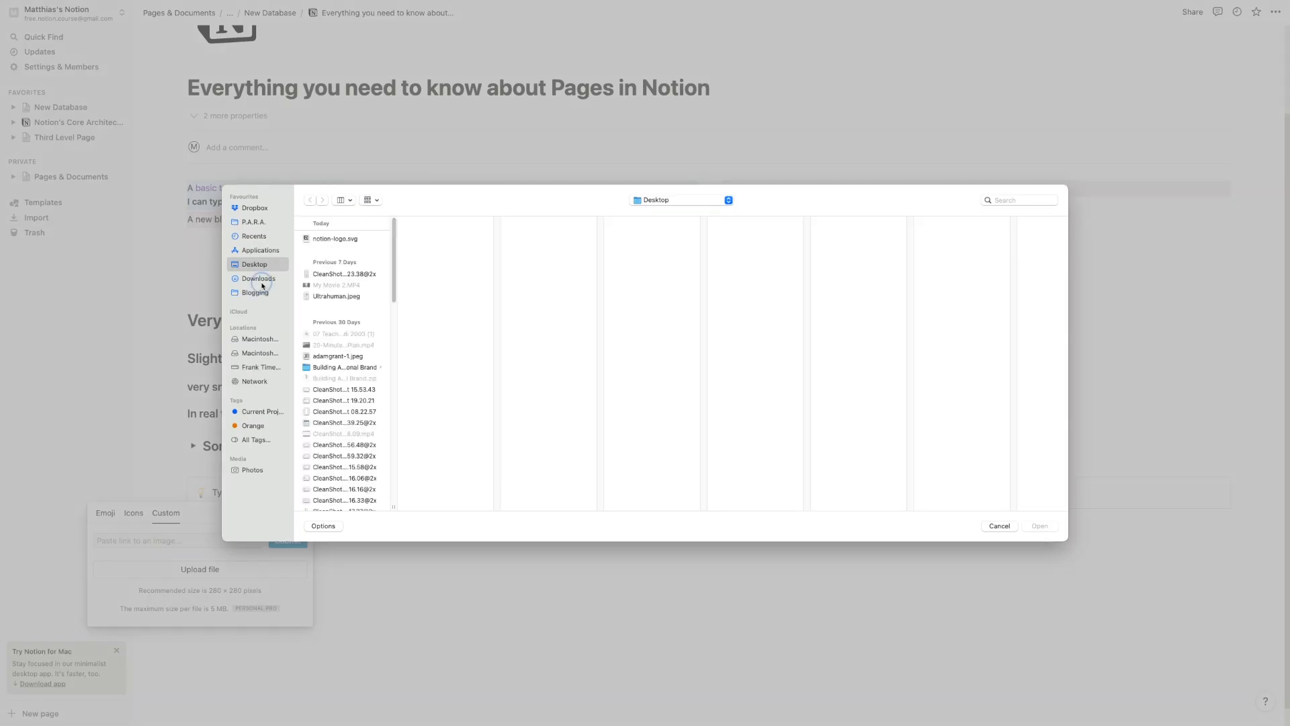
{"action": "left_click", "coordinate": [259, 278]}
{"action": "left_click", "coordinate": [336, 239]}
{"action": "left_click", "coordinate": [1040, 526]}
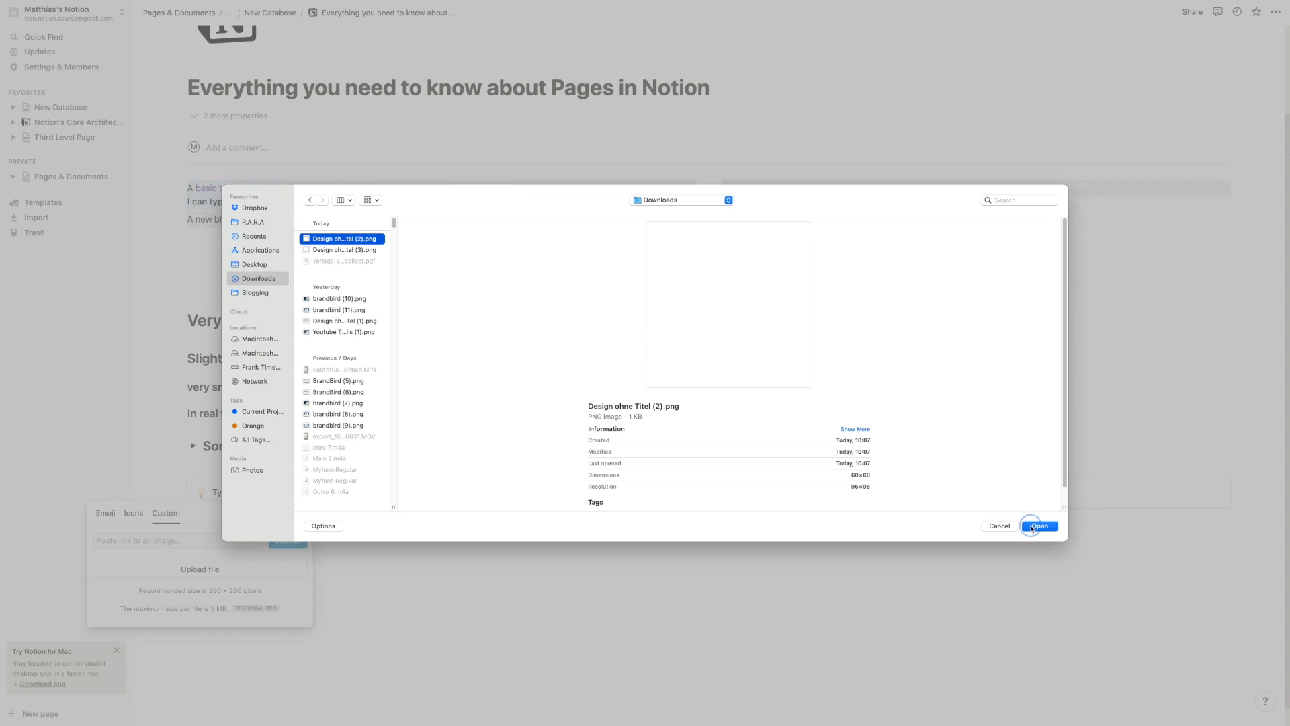
{"action": "left_click", "coordinate": [404, 572]}
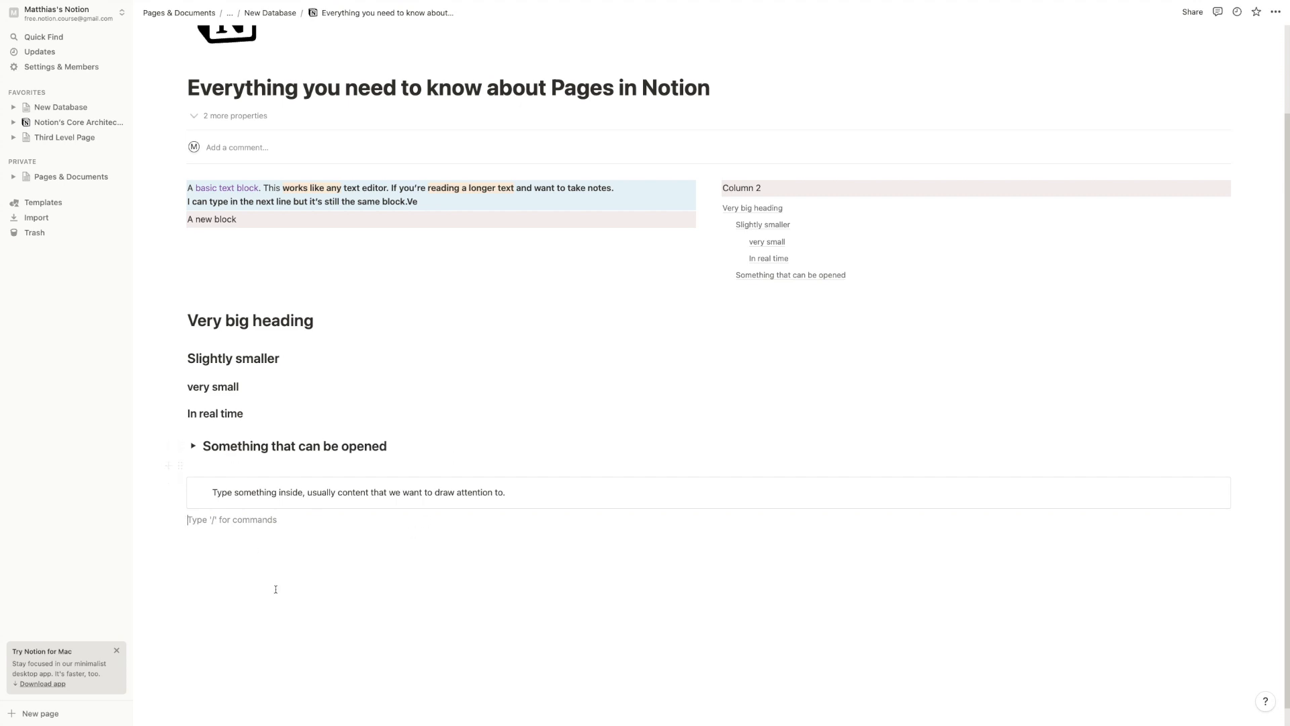
Start a new line below the callout and select words in its text
{"action": "left_click", "coordinate": [527, 500]}
{"action": "key", "text": "Return"}
{"action": "left_click", "coordinate": [169, 485]}
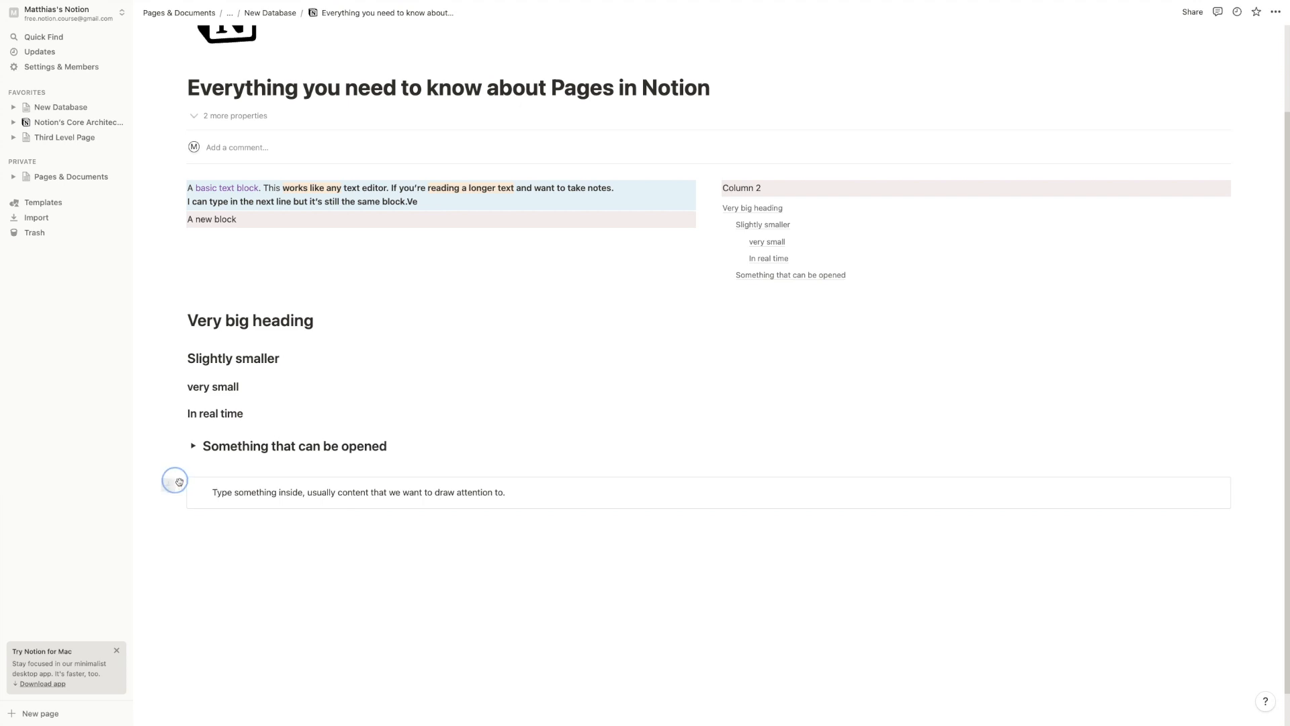
{"action": "double_click", "coordinate": [393, 493]}
{"action": "double_click", "coordinate": [277, 493]}
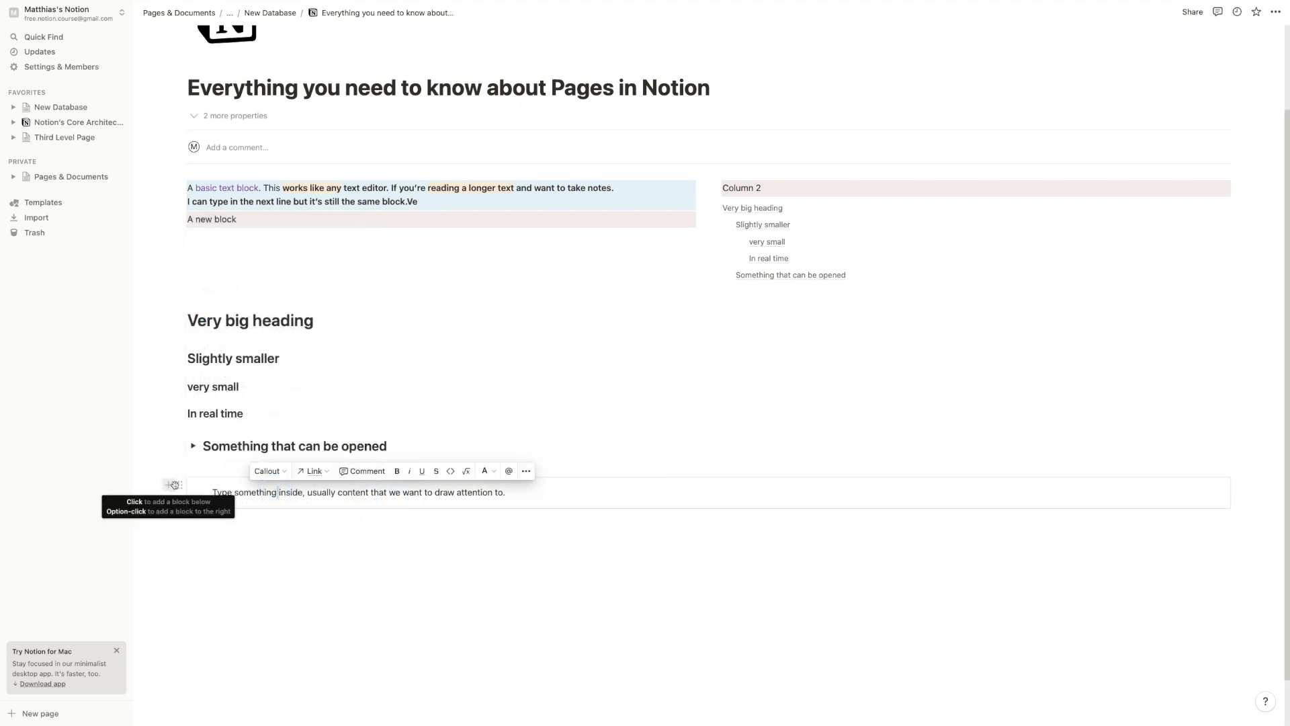
Convert the callout into a heading, then turn it back into a callout
{"action": "left_click", "coordinate": [179, 484]}
{"action": "mouse_move", "coordinate": [141, 450]}
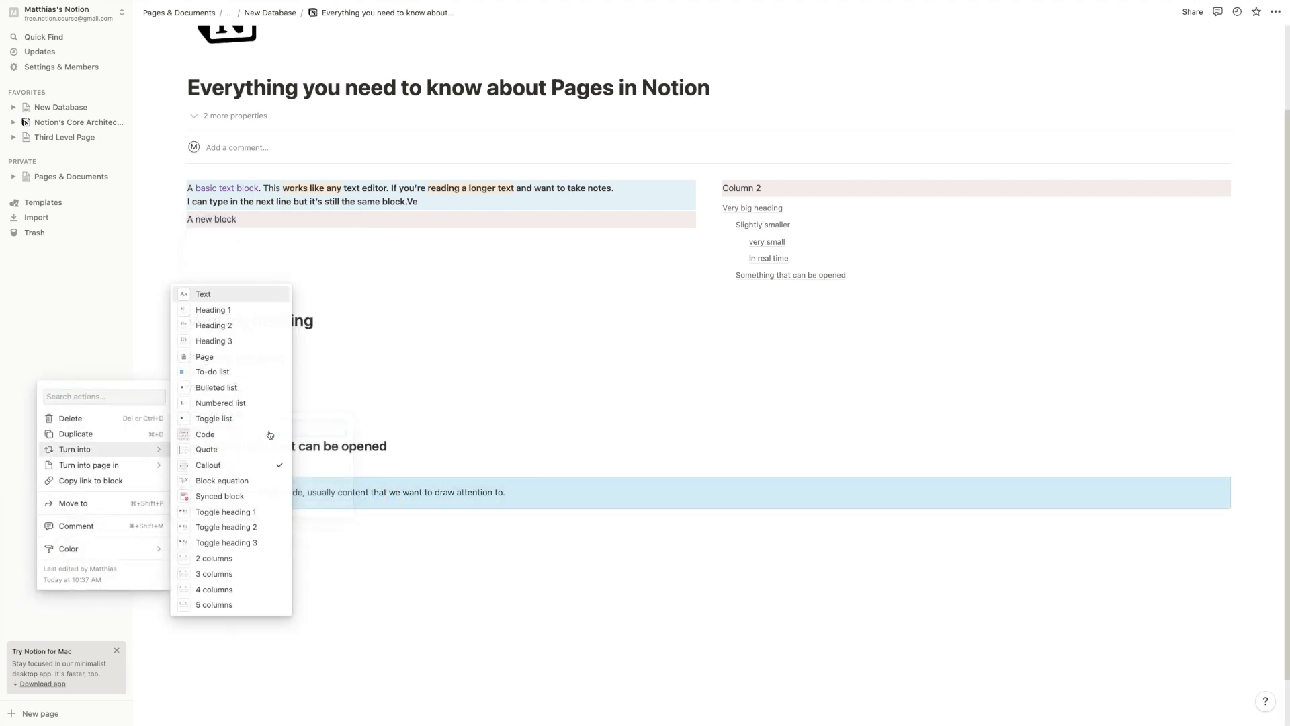
{"action": "left_click", "coordinate": [250, 338]}
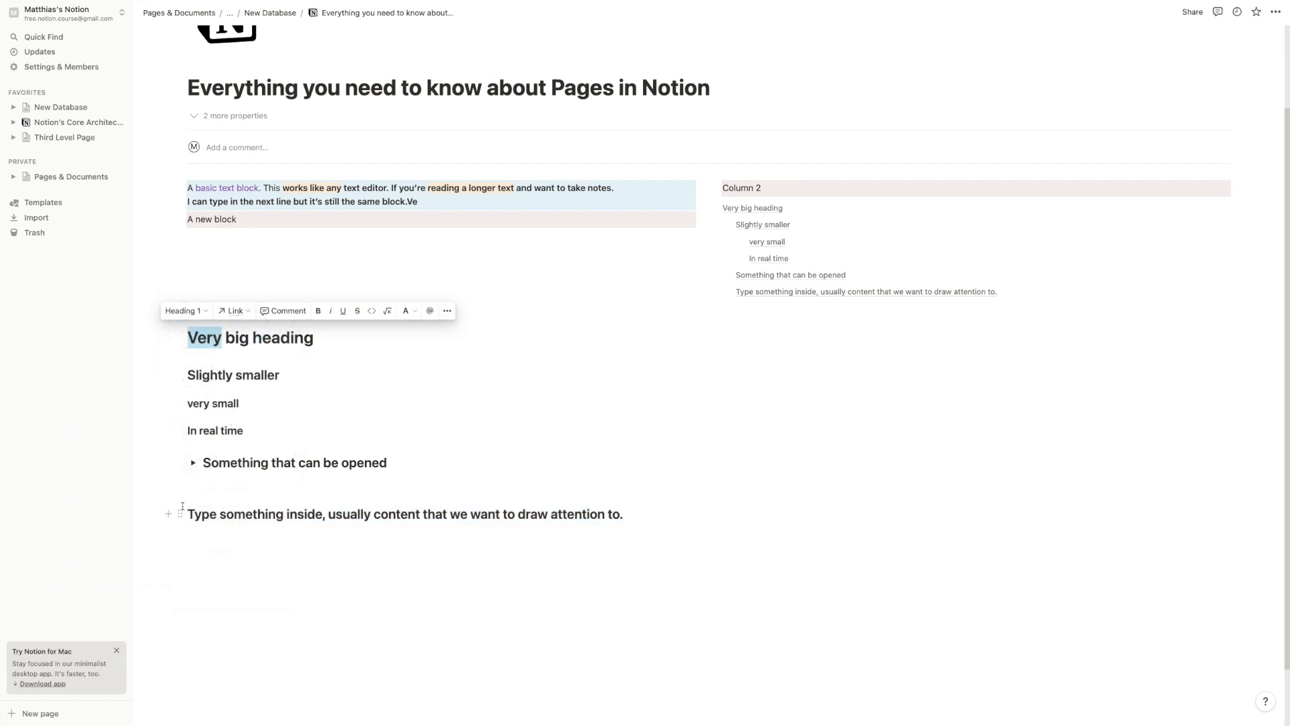
{"action": "left_click", "coordinate": [180, 514]}
{"action": "mouse_move", "coordinate": [135, 577]}
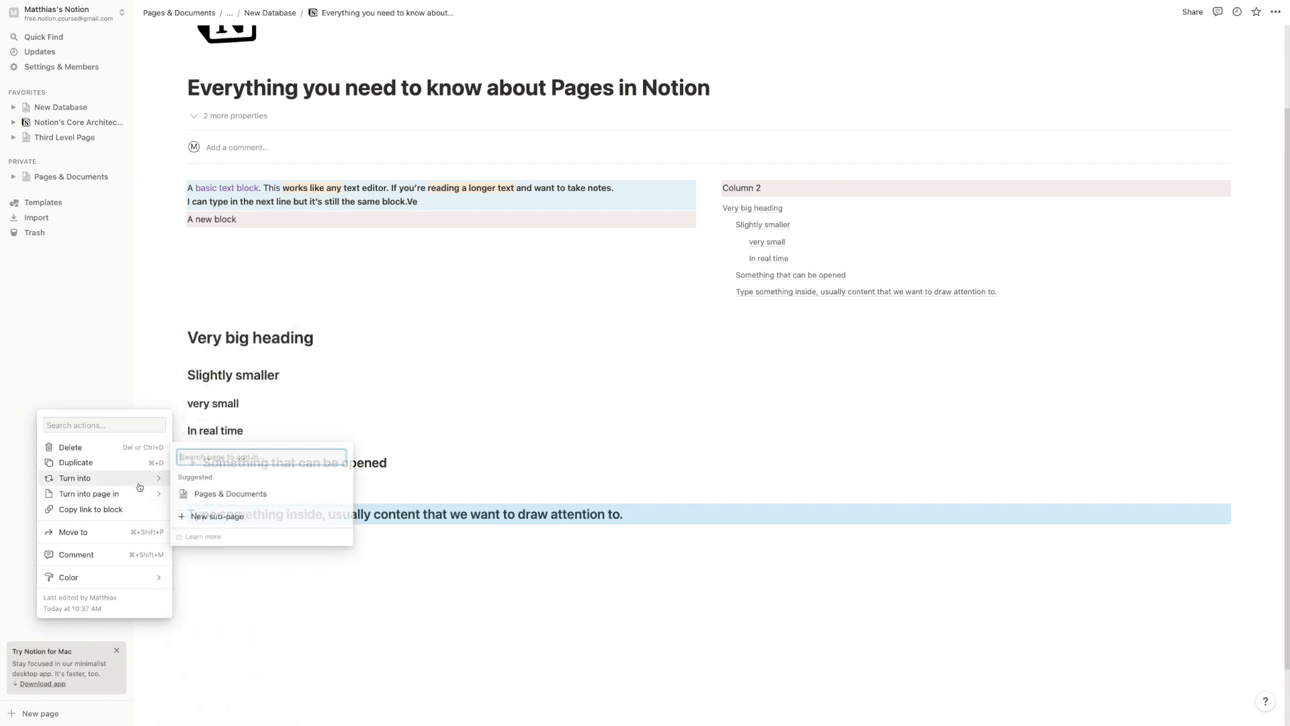
{"action": "mouse_move", "coordinate": [145, 478]}
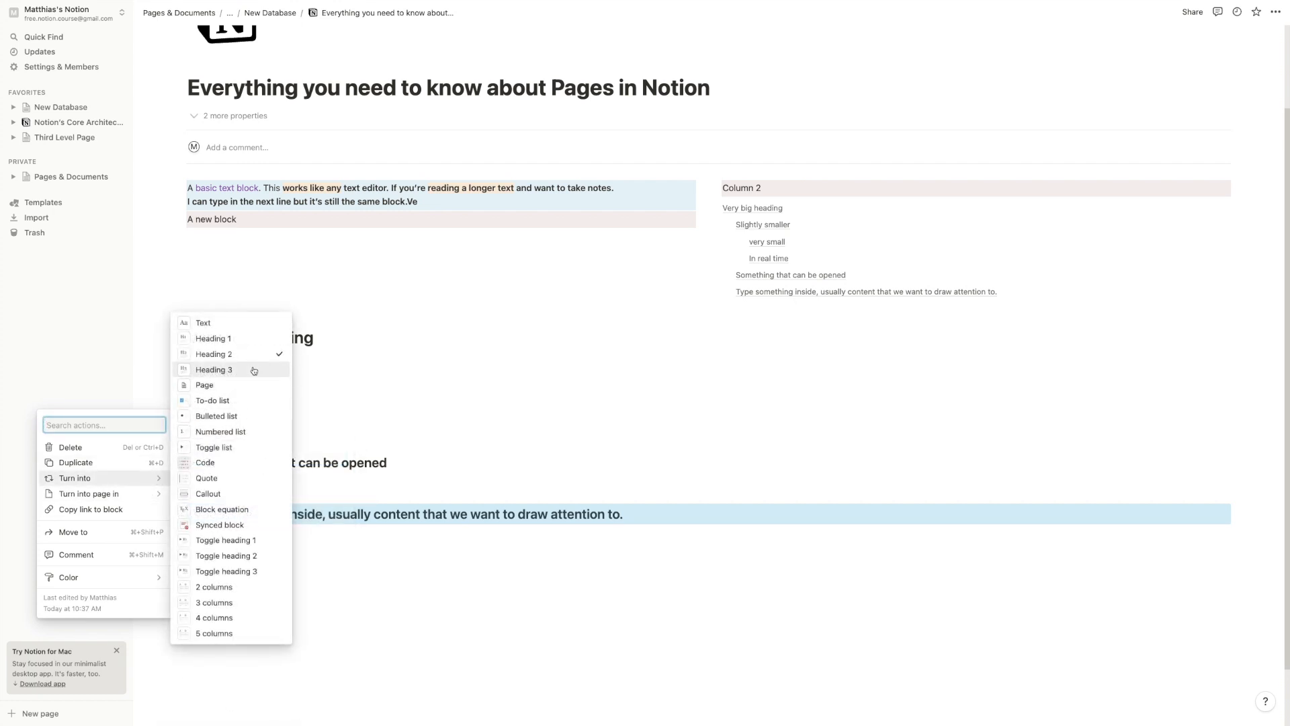
{"action": "left_click", "coordinate": [221, 493]}
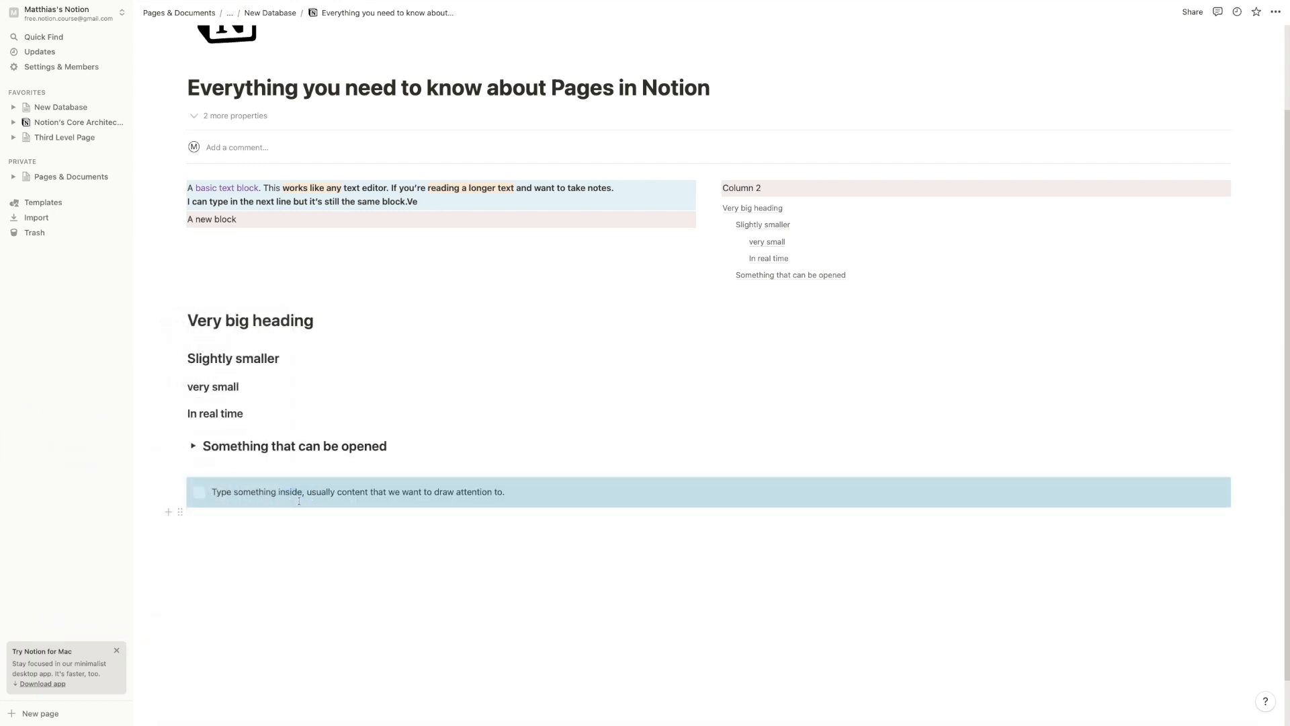
{"action": "left_click", "coordinate": [304, 530]}
{"action": "left_click_drag", "start_coordinate": [240, 495], "coordinate": [479, 493]}
Move an empty block into the callout and make it Heading 1 'Heading inside the callout'
{"action": "left_click", "coordinate": [216, 537]}
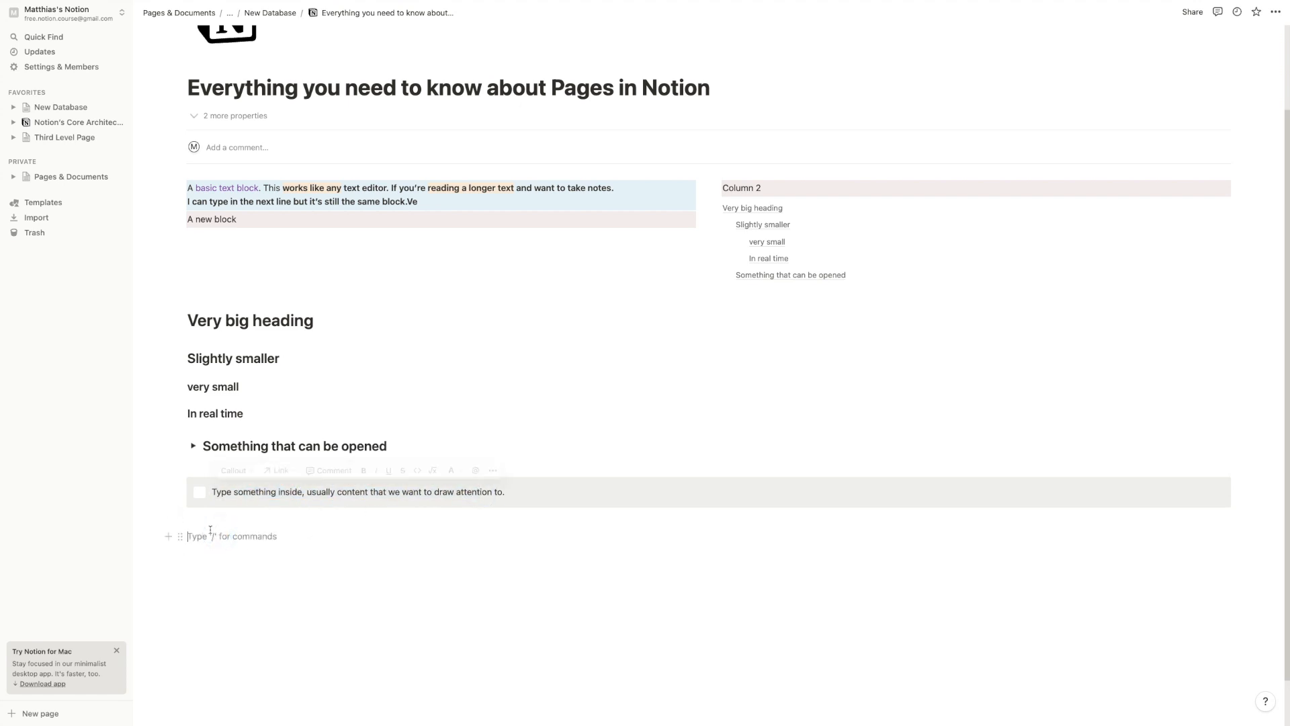
{"action": "left_click_drag", "start_coordinate": [179, 536], "coordinate": [226, 504]}
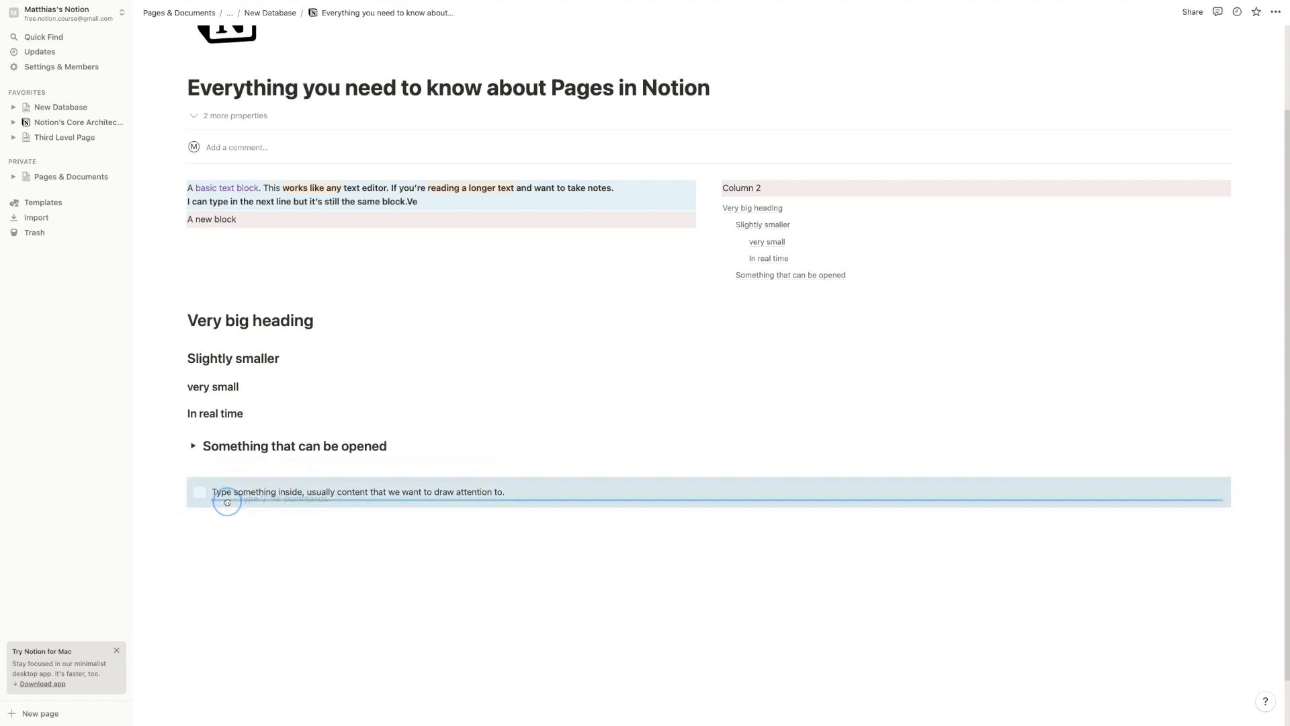
{"action": "type", "text": "/h1"}
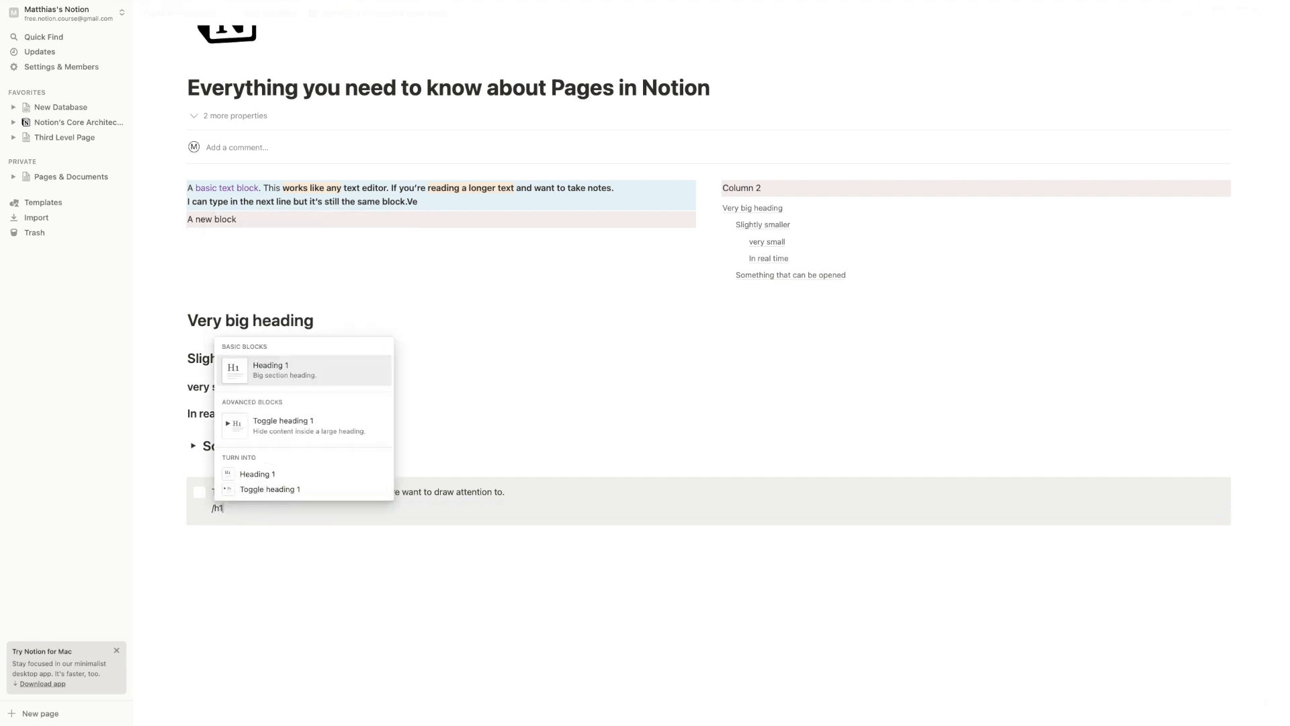
{"action": "key", "text": "Return"}
{"action": "type", "text": "Heading inside the callout"}
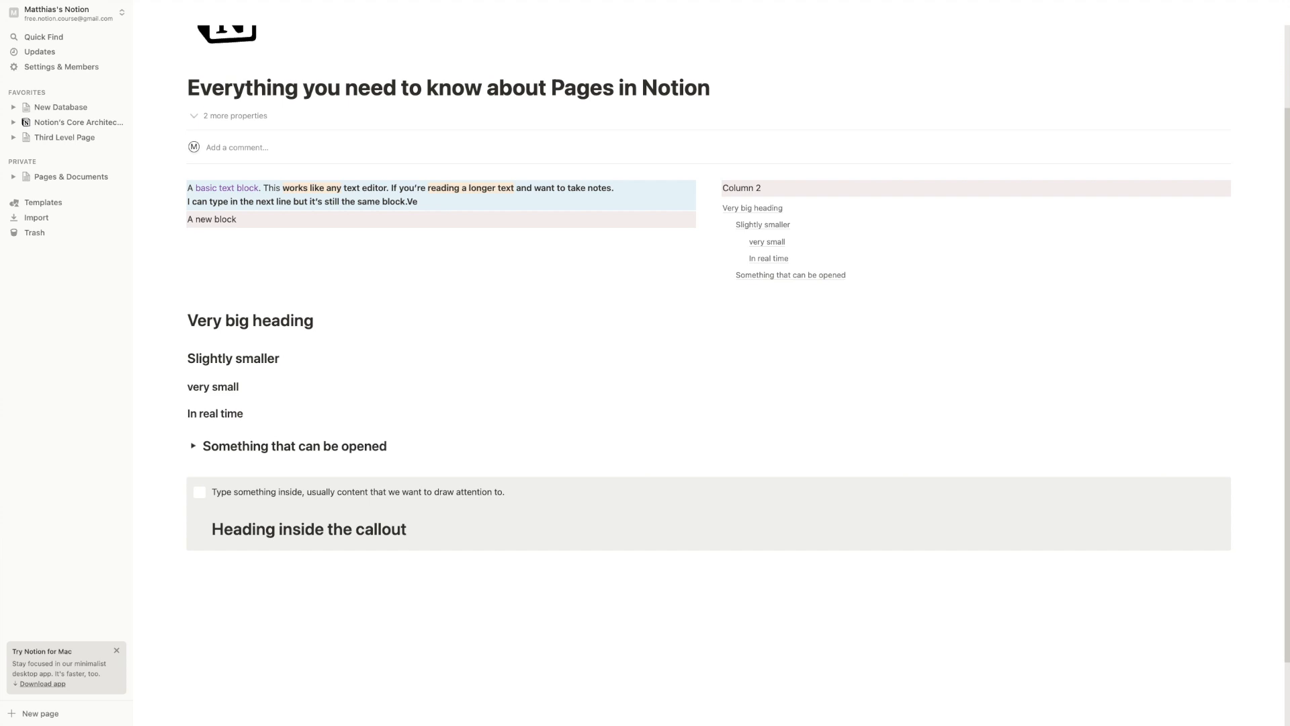
{"action": "key", "text": "Return"}
Clear the callout's first line, reset it to Default background, and begin typing 'To'
{"action": "key", "text": "Escape"}
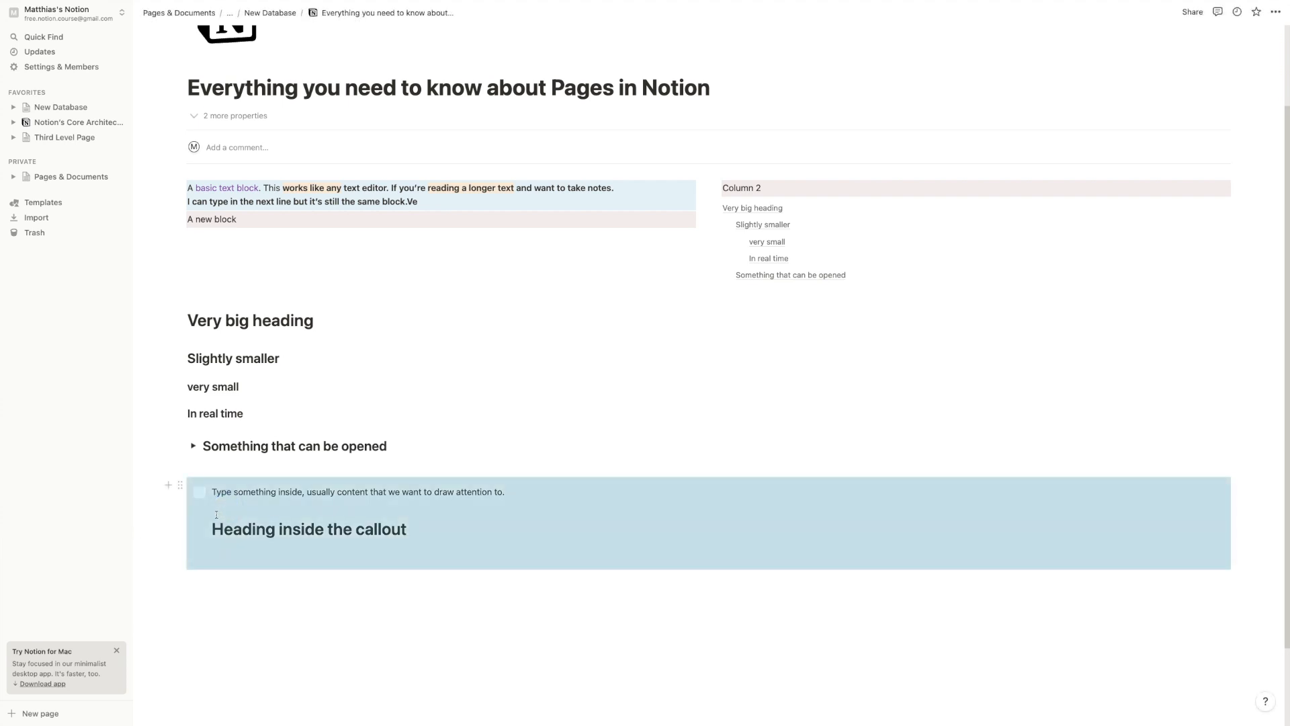
{"action": "left_click", "coordinate": [278, 492]}
{"action": "key", "text": "super+a"}
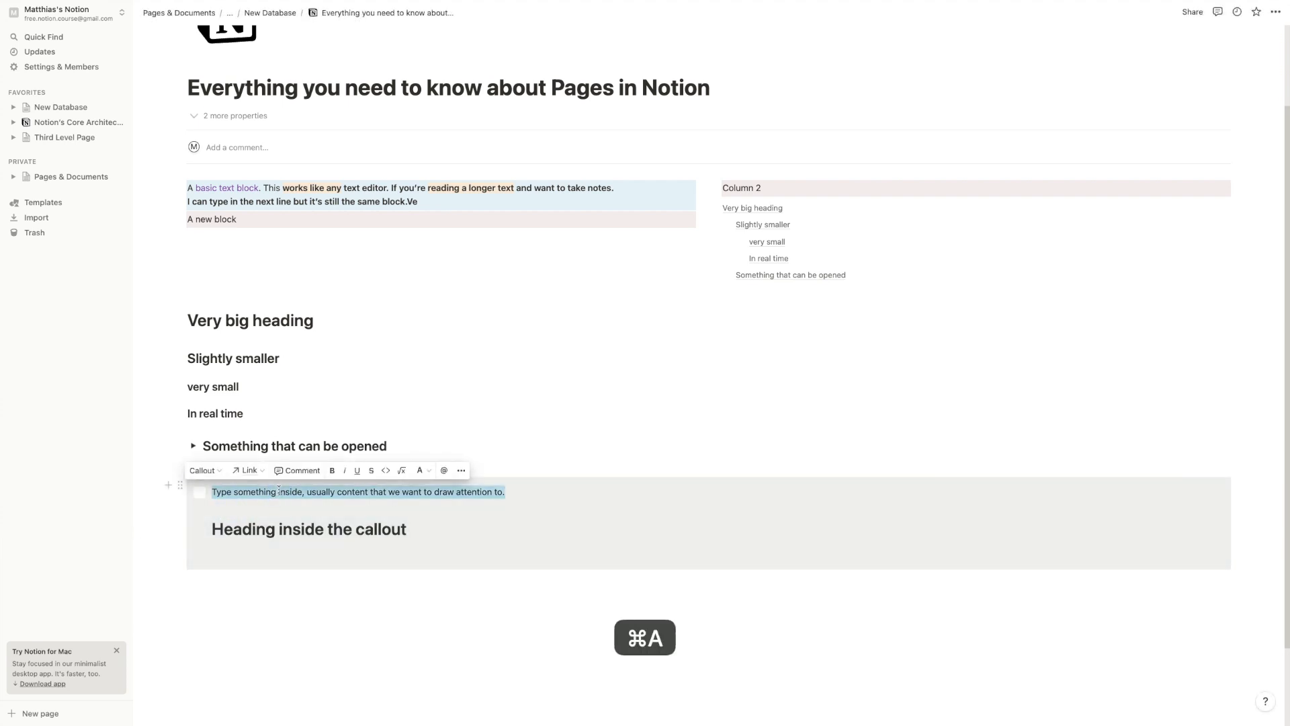
{"action": "key", "text": "BackSpace"}
{"action": "left_click", "coordinate": [288, 551]}
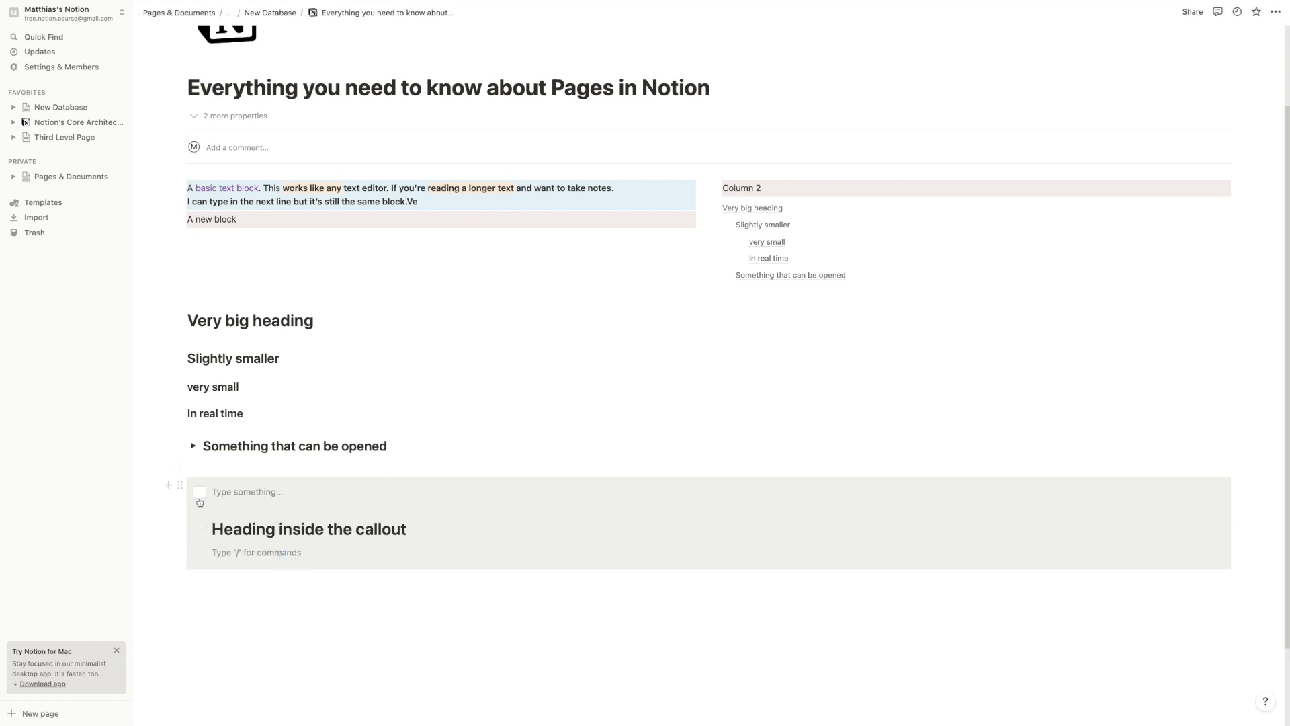
{"action": "left_click", "coordinate": [178, 484]}
{"action": "mouse_move", "coordinate": [101, 549]}
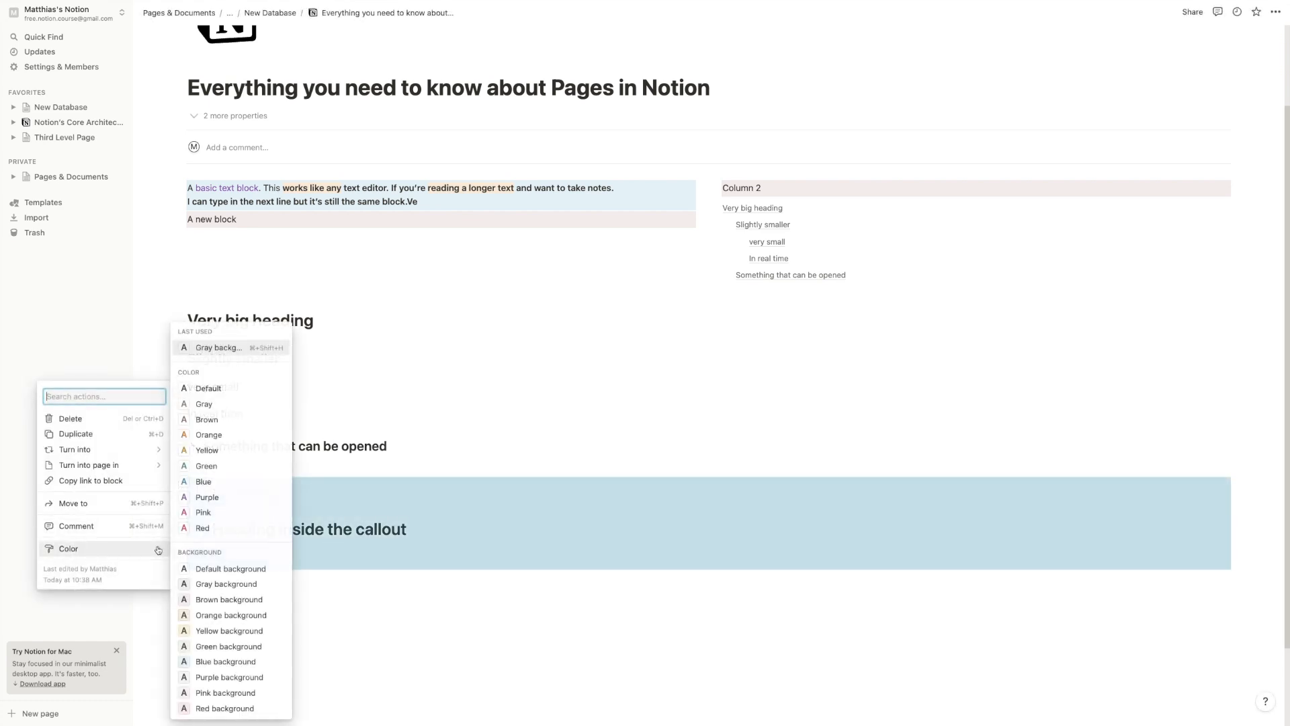
{"action": "left_click", "coordinate": [199, 570]}
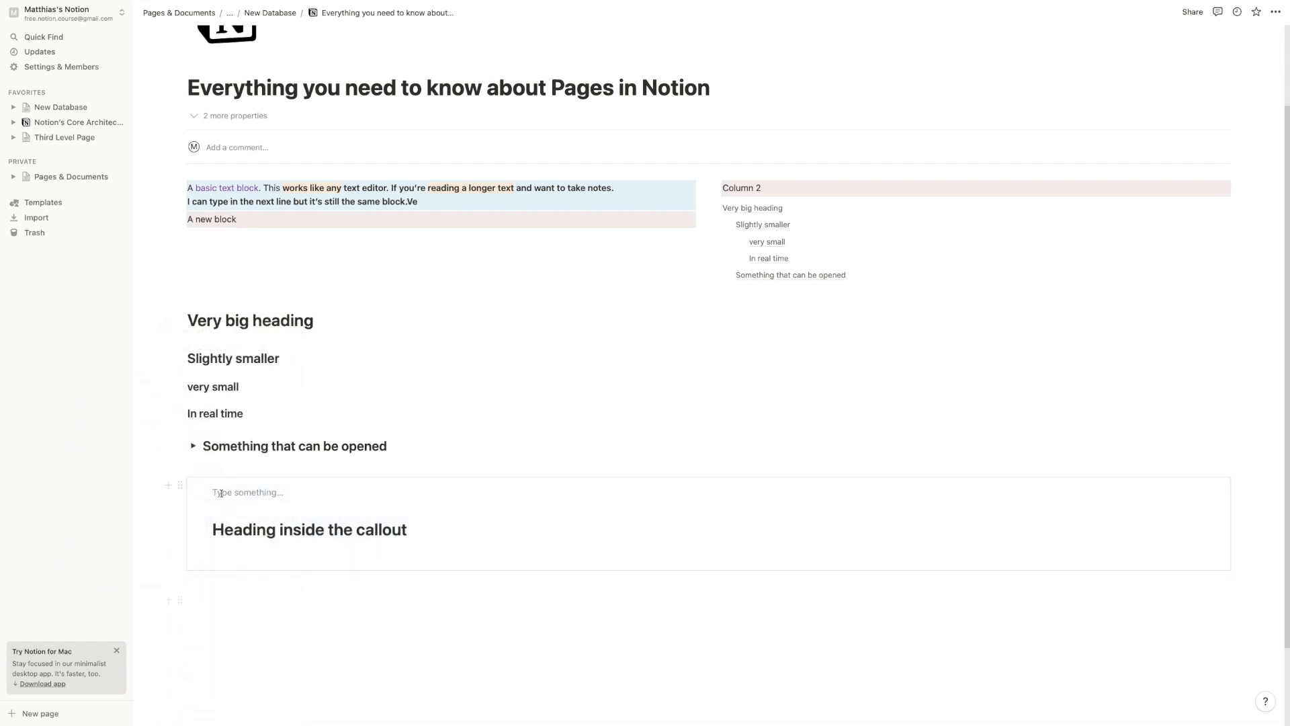
{"action": "left_click", "coordinate": [274, 486]}
{"action": "type", "text": "To remove this text section"}
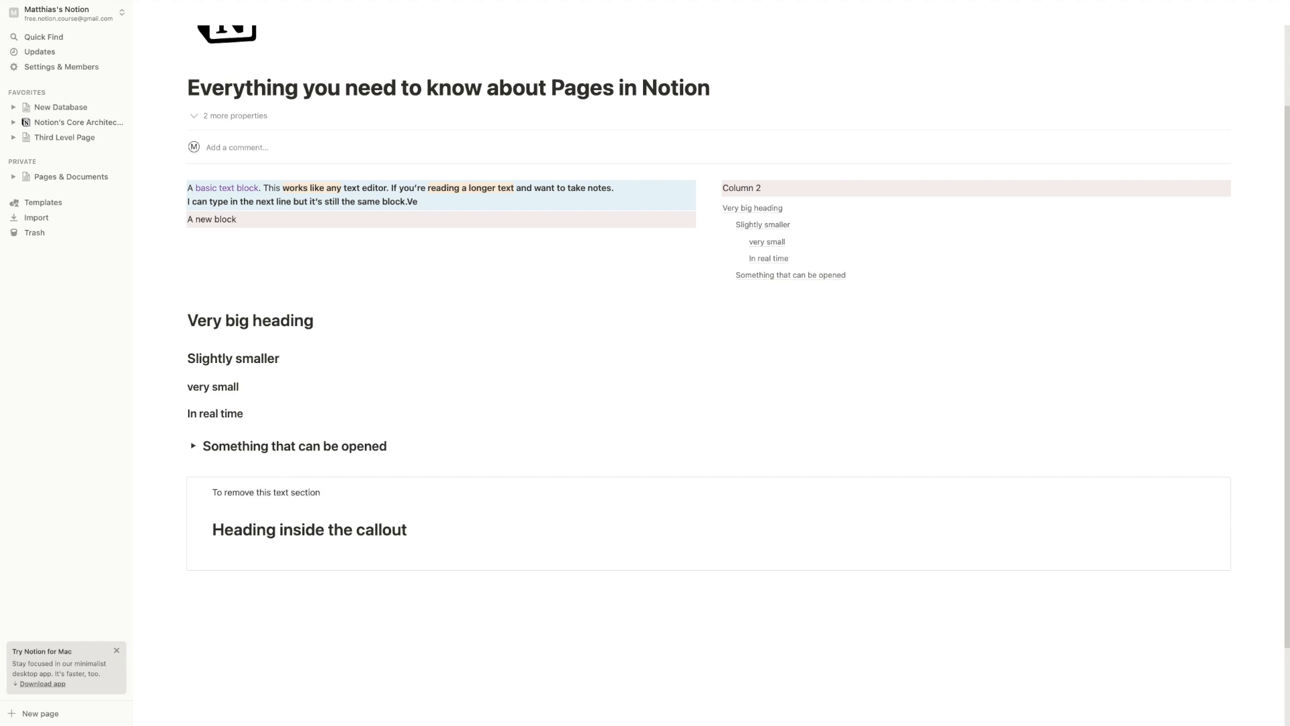
Start a bulleted list below the callout, trying Circle and Square bullets before restoring Default
{"action": "scroll", "coordinate": [250, 435], "scroll_direction": "down", "scroll_amount": 2}
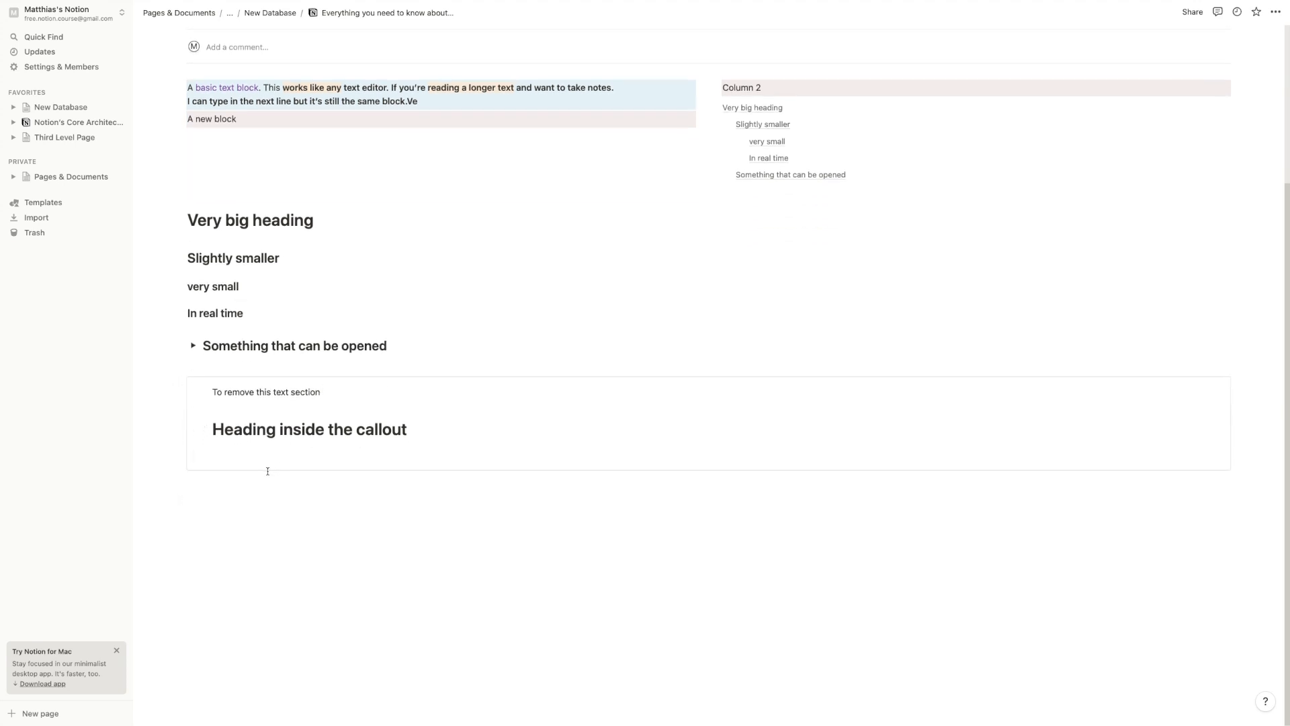
{"action": "left_click", "coordinate": [257, 506]}
{"action": "type", "text": "-"}
{"action": "left_click", "coordinate": [180, 499]}
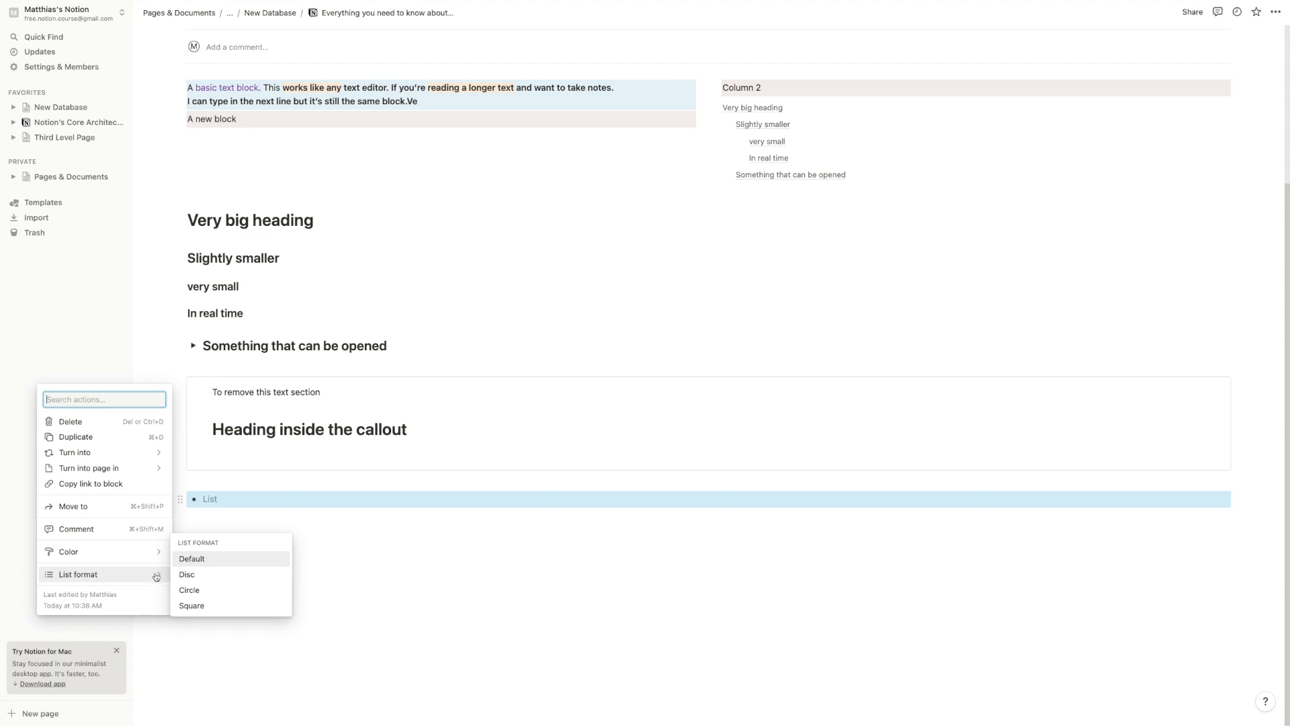
{"action": "left_click", "coordinate": [189, 589]}
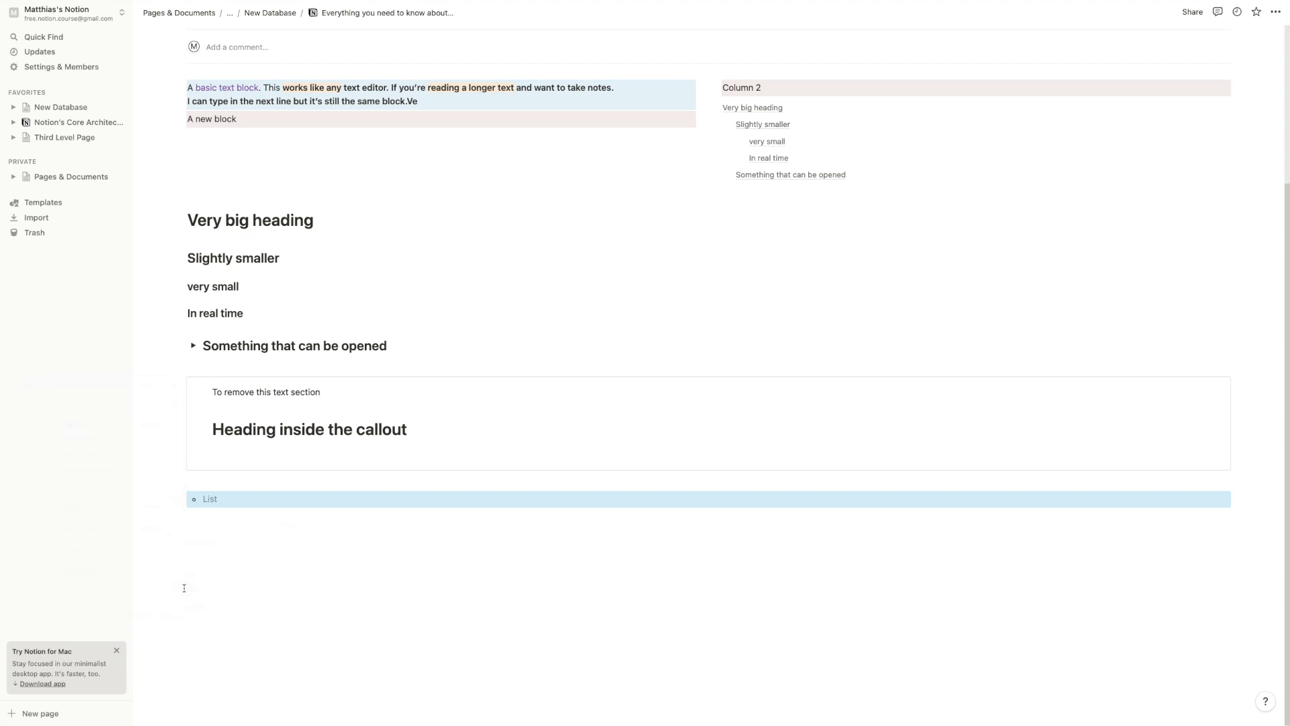
{"action": "left_click", "coordinate": [180, 499]}
{"action": "mouse_move", "coordinate": [135, 574]}
{"action": "left_click", "coordinate": [190, 605]}
{"action": "left_click", "coordinate": [180, 499]}
{"action": "mouse_move", "coordinate": [134, 574]}
{"action": "left_click", "coordinate": [202, 558]}
Type 'Main item' and nest the sub-bullet 'child items' beneath it
{"action": "type", "text": "Main item"}
{"action": "key", "text": "Return"}
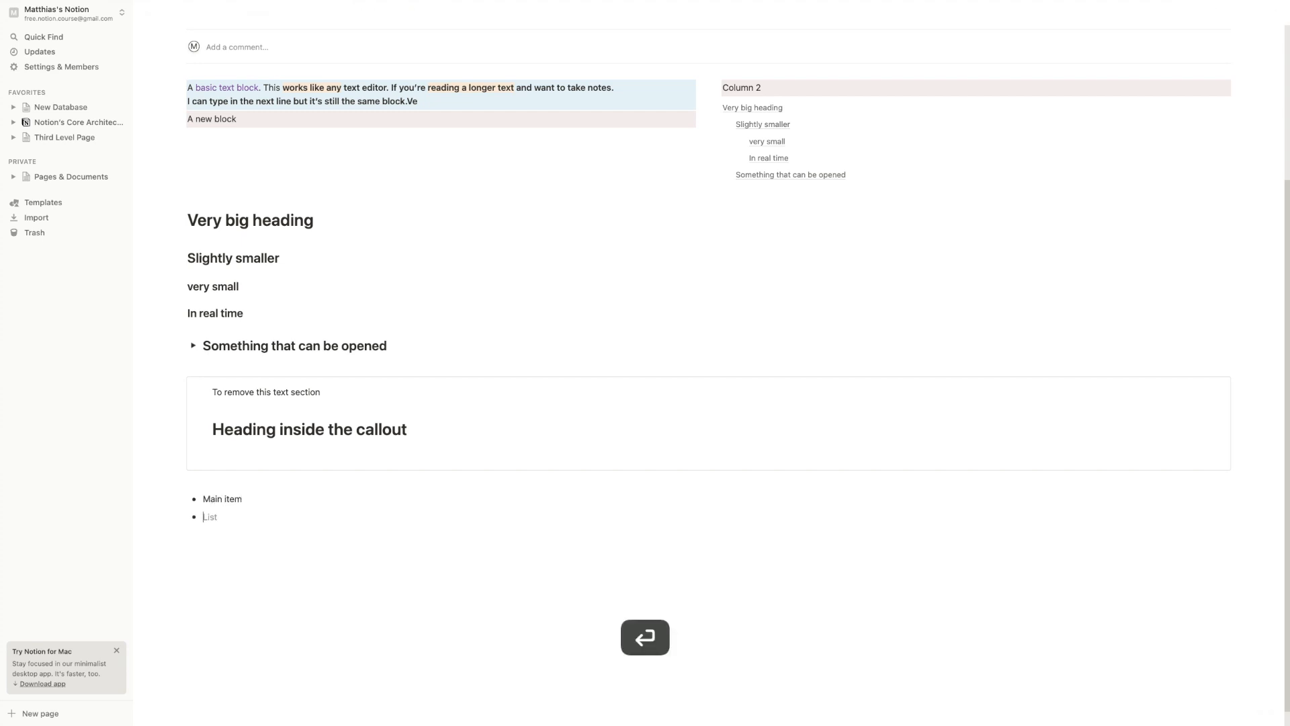
{"action": "key", "text": "Tab"}
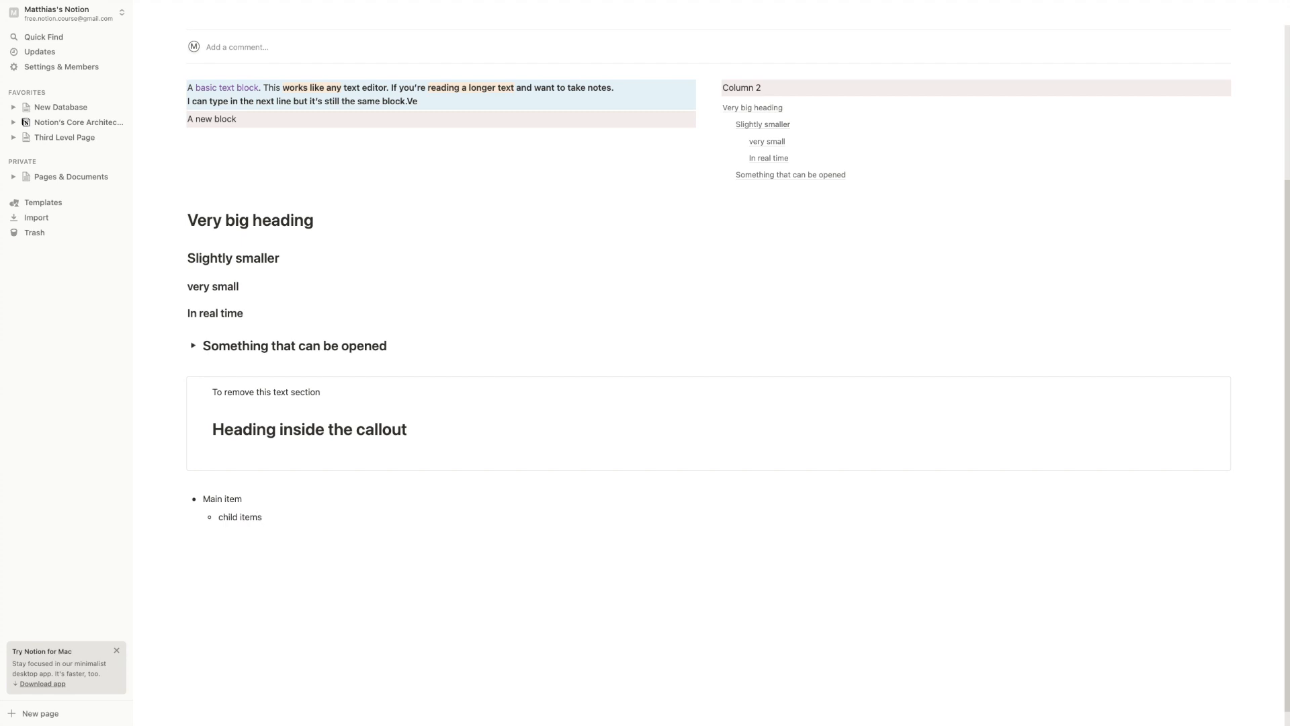
{"action": "key", "text": "Return"}
{"action": "key", "text": "Return"}
{"action": "key", "text": "Return"}
{"action": "key", "text": "Return"}
Start a numbered list after the bullets with the item '1. numbered lists'
{"action": "type", "text": "1"}
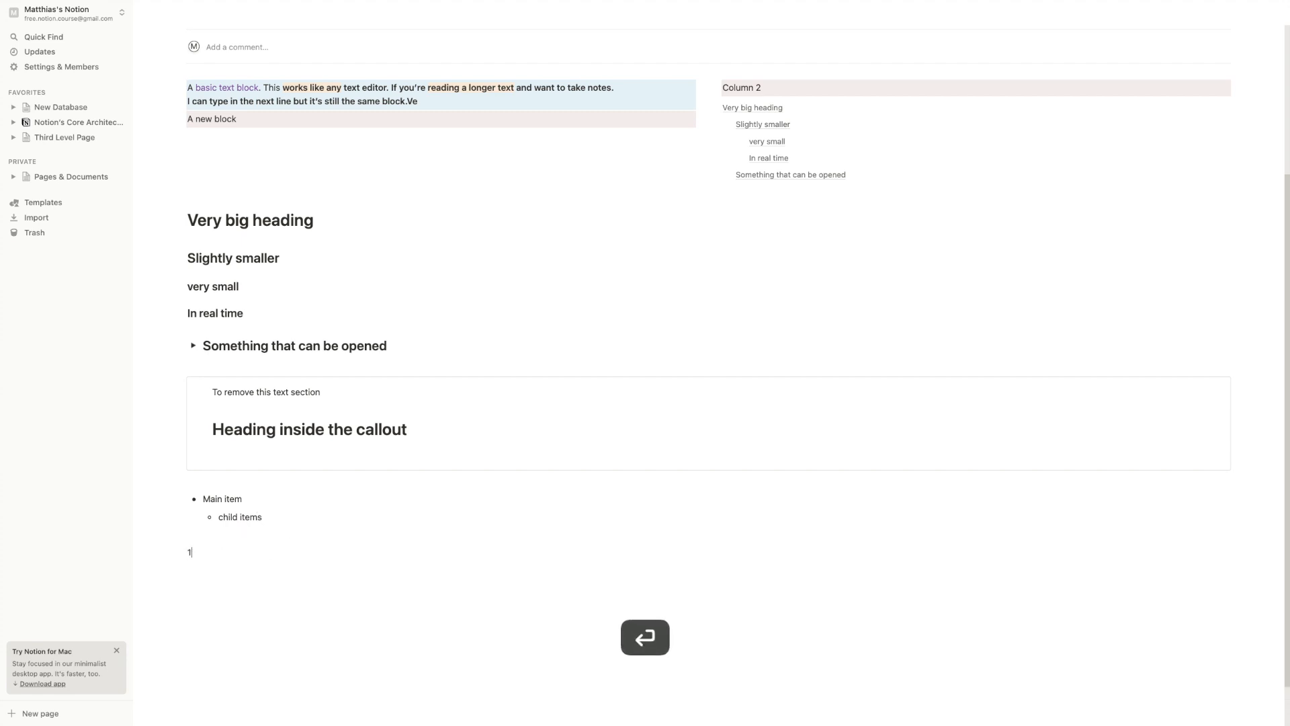
{"action": "type", "text": "."}
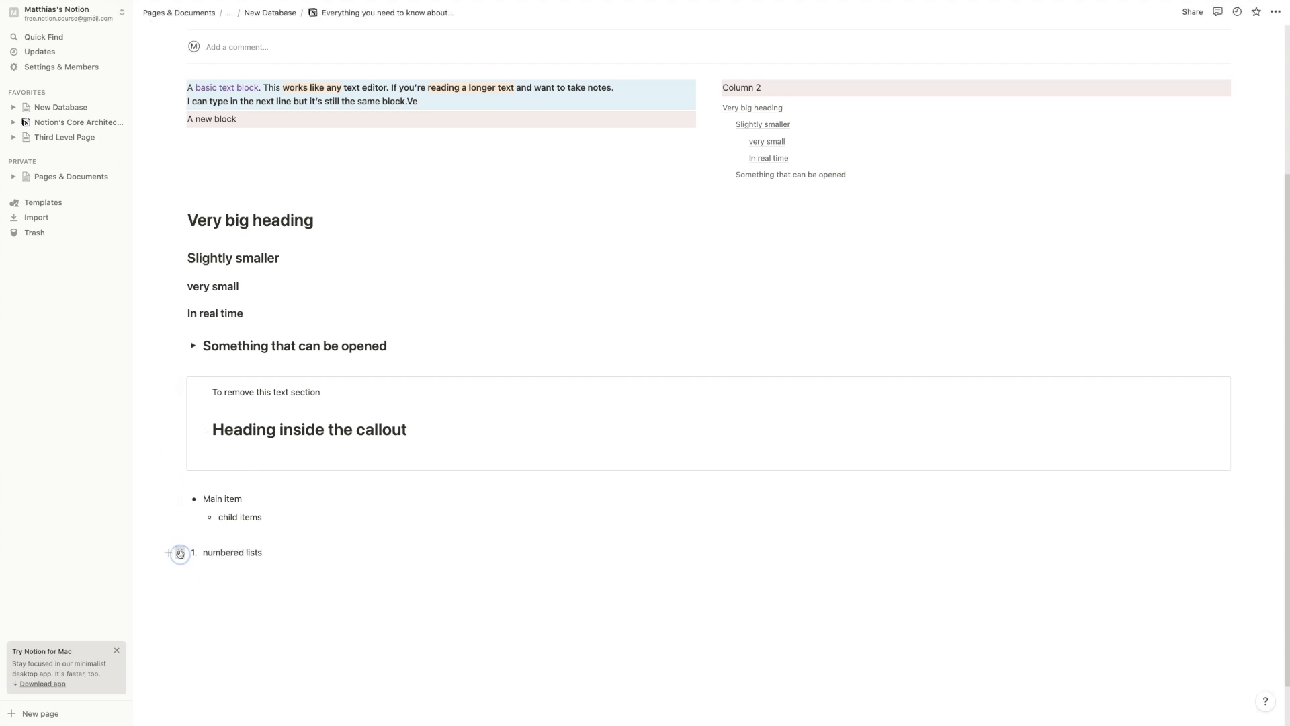
{"action": "left_click", "coordinate": [179, 553]}
{"action": "mouse_move", "coordinate": [138, 627]}
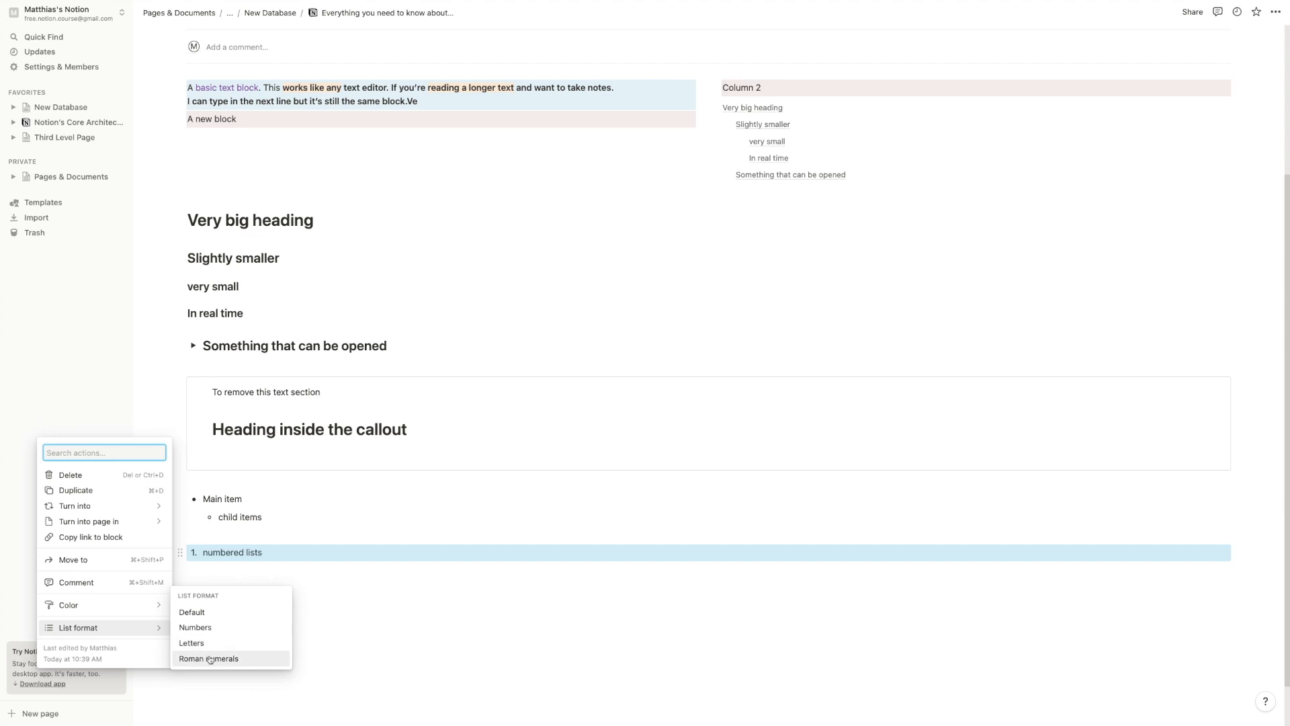
{"action": "left_click", "coordinate": [299, 553]}
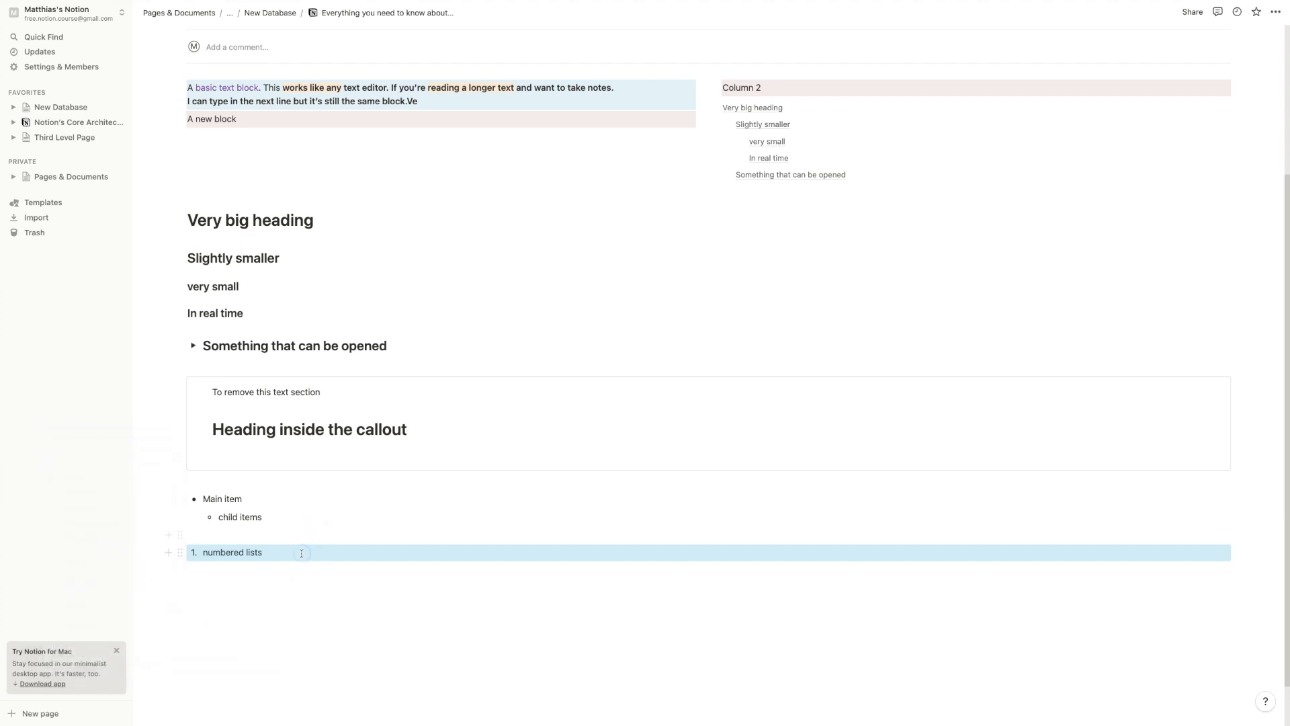
Nest a lettered sub-item 'asd' beneath it, then exit the list to a plain line
{"action": "key", "text": "Return"}
{"action": "key", "text": "Tab"}
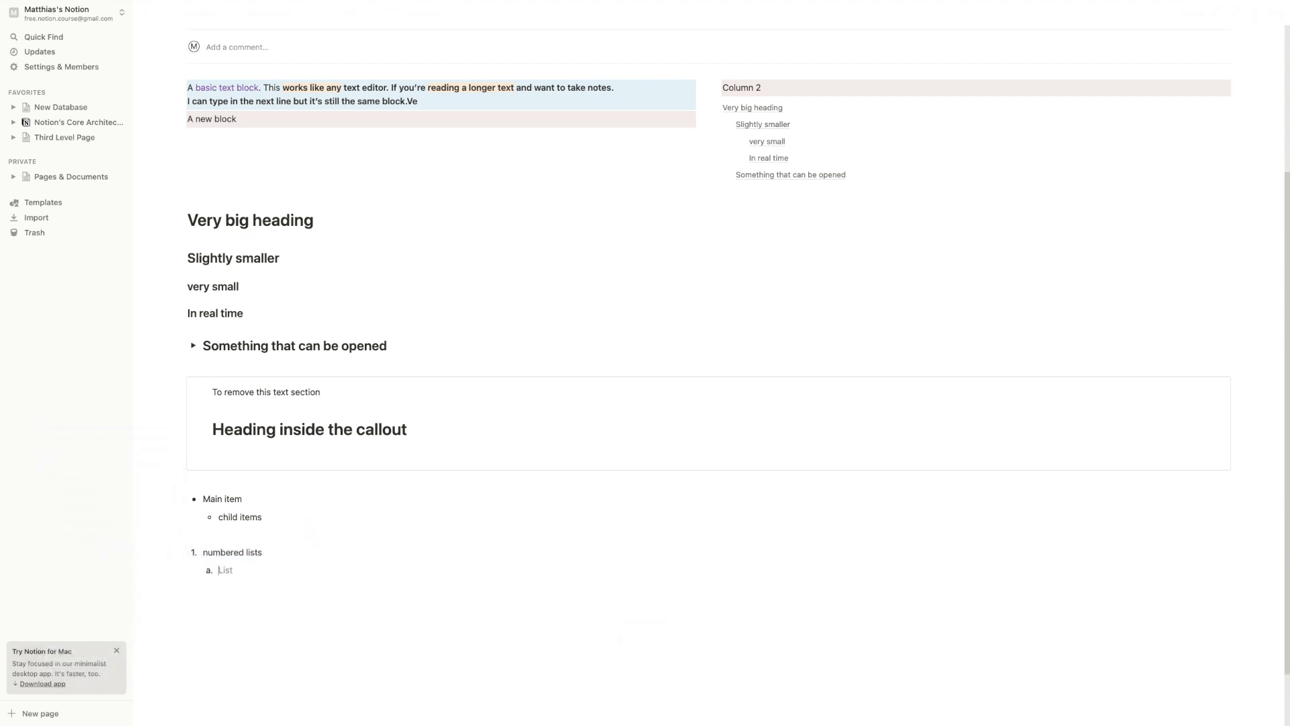
{"action": "scroll", "coordinate": [297, 549], "scroll_direction": "down", "scroll_amount": 2}
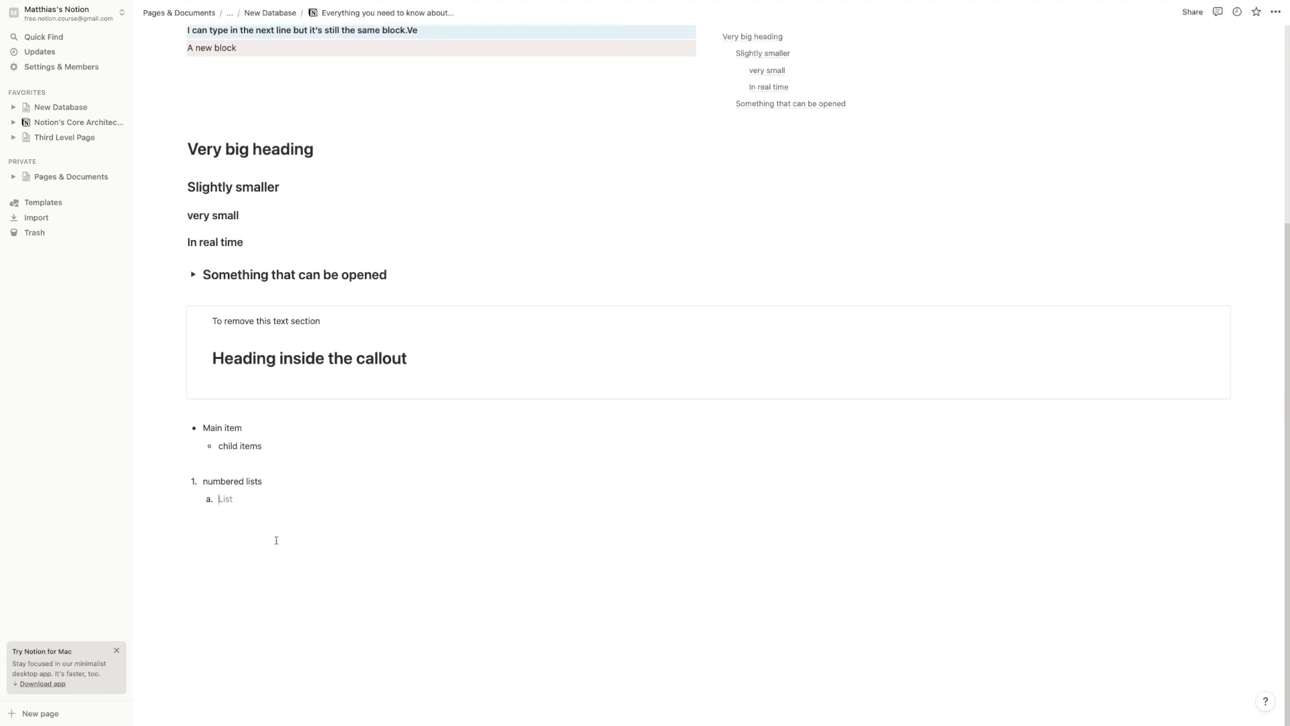
{"action": "type", "text": "asd"}
{"action": "key", "text": "Return"}
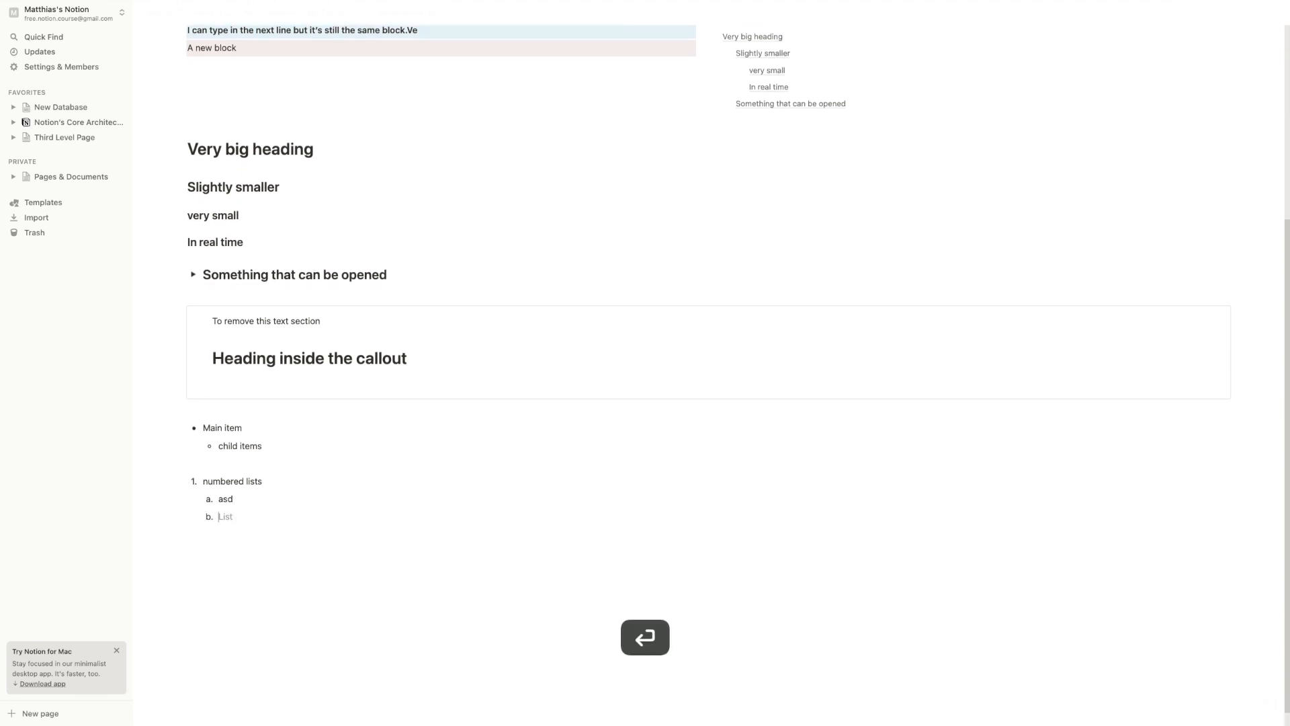
{"action": "key", "text": "Return"}
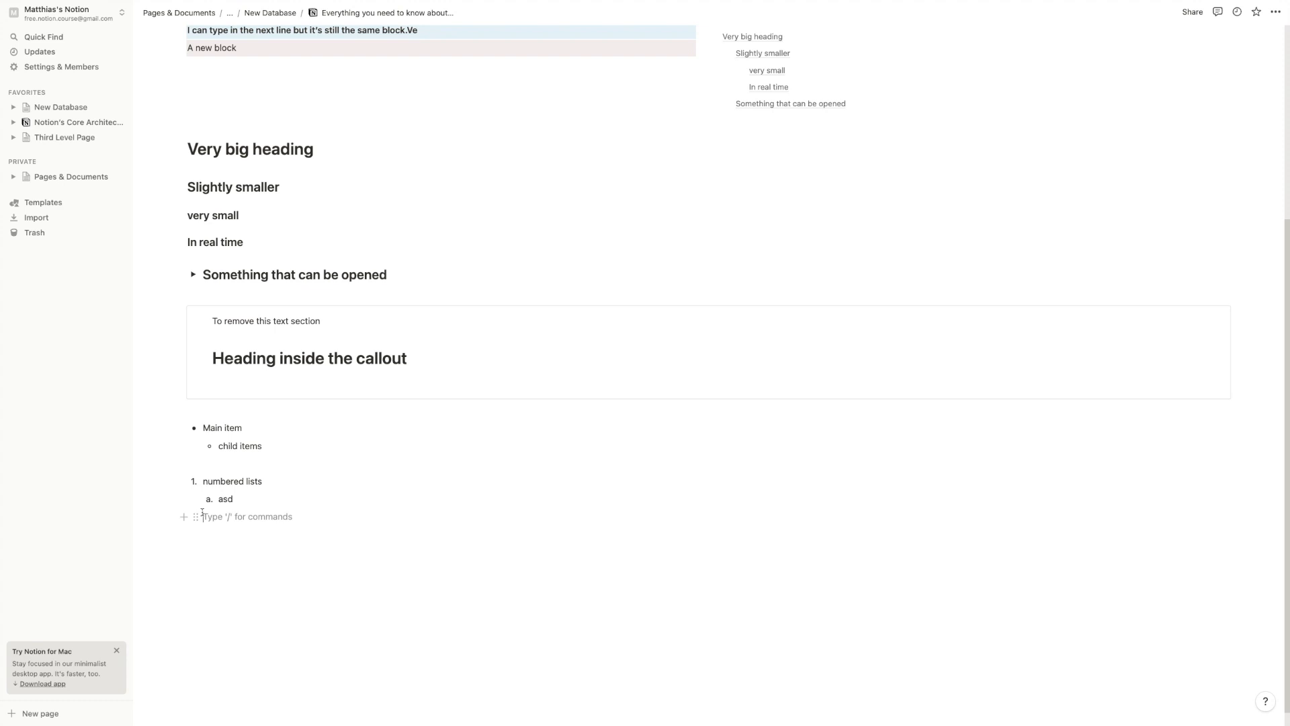
Finish the line 'children always move with their parent block' and drag the numbered list with its children
{"action": "type", "text": "children always move with their parent block"}
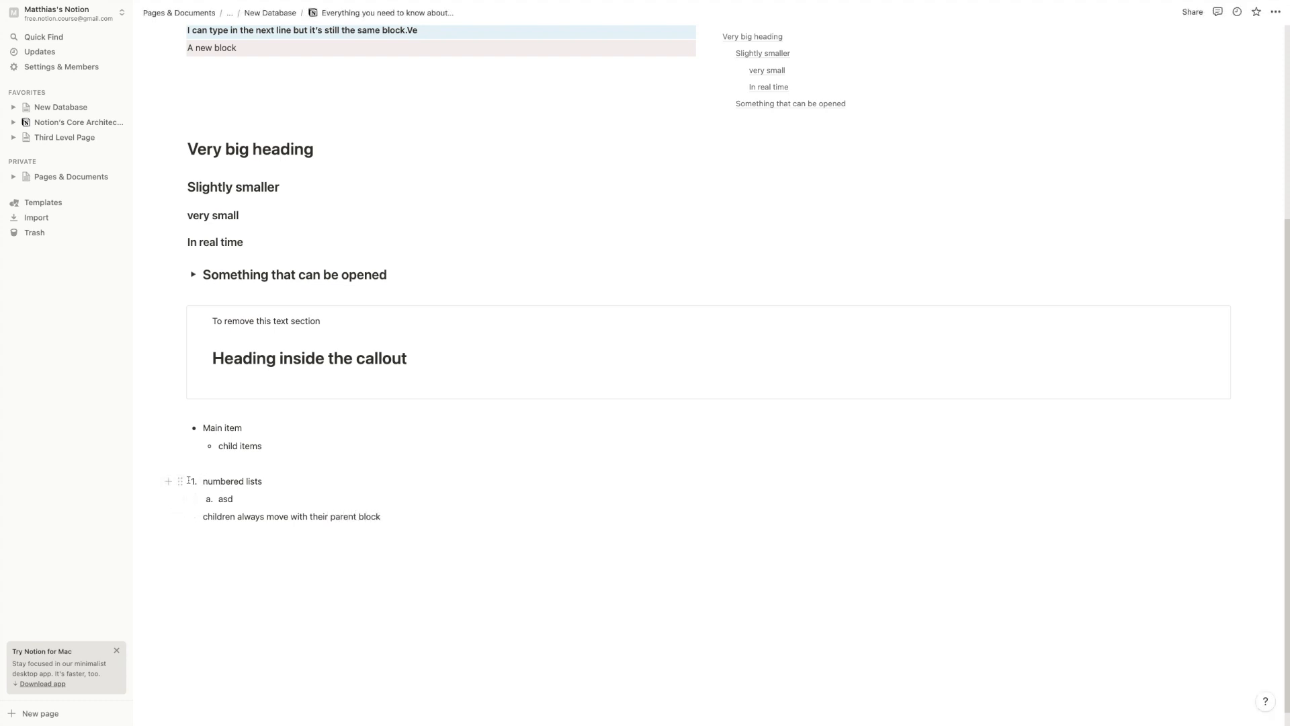
{"action": "left_click_drag", "start_coordinate": [179, 481], "coordinate": [196, 549]}
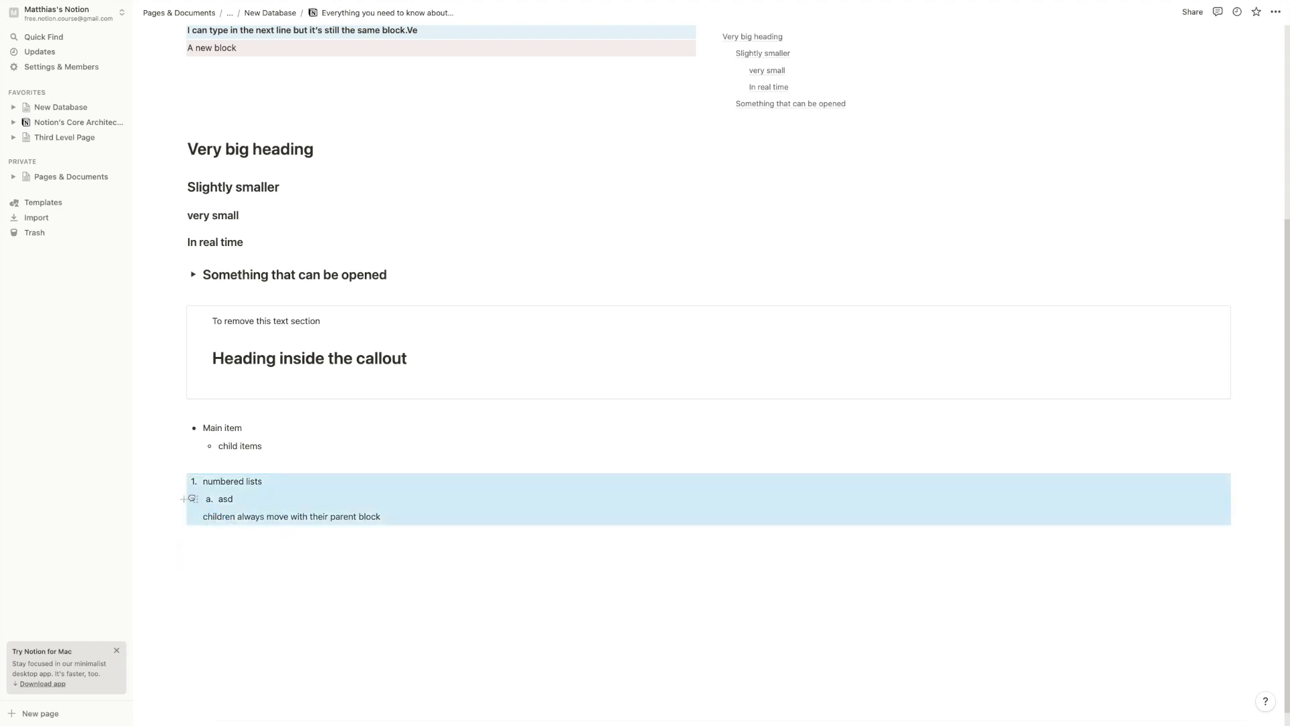
Delete the stray 'Ve' and add an indented child block 'give this a child' under the top text
{"action": "scroll", "coordinate": [299, 134], "scroll_direction": "up", "scroll_amount": 5}
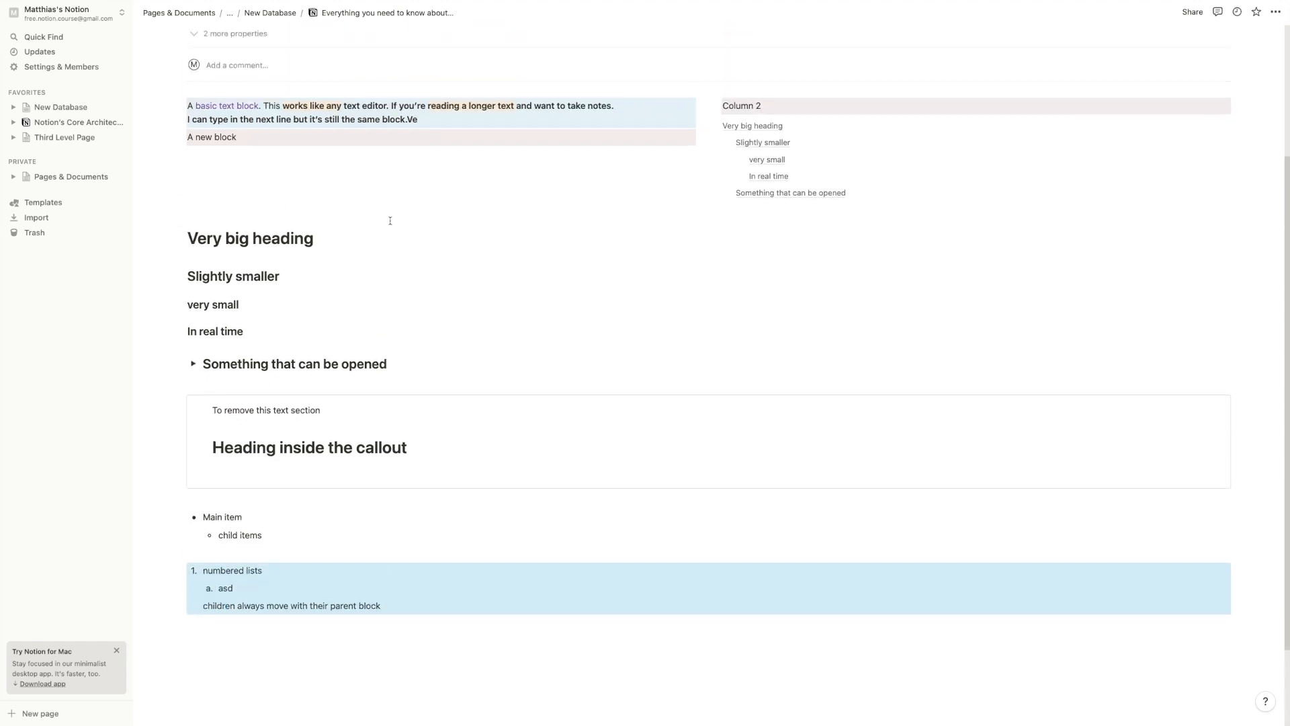
{"action": "left_click", "coordinate": [433, 211]}
{"action": "key", "text": "BackSpace"}
{"action": "key", "text": "BackSpace"}
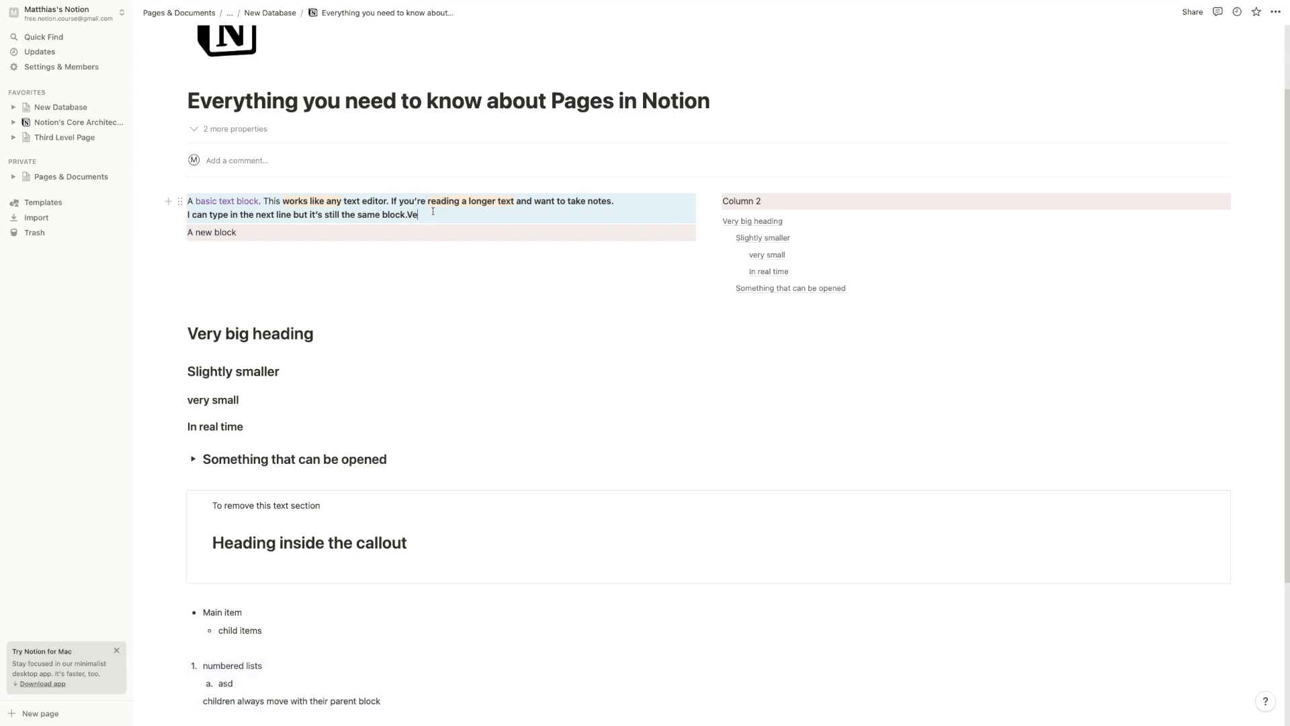
{"action": "key", "text": "Return"}
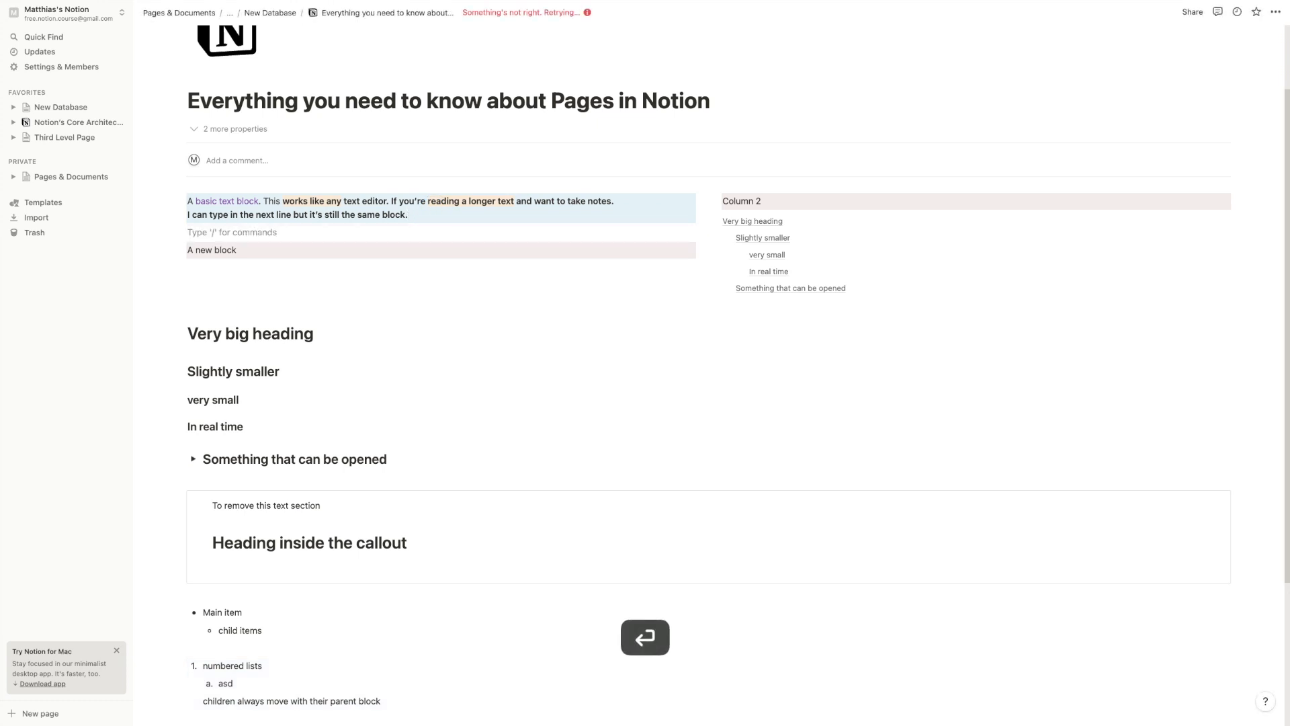
{"action": "key", "text": "Tab"}
{"action": "type", "text": "gibv"}
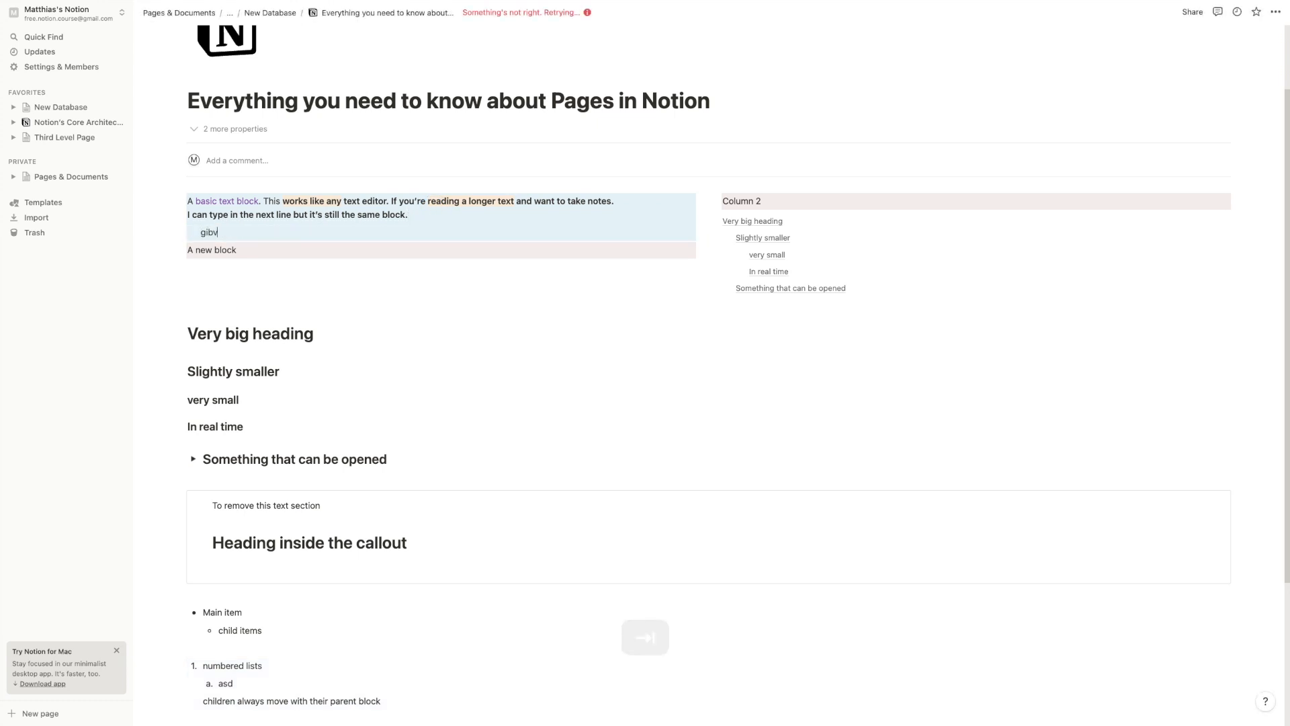
{"action": "type", "text": "e this a child"}
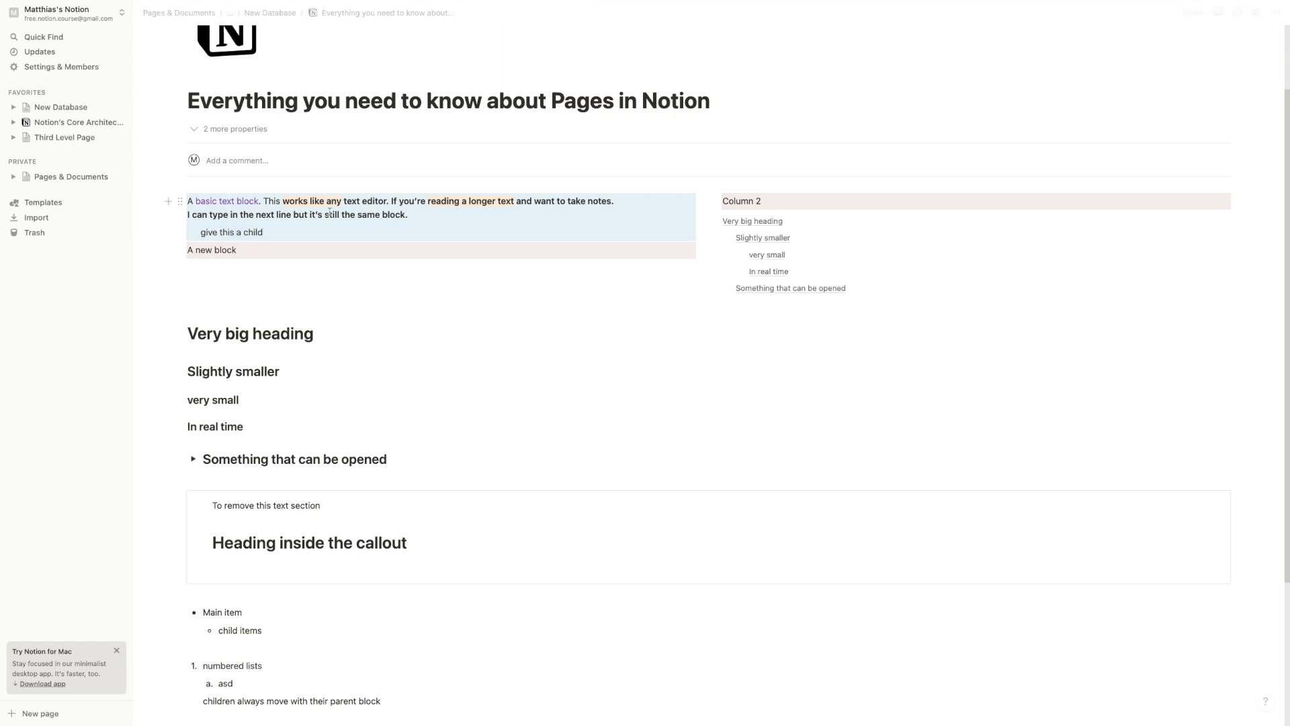
Move 'give this a child' out and back under the top block, then drag the parent with its child
{"action": "left_click_drag", "start_coordinate": [189, 201], "coordinate": [275, 216]}
{"action": "left_click", "coordinate": [465, 227]}
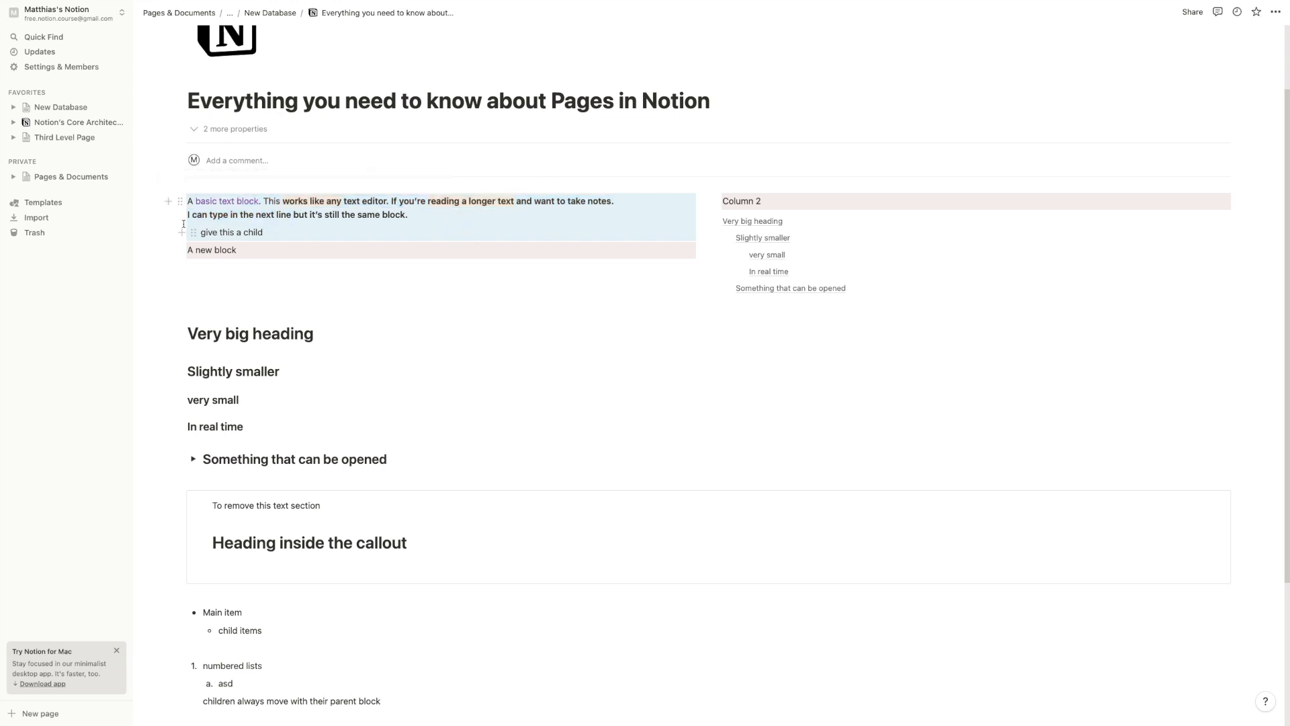
{"action": "left_click_drag", "start_coordinate": [194, 235], "coordinate": [179, 232]}
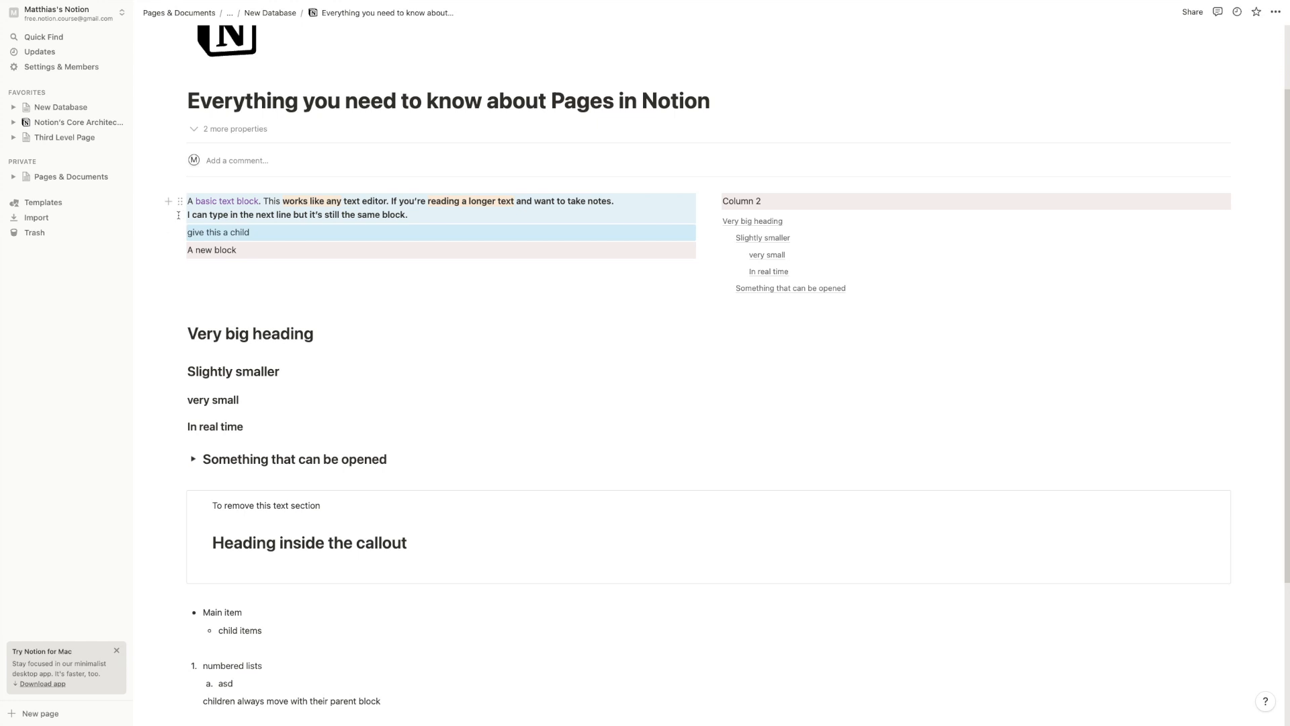
{"action": "left_click_drag", "start_coordinate": [193, 226], "coordinate": [198, 222]}
{"action": "key", "text": "Tab"}
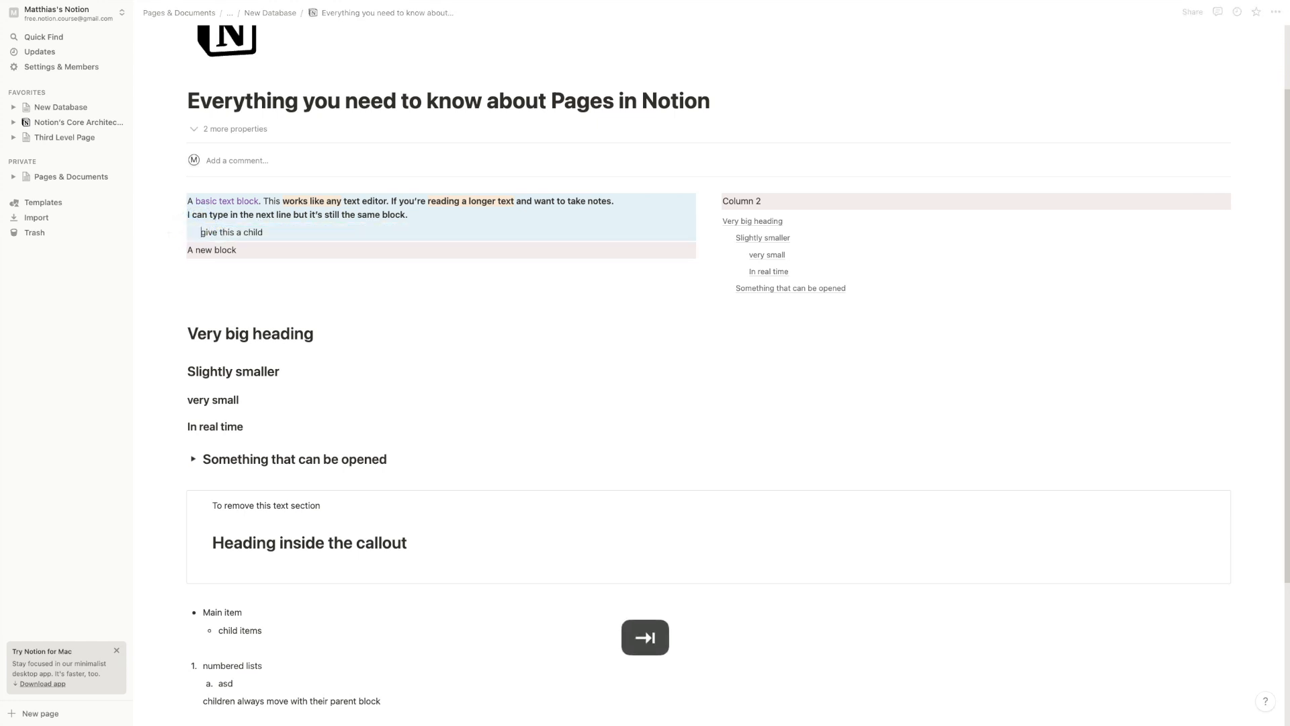
{"action": "mouse_move", "coordinate": [178, 201]}
{"action": "left_mouse_down"}
{"action": "mouse_move", "coordinate": [184, 280]}
{"action": "mouse_move", "coordinate": [190, 195]}
{"action": "left_mouse_up"}
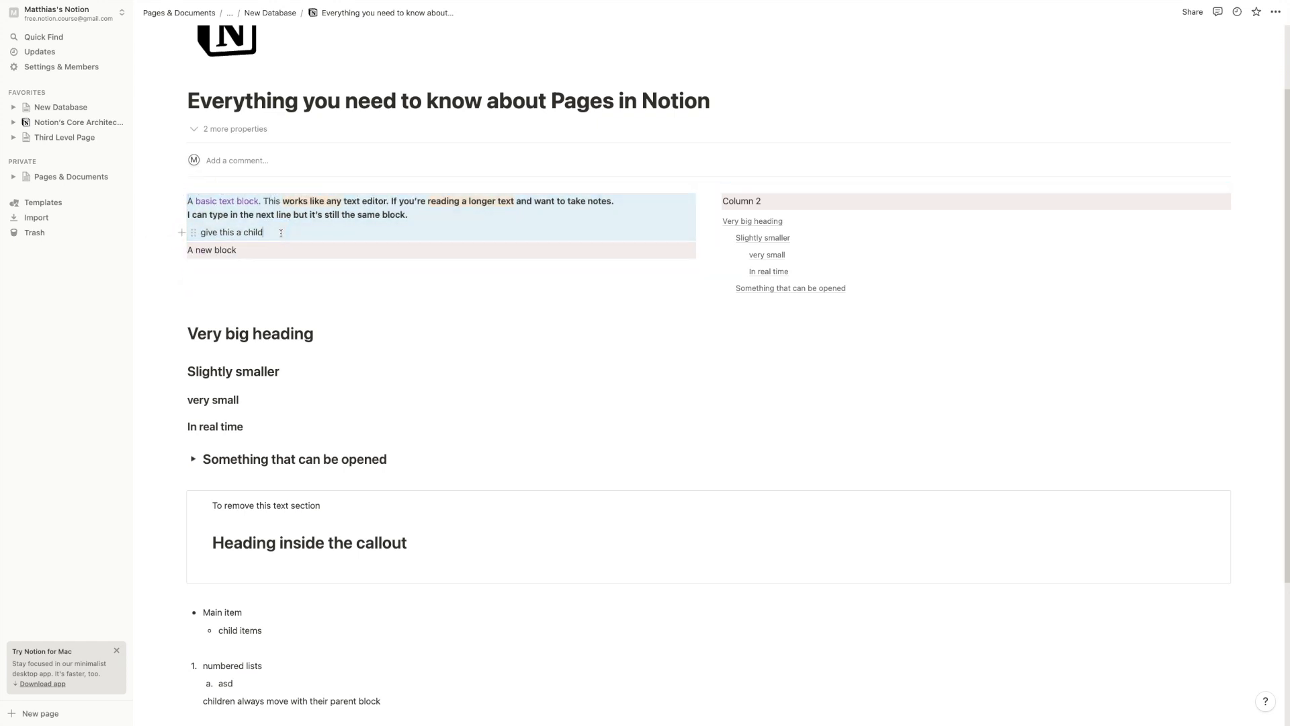
Add a second child line 'qaäoinads' below it and outdent the following empty line
{"action": "key", "text": "Return"}
{"action": "type", "text": "qaäoinads"}
{"action": "key", "text": "Return"}
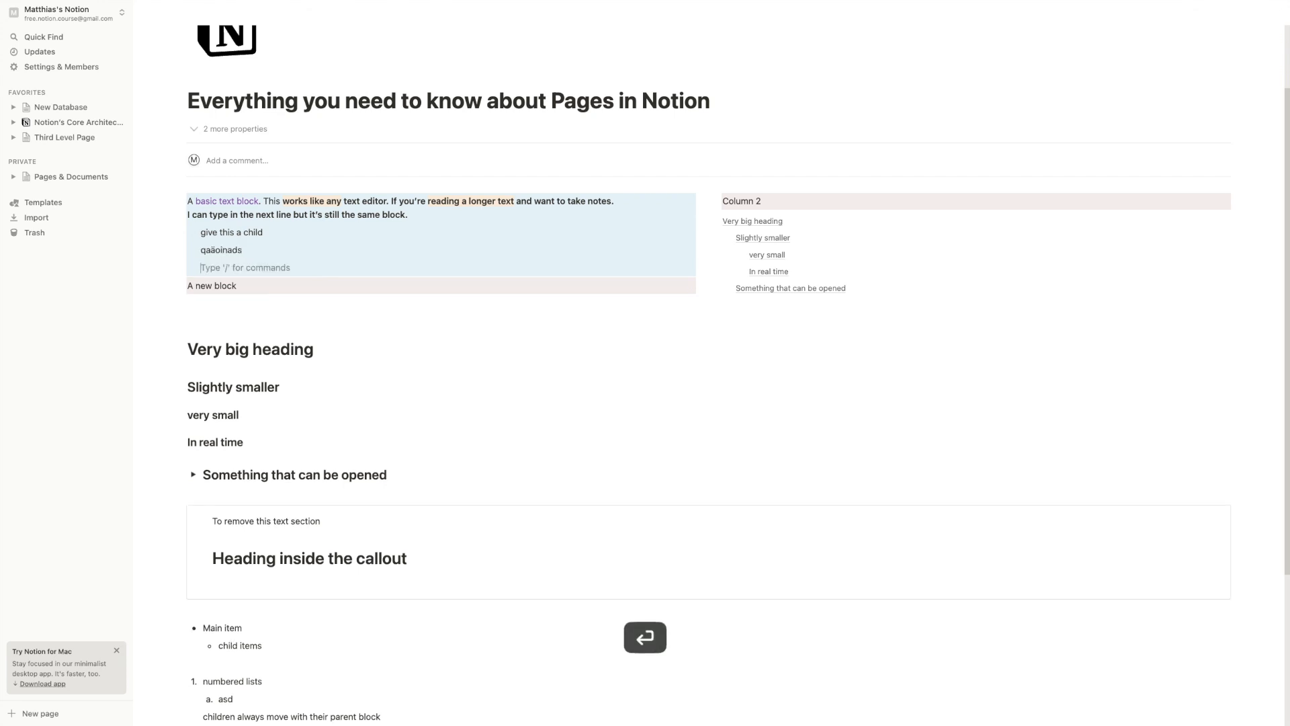
{"action": "key", "text": "Return"}
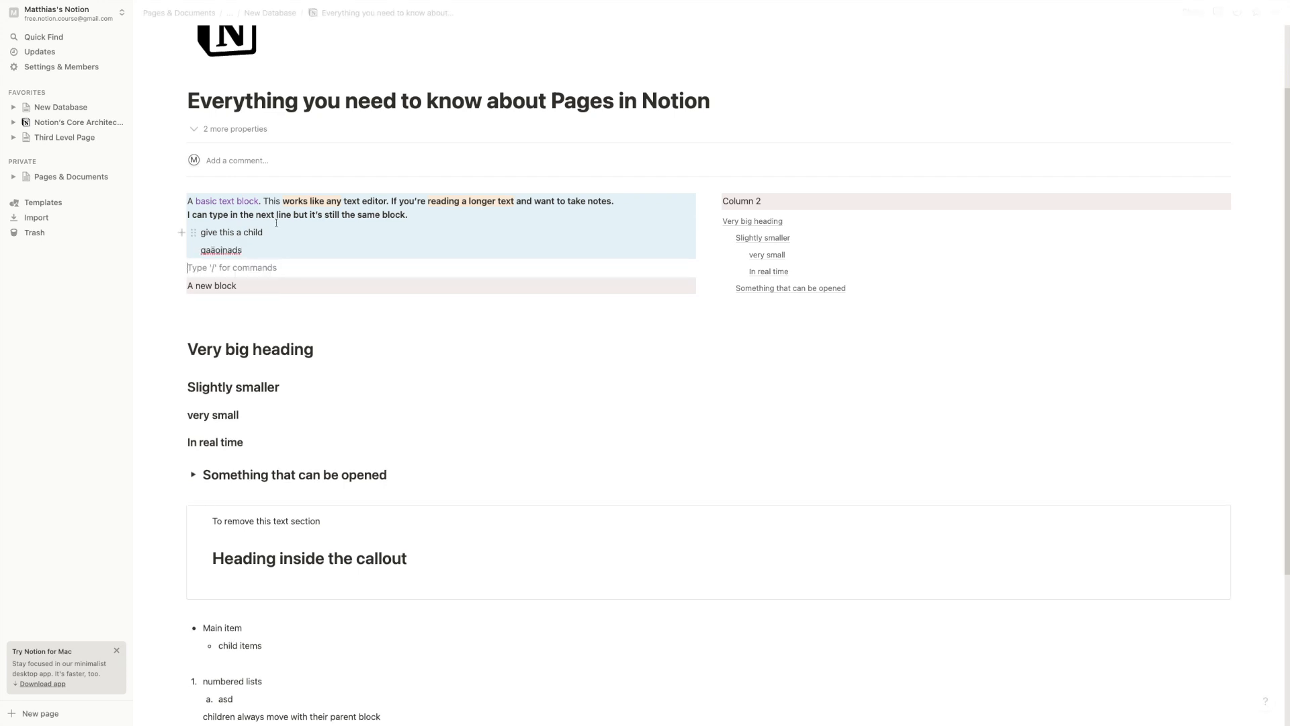
{"action": "left_click_drag", "start_coordinate": [194, 251], "coordinate": [211, 248]}
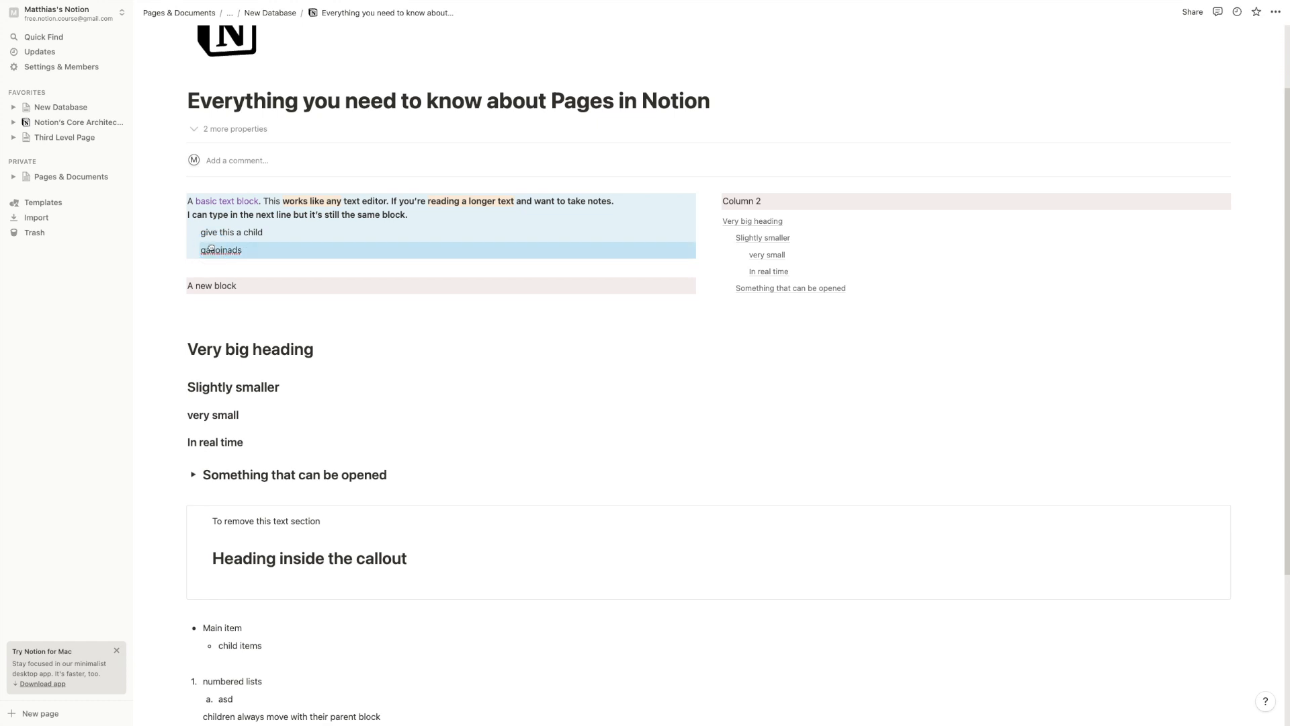
Nest a new line 'sub child' beneath 'give this a child'
{"action": "left_click", "coordinate": [269, 233]}
{"action": "key", "text": "Return"}
{"action": "key", "text": "Tab"}
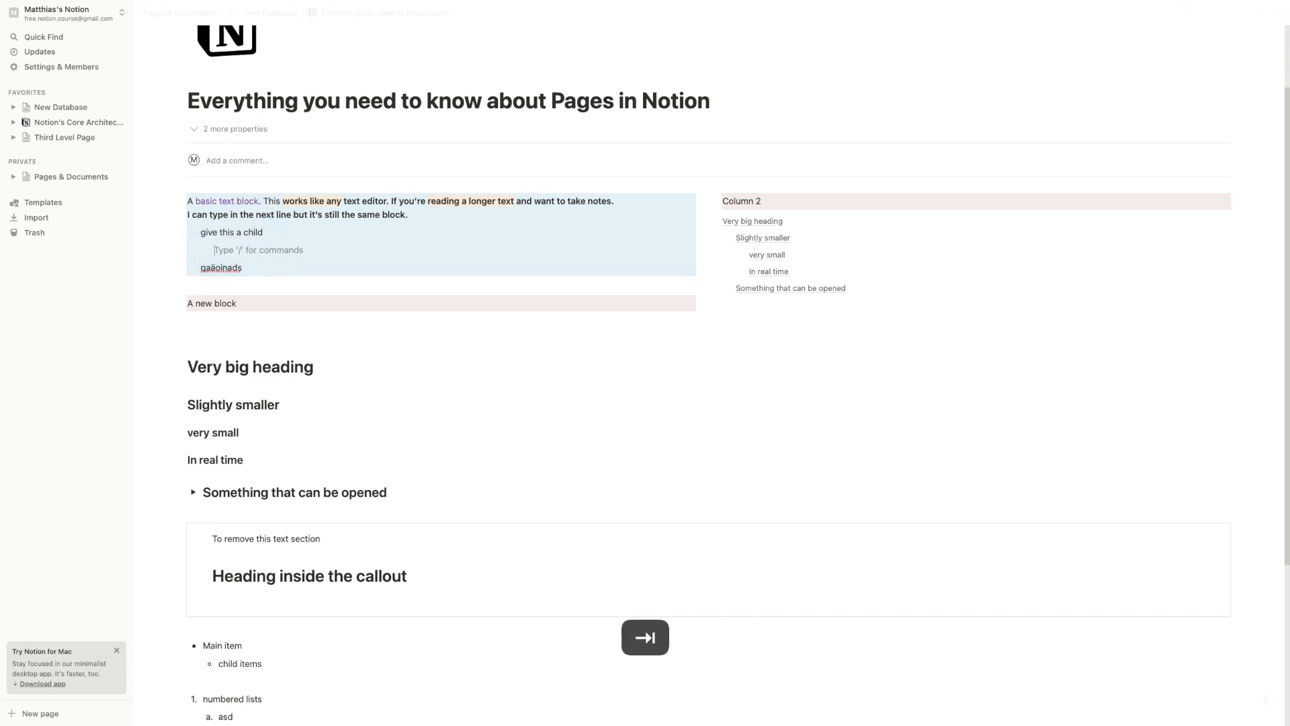
{"action": "type", "text": "sub child"}
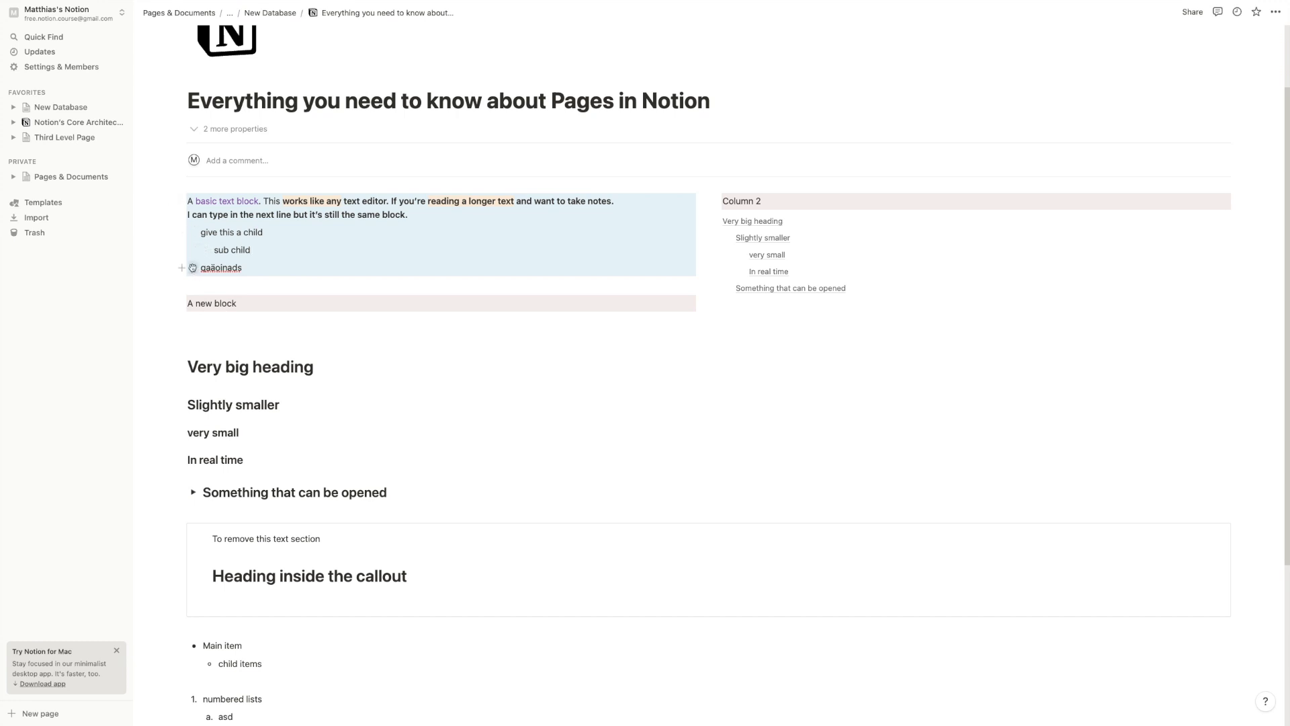
Drag 'give this a child' to show its nested 'sub child' moves along with it
{"action": "mouse_move", "coordinate": [194, 233]}
{"action": "left_mouse_down"}
{"action": "mouse_move", "coordinate": [208, 251]}
{"action": "mouse_move", "coordinate": [208, 232]}
{"action": "left_mouse_up"}
{"action": "double_click", "coordinate": [221, 250]}
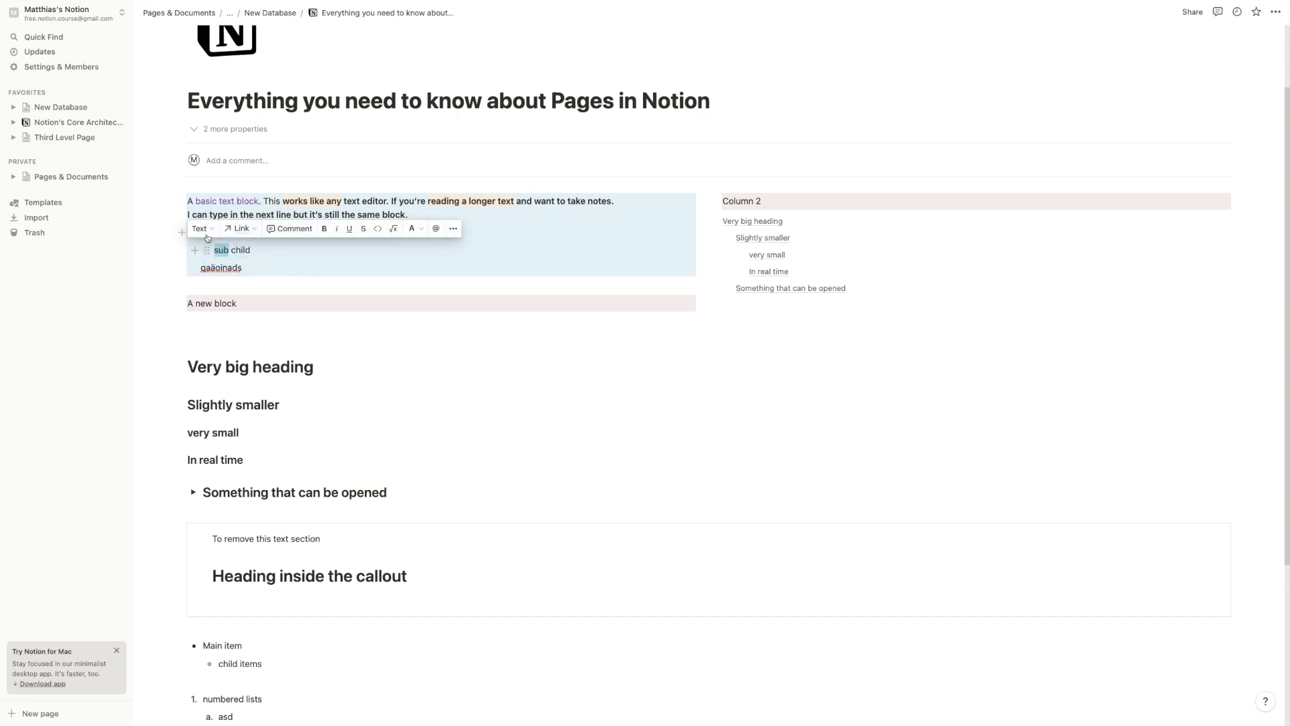
{"action": "left_click_drag", "start_coordinate": [248, 256], "coordinate": [201, 227]}
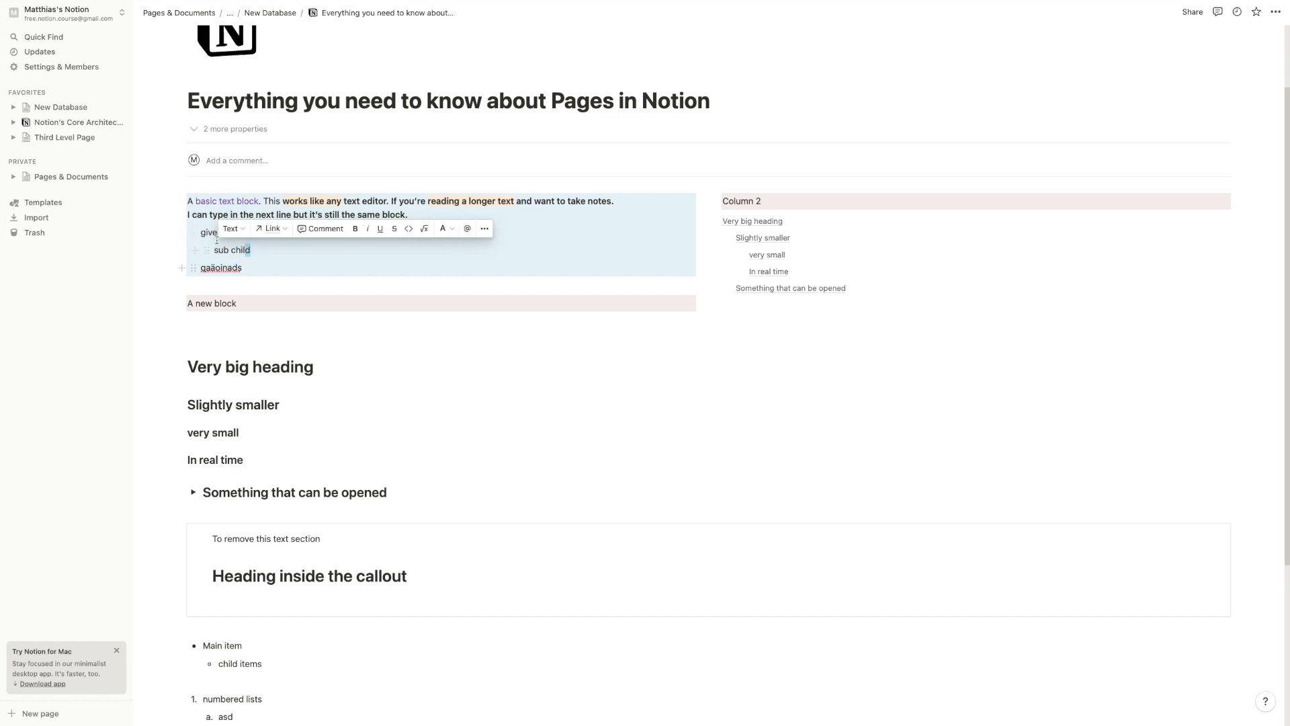
{"action": "left_click", "coordinate": [206, 253]}
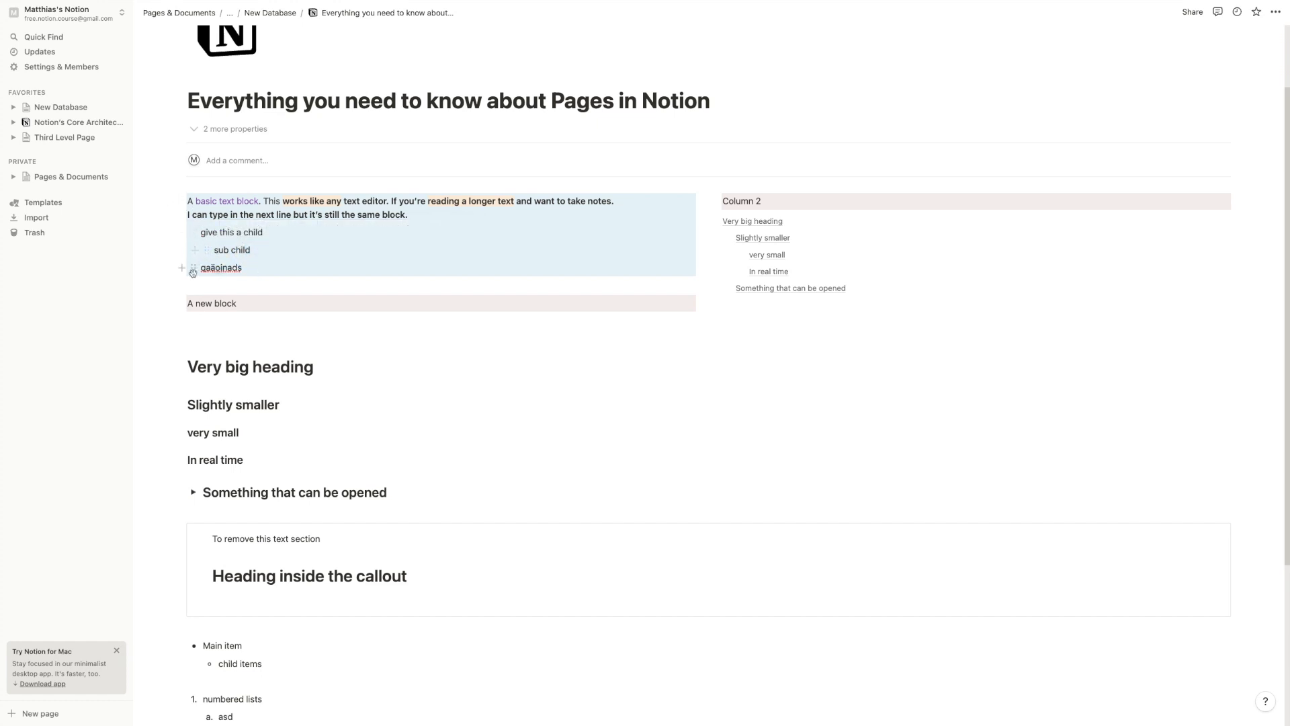
{"action": "mouse_move", "coordinate": [193, 233]}
{"action": "left_mouse_down"}
{"action": "mouse_move", "coordinate": [204, 262]}
{"action": "mouse_move", "coordinate": [200, 231]}
{"action": "mouse_move", "coordinate": [207, 241]}
{"action": "left_mouse_up"}
{"action": "left_click", "coordinate": [215, 252]}
Move 'sub child' out and drop it below the nonsense line at the same child level
{"action": "mouse_move", "coordinate": [201, 253]}
{"action": "left_mouse_down"}
{"action": "mouse_move", "coordinate": [190, 299]}
{"action": "mouse_move", "coordinate": [182, 265]}
{"action": "left_mouse_up"}
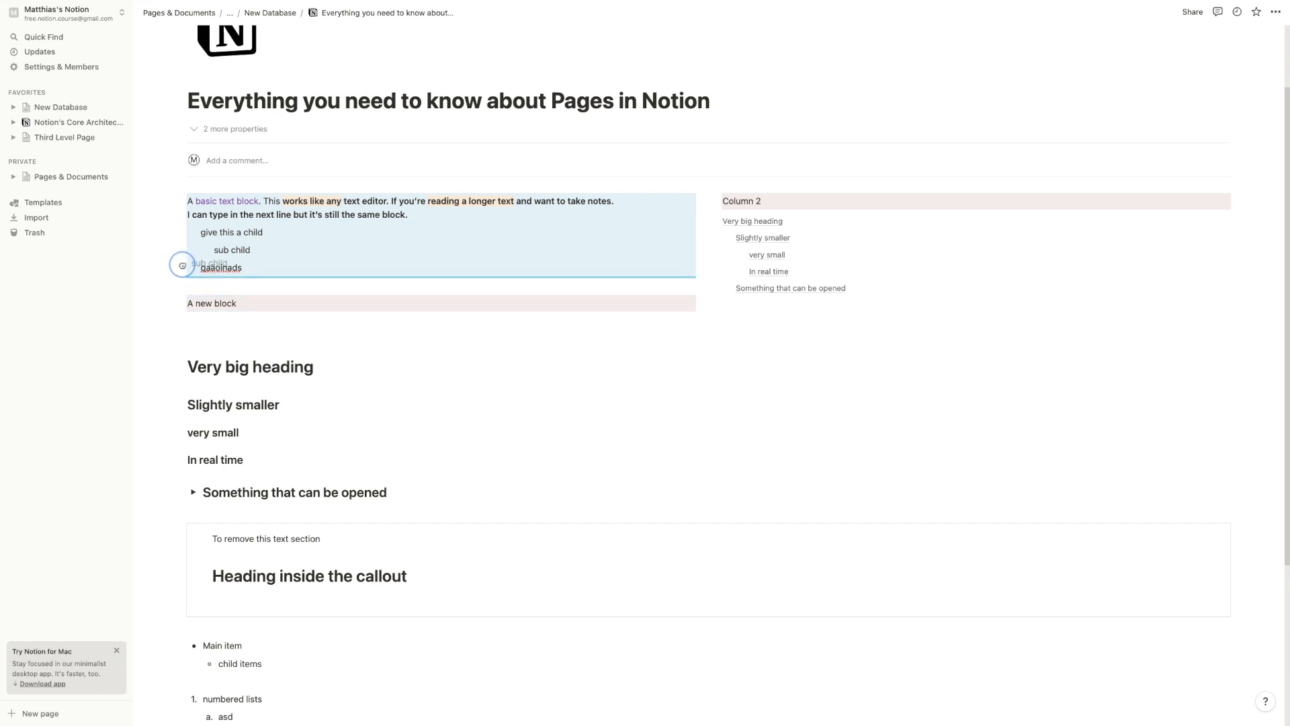
{"action": "left_click_drag", "start_coordinate": [182, 265], "coordinate": [226, 257]}
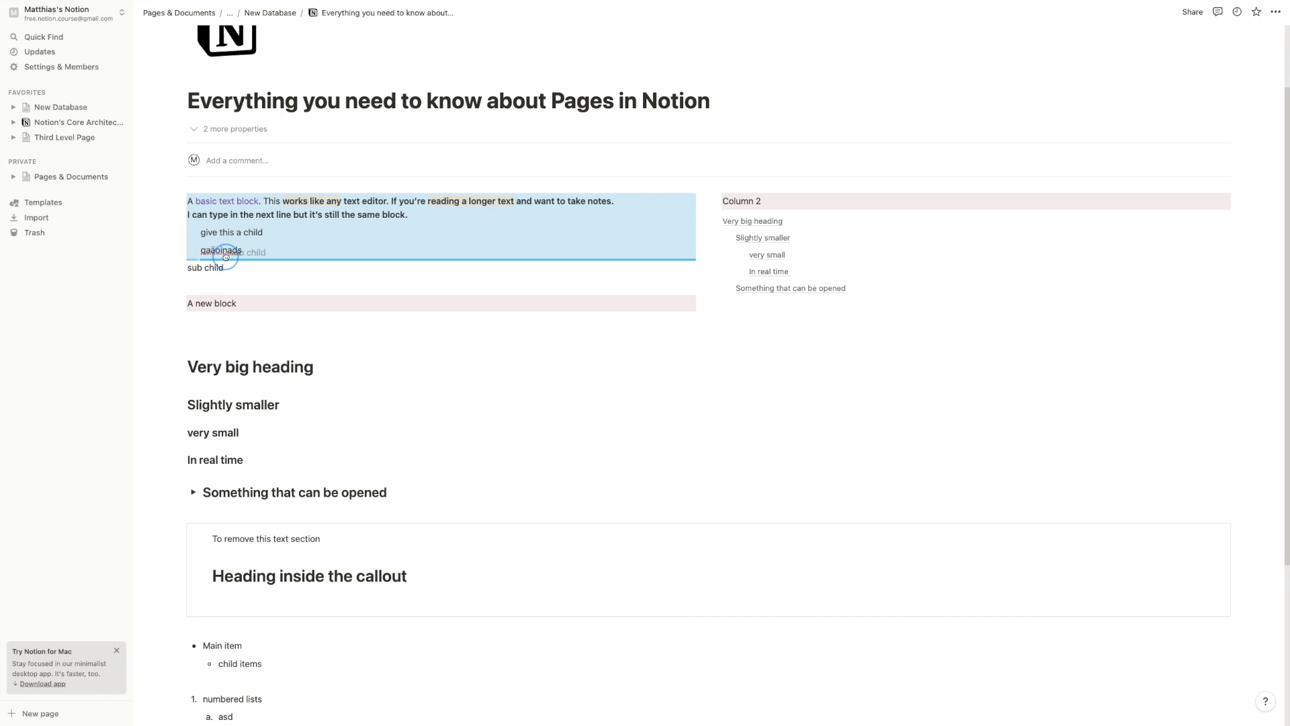
{"action": "left_click_drag", "start_coordinate": [225, 256], "coordinate": [225, 257]}
{"action": "double_click", "coordinate": [225, 303]}
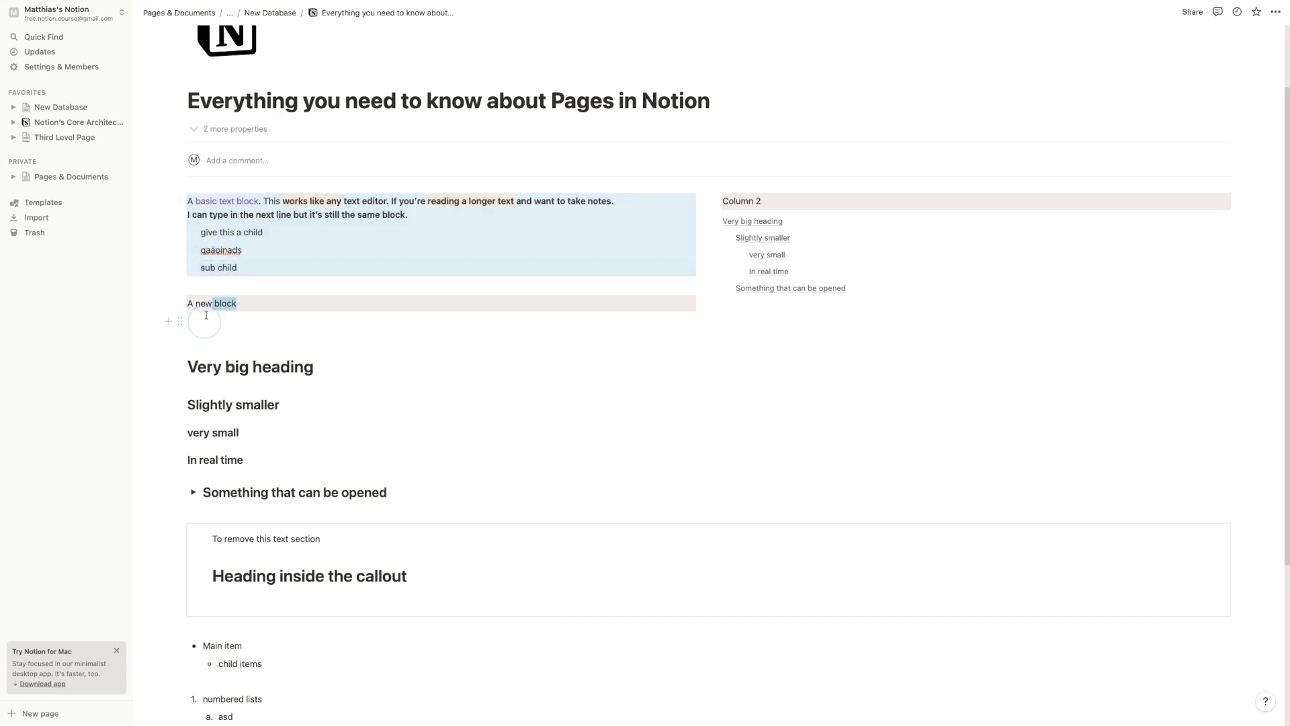
{"action": "left_click_drag", "start_coordinate": [209, 217], "coordinate": [280, 219]}
{"action": "left_click", "coordinate": [282, 223]}
{"action": "scroll", "coordinate": [269, 387], "scroll_direction": "down", "scroll_amount": 3}
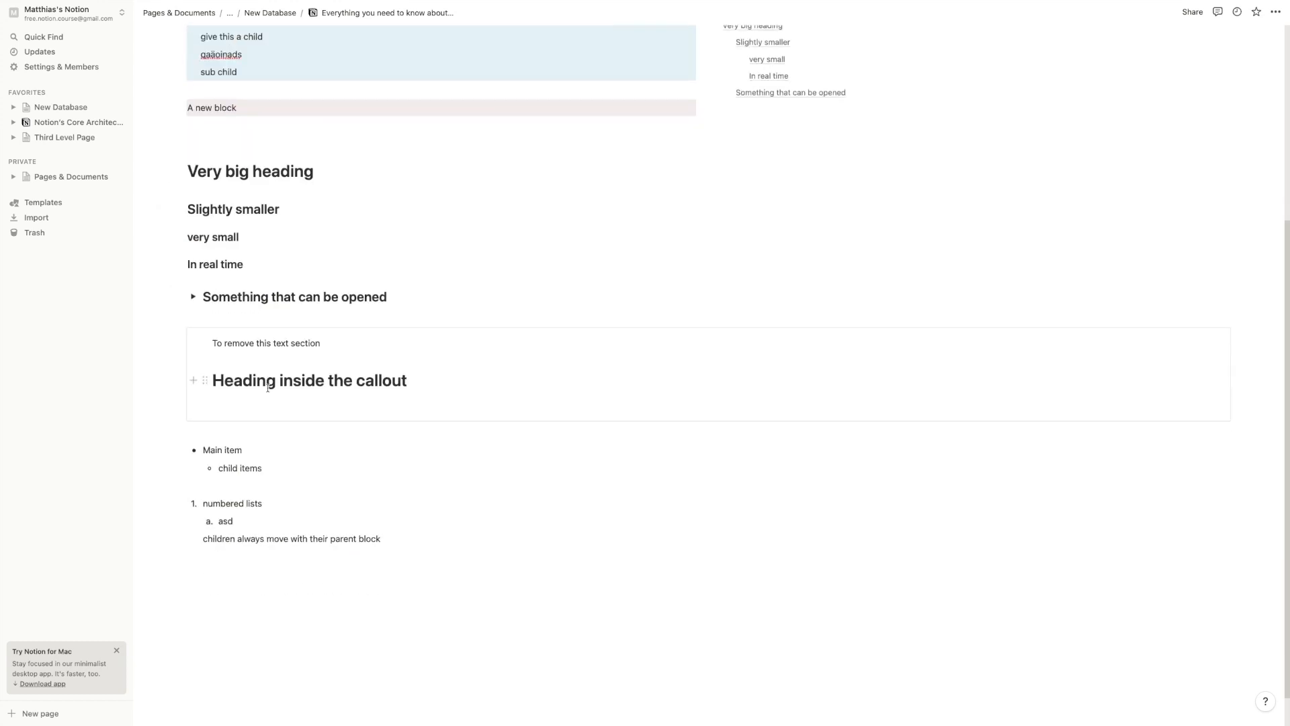
Add a Heading 1 'another big heading' with /h1 after the list, followed by an empty block
{"action": "left_click", "coordinate": [377, 544]}
{"action": "key", "text": "Return"}
{"action": "type", "text": "/h1"}
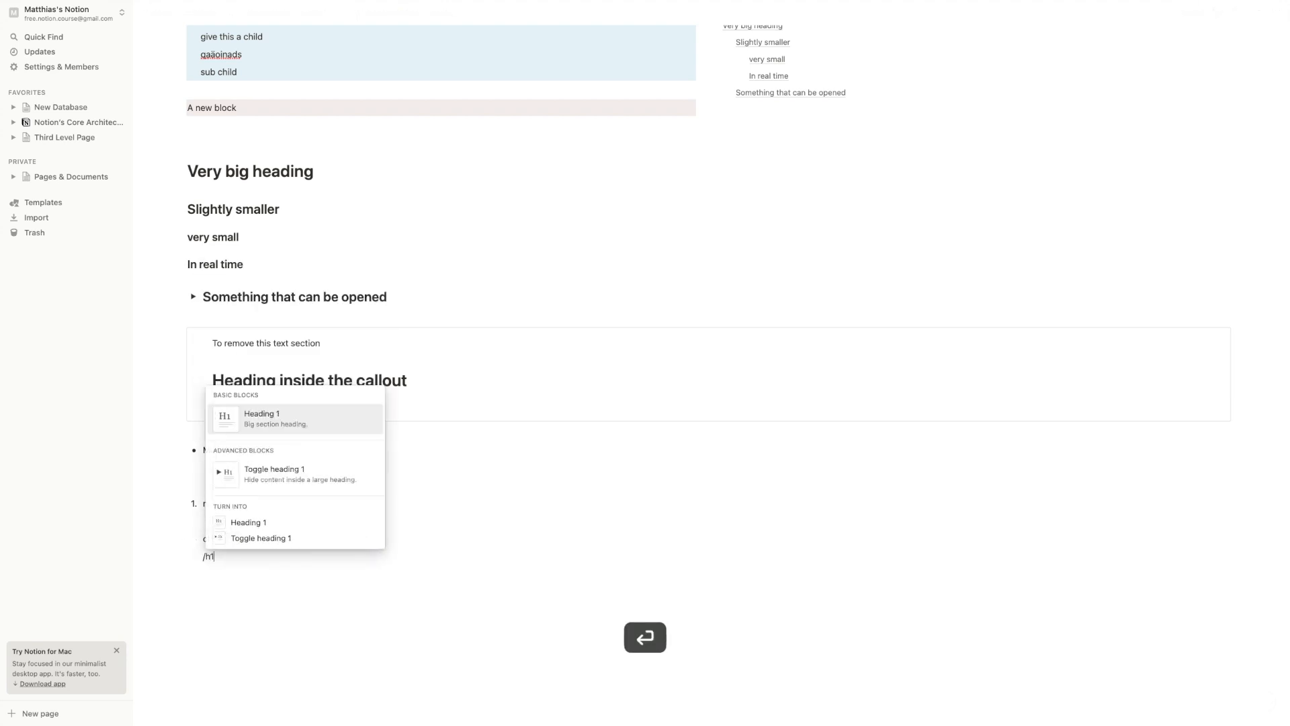
{"action": "key", "text": "Return"}
{"action": "type", "text": "another big heading"}
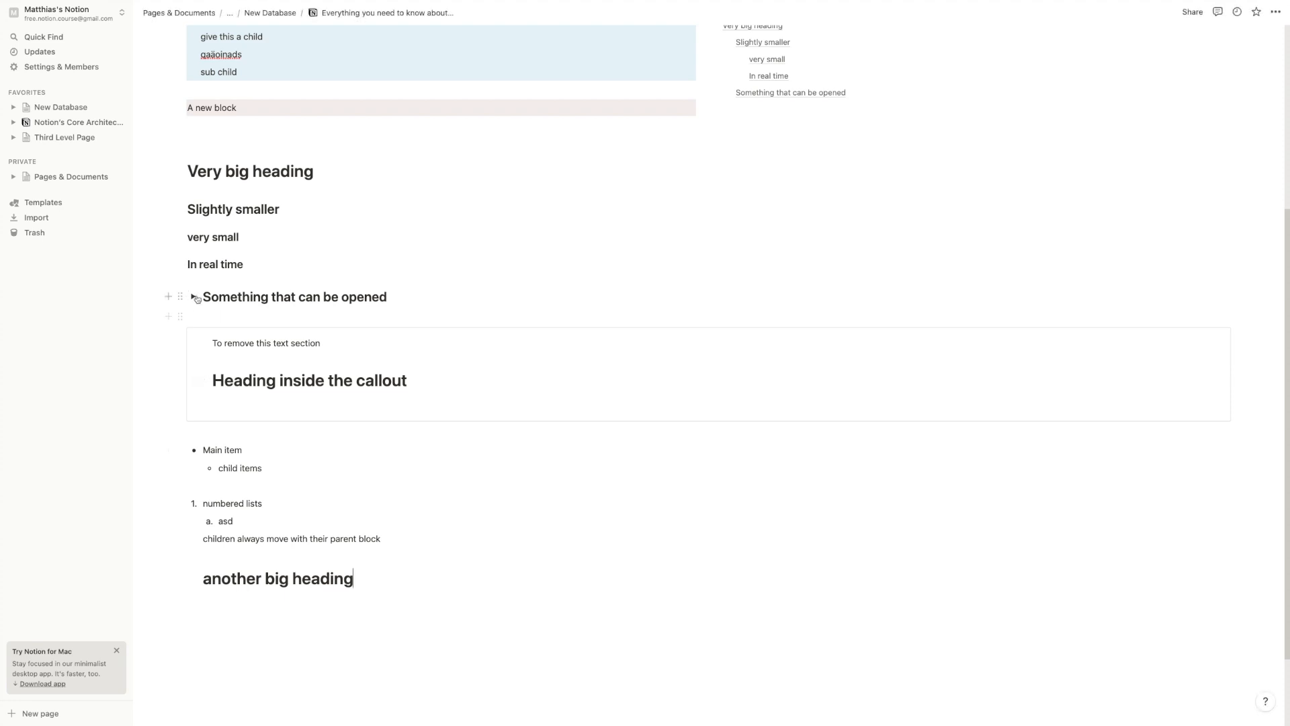
{"action": "scroll", "coordinate": [282, 666], "scroll_direction": "up", "scroll_amount": 3}
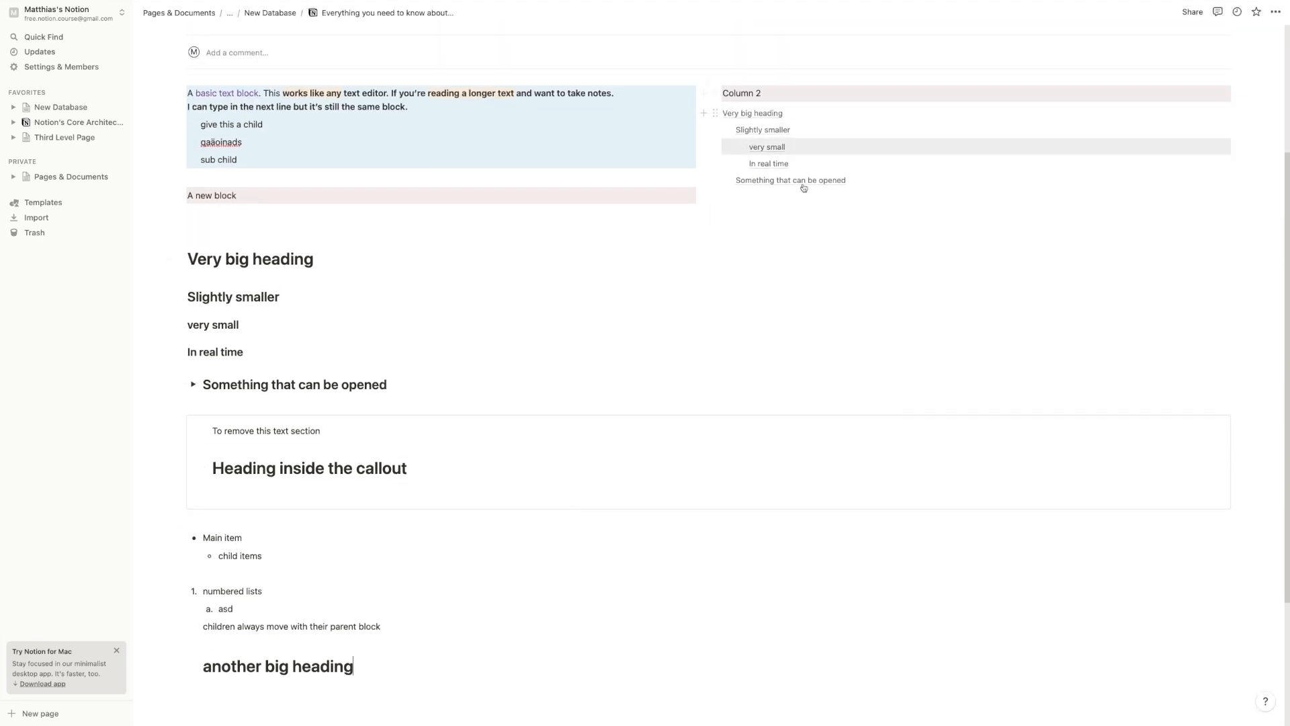
{"action": "scroll", "coordinate": [564, 449], "scroll_direction": "down", "scroll_amount": 1}
{"action": "scroll", "coordinate": [343, 474], "scroll_direction": "down", "scroll_amount": 3}
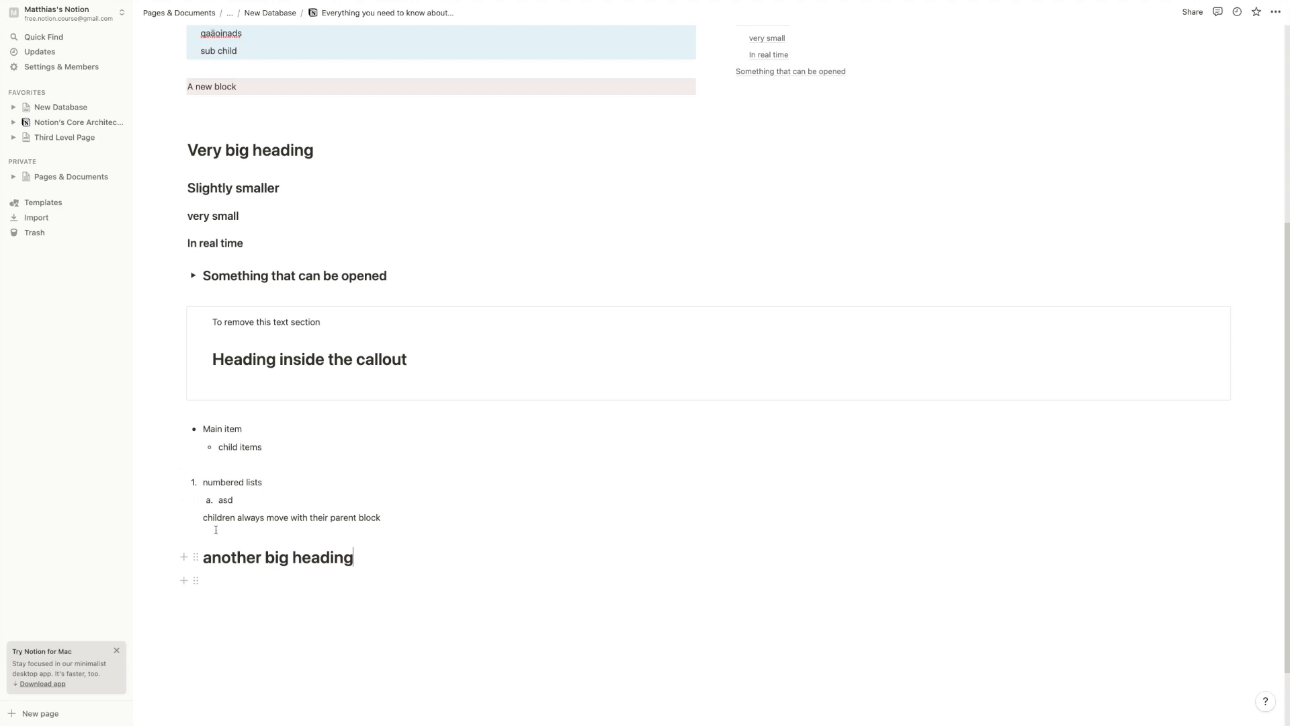
{"action": "left_click", "coordinate": [259, 608]}
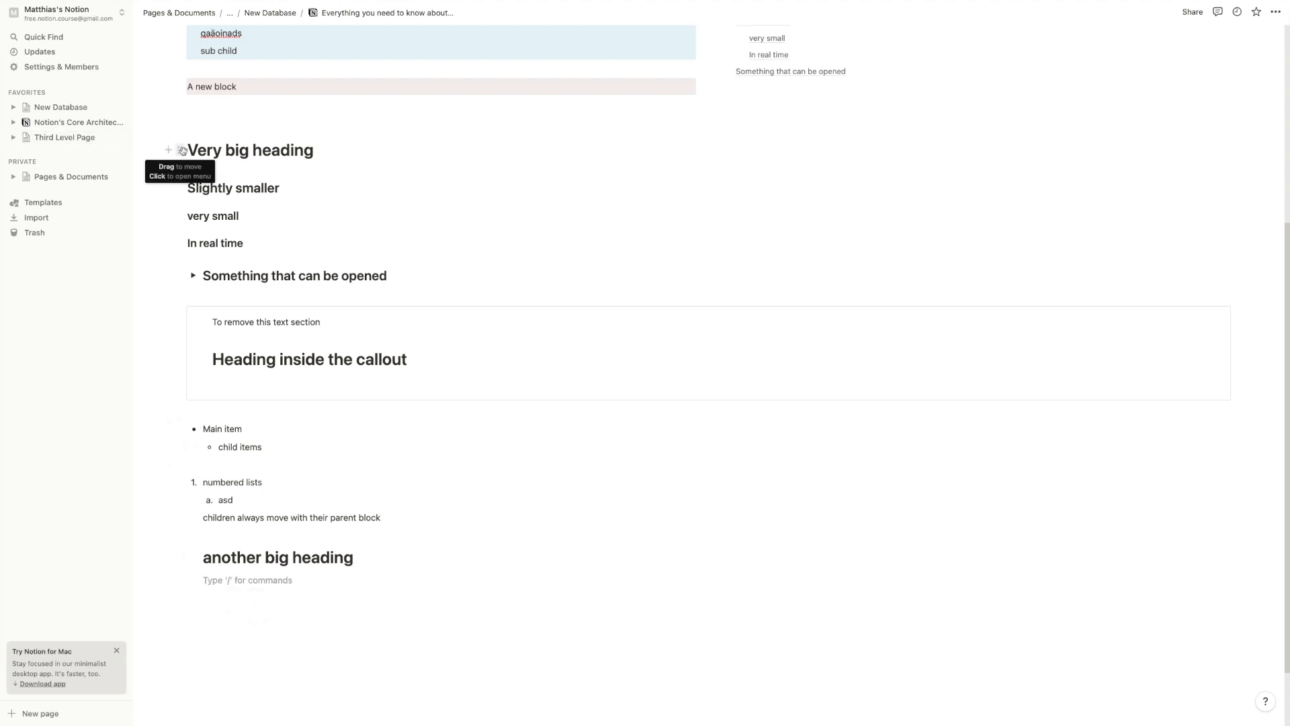
Turn 'Very big heading' into a page, open it, and return to the parent page
{"action": "left_click", "coordinate": [180, 150]}
{"action": "mouse_move", "coordinate": [101, 114]}
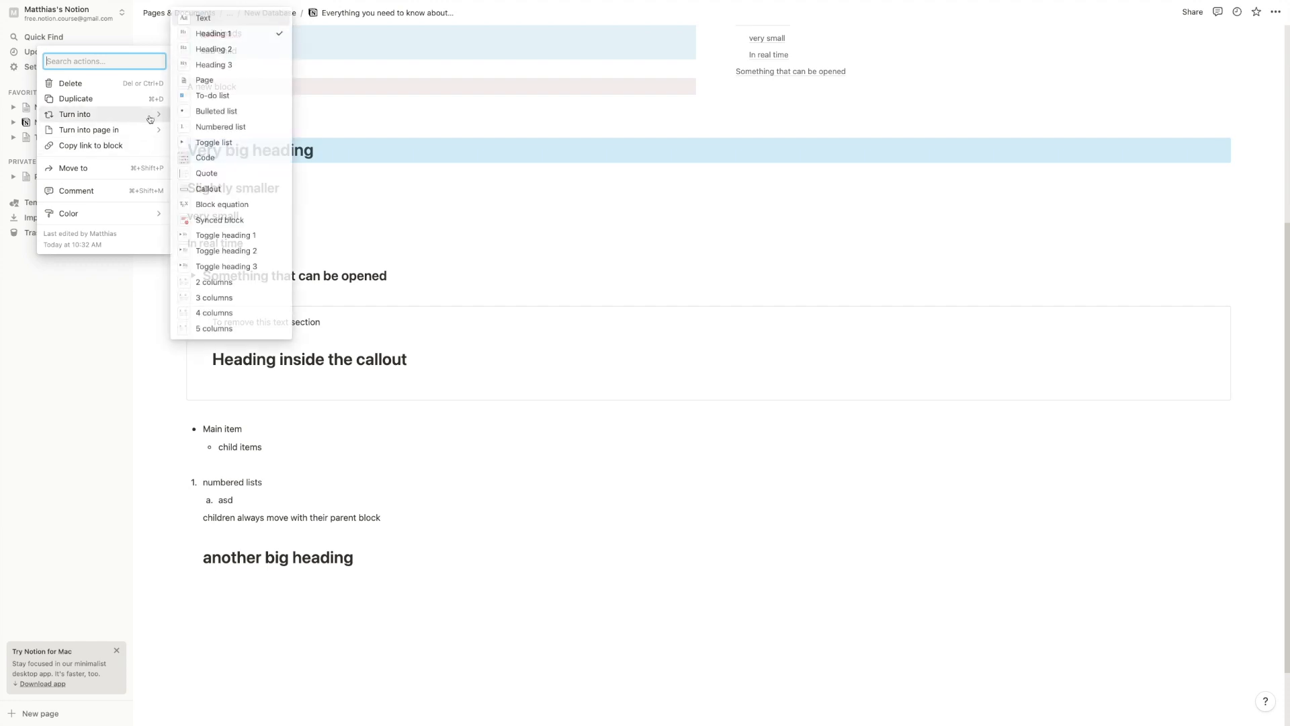
{"action": "left_click", "coordinate": [208, 79]}
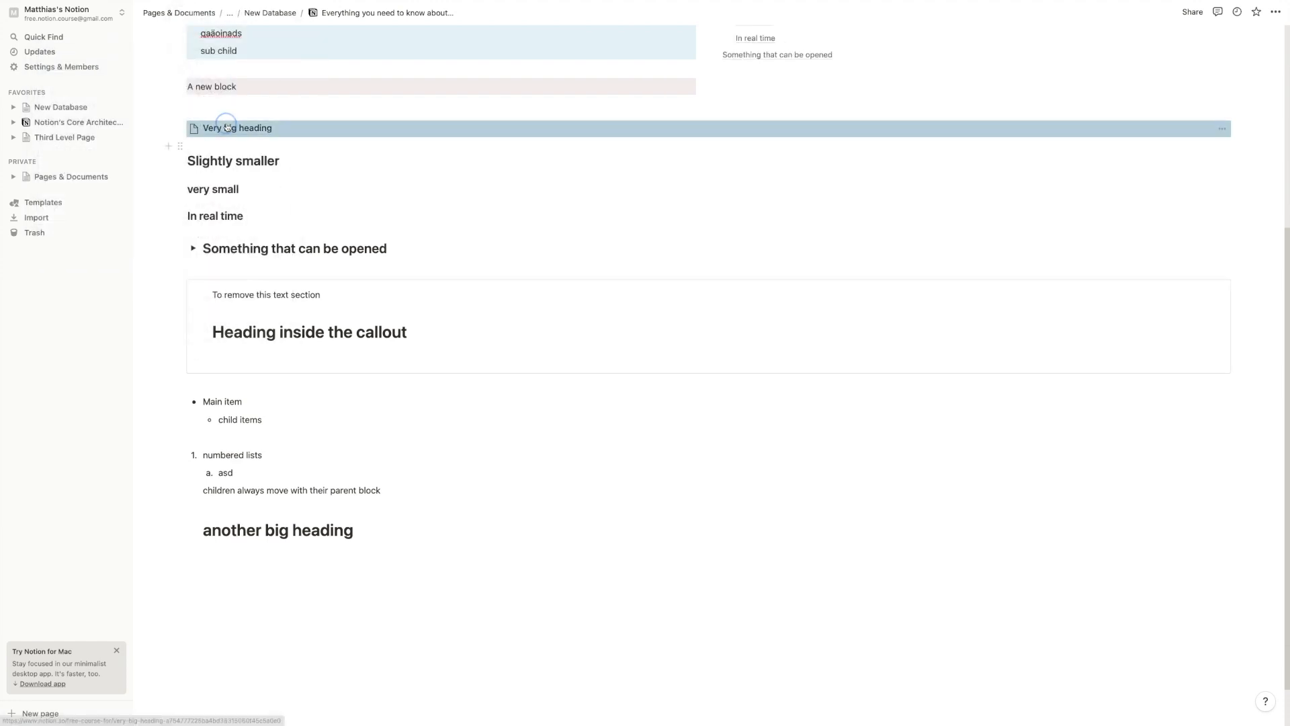
{"action": "left_click", "coordinate": [219, 128]}
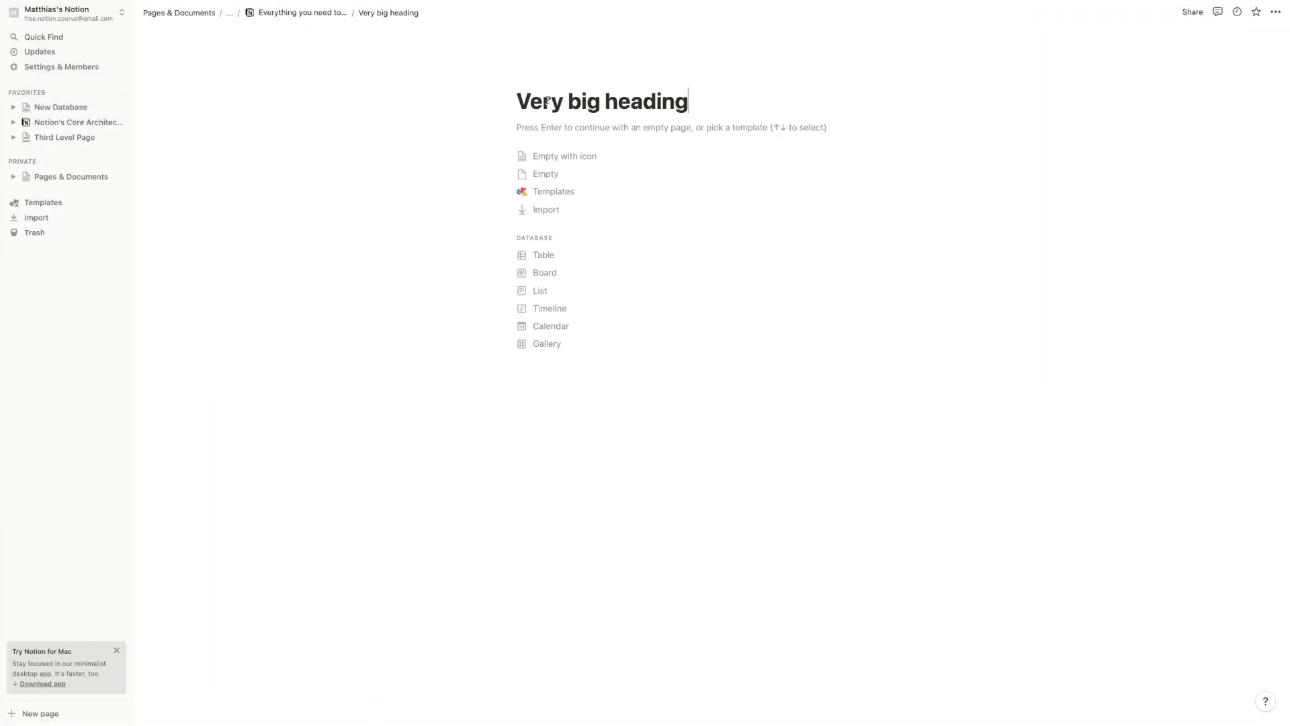
{"action": "left_click", "coordinate": [287, 12]}
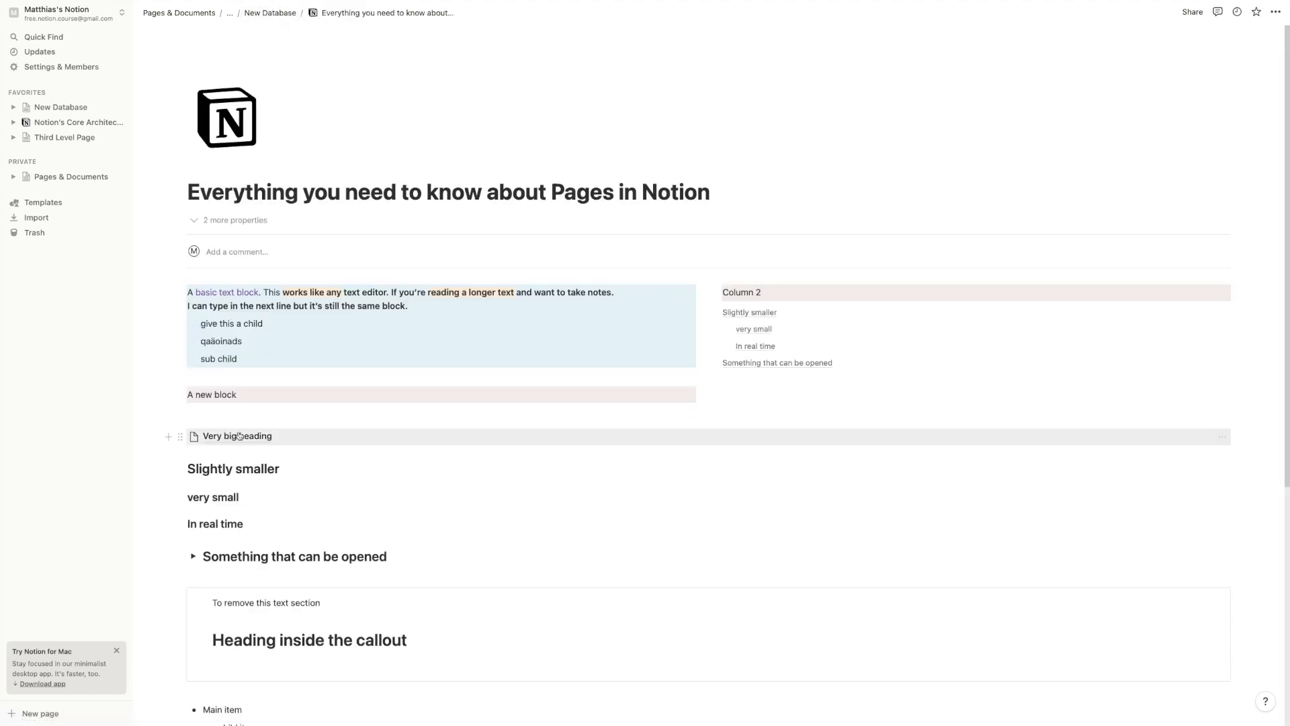
{"action": "scroll", "coordinate": [235, 430], "scroll_direction": "down", "scroll_amount": 4}
{"action": "scroll", "coordinate": [240, 264], "scroll_direction": "up", "scroll_amount": 3}
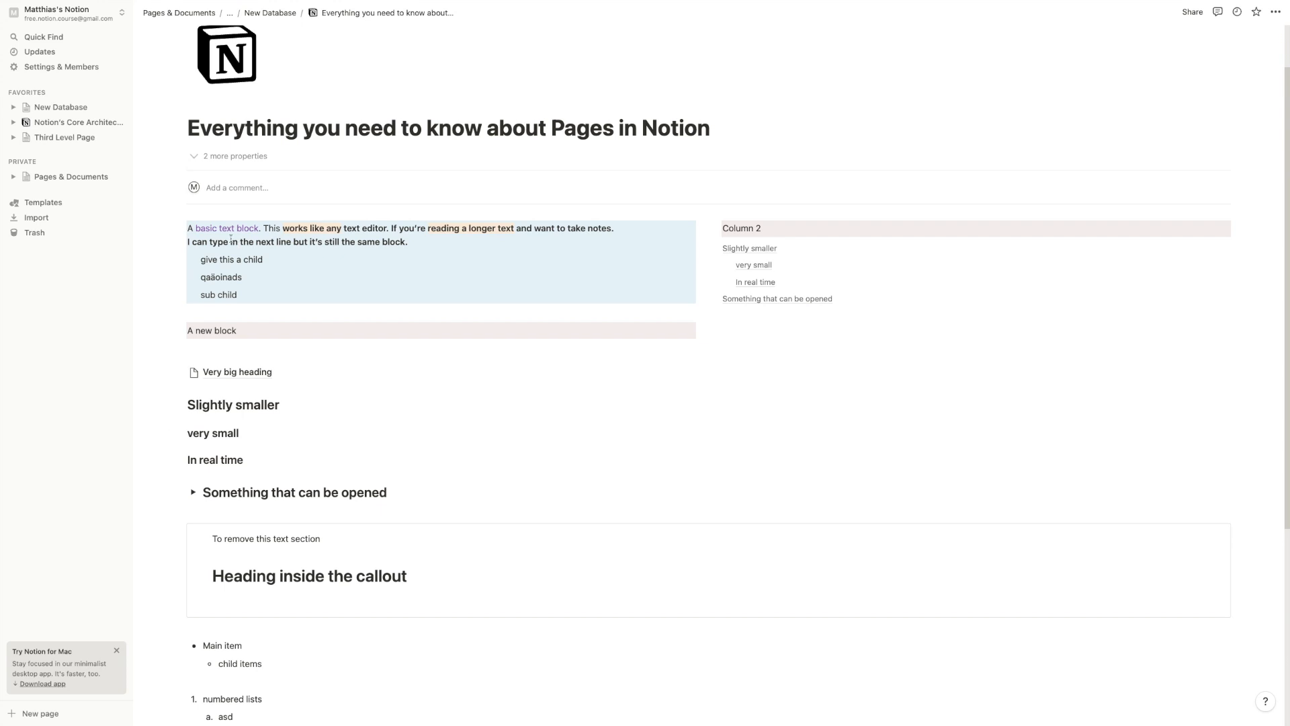
{"action": "scroll", "coordinate": [256, 373], "scroll_direction": "down", "scroll_amount": 5}
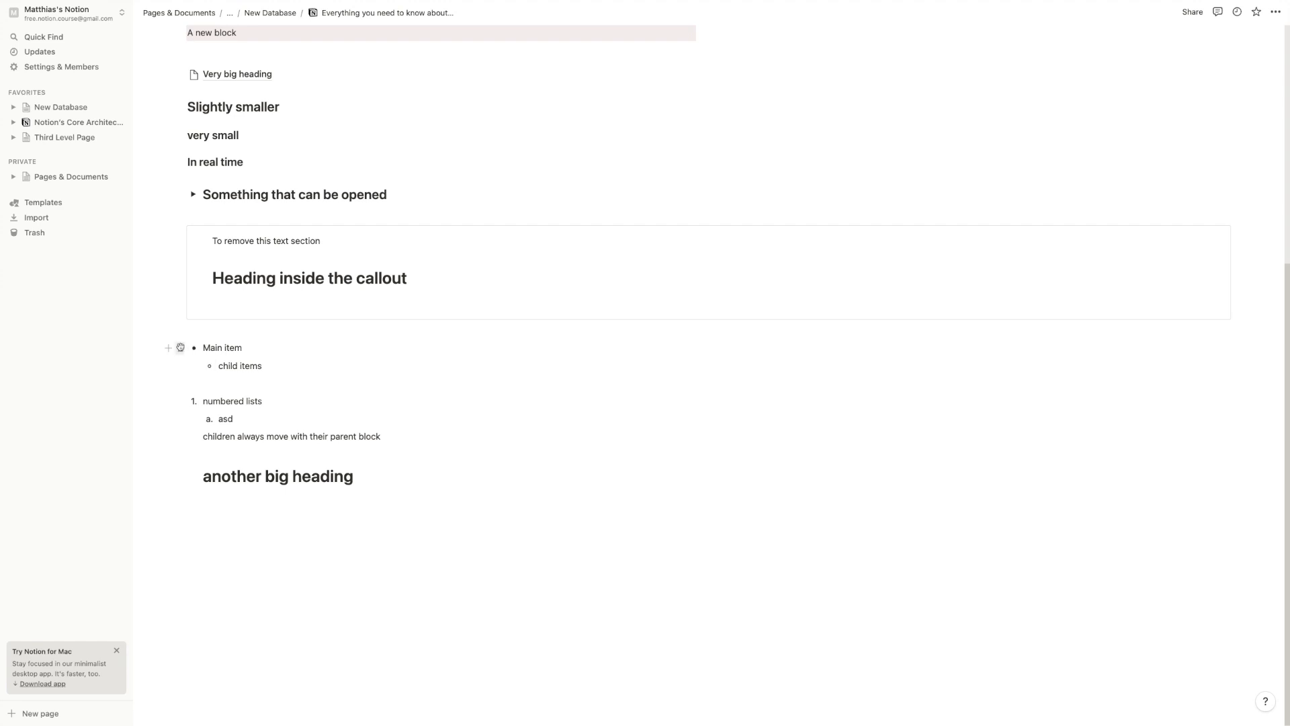
Turn the 'Main item' bullet into a sub-page holding 'child items', open it, and go back
{"action": "left_click", "coordinate": [180, 348]}
{"action": "mouse_move", "coordinate": [101, 301]}
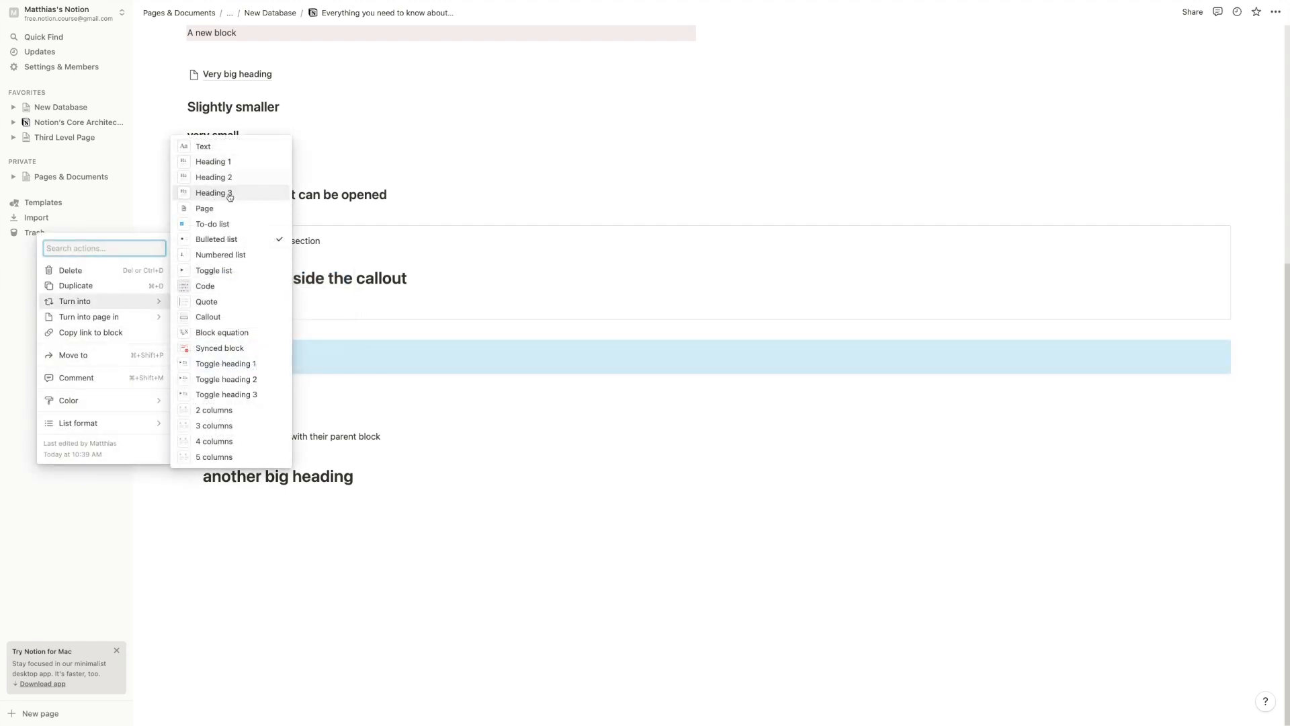
{"action": "left_click", "coordinate": [212, 208]}
{"action": "left_click", "coordinate": [210, 369]}
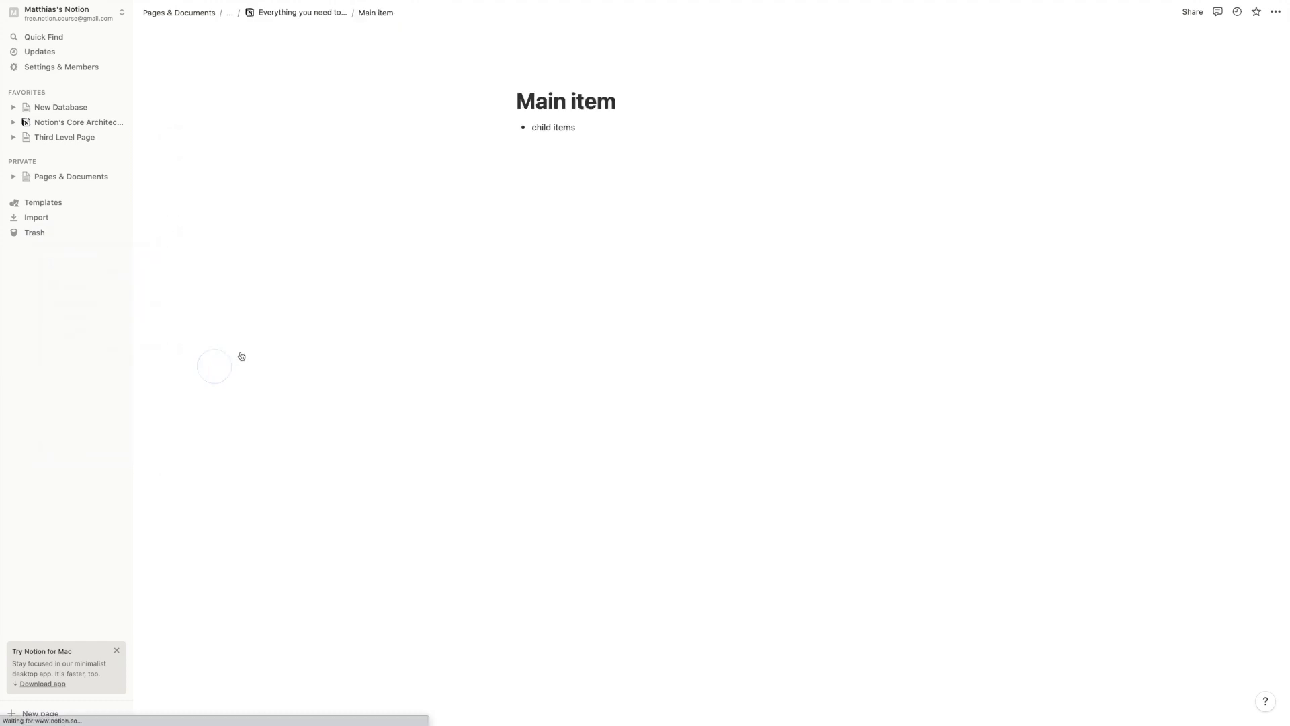
{"action": "left_click_drag", "start_coordinate": [536, 128], "coordinate": [589, 127]}
{"action": "left_click", "coordinate": [545, 137]}
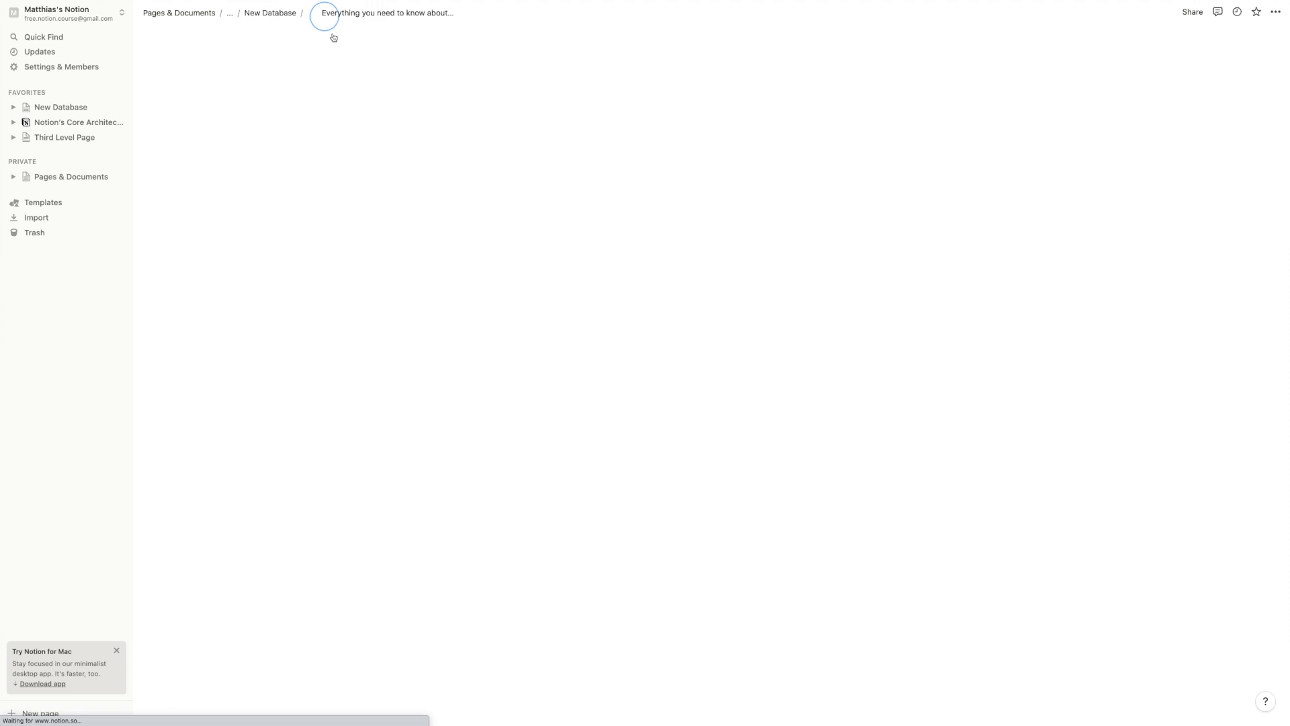
{"action": "left_click", "coordinate": [317, 12]}
{"action": "scroll", "coordinate": [179, 441], "scroll_direction": "down", "scroll_amount": 2}
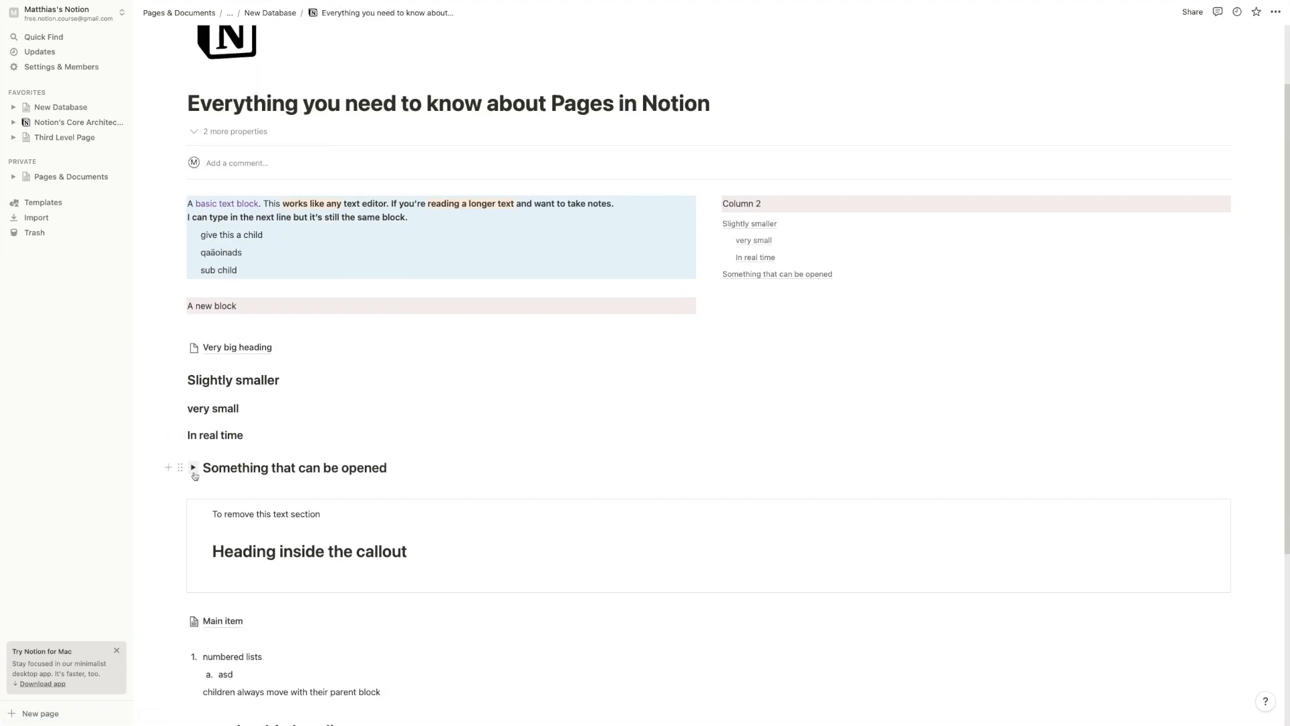
Turn the 'Something that can be opened' toggle into a page, open it, and go back
{"action": "left_click", "coordinate": [193, 467]}
{"action": "left_click", "coordinate": [180, 467]}
{"action": "mouse_move", "coordinate": [136, 432]}
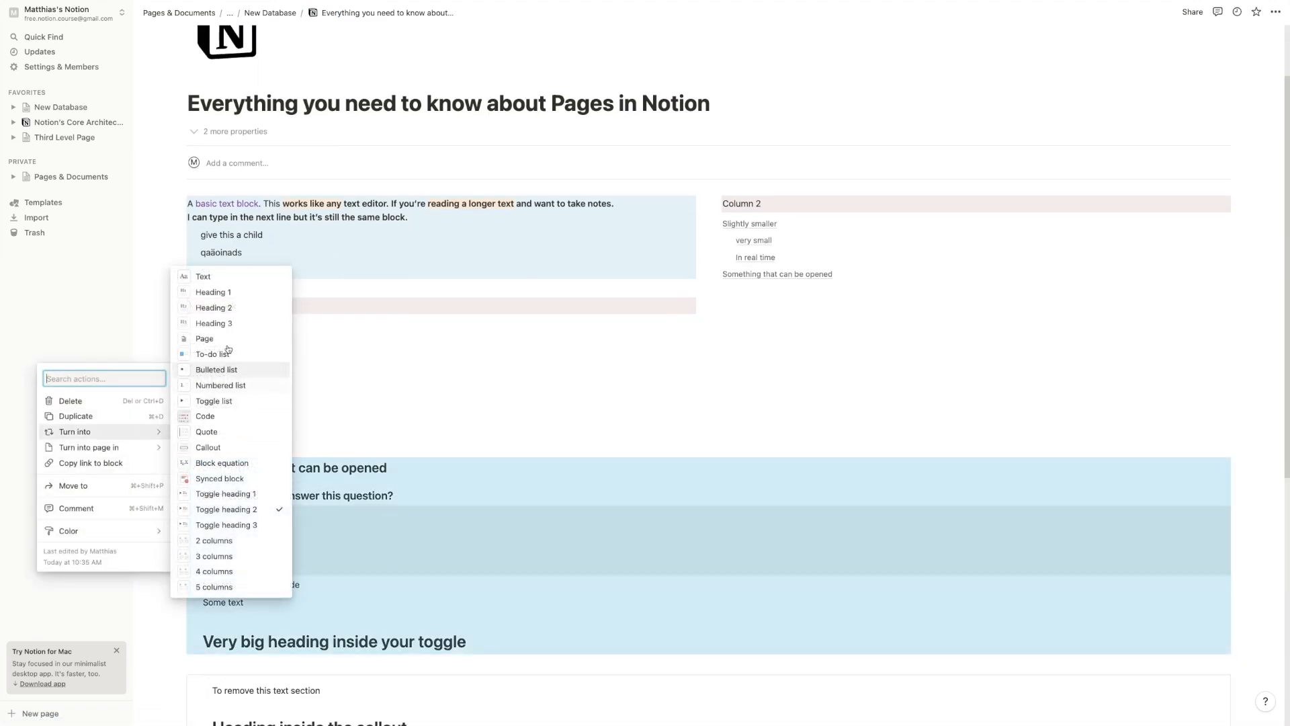
{"action": "left_click", "coordinate": [215, 337]}
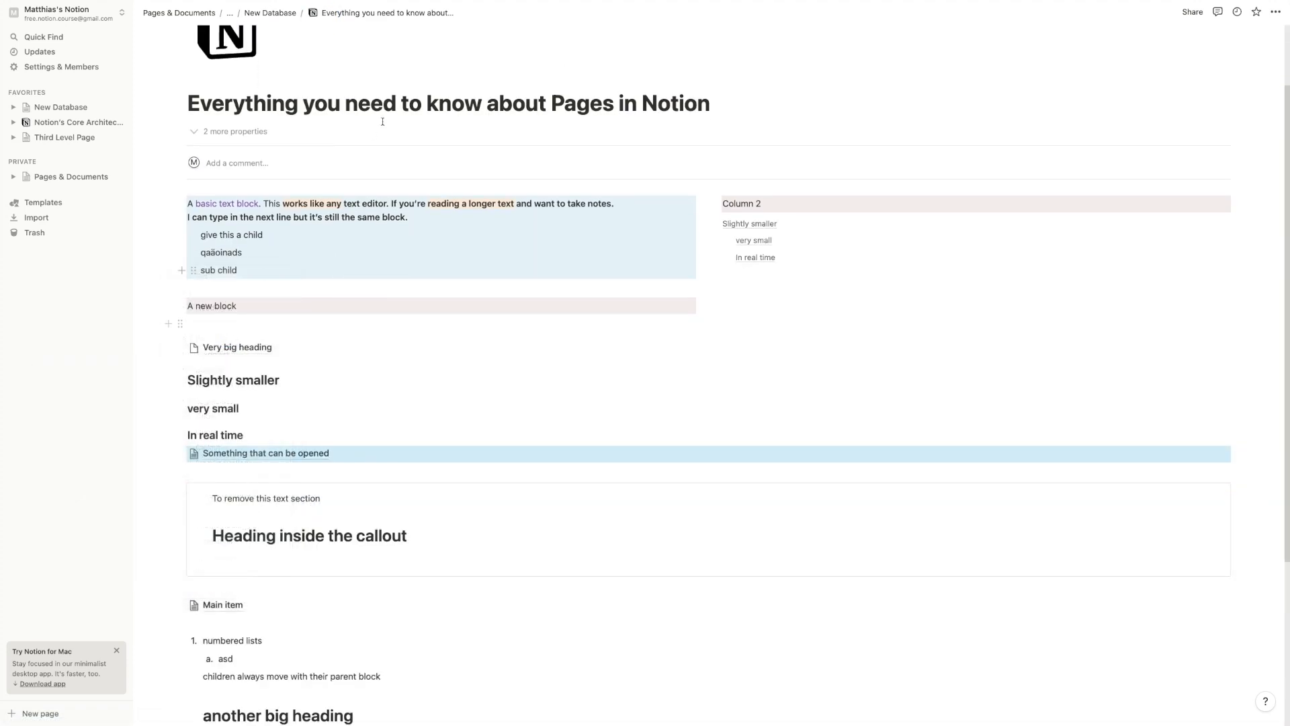
{"action": "left_click", "coordinate": [256, 452]}
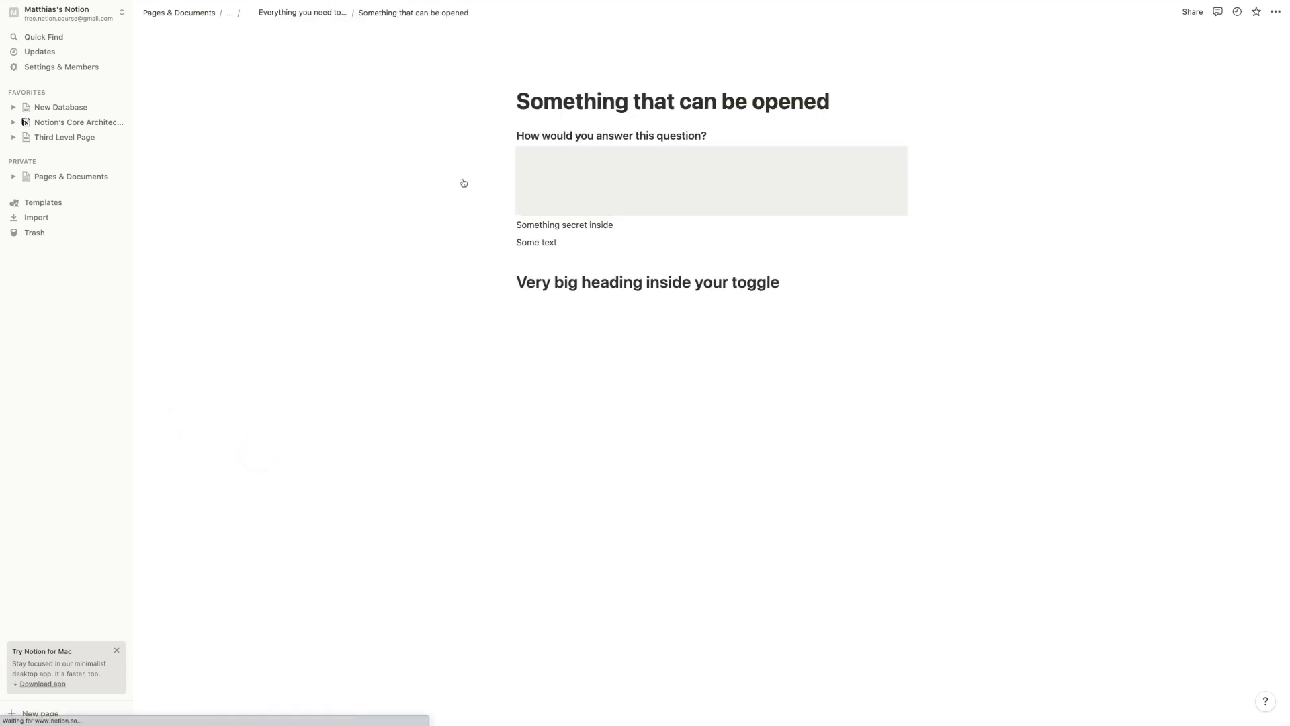
{"action": "left_click", "coordinate": [303, 13]}
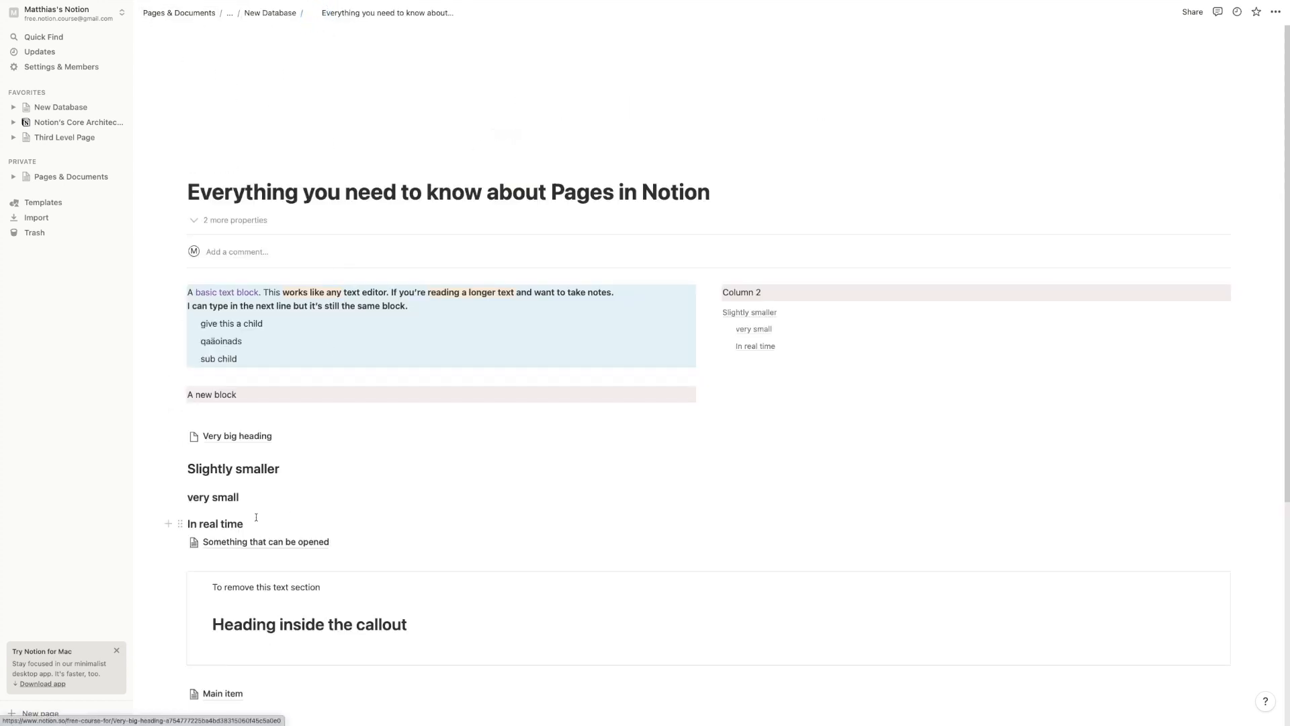
Turn it back into a collapsed toggle list and add an empty block below 'another big heading'
{"action": "left_click", "coordinate": [178, 468]}
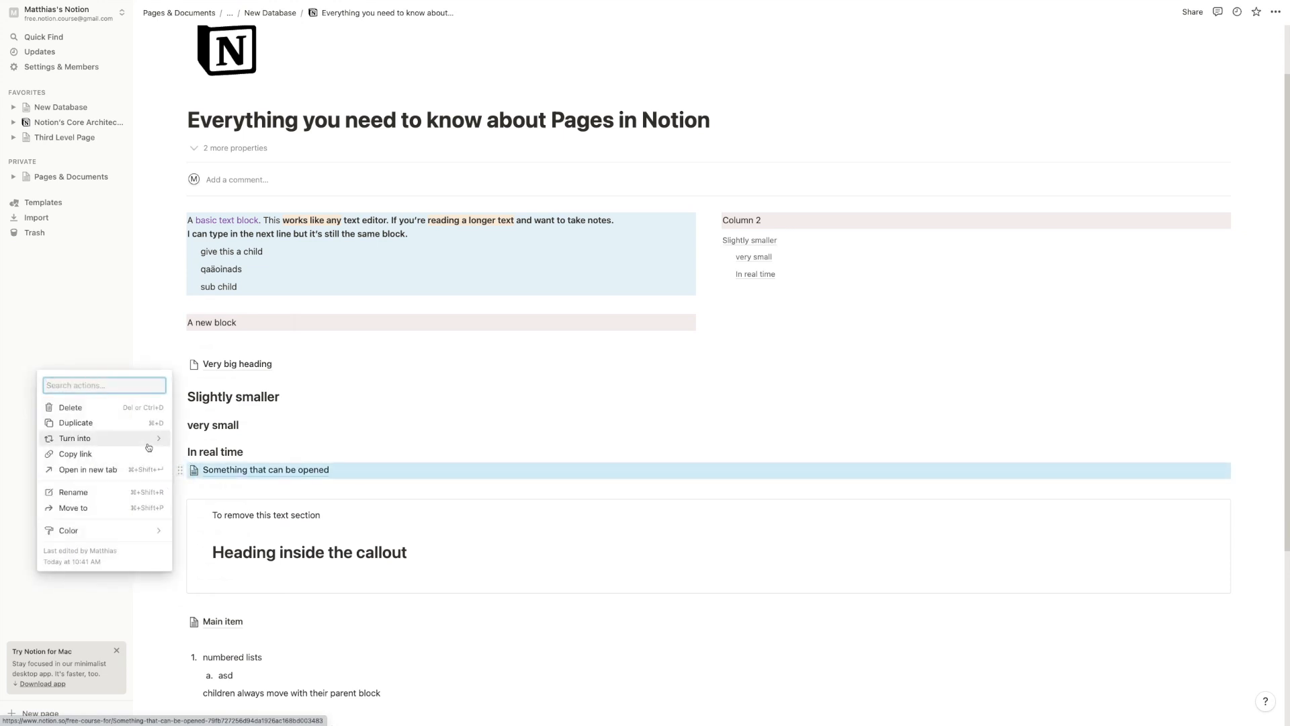
{"action": "mouse_move", "coordinate": [75, 438]}
{"action": "left_click", "coordinate": [214, 407]}
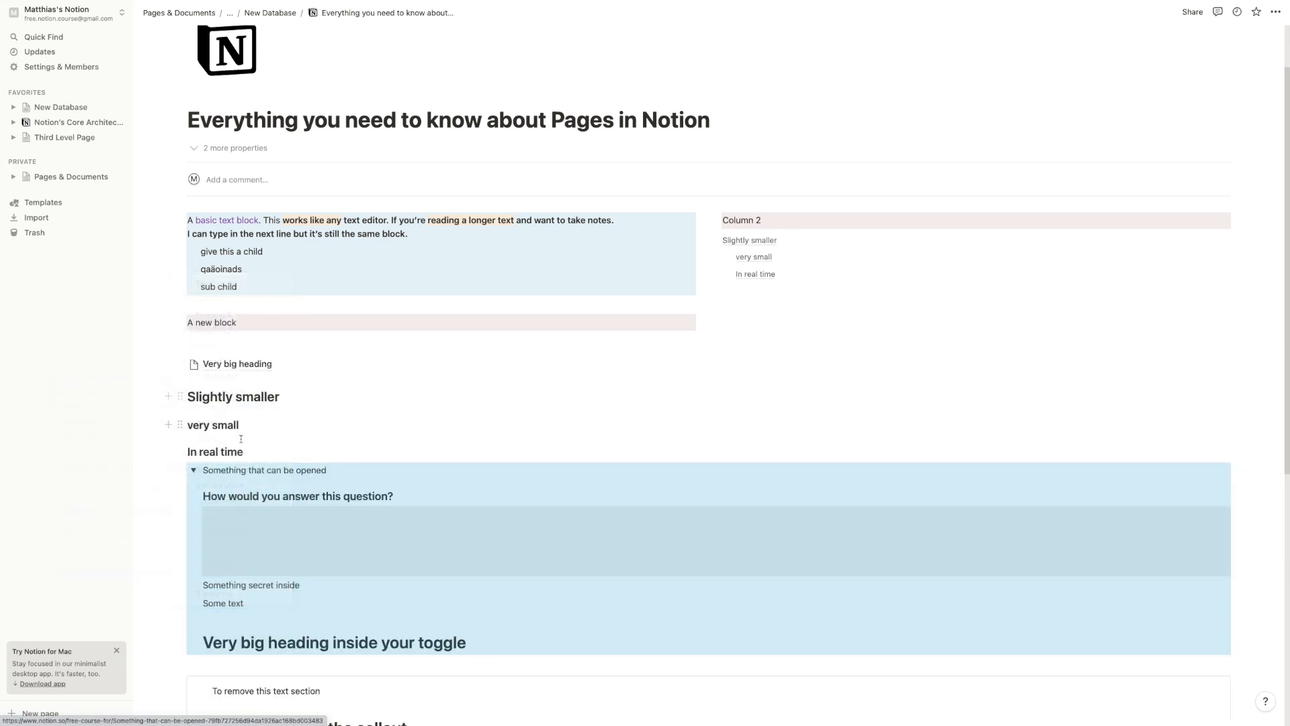
{"action": "left_click_drag", "start_coordinate": [236, 491], "coordinate": [324, 577]}
{"action": "left_click", "coordinate": [328, 589]}
{"action": "left_click", "coordinate": [194, 470]}
{"action": "scroll", "coordinate": [296, 509], "scroll_direction": "down", "scroll_amount": 5}
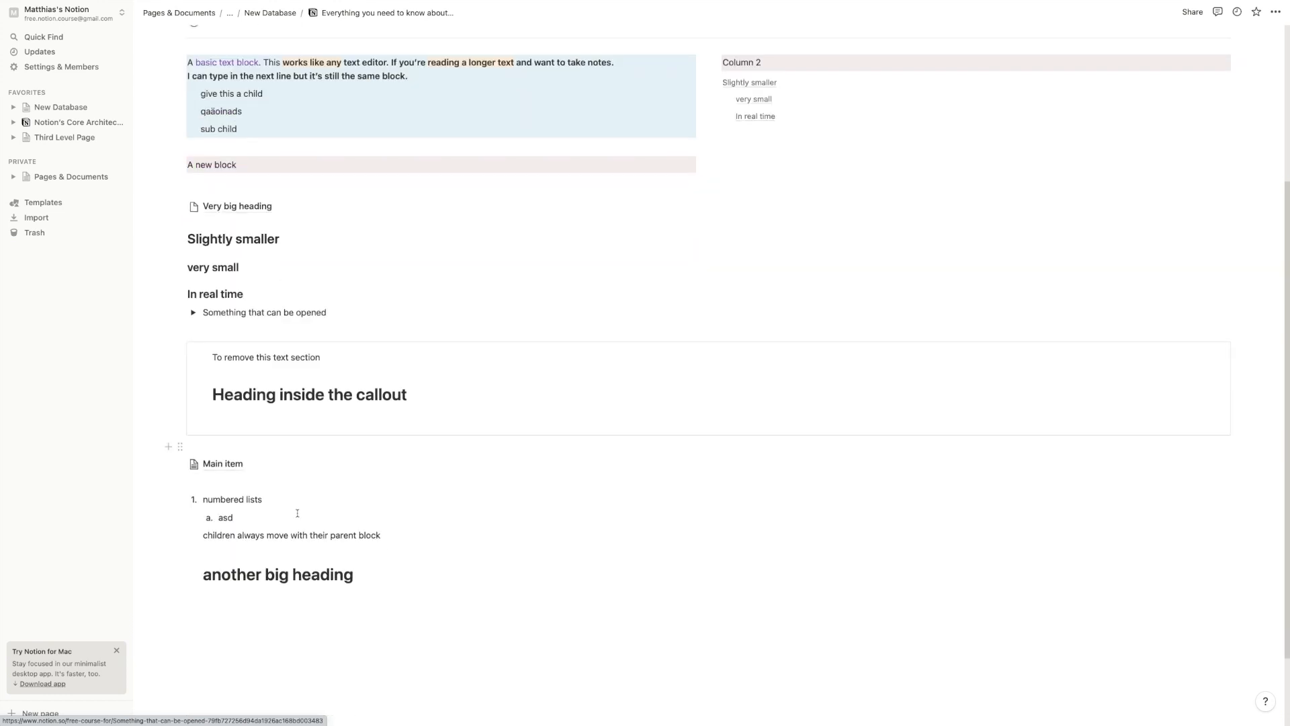
{"action": "left_click", "coordinate": [306, 539]}
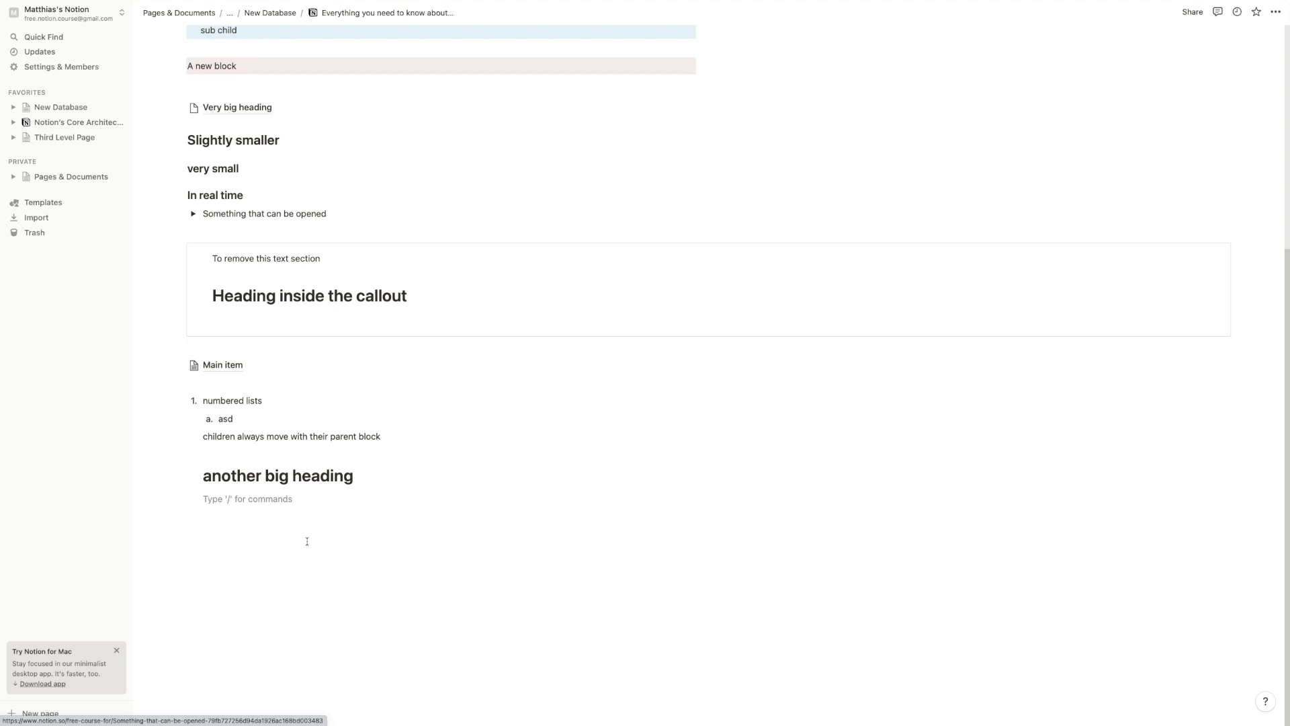
Create a 'Lazy checkbox' to-do item below another big heading
{"action": "key", "text": "Return"}
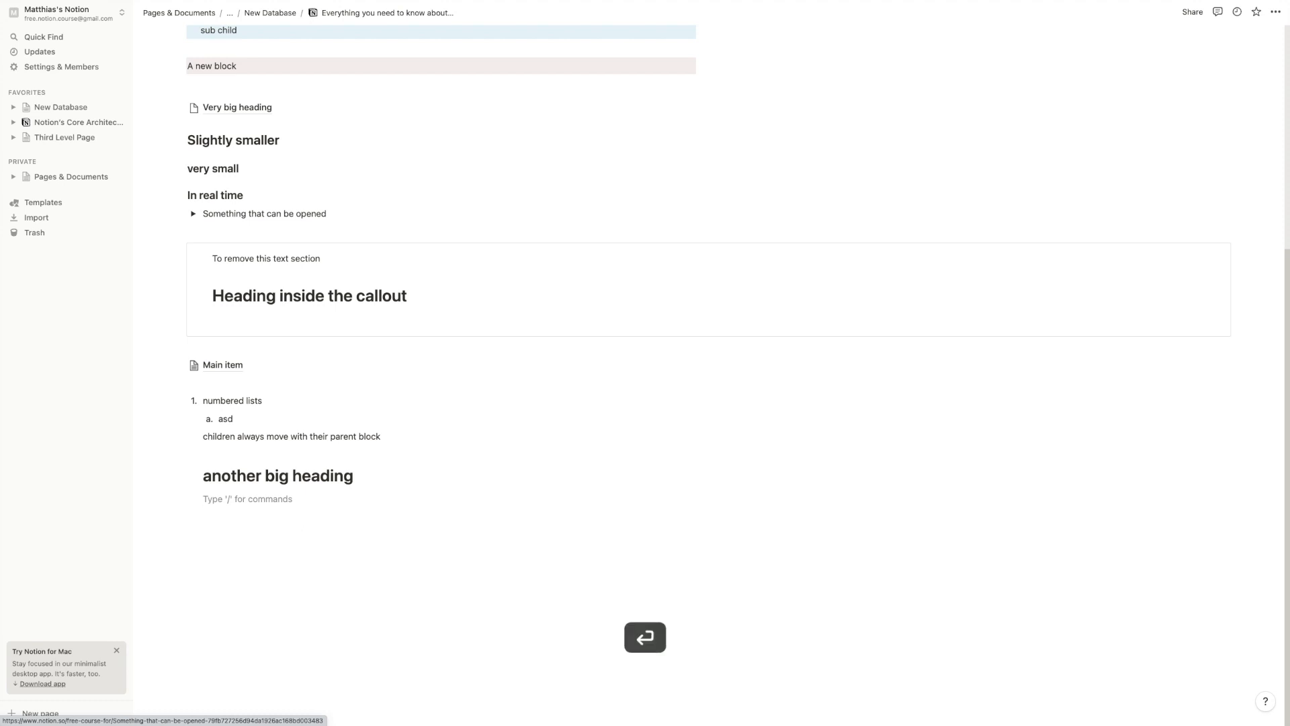
{"action": "type", "text": "/"}
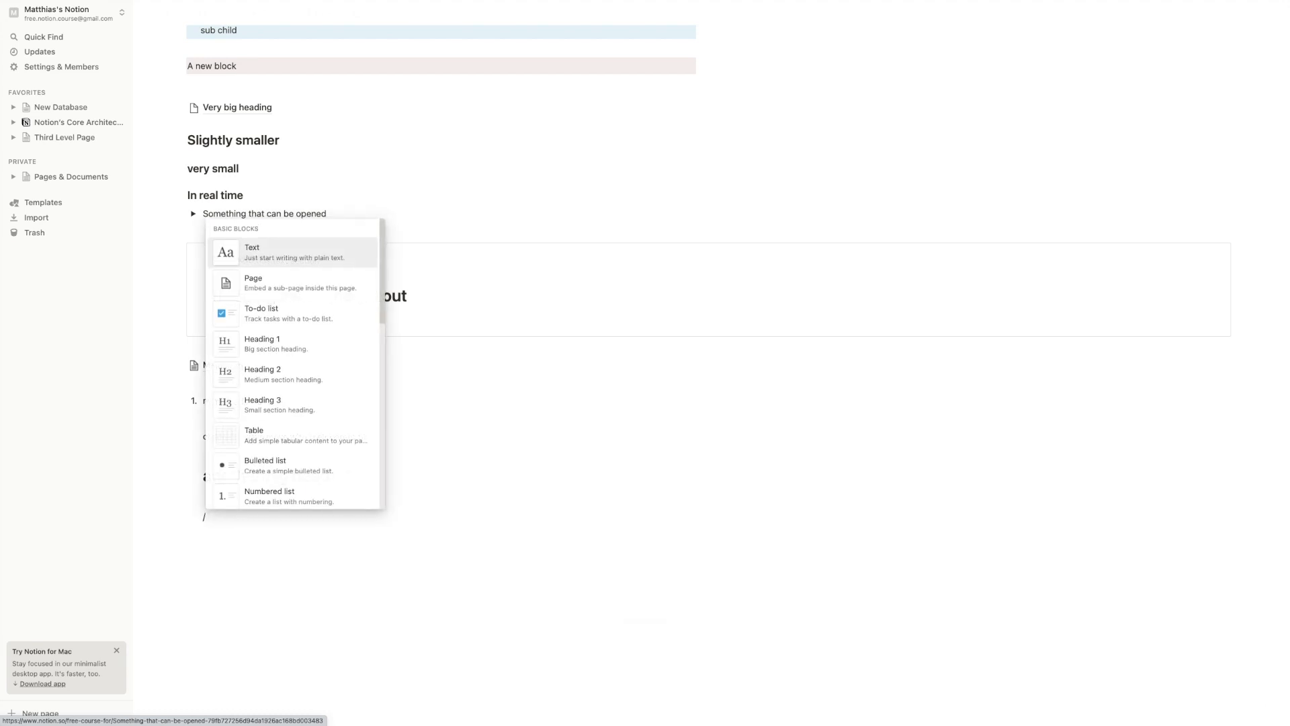
{"action": "left_click", "coordinate": [289, 313]}
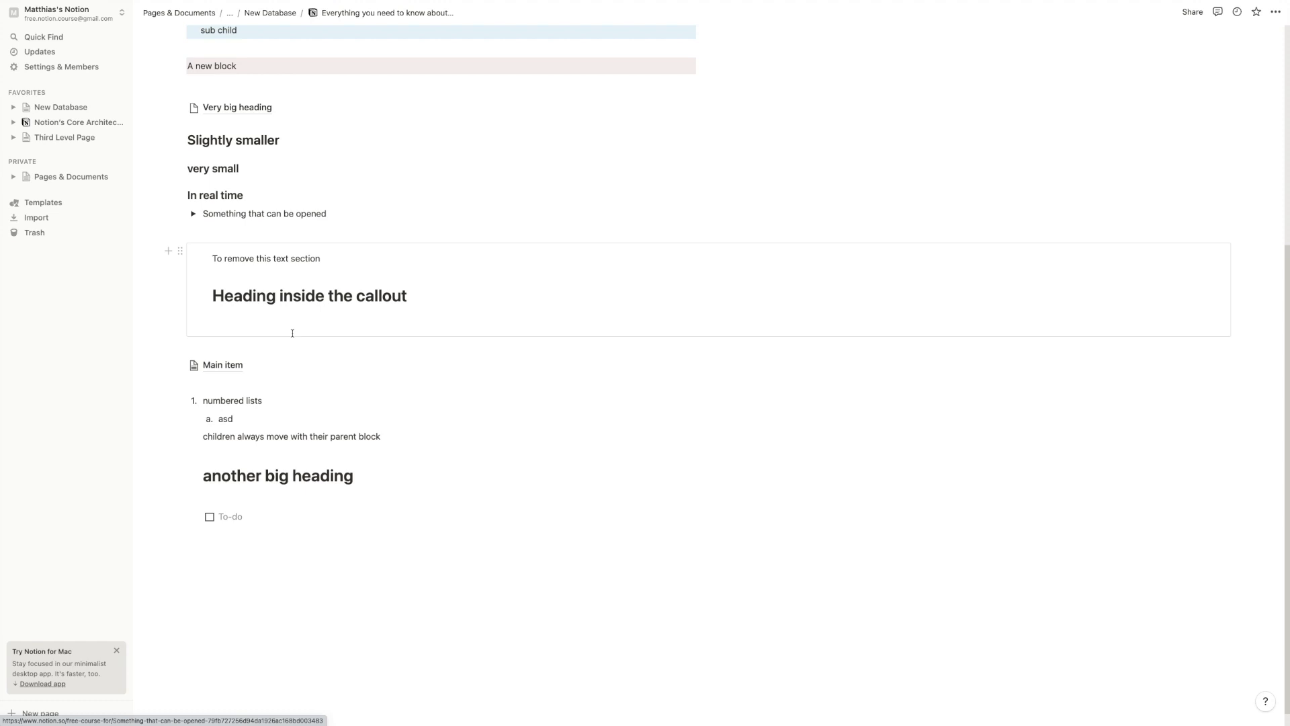
{"action": "type", "text": "Lazy checkbox"}
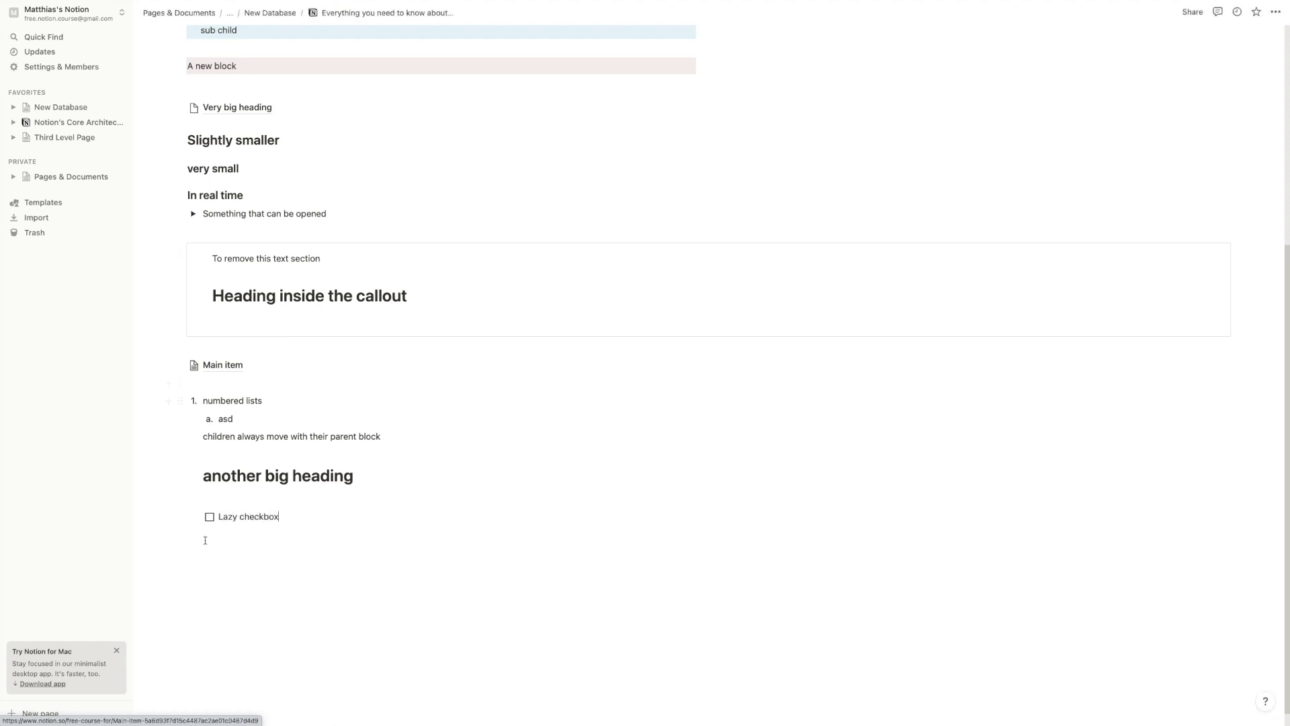
{"action": "left_click", "coordinate": [209, 517]}
{"action": "left_click", "coordinate": [209, 517]}
{"action": "left_click", "coordinate": [296, 515]}
Add a nested to-do 'nested items are unfortan' under it and tick both boxes
{"action": "key", "text": "Return"}
{"action": "key", "text": "Tab"}
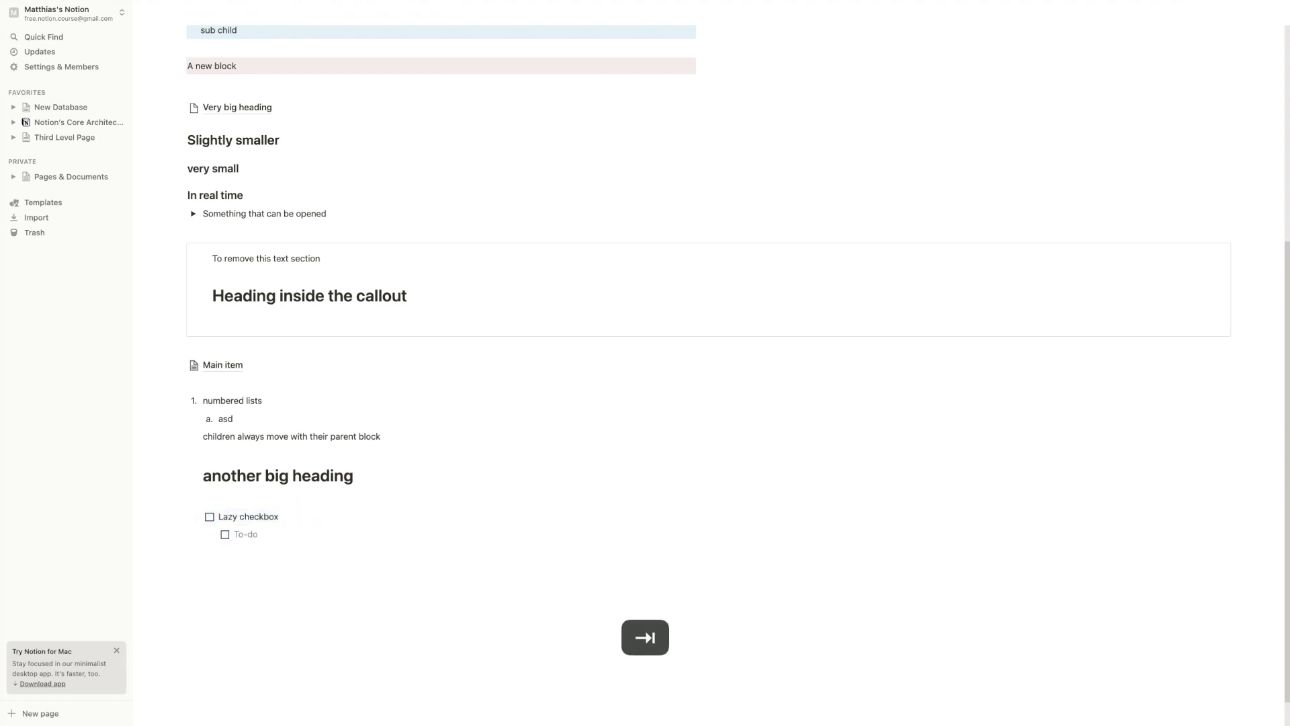
{"action": "type", "text": "nested items are unfortane"}
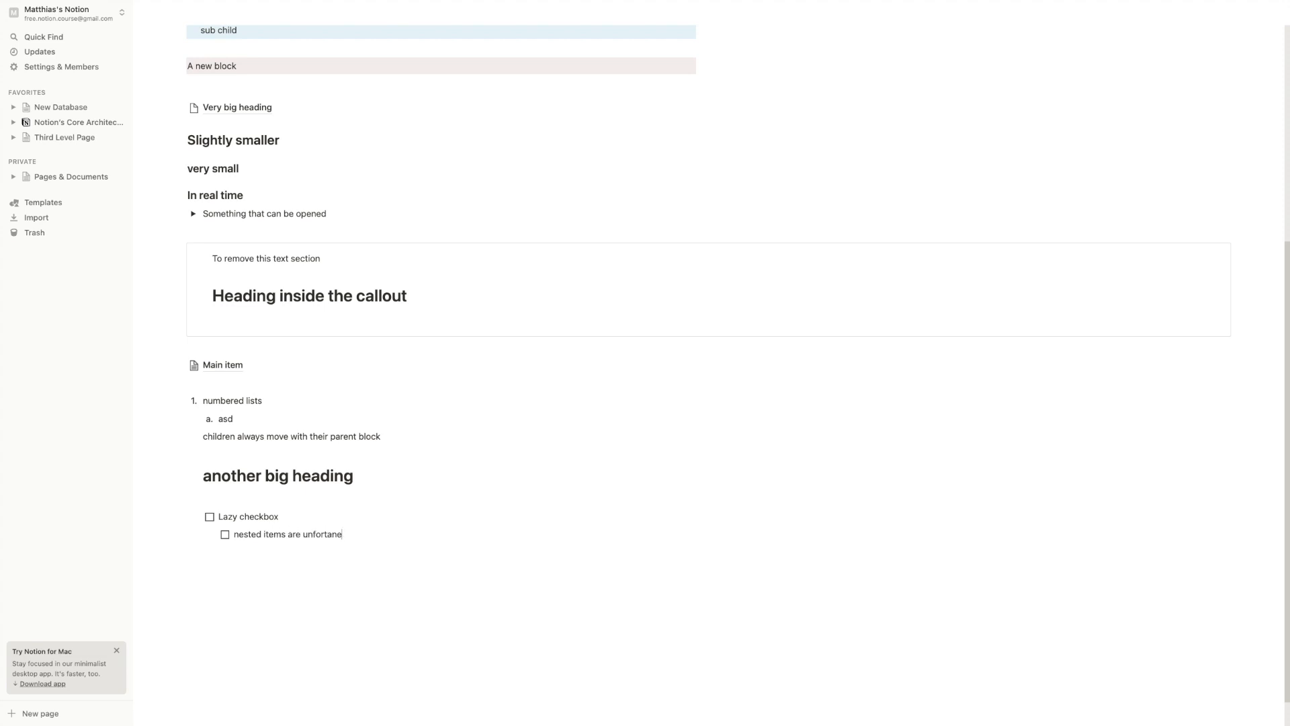
{"action": "key", "text": "BackSpace"}
{"action": "left_click", "coordinate": [210, 516]}
{"action": "left_click", "coordinate": [226, 534]}
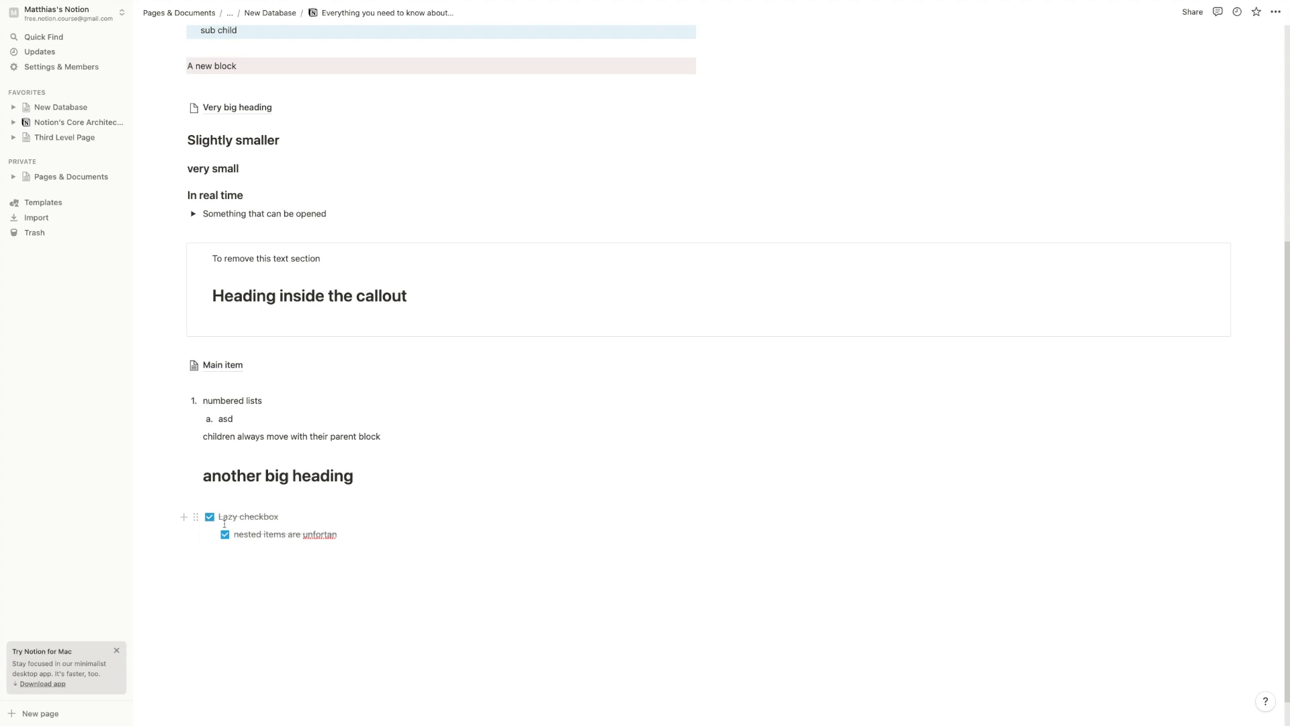
{"action": "left_click", "coordinate": [225, 534]}
{"action": "left_click", "coordinate": [209, 516]}
{"action": "left_click", "coordinate": [225, 534]}
{"action": "mouse_move", "coordinate": [196, 518]}
{"action": "left_mouse_down"}
{"action": "mouse_move", "coordinate": [202, 552]}
{"action": "mouse_move", "coordinate": [204, 516]}
{"action": "left_mouse_up"}
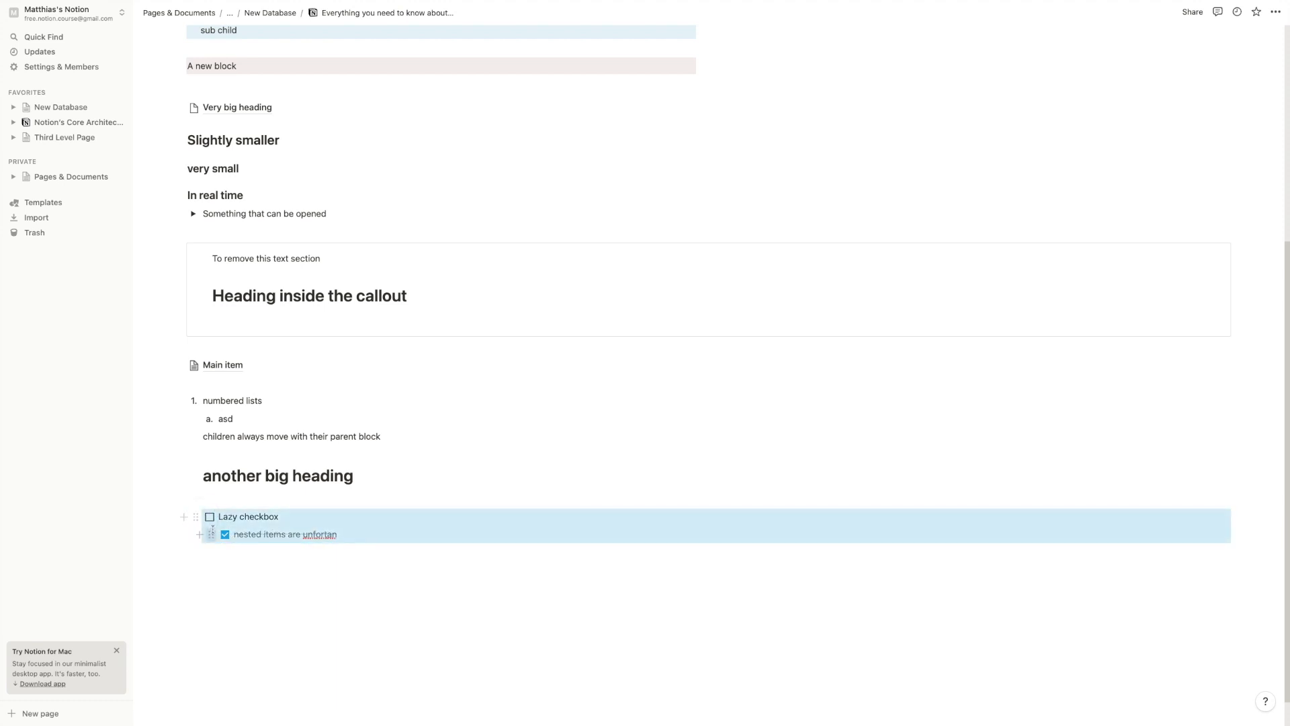
{"action": "left_click", "coordinate": [209, 517]}
Add empty blocks below the to-dos, outdented out of the to-do nesting
{"action": "left_click_drag", "start_coordinate": [369, 536], "coordinate": [224, 518]}
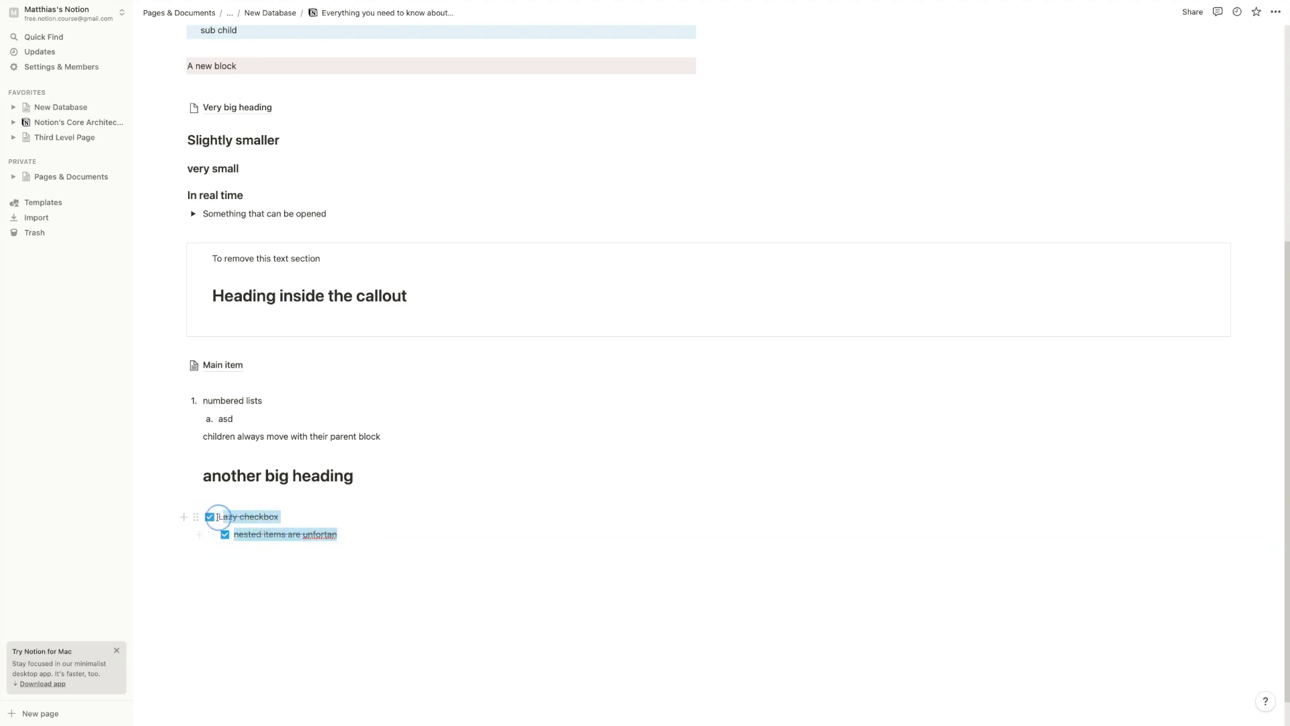
{"action": "left_click", "coordinate": [228, 550]}
{"action": "key", "text": "shift+Tab"}
{"action": "key", "text": "Return"}
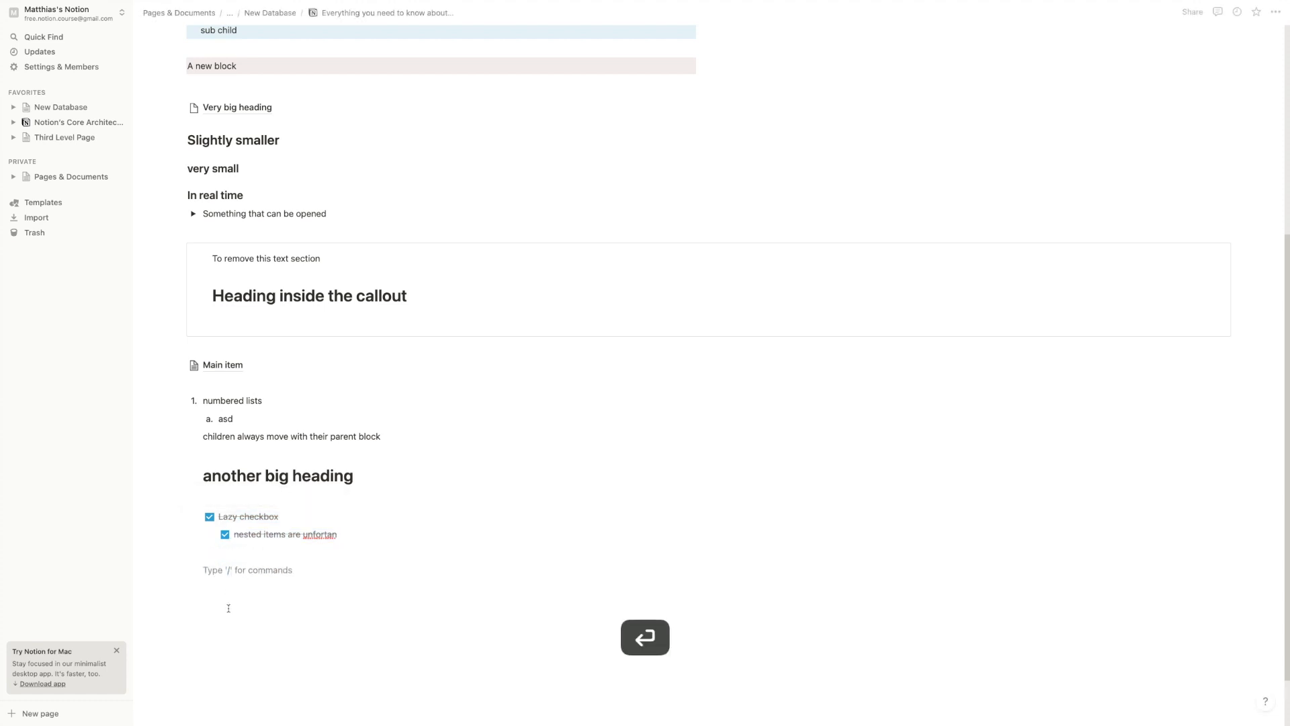
Insert a table with three columns and stretch it across the page
{"action": "type", "text": "/"}
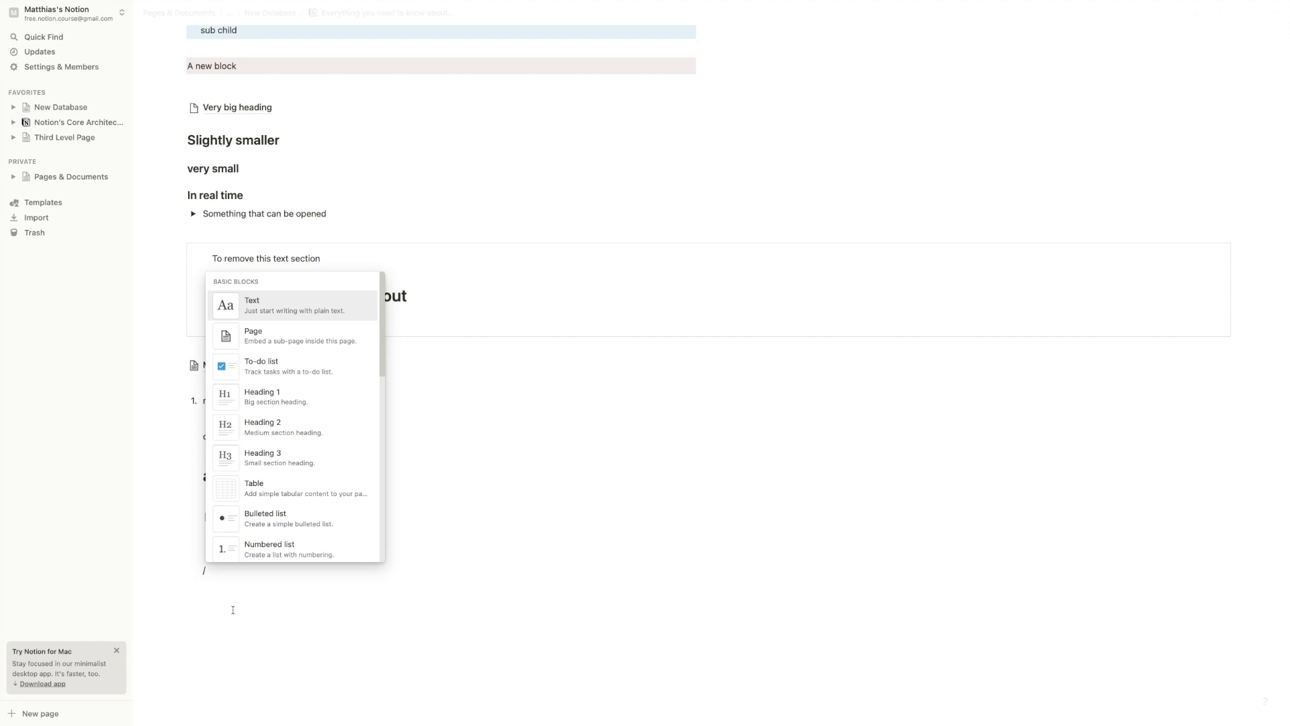
{"action": "left_click", "coordinate": [261, 498]}
{"action": "scroll", "coordinate": [264, 499], "scroll_direction": "down", "scroll_amount": 2}
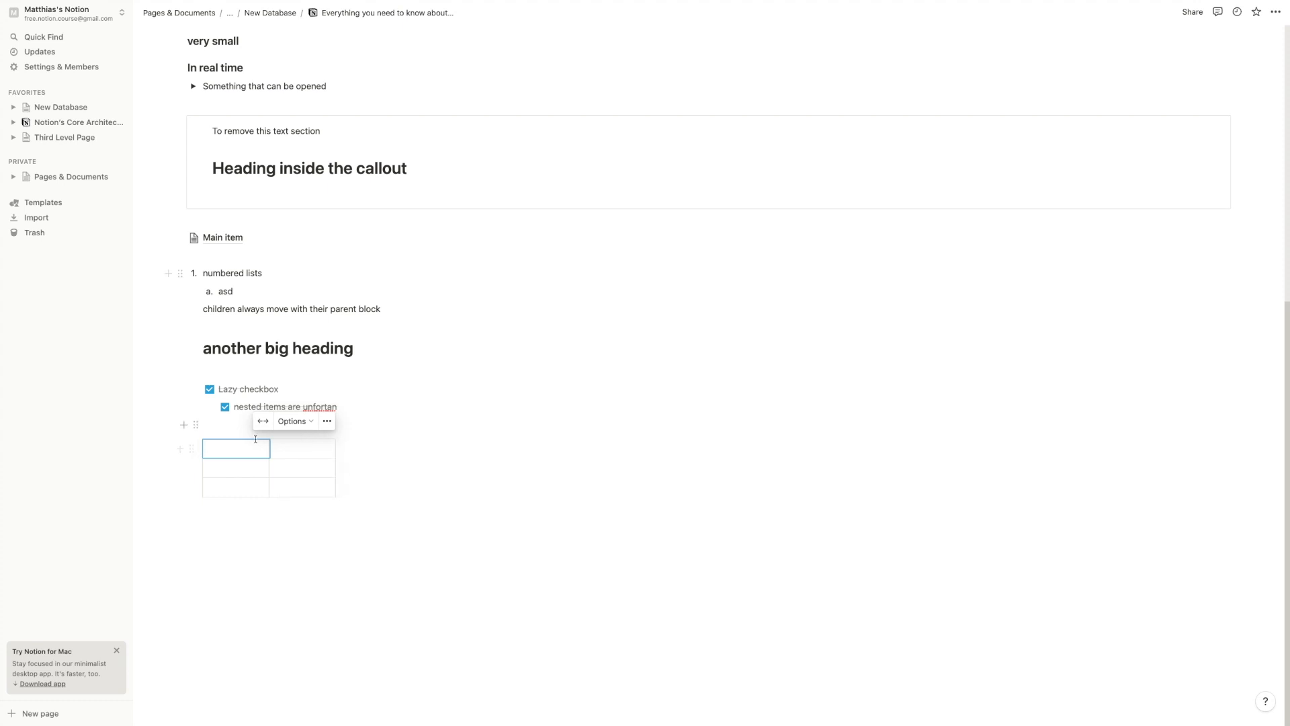
{"action": "mouse_move", "coordinate": [343, 460]}
{"action": "left_mouse_down"}
{"action": "mouse_move", "coordinate": [757, 470]}
{"action": "mouse_move", "coordinate": [345, 449]}
{"action": "left_mouse_up"}
{"action": "left_click", "coordinate": [262, 424]}
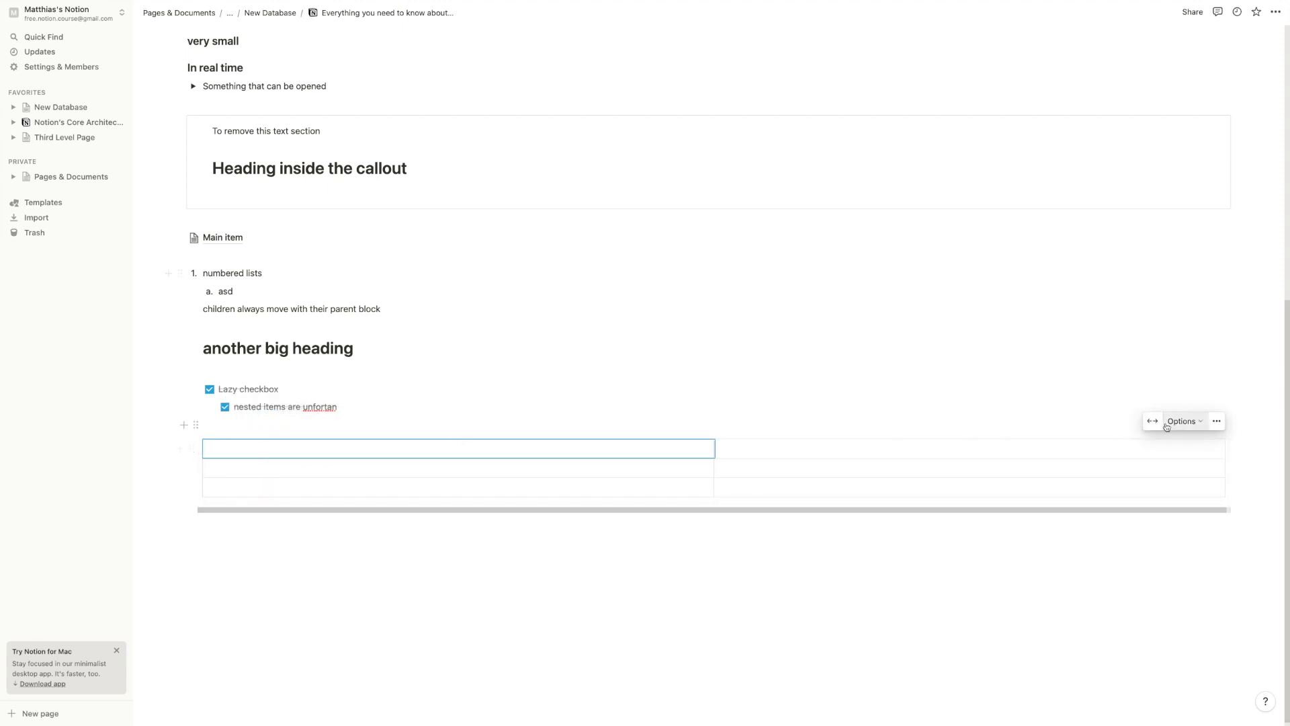
Toggle the table's header column and header row options, then fit it to page width
{"action": "mouse_move", "coordinate": [1180, 420]}
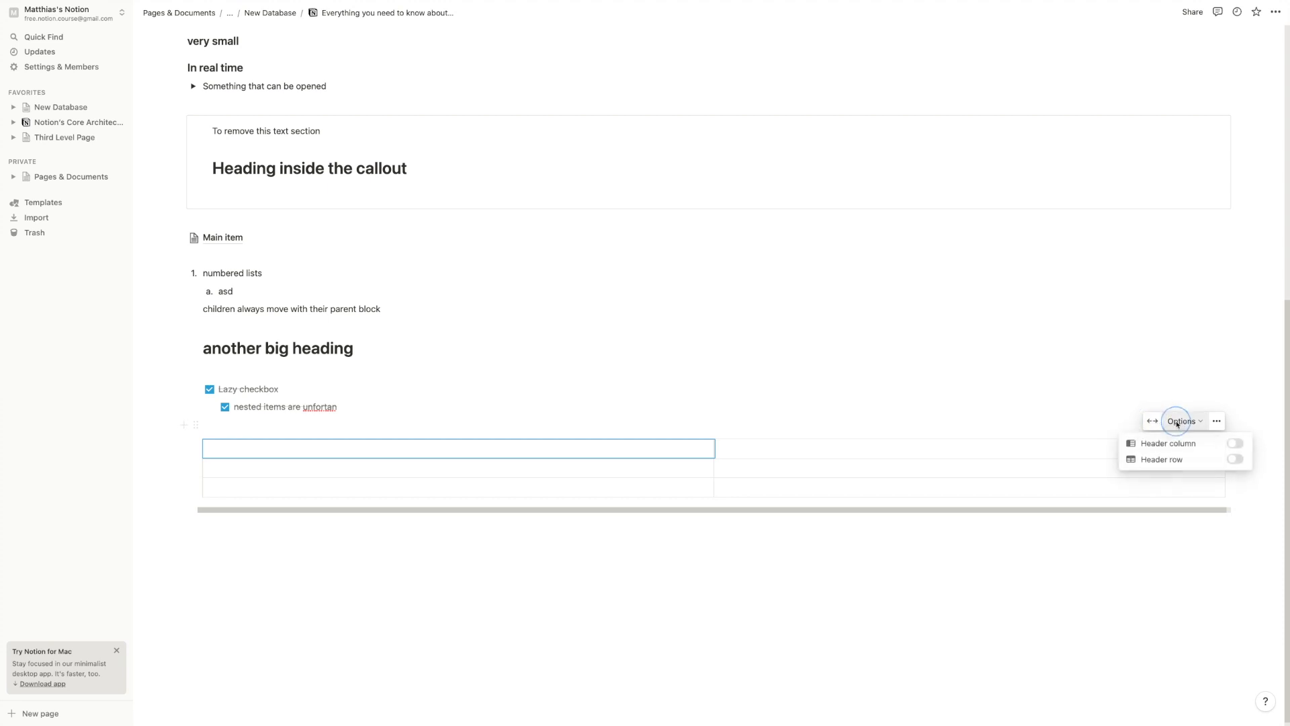
{"action": "left_click", "coordinate": [1234, 445]}
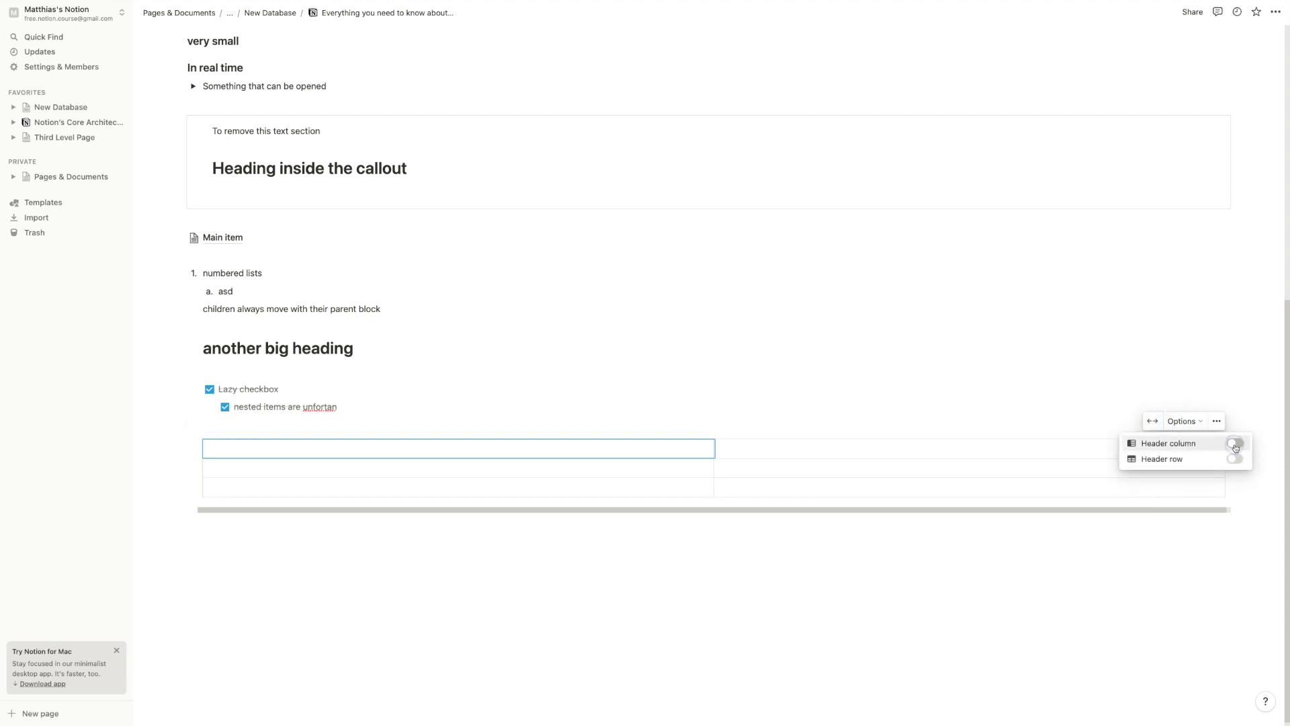
{"action": "left_click", "coordinate": [1234, 459]}
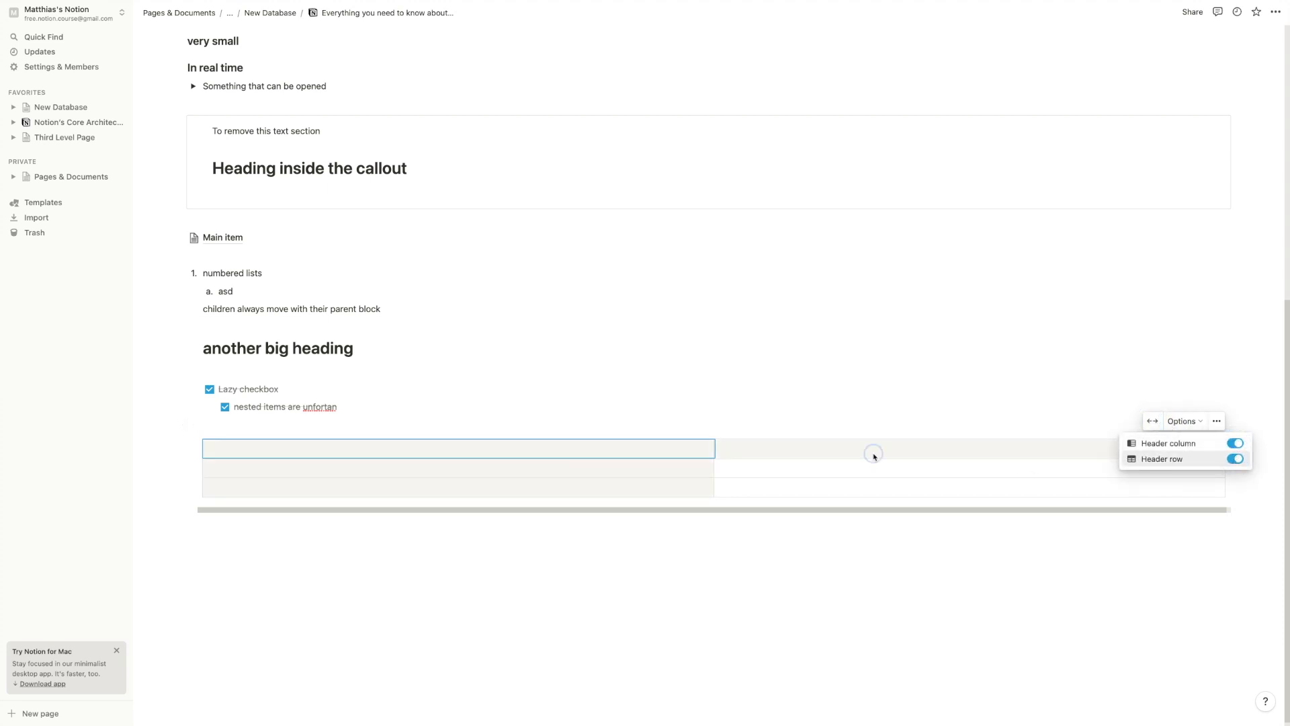
{"action": "left_click", "coordinate": [766, 459]}
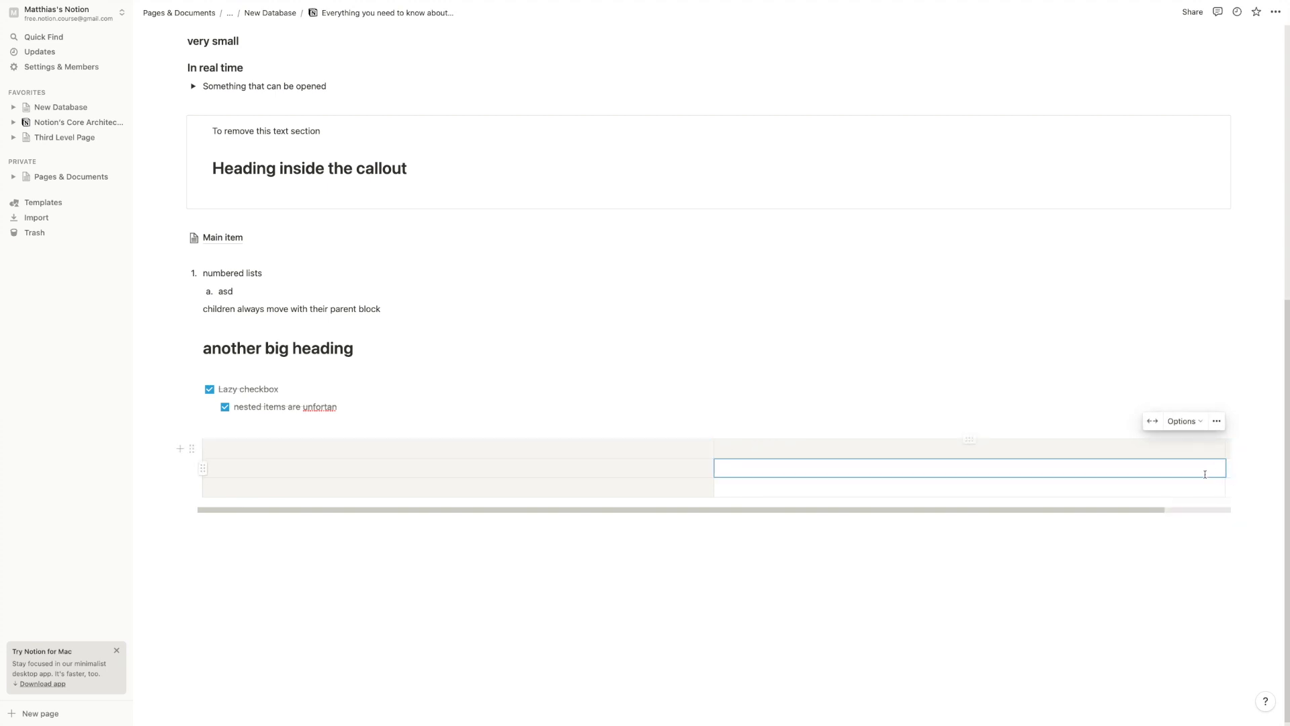
{"action": "left_click", "coordinate": [1152, 420]}
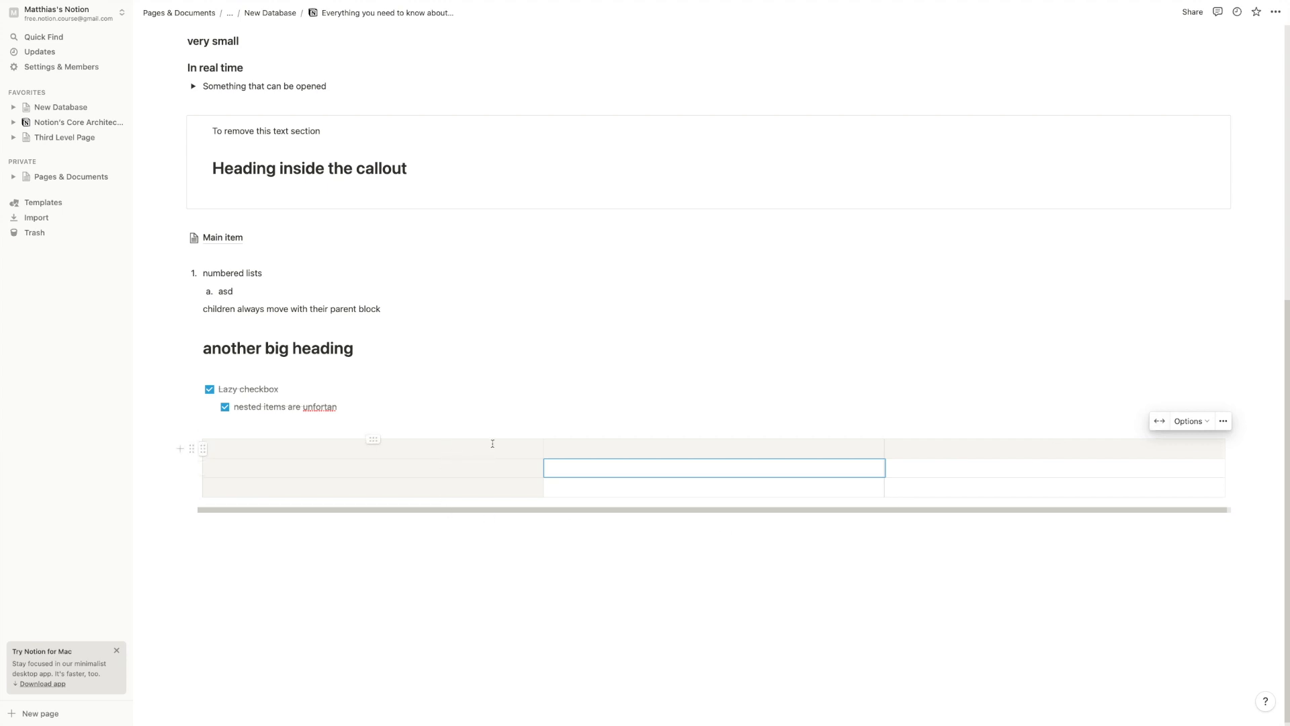
{"action": "left_click", "coordinate": [1223, 421]}
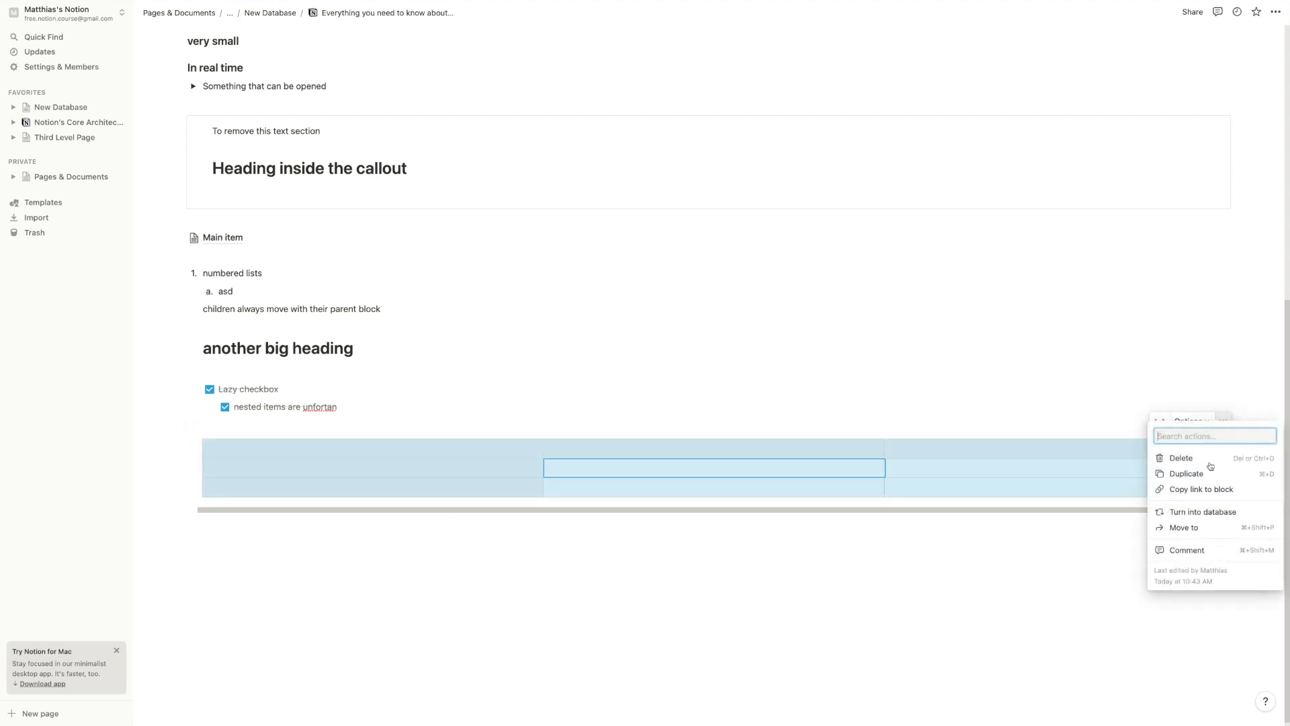
{"action": "key", "text": "Escape"}
Clear the stray '=' from the row 2, column 3 cell and add an empty line above the table
{"action": "left_click", "coordinate": [636, 439]}
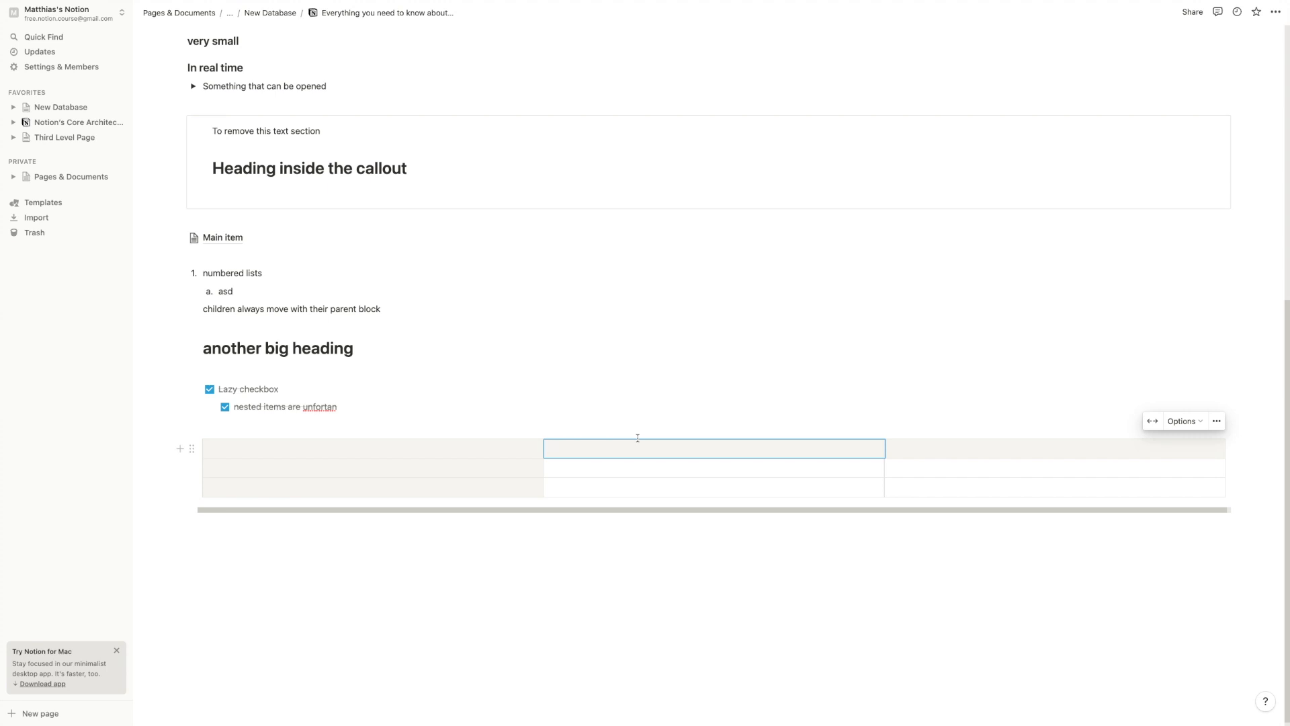
{"action": "left_click", "coordinate": [1008, 464]}
{"action": "type", "text": "="}
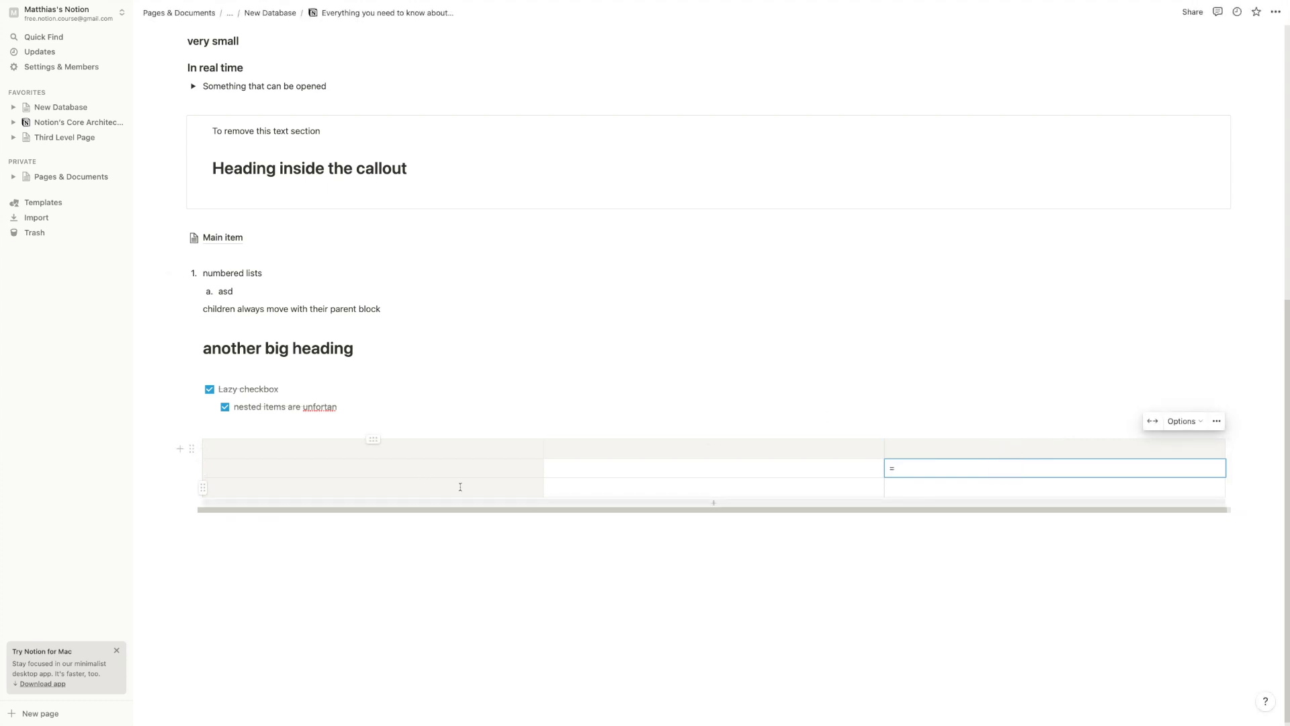
{"action": "key", "text": "BackSpace"}
{"action": "left_click", "coordinate": [553, 464]}
{"action": "left_click", "coordinate": [260, 446]}
{"action": "scroll", "coordinate": [283, 521], "scroll_direction": "down", "scroll_amount": 1}
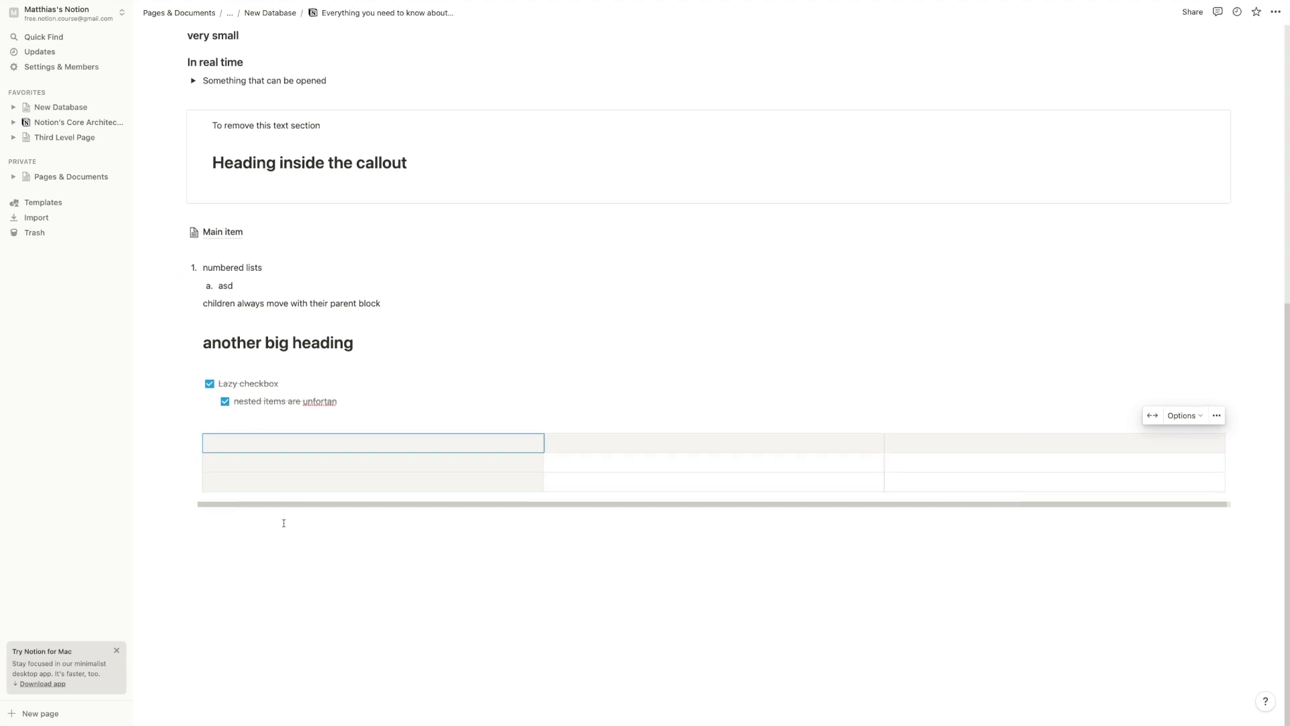
{"action": "key", "text": "Up"}
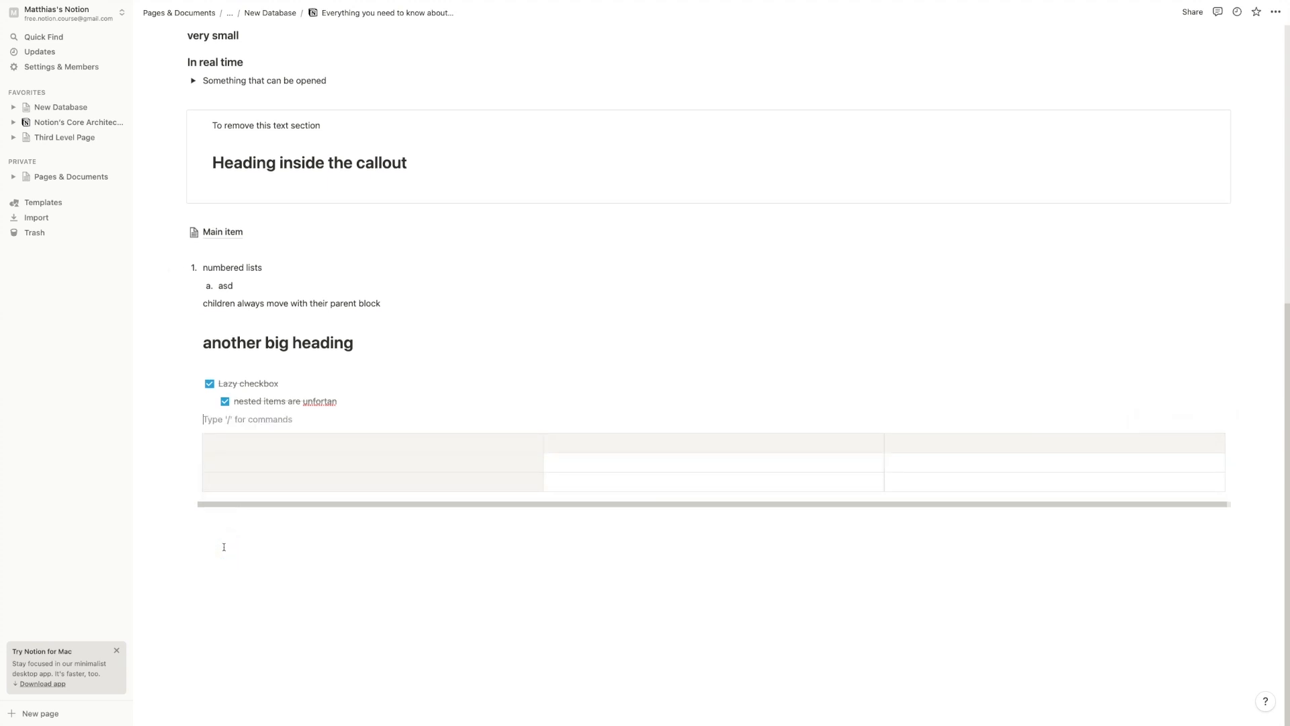
{"action": "key", "text": "Return"}
{"action": "key", "text": "Return"}
{"action": "key", "text": "Return"}
Insert a divider with /div on the empty line above the table
{"action": "left_click", "coordinate": [219, 440]}
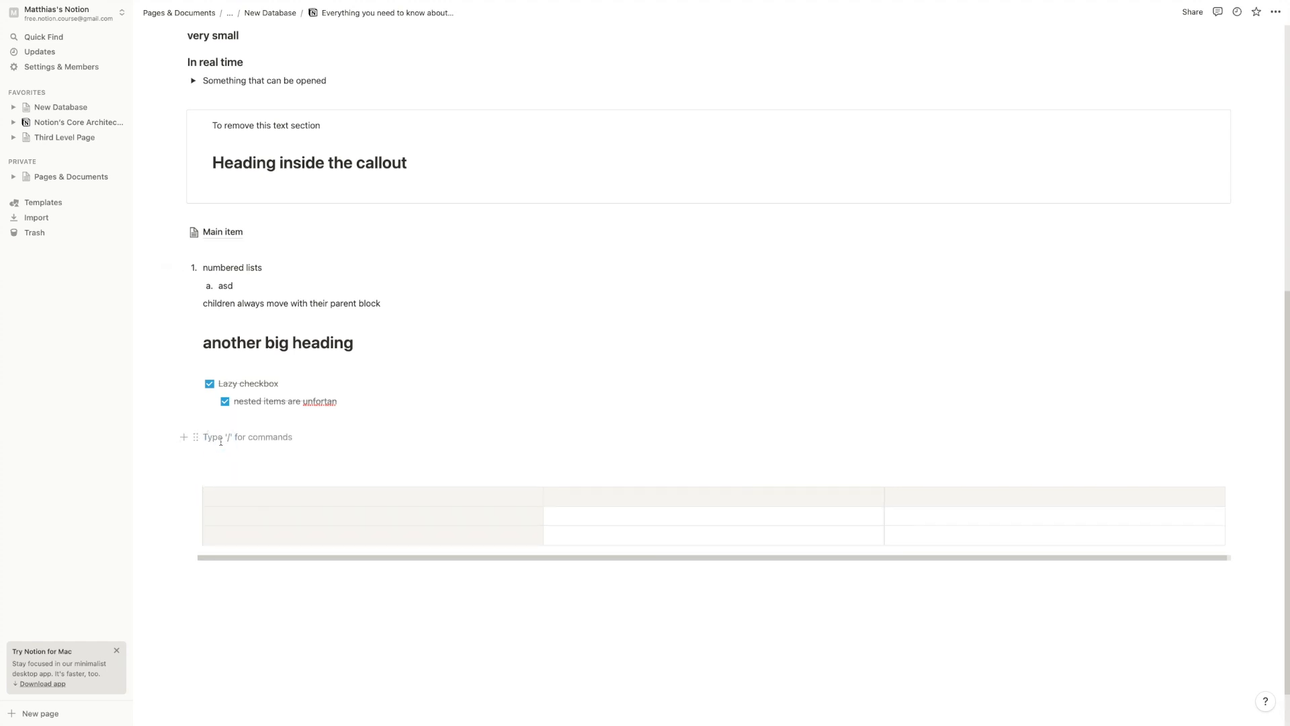
{"action": "type", "text": "/div"}
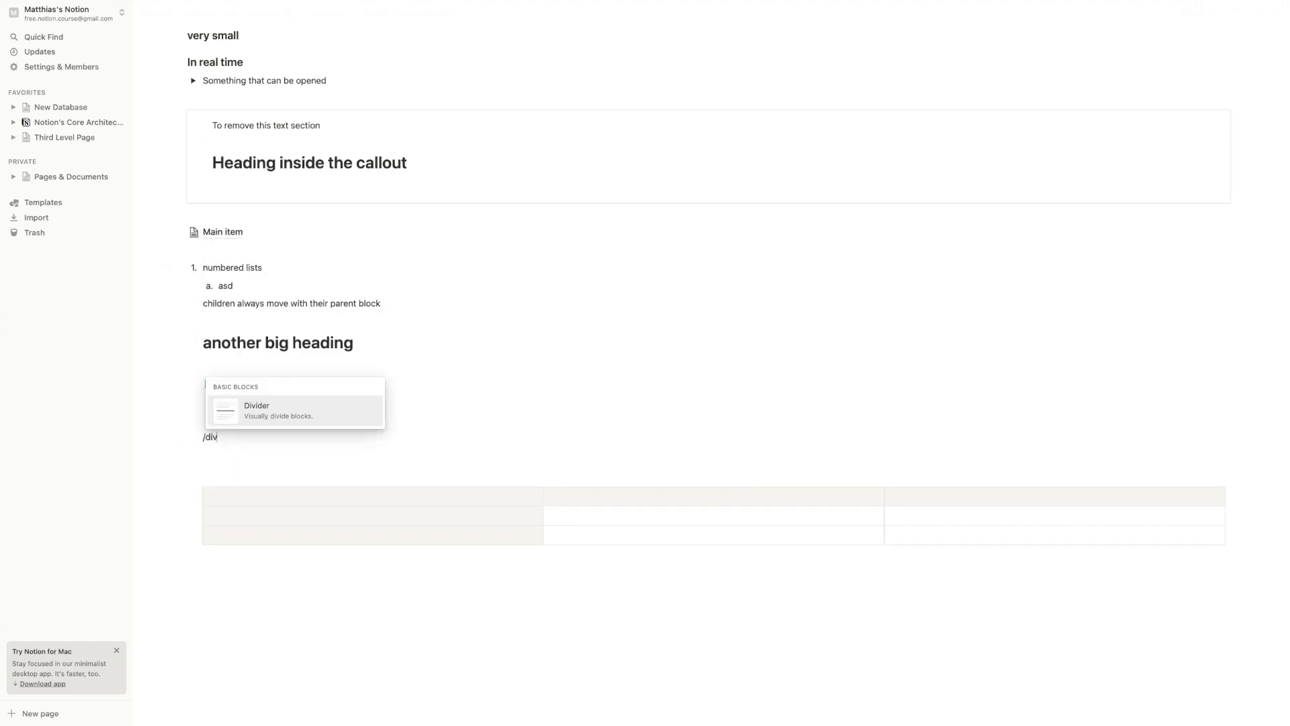
{"action": "key", "text": "Return"}
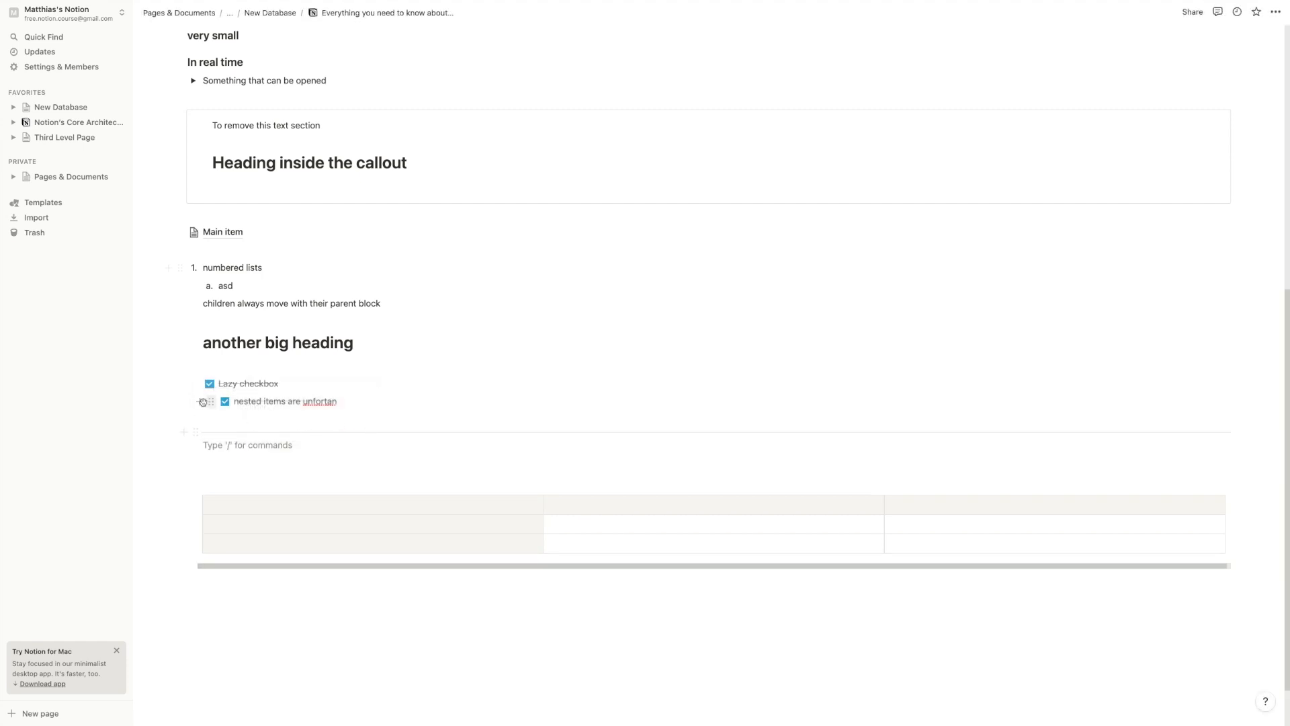
{"action": "left_click", "coordinate": [194, 432]}
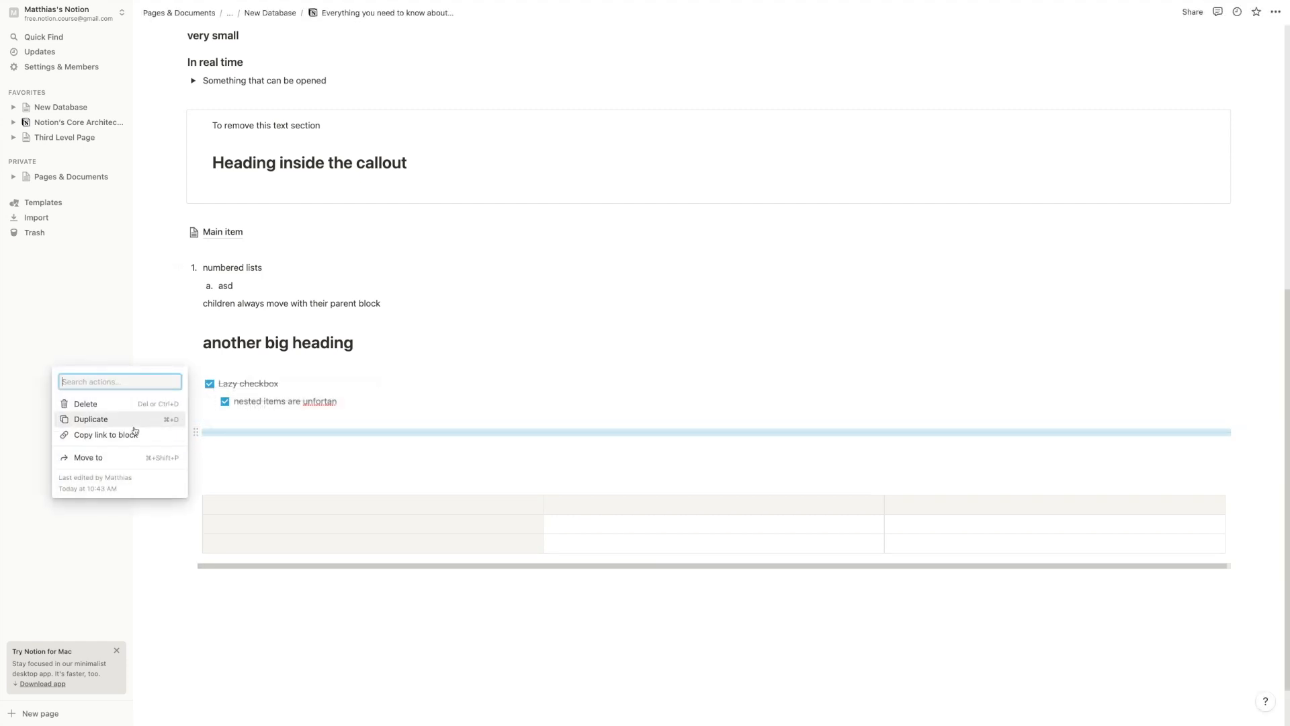
{"action": "left_click", "coordinate": [340, 449]}
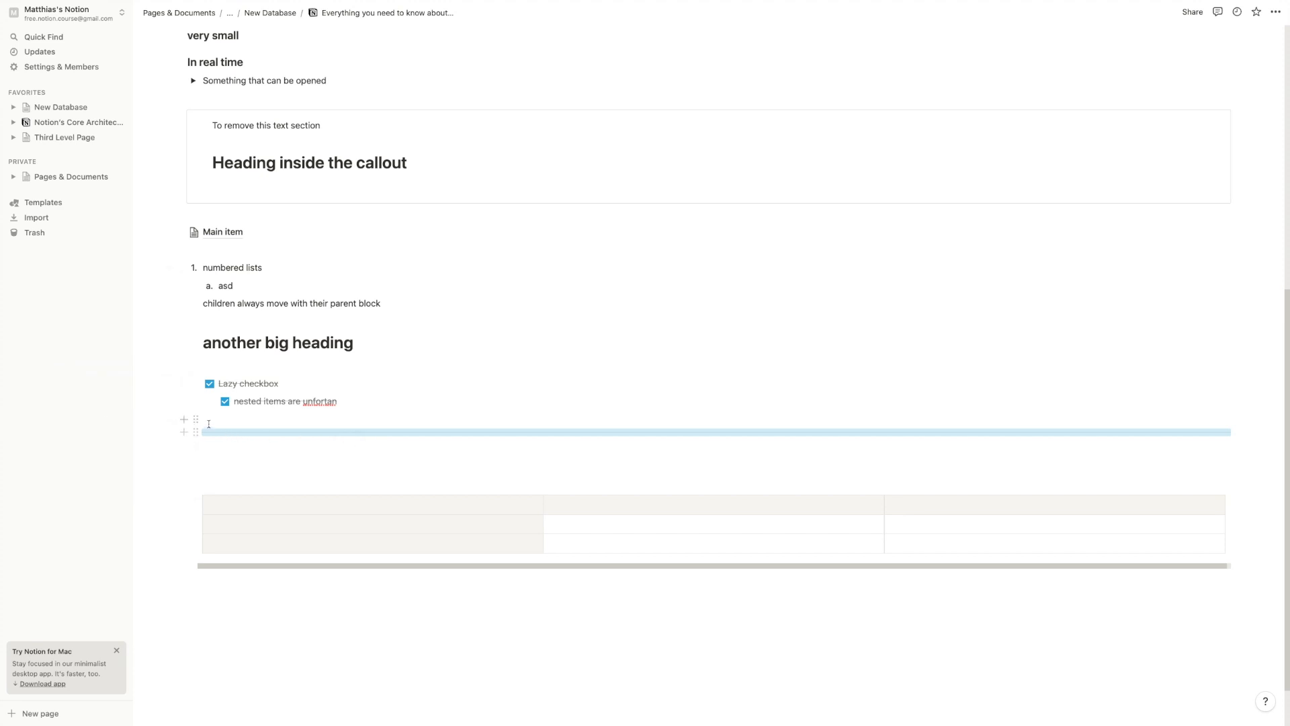
Move the divider up into Column 2, below its items
{"action": "left_click_drag", "start_coordinate": [192, 430], "coordinate": [209, 342]}
{"action": "scroll", "coordinate": [252, 397], "scroll_direction": "up", "scroll_amount": 1}
{"action": "left_click", "coordinate": [254, 401]}
{"action": "scroll", "coordinate": [367, 448], "scroll_direction": "up", "scroll_amount": 1}
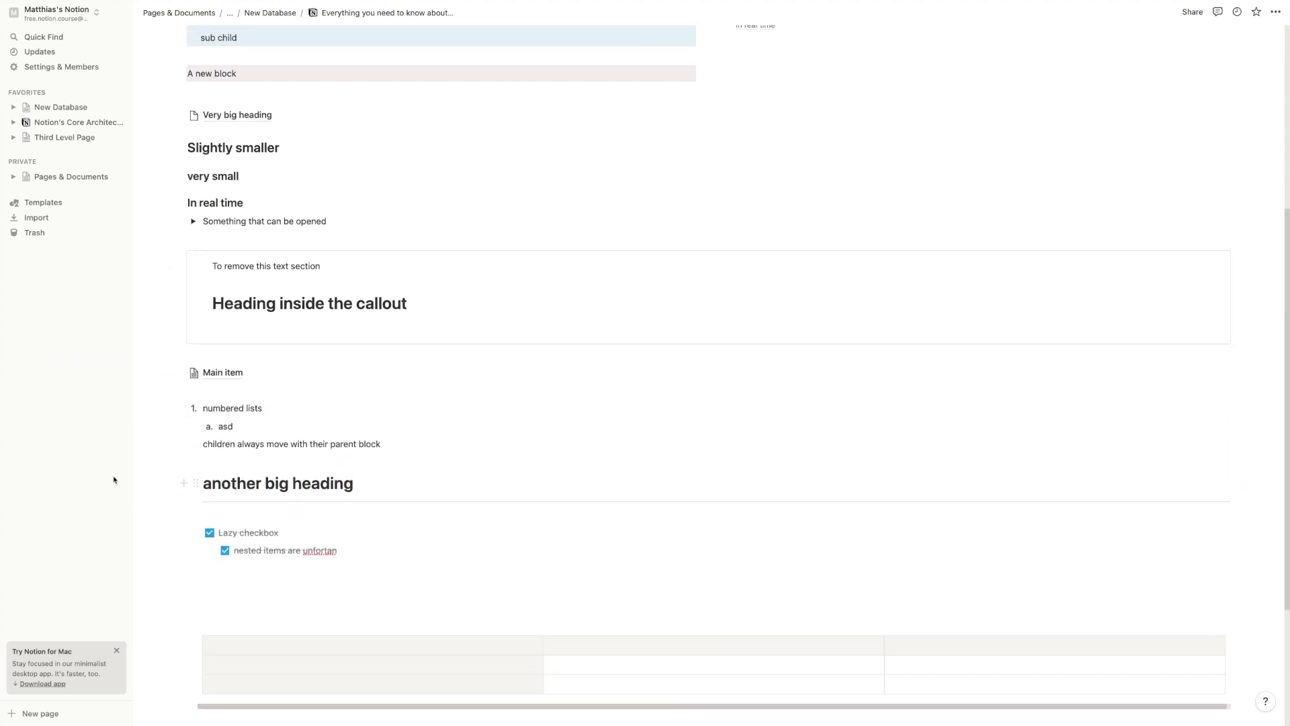
{"action": "left_click_drag", "start_coordinate": [196, 501], "coordinate": [255, 317]}
{"action": "scroll", "coordinate": [258, 319], "scroll_direction": "up", "scroll_amount": 3}
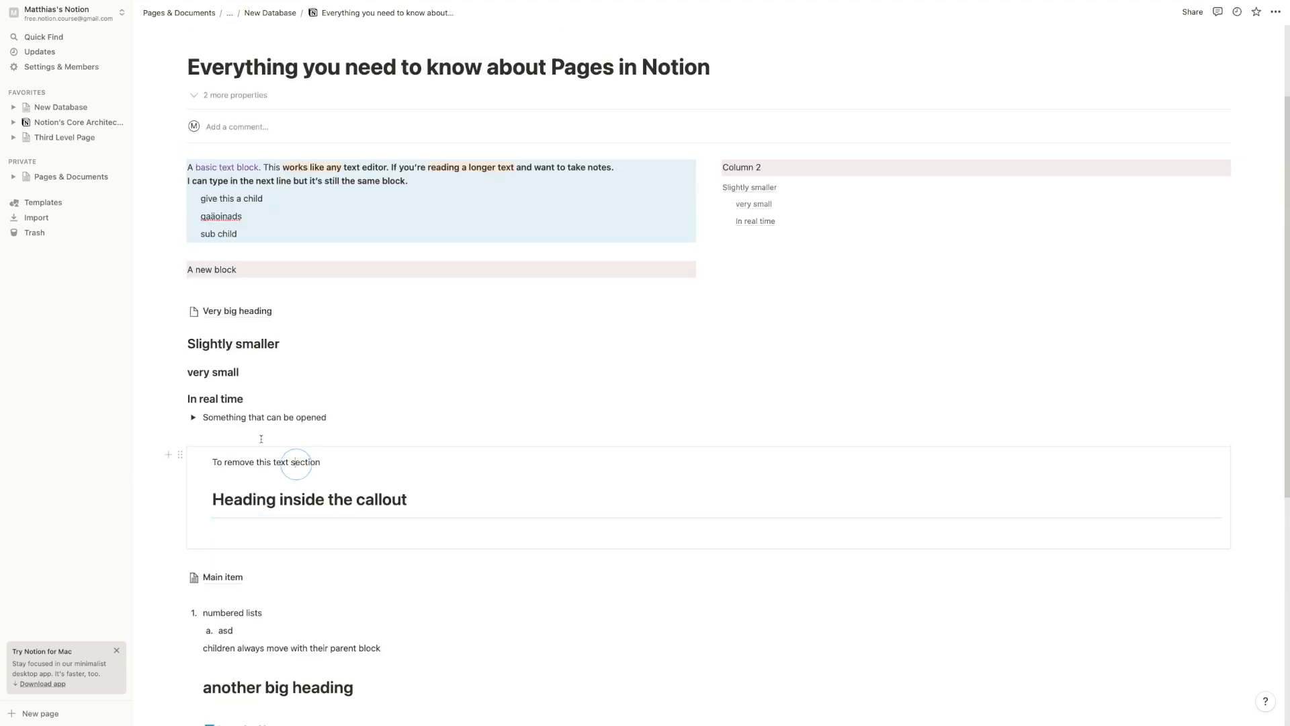
{"action": "left_click_drag", "start_coordinate": [200, 516], "coordinate": [749, 228]}
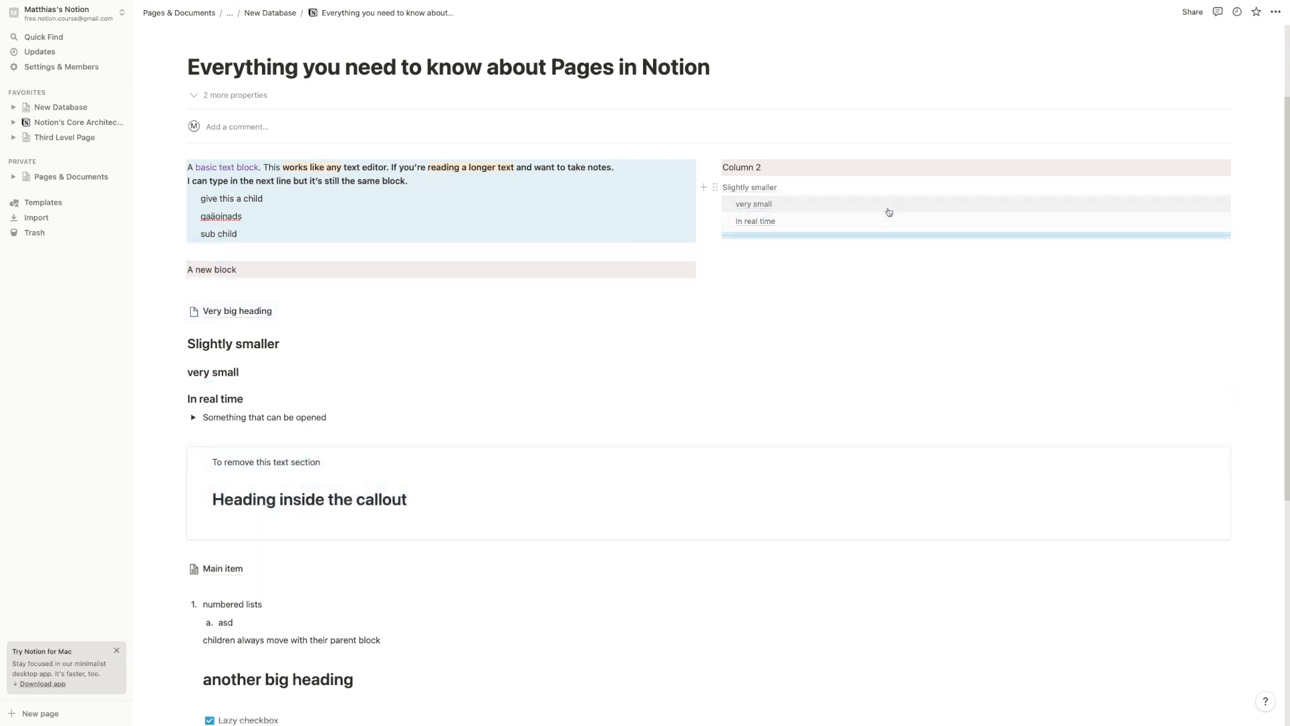
{"action": "left_click", "coordinate": [973, 266]}
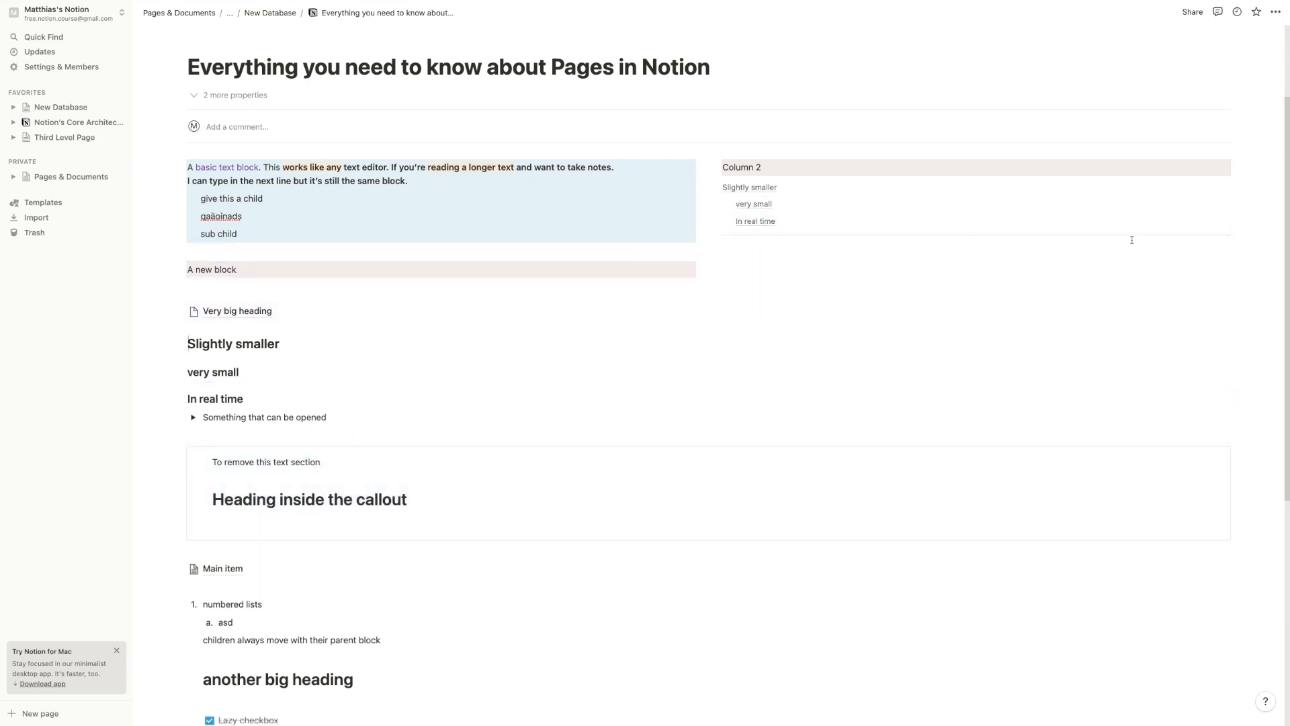
Add several empty lines directly above the table
{"action": "scroll", "coordinate": [892, 494], "scroll_direction": "down", "scroll_amount": 6}
{"action": "left_click", "coordinate": [254, 374]}
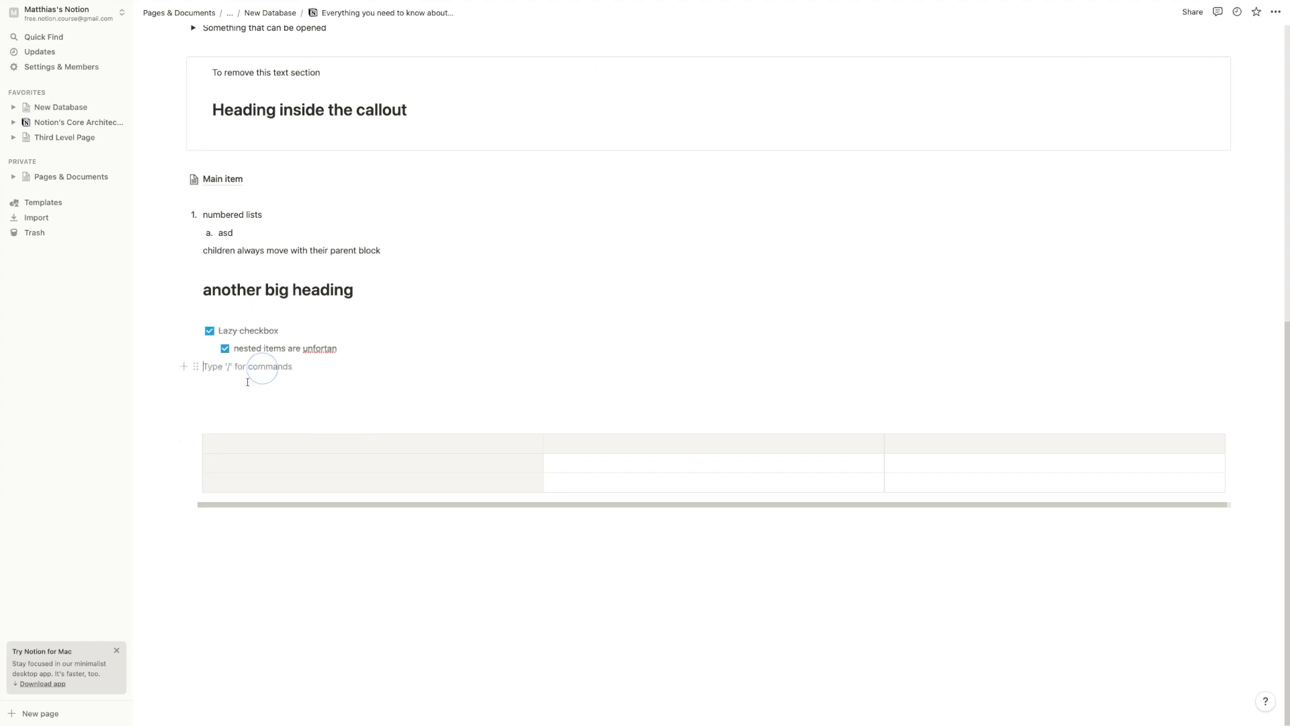
{"action": "left_click", "coordinate": [183, 420]}
{"action": "left_click", "coordinate": [235, 390]}
{"action": "left_click", "coordinate": [264, 585]}
{"action": "key", "text": "Return"}
{"action": "key", "text": "Return"}
{"action": "key", "text": "Return"}
{"action": "key", "text": "Return"}
{"action": "key", "text": "Return"}
{"action": "key", "text": "Return"}
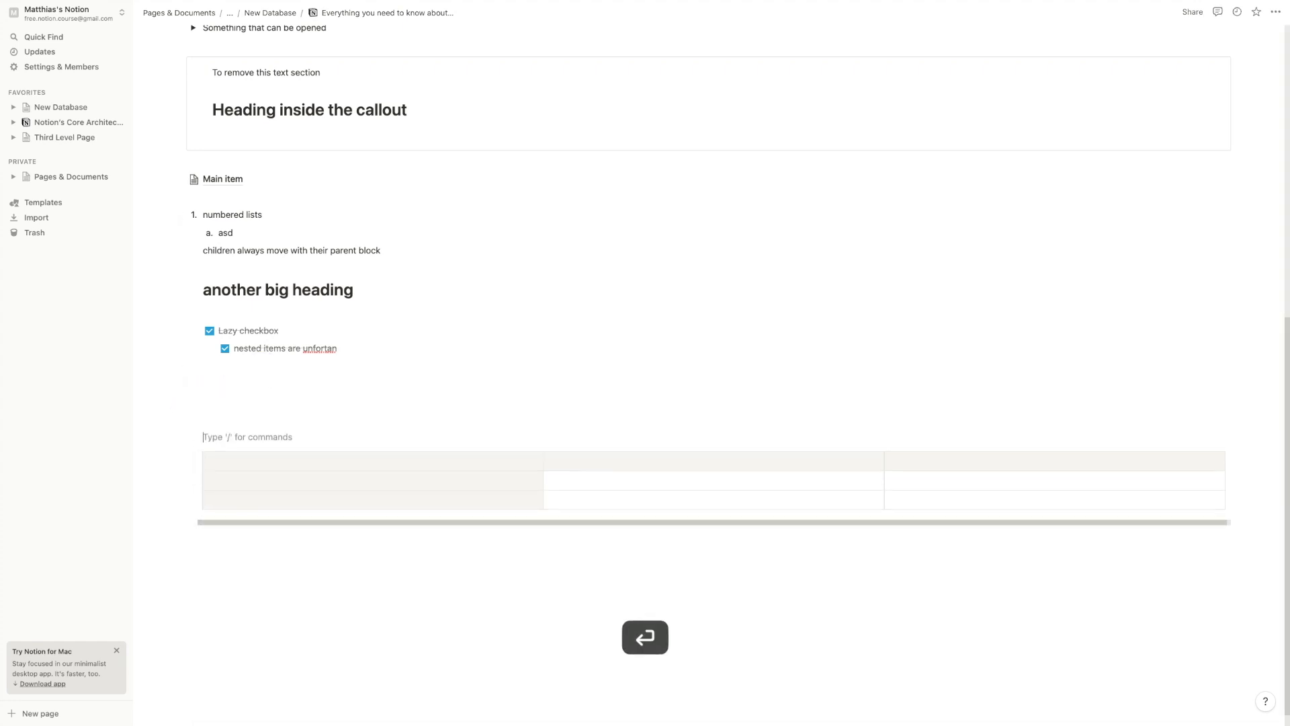
{"action": "left_click", "coordinate": [225, 392]}
{"action": "left_click", "coordinate": [230, 408]}
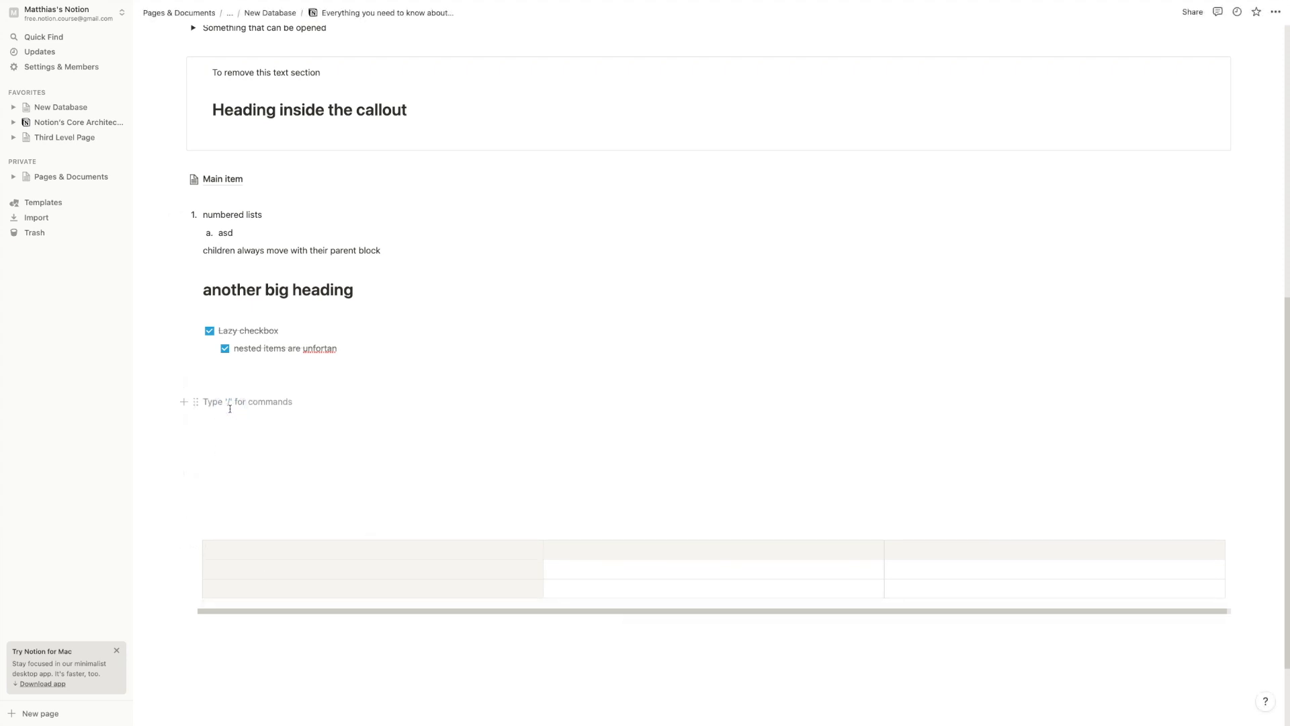
Type blocks 'A' and 'b', then drag block b around the page
{"action": "type", "text": "A"}
{"action": "key", "text": "Return"}
{"action": "type", "text": "b"}
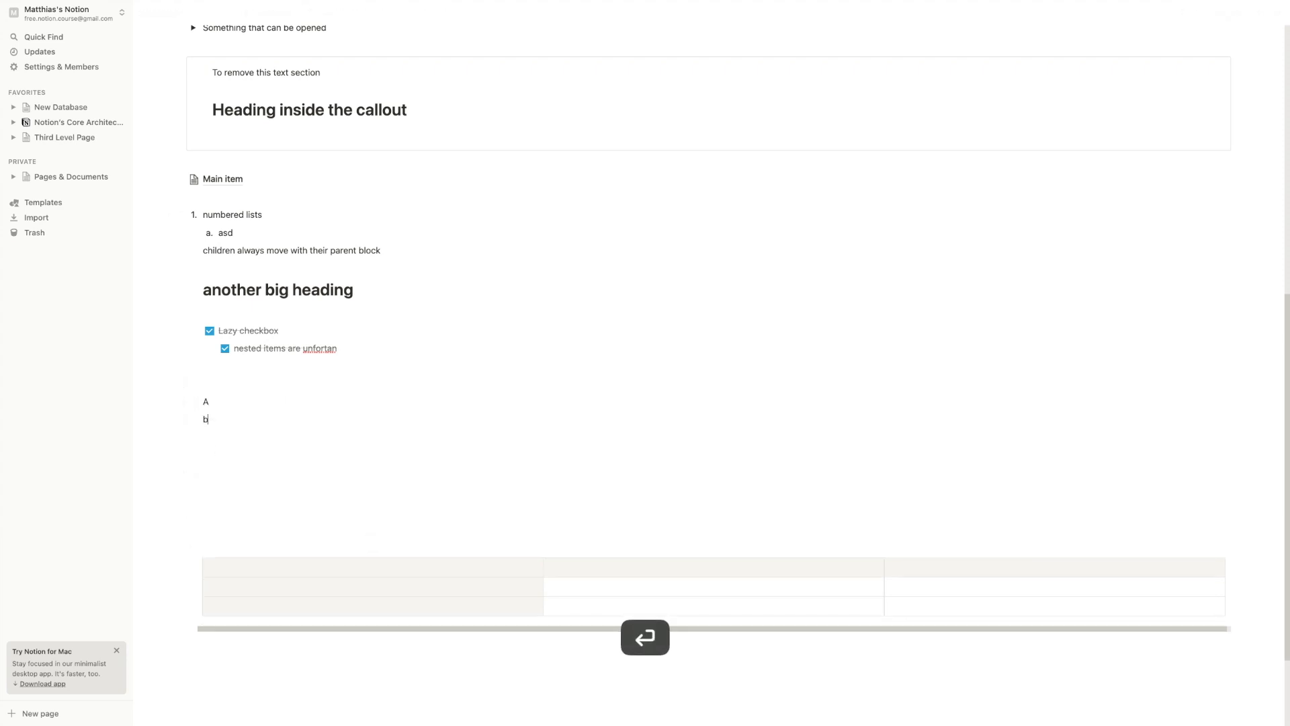
{"action": "left_click", "coordinate": [201, 420]}
{"action": "left_click_drag", "start_coordinate": [200, 420], "coordinate": [163, 398]}
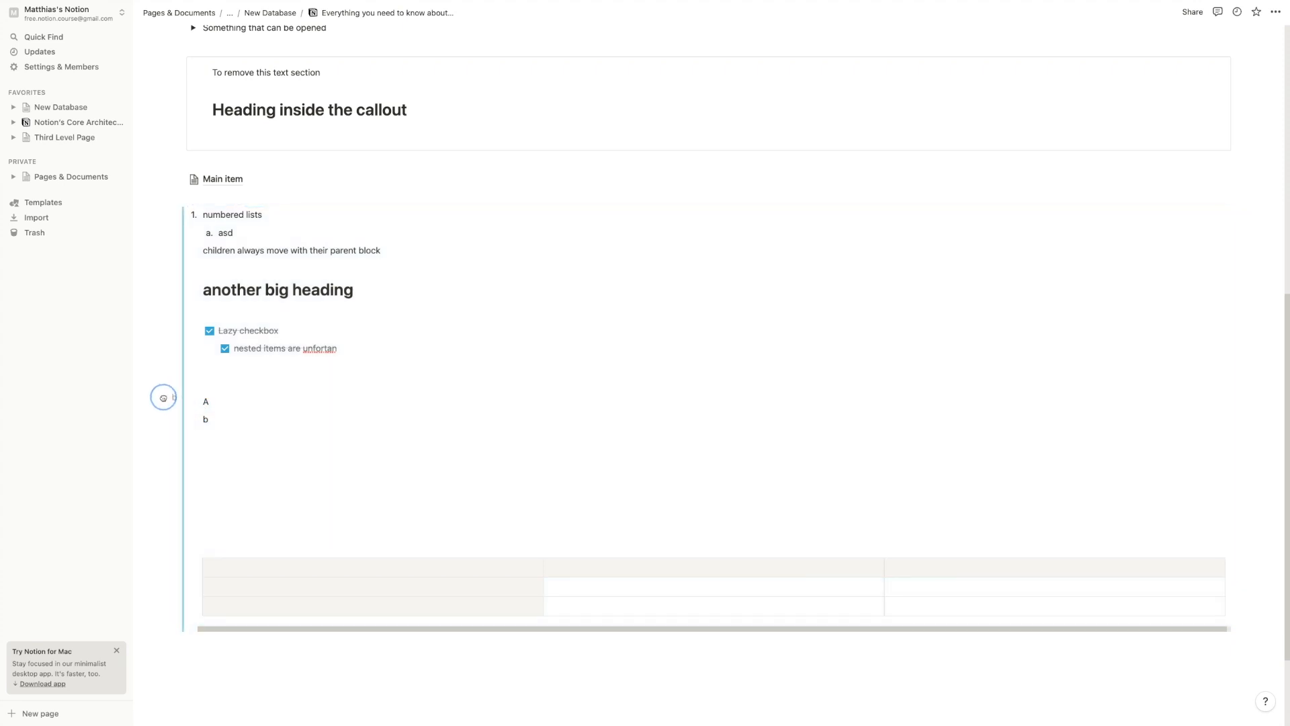
{"action": "left_click_drag", "start_coordinate": [163, 397], "coordinate": [221, 406]}
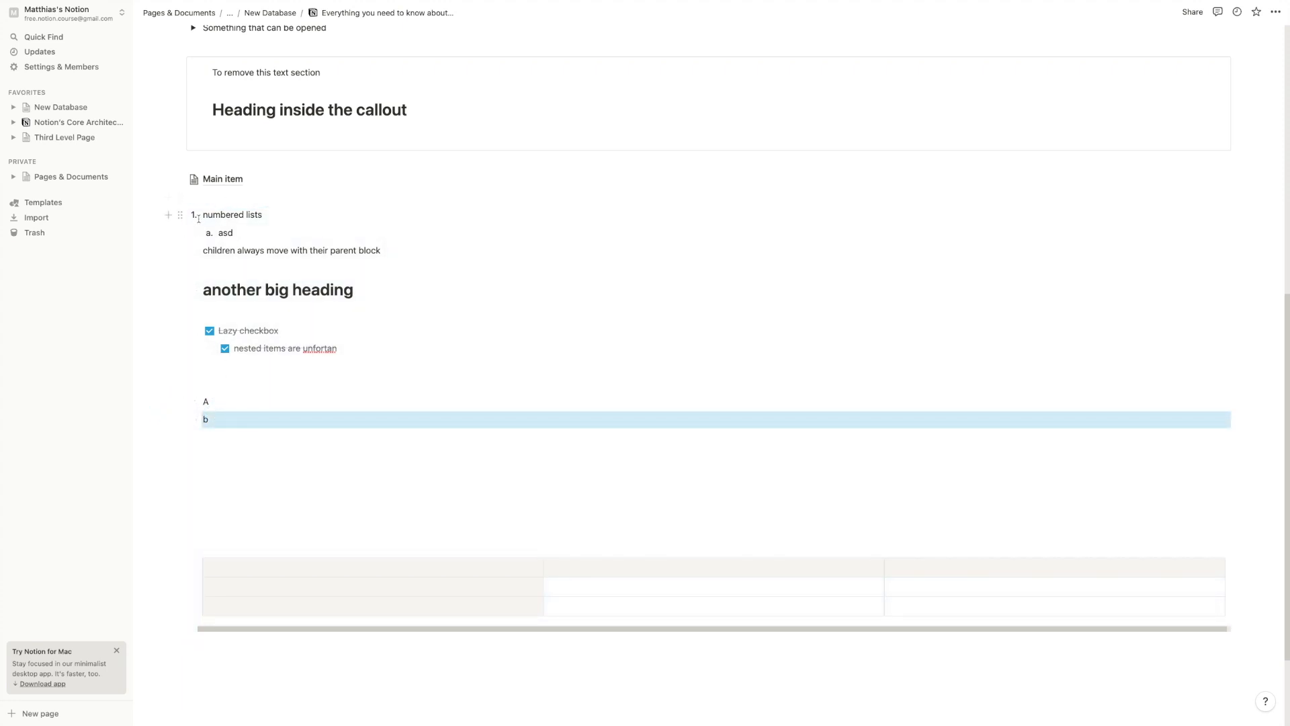
{"action": "left_click", "coordinate": [210, 419]}
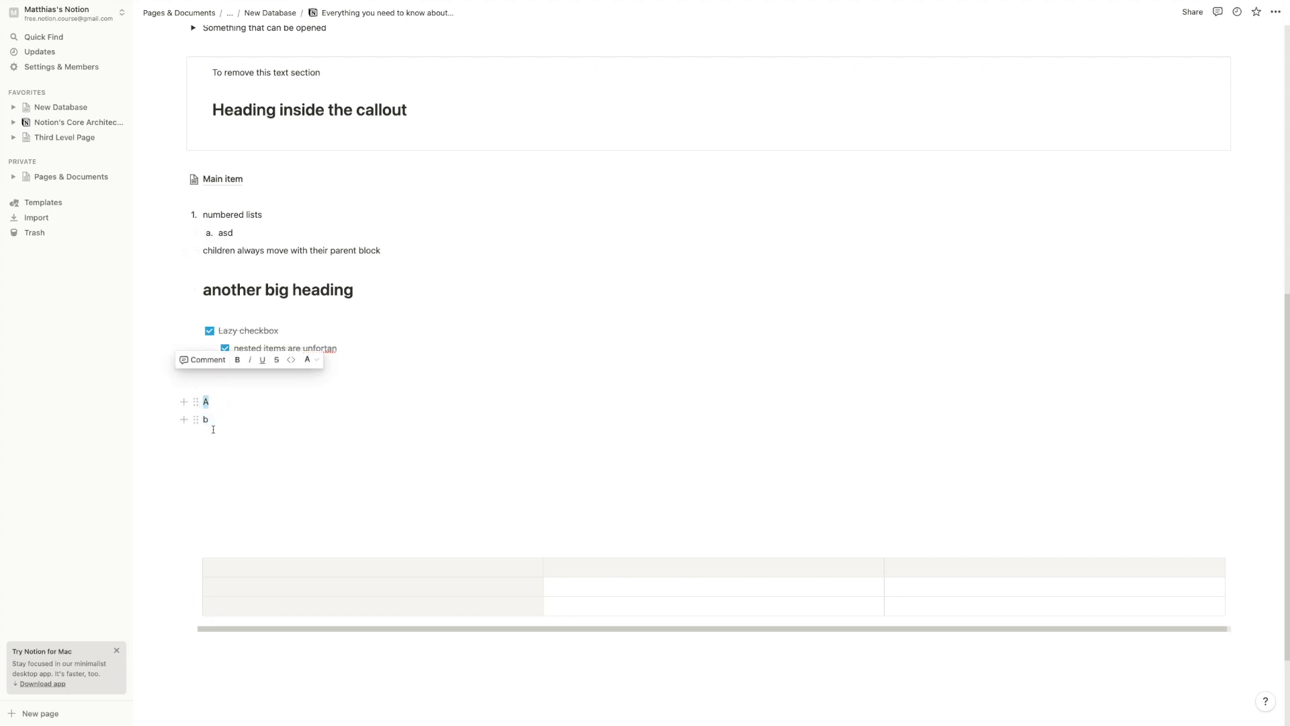
Move blocks A and b below the table, briefly trying them as side-by-side columns
{"action": "scroll", "coordinate": [190, 360], "scroll_direction": "down", "scroll_amount": 1}
{"action": "left_click_drag", "start_coordinate": [181, 329], "coordinate": [175, 607]}
{"action": "left_click", "coordinate": [232, 555]}
{"action": "left_click", "coordinate": [202, 550]}
{"action": "left_click_drag", "start_coordinate": [190, 549], "coordinate": [165, 537]}
{"action": "left_click", "coordinate": [173, 543]}
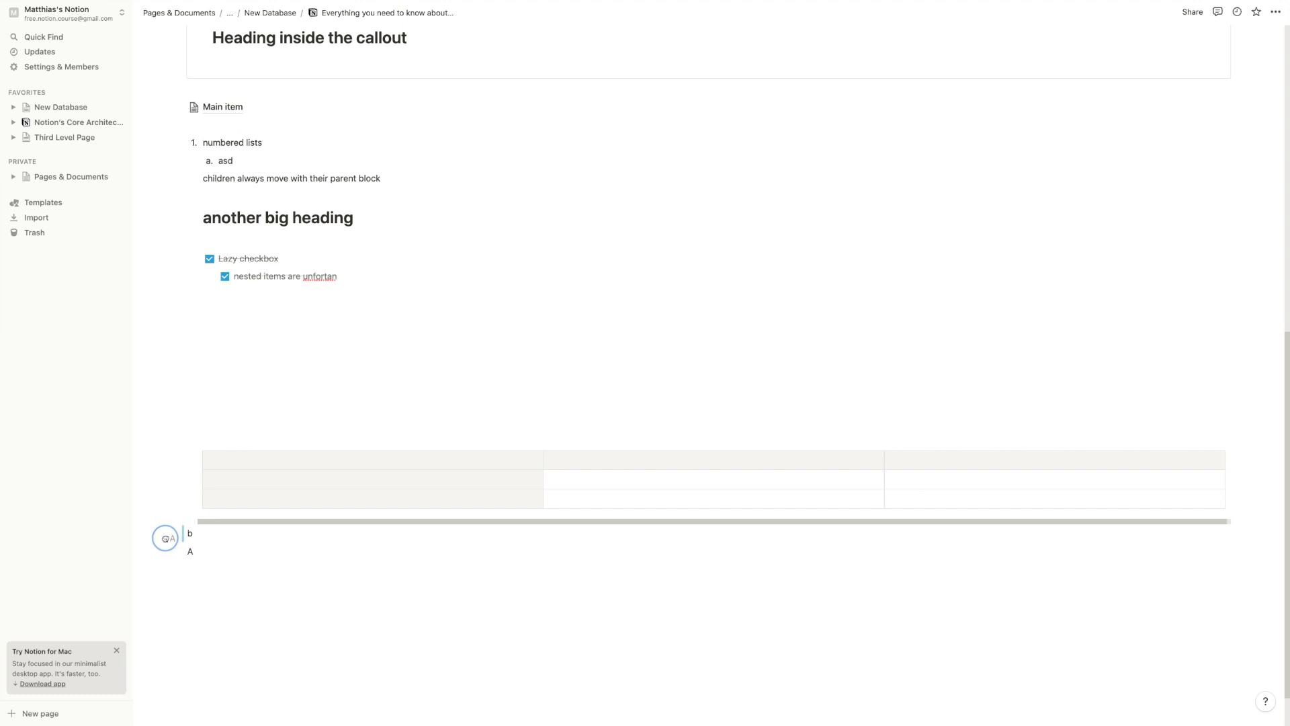
{"action": "mouse_move", "coordinate": [166, 538]}
{"action": "left_mouse_down"}
{"action": "mouse_move", "coordinate": [179, 541]}
{"action": "mouse_move", "coordinate": [169, 537]}
{"action": "left_mouse_up"}
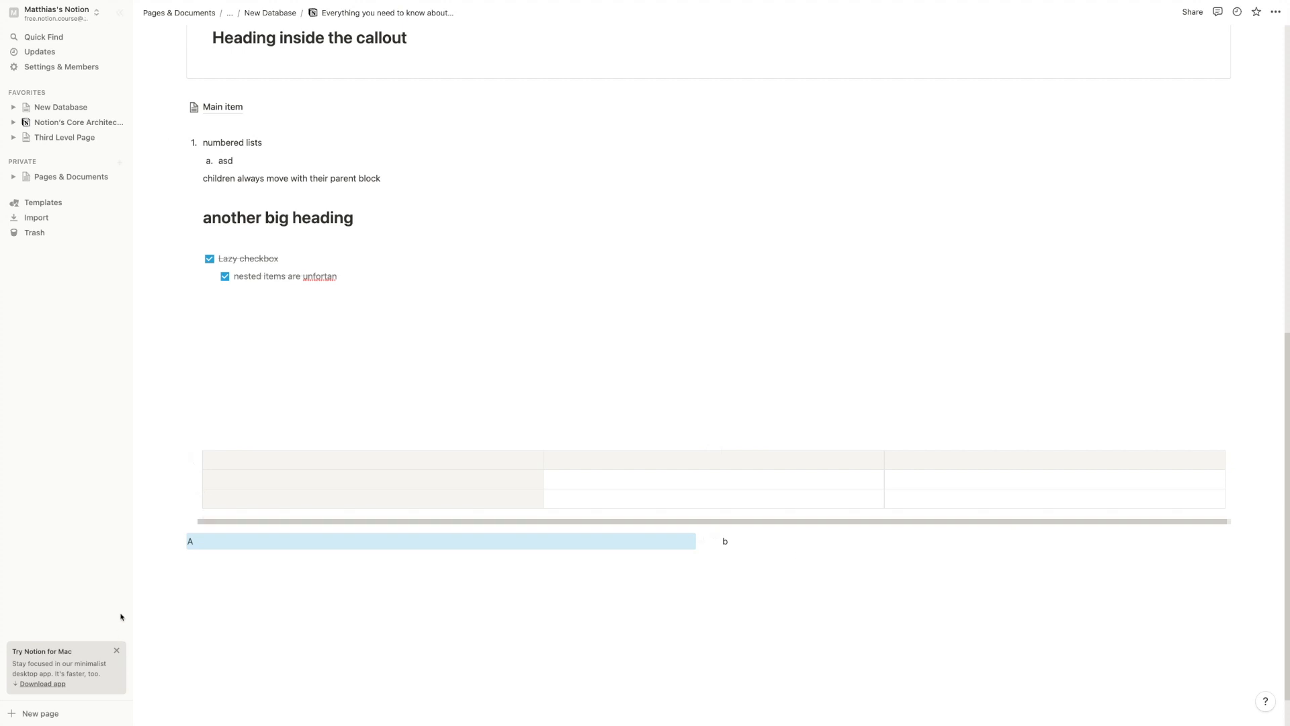
{"action": "left_click_drag", "start_coordinate": [182, 541], "coordinate": [152, 372]}
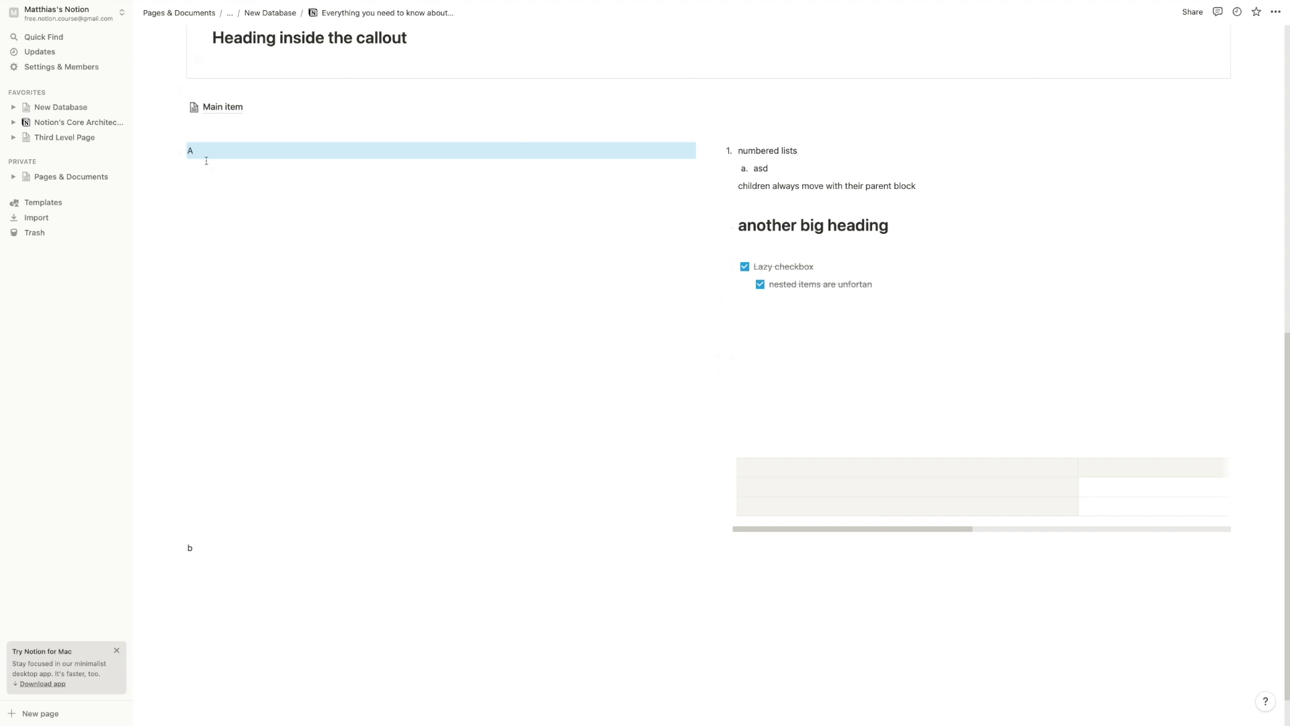
{"action": "left_click_drag", "start_coordinate": [182, 151], "coordinate": [180, 551]}
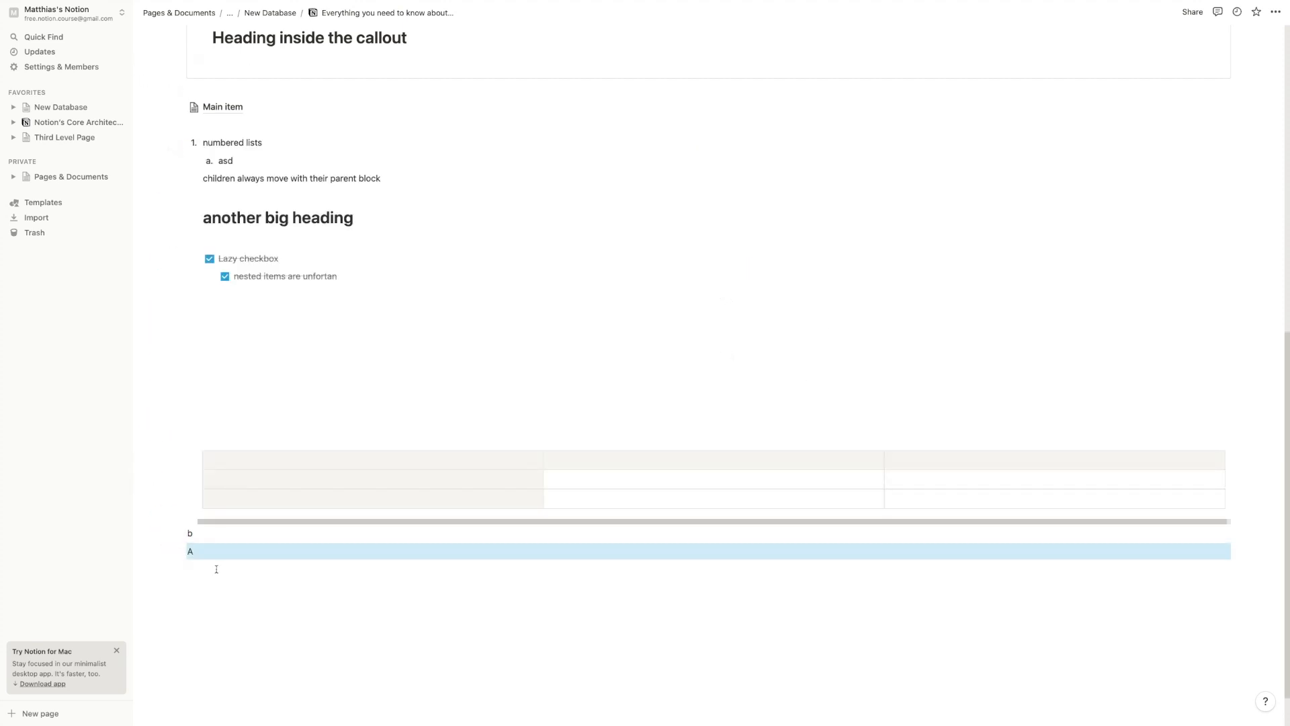
Insert a four-column layout via /col holding blocks a, b, c and d
{"action": "left_click", "coordinate": [216, 569]}
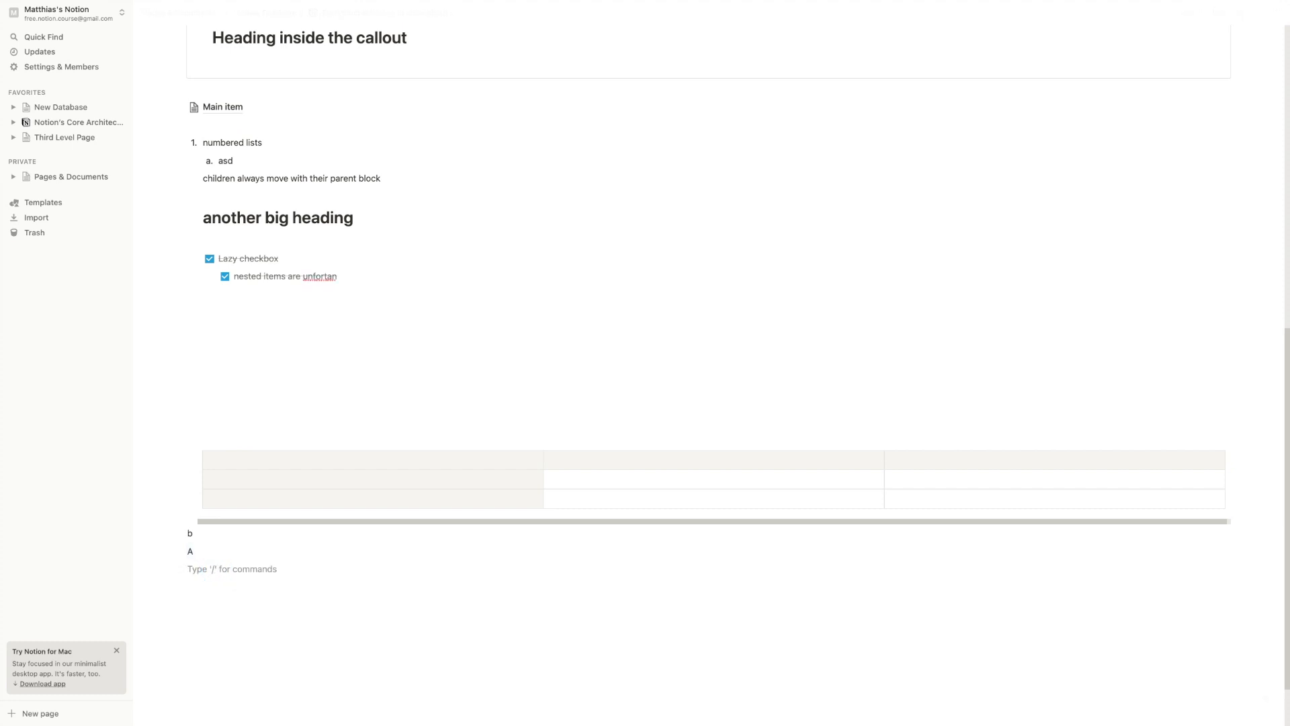
{"action": "type", "text": "/col"}
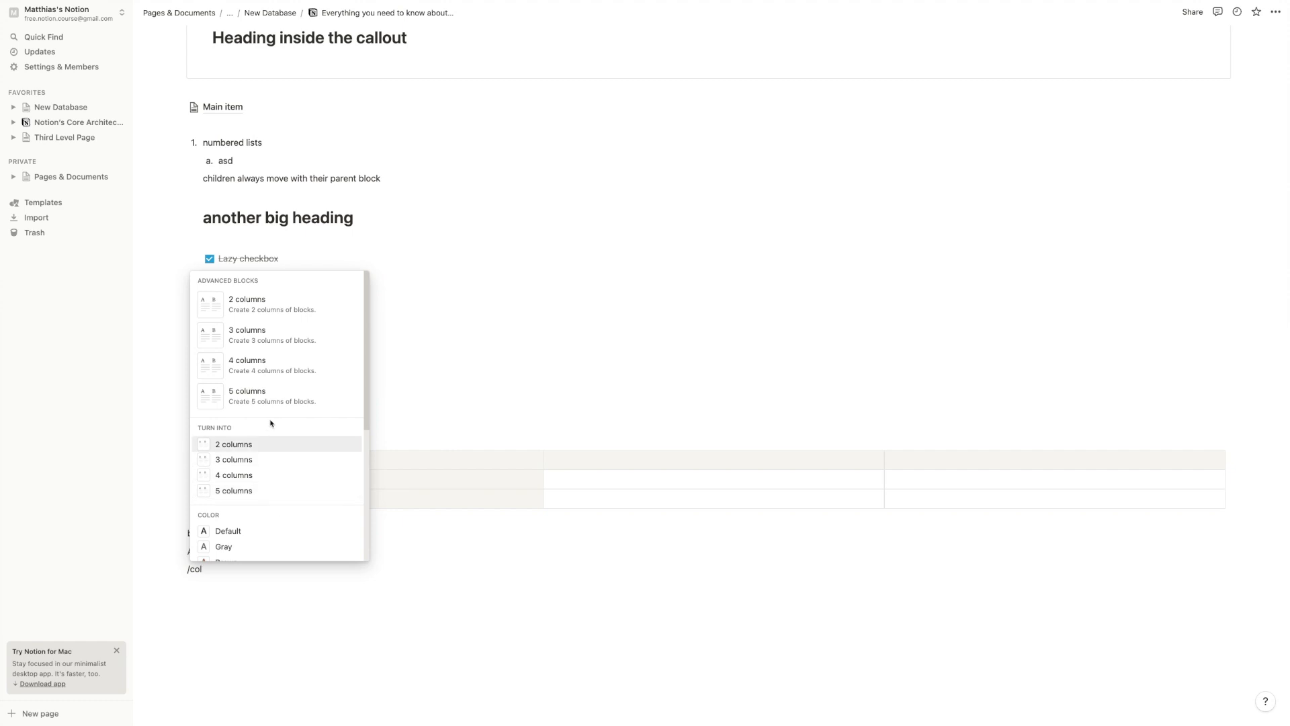
{"action": "left_click", "coordinate": [278, 366]}
{"action": "type", "text": "a"}
{"action": "key", "text": "Tab"}
{"action": "left_click", "coordinate": [530, 578]}
{"action": "type", "text": "b"}
{"action": "left_click", "coordinate": [793, 585]}
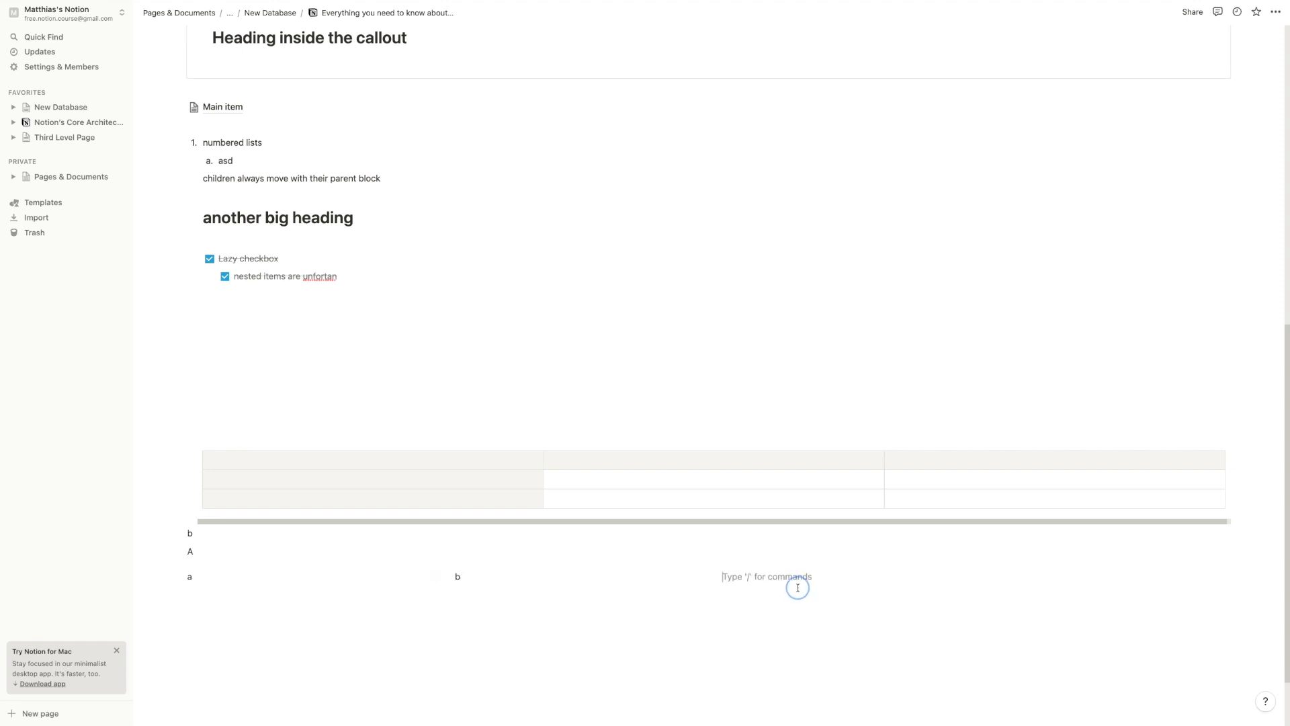
{"action": "type", "text": "c"}
{"action": "left_click", "coordinate": [1004, 574]}
{"action": "type", "text": "d"}
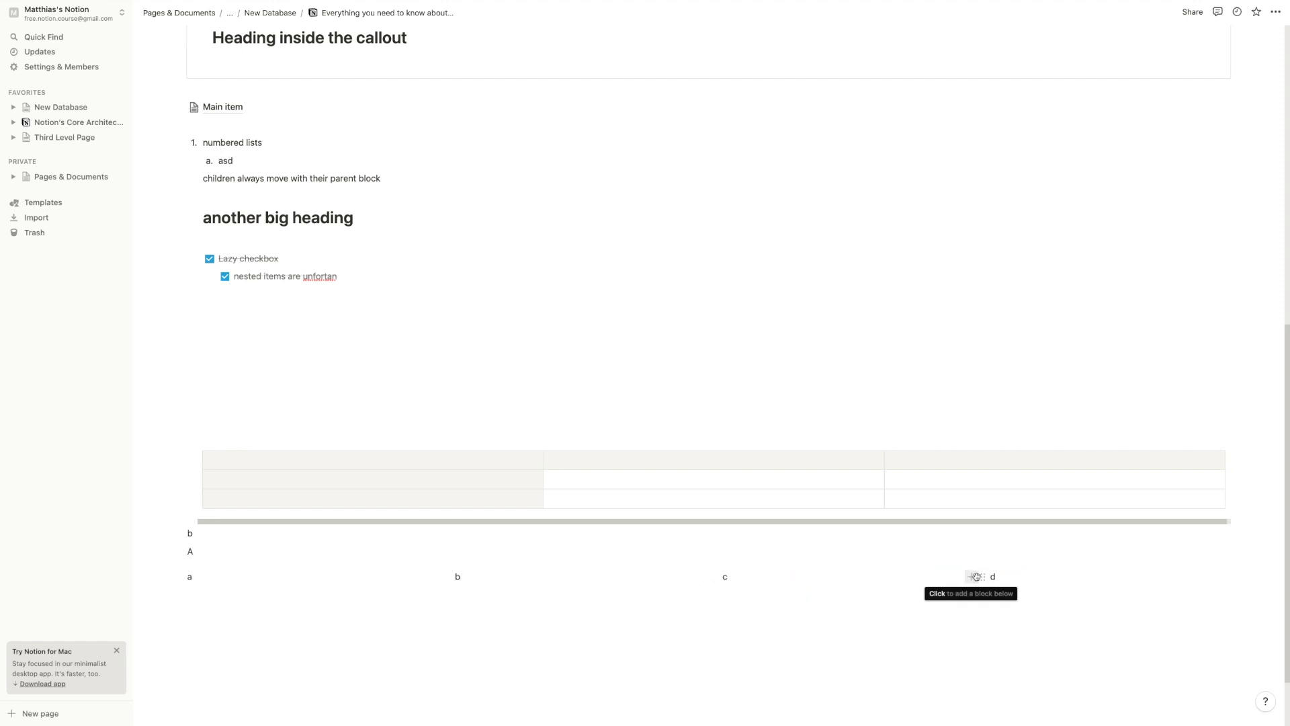
Give blocks d, a, b and c the same gray background with ⇧⌘H
{"action": "left_click", "coordinate": [979, 576]}
{"action": "key", "text": "super+shift+h"}
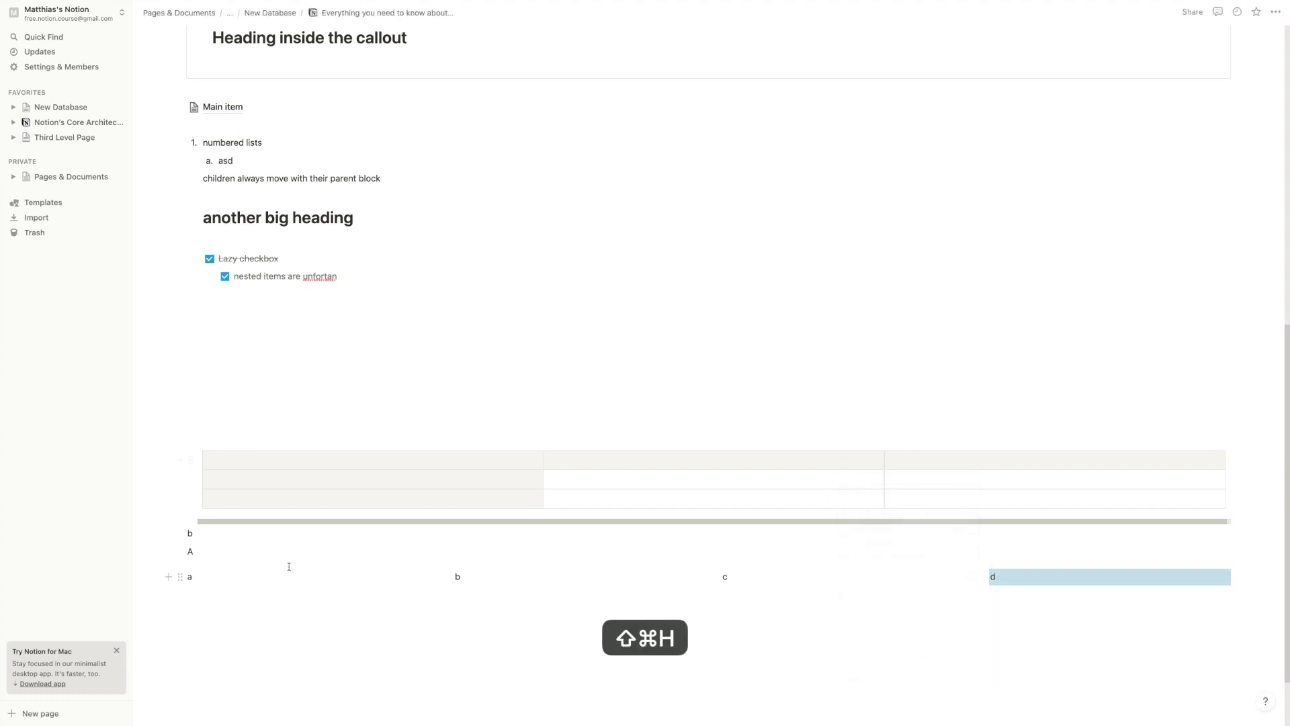
{"action": "left_click", "coordinate": [180, 577]}
{"action": "key", "text": "super+shift+h"}
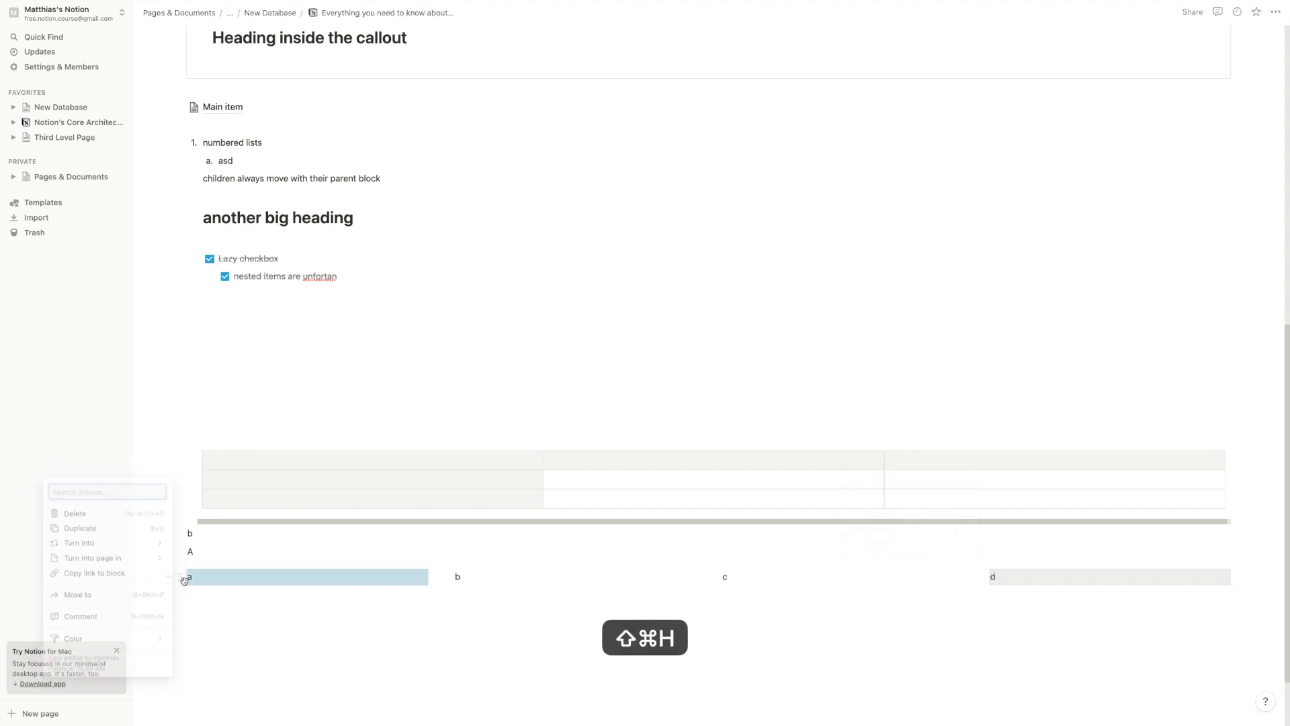
{"action": "left_click", "coordinate": [450, 576]}
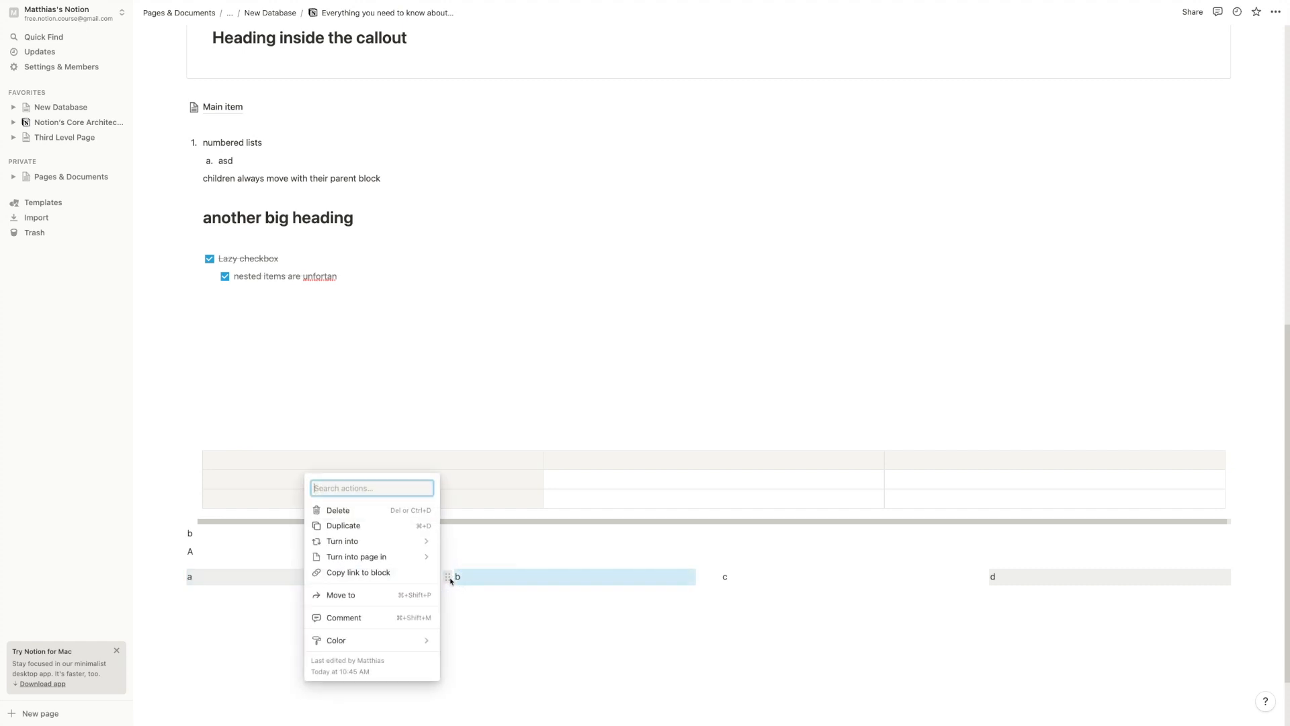
{"action": "key", "text": "super+shift+h"}
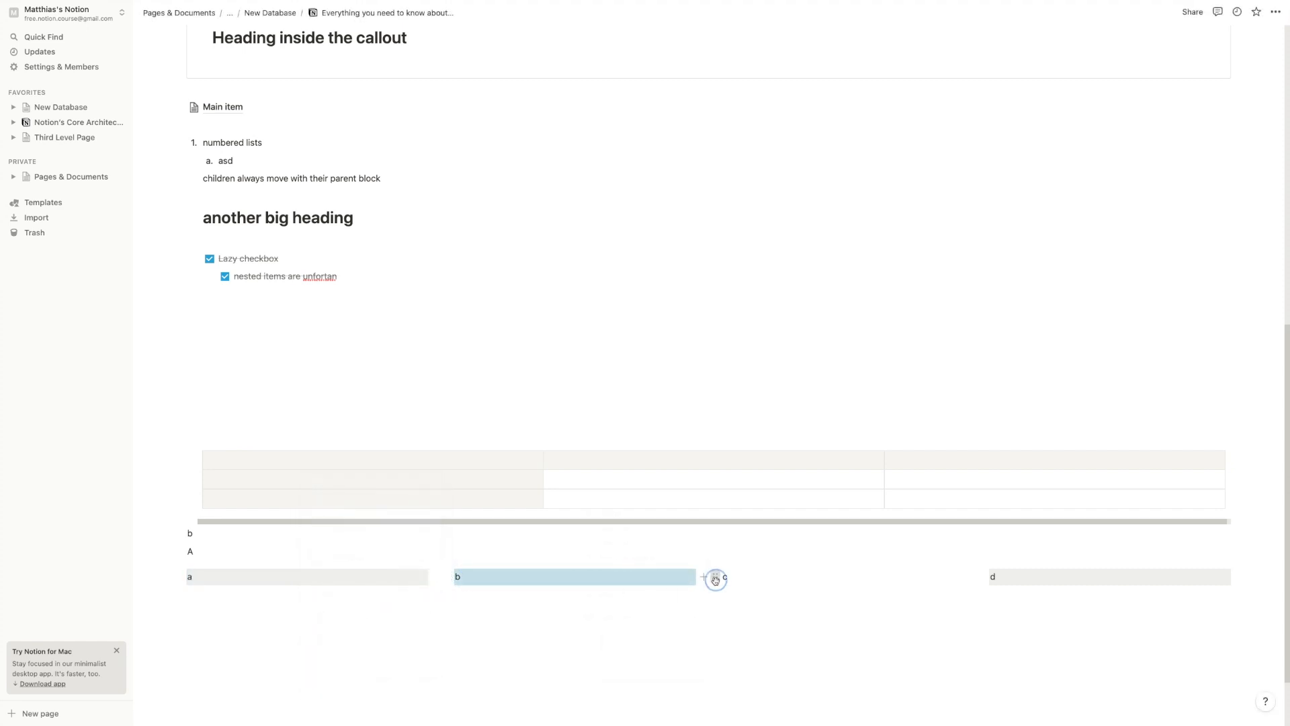
{"action": "left_click", "coordinate": [715, 576]}
{"action": "key", "text": "super+shift+h"}
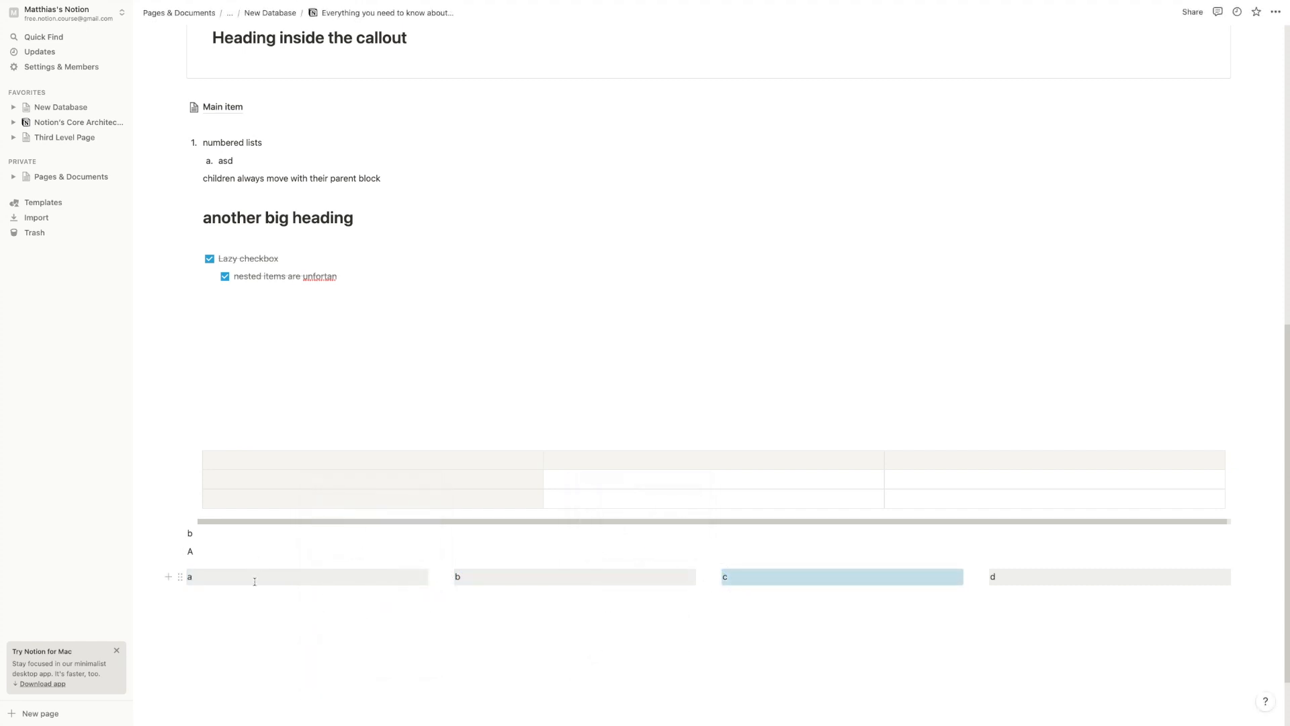
Add the line 'write below that' under block a
{"action": "left_click", "coordinate": [254, 578]}
{"action": "key", "text": "Return"}
{"action": "type", "text": "wr"}
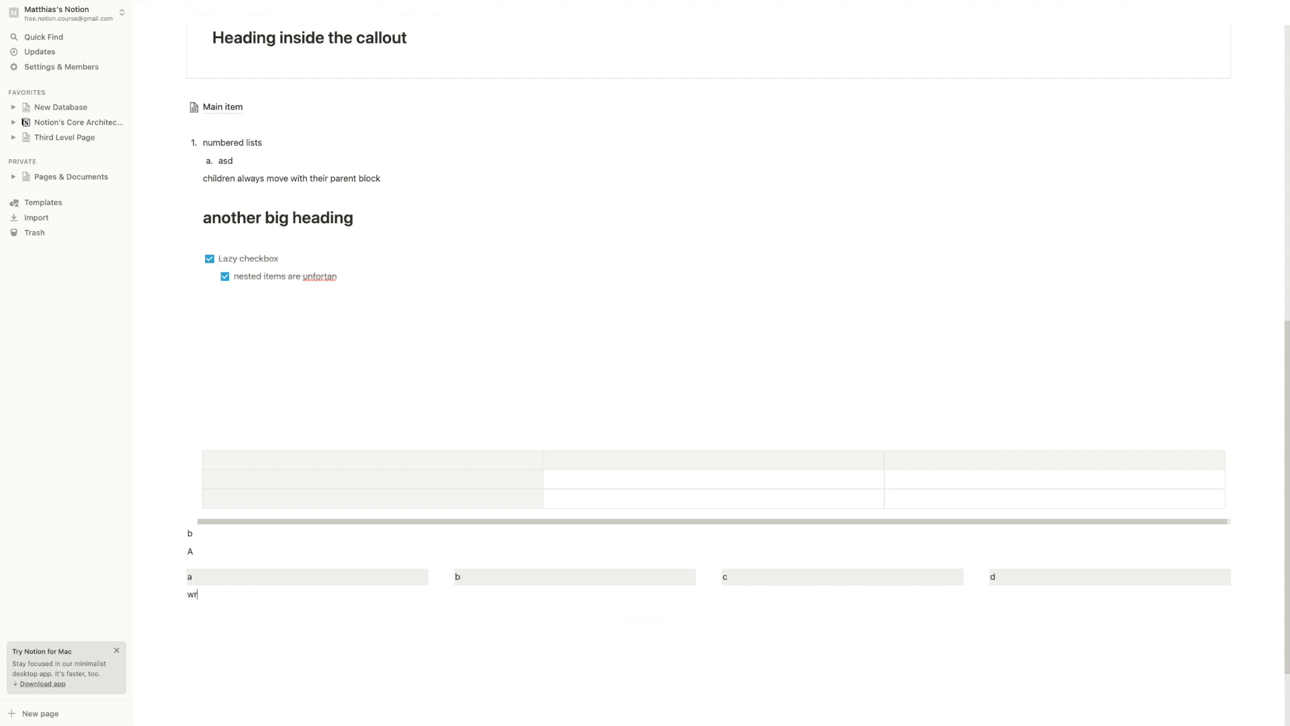
{"action": "type", "text": "ite below that"}
Type 'stay inside the column' under b and drag it full-width below the columns
{"action": "left_click", "coordinate": [526, 577]}
{"action": "key", "text": "Return"}
{"action": "scroll", "coordinate": [434, 561], "scroll_direction": "down", "scroll_amount": 2}
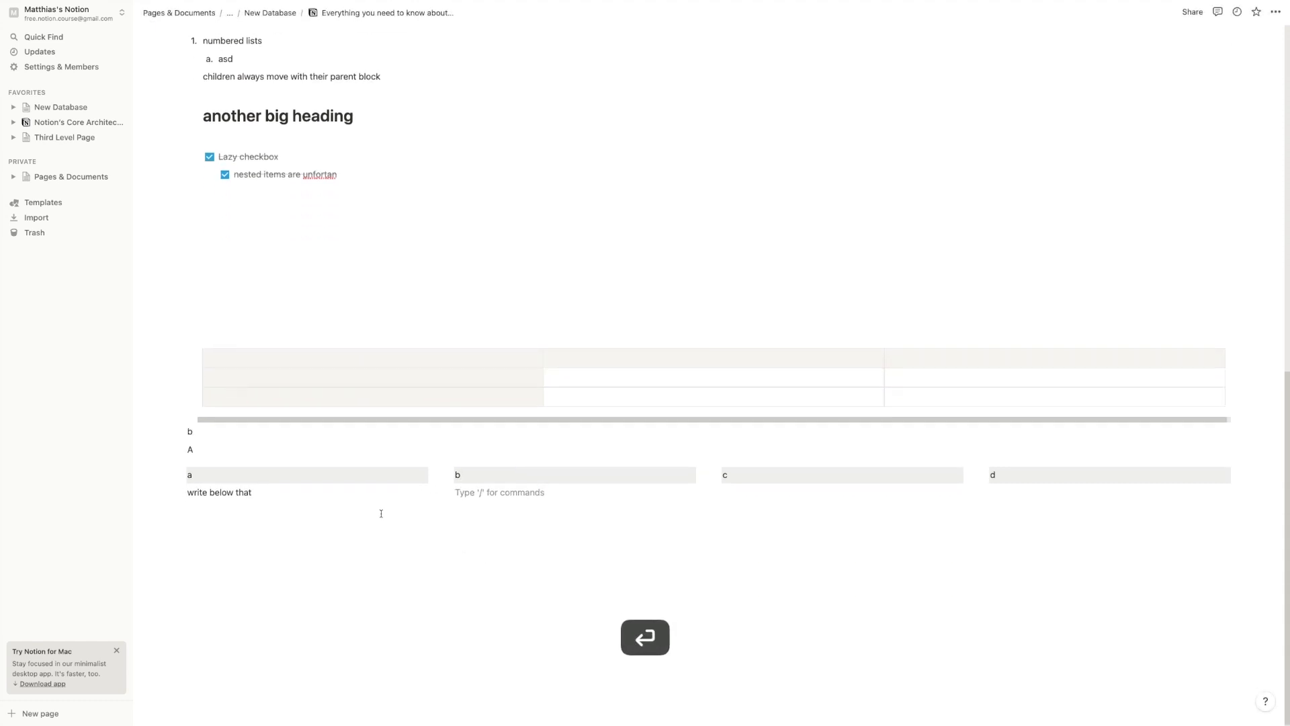
{"action": "type", "text": "stay inside the column"}
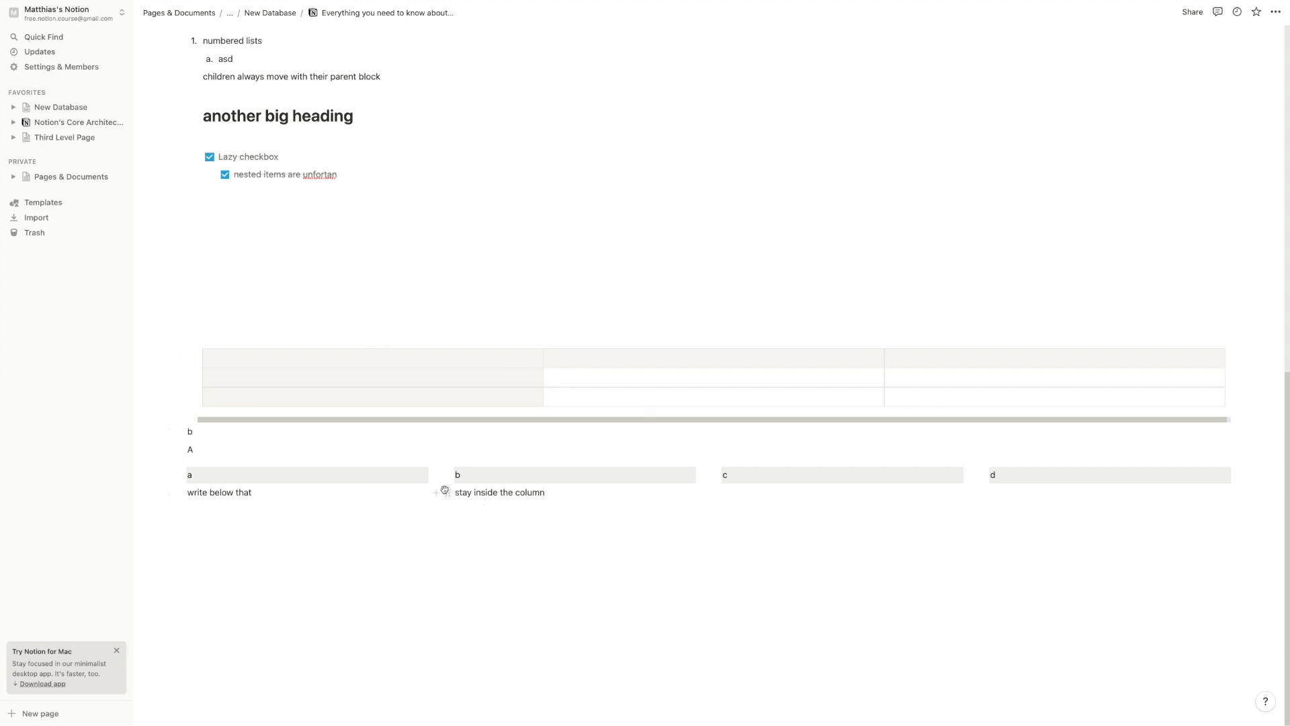
{"action": "left_click_drag", "start_coordinate": [445, 490], "coordinate": [386, 516]}
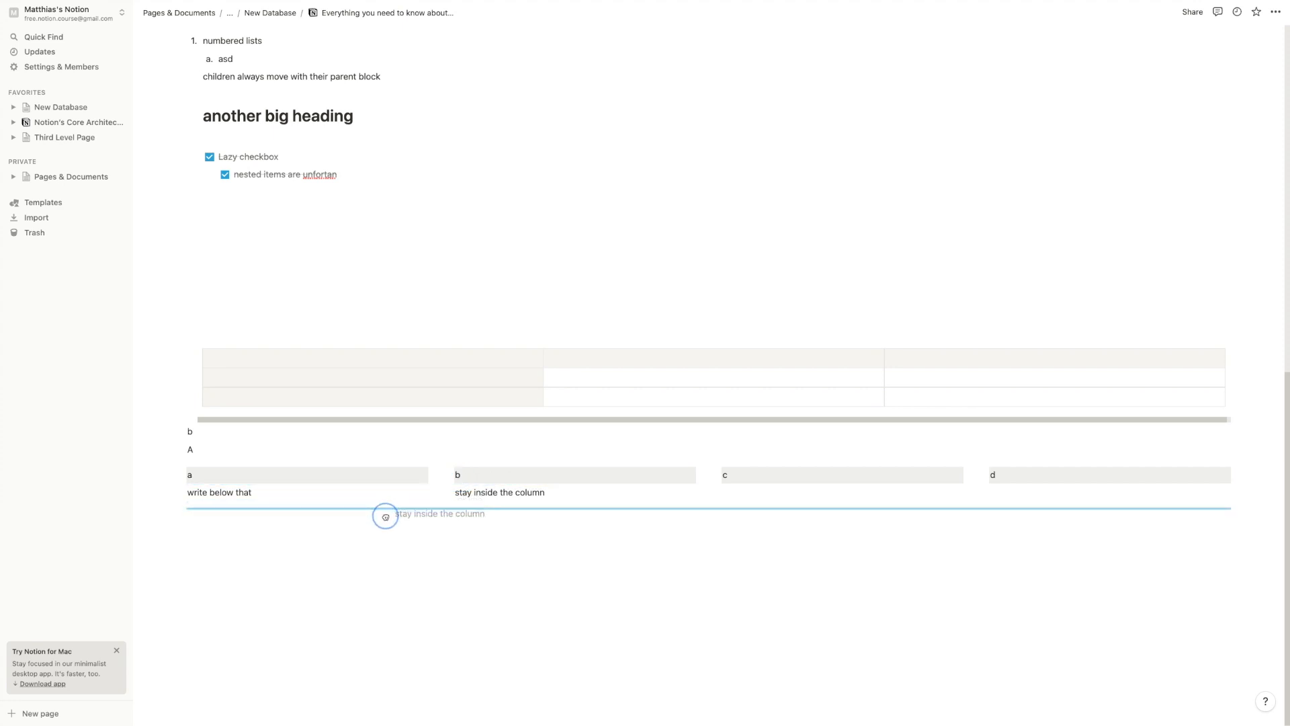
{"action": "left_click_drag", "start_coordinate": [385, 516], "coordinate": [386, 517]}
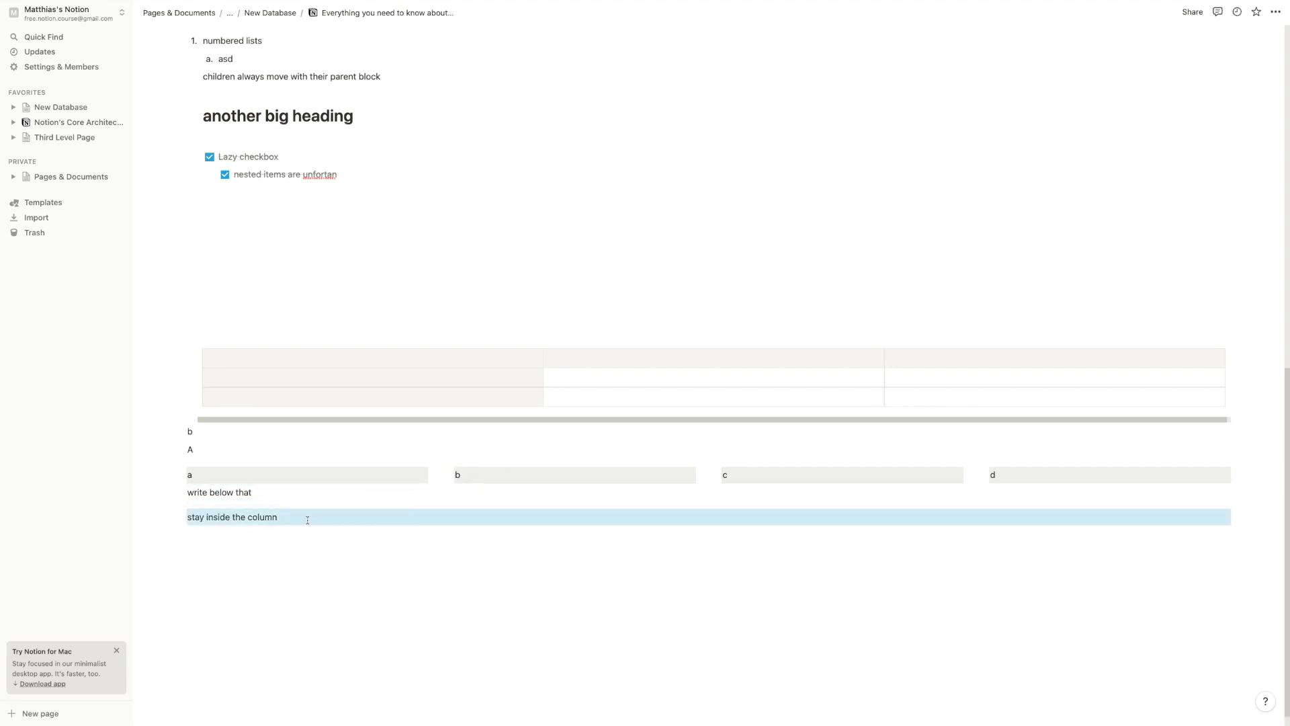
Add lines 'just have', 'some text' and 'across several blocks' beneath it
{"action": "key", "text": "Return"}
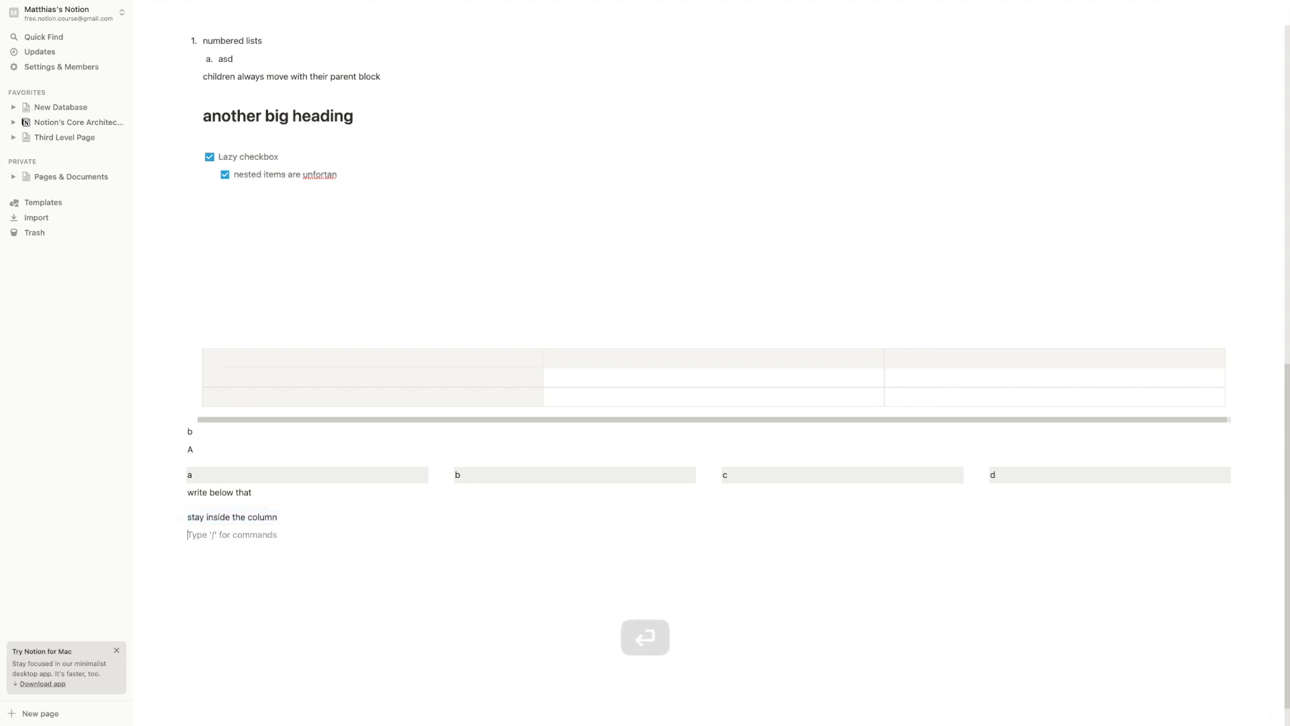
{"action": "type", "text": "just hav"}
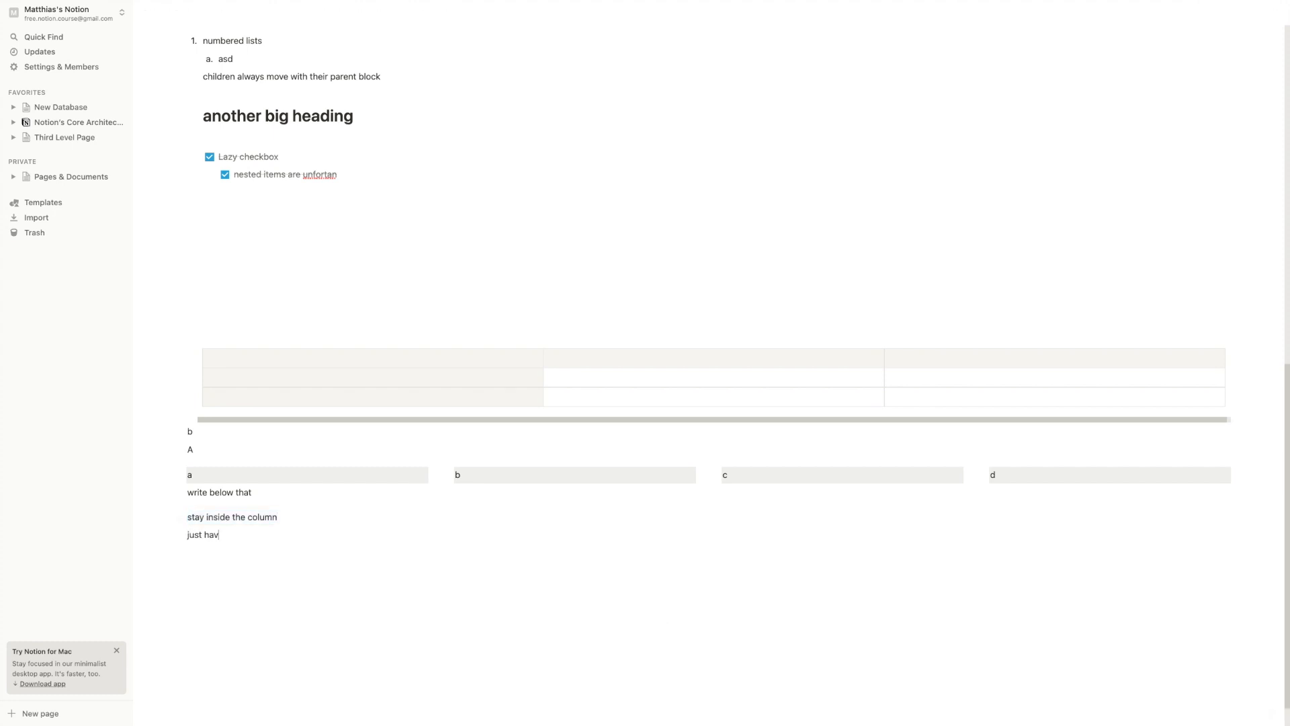
{"action": "type", "text": "e"}
{"action": "key", "text": "Return"}
{"action": "type", "text": "some text"}
{"action": "key", "text": "Return"}
{"action": "type", "text": "acros"}
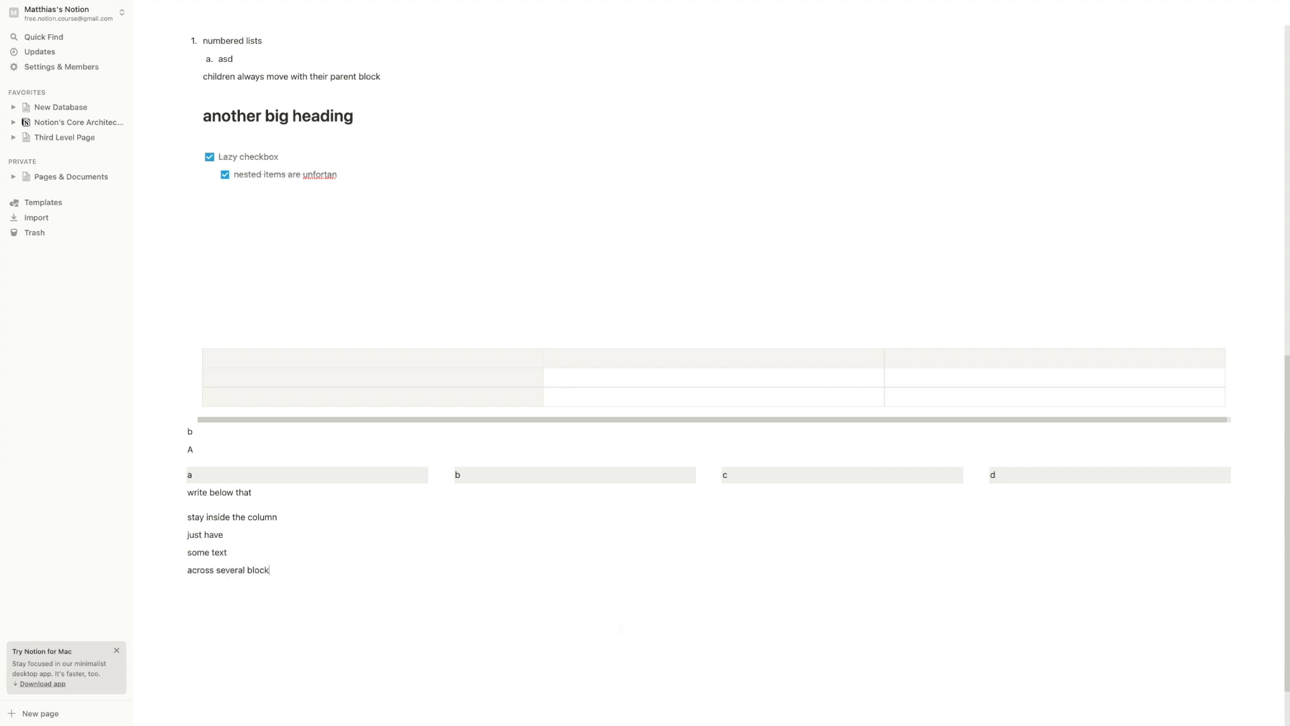
Select the four new lines and turn them into side-by-side columns
{"action": "left_click_drag", "start_coordinate": [154, 519], "coordinate": [243, 585]}
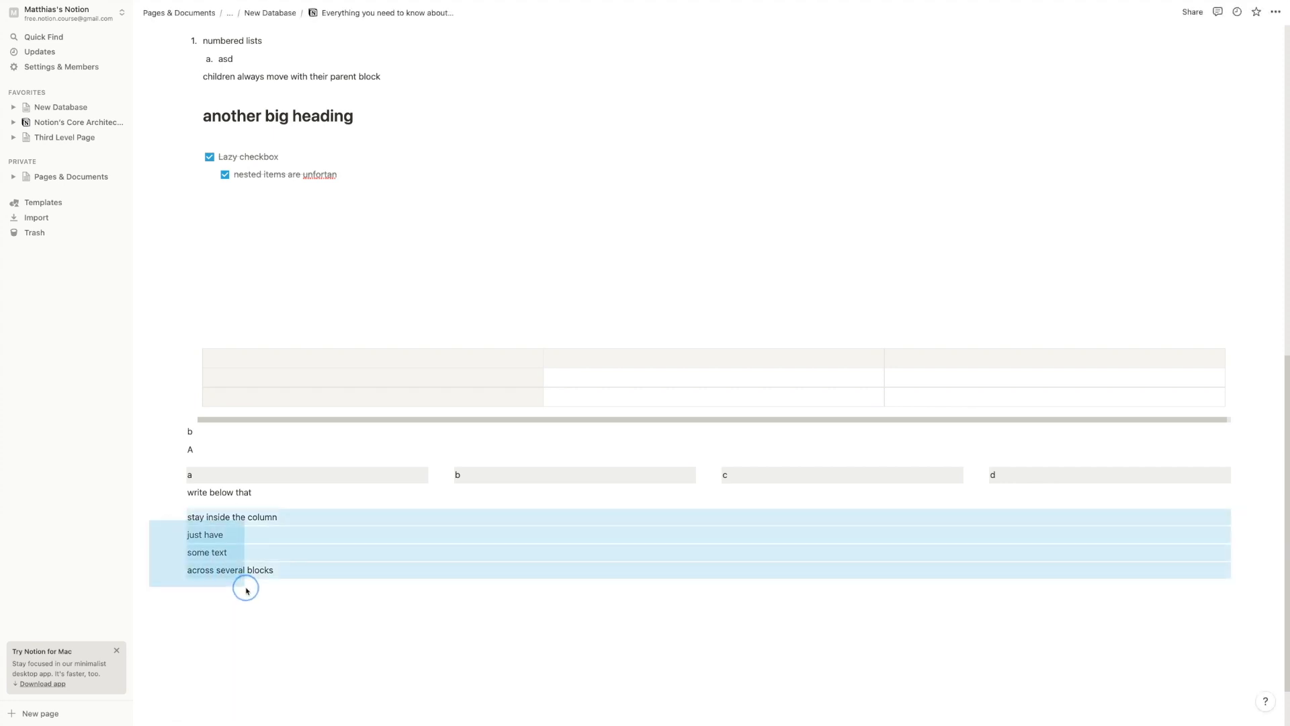
{"action": "left_click", "coordinate": [181, 517]}
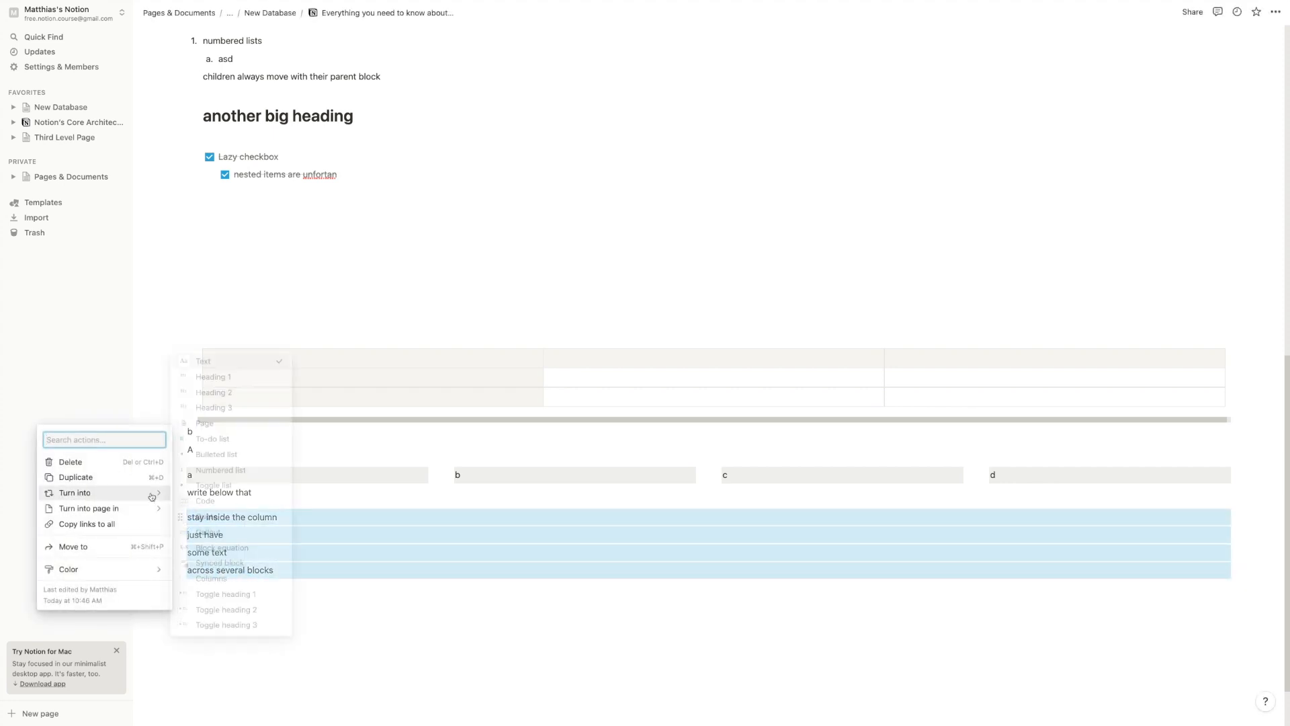
{"action": "mouse_move", "coordinate": [154, 508]}
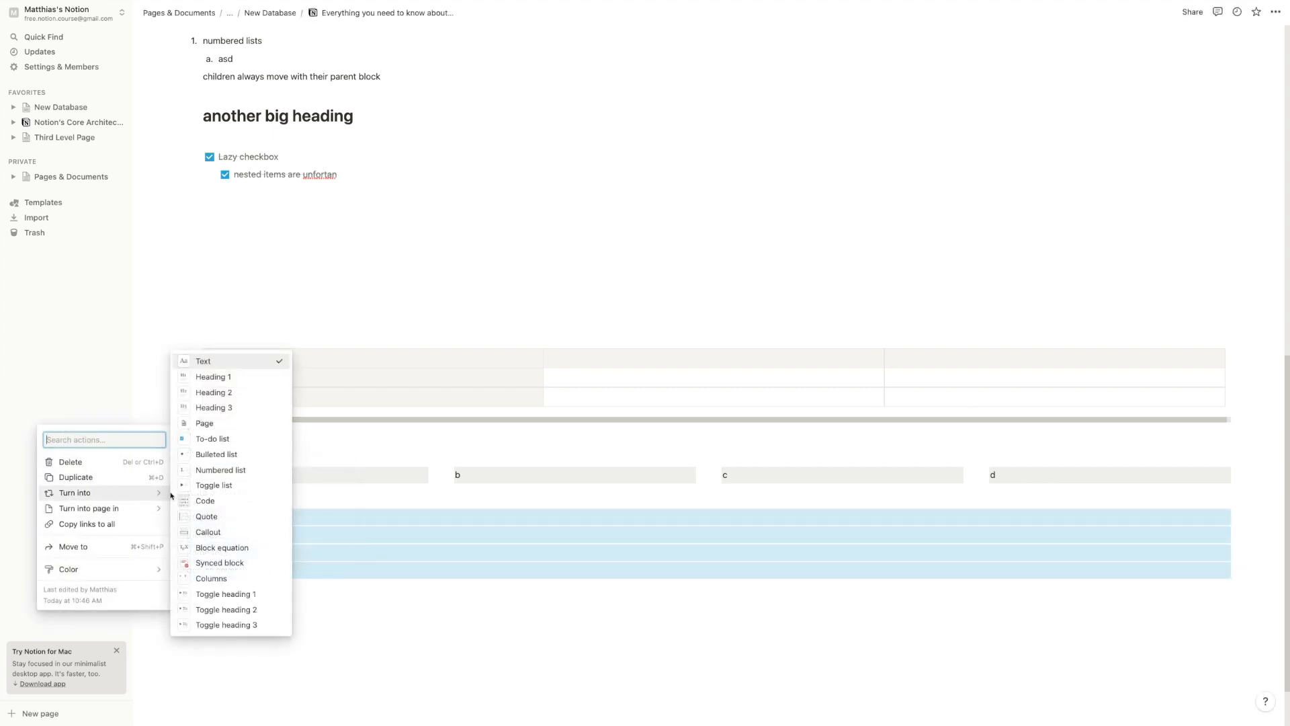
{"action": "left_click", "coordinate": [224, 564]}
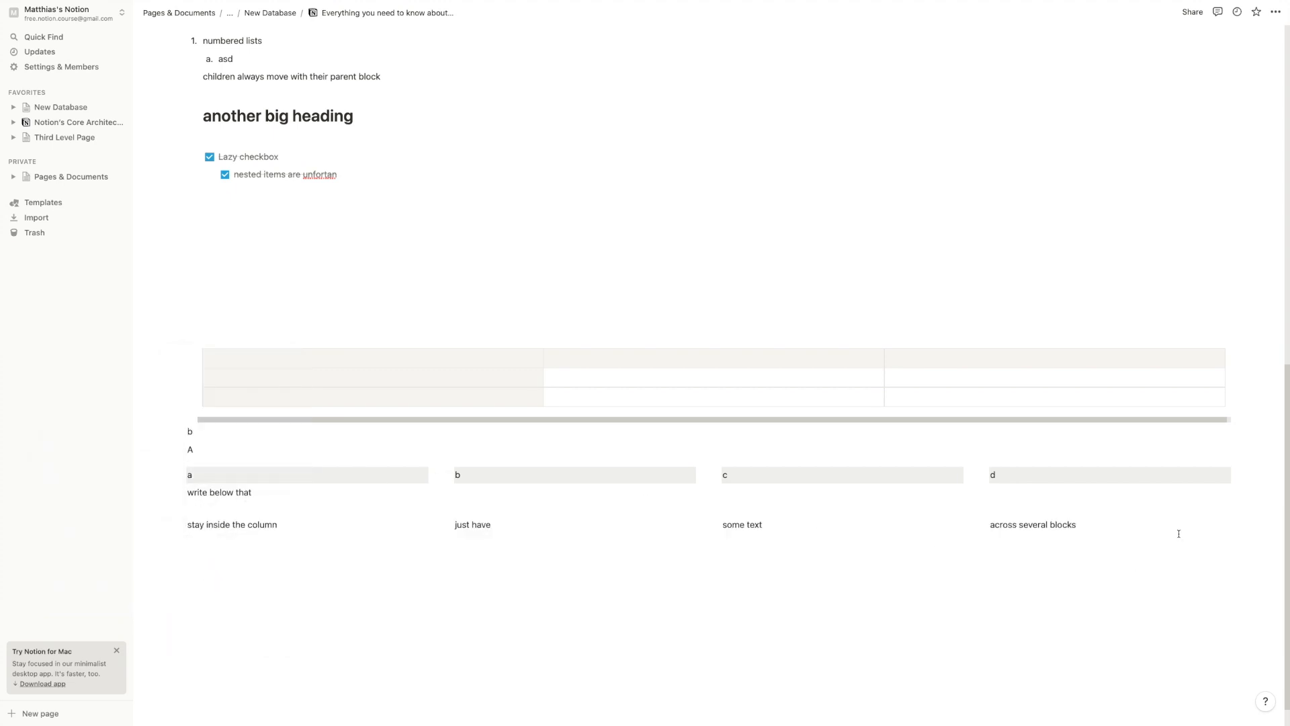
{"action": "scroll", "coordinate": [1166, 528], "scroll_direction": "down", "scroll_amount": 1}
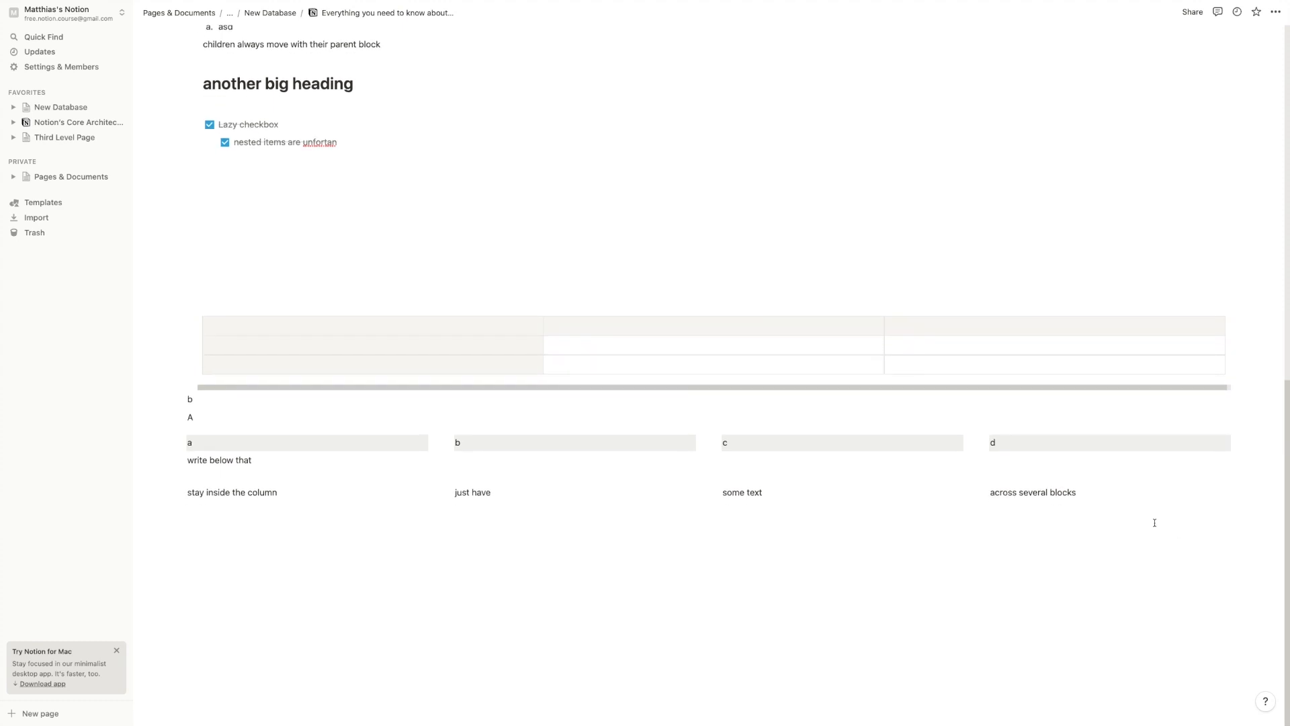
Drag 'just have' out of its column to full width and add a line below
{"action": "left_click", "coordinate": [470, 542]}
{"action": "left_click_drag", "start_coordinate": [449, 492], "coordinate": [316, 518]}
{"action": "left_click", "coordinate": [317, 520]}
{"action": "key", "text": "Return"}
{"action": "key", "text": "Return"}
Insert a quote reading 'Write something inside', try Large size, then undo it
{"action": "type", "text": "/"}
{"action": "scroll", "coordinate": [320, 485], "scroll_direction": "down", "scroll_amount": 3}
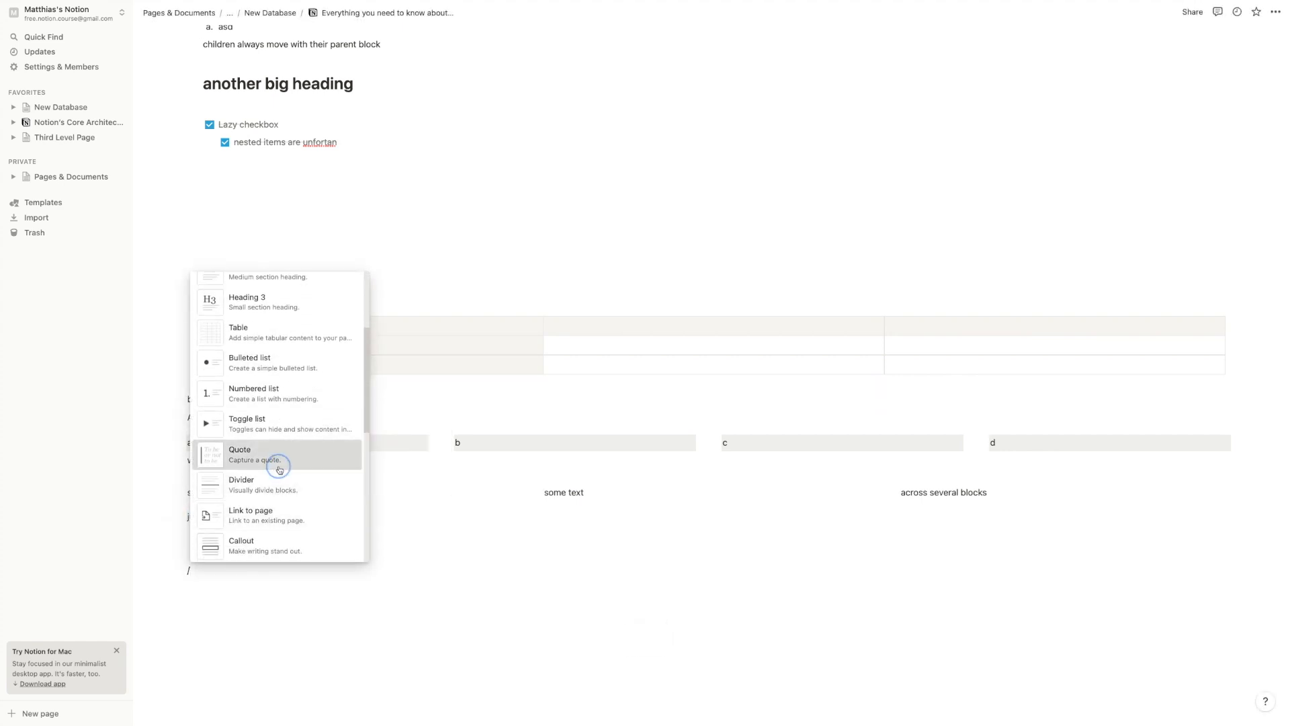
{"action": "left_click", "coordinate": [274, 453]}
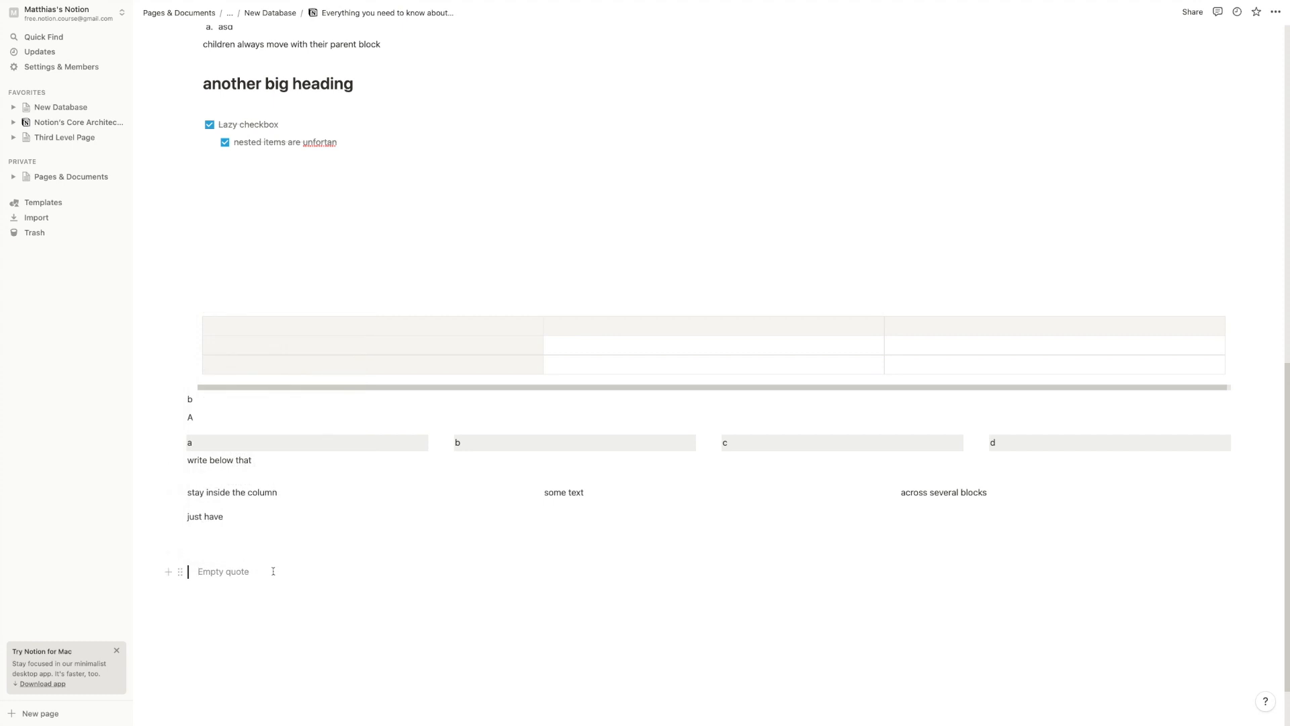
{"action": "type", "text": "Write something inside"}
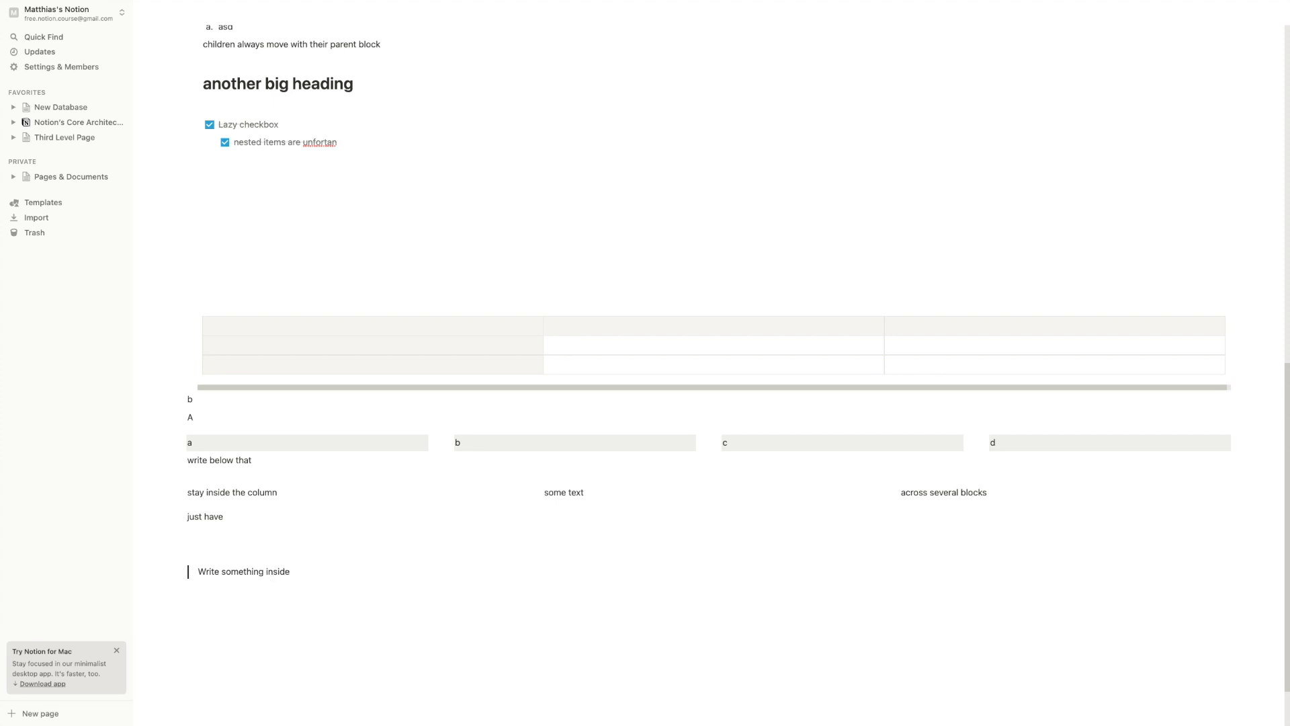
{"action": "left_click", "coordinate": [182, 572]}
{"action": "mouse_move", "coordinate": [164, 645]}
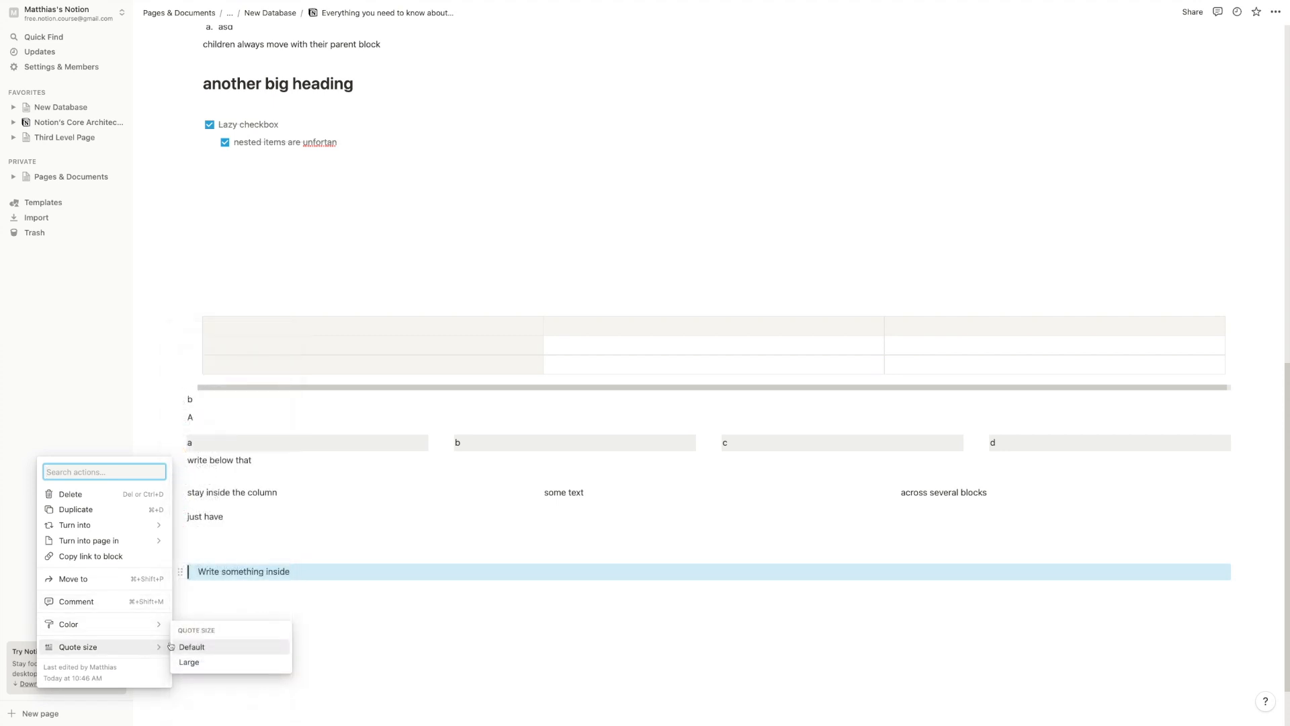
{"action": "left_click", "coordinate": [198, 662]}
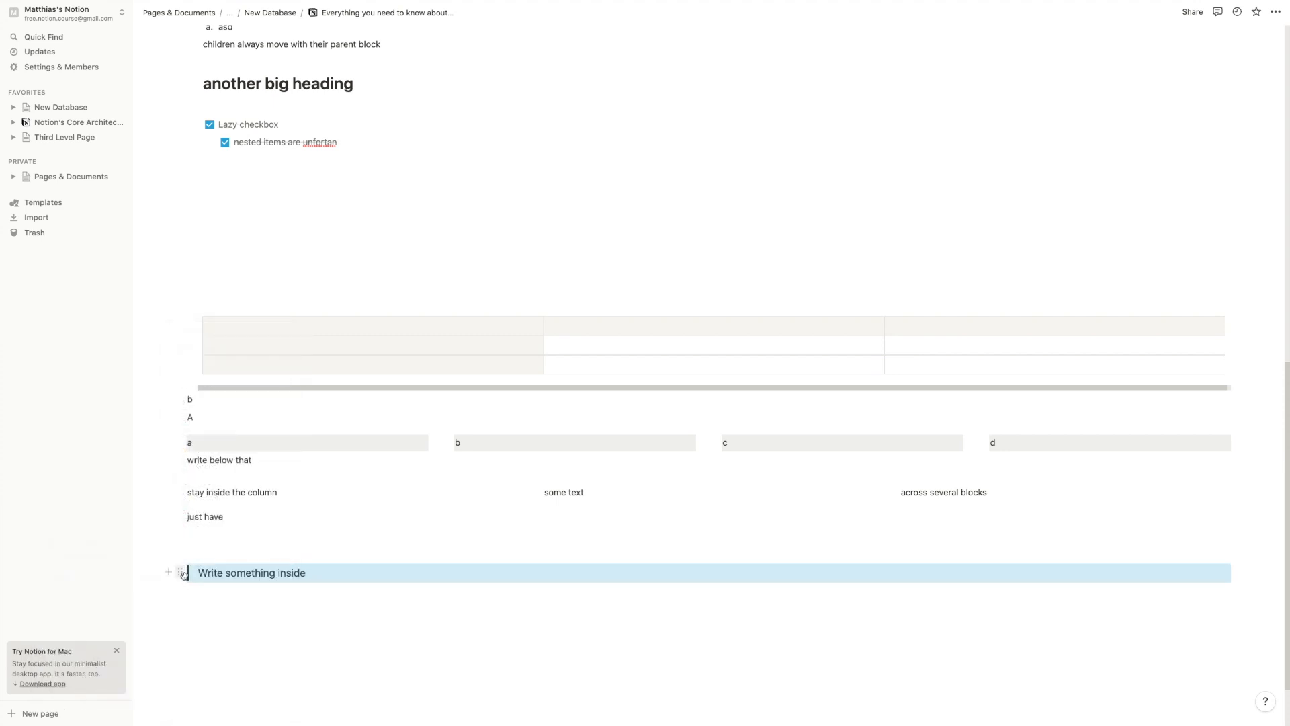
{"action": "key", "text": "super+z"}
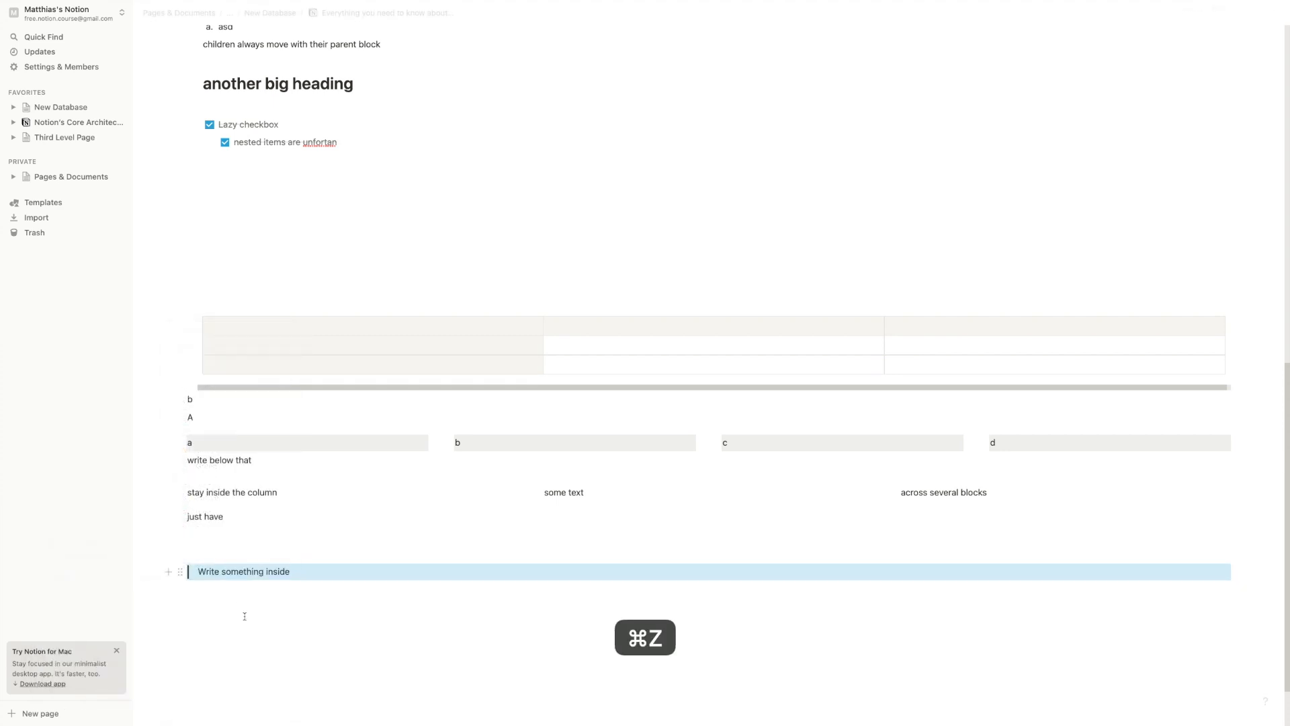
Add an empty block below the quote and dismiss the slash menu unused
{"action": "left_click", "coordinate": [259, 607]}
{"action": "key", "text": "Return"}
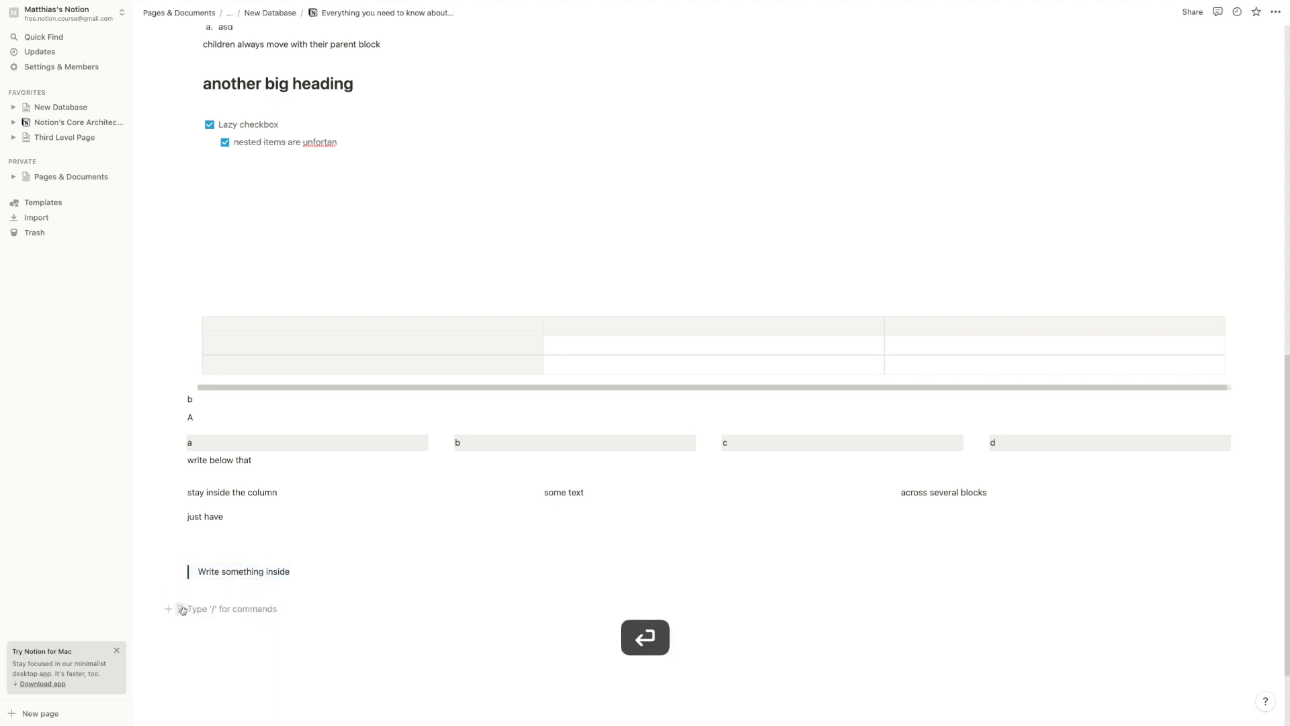
{"action": "type", "text": "/"}
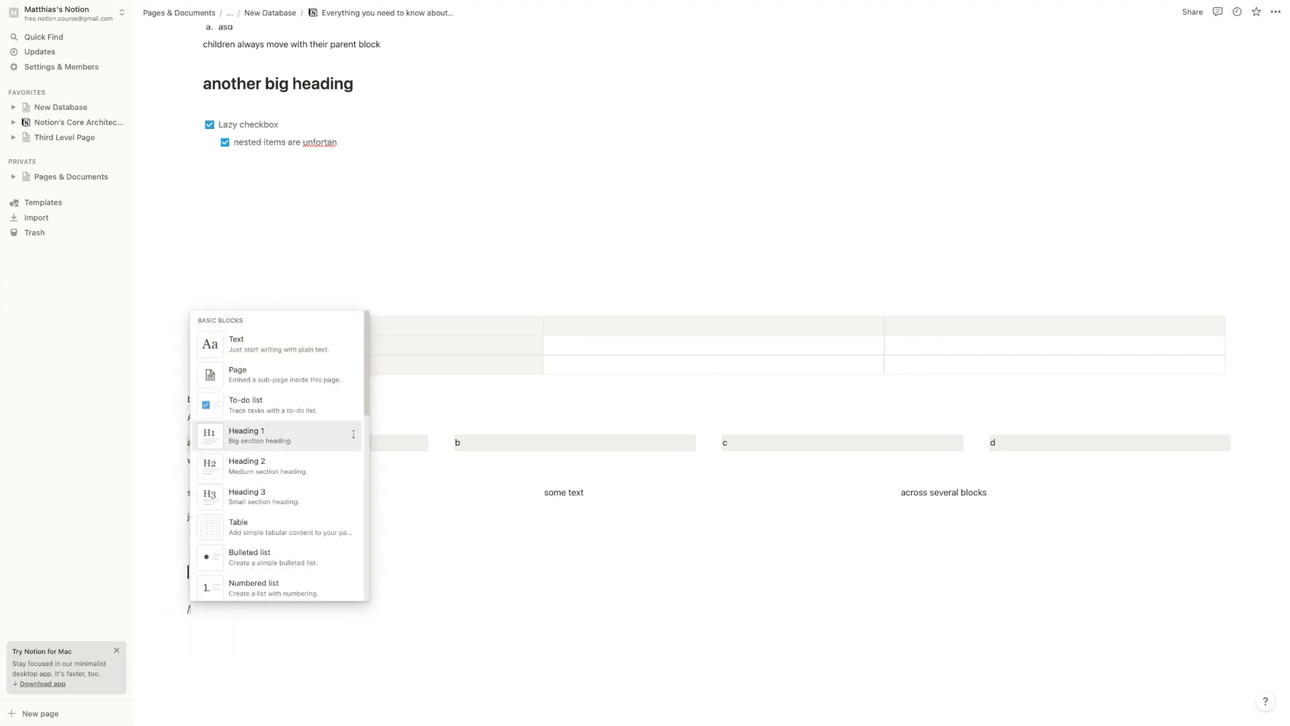
{"action": "scroll", "coordinate": [322, 451], "scroll_direction": "down", "scroll_amount": 5}
{"action": "scroll", "coordinate": [314, 477], "scroll_direction": "down", "scroll_amount": 2}
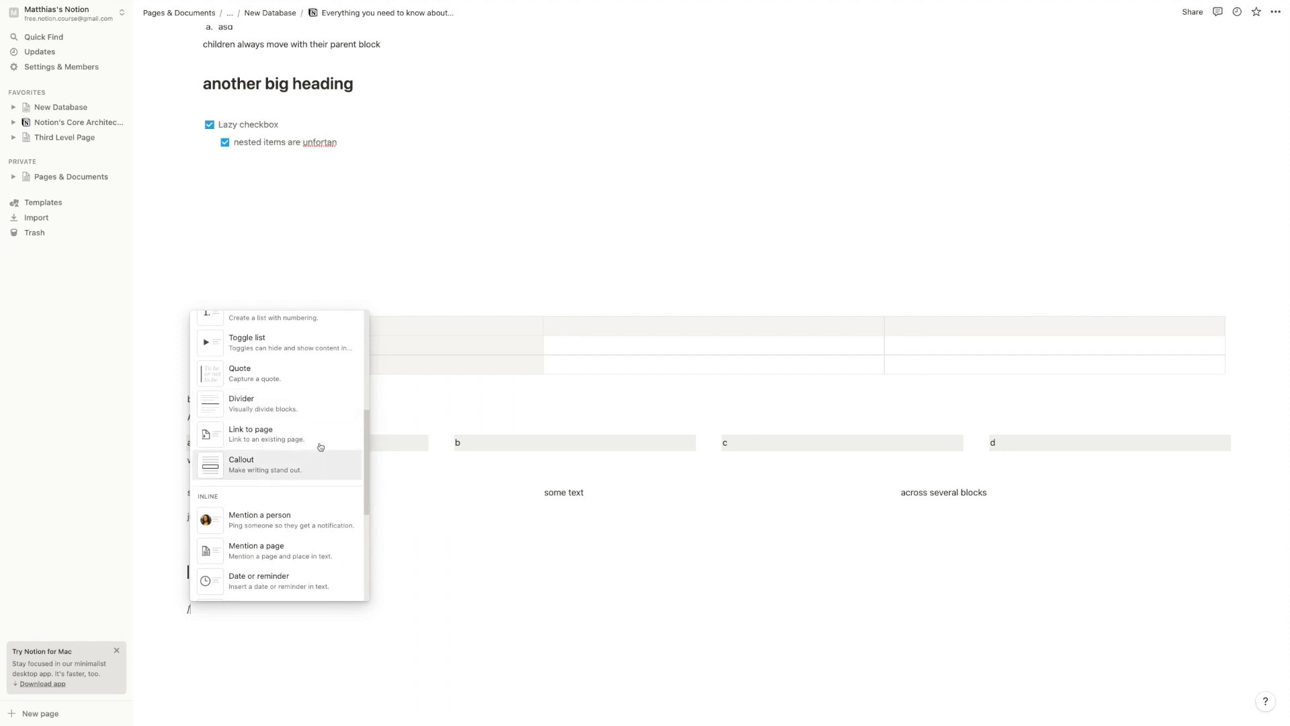
{"action": "scroll", "coordinate": [307, 463], "scroll_direction": "up", "scroll_amount": 2}
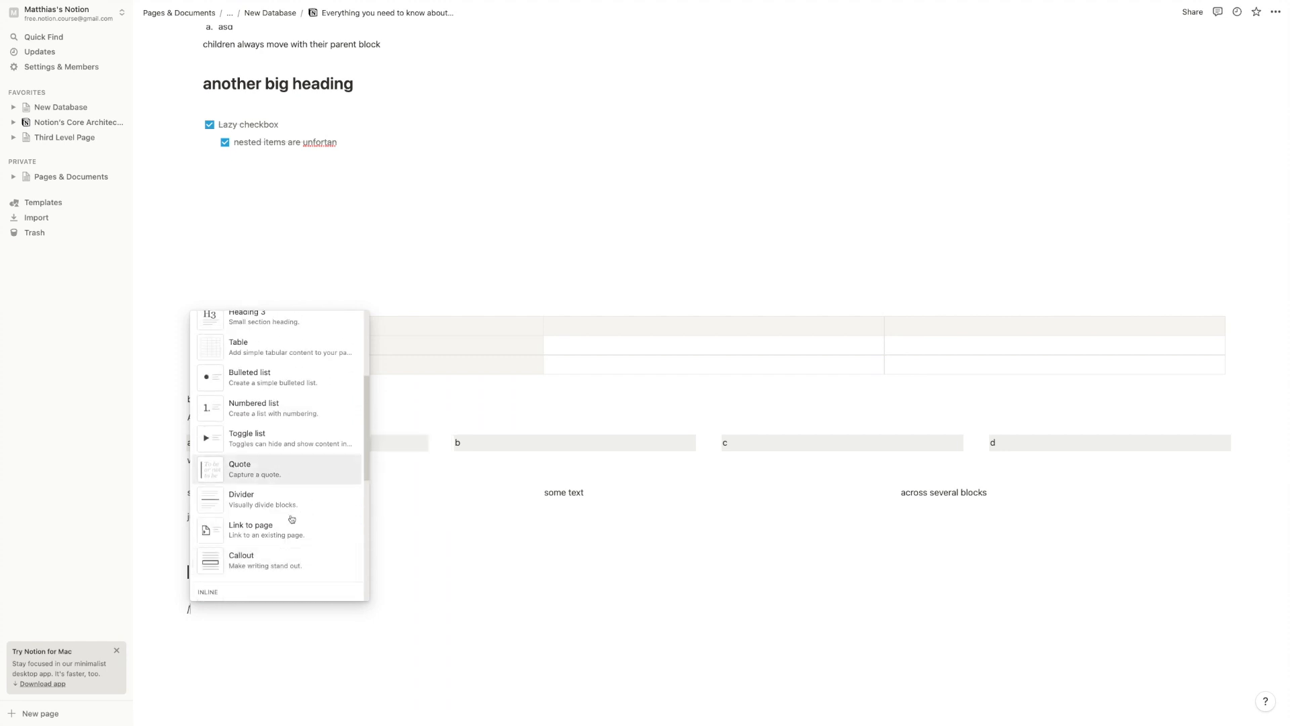
{"action": "left_click", "coordinate": [563, 531]}
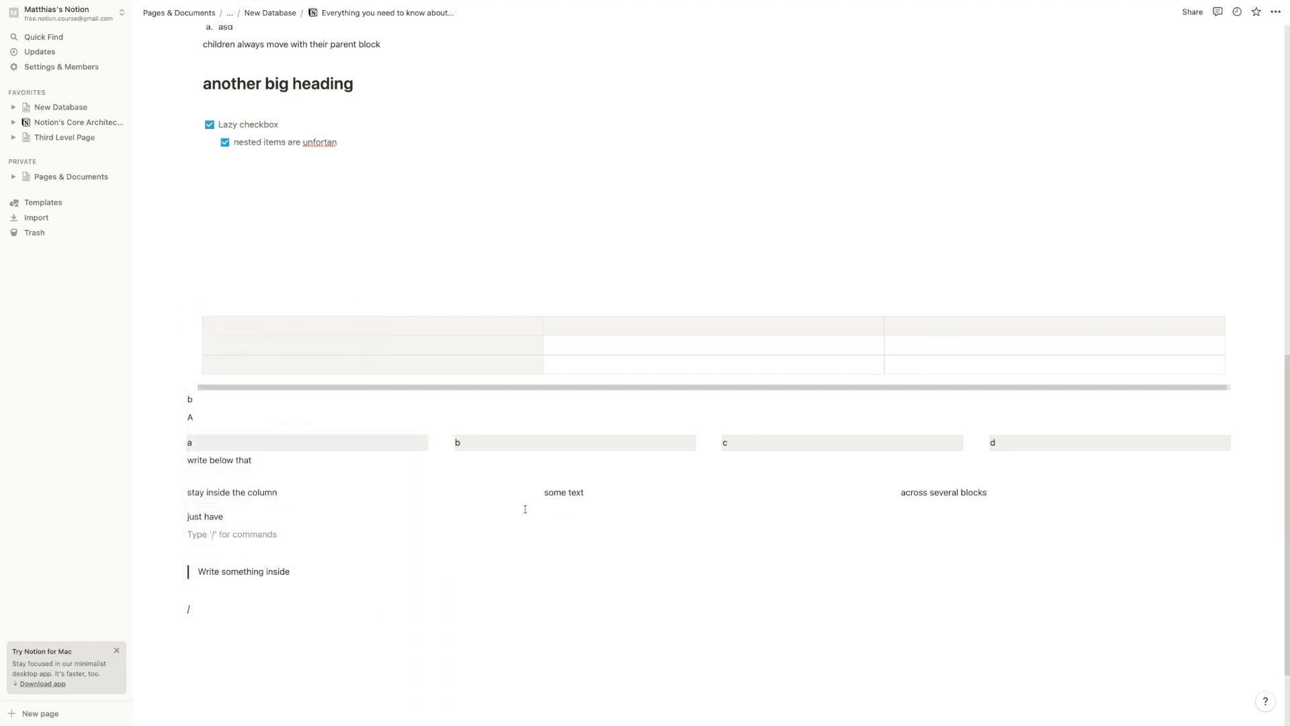
{"action": "scroll", "coordinate": [524, 509], "scroll_direction": "up", "scroll_amount": 3}
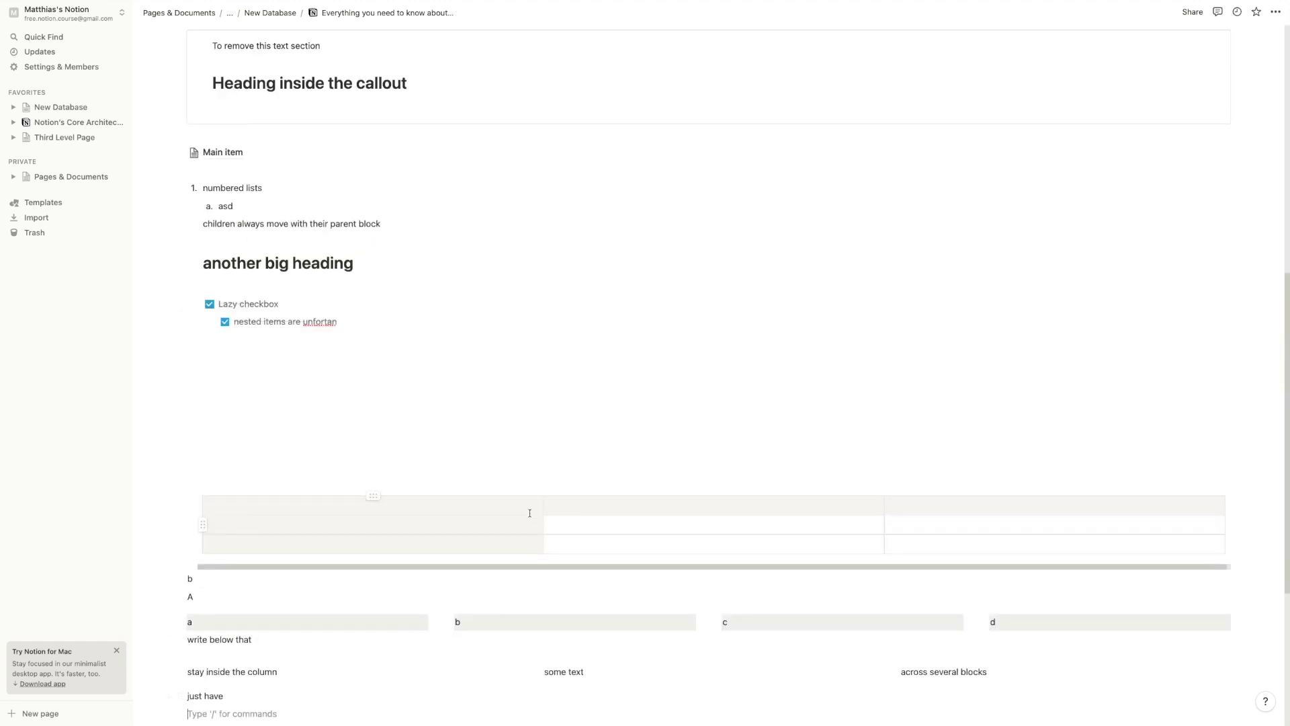
Copy the New Database link and paste it into the Pages guide as a page mention
{"action": "left_click", "coordinate": [67, 107]}
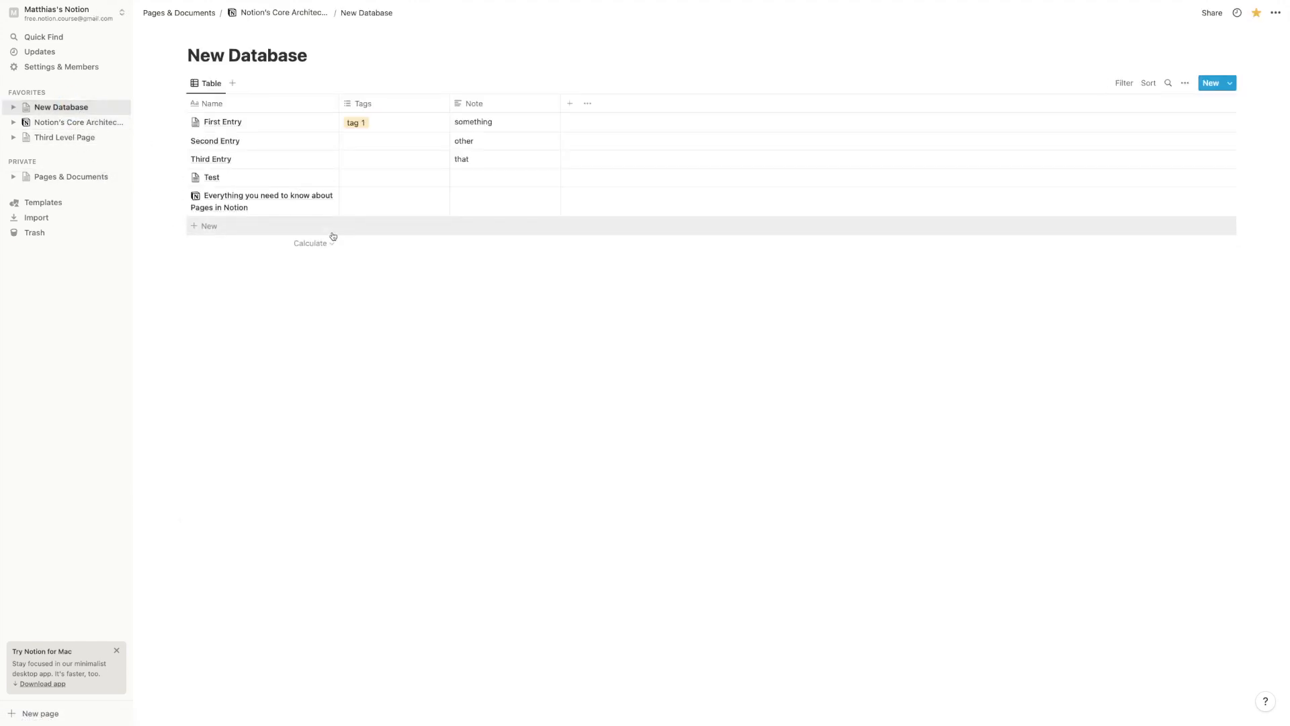
{"action": "left_click", "coordinate": [1210, 14]}
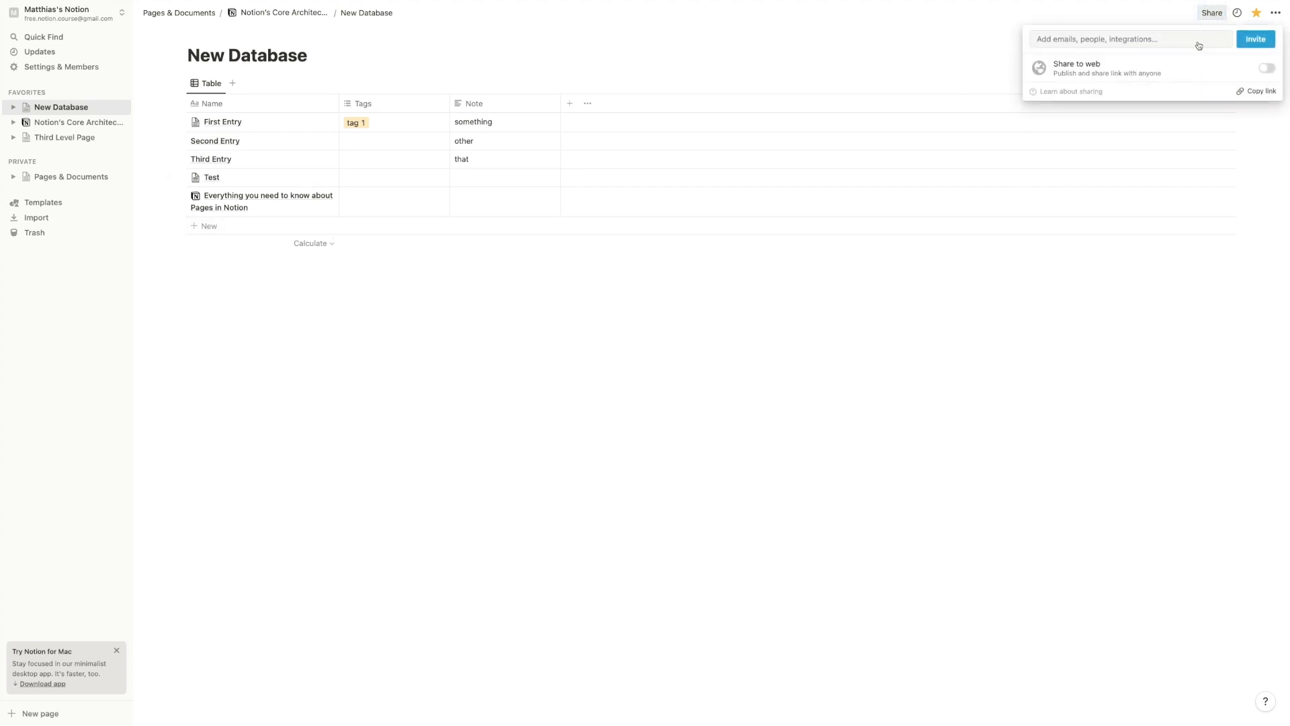
{"action": "left_click", "coordinate": [1261, 92]}
{"action": "key", "text": "super+l"}
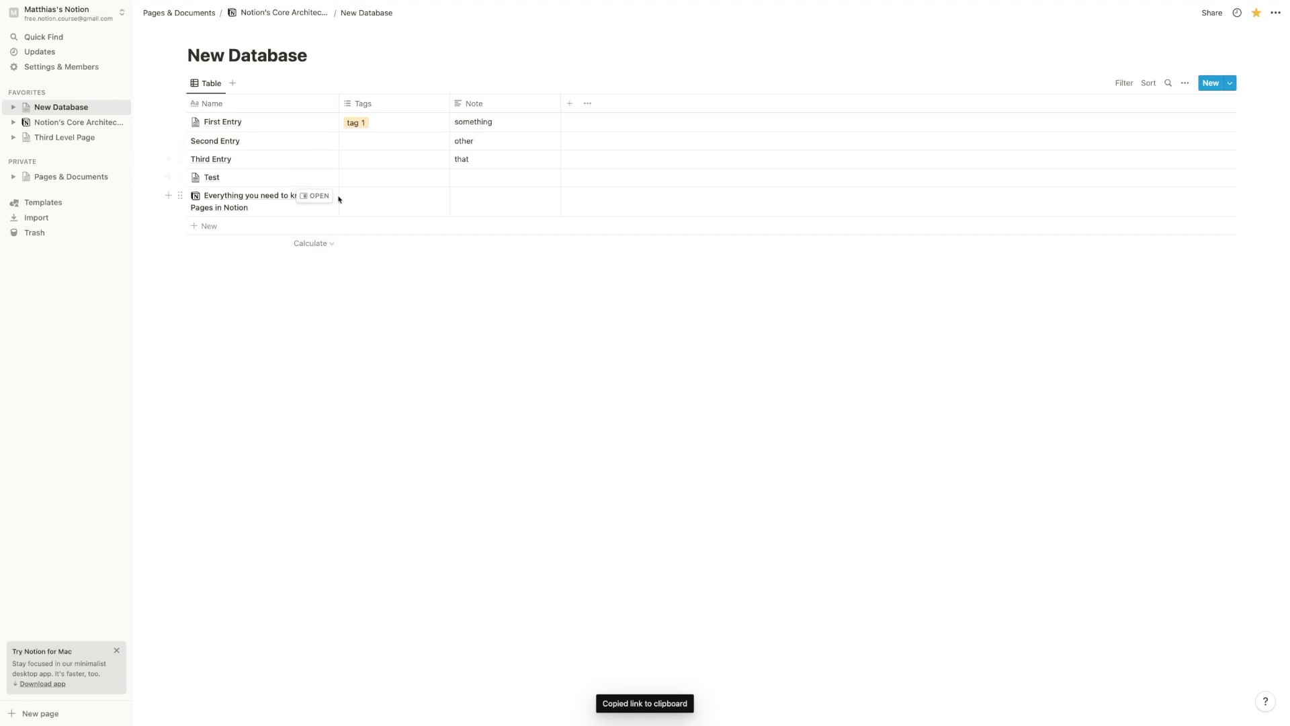
{"action": "left_click", "coordinate": [318, 196]}
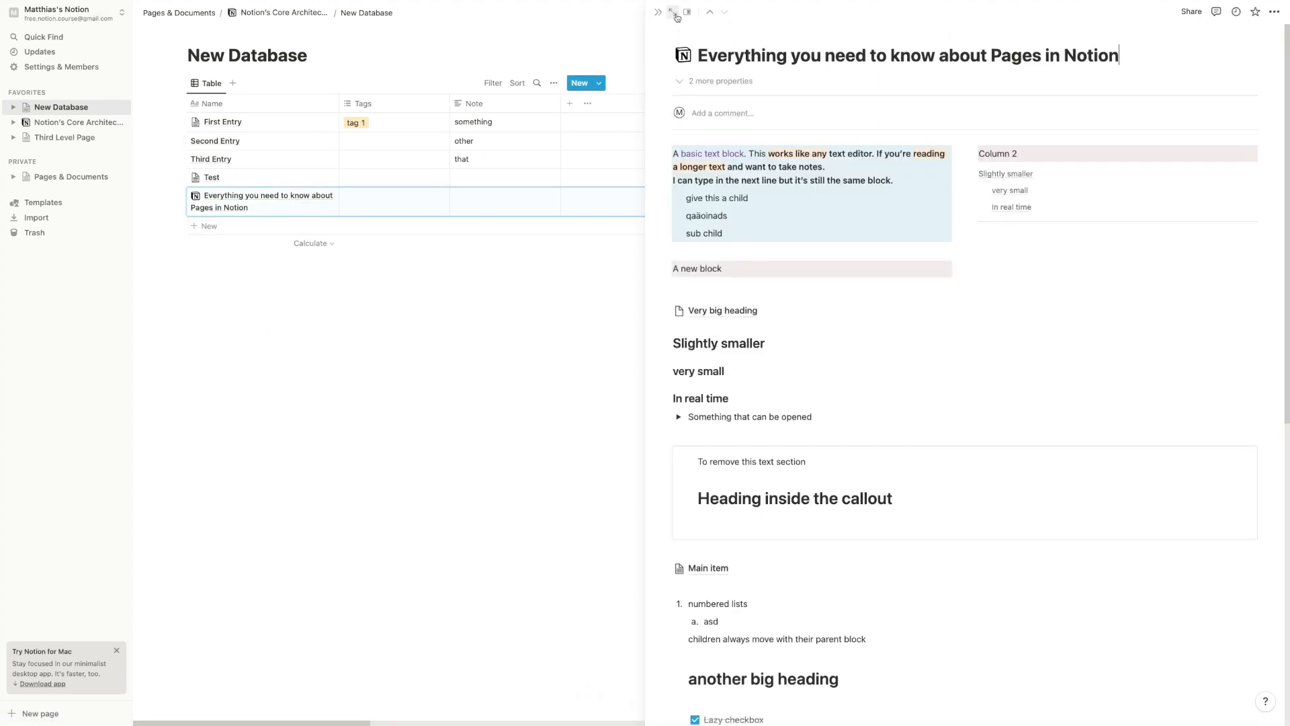
{"action": "scroll", "coordinate": [262, 497], "scroll_direction": "down", "scroll_amount": 12}
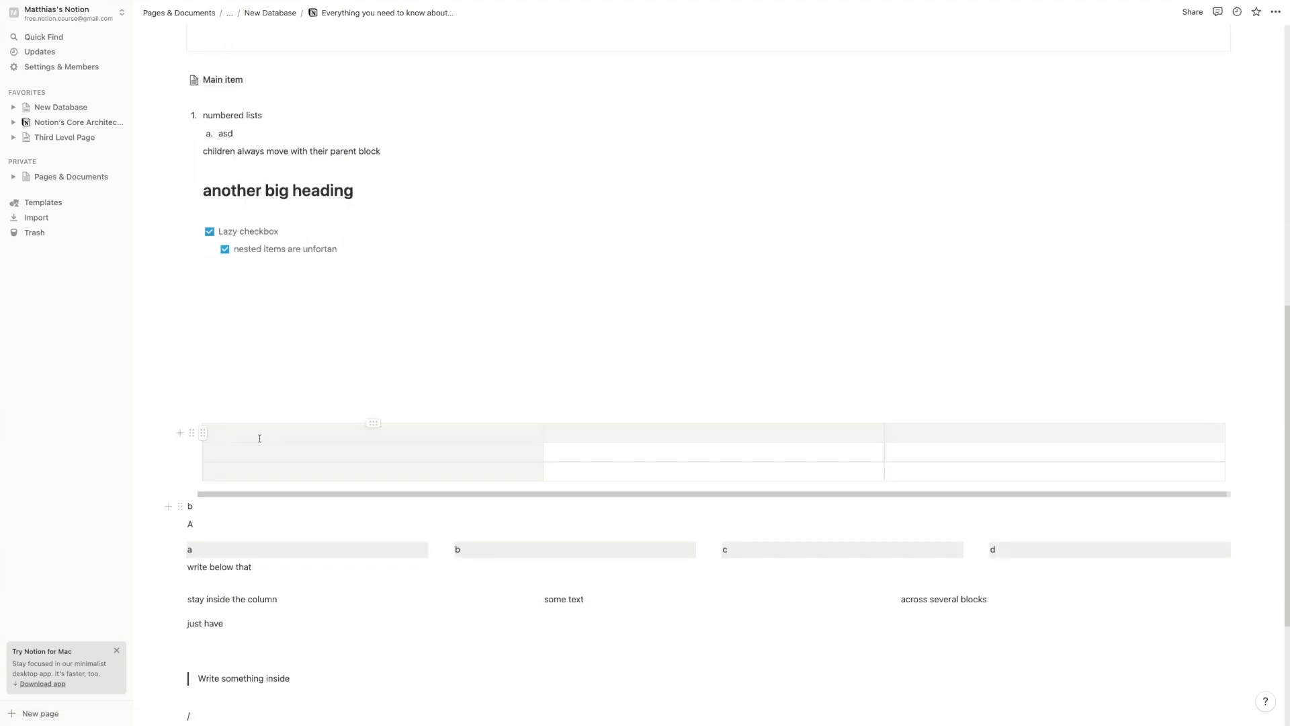
{"action": "left_click", "coordinate": [254, 522]}
{"action": "key", "text": "Return"}
{"action": "key", "text": "super+v"}
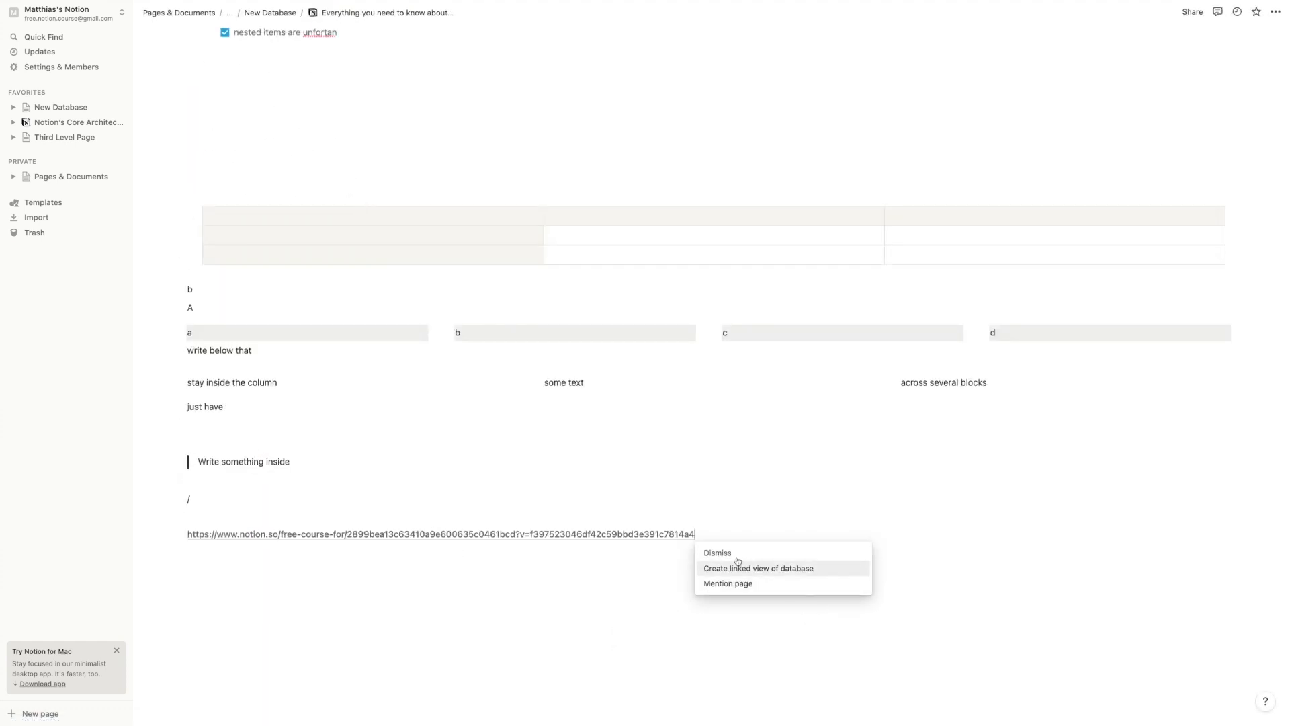
{"action": "left_click", "coordinate": [734, 584]}
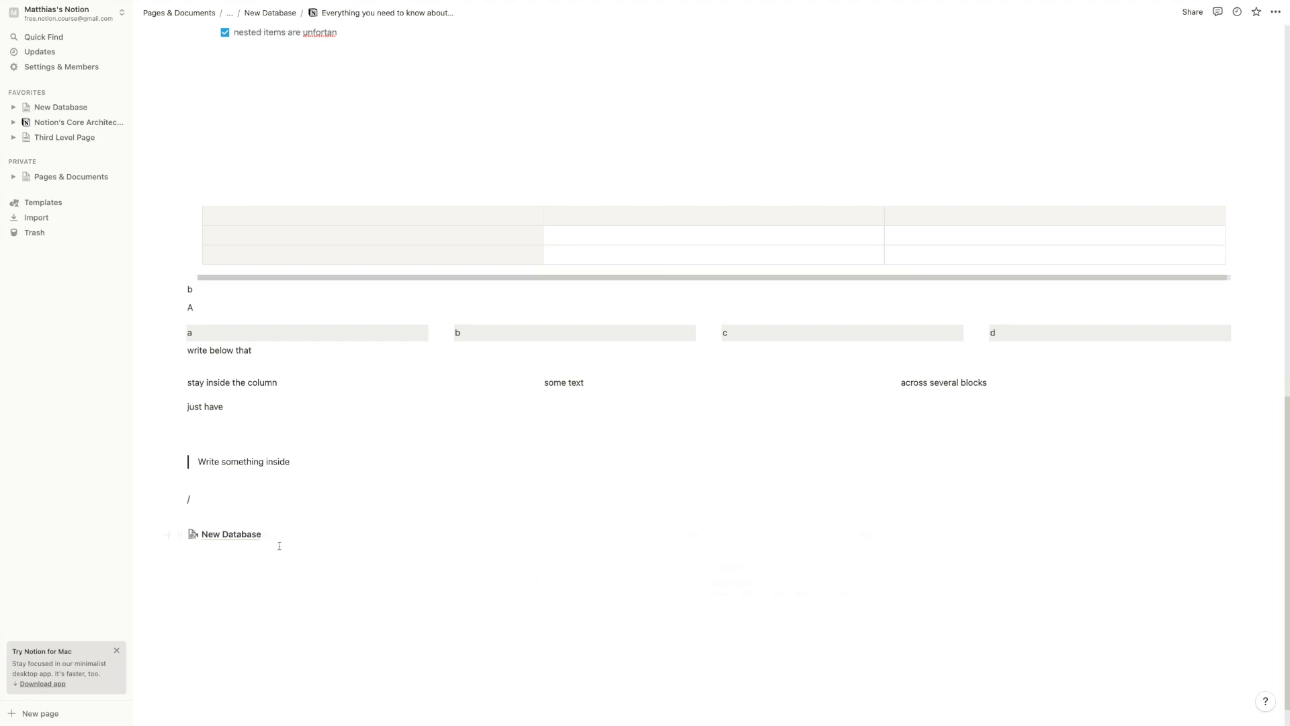
Paste another database link at the guide's end, keeping it as a plain URL
{"action": "left_click", "coordinate": [63, 107]}
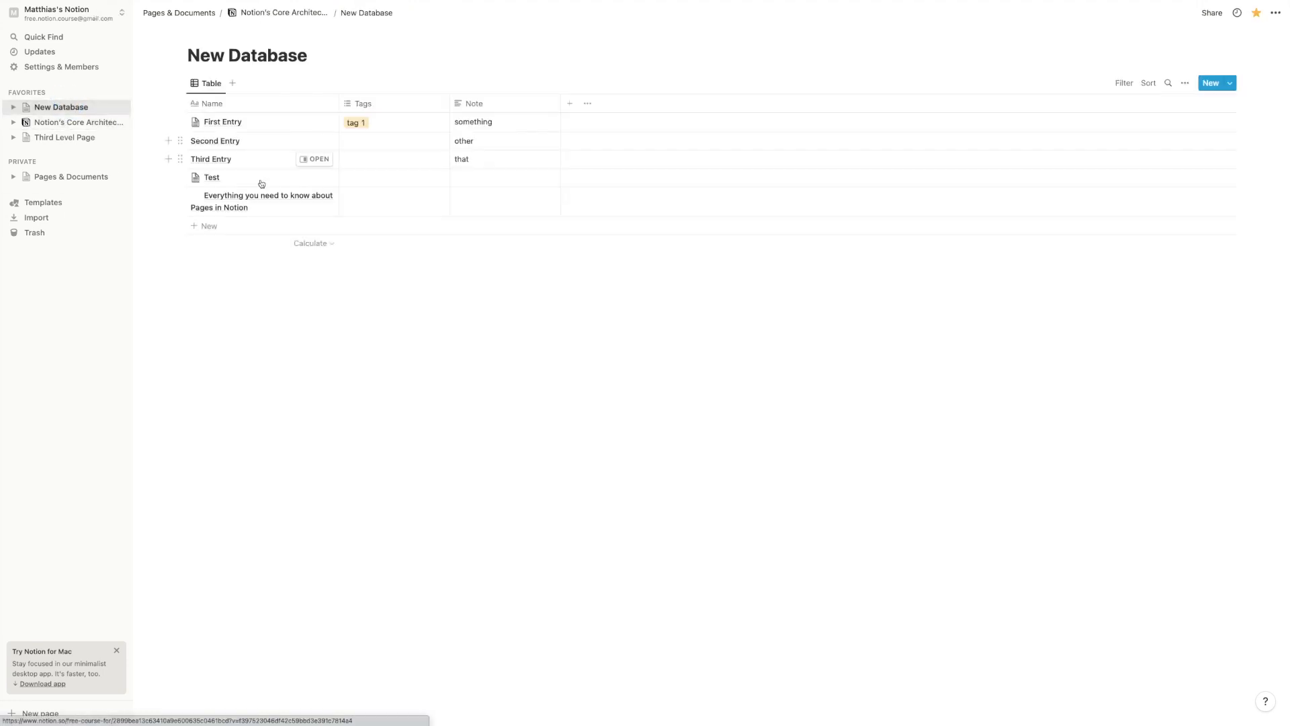
{"action": "left_click", "coordinate": [304, 161]}
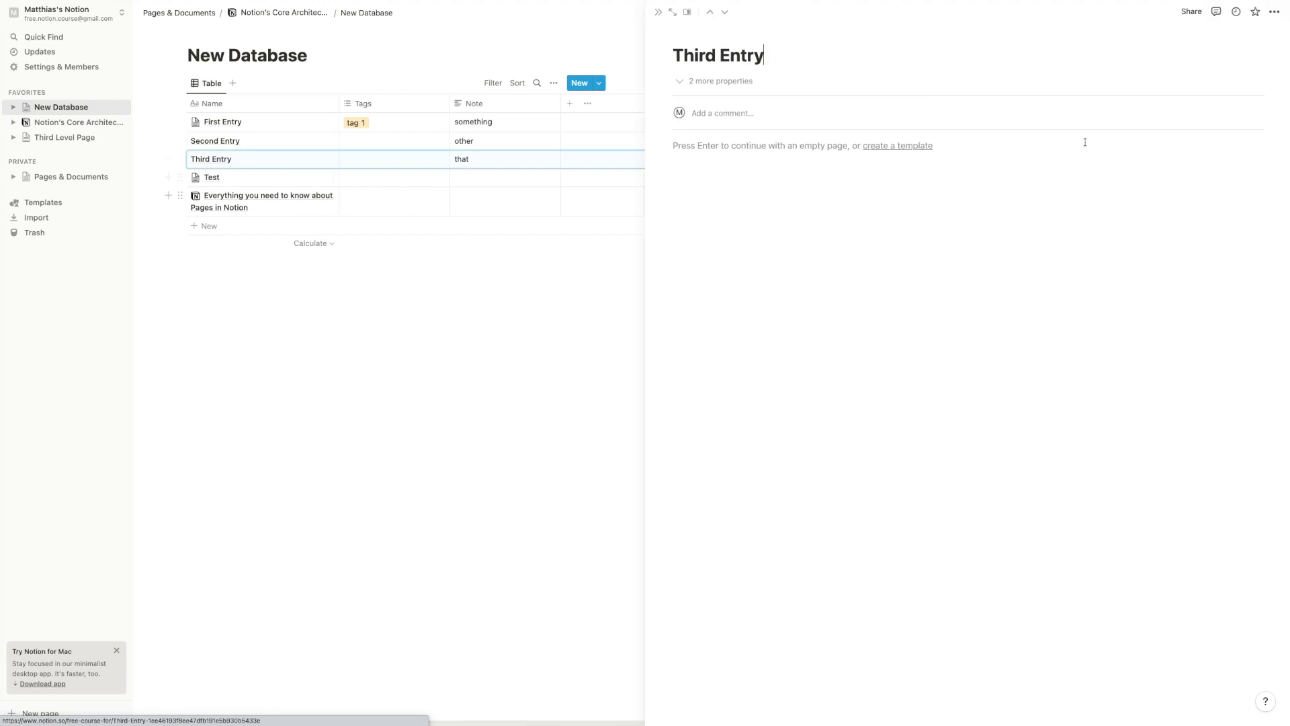
{"action": "key", "text": "super+l"}
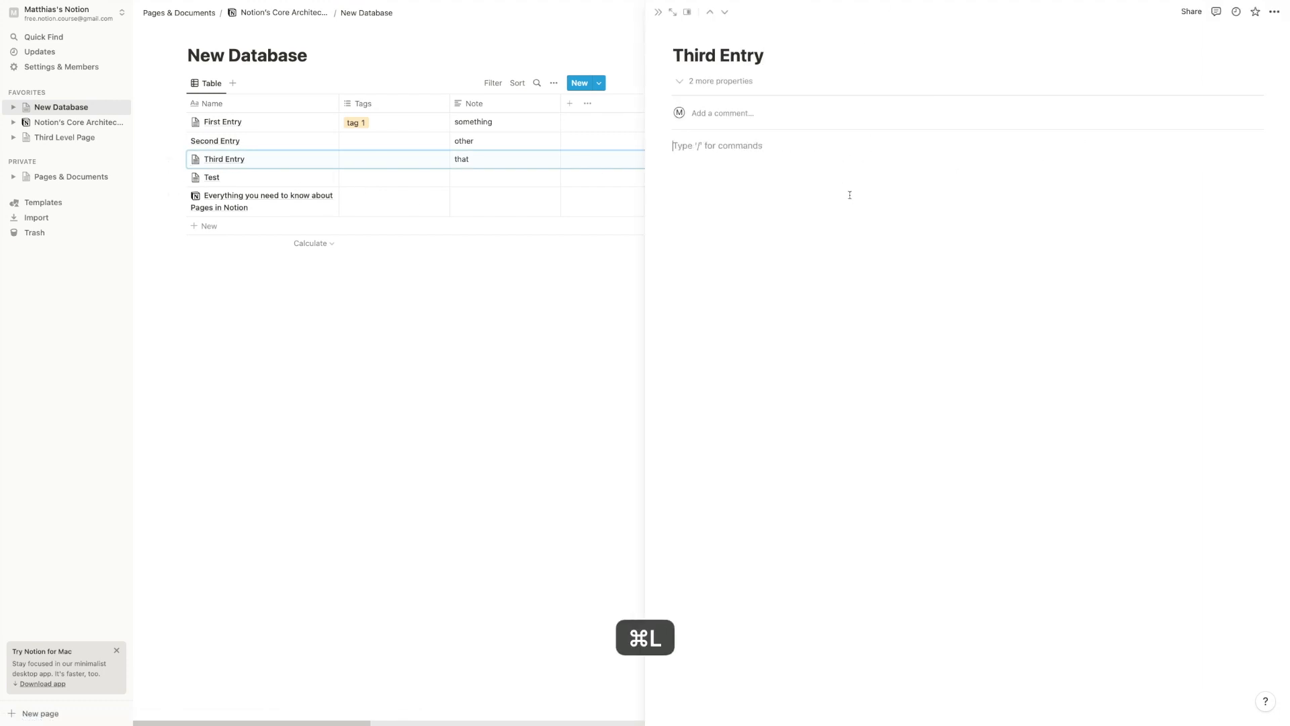
{"action": "left_click", "coordinate": [311, 299]}
{"action": "left_click", "coordinate": [310, 196]}
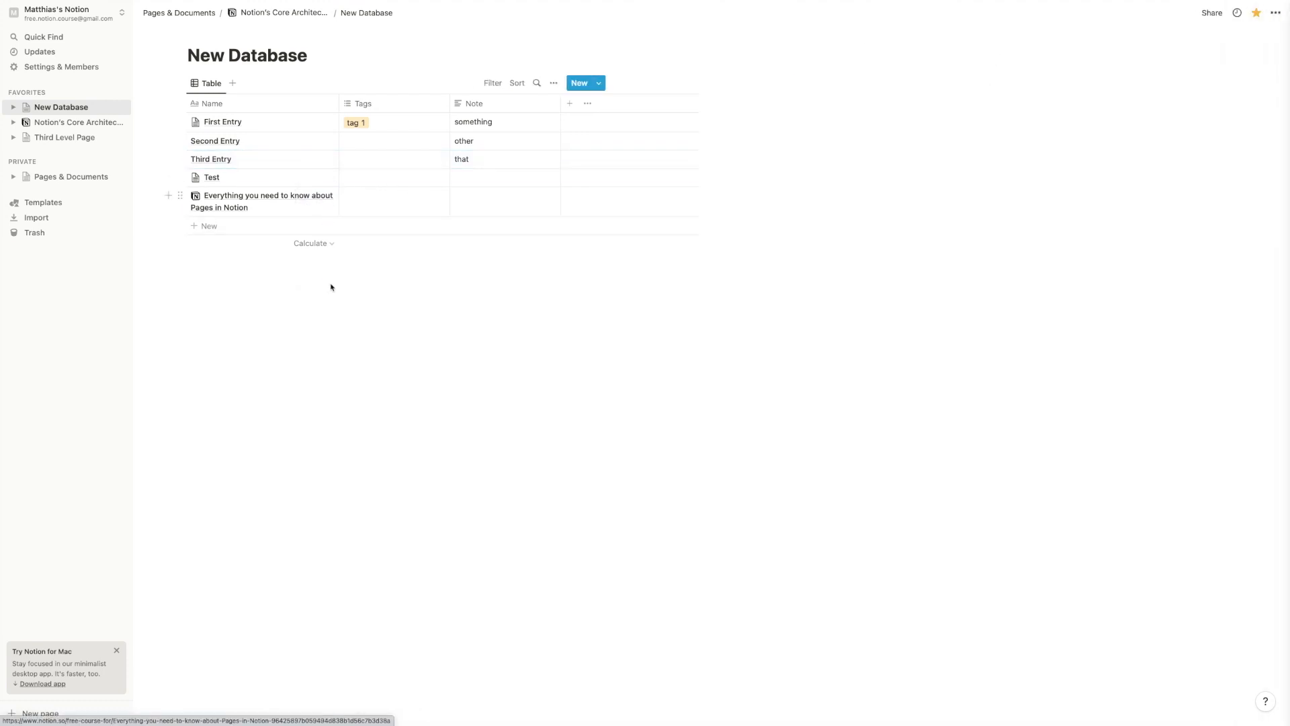
{"action": "left_click", "coordinate": [672, 13]}
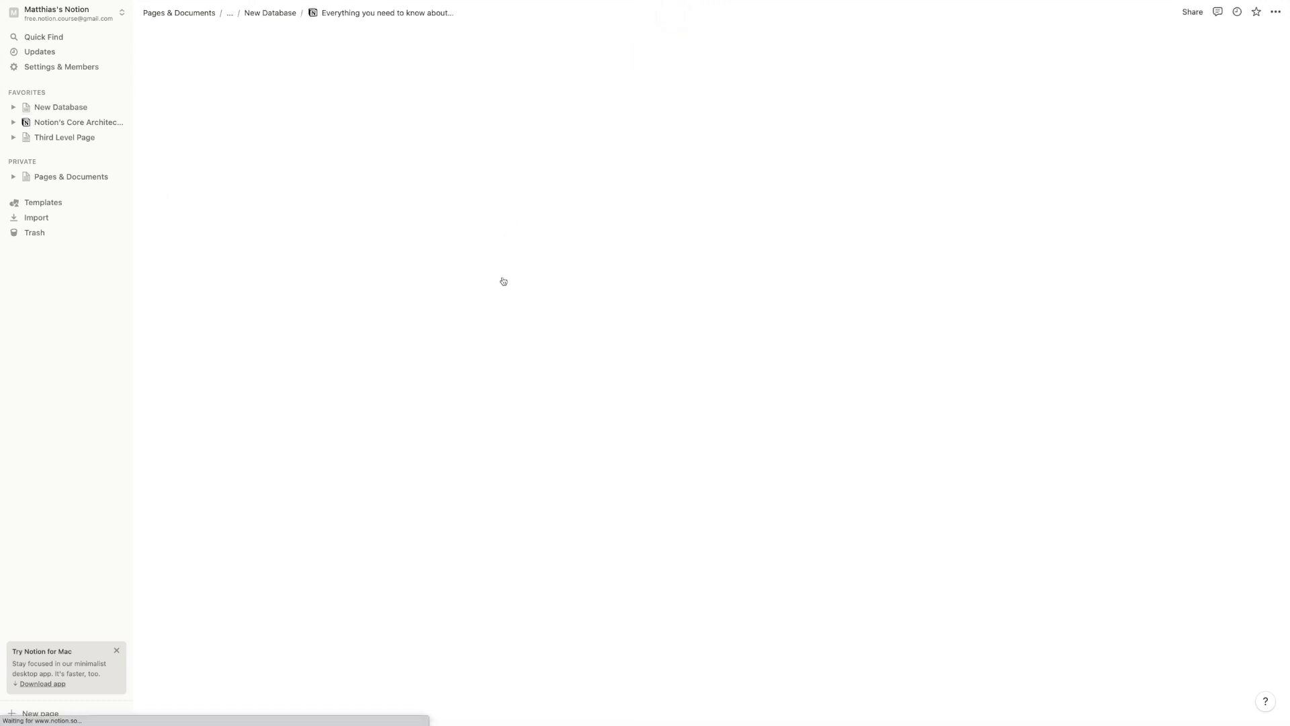
{"action": "scroll", "coordinate": [436, 396], "scroll_direction": "down", "scroll_amount": 20}
{"action": "left_click", "coordinate": [319, 528]}
{"action": "key", "text": "Return"}
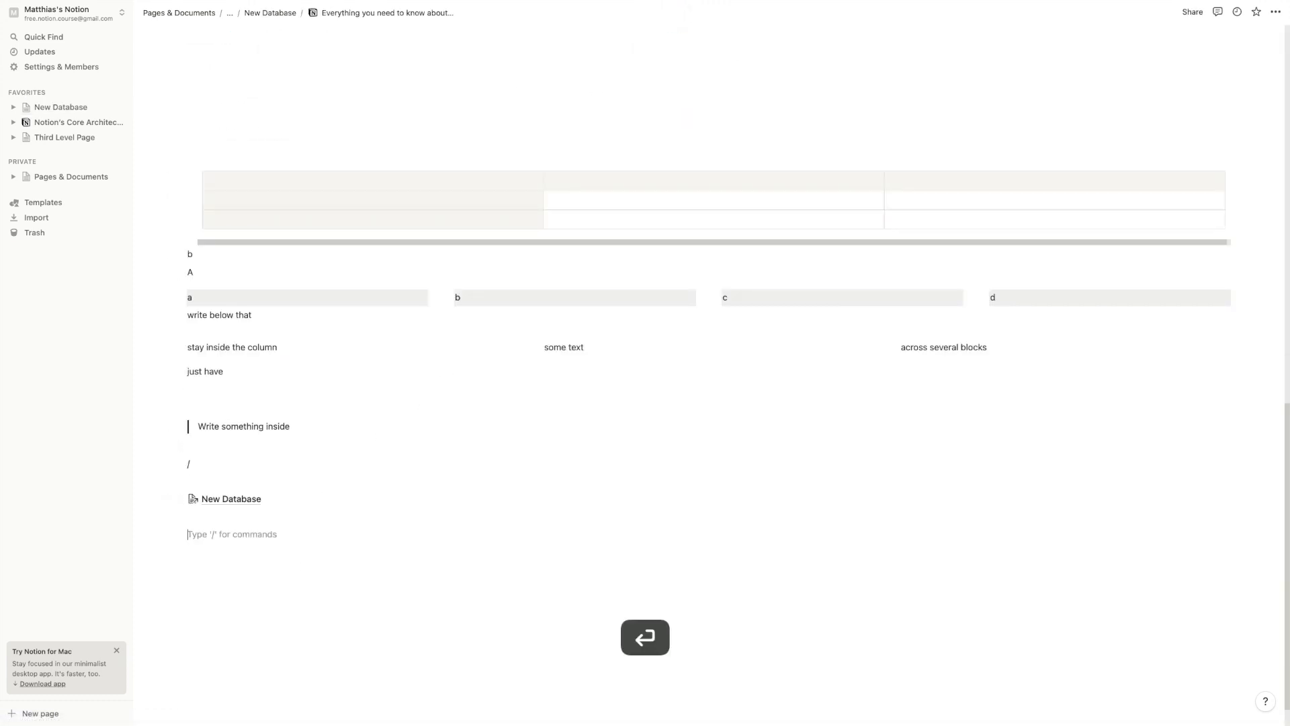
{"action": "key", "text": "super+v"}
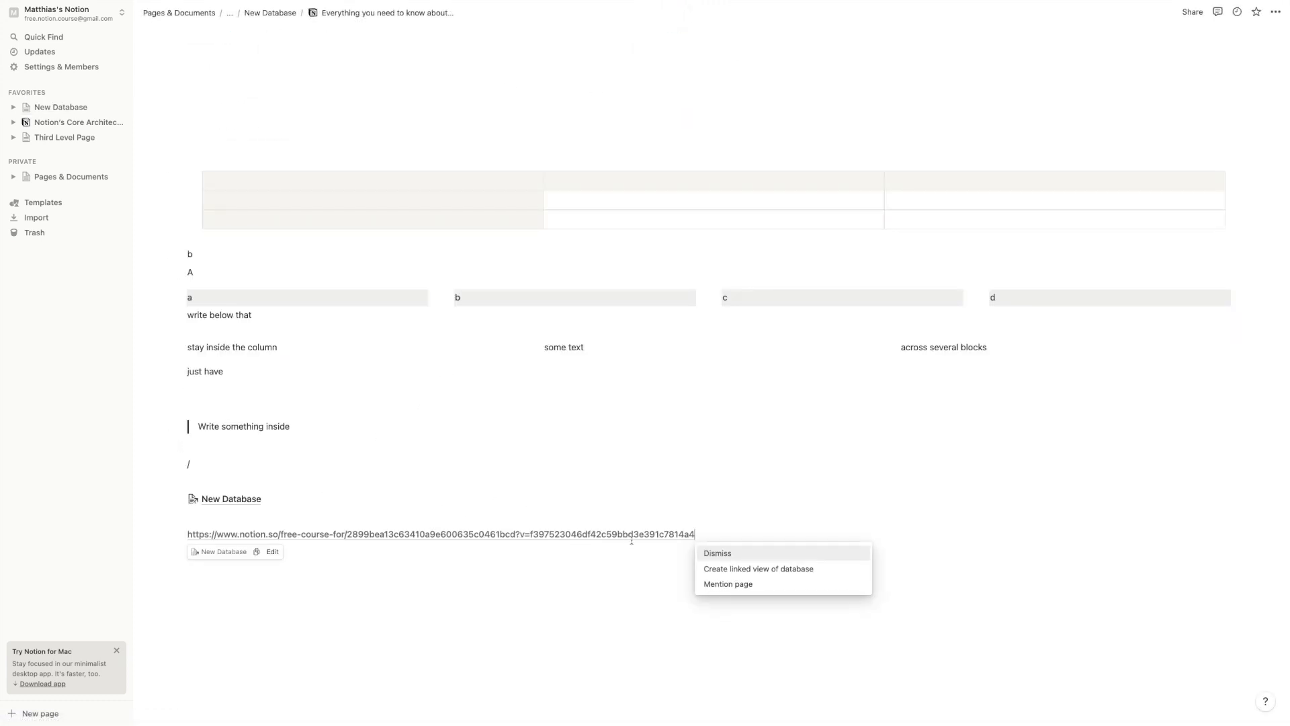
{"action": "left_click", "coordinate": [489, 547]}
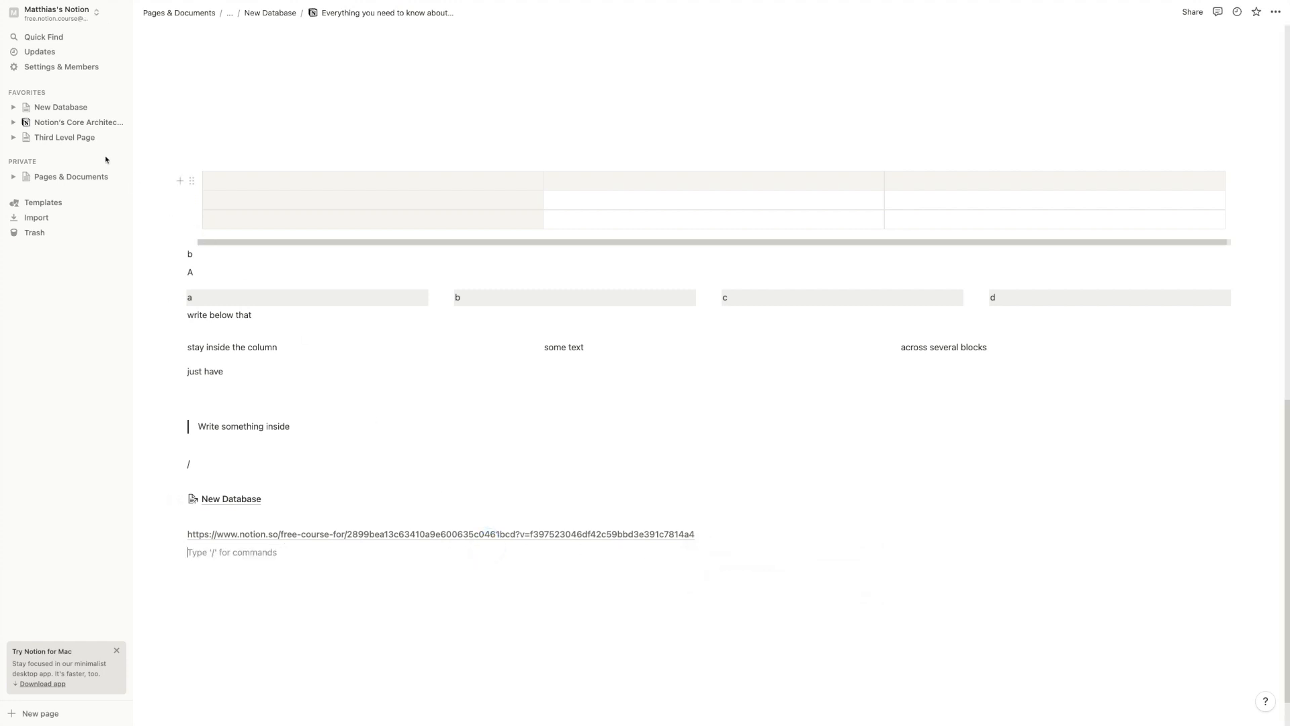
Copy Third Level Page's link from its sidebar menu
{"action": "left_click", "coordinate": [95, 138]}
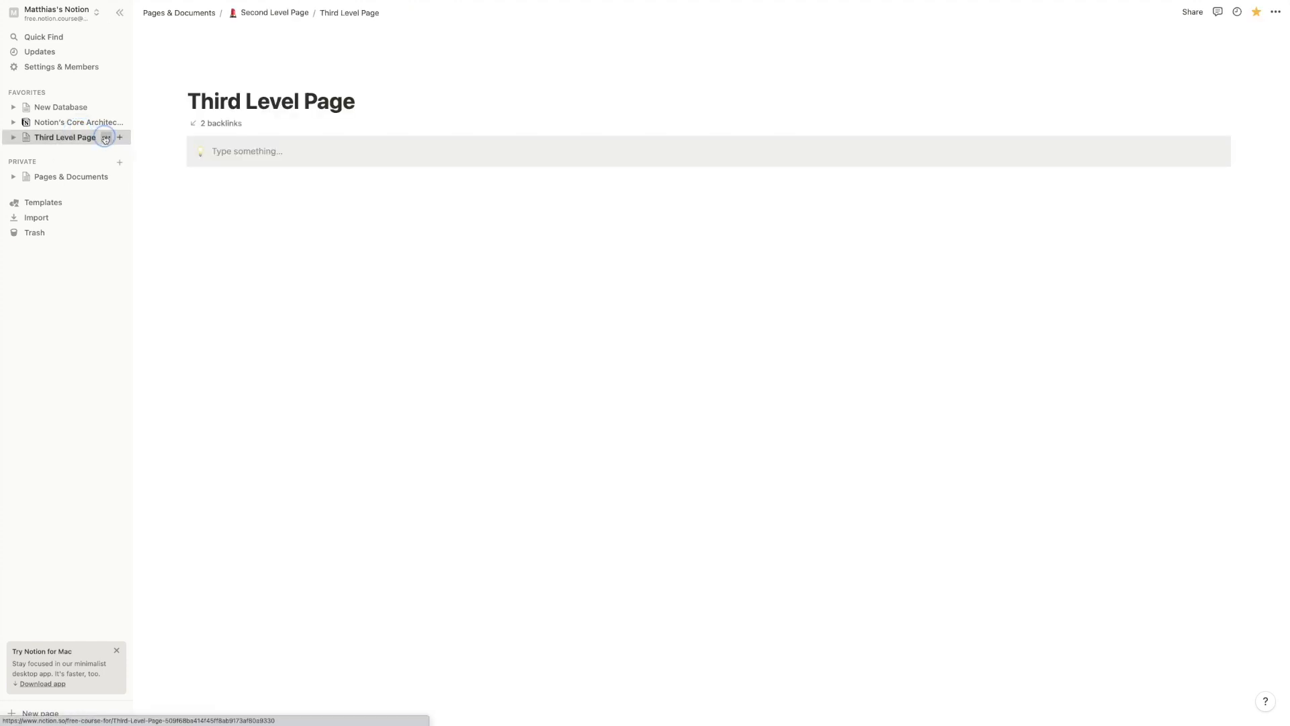
{"action": "left_click", "coordinate": [106, 137]}
{"action": "left_click", "coordinate": [128, 164]}
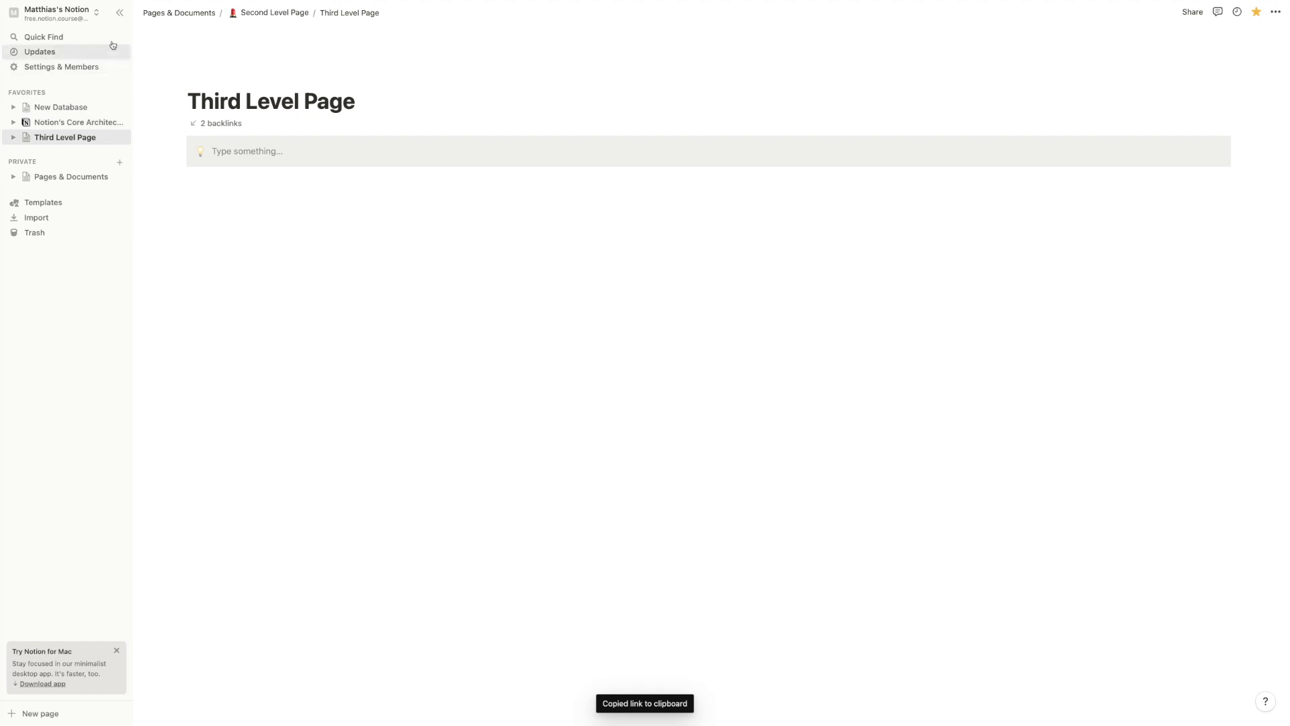
Paste the Third Level Page URL at the guide's end as a Link to page block
{"action": "left_click", "coordinate": [64, 108]}
{"action": "left_click", "coordinate": [309, 196]}
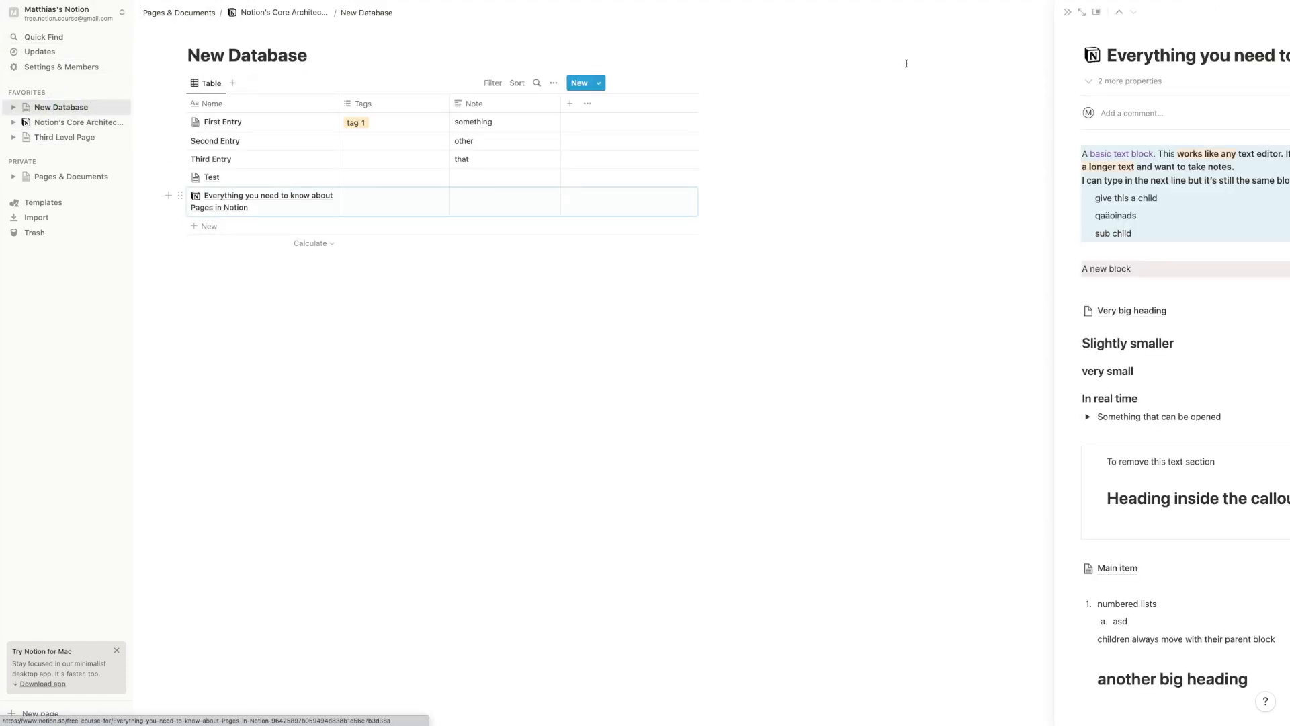
{"action": "left_click", "coordinate": [672, 14]}
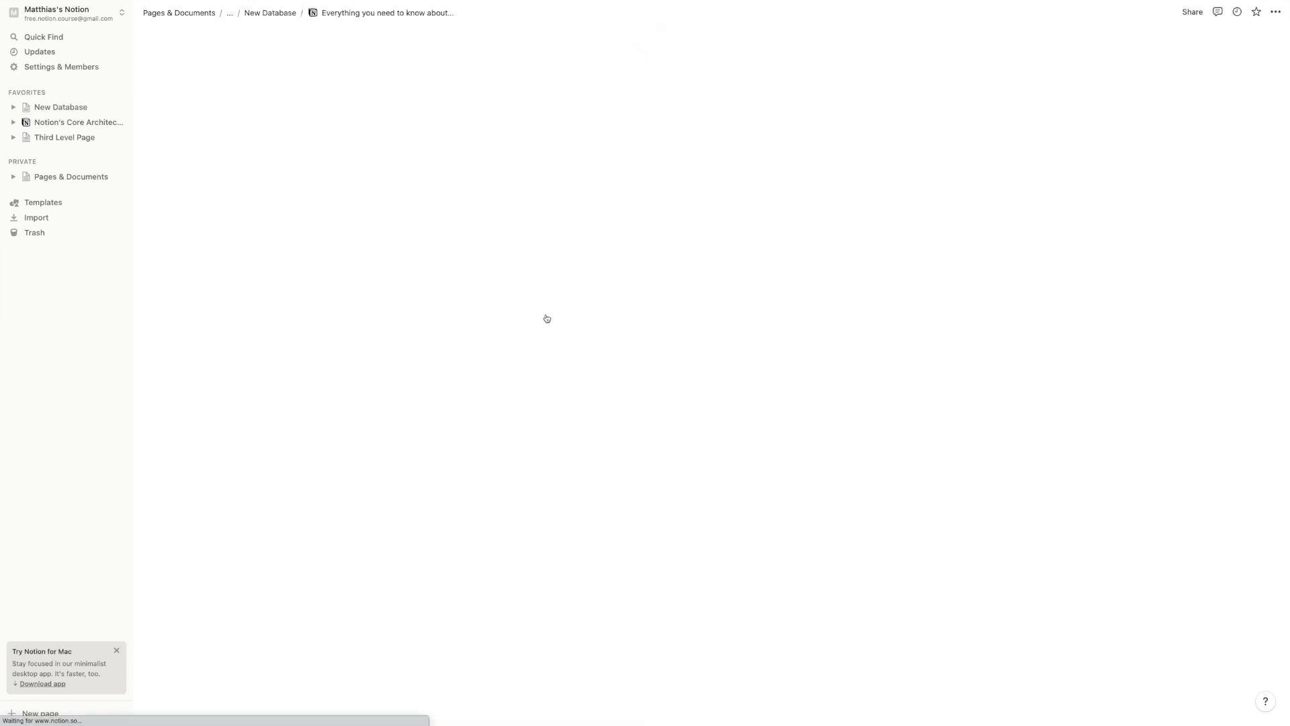
{"action": "scroll", "coordinate": [268, 625], "scroll_direction": "down", "scroll_amount": 10}
{"action": "scroll", "coordinate": [269, 619], "scroll_direction": "down", "scroll_amount": 4}
{"action": "left_click", "coordinate": [269, 617]}
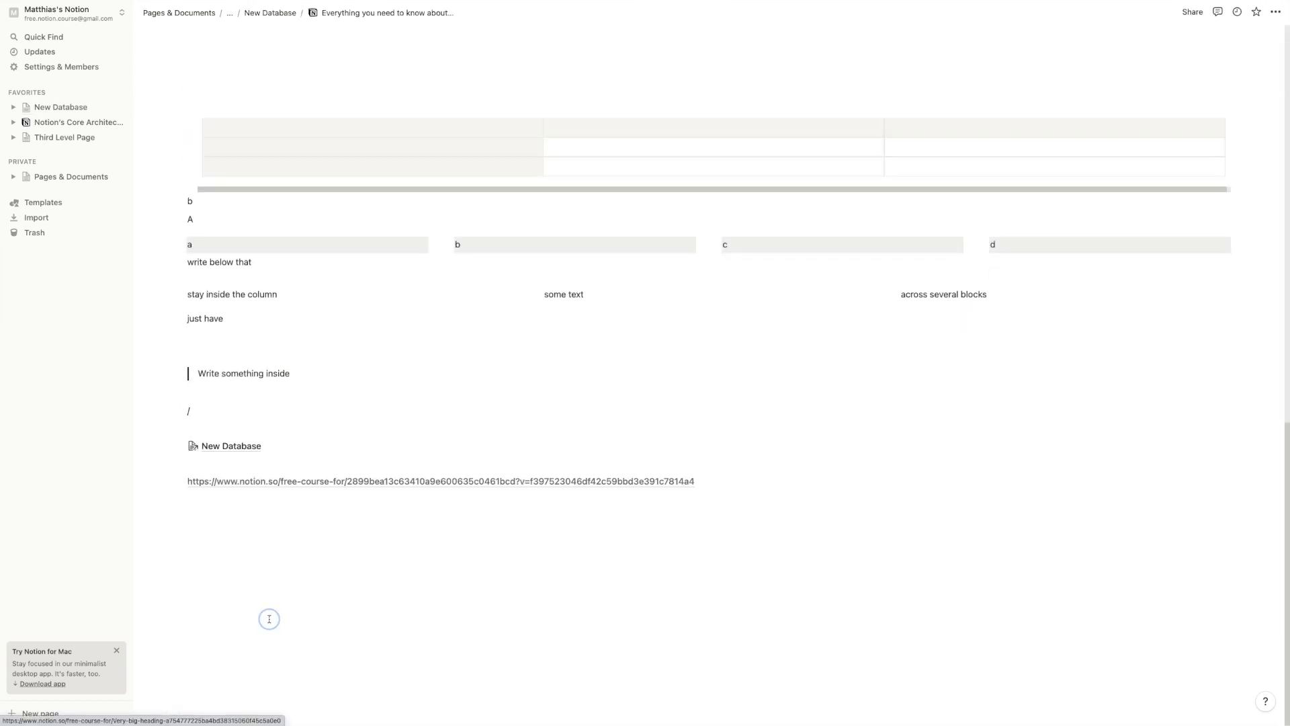
{"action": "key", "text": "Return"}
{"action": "key", "text": "super+v"}
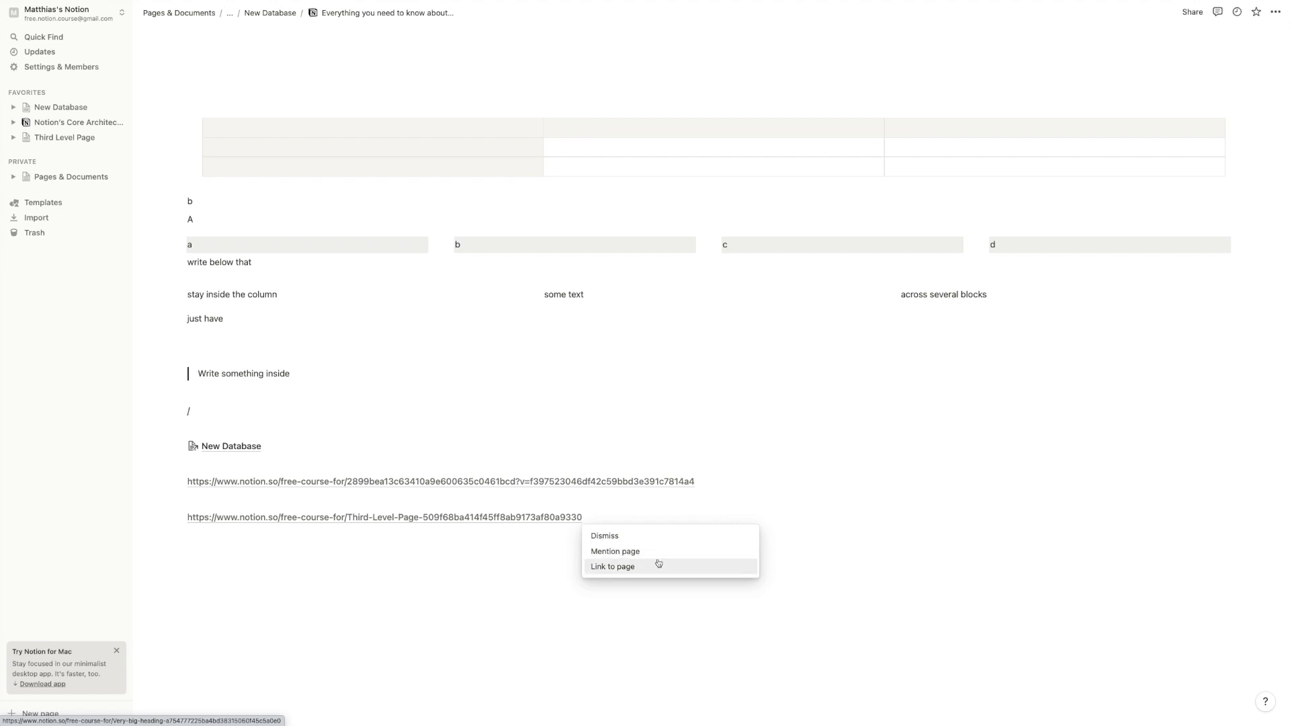
{"action": "left_click", "coordinate": [622, 566]}
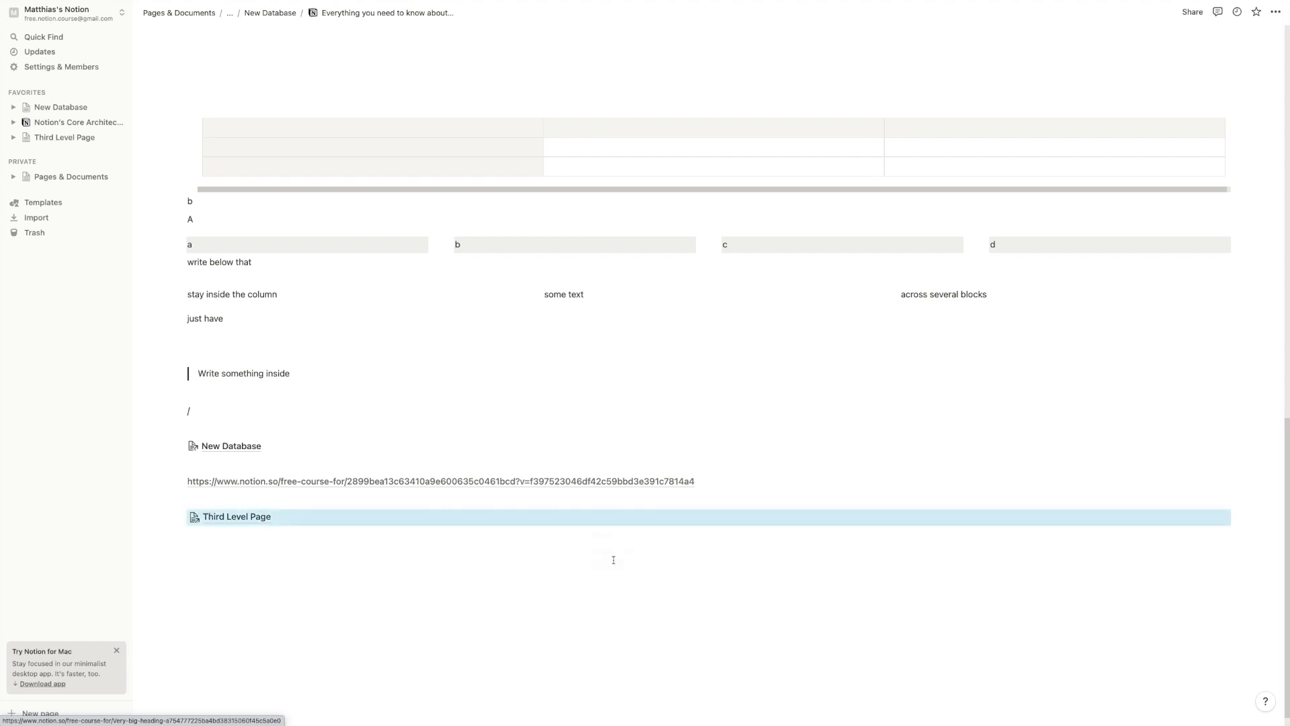
Open Third Level Page from the new link block, showing its 3 backlinks
{"action": "left_click", "coordinate": [181, 517]}
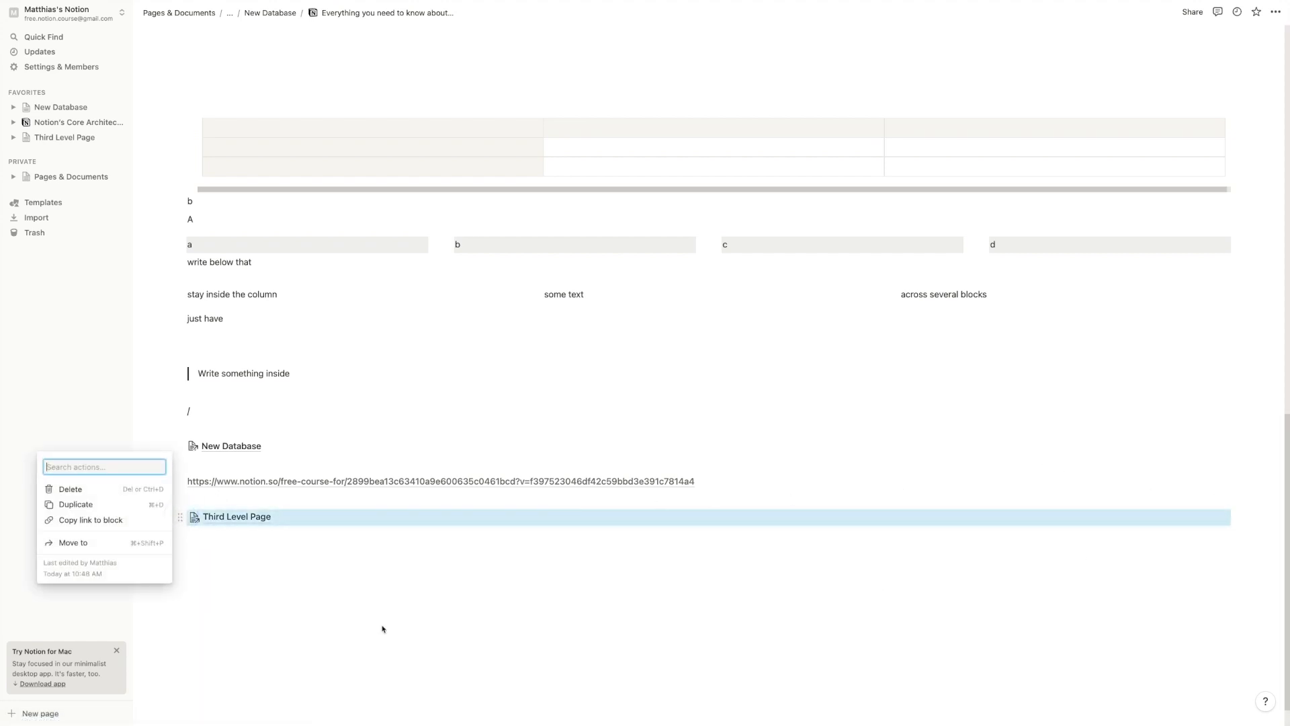
{"action": "left_click", "coordinate": [212, 563]}
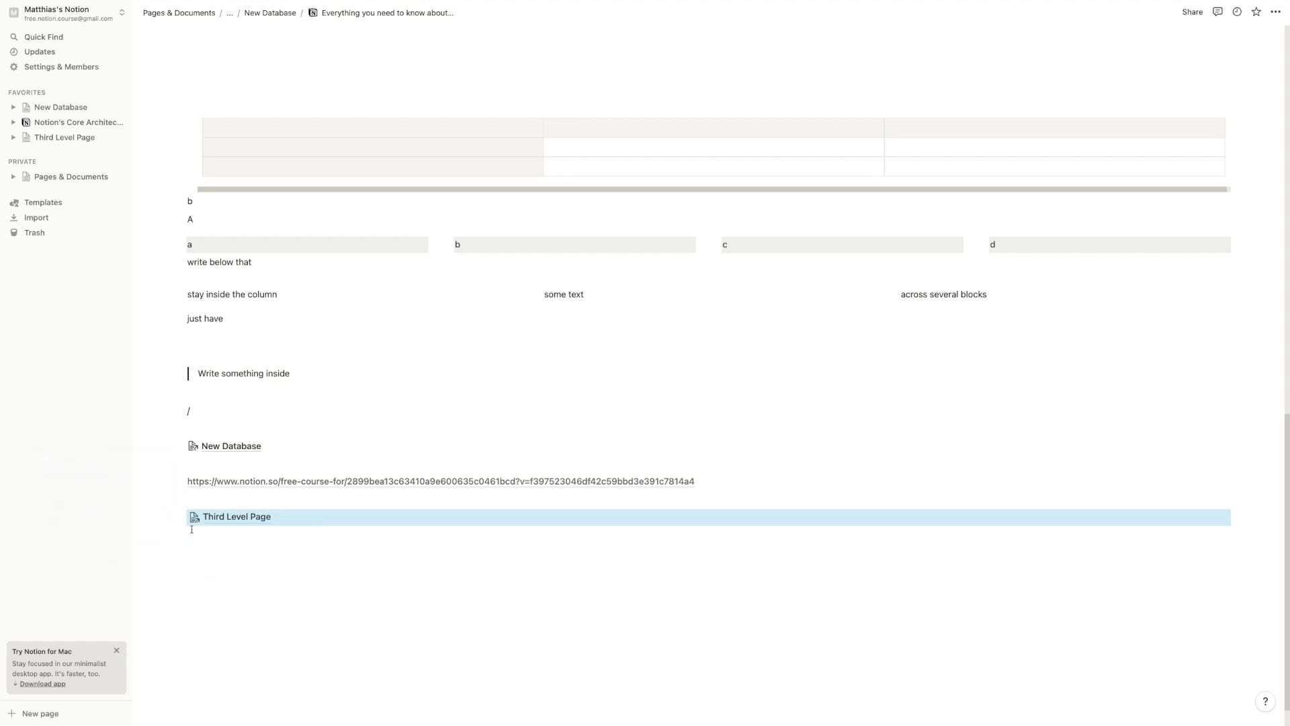
{"action": "left_click", "coordinate": [397, 532]}
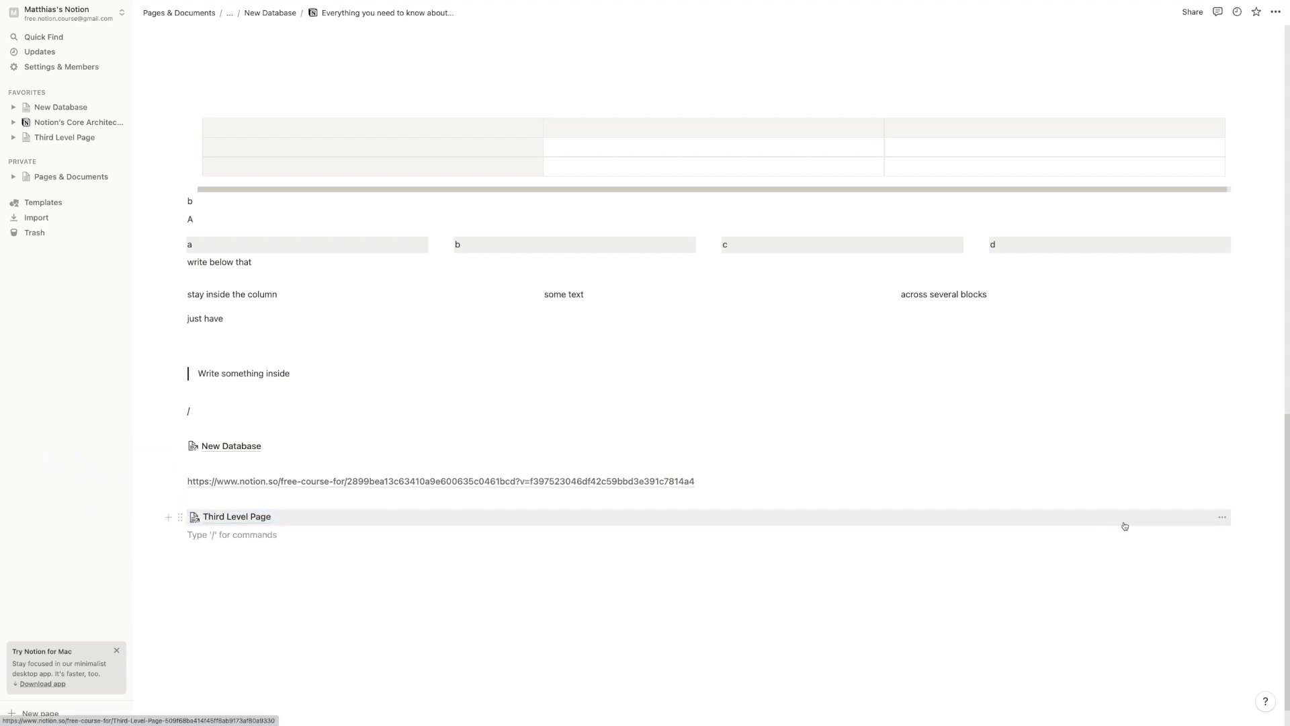
{"action": "left_click", "coordinate": [1173, 518]}
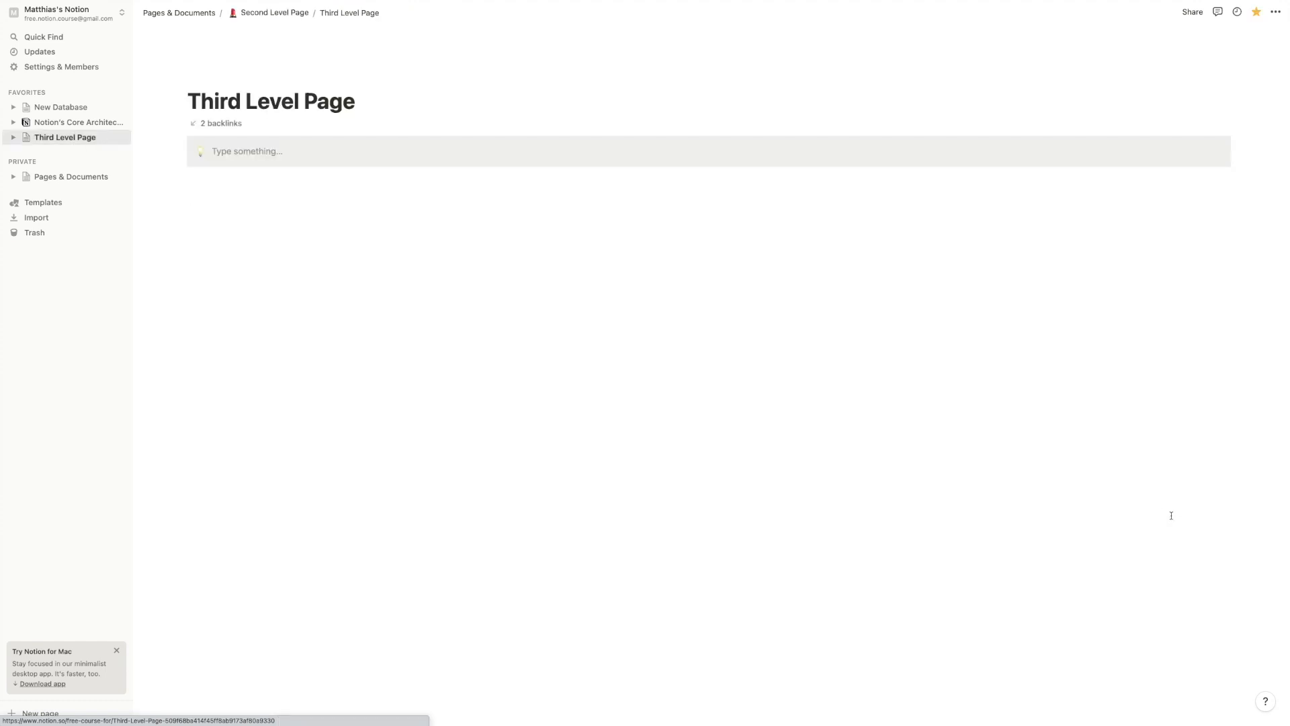
Open the Pages guide as a full page and add it to Favorites
{"action": "left_click", "coordinate": [81, 110]}
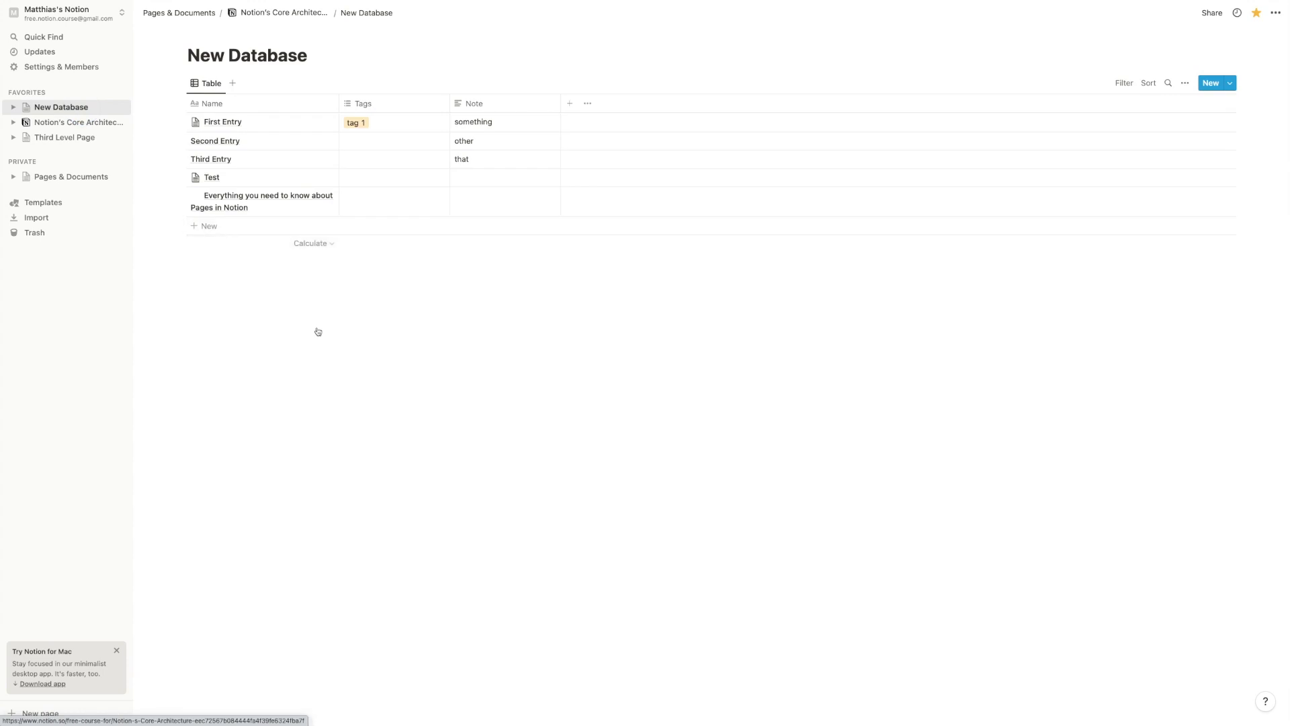
{"action": "left_click", "coordinate": [314, 196]}
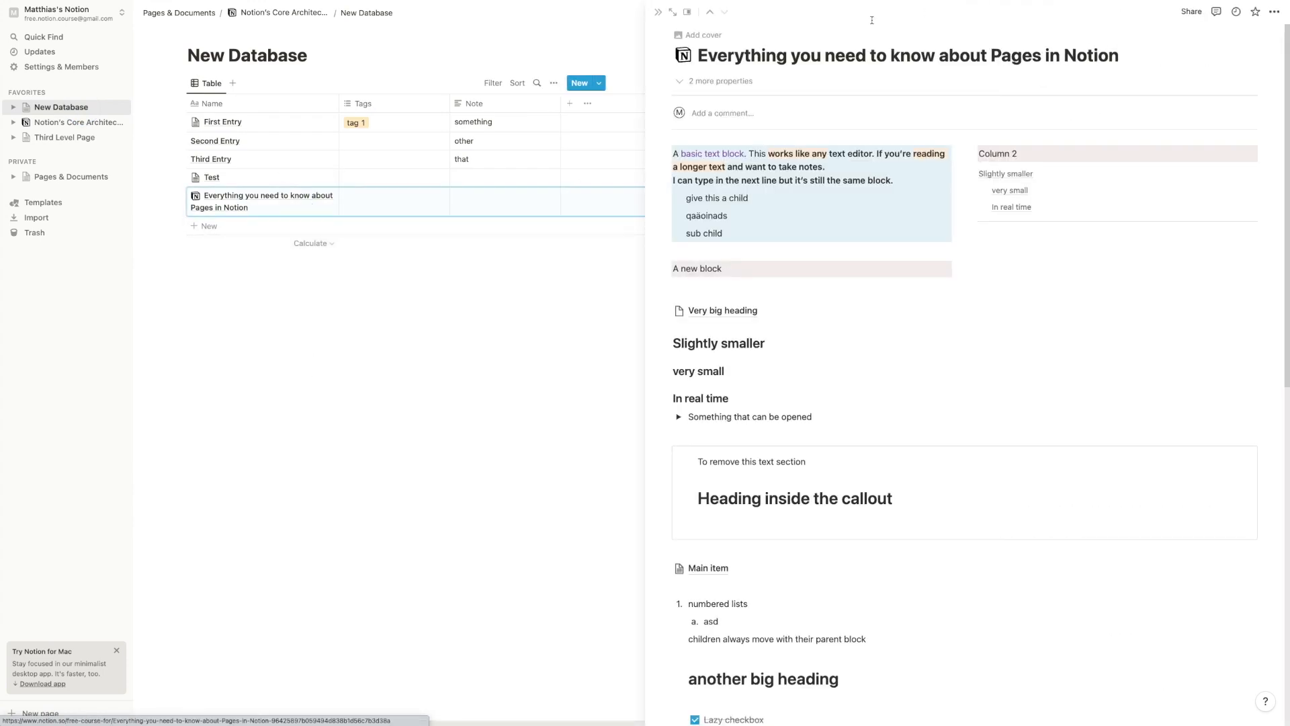
{"action": "left_click", "coordinate": [672, 12]}
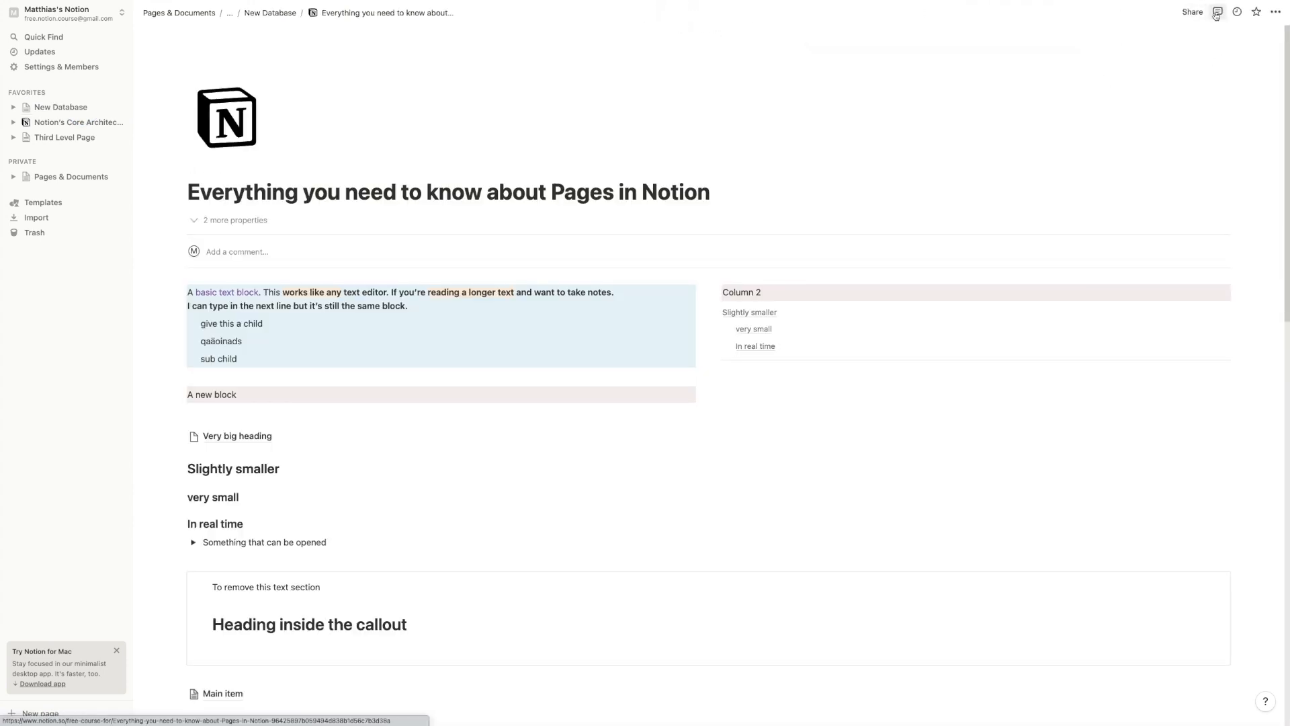
{"action": "left_click", "coordinate": [1256, 14]}
Paste the Third Level Page link at the guide's end as an inline mention
{"action": "scroll", "coordinate": [723, 264], "scroll_direction": "down", "scroll_amount": 15}
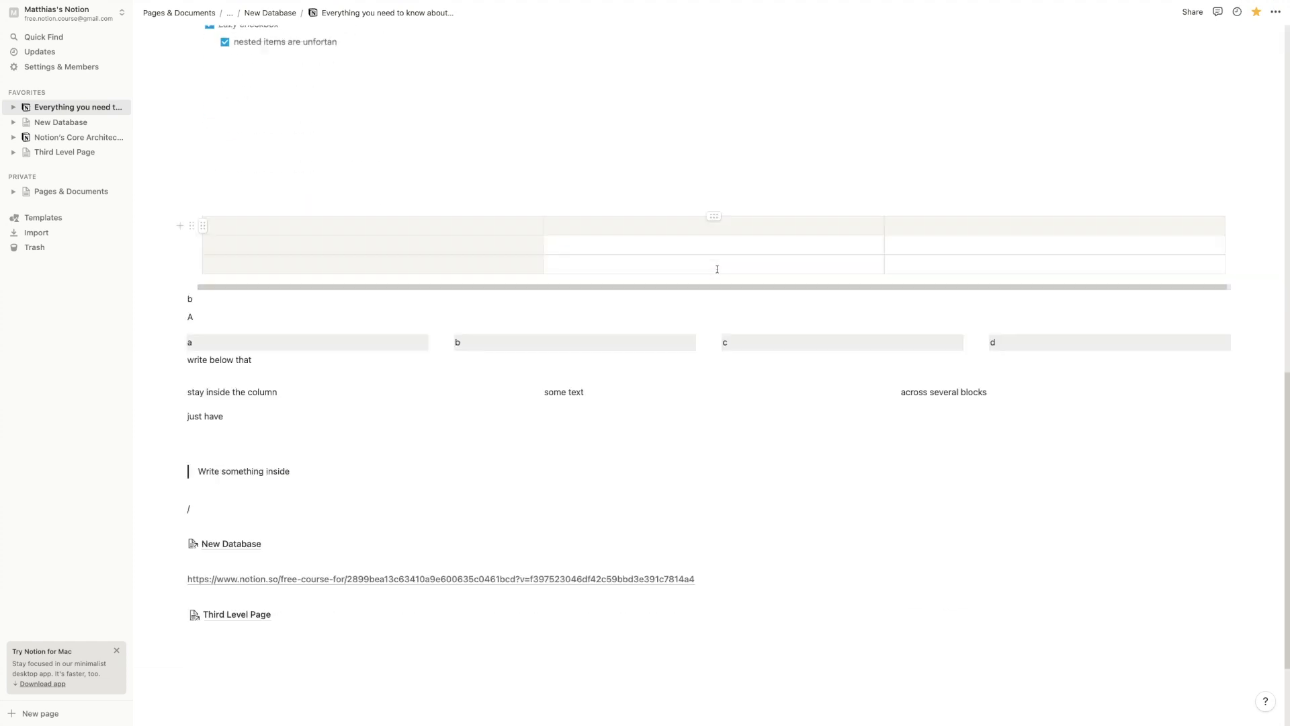
{"action": "left_click", "coordinate": [436, 481]}
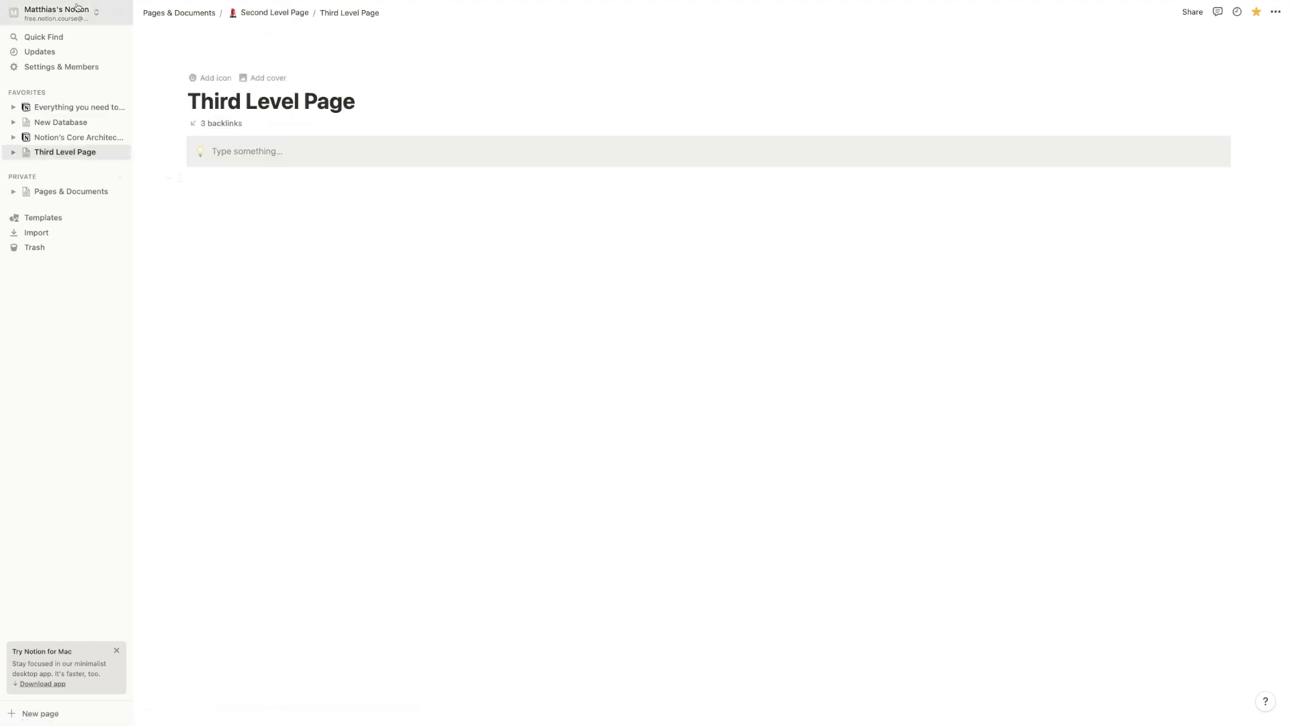
{"action": "left_click", "coordinate": [73, 106]}
{"action": "scroll", "coordinate": [414, 510], "scroll_direction": "down", "scroll_amount": 10}
{"action": "scroll", "coordinate": [407, 503], "scroll_direction": "down", "scroll_amount": 4}
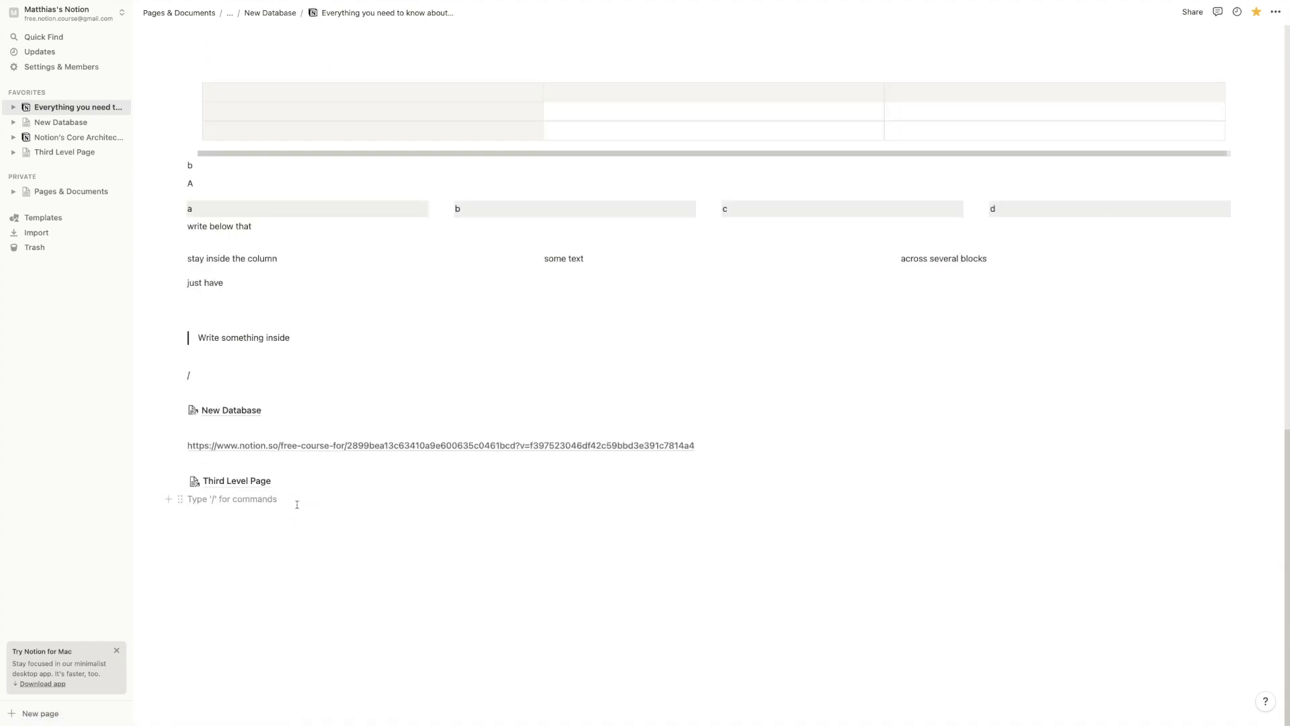
{"action": "key", "text": "Return"}
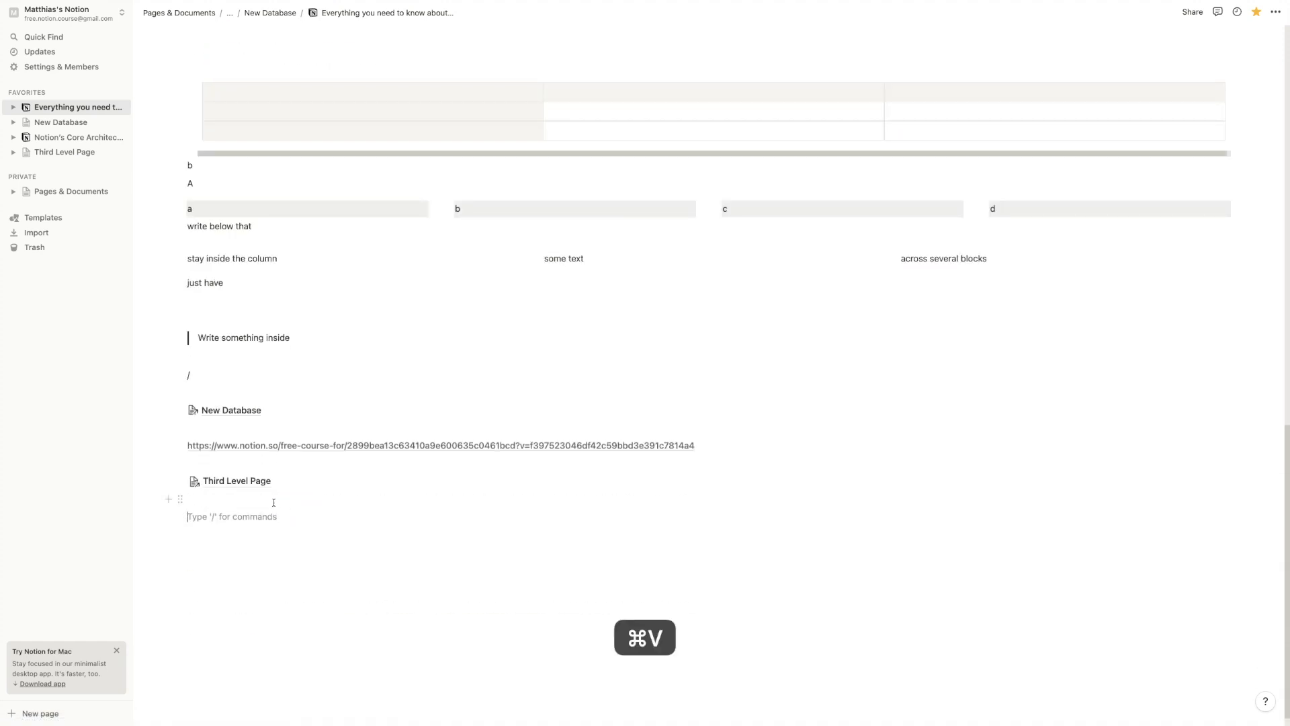
{"action": "left_click", "coordinate": [739, 550]}
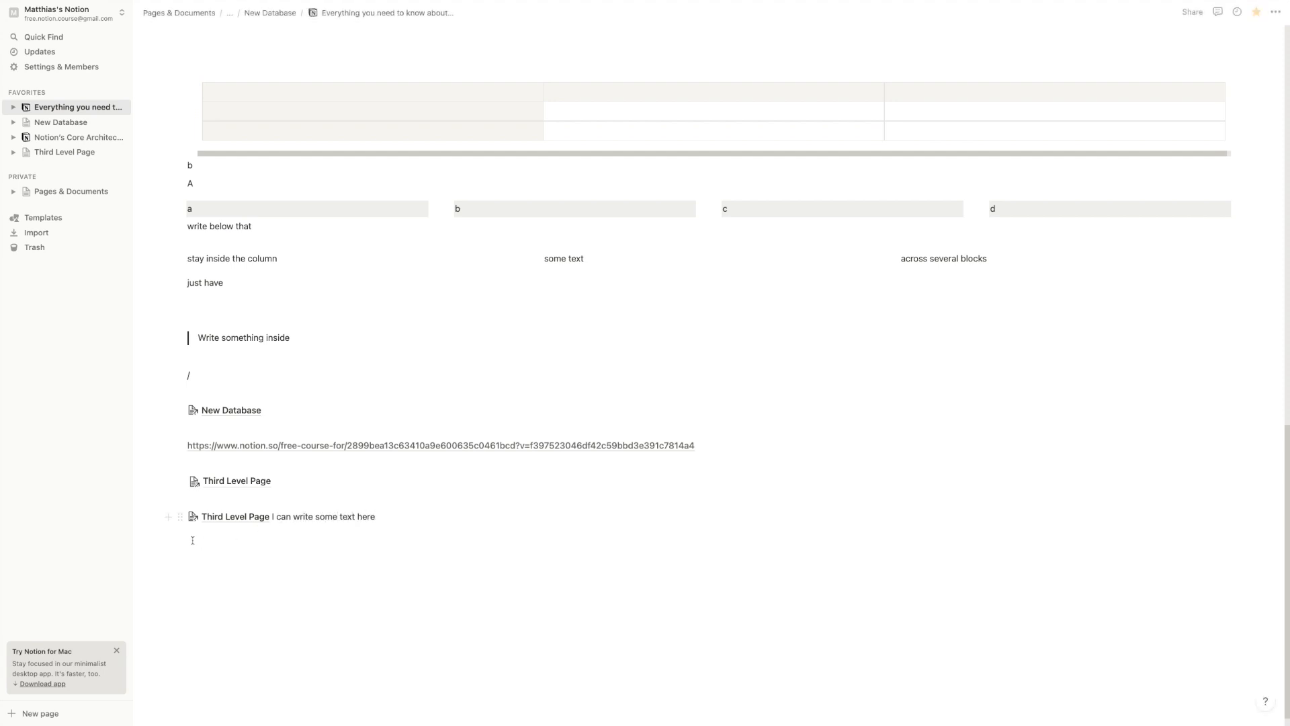
Turn the 'Third Level Page I can write some text here' block into a Heading 3
{"action": "left_click", "coordinate": [180, 516]}
{"action": "mouse_move", "coordinate": [144, 479]}
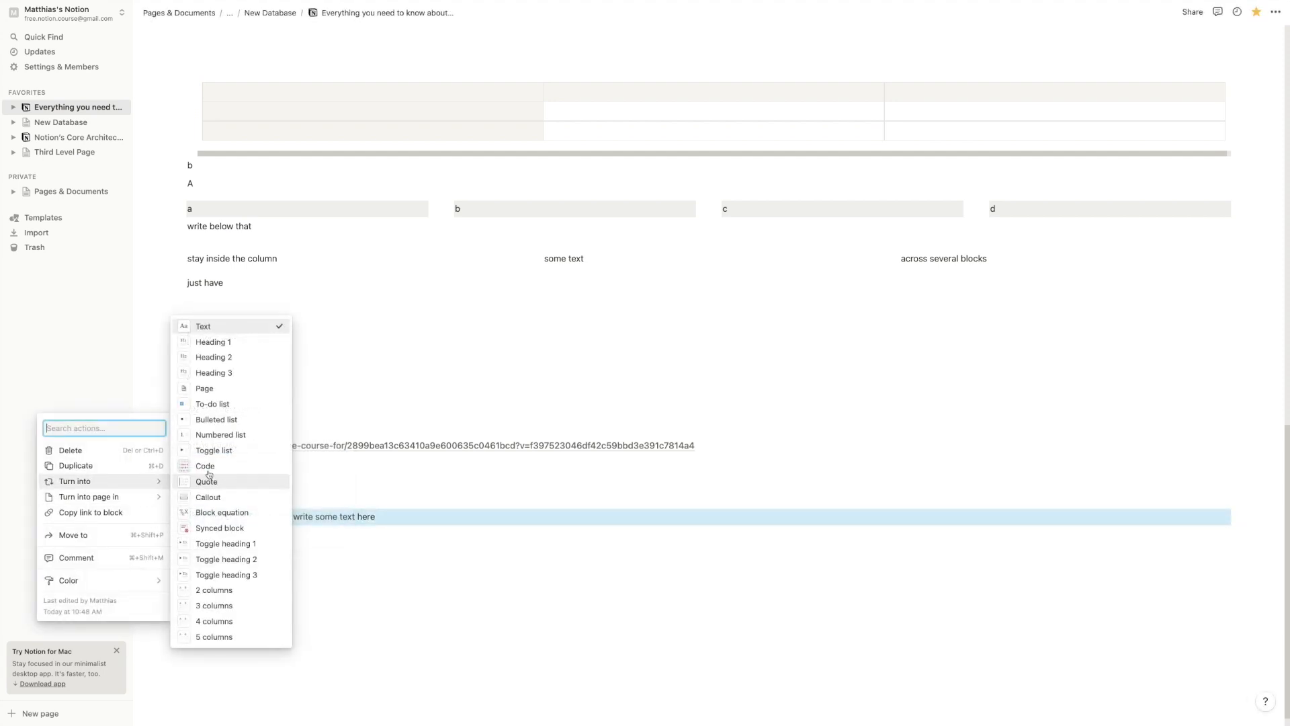
{"action": "left_click", "coordinate": [272, 369]}
{"action": "left_click", "coordinate": [326, 546]}
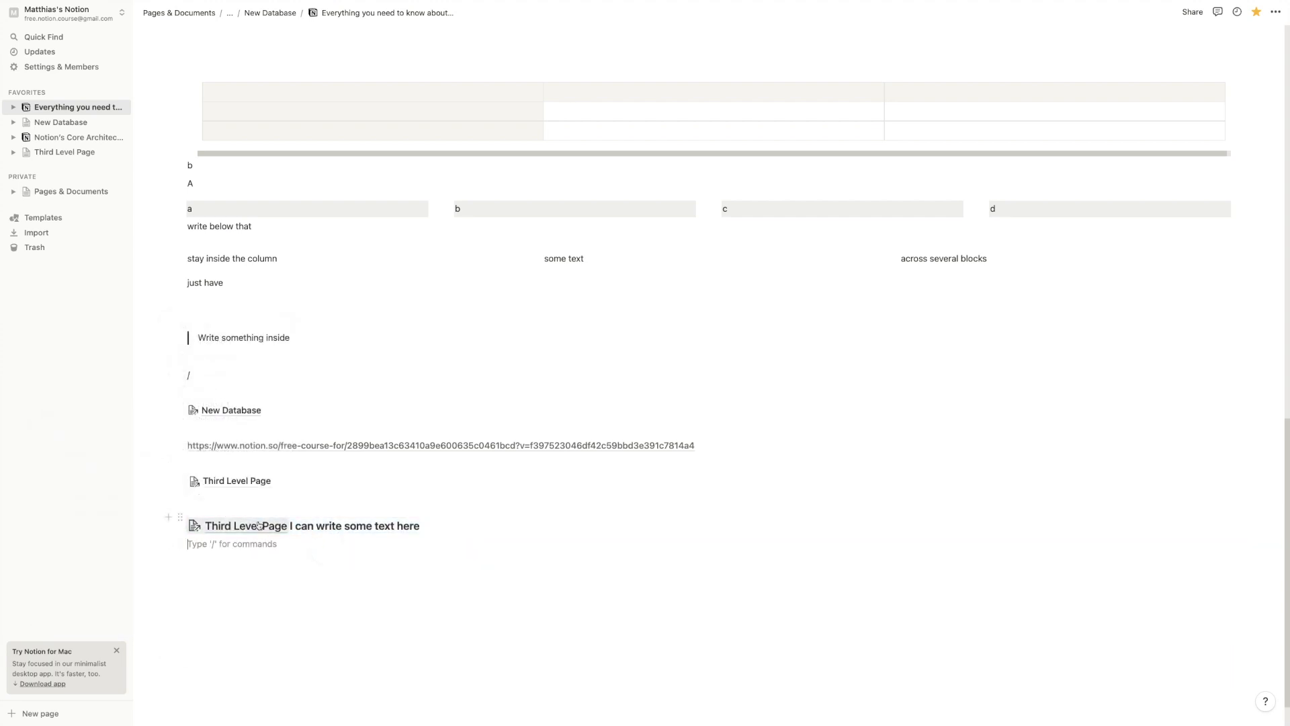
Give the heading an orange background and start an empty line below it
{"action": "left_click", "coordinate": [180, 518]}
{"action": "mouse_move", "coordinate": [141, 579]}
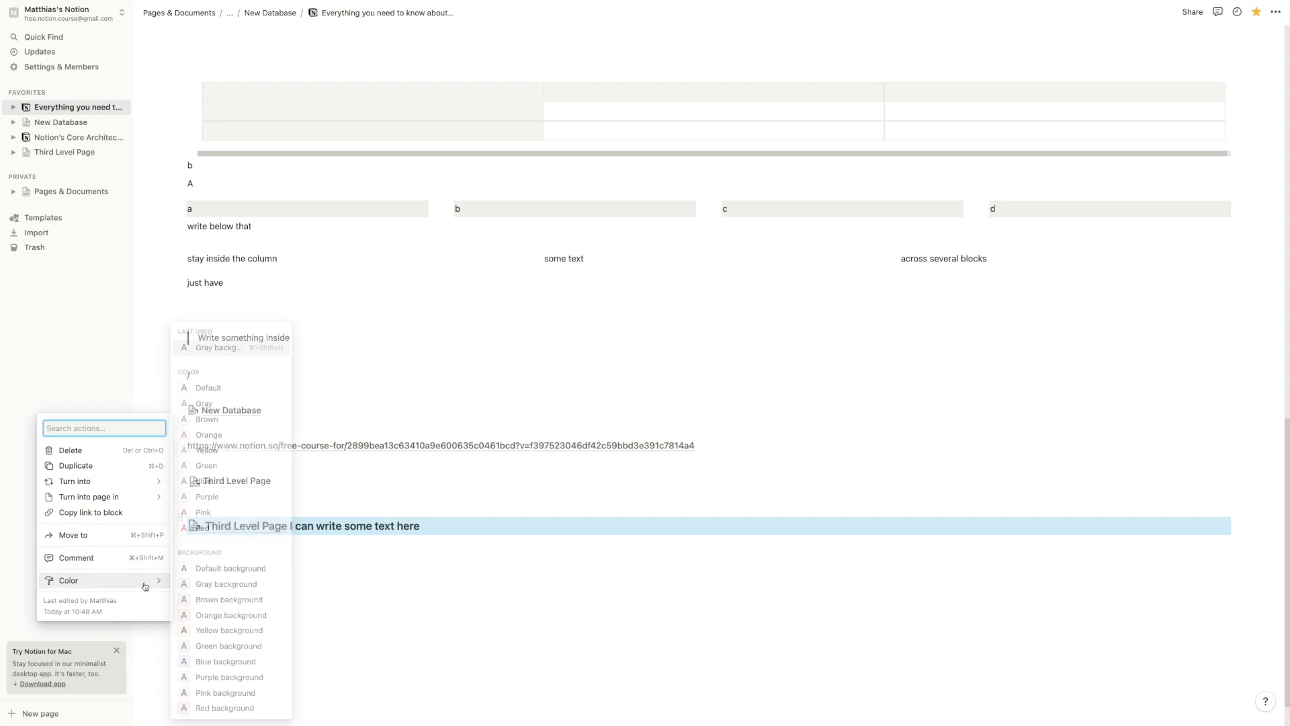
{"action": "left_click", "coordinate": [234, 618]}
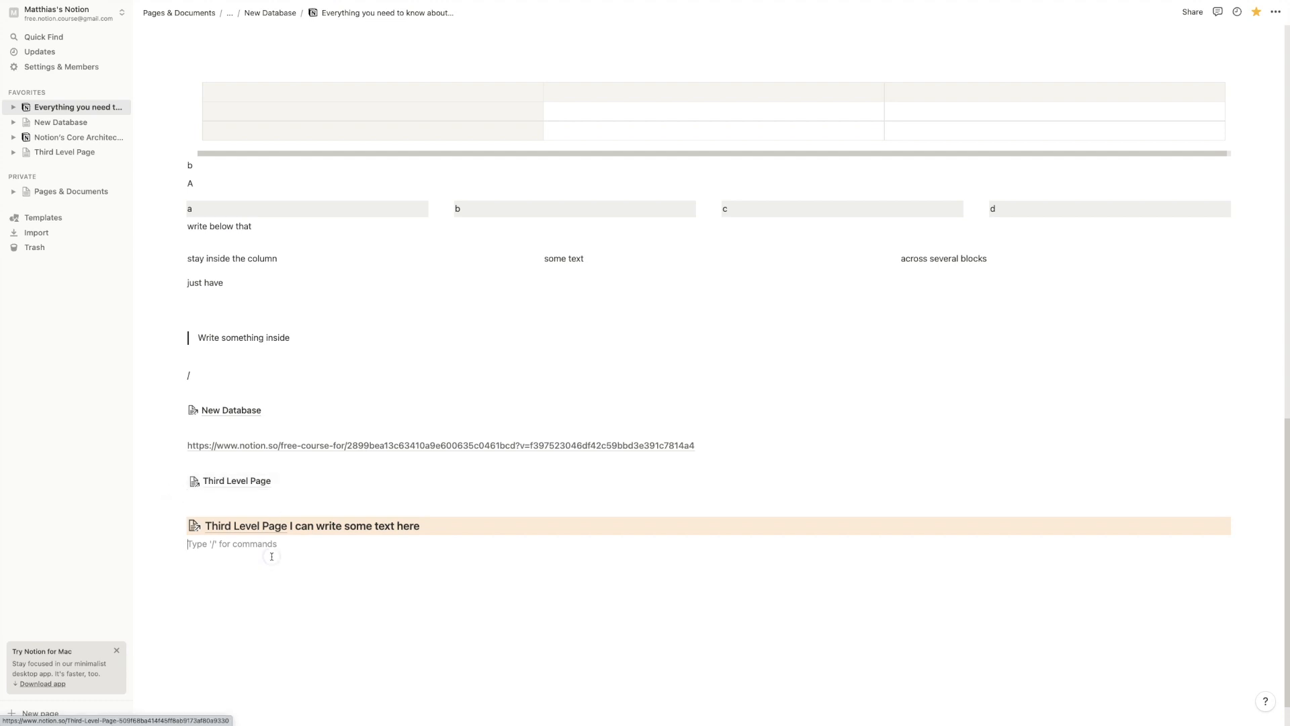
{"action": "key", "text": "Return"}
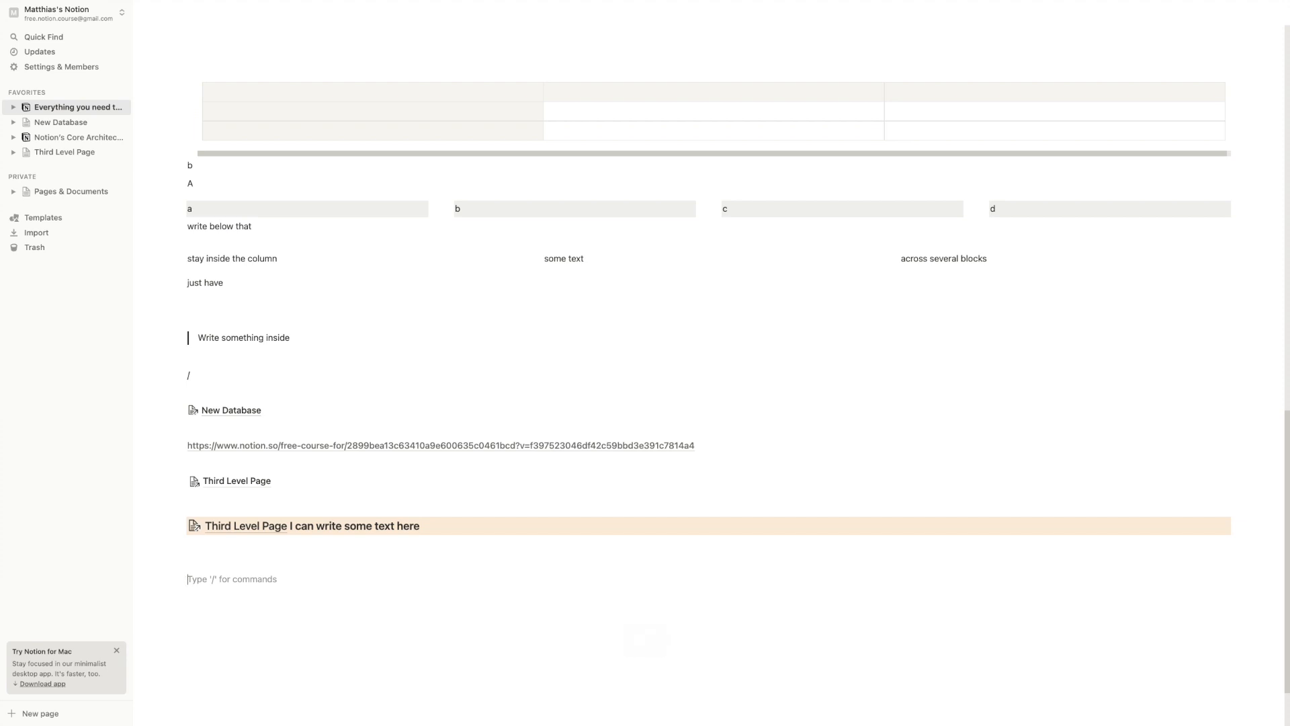
{"action": "scroll", "coordinate": [709, 376], "scroll_direction": "down", "scroll_amount": 1}
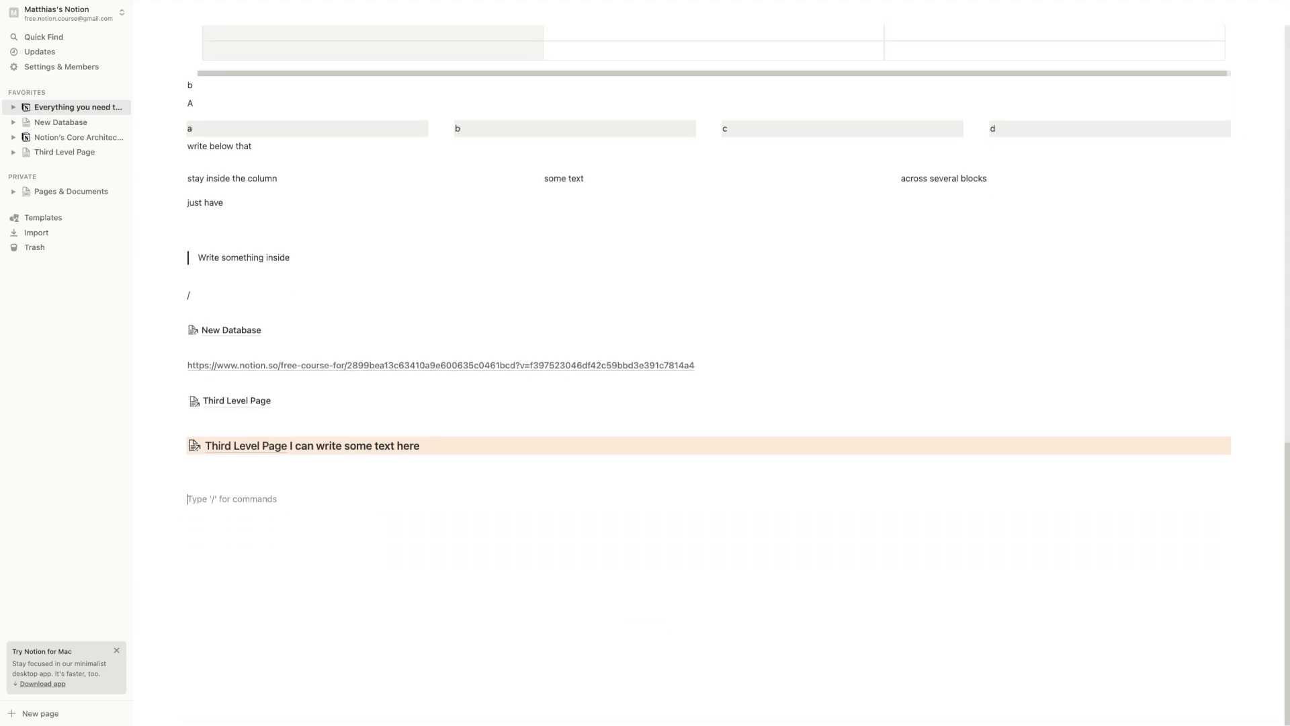
{"action": "key", "text": "alt+q"}
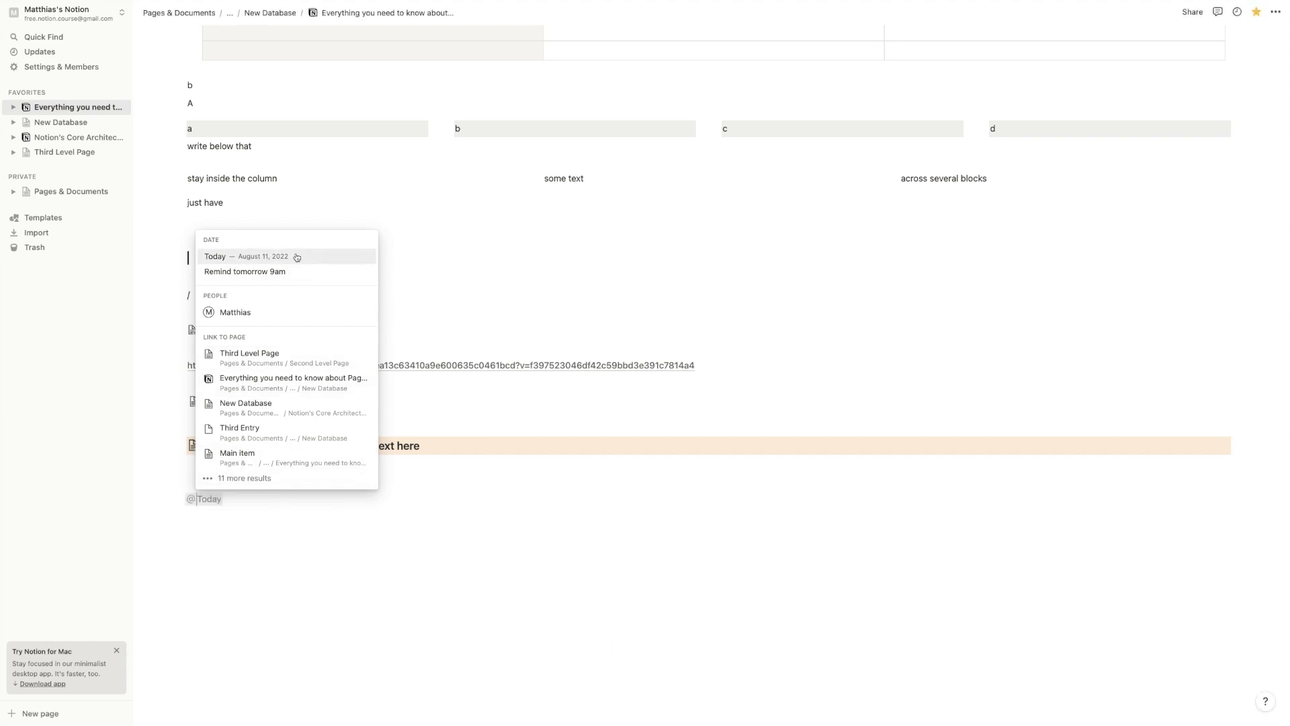
{"action": "type", "text": "toda"}
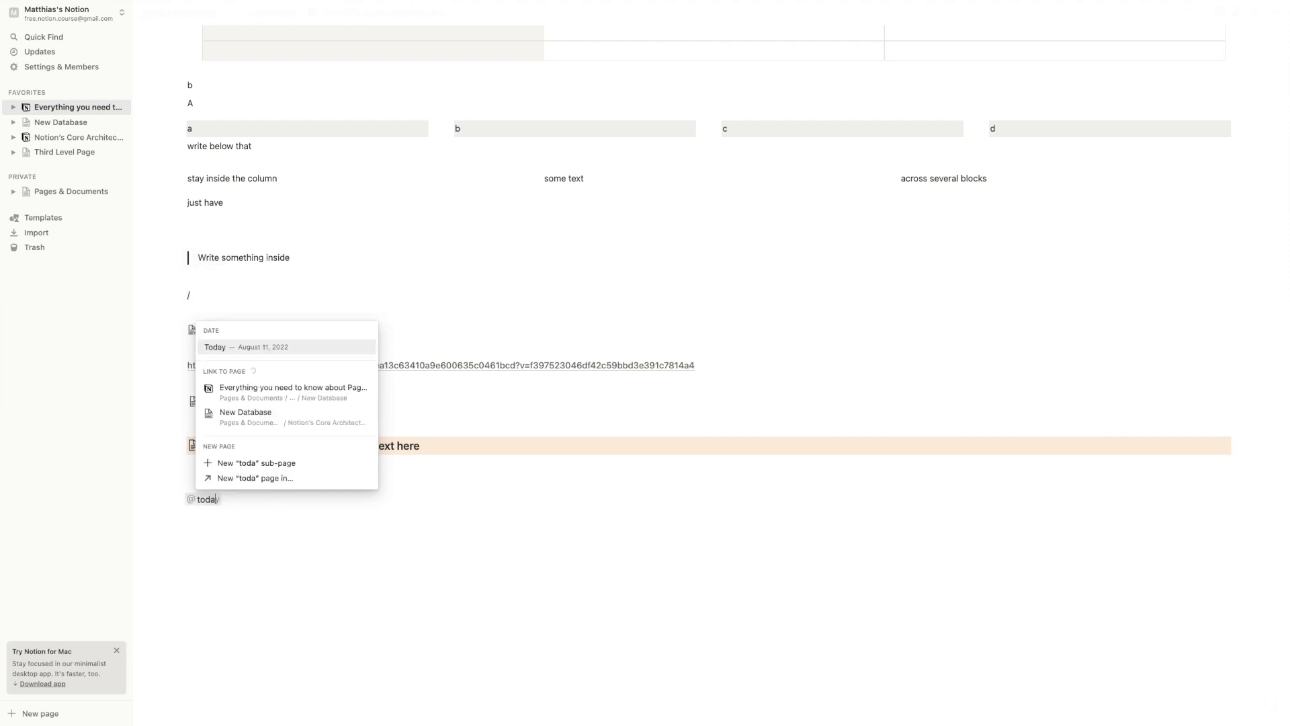
{"action": "key", "text": "BackSpace"}
{"action": "key", "text": "BackSpace"}
{"action": "key", "text": "BackSpace"}
{"action": "key", "text": "BackSpace"}
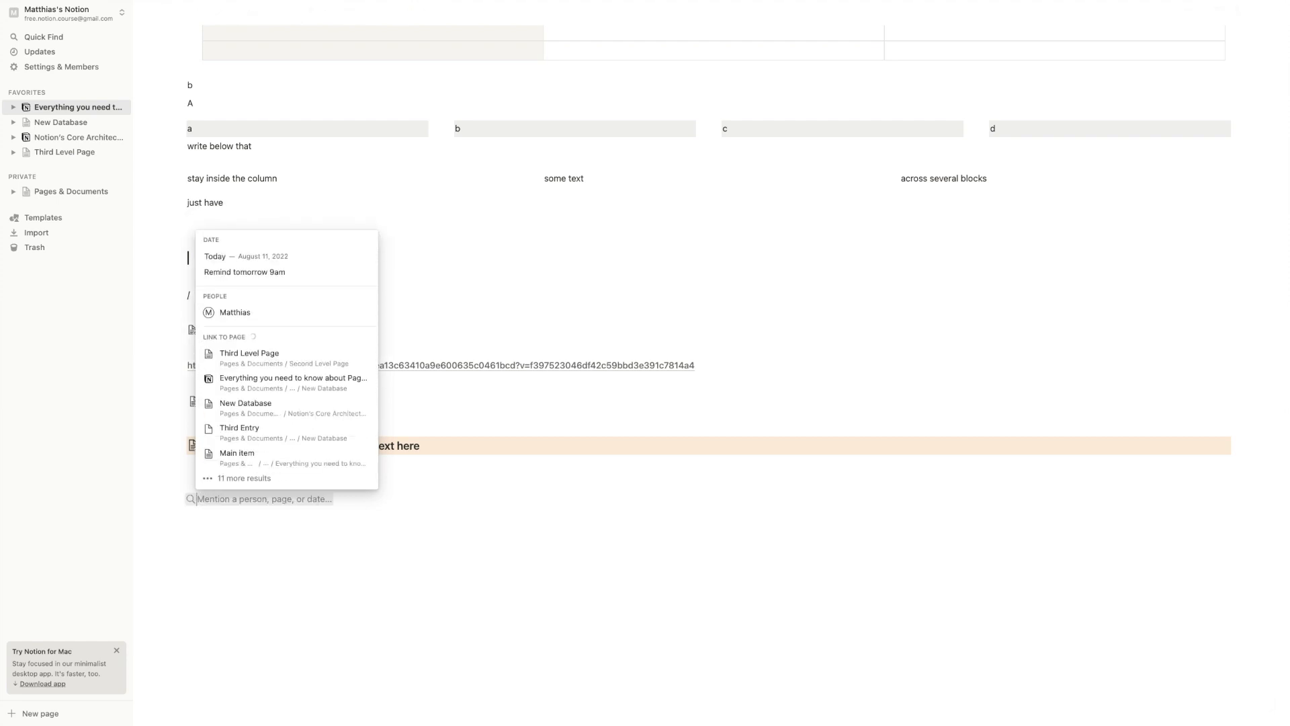
{"action": "type", "text": "yester"}
{"action": "key", "text": "BackSpace"}
{"action": "key", "text": "BackSpace"}
{"action": "key", "text": "BackSpace"}
{"action": "key", "text": "BackSpace"}
{"action": "key", "text": "BackSpace"}
{"action": "key", "text": "BackSpace"}
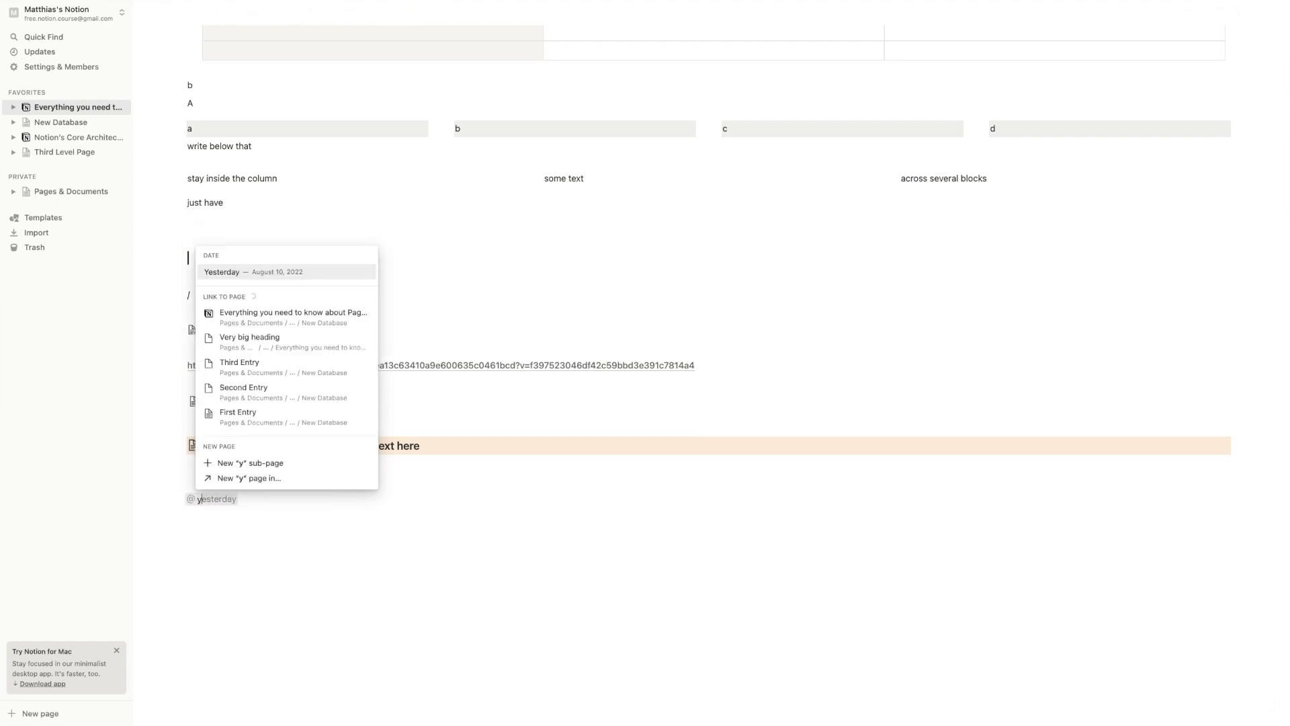
{"action": "type", "text": "2"}
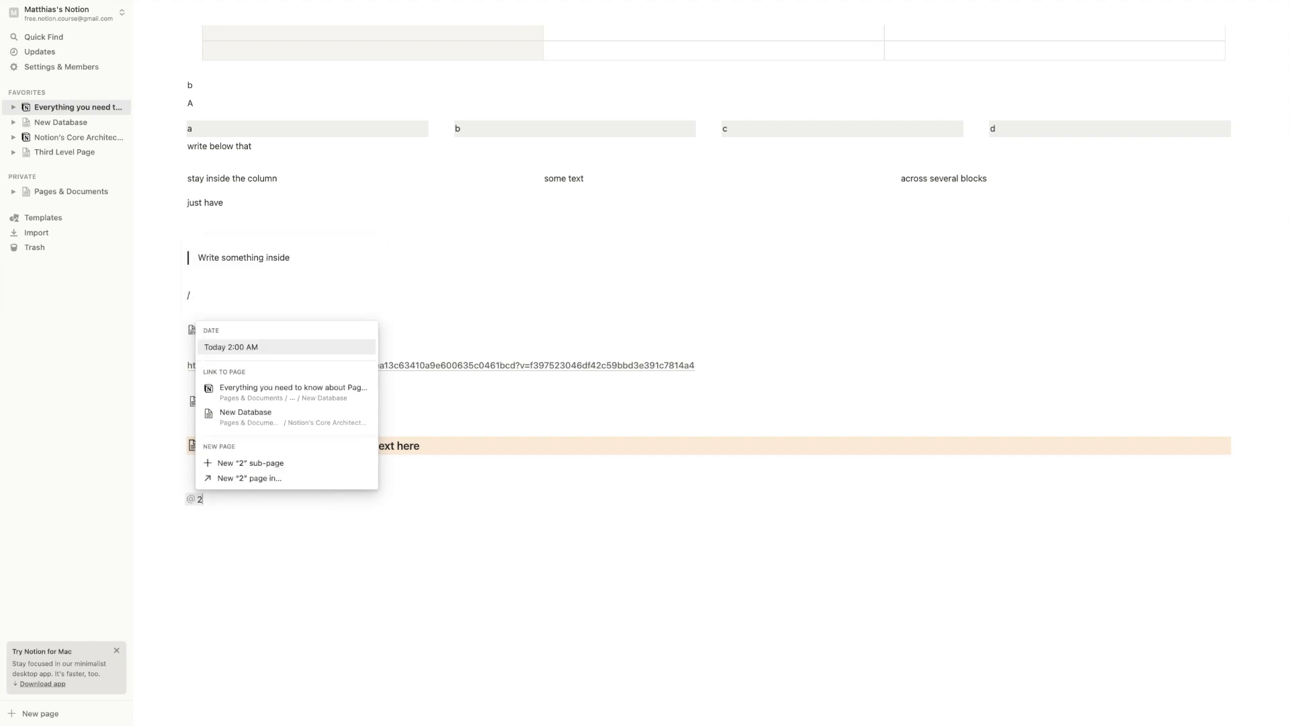
{"action": "type", "text": ".de"}
{"action": "key", "text": "BackSpace"}
{"action": "key", "text": "BackSpace"}
{"action": "type", "text": "sp"}
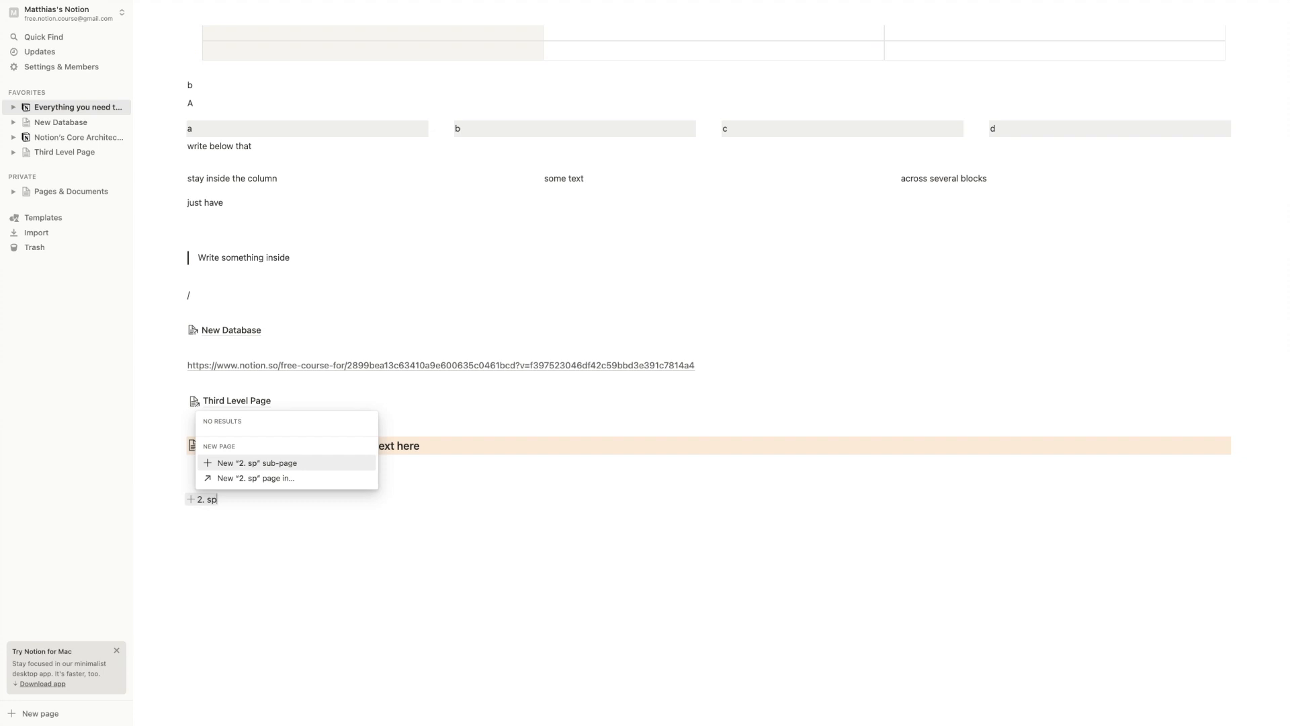
{"action": "key", "text": "BackSpace"}
{"action": "key", "text": "BackSpace"}
{"action": "key", "text": "BackSpace"}
{"action": "key", "text": "BackSpace"}
{"action": "type", "text": "septem"}
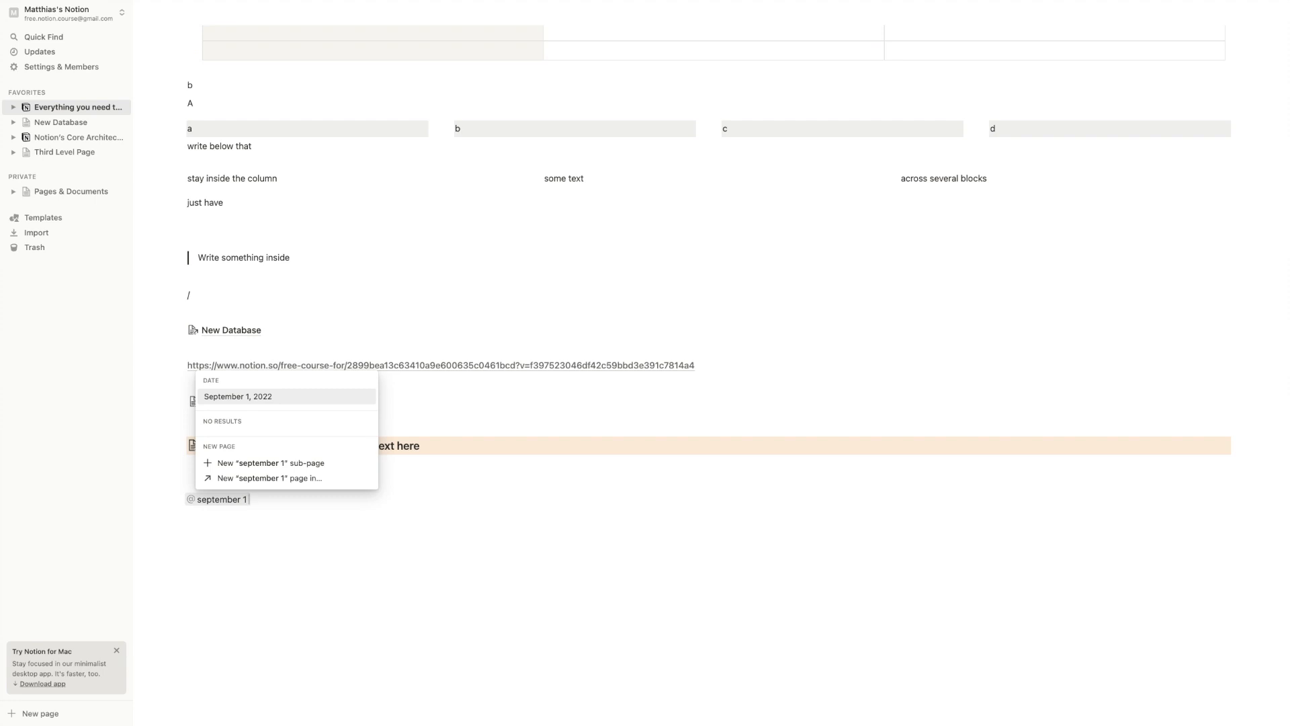
{"action": "key", "text": "BackSpace"}
{"action": "key", "text": "BackSpace"}
{"action": "key", "text": "BackSpace"}
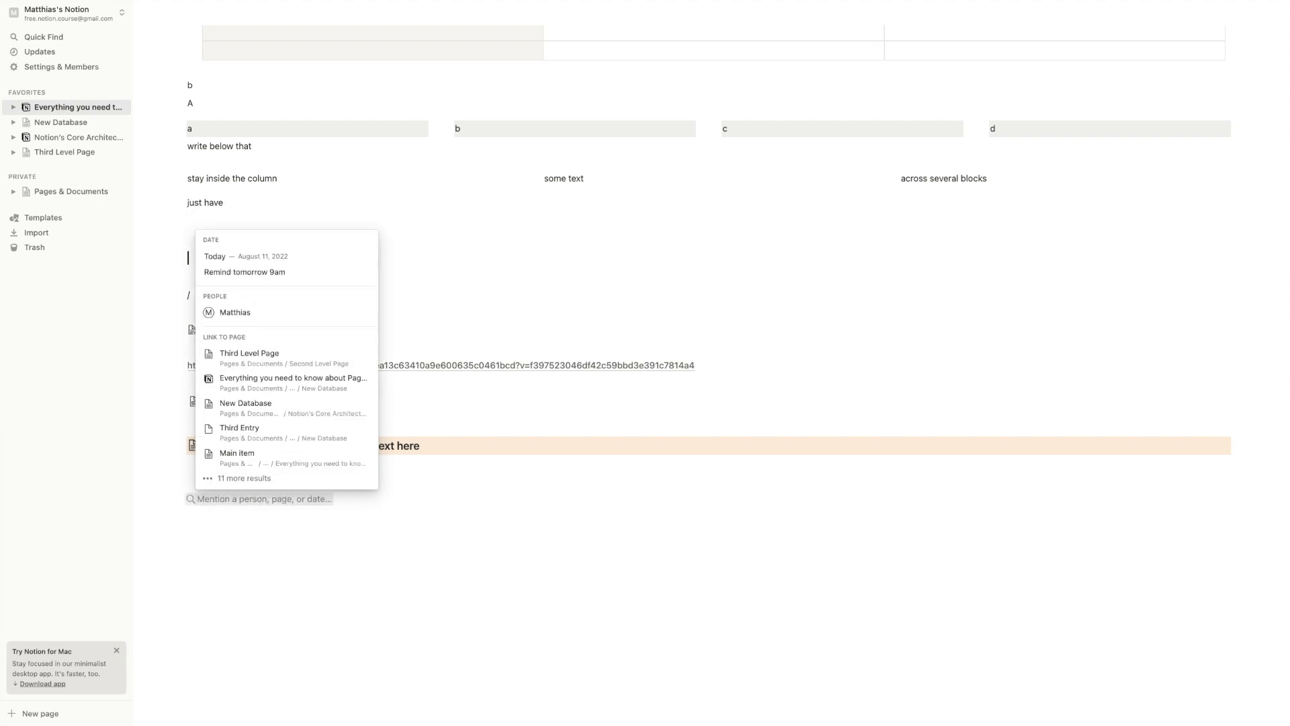
{"action": "type", "text": "today"}
{"action": "key", "text": "Return"}
{"action": "key", "text": "Return"}
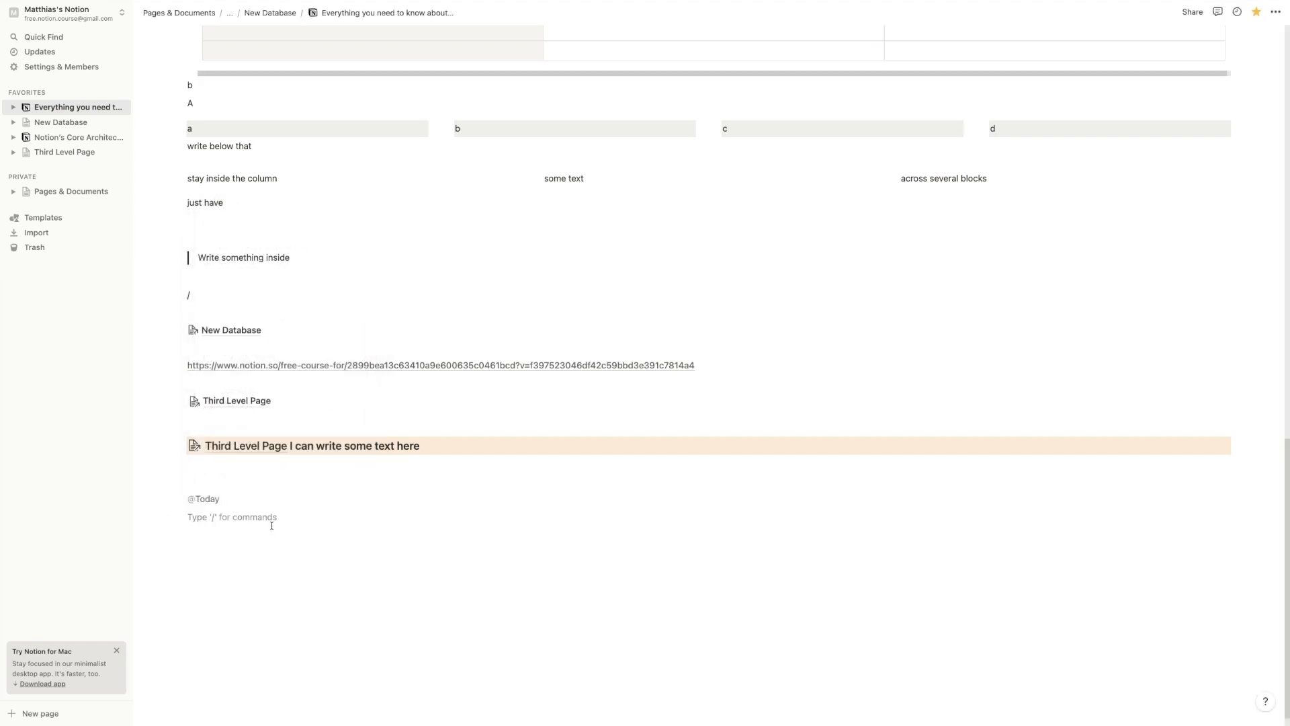
{"action": "type", "text": "@yes"}
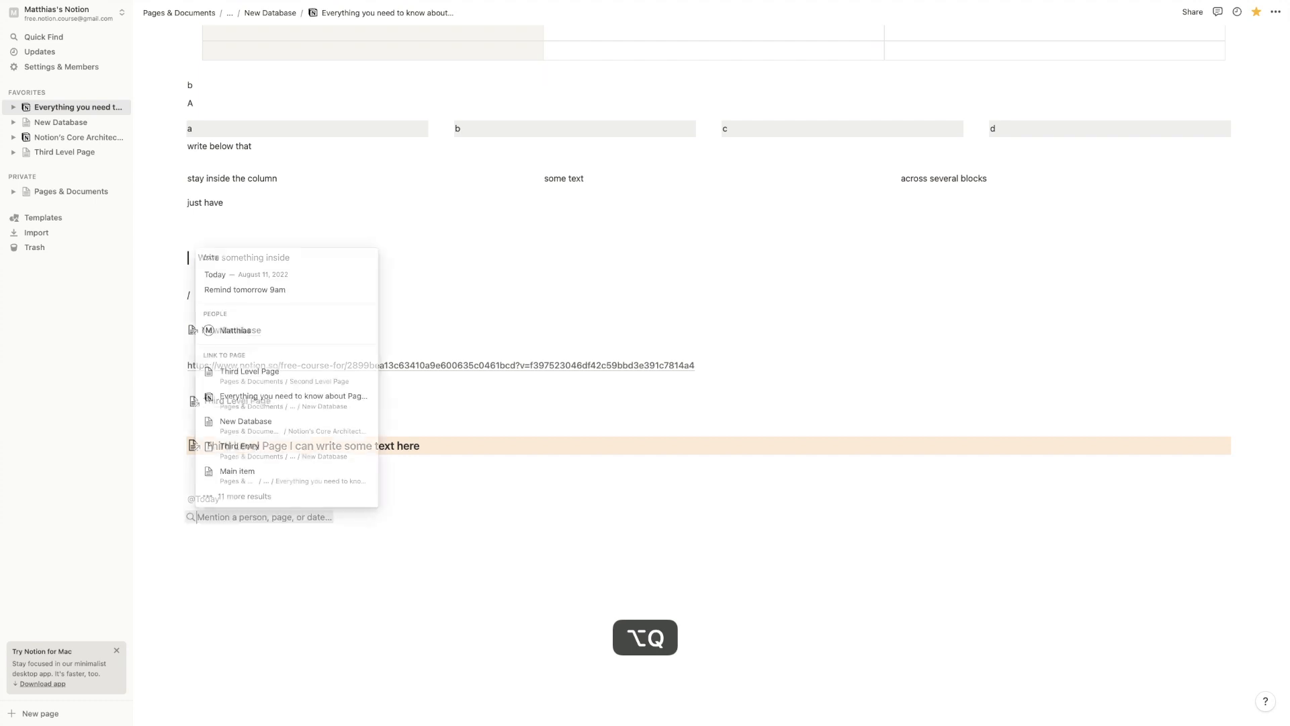
{"action": "key", "text": "Return"}
{"action": "key", "text": "Return"}
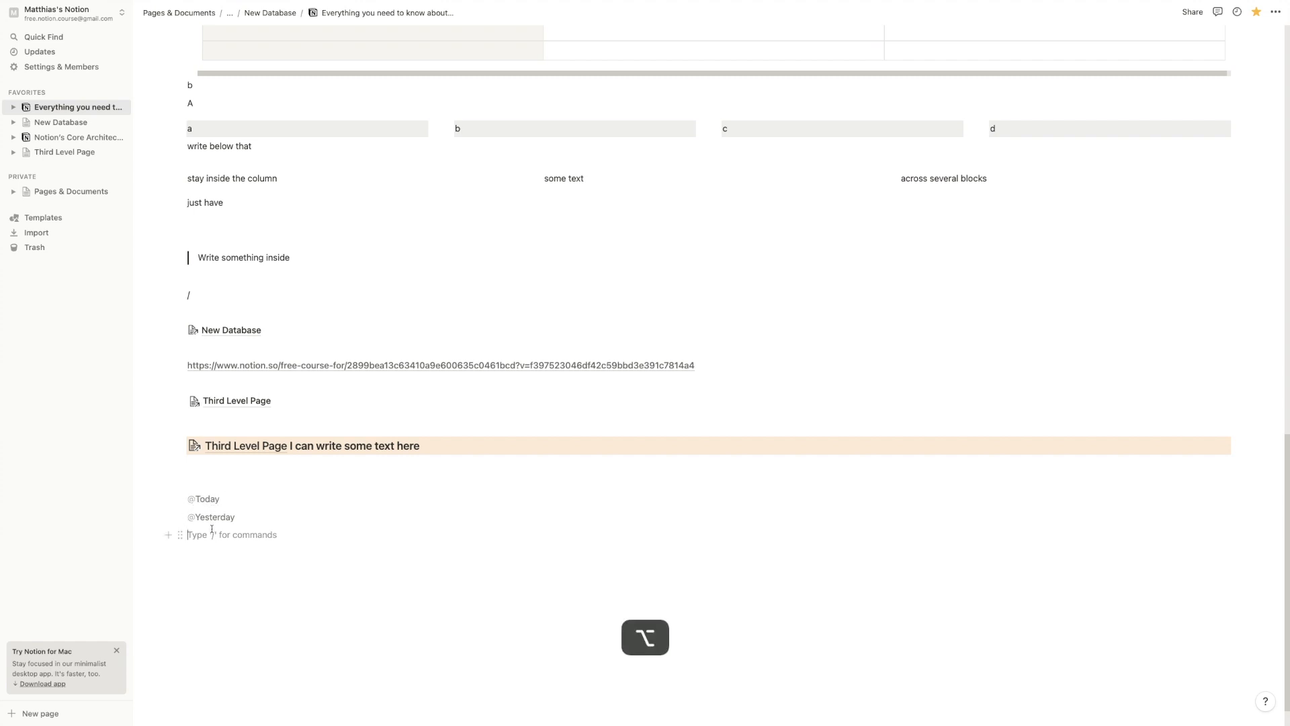
{"action": "key", "text": "alt+q"}
{"action": "type", "text": "remind"}
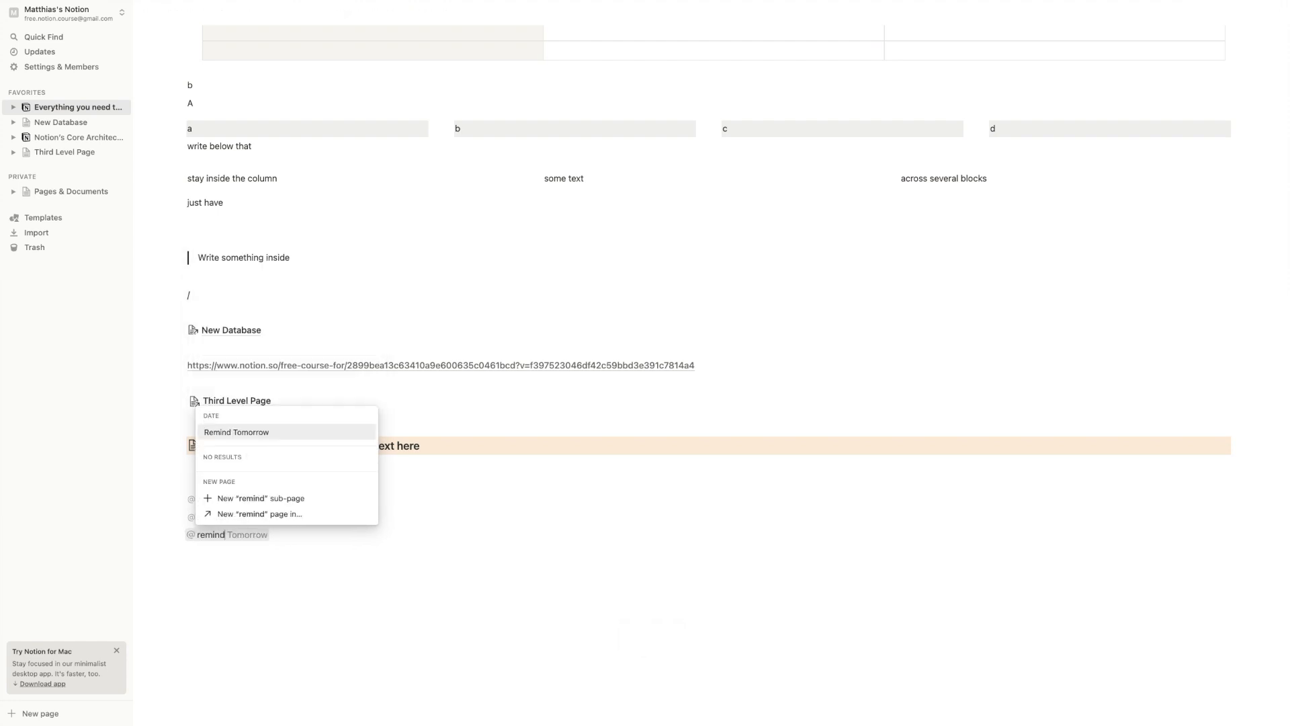
{"action": "key", "text": "Return"}
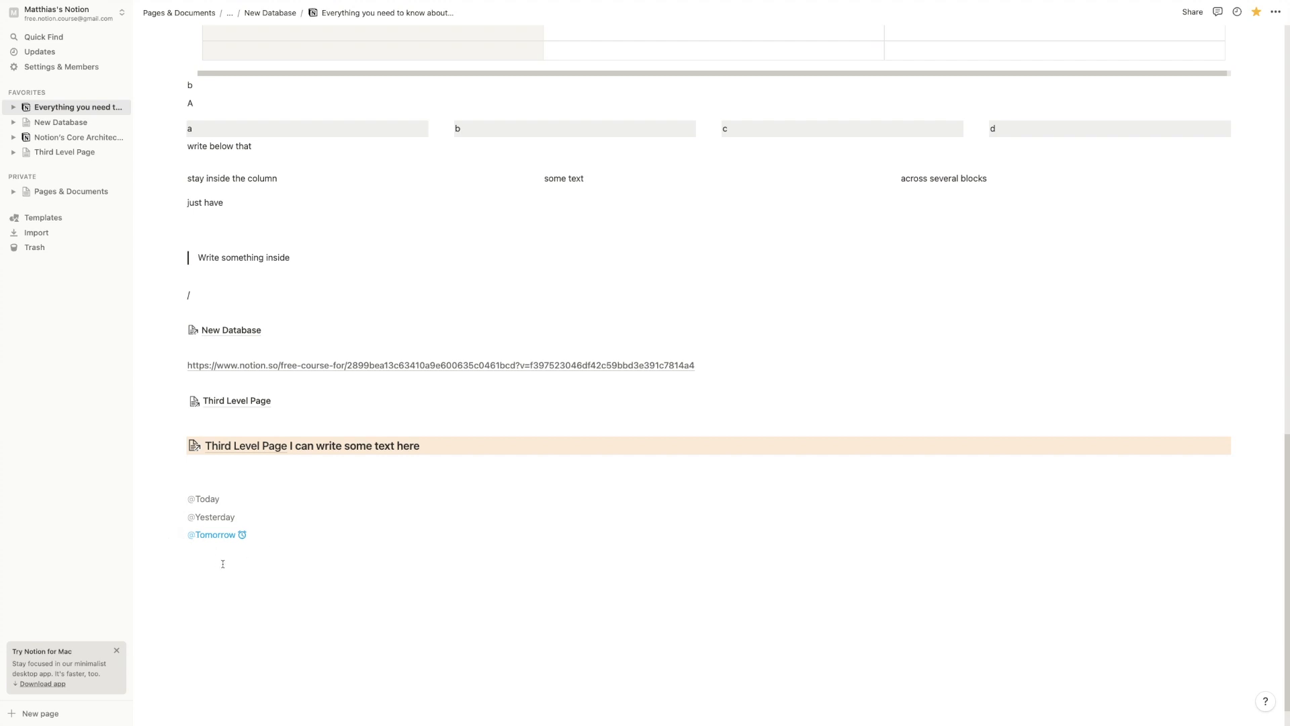
{"action": "key", "text": "Return"}
{"action": "type", "text": "@"}
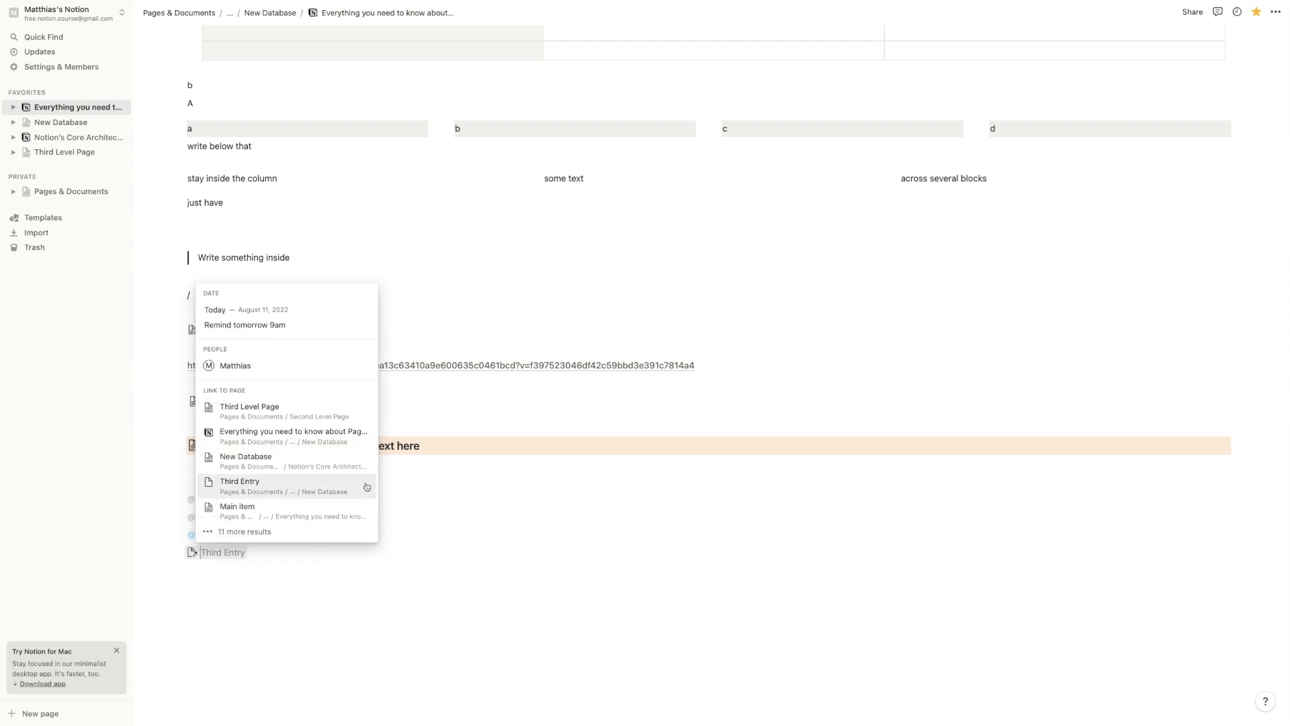
Mention the workspace member as a person, then leave a lone @ on the next line
{"action": "left_click", "coordinate": [285, 365]}
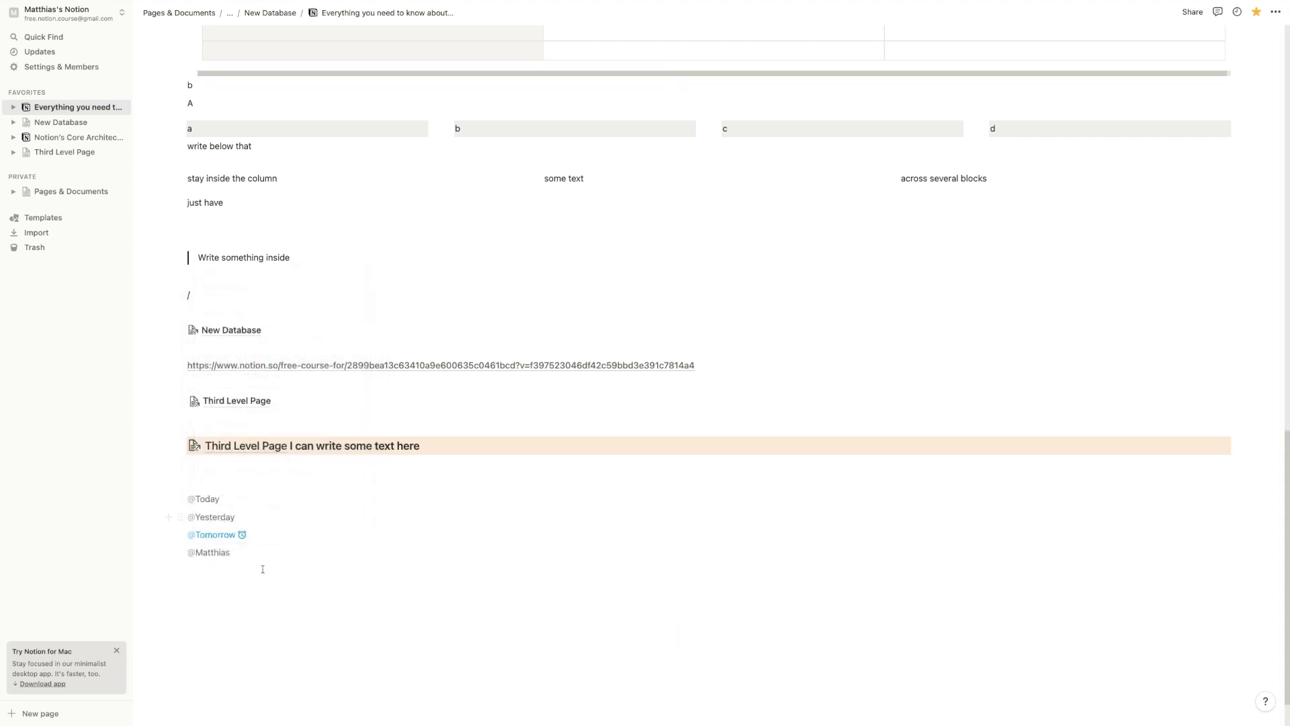
{"action": "key", "text": "Return"}
{"action": "type", "text": "@"}
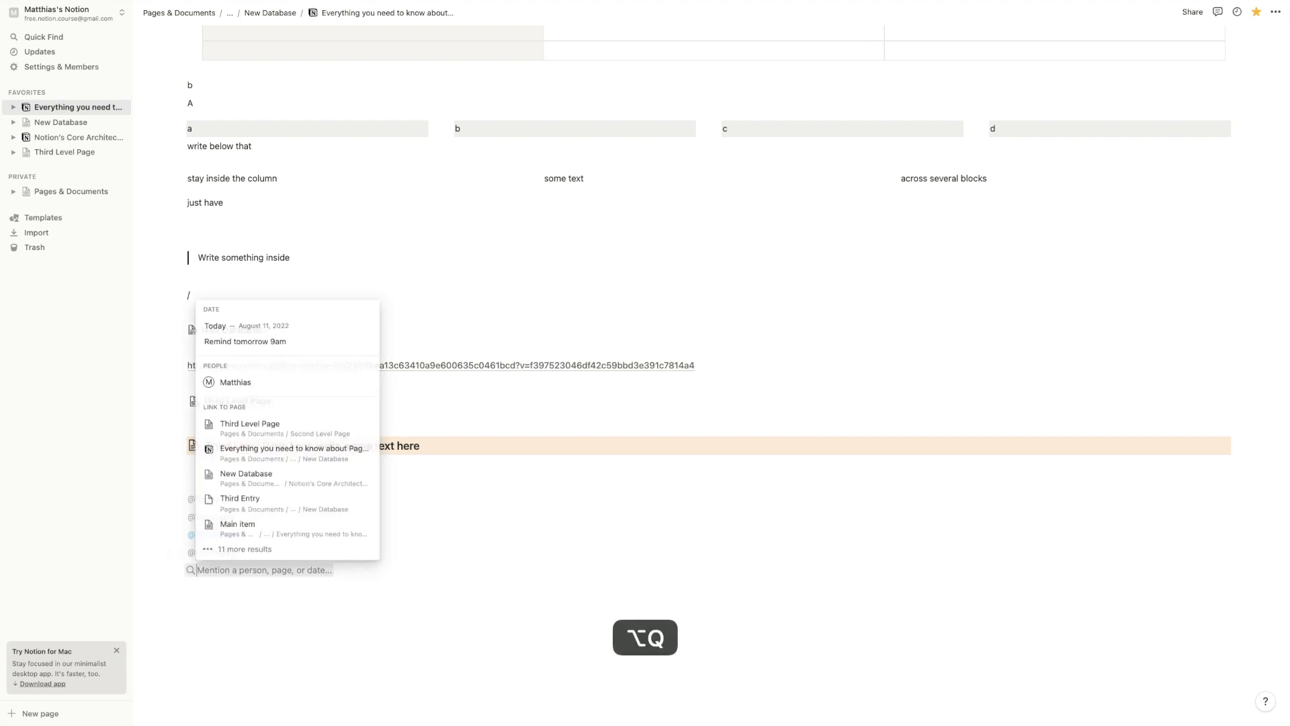
{"action": "left_click", "coordinate": [263, 584]}
{"action": "left_click", "coordinate": [108, 151]}
{"action": "left_click", "coordinate": [139, 179]}
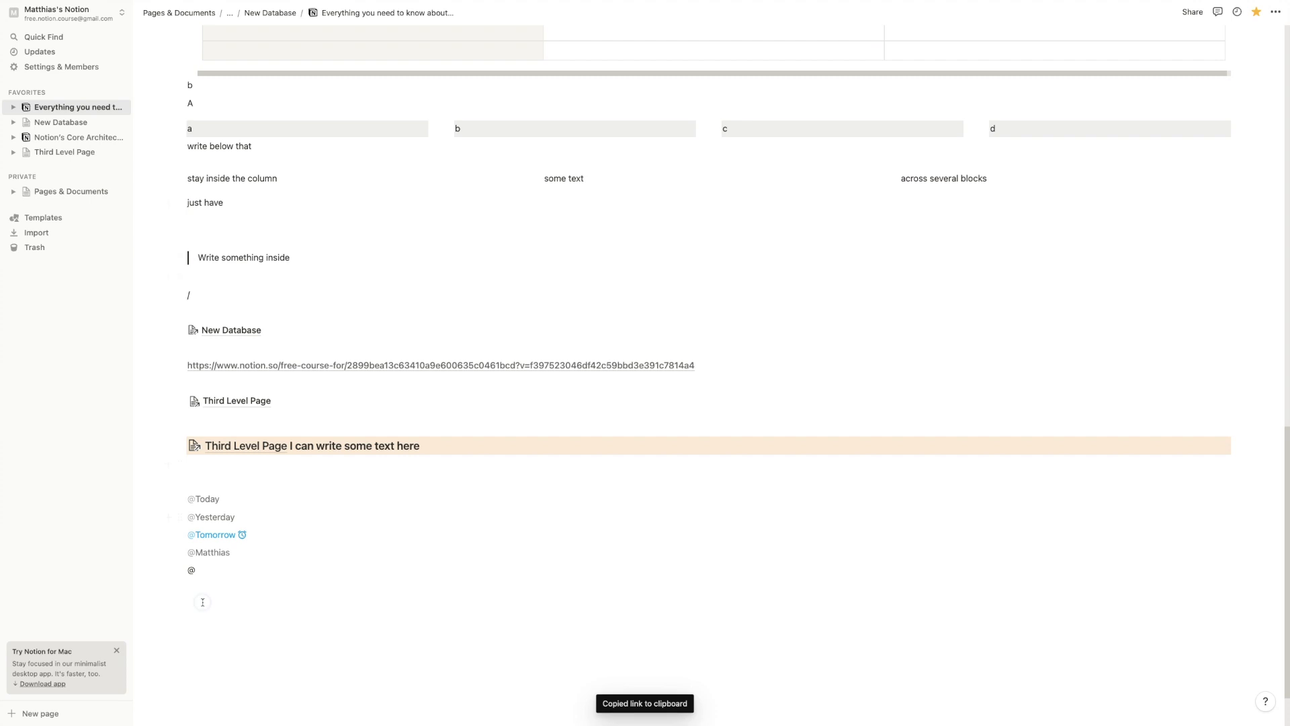
{"action": "key", "text": "alt+q"}
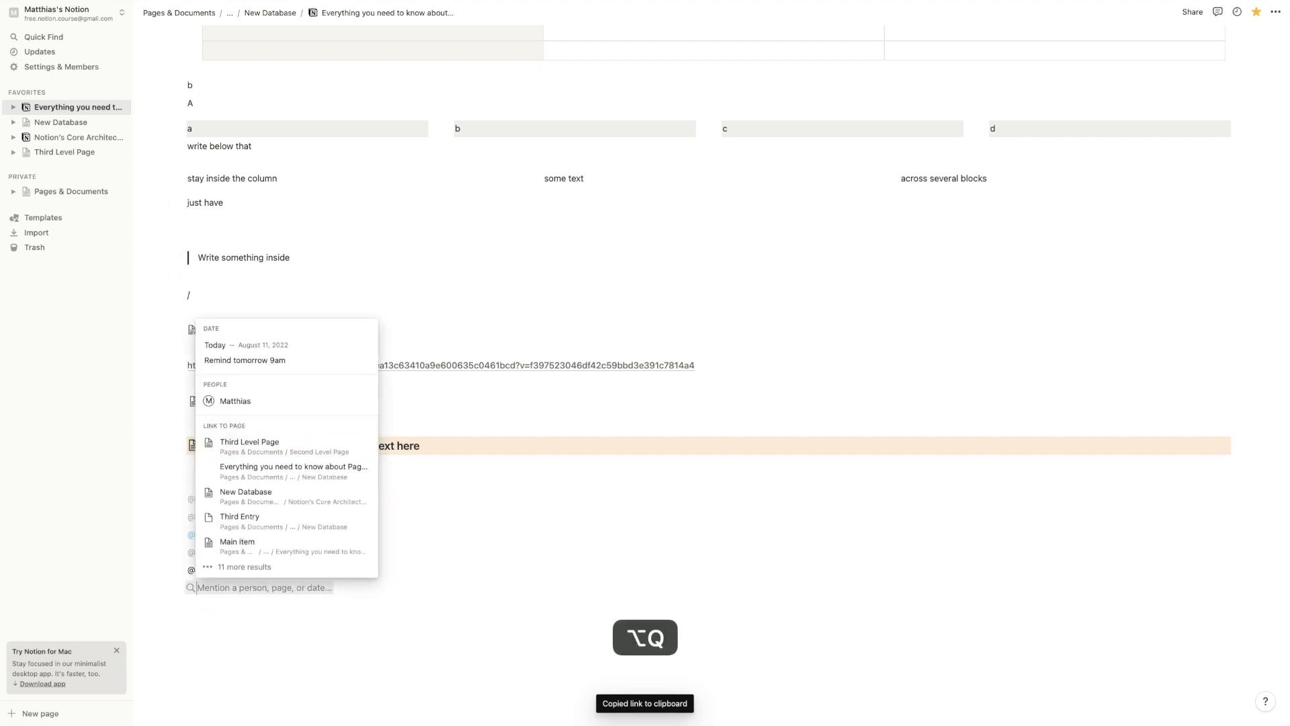
{"action": "type", "text": "second"}
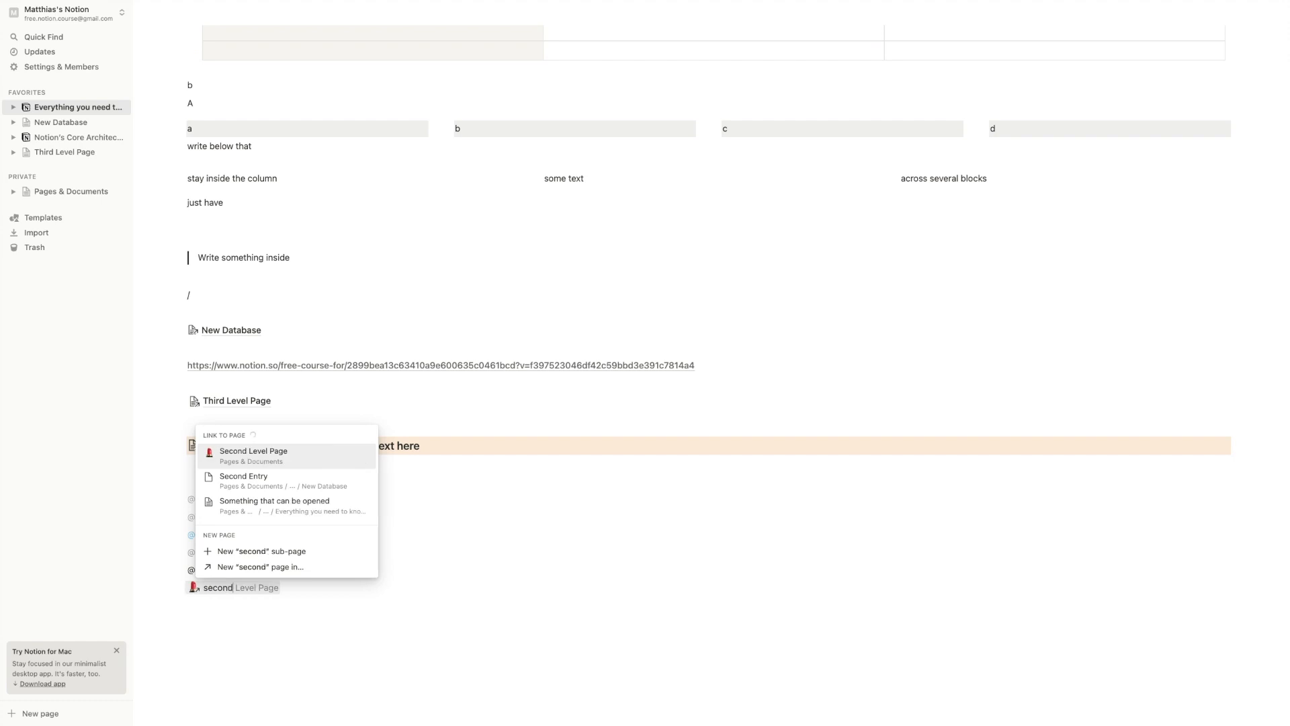
{"action": "key", "text": "Return"}
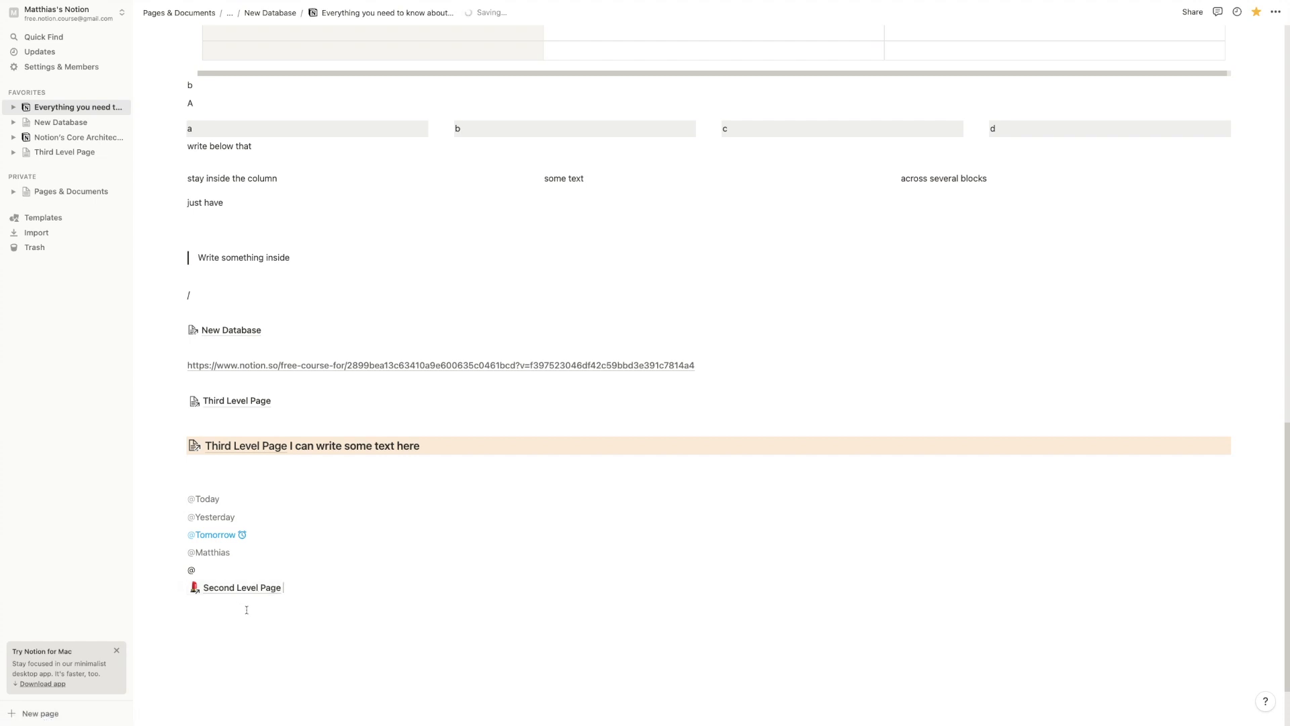
{"action": "scroll", "coordinate": [243, 608], "scroll_direction": "down", "scroll_amount": 2}
{"action": "key", "text": "Return"}
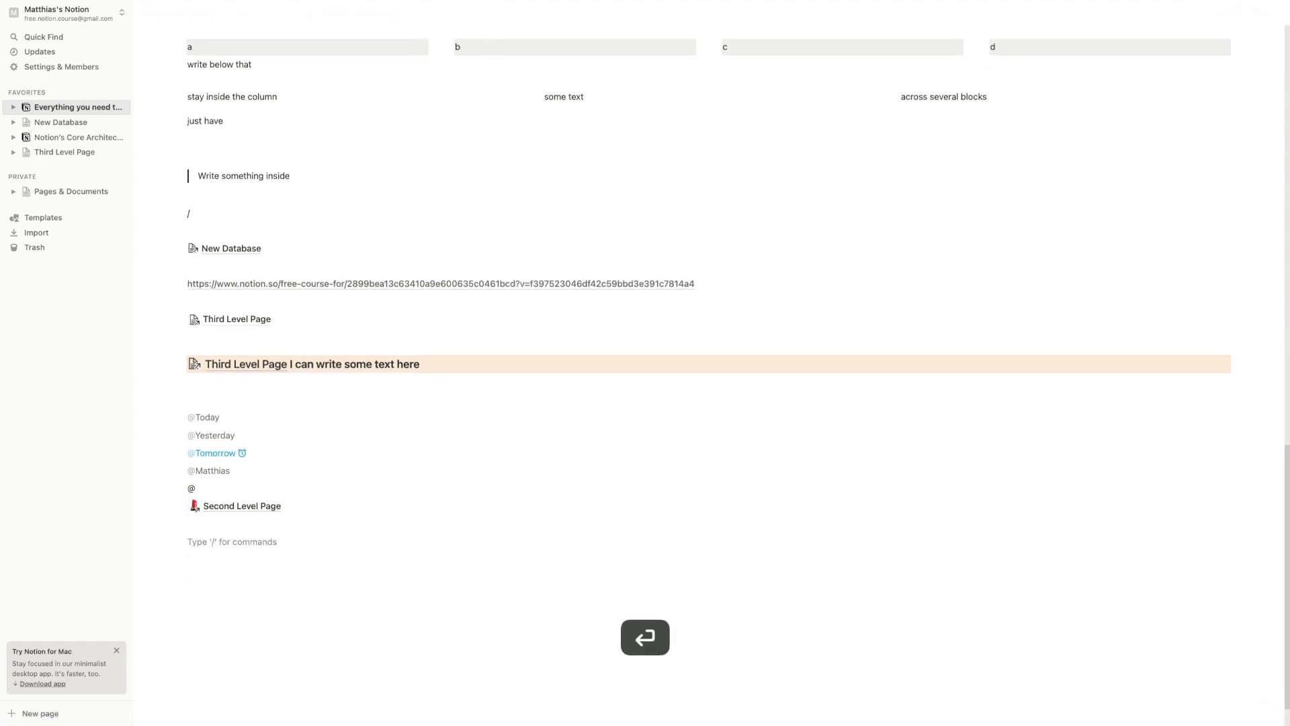
Insert an empty inline equation from the / menu below the Second Level Page mention
{"action": "type", "text": "/"}
{"action": "scroll", "coordinate": [297, 460], "scroll_direction": "down", "scroll_amount": 5}
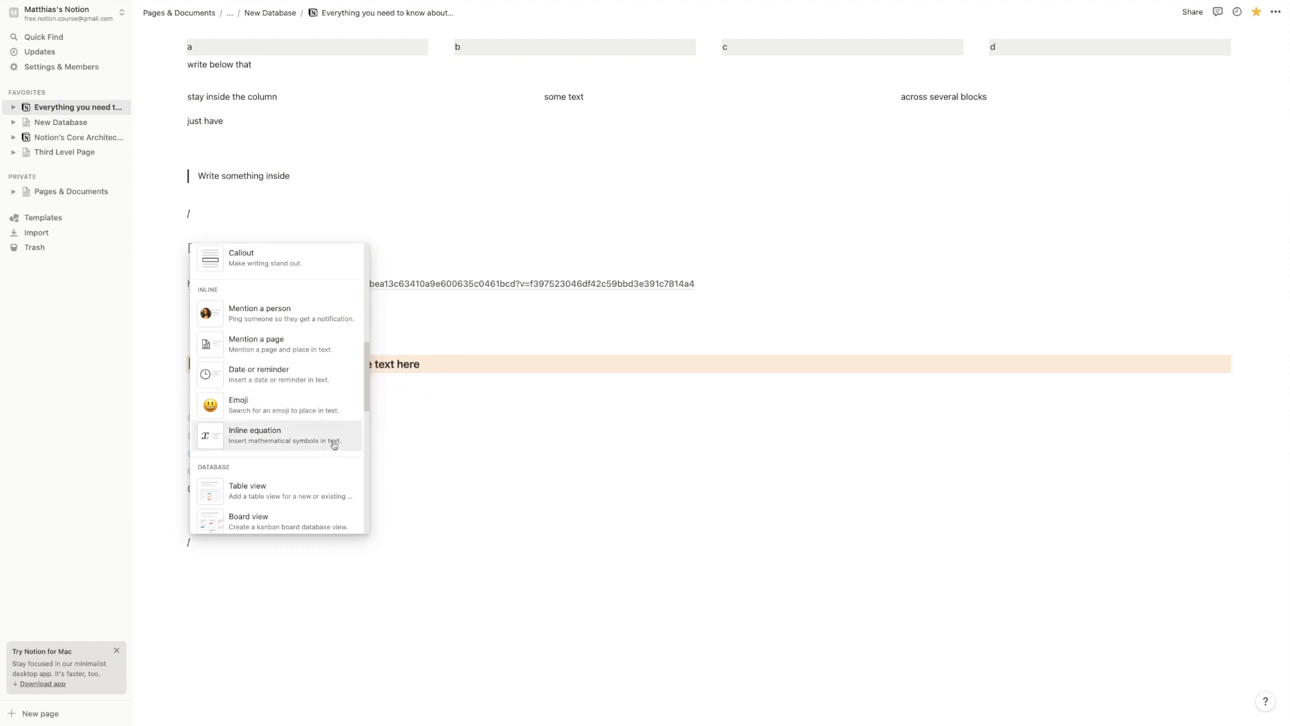
{"action": "scroll", "coordinate": [313, 376], "scroll_direction": "down", "scroll_amount": 1}
{"action": "left_click", "coordinate": [313, 376]}
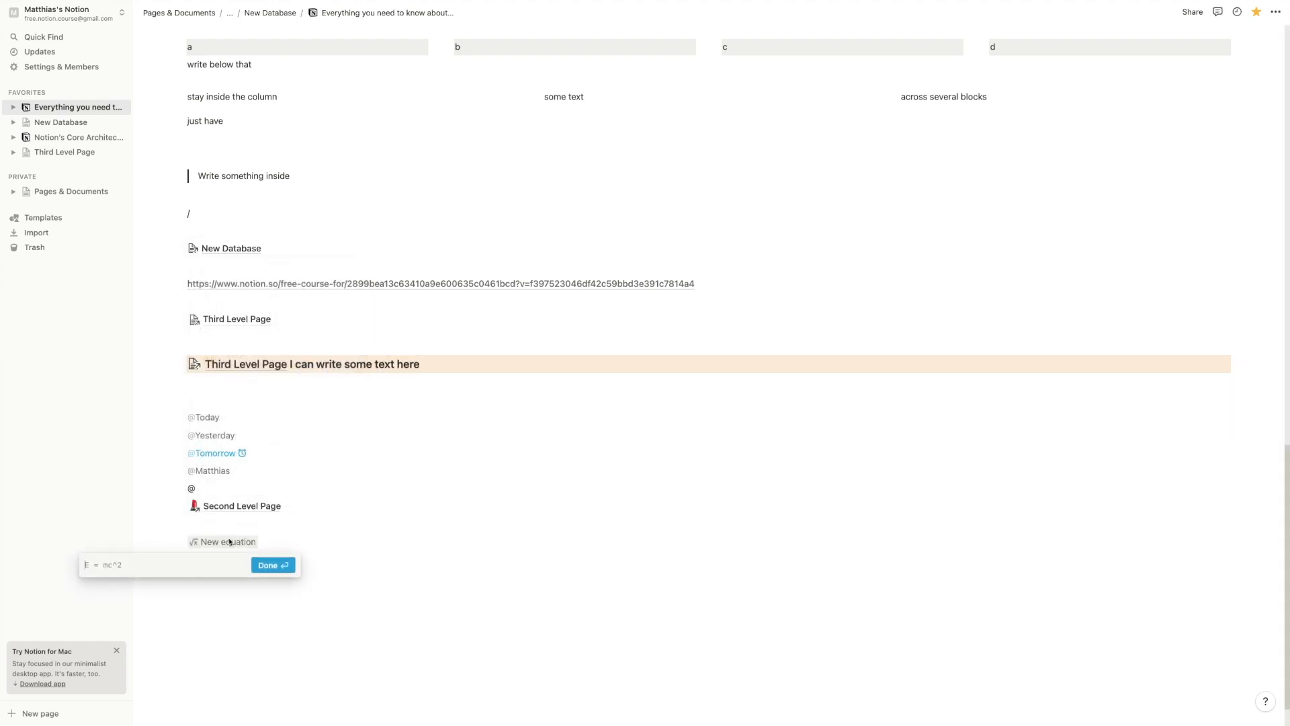
Close the empty equation and remove the stray slash from the last block
{"action": "left_click", "coordinate": [226, 544]}
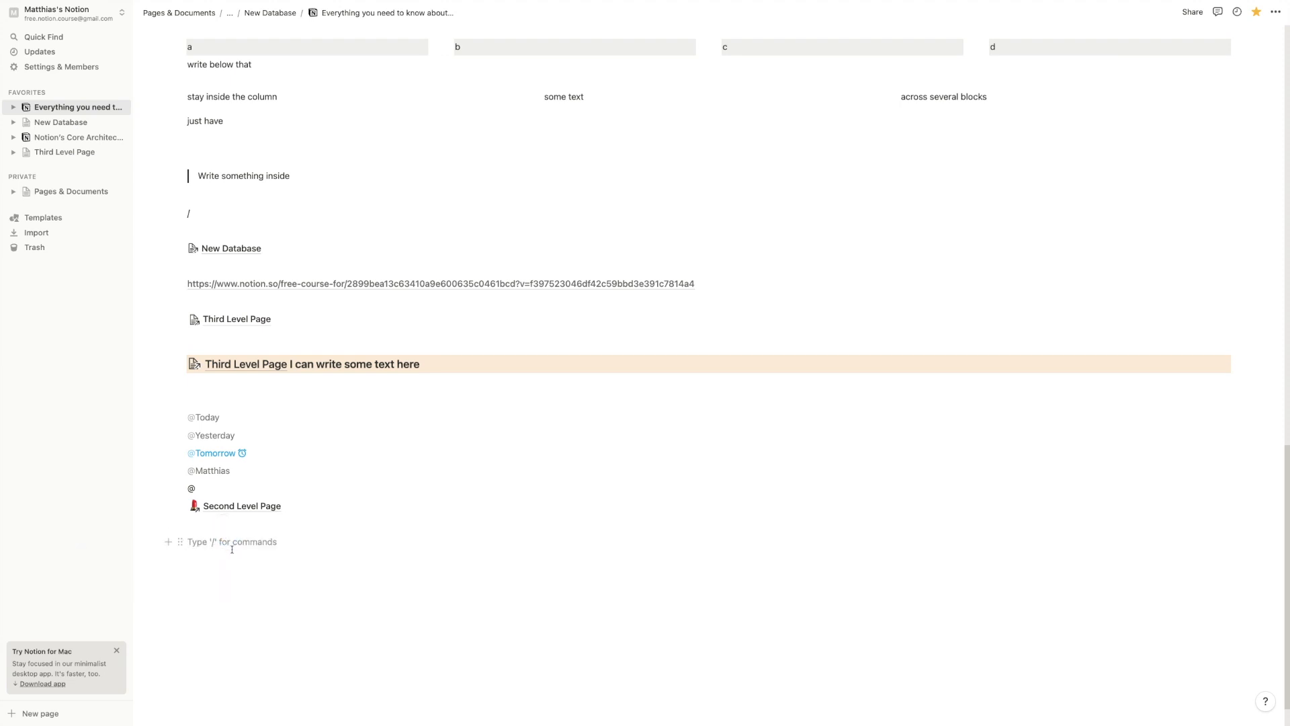
{"action": "type", "text": "/"}
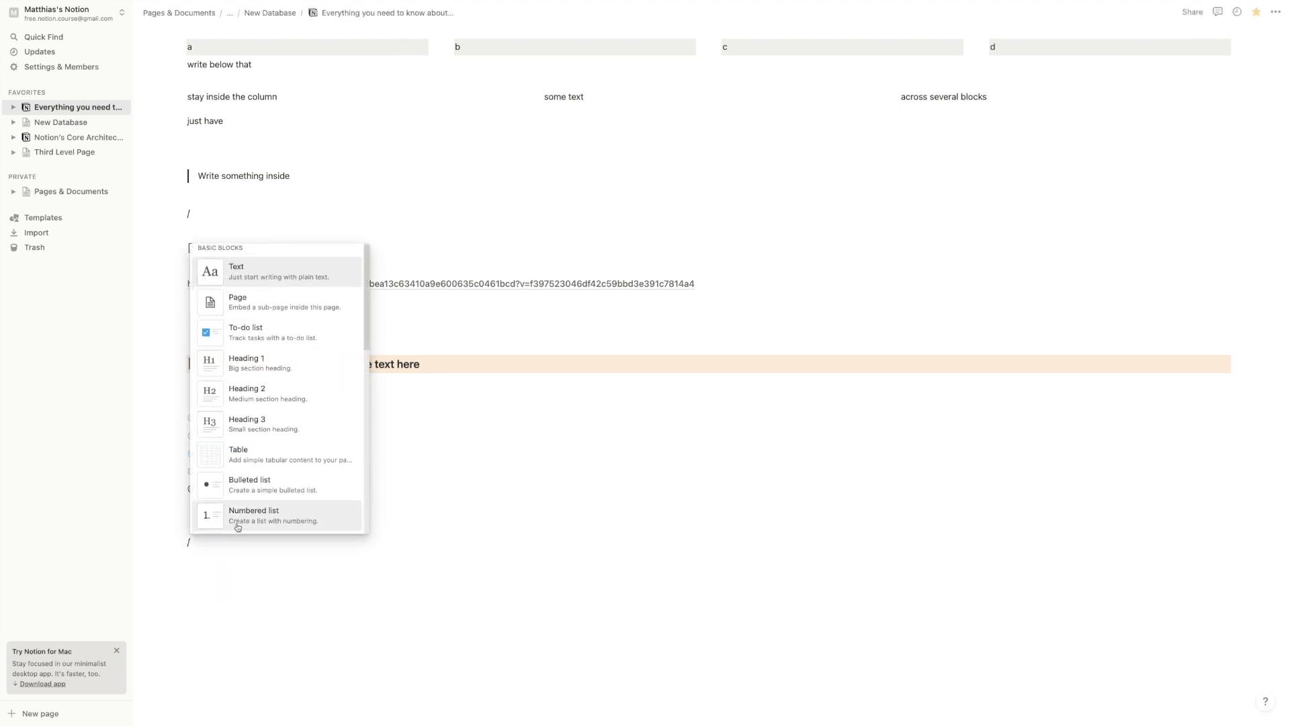
{"action": "scroll", "coordinate": [237, 528], "scroll_direction": "down", "scroll_amount": 5}
{"action": "scroll", "coordinate": [237, 528], "scroll_direction": "up", "scroll_amount": 5}
{"action": "scroll", "coordinate": [238, 528], "scroll_direction": "down", "scroll_amount": 5}
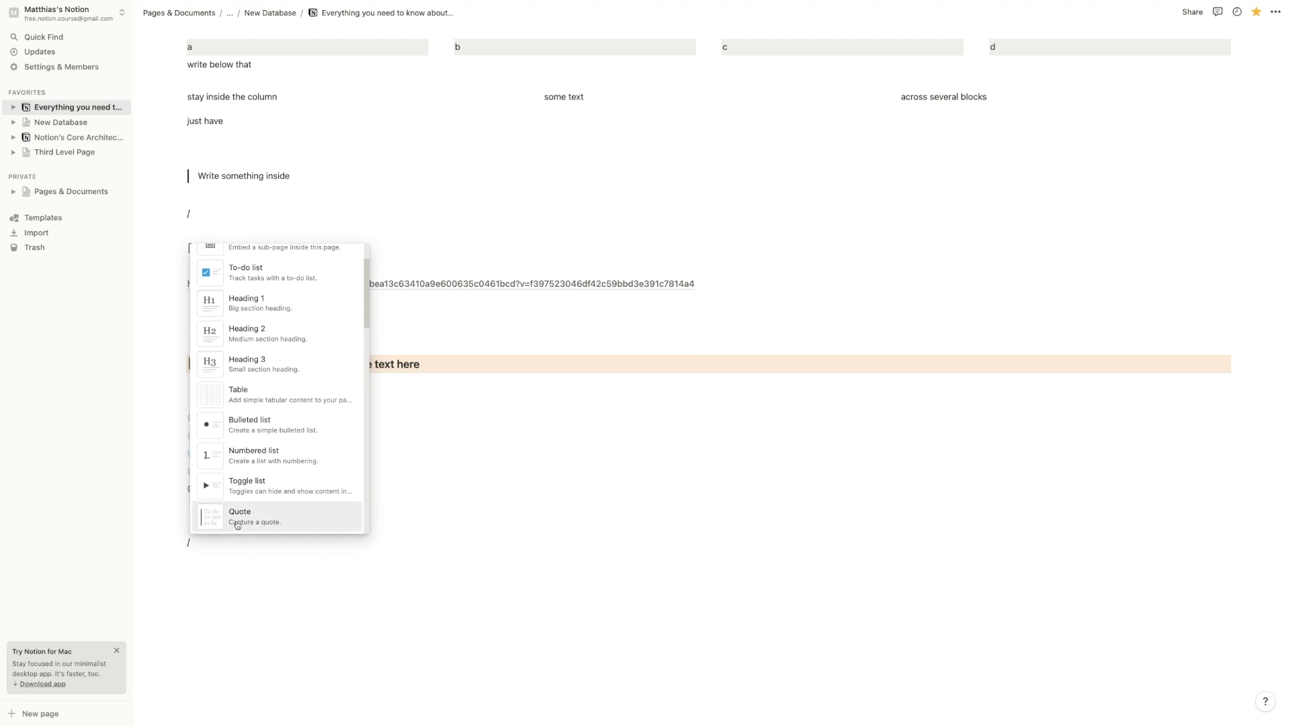
{"action": "scroll", "coordinate": [237, 512], "scroll_direction": "down", "scroll_amount": 5}
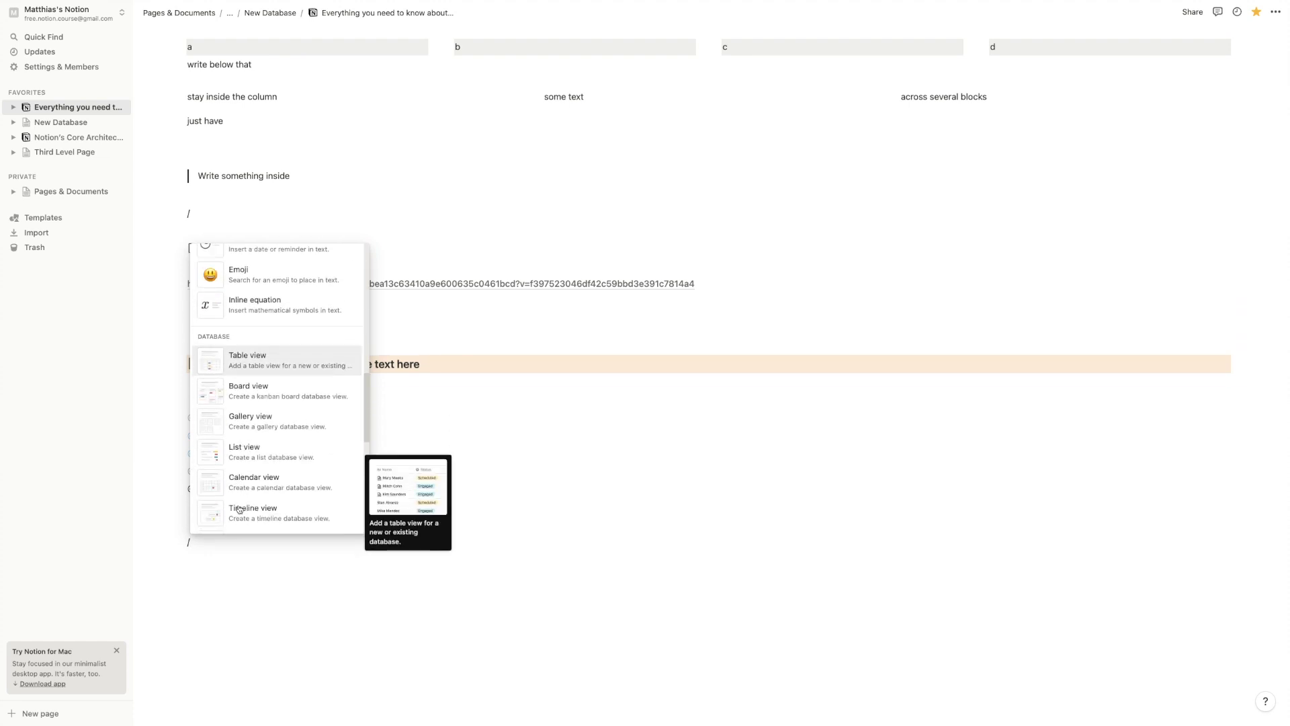
{"action": "left_click_drag", "start_coordinate": [368, 399], "coordinate": [377, 481]}
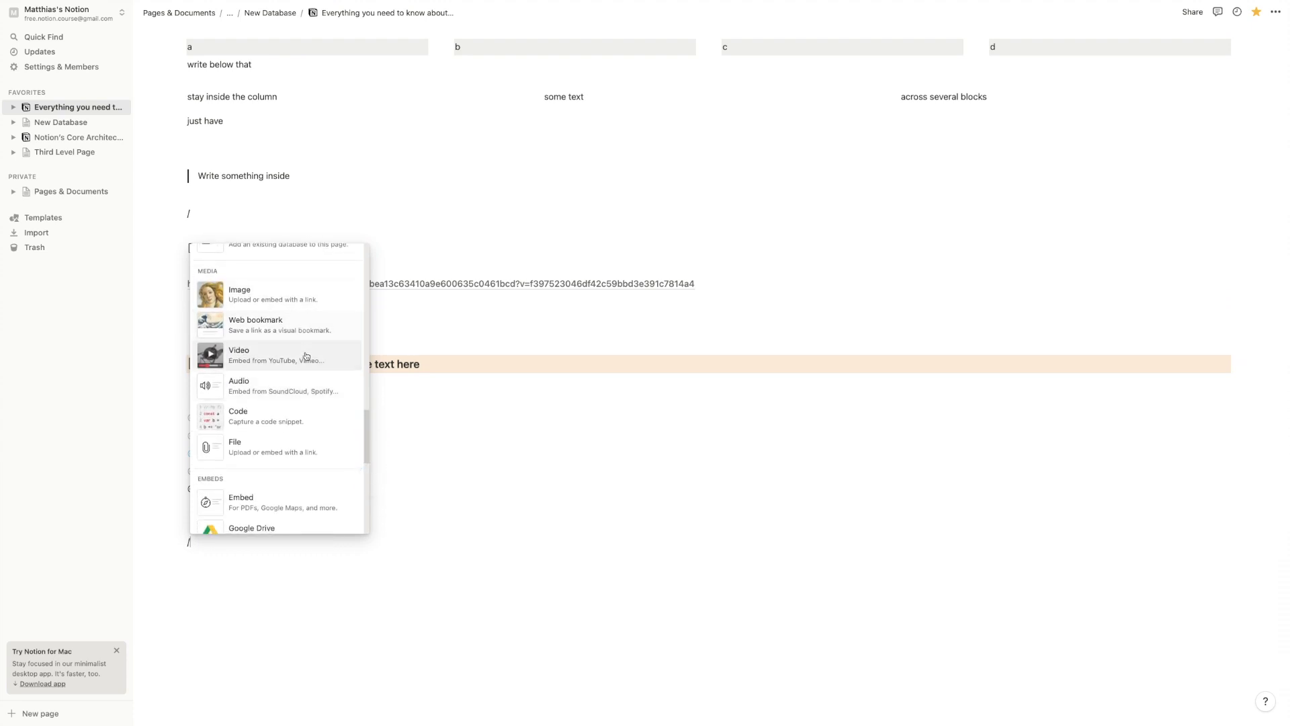
{"action": "left_click", "coordinate": [340, 543]}
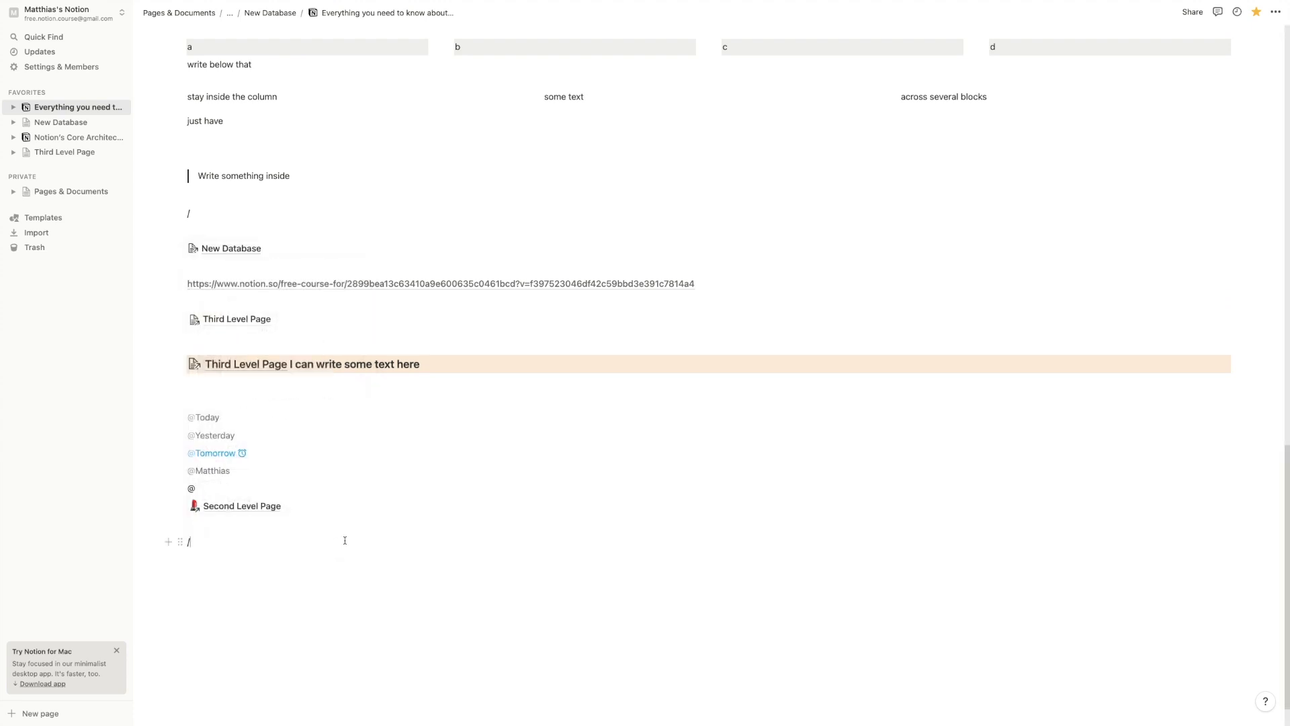
{"action": "key", "text": "BackSpace"}
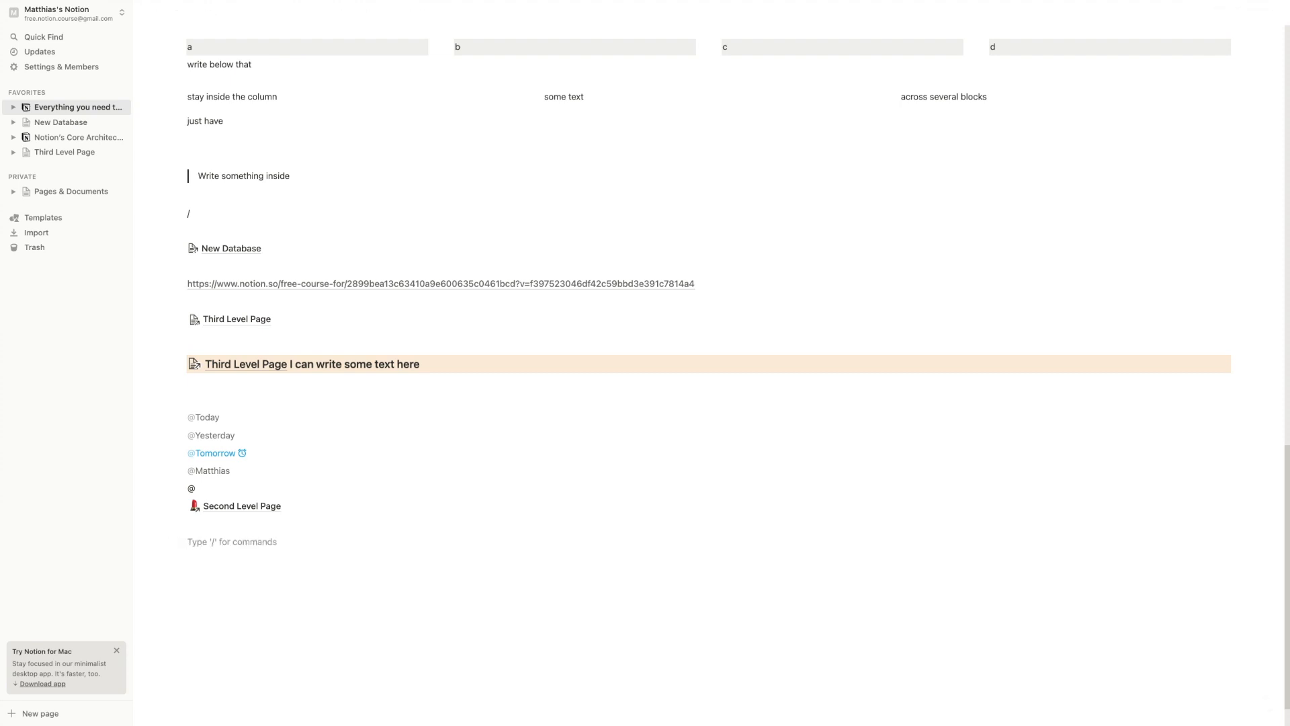
Copy the 8bit GIF's image address from its Giphy page in Brave
{"action": "scroll", "coordinate": [345, 535], "scroll_direction": "up", "scroll_amount": 20}
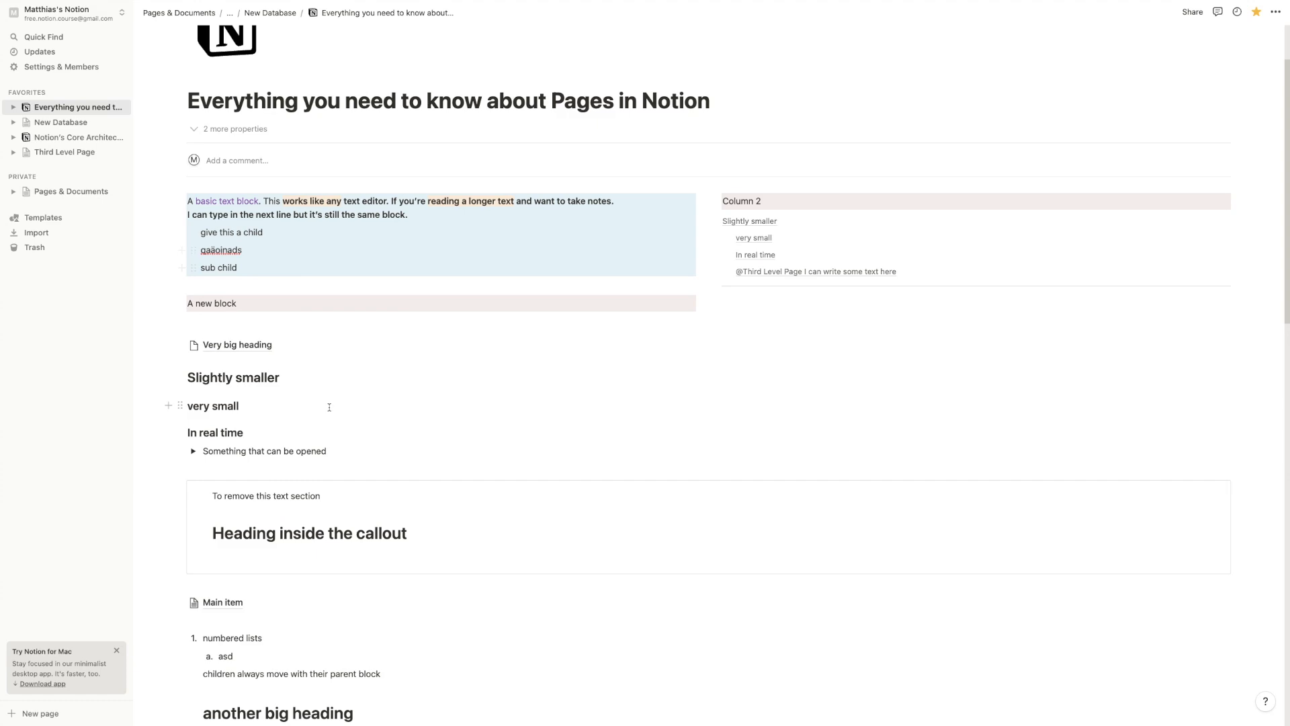
{"action": "scroll", "coordinate": [329, 407], "scroll_direction": "down", "scroll_amount": 5}
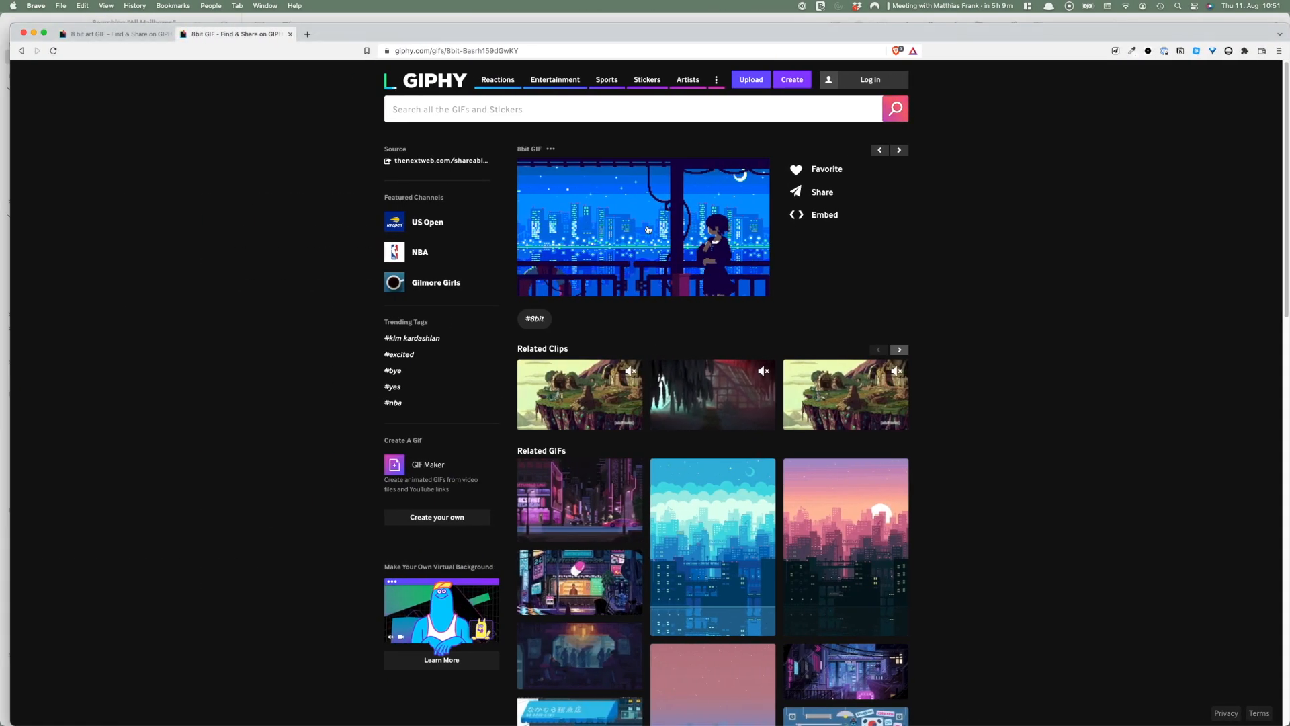
{"action": "right_click", "coordinate": [658, 217]}
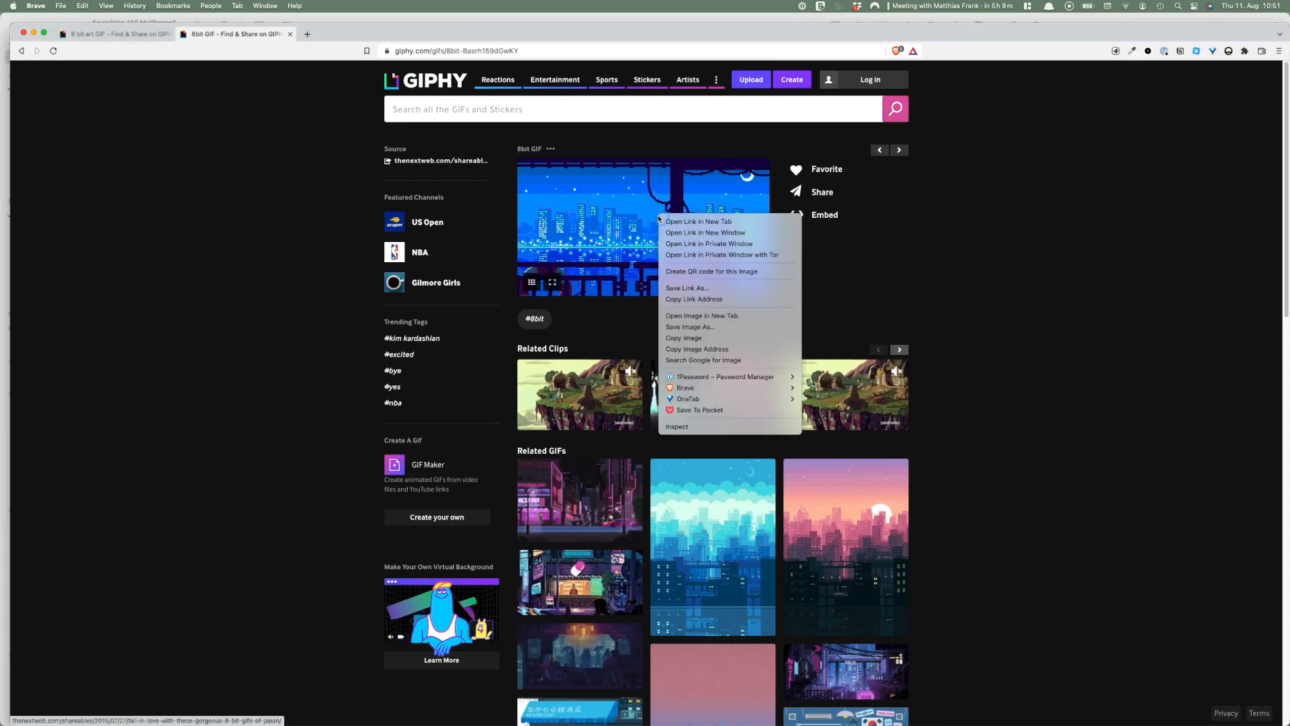
{"action": "left_click", "coordinate": [716, 350]}
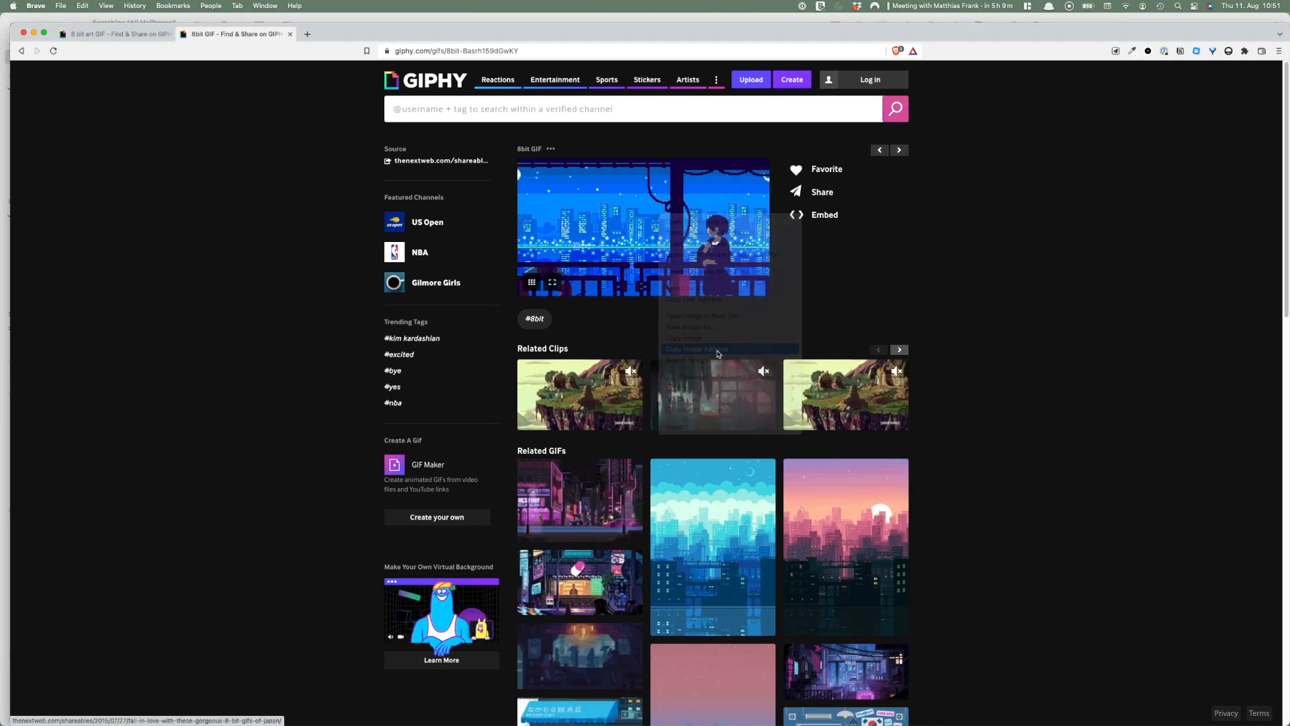
{"action": "key", "text": "ctrl+Right"}
Embed the copied 8bit city GIF address as an image below Second Level Page
{"action": "scroll", "coordinate": [248, 558], "scroll_direction": "down", "scroll_amount": 10}
{"action": "left_click", "coordinate": [243, 536]}
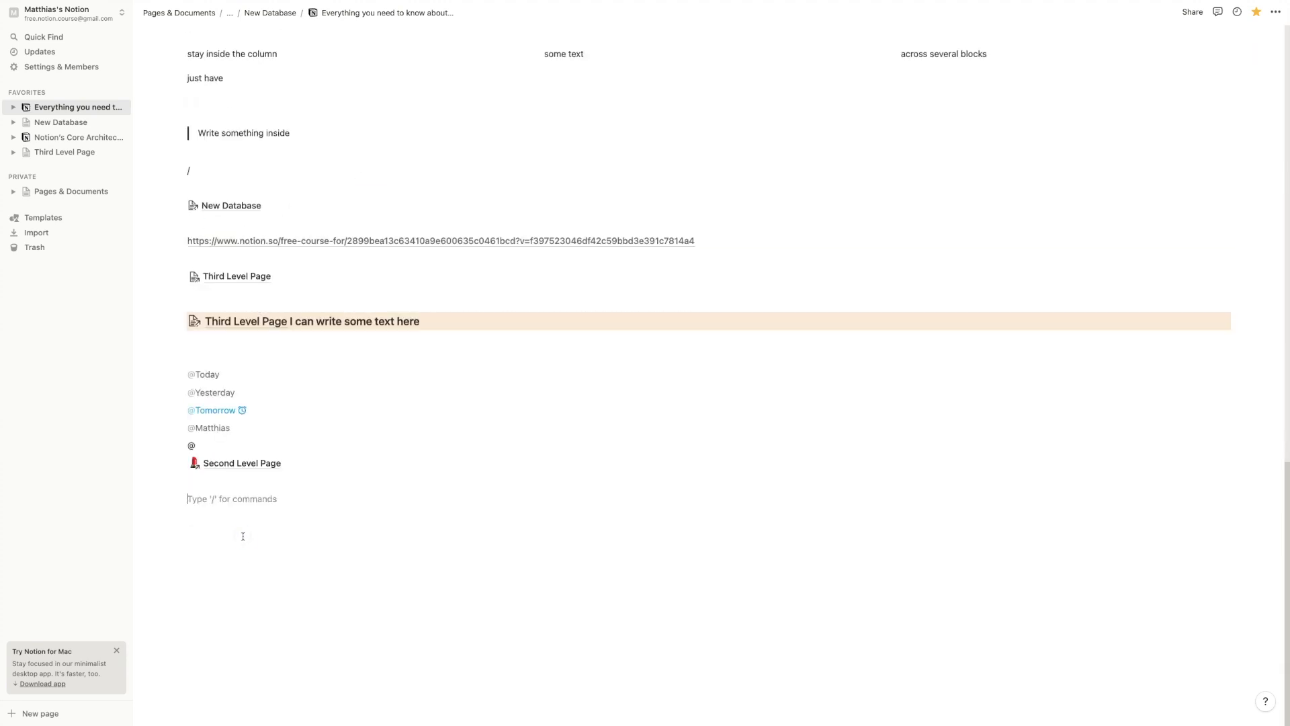
{"action": "key", "text": "super+v"}
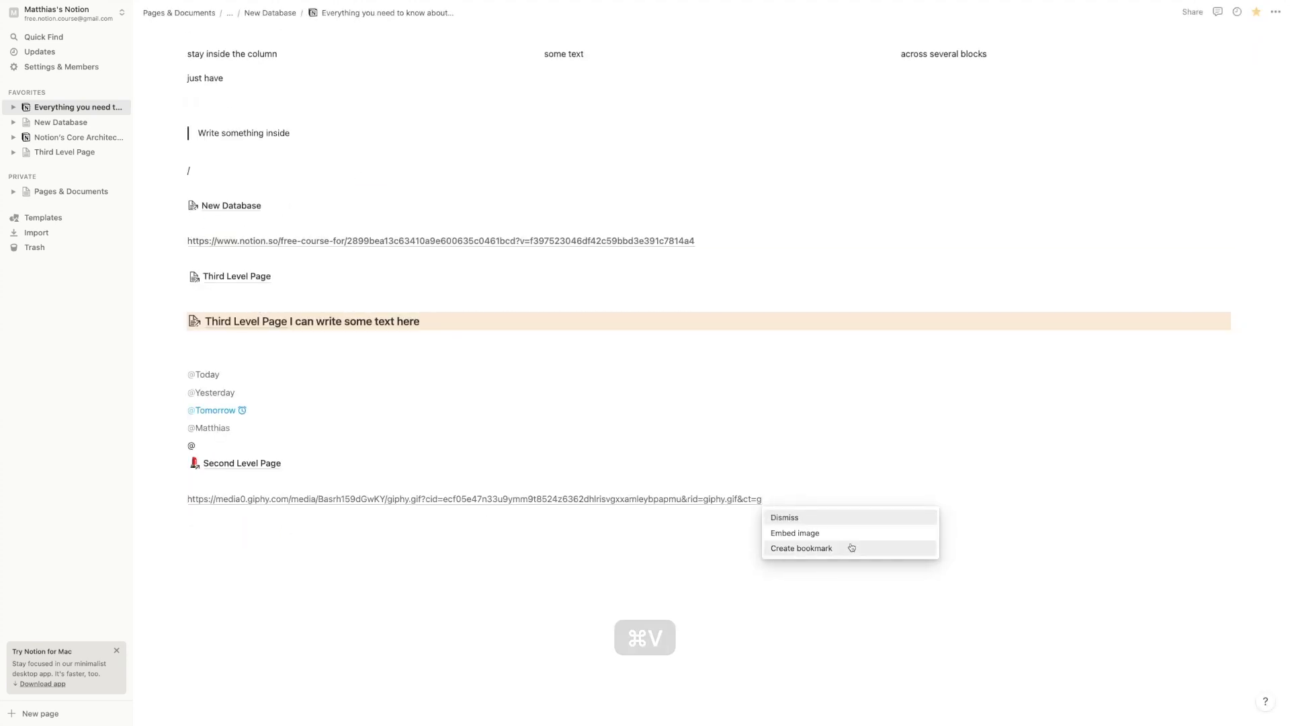
{"action": "left_click", "coordinate": [790, 531]}
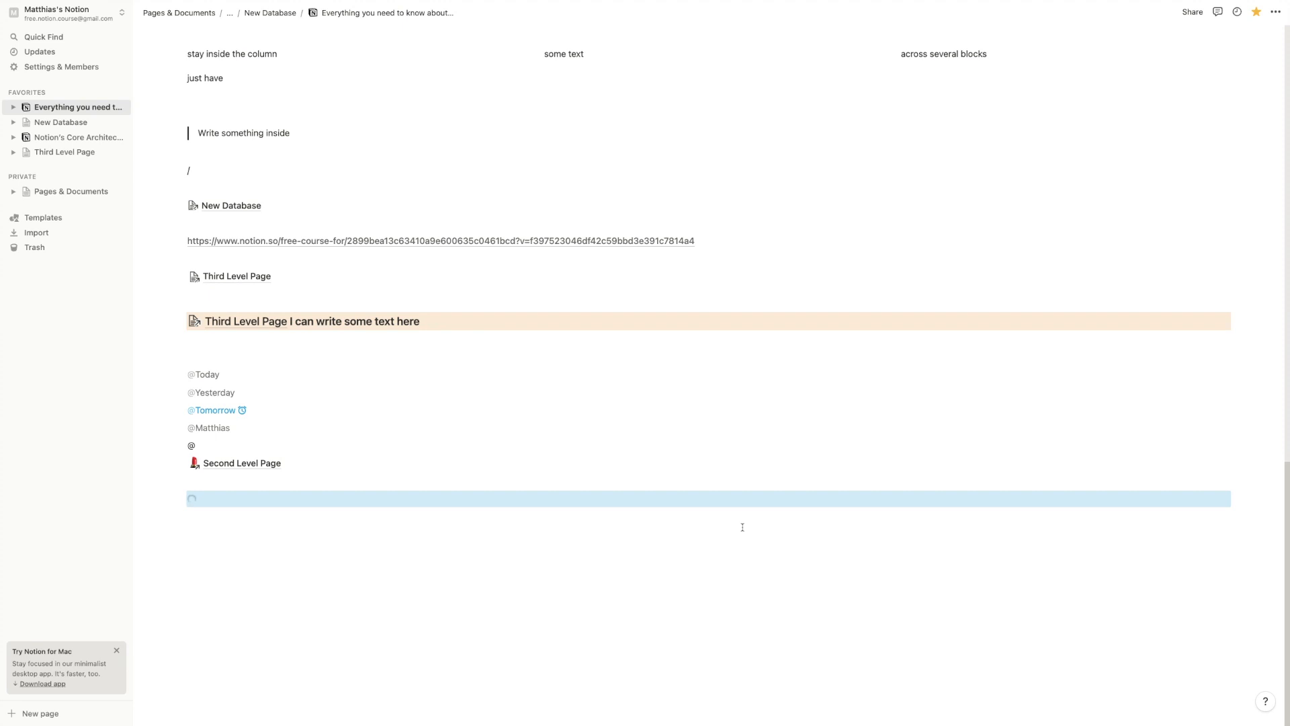
Shrink the GIF narrower and align it to the left margin
{"action": "scroll", "coordinate": [793, 510], "scroll_direction": "down", "scroll_amount": 5}
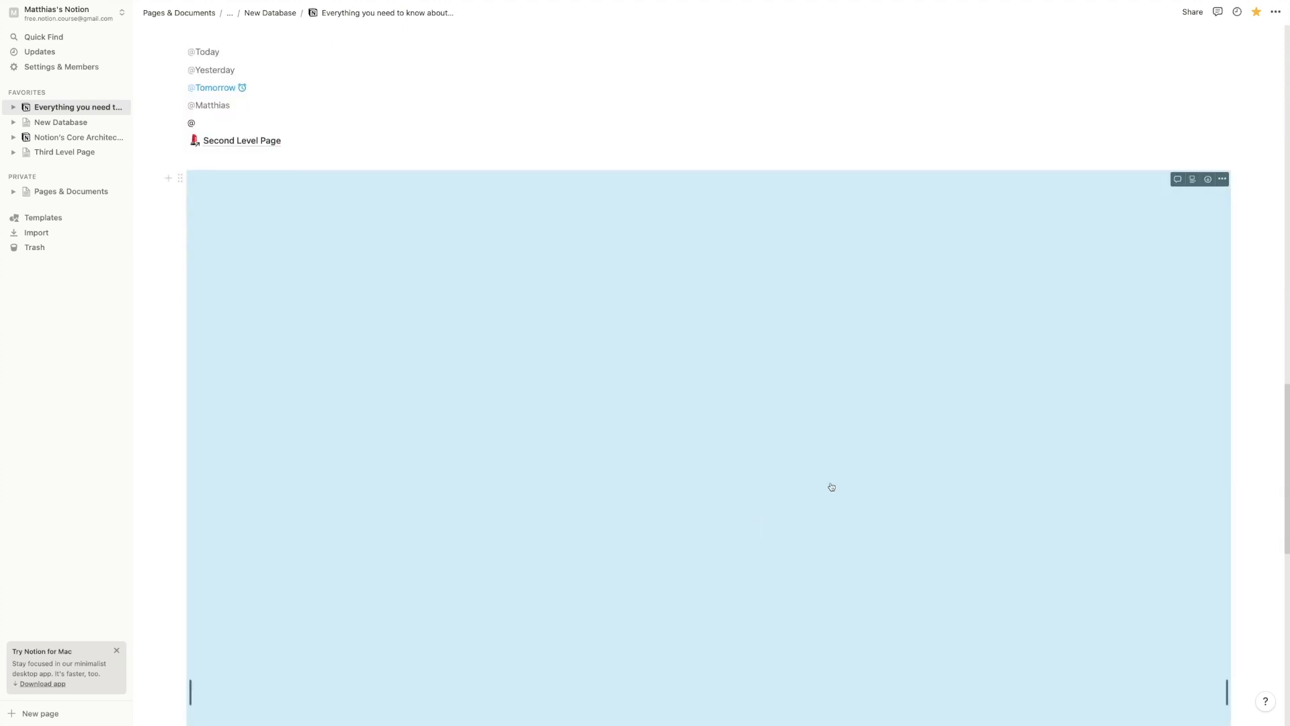
{"action": "left_click_drag", "start_coordinate": [1226, 685], "coordinate": [892, 530]}
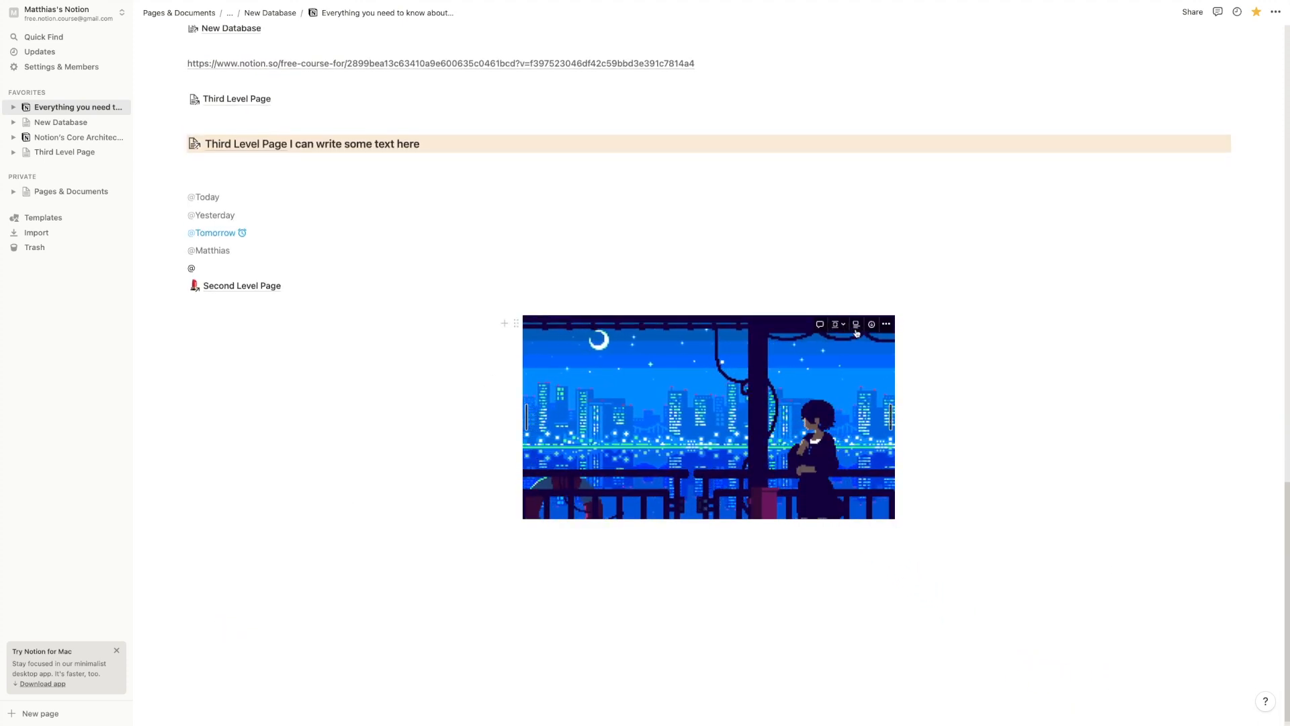
{"action": "left_click", "coordinate": [840, 326]}
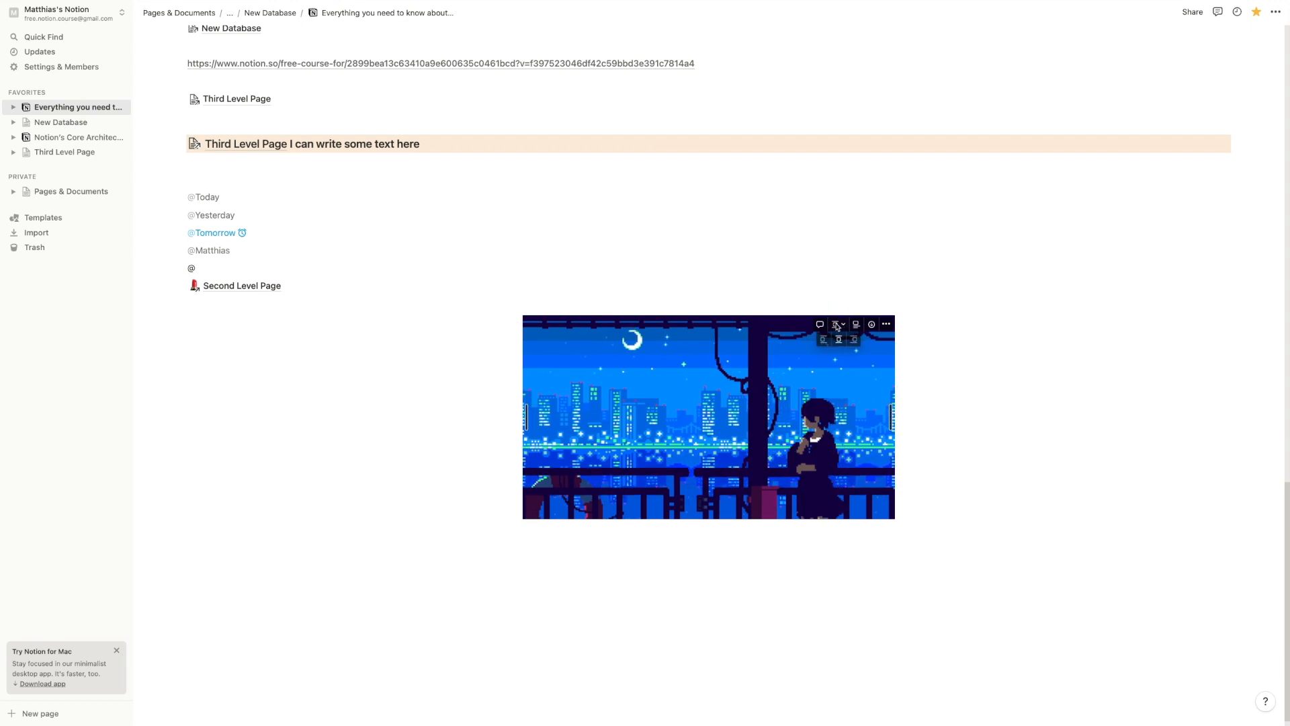
{"action": "left_click", "coordinate": [824, 342]}
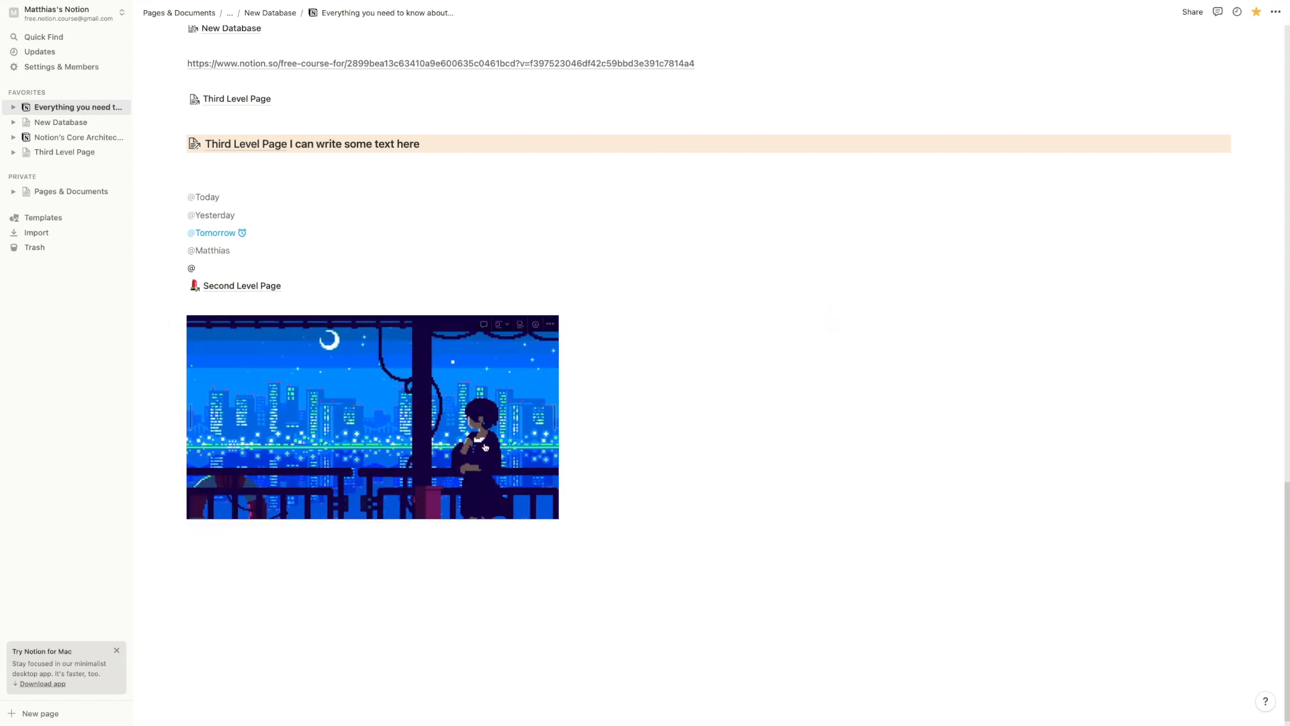
{"action": "left_click", "coordinate": [501, 569]}
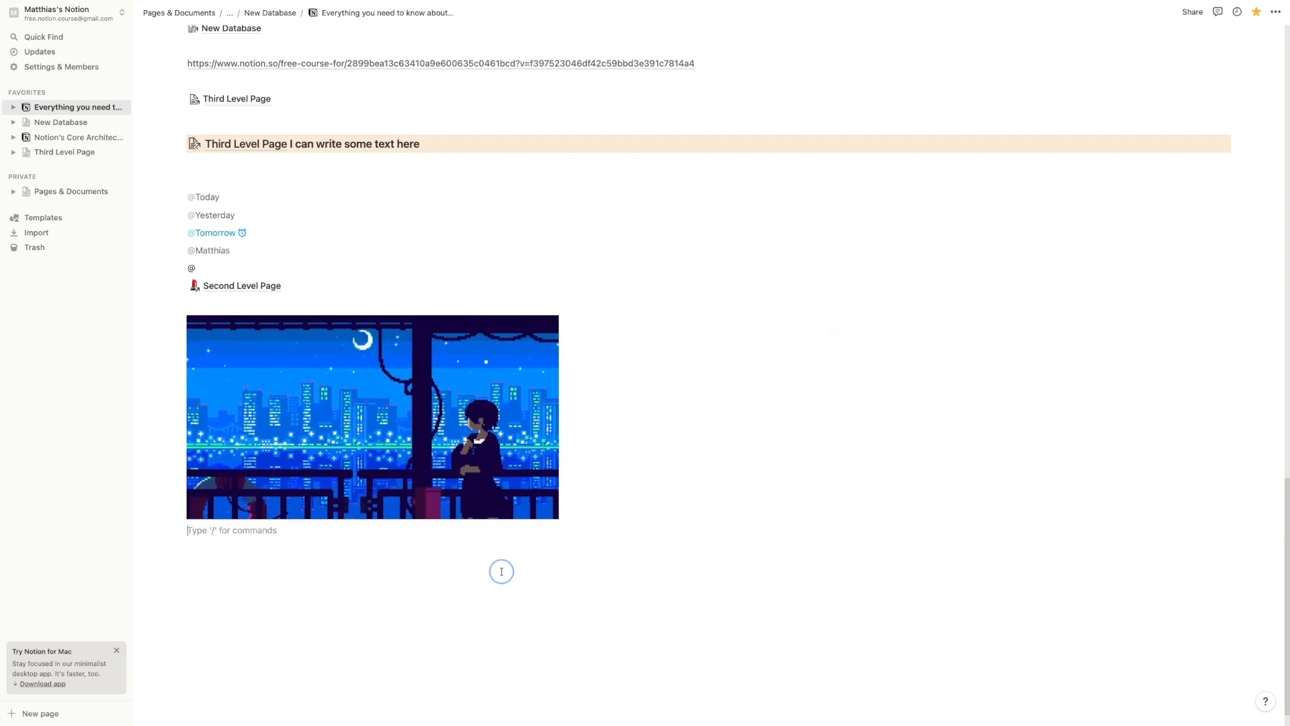
Add a /image block below the GIF, then delete it, leaving an empty line
{"action": "key", "text": "Return"}
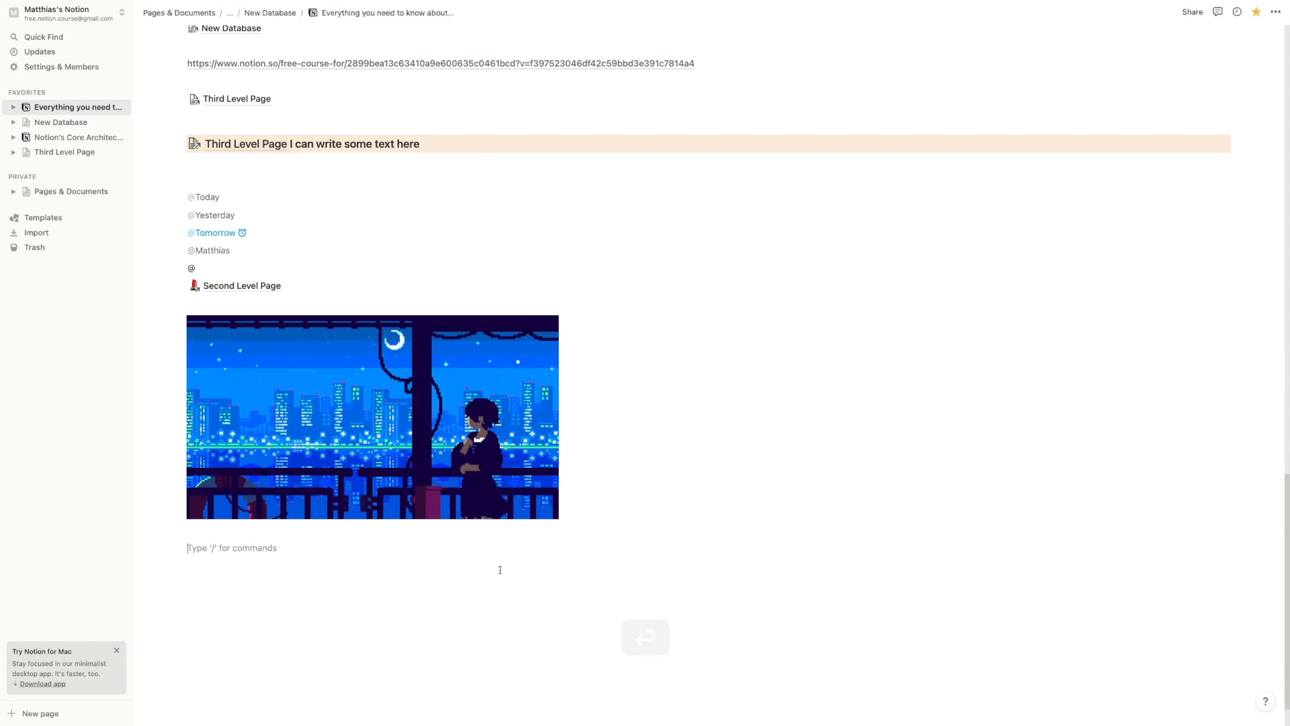
{"action": "type", "text": "/image"}
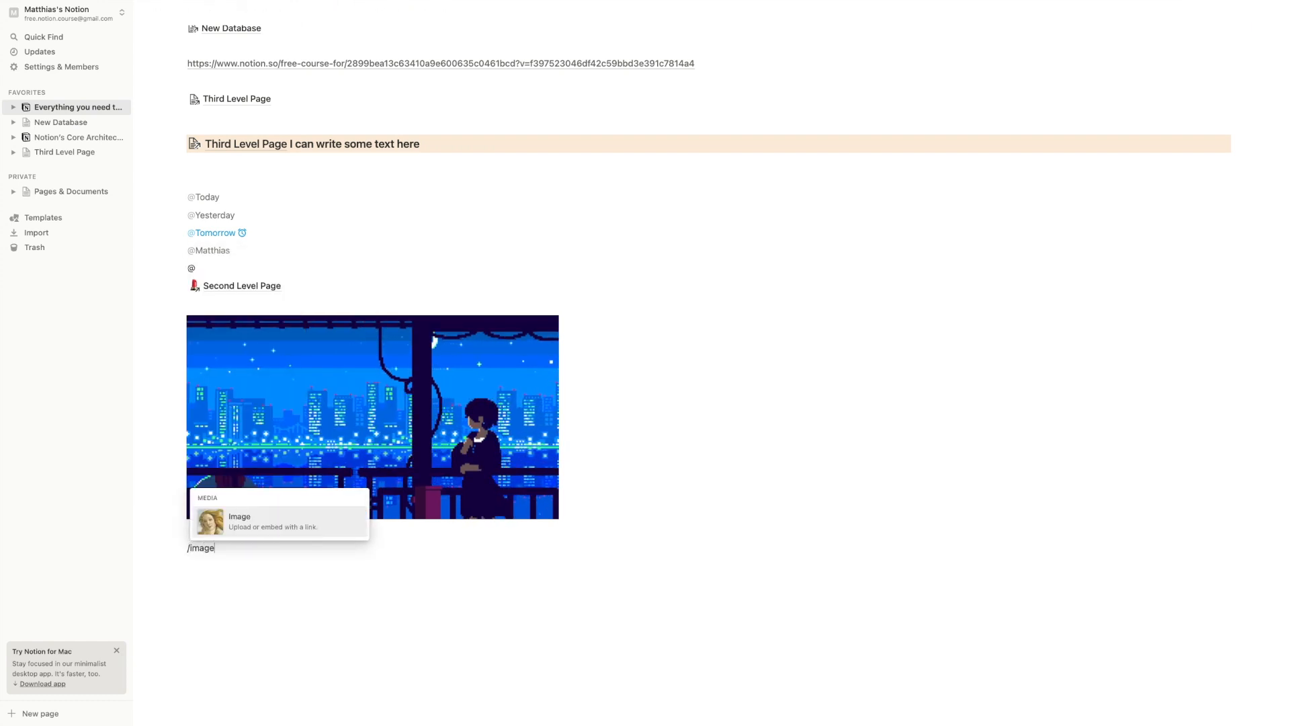
{"action": "key", "text": "Return"}
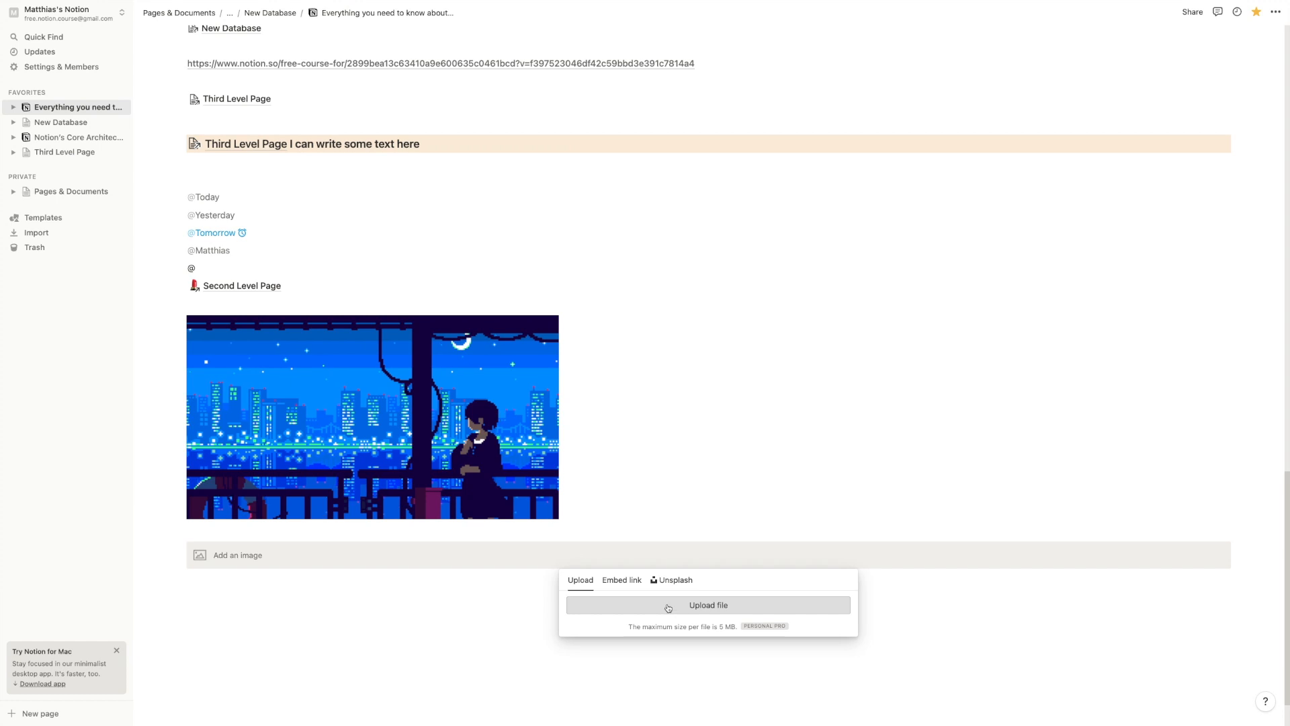
{"action": "left_click", "coordinate": [222, 582]}
{"action": "left_click", "coordinate": [181, 549]}
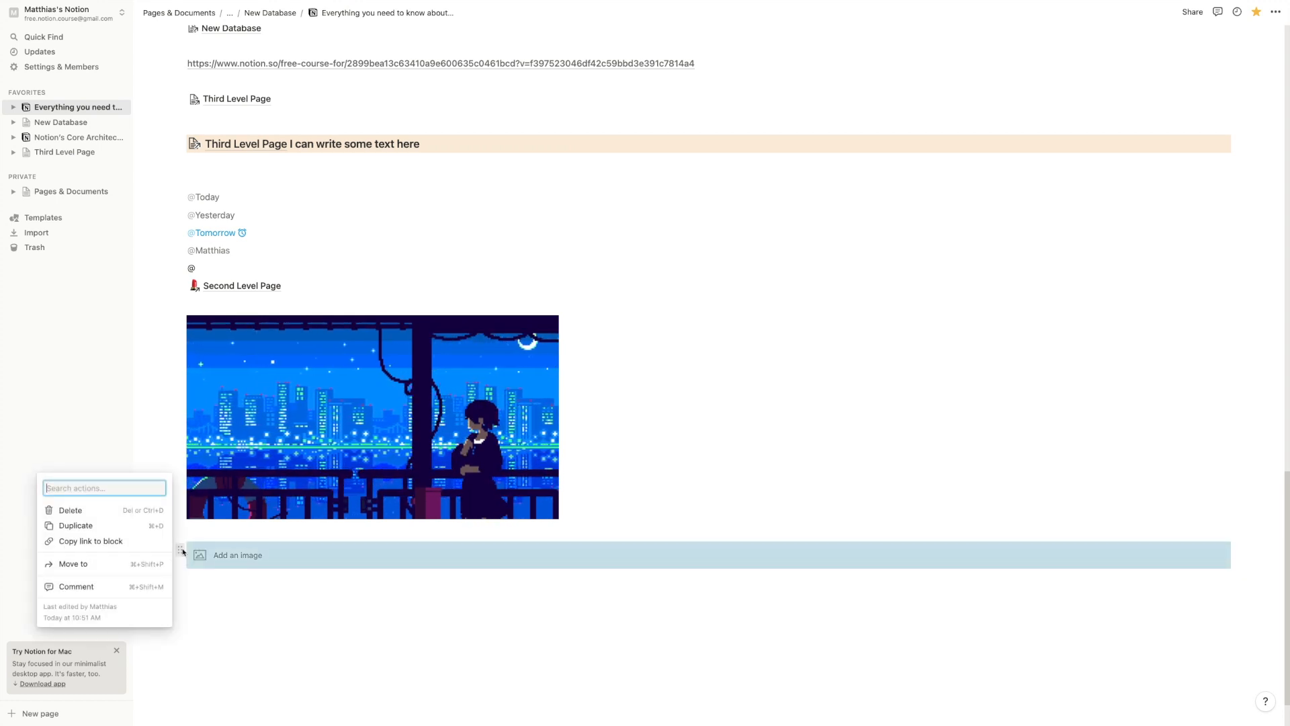
{"action": "key", "text": "Delete"}
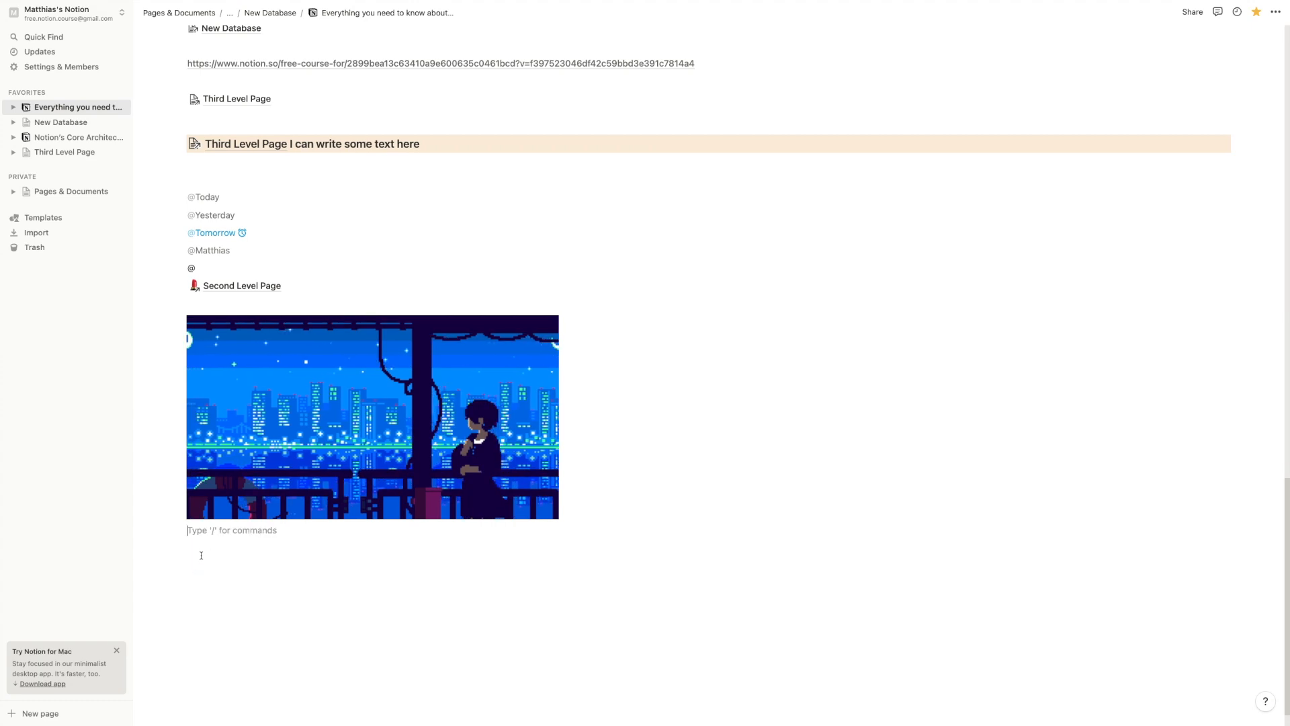
Load the author's homepage in a new Brave tab and copy its address
{"action": "key", "text": "super+Tab"}
{"action": "key", "text": "super+t"}
{"action": "type", "text": "matthiasfrank.de"}
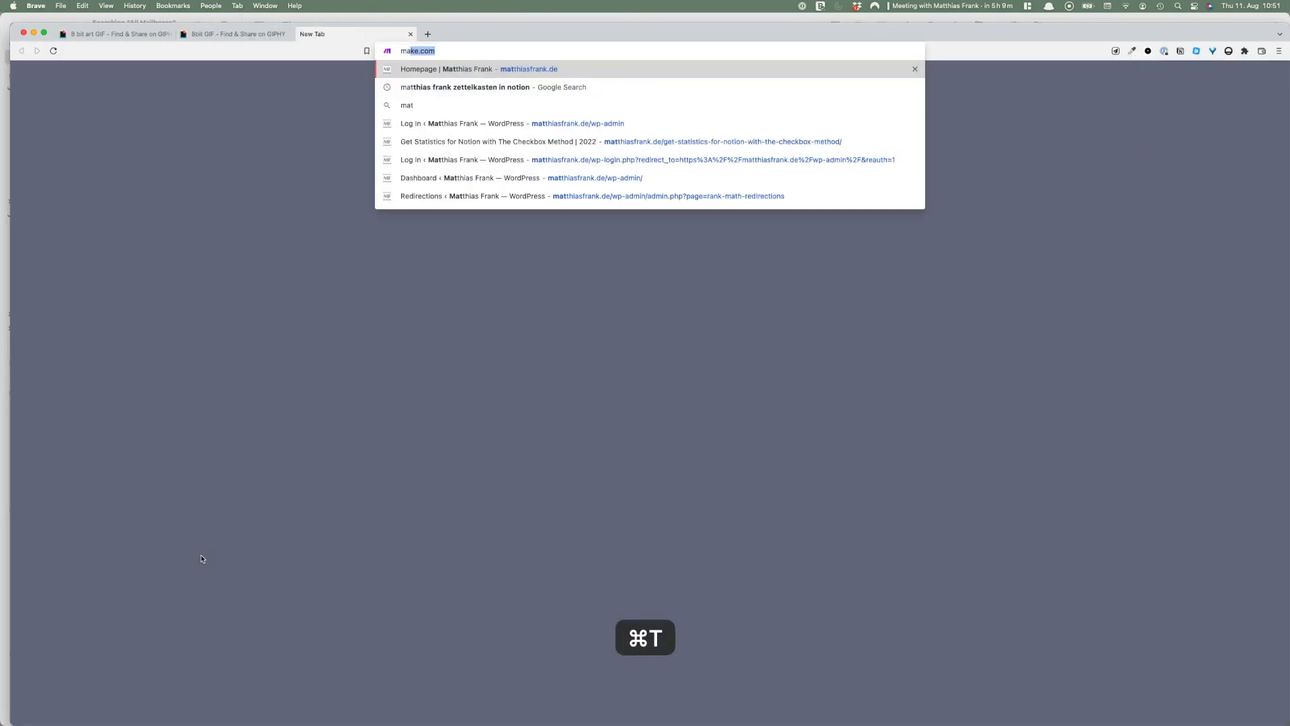
{"action": "key", "text": "Return"}
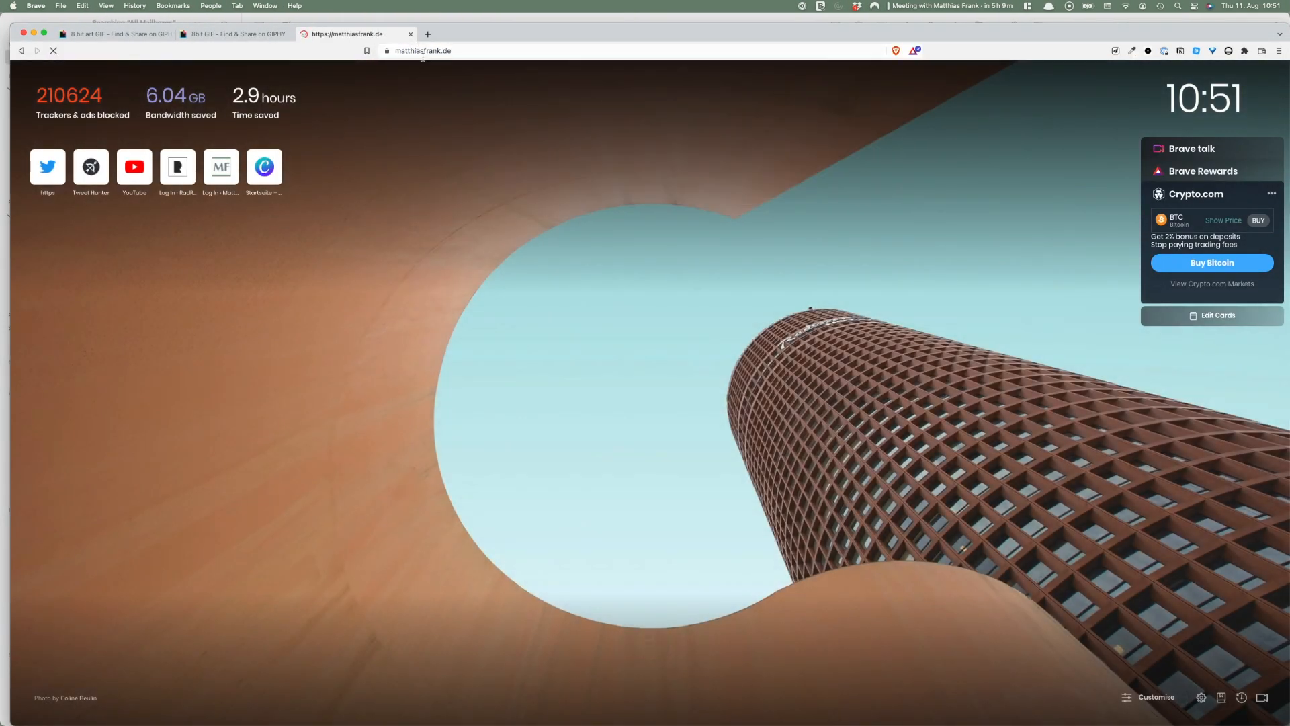
{"action": "left_click", "coordinate": [422, 54]}
{"action": "key", "text": "super+c"}
{"action": "key", "text": "super+Tab"}
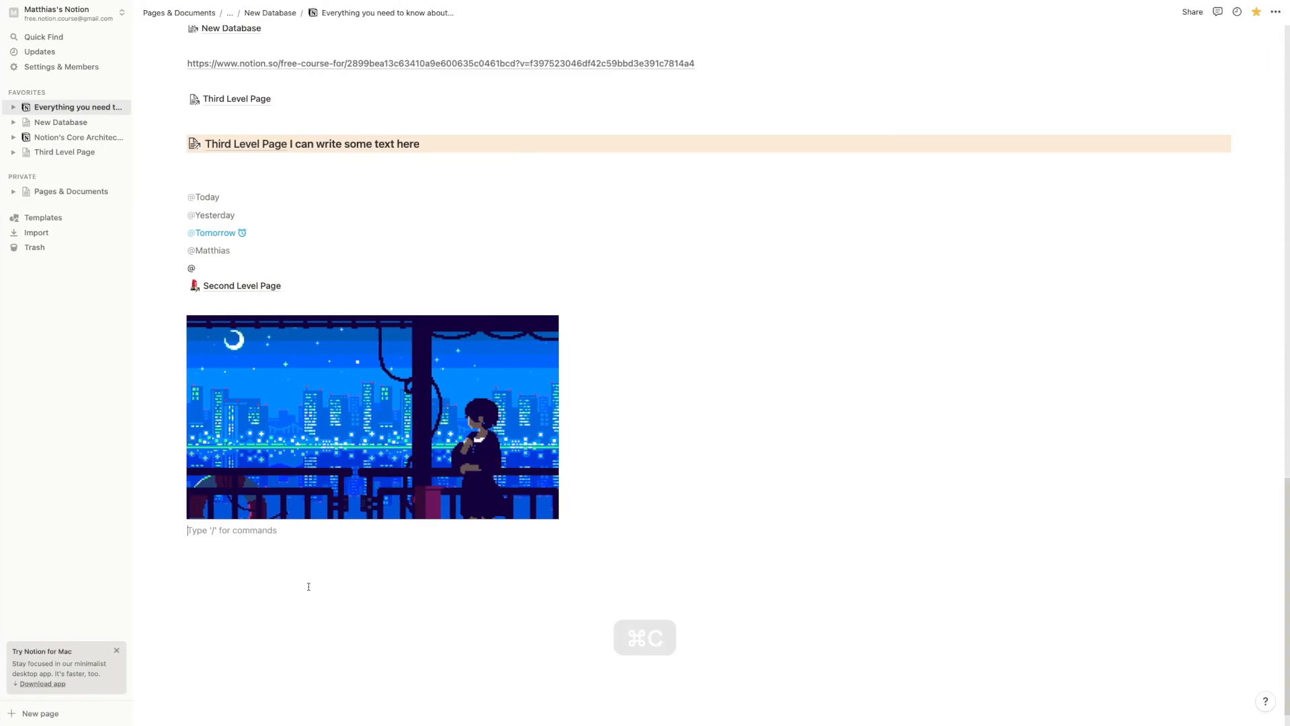
Paste the homepage address as a bookmark card below the GIF, with an empty block under it
{"action": "key", "text": "super+v"}
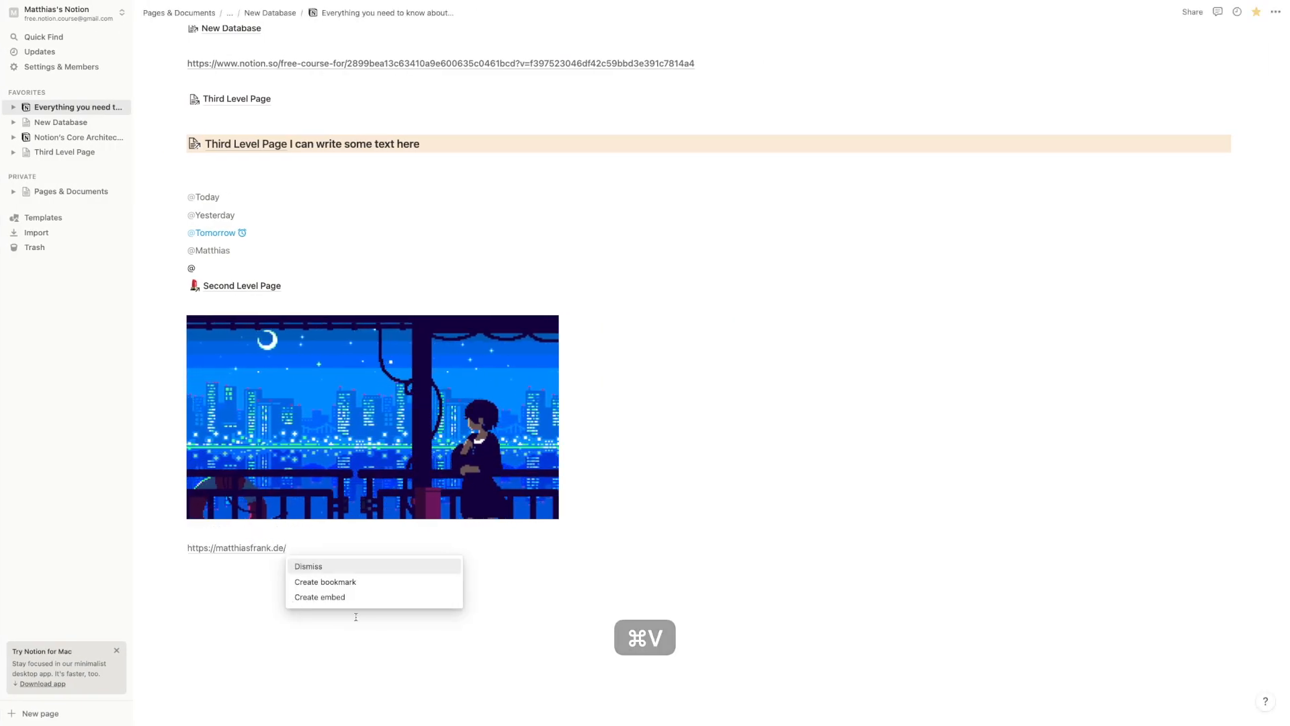
{"action": "left_click", "coordinate": [357, 581]}
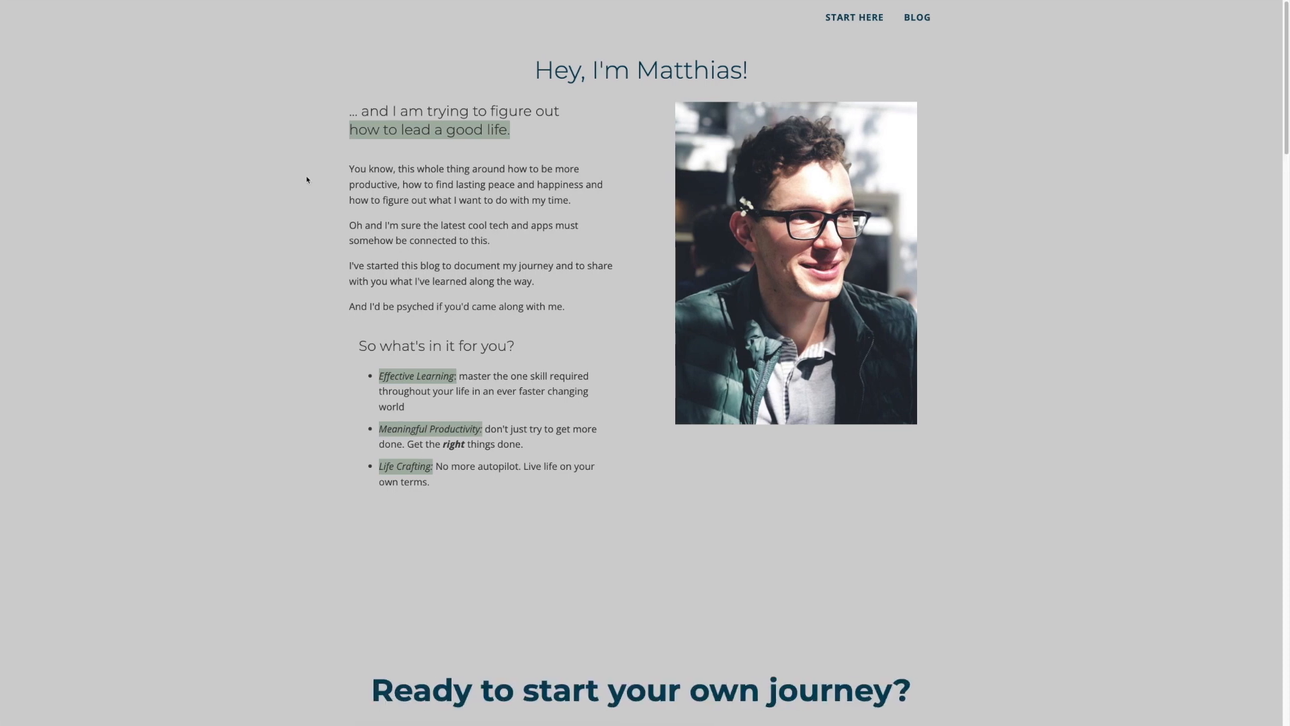
{"action": "mouse_move", "coordinate": [84, 3]}
{"action": "left_click", "coordinate": [34, 20]}
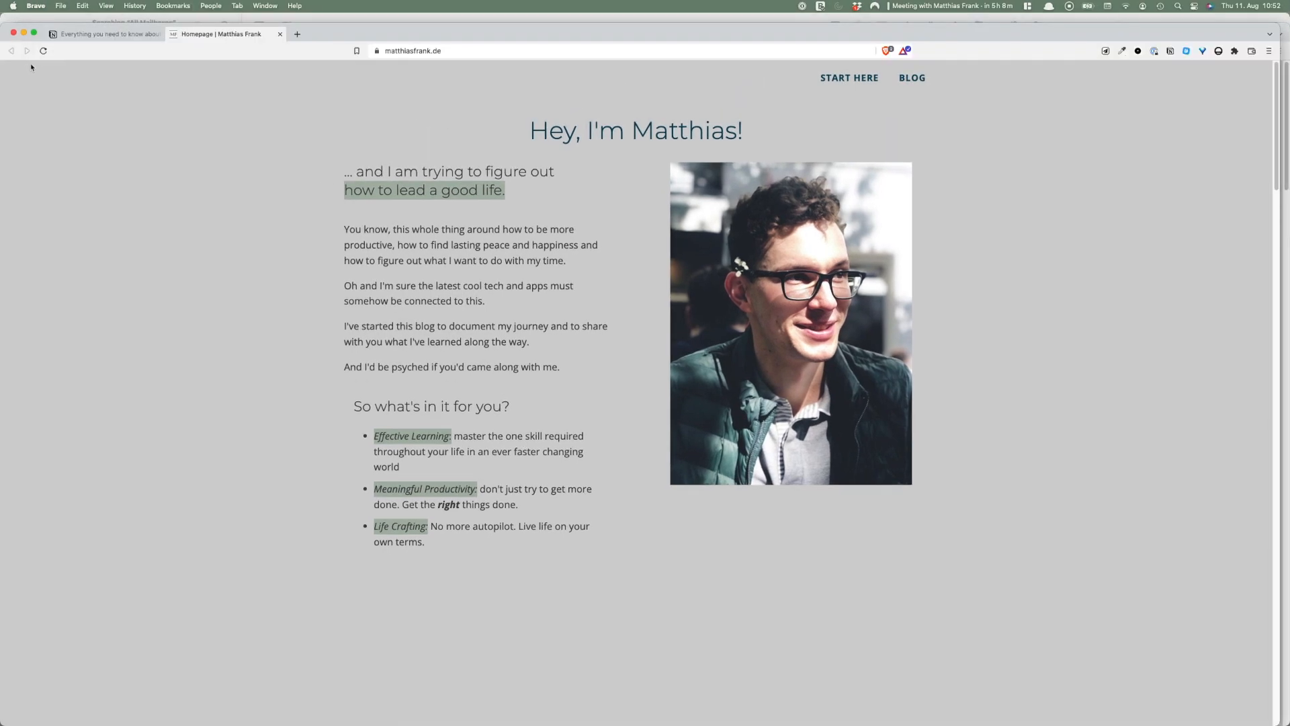
{"action": "left_click", "coordinate": [93, 35]}
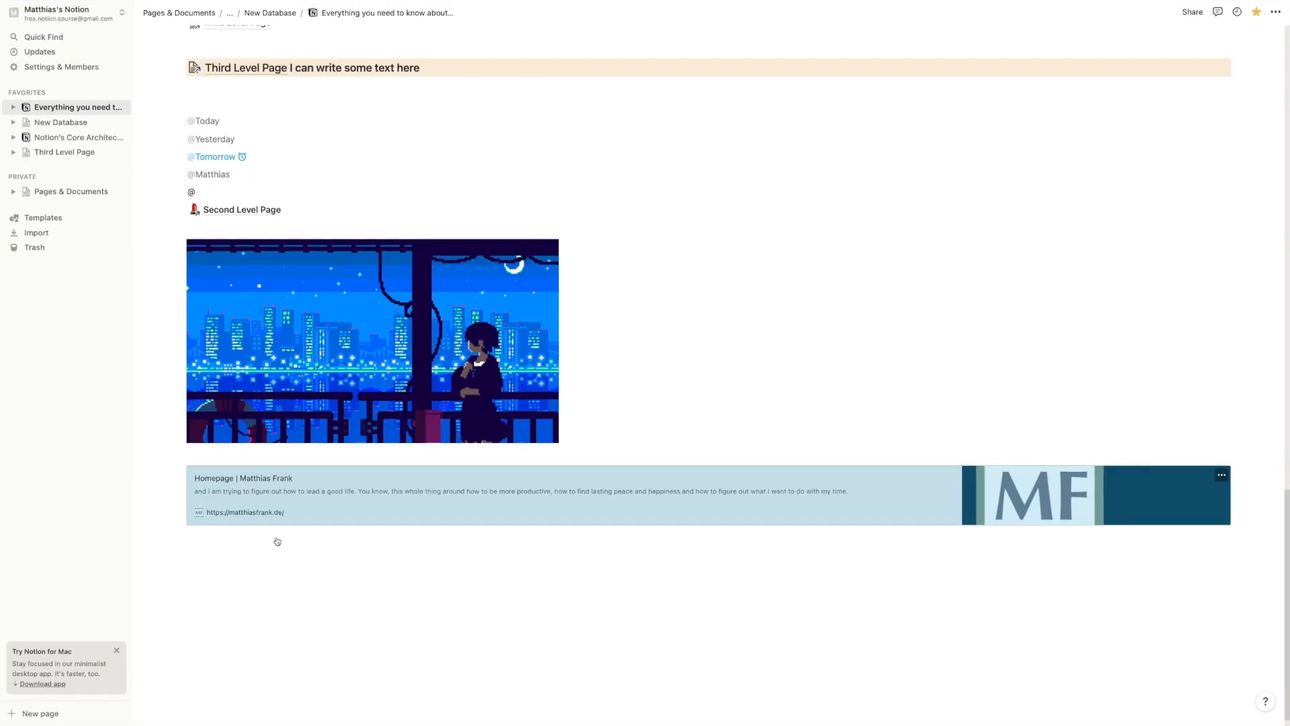
{"action": "scroll", "coordinate": [277, 540], "scroll_direction": "down", "scroll_amount": 1}
{"action": "left_click", "coordinate": [378, 536]}
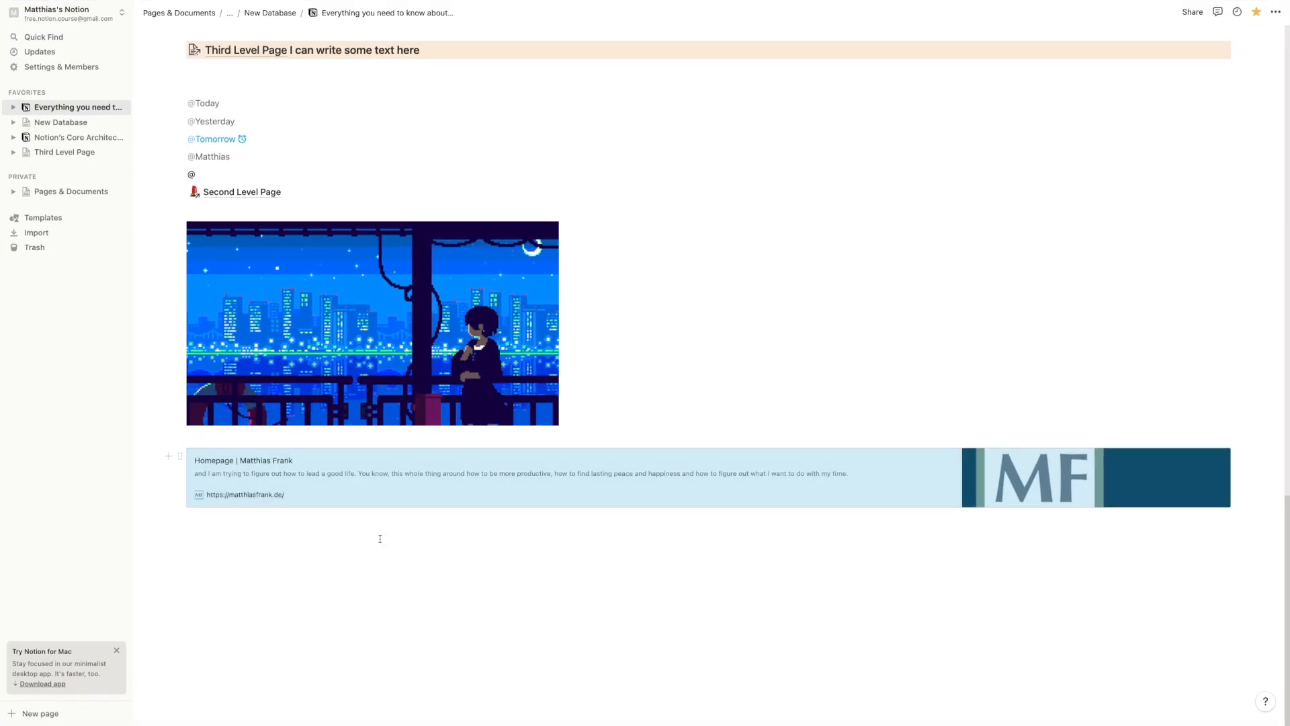
Embed the homepage as a website, make it wider and taller, and left-align it
{"action": "key", "text": "super+v"}
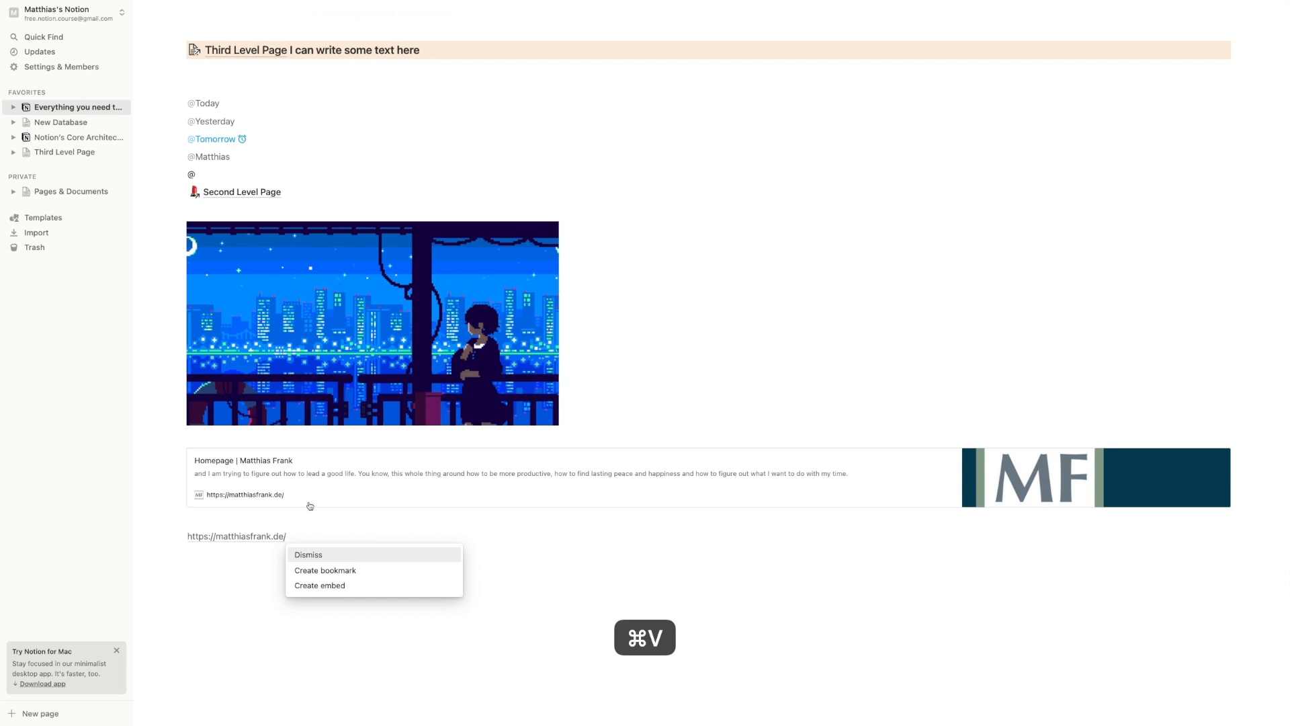
{"action": "left_click", "coordinate": [338, 595]}
{"action": "scroll", "coordinate": [354, 582], "scroll_direction": "down", "scroll_amount": 2}
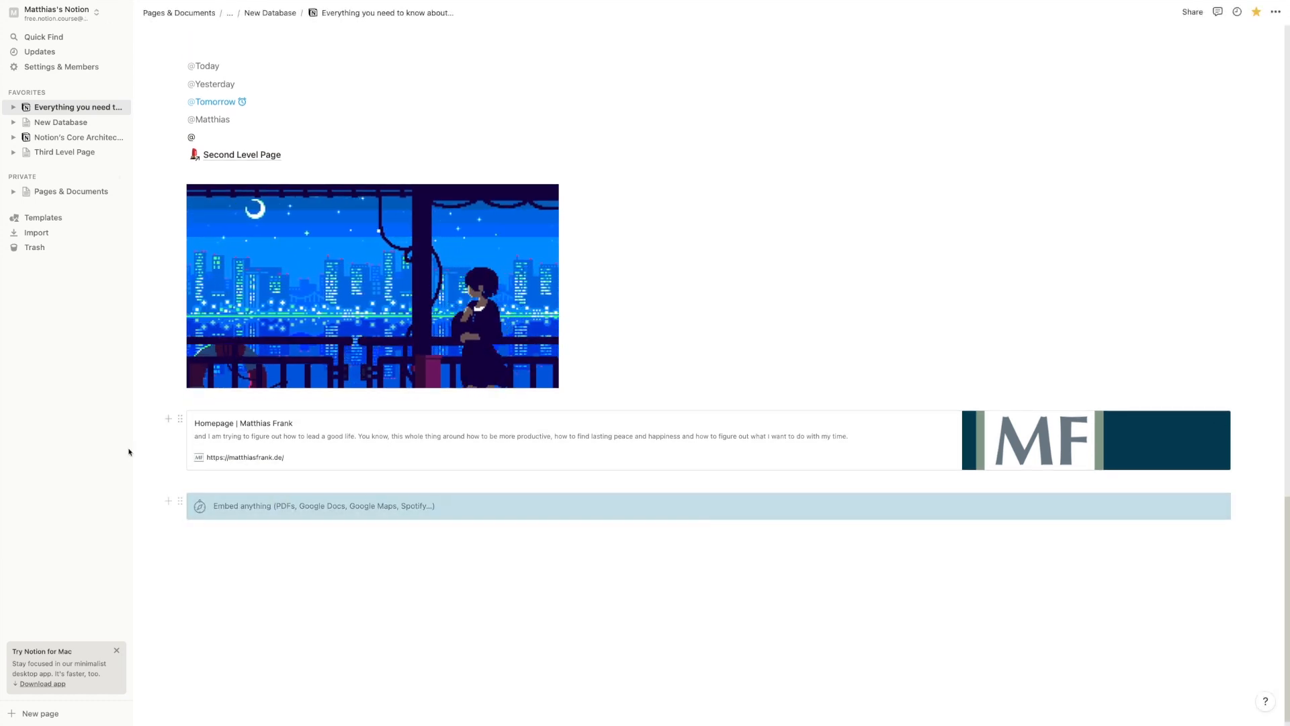
{"action": "scroll", "coordinate": [218, 444], "scroll_direction": "down", "scroll_amount": 1}
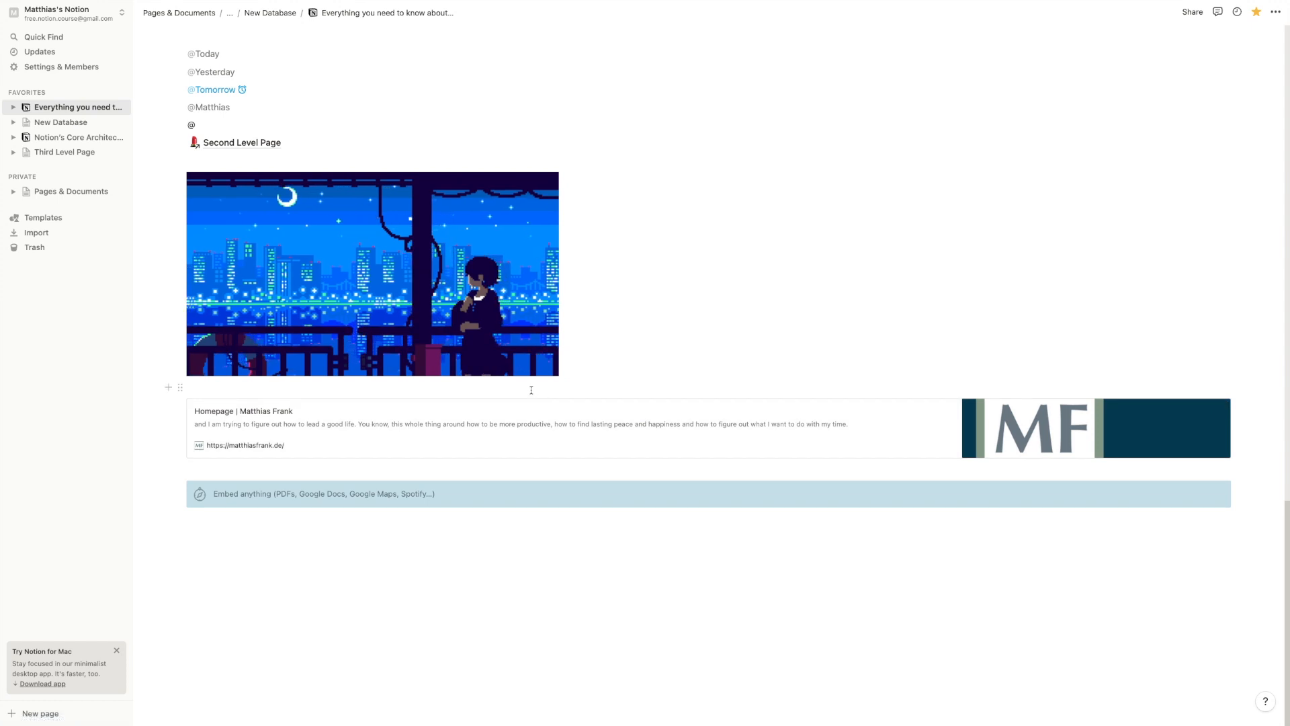
{"action": "scroll", "coordinate": [477, 527], "scroll_direction": "down", "scroll_amount": 4}
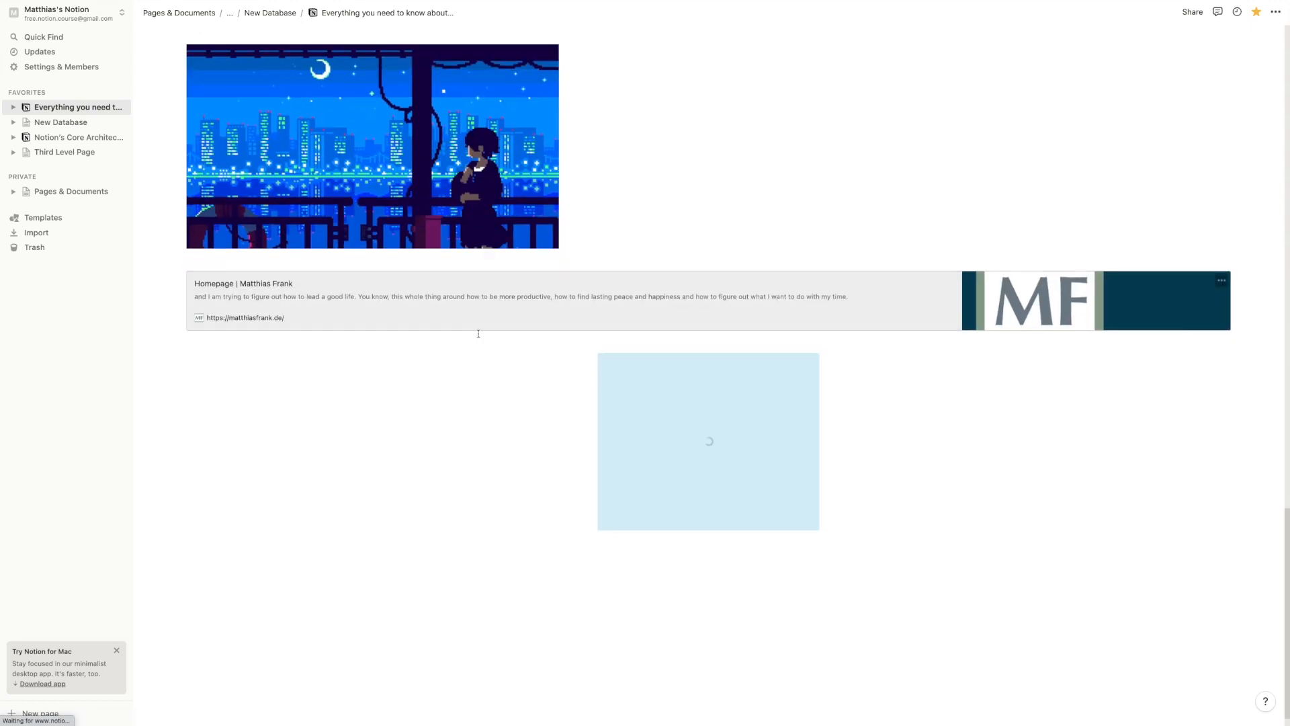
{"action": "left_click_drag", "start_coordinate": [821, 416], "coordinate": [988, 419]}
{"action": "left_click_drag", "start_coordinate": [710, 503], "coordinate": [728, 665]}
{"action": "scroll", "coordinate": [689, 500], "scroll_direction": "down", "scroll_amount": 5}
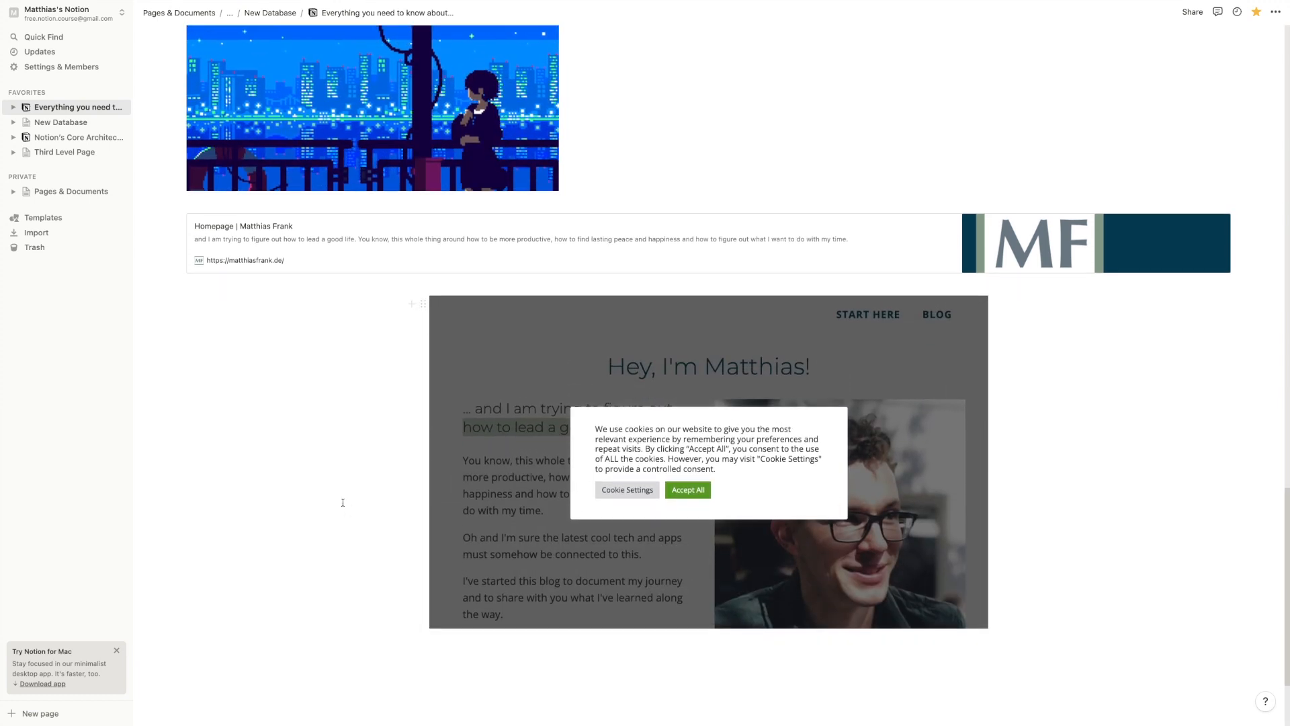
{"action": "left_click_drag", "start_coordinate": [714, 503], "coordinate": [729, 640]}
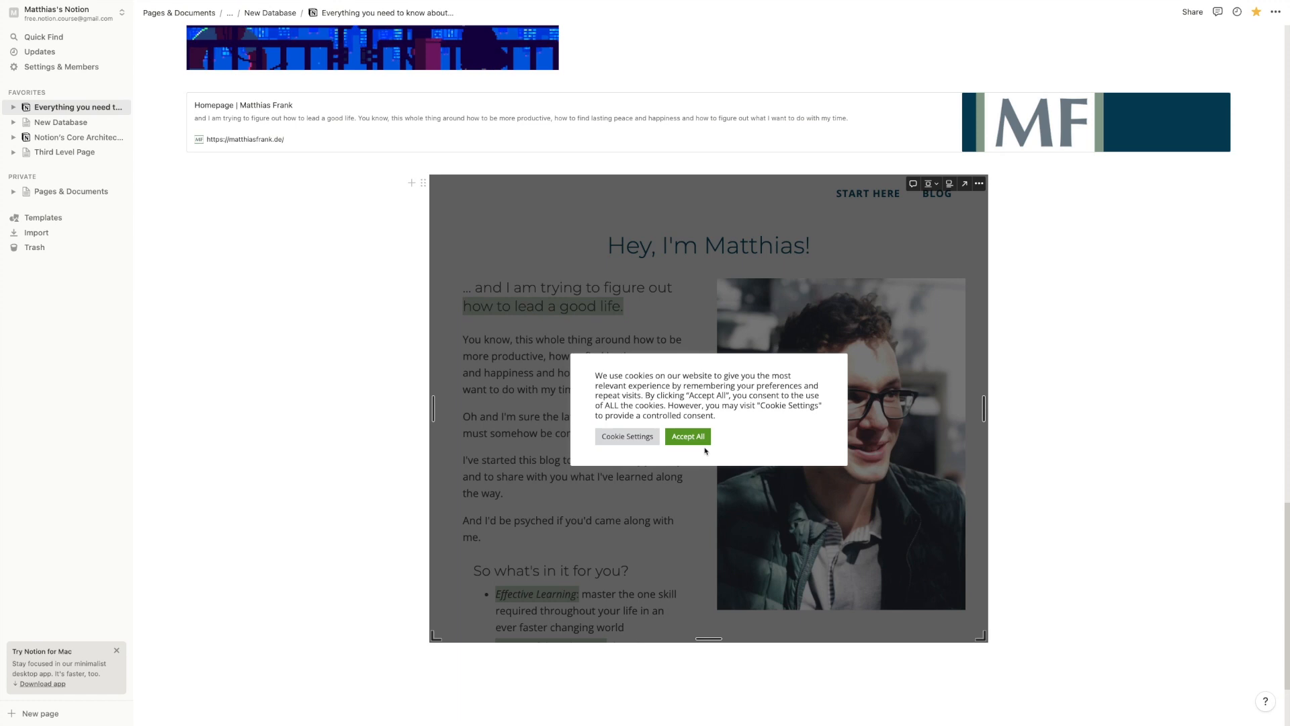
{"action": "left_click", "coordinate": [692, 436]}
{"action": "left_click", "coordinate": [931, 184]}
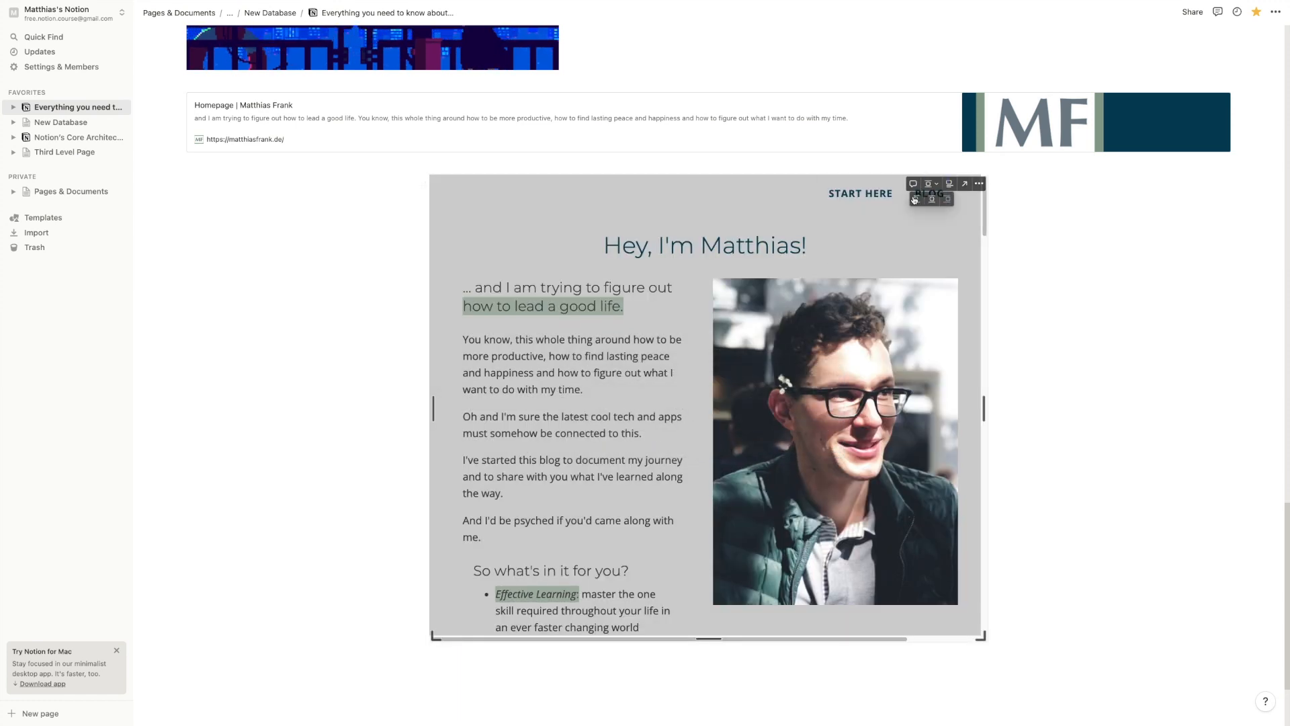
{"action": "left_click", "coordinate": [914, 199]}
Navigate the embed to BLOG and open the Complete Notion Tutorial post, accepting cookies
{"action": "left_click", "coordinate": [686, 197]}
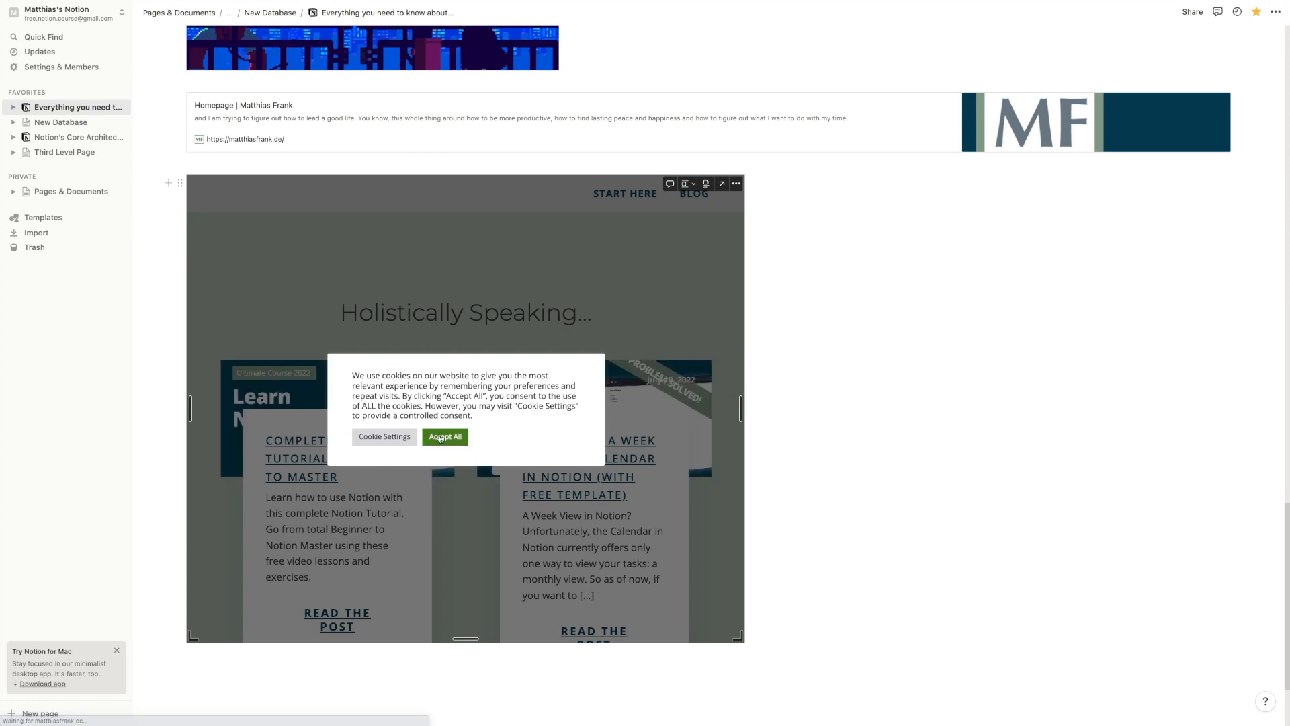
{"action": "left_click", "coordinate": [445, 437]}
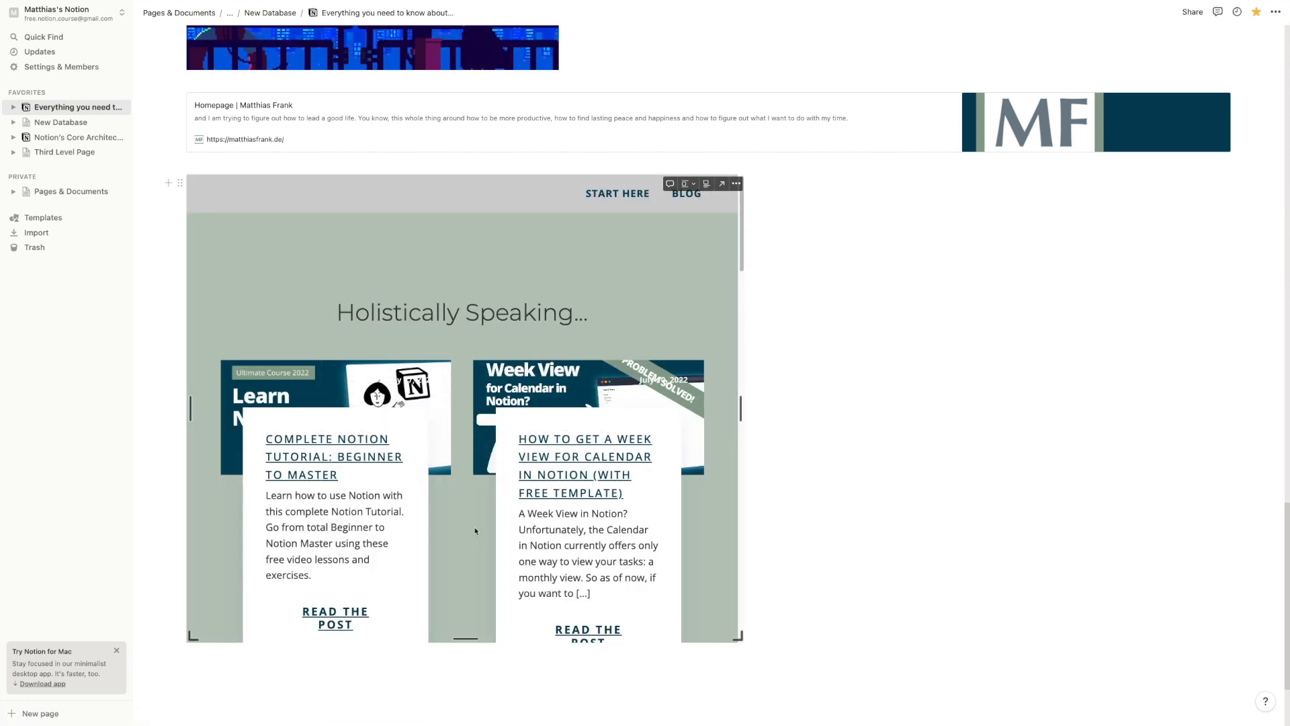
{"action": "left_click", "coordinate": [319, 461]}
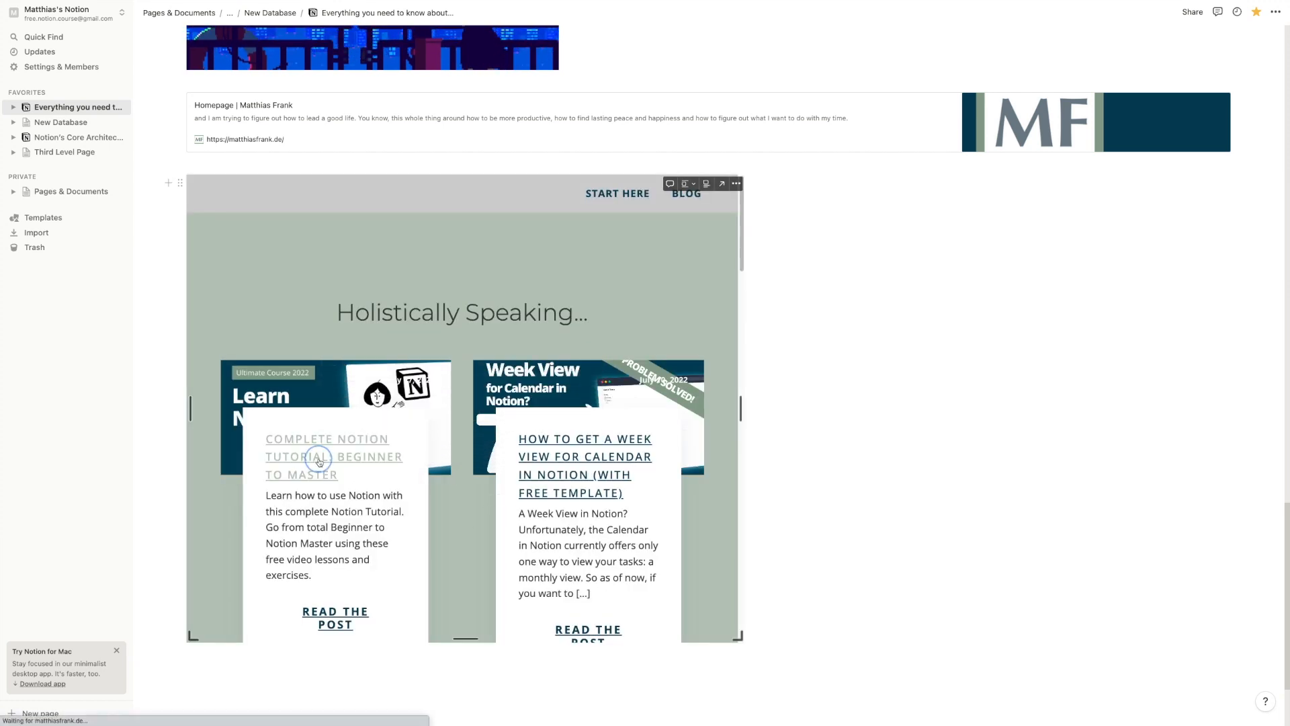
{"action": "scroll", "coordinate": [466, 413], "scroll_direction": "down", "scroll_amount": 1}
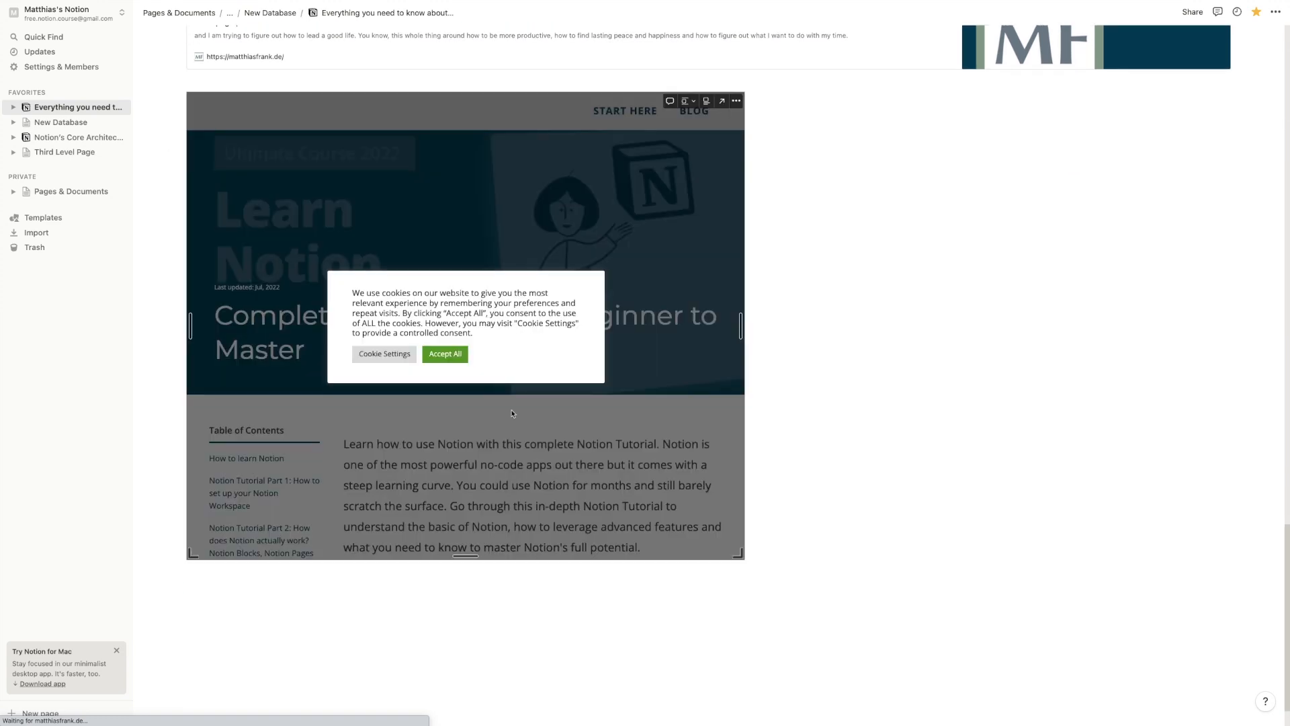
{"action": "left_click", "coordinate": [462, 364]}
{"action": "scroll", "coordinate": [691, 399], "scroll_direction": "down", "scroll_amount": 5}
{"action": "scroll", "coordinate": [691, 399], "scroll_direction": "up", "scroll_amount": 5}
{"action": "scroll", "coordinate": [647, 364], "scroll_direction": "down", "scroll_amount": 1}
{"action": "scroll", "coordinate": [648, 364], "scroll_direction": "up", "scroll_amount": 1}
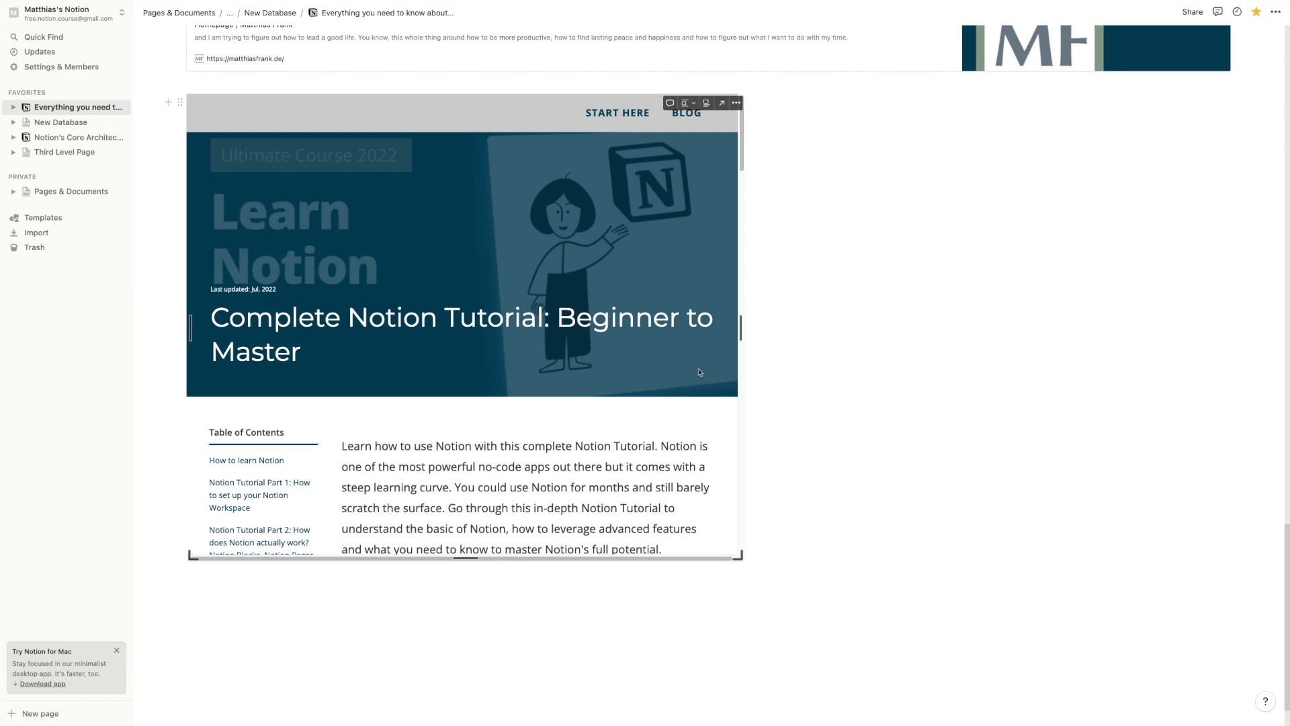
Add empty lines below the embed and search 'spotify' in a new Brave tab
{"action": "left_click", "coordinate": [348, 591]}
{"action": "key", "text": "Return"}
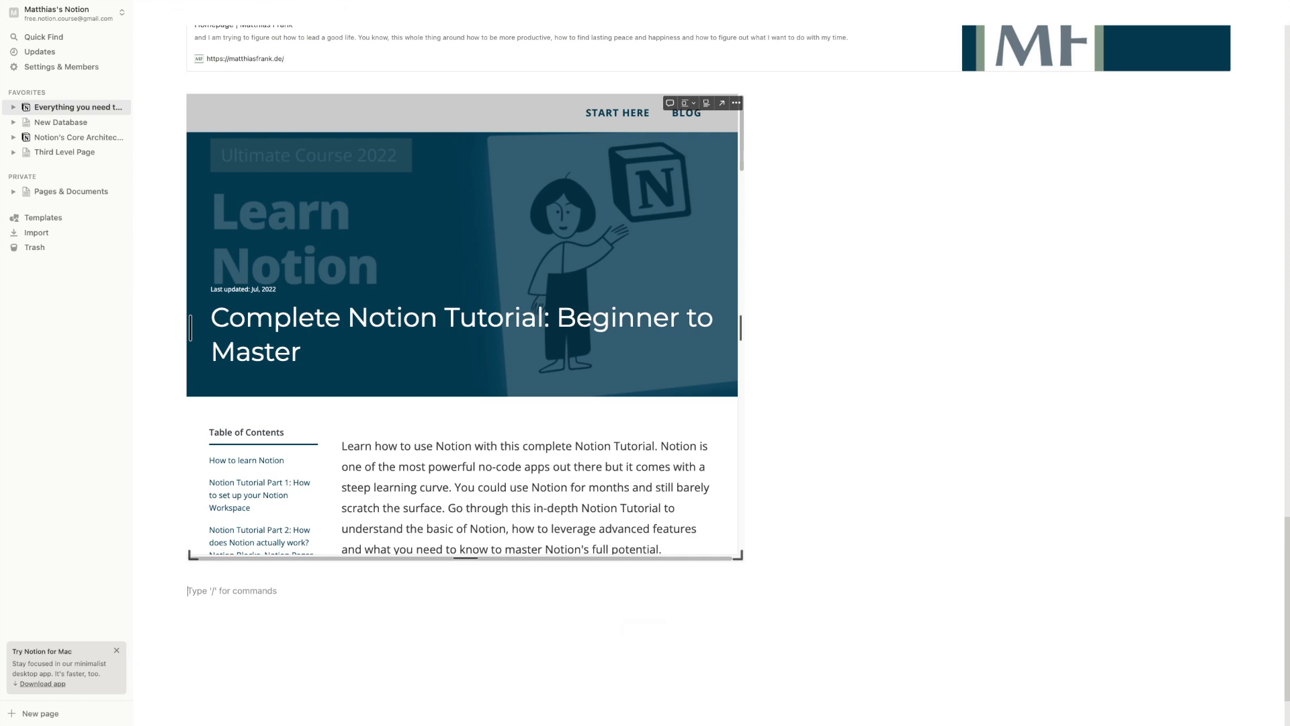
{"action": "scroll", "coordinate": [463, 323], "scroll_direction": "down", "scroll_amount": 7}
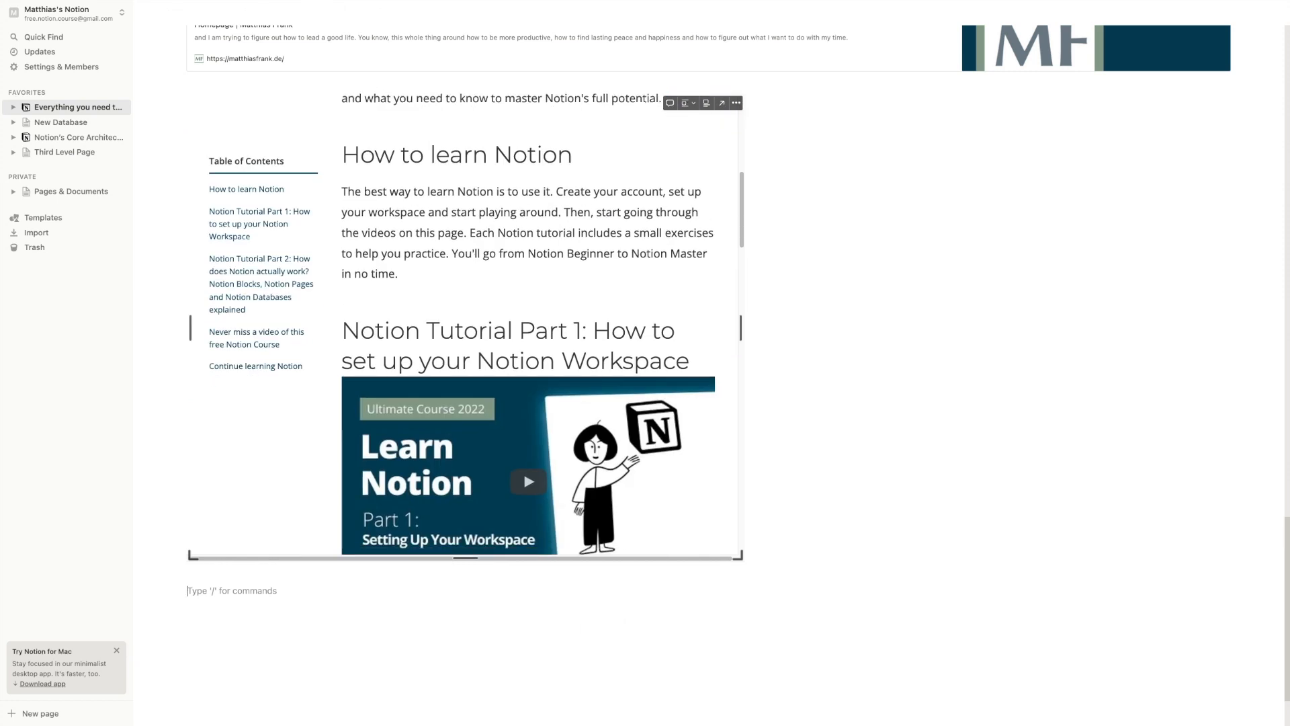
{"action": "key", "text": "Return"}
{"action": "key", "text": "Return"}
{"action": "key", "text": "Return"}
{"action": "key", "text": "Return"}
{"action": "scroll", "coordinate": [296, 539], "scroll_direction": "down", "scroll_amount": 3}
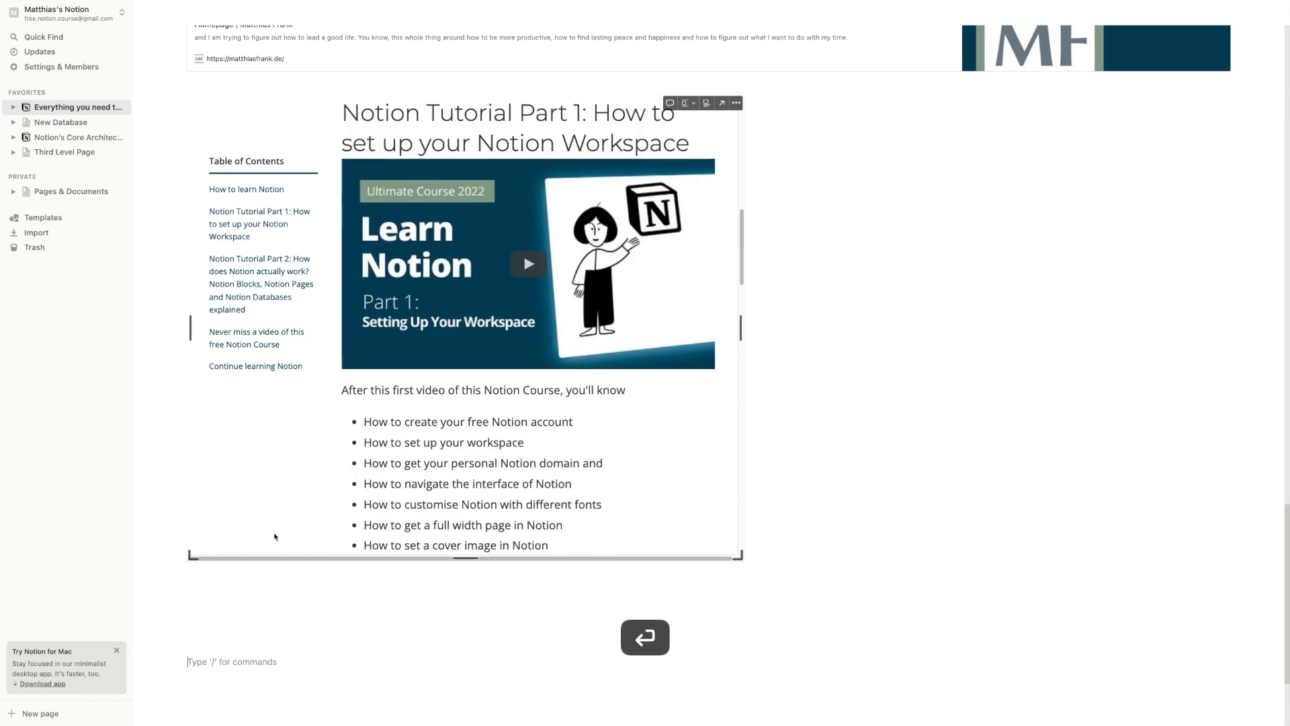
{"action": "scroll", "coordinate": [222, 655], "scroll_direction": "down", "scroll_amount": 3}
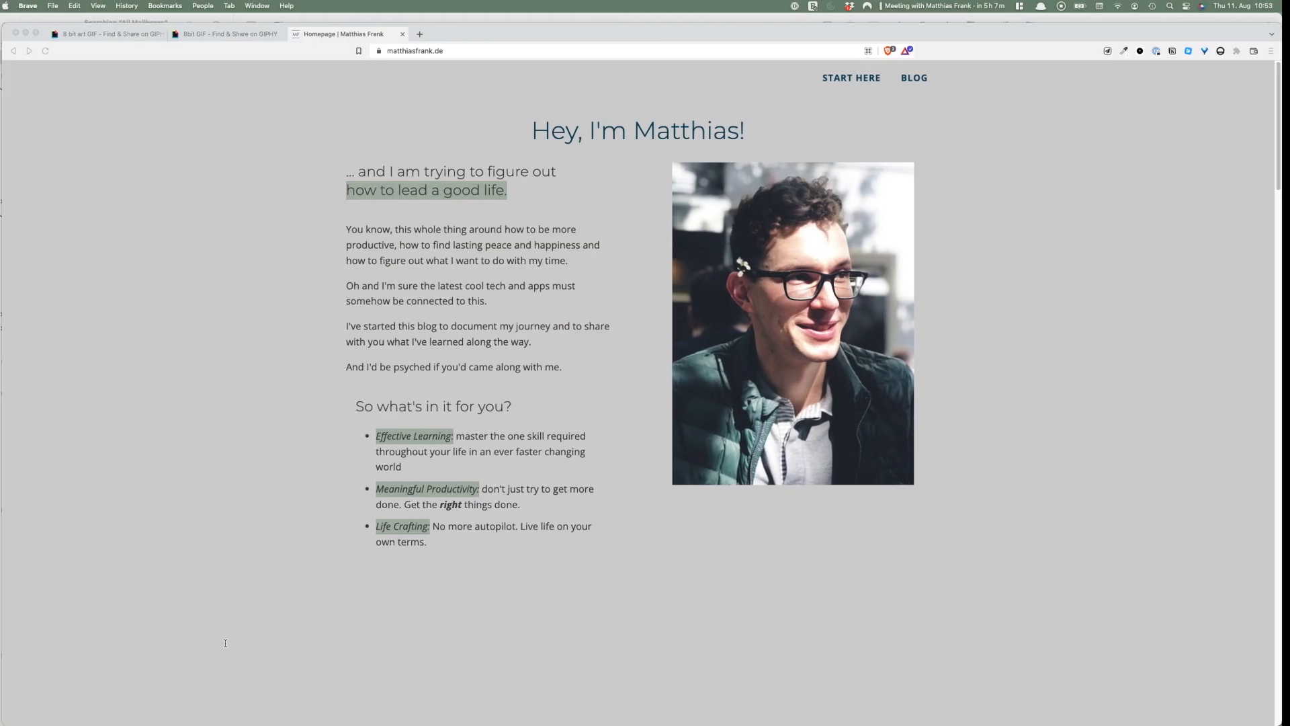
{"action": "key", "text": "super+t"}
{"action": "type", "text": "spotify"}
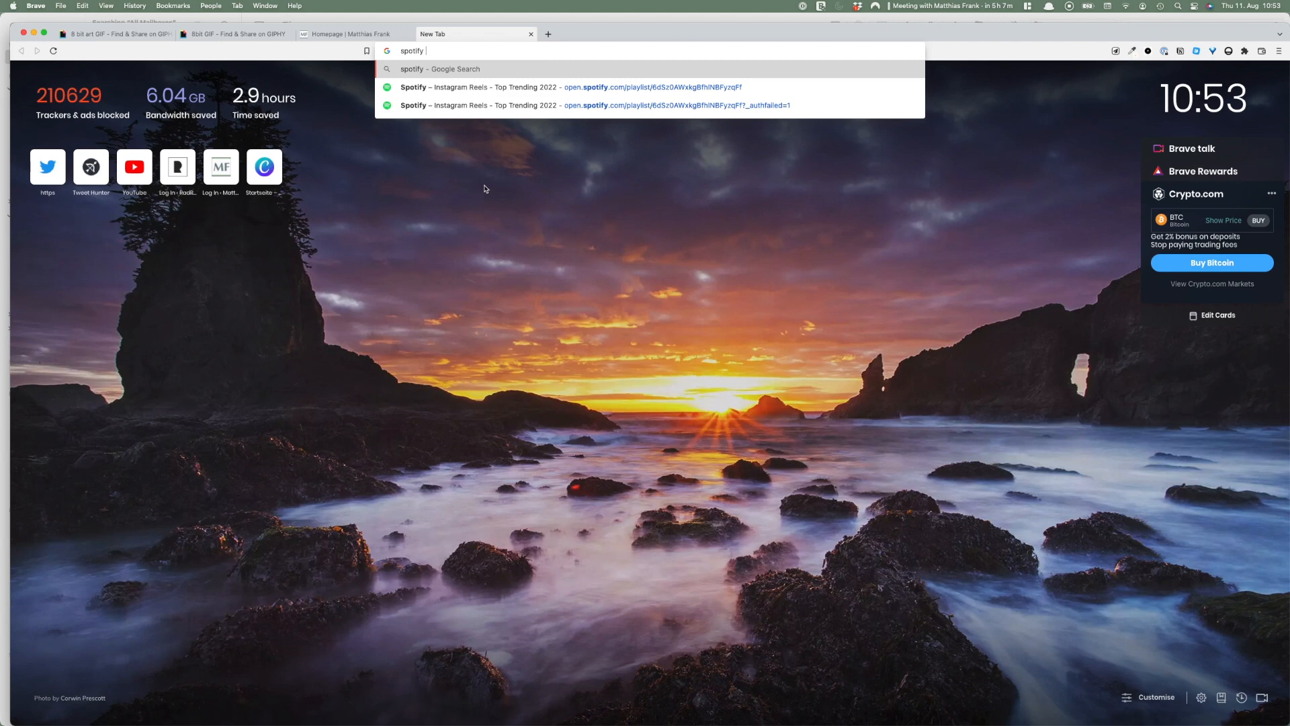
Open the 'Instagram Reels – Top Trending 2022' Spotify playlist suggestion and copy its address
{"action": "left_click", "coordinate": [497, 88]}
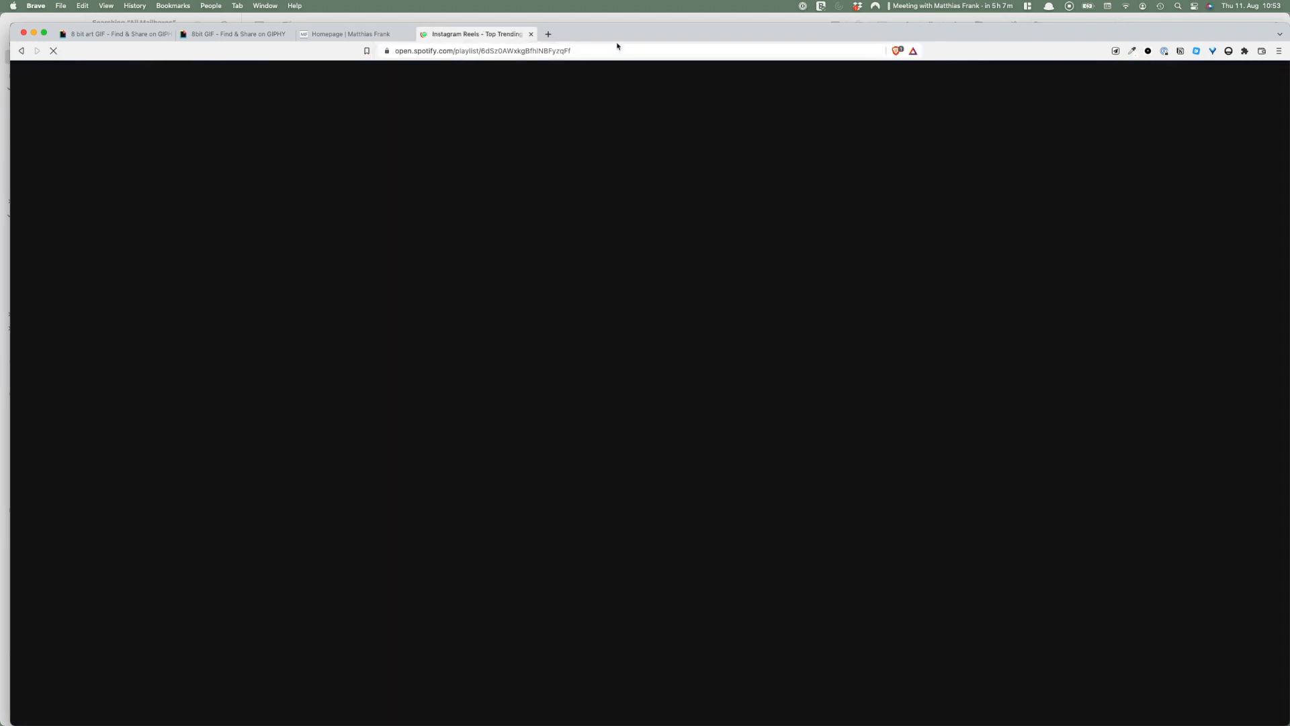
{"action": "left_click", "coordinate": [611, 48]}
{"action": "key", "text": "super+c"}
{"action": "key", "text": "ctrl+Right"}
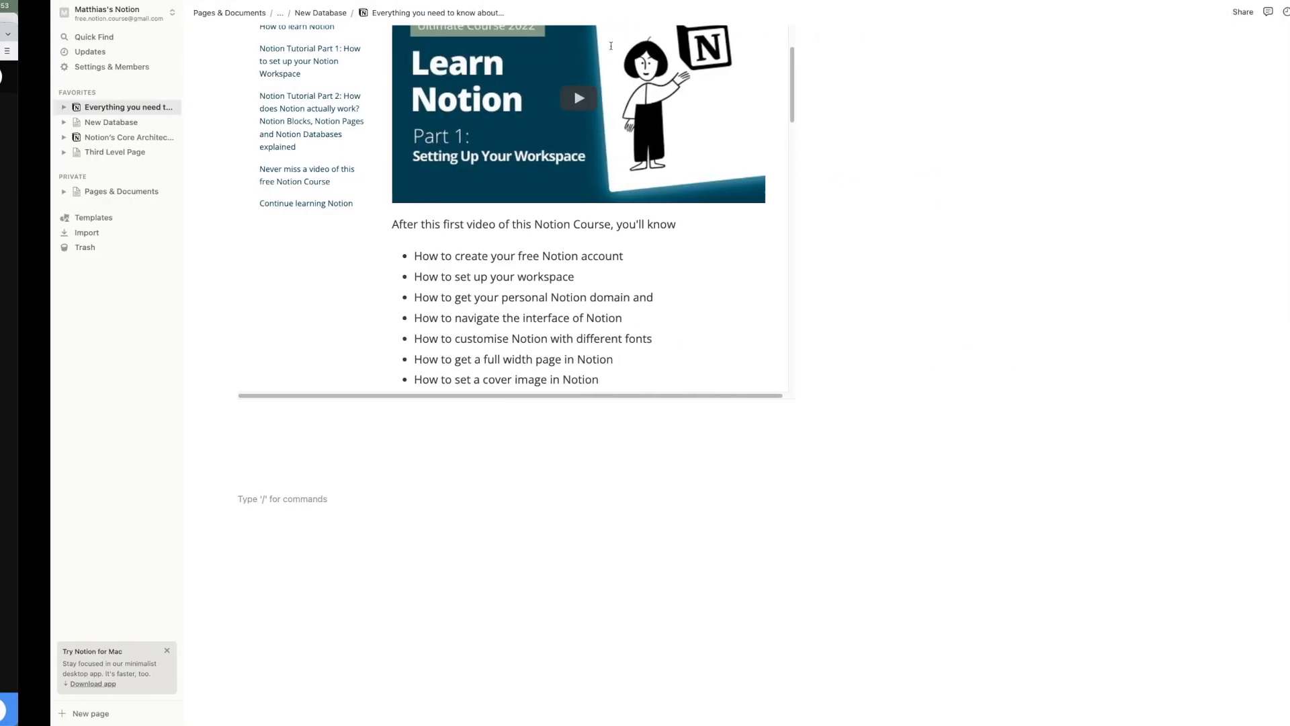
Paste the Spotify playlist link below the website embed as an embed block
{"action": "key", "text": "super+v"}
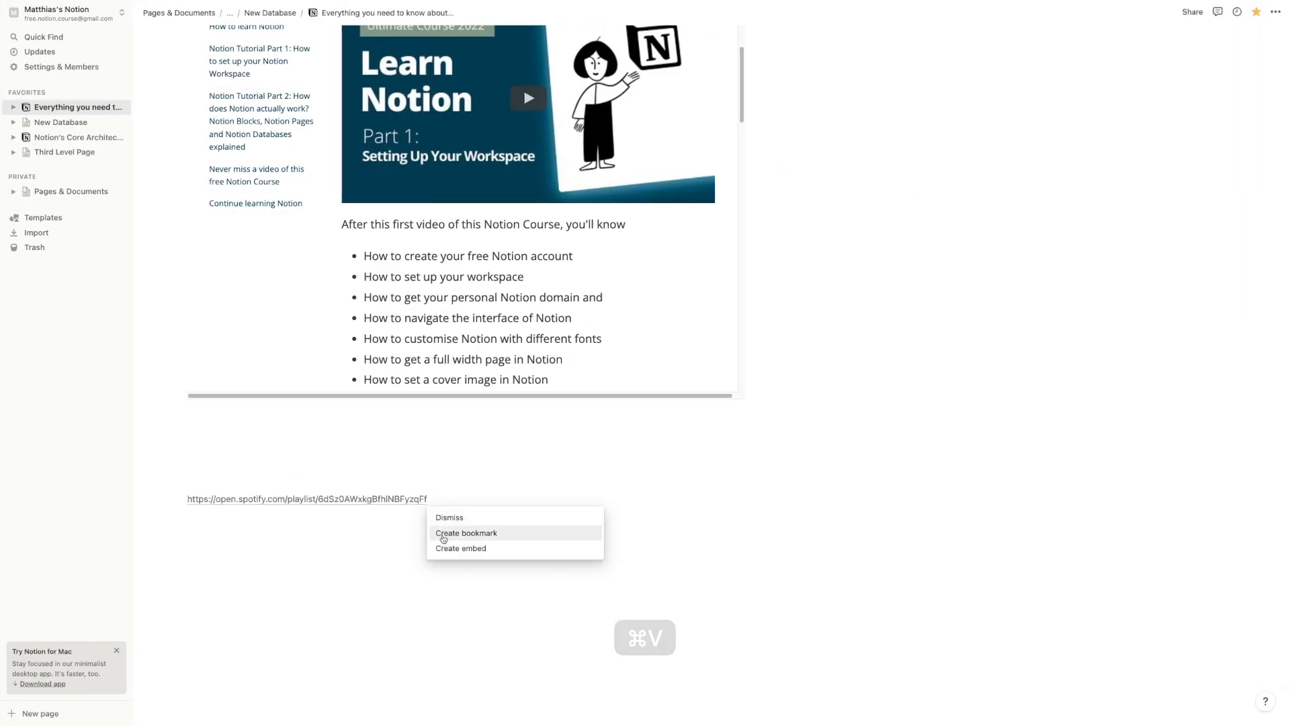
{"action": "left_click", "coordinate": [446, 547]}
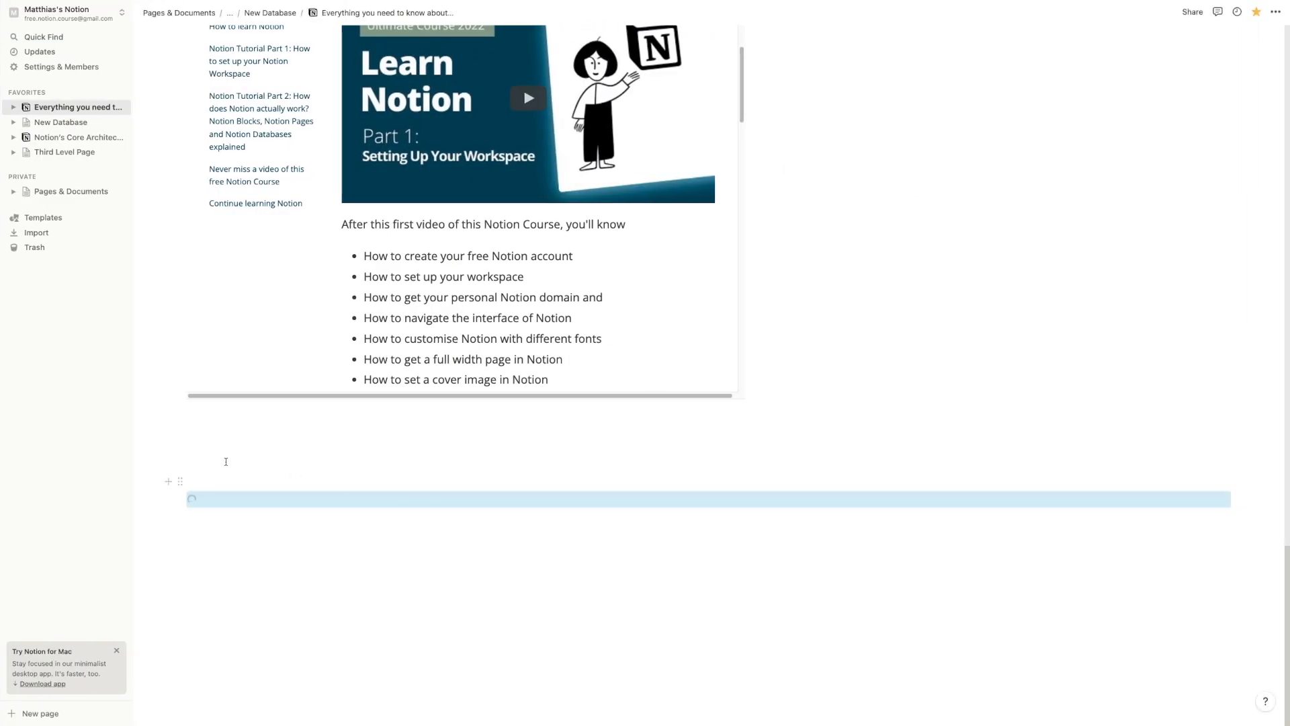
{"action": "scroll", "coordinate": [369, 532], "scroll_direction": "down", "scroll_amount": 3}
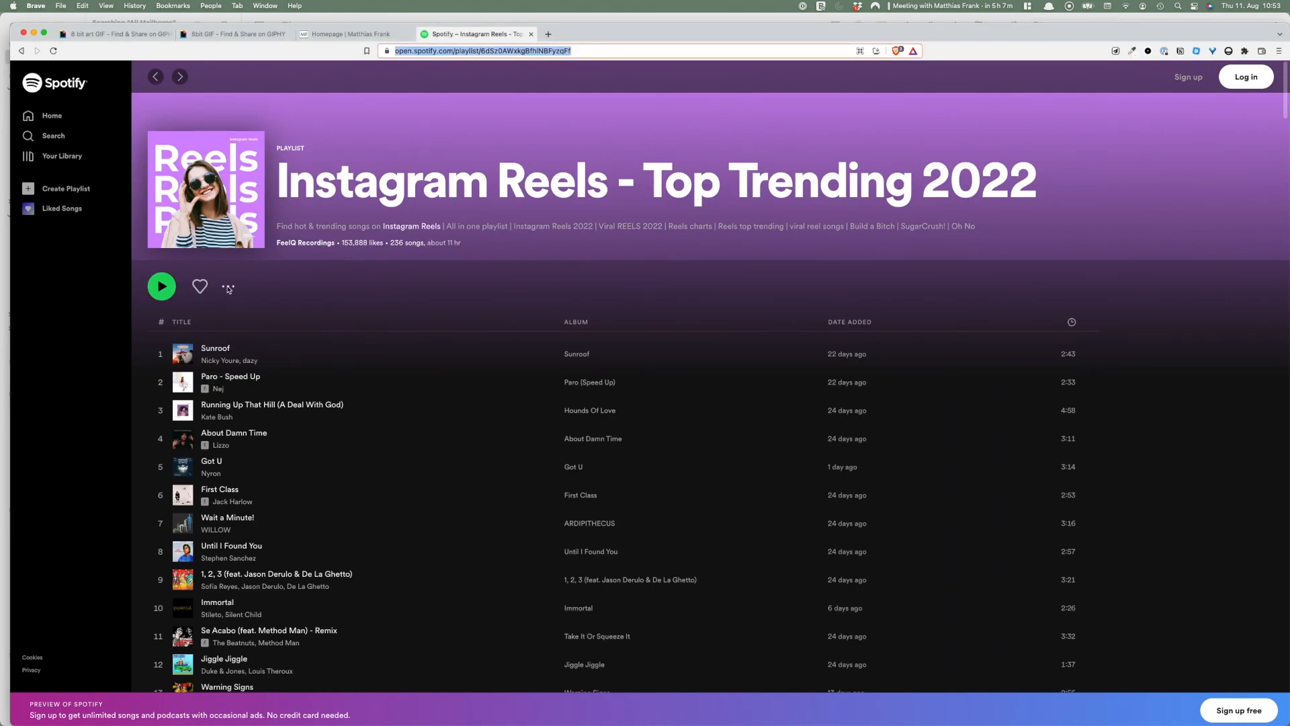
Open the playlist's Share > Embed playlist settings in Spotify, then close them
{"action": "left_click", "coordinate": [228, 288]}
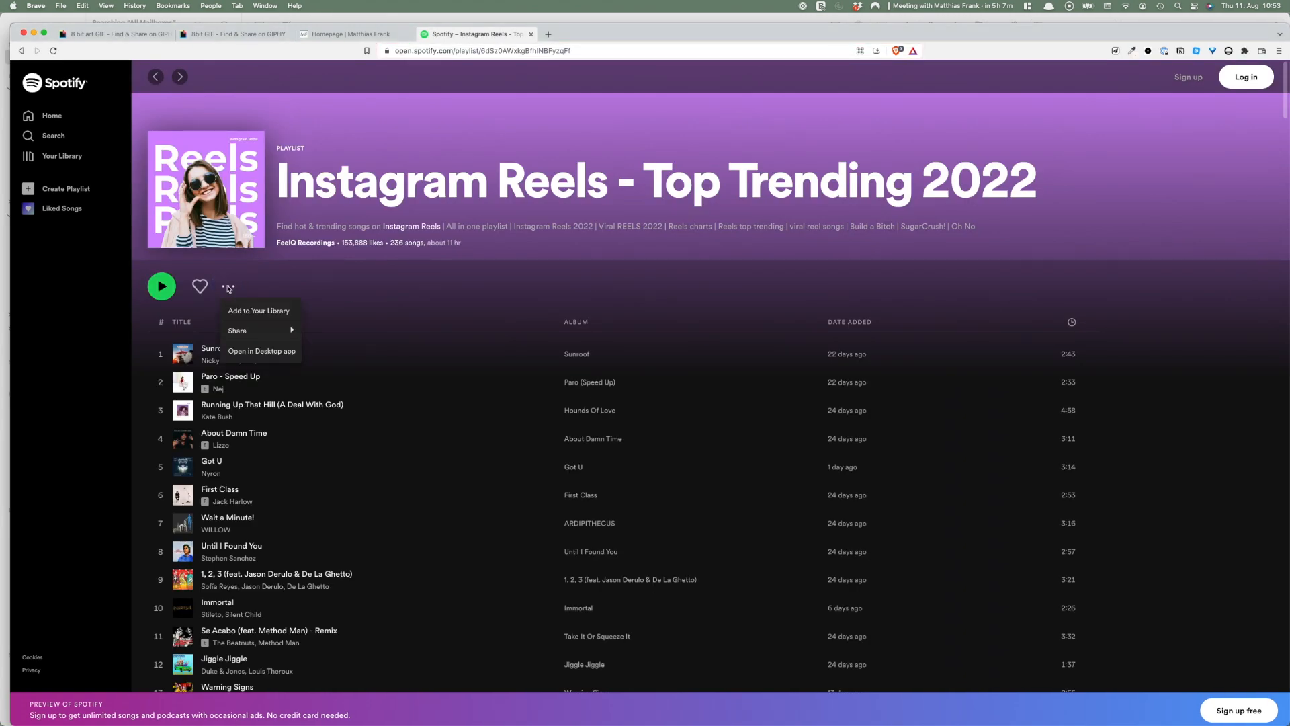
{"action": "mouse_move", "coordinate": [270, 327]}
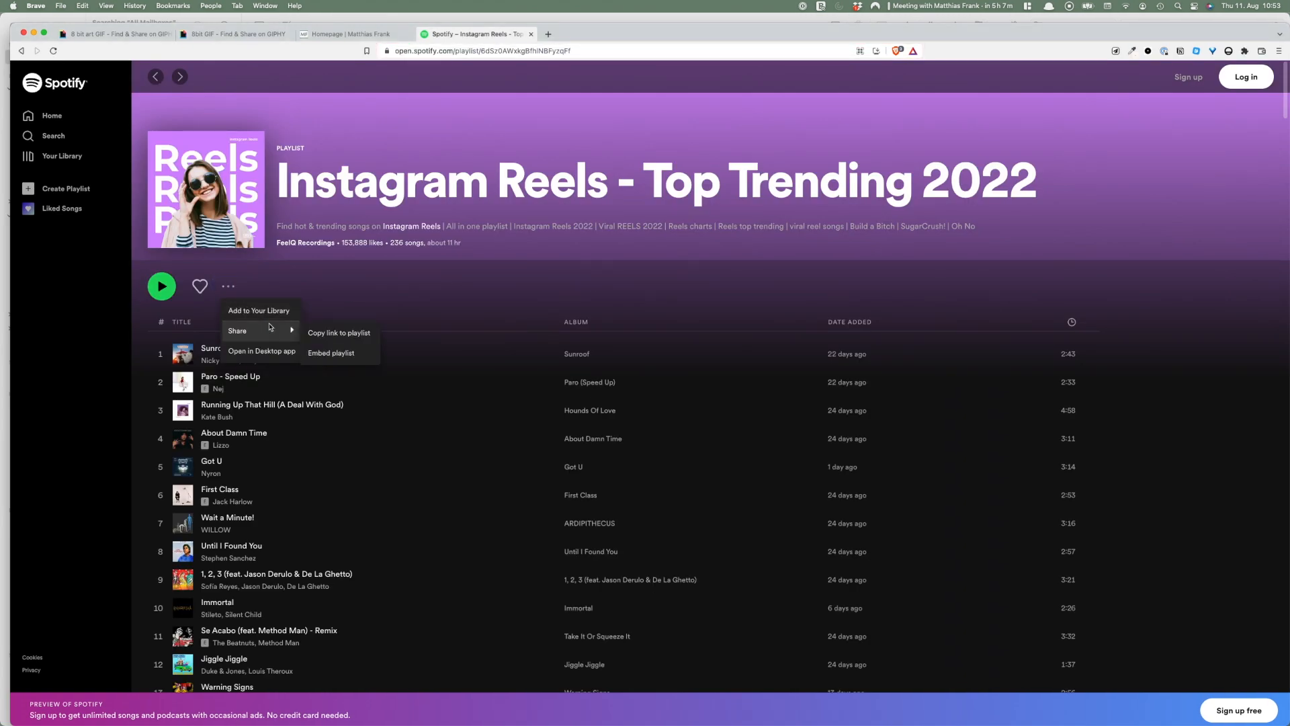
{"action": "left_click", "coordinate": [342, 351]}
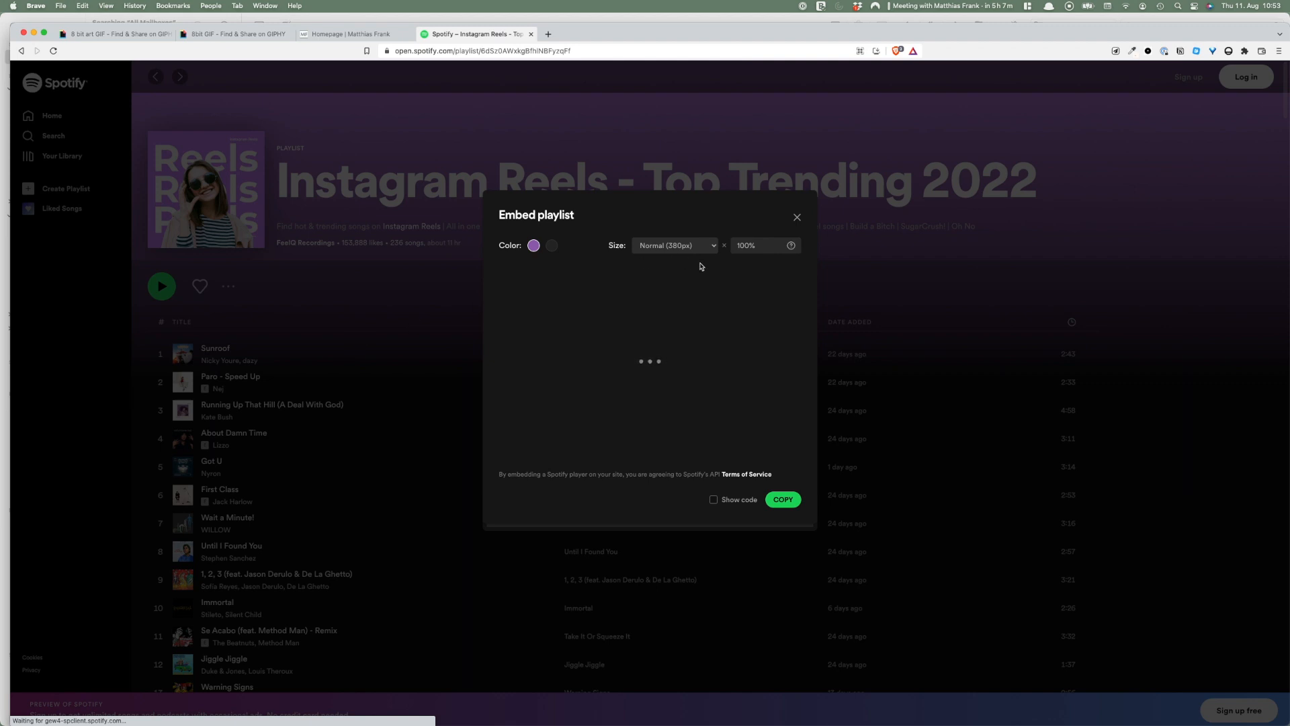
{"action": "left_click", "coordinate": [796, 219]}
Copy the Instagram Reels - Top Trending 2022 playlist link to the clipboard
{"action": "left_click", "coordinate": [228, 286]}
{"action": "mouse_move", "coordinate": [269, 329]}
{"action": "left_click", "coordinate": [315, 334]}
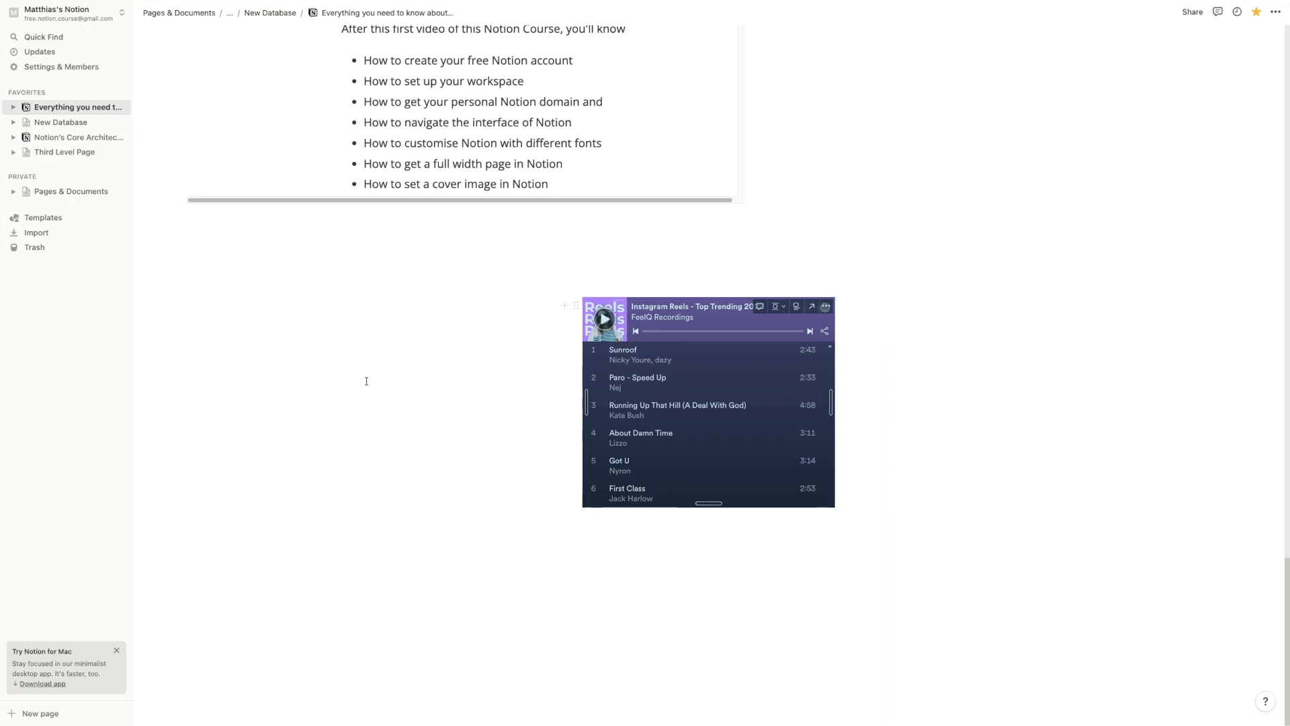
{"action": "scroll", "coordinate": [596, 395], "scroll_direction": "up", "scroll_amount": 6}
{"action": "scroll", "coordinate": [597, 395], "scroll_direction": "down", "scroll_amount": 10}
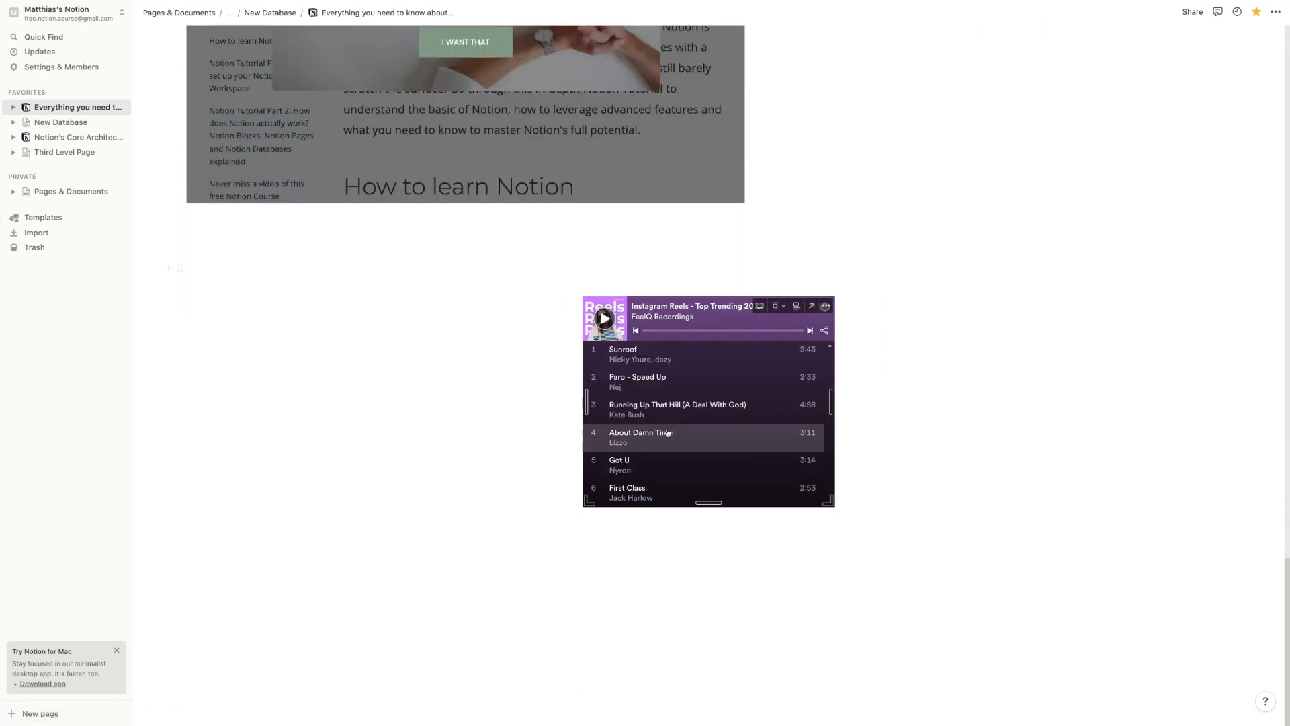
Left-align the Spotify playlist embed and start an empty line beneath it
{"action": "scroll", "coordinate": [729, 366], "scroll_direction": "down", "scroll_amount": 3}
{"action": "scroll", "coordinate": [726, 372], "scroll_direction": "up", "scroll_amount": 3}
{"action": "scroll", "coordinate": [726, 372], "scroll_direction": "up", "scroll_amount": 5}
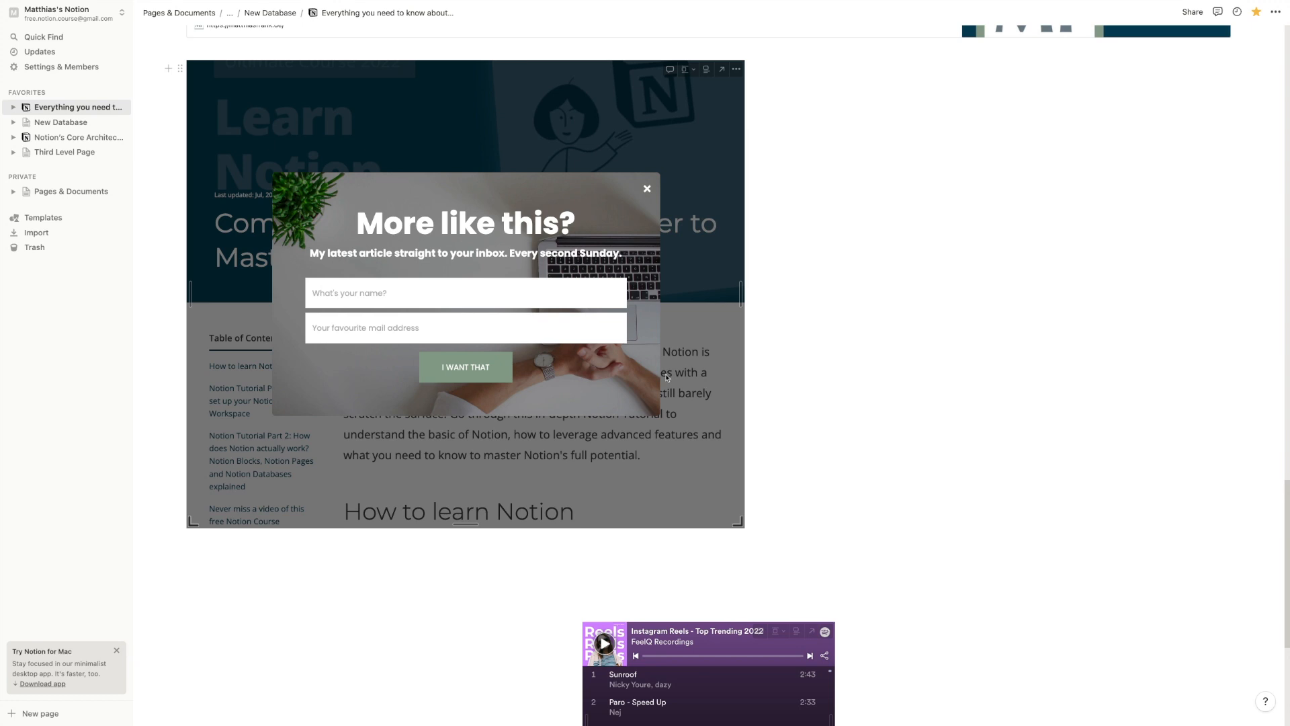
{"action": "scroll", "coordinate": [746, 346], "scroll_direction": "down", "scroll_amount": 5}
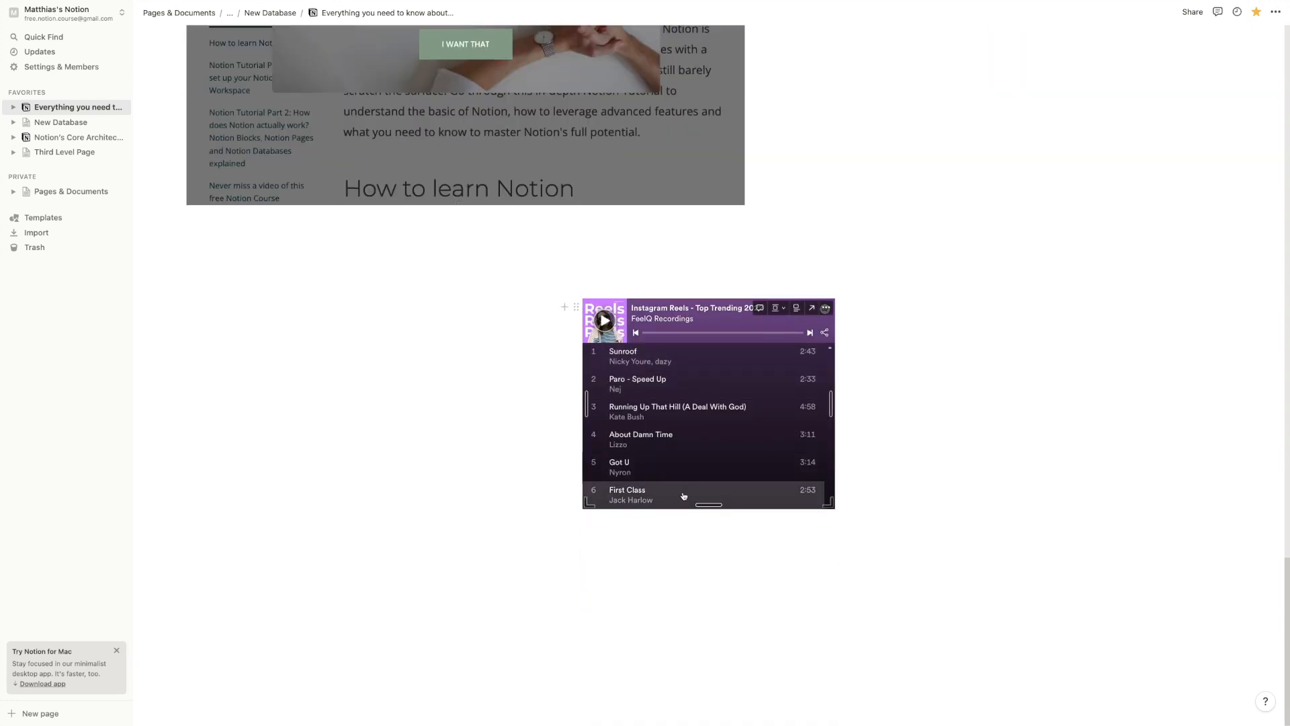
{"action": "left_click", "coordinate": [765, 322]}
{"action": "scroll", "coordinate": [812, 343], "scroll_direction": "down", "scroll_amount": 10}
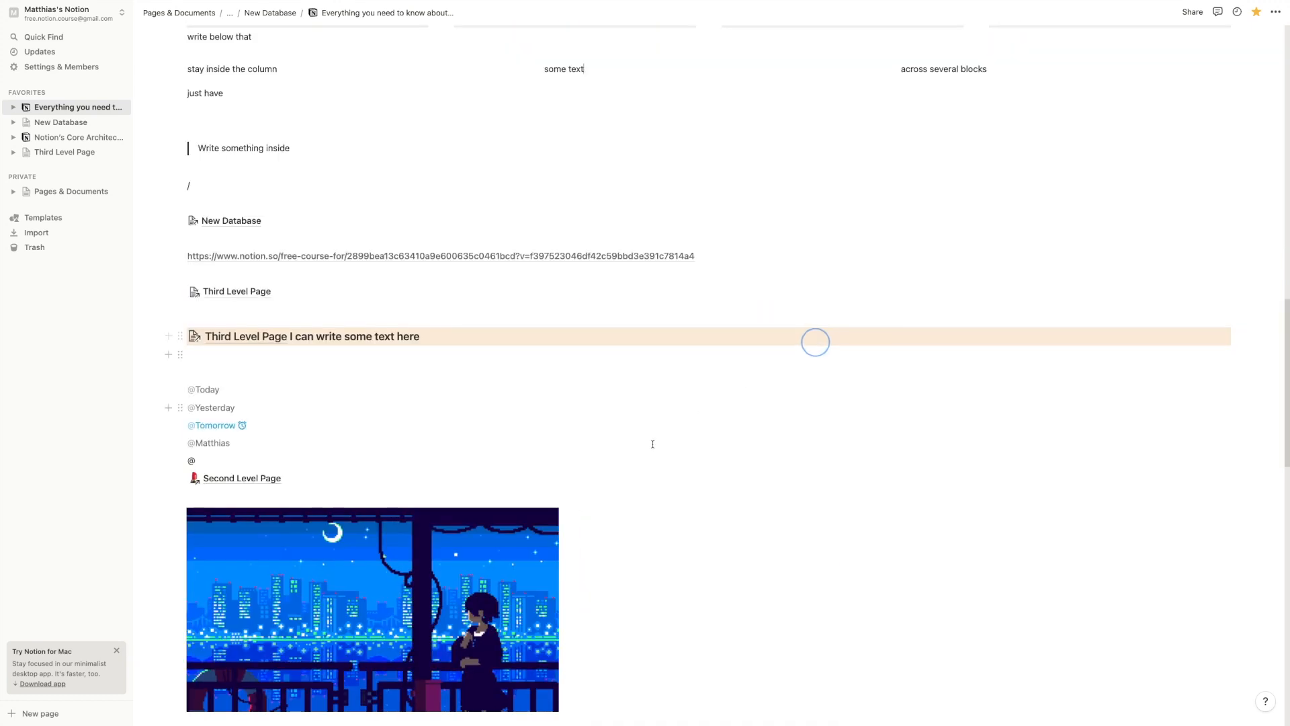
{"action": "scroll", "coordinate": [455, 513], "scroll_direction": "up", "scroll_amount": 12}
{"action": "scroll", "coordinate": [455, 513], "scroll_direction": "down", "scroll_amount": 4}
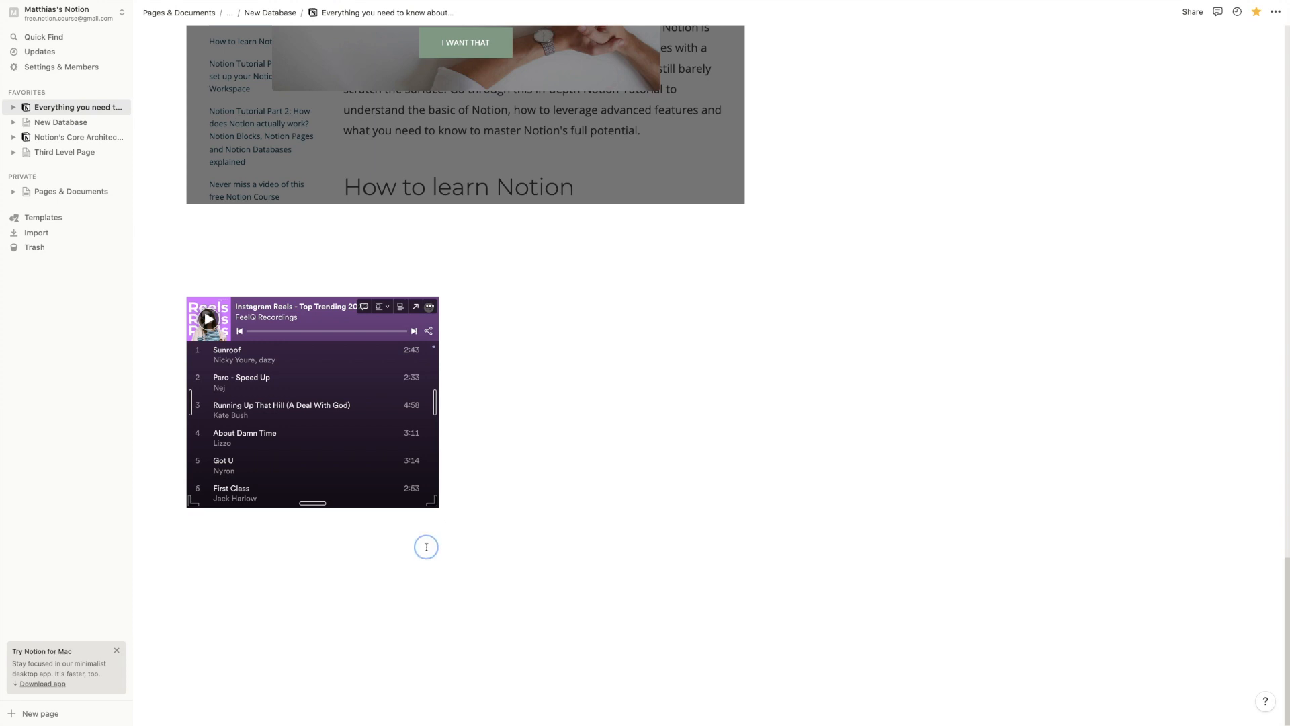
{"action": "key", "text": "Return"}
{"action": "key", "text": "Return"}
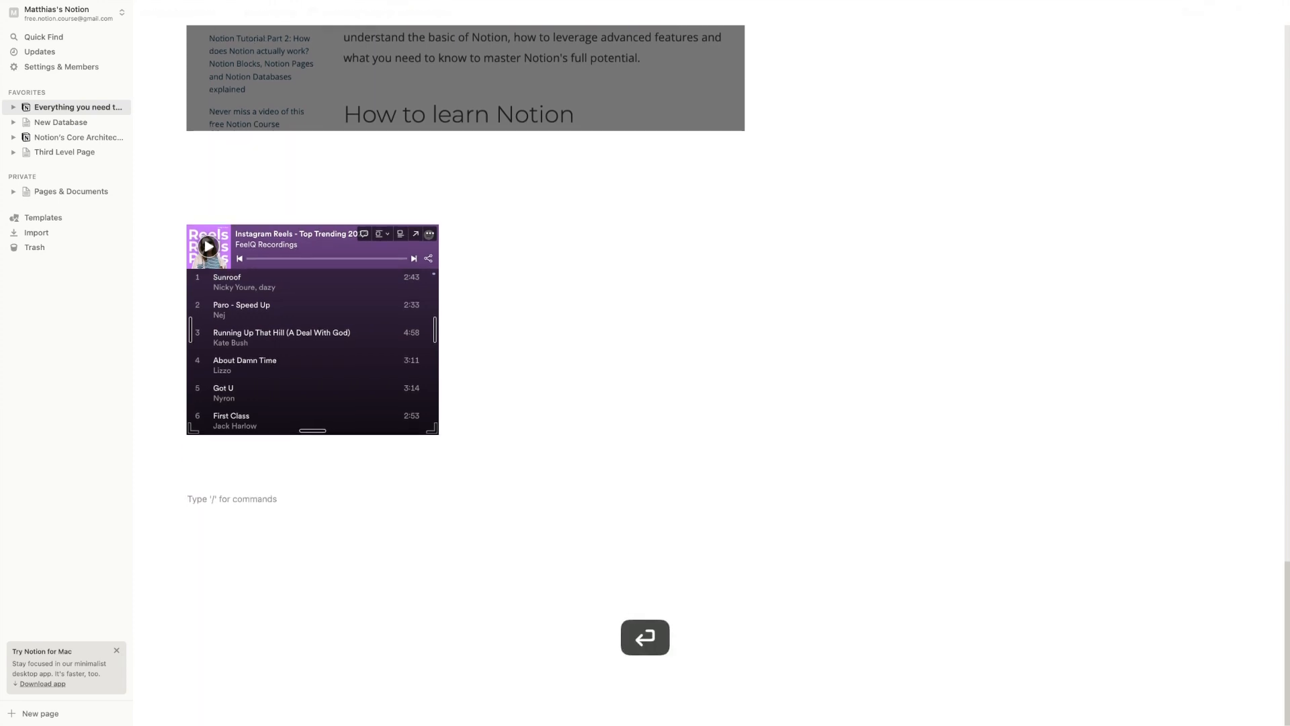
Dismiss the slash Embeds menu, leaving a lone '/' line above a fresh empty block
{"action": "type", "text": "/"}
{"action": "scroll", "coordinate": [289, 416], "scroll_direction": "down", "scroll_amount": 9}
{"action": "scroll", "coordinate": [299, 421], "scroll_direction": "down", "scroll_amount": 5}
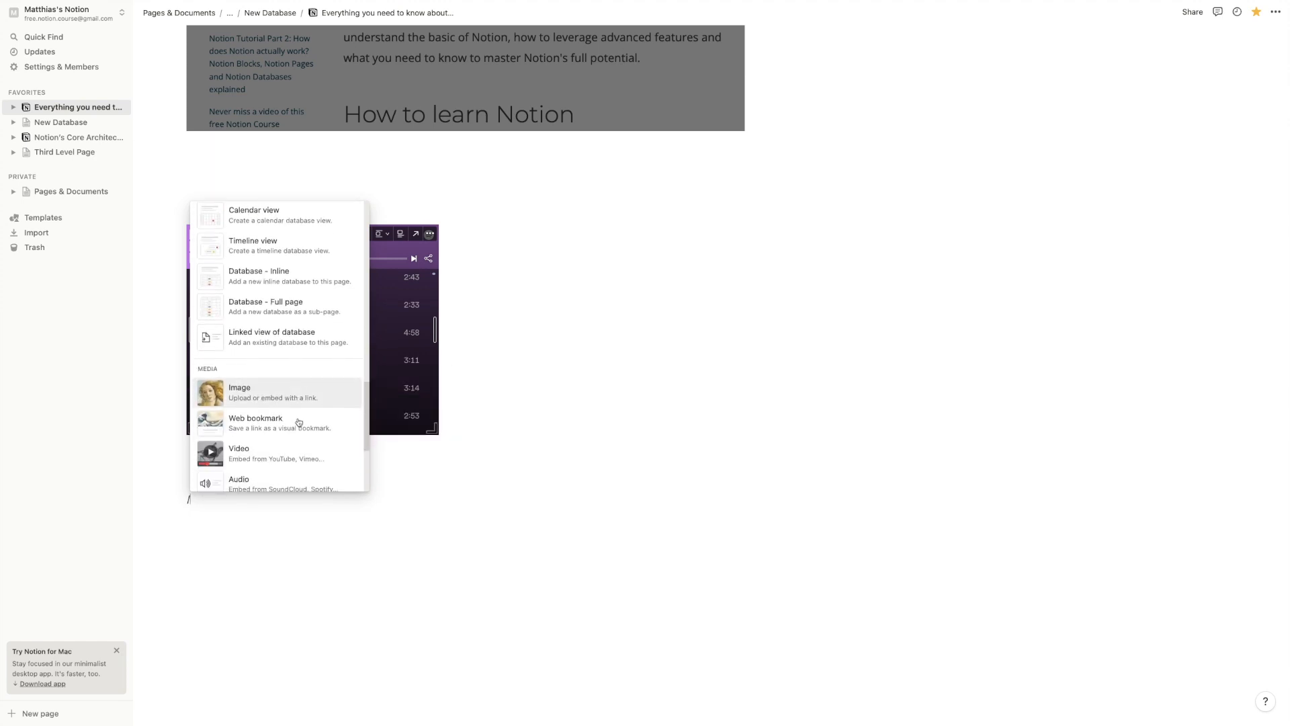
{"action": "scroll", "coordinate": [289, 348], "scroll_direction": "down", "scroll_amount": 1}
{"action": "scroll", "coordinate": [289, 348], "scroll_direction": "down", "scroll_amount": 2}
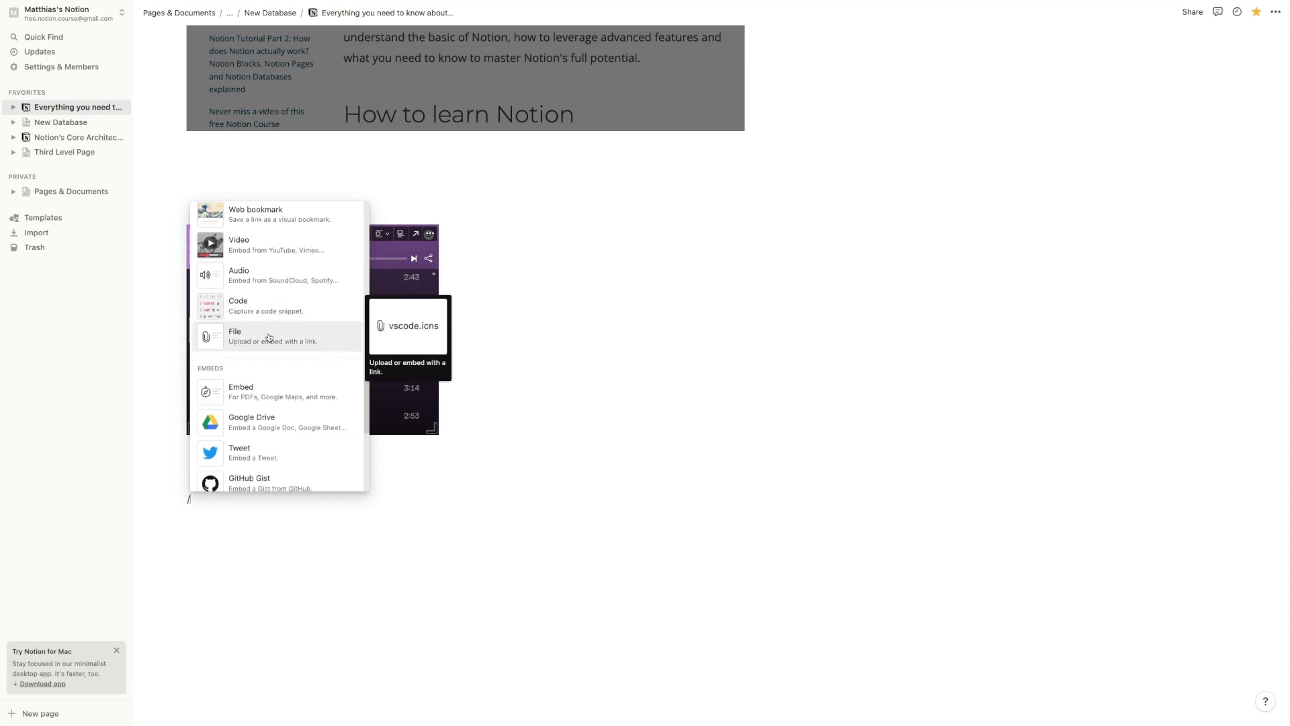
{"action": "scroll", "coordinate": [272, 335], "scroll_direction": "down", "scroll_amount": 3}
{"action": "scroll", "coordinate": [270, 316], "scroll_direction": "down", "scroll_amount": 2}
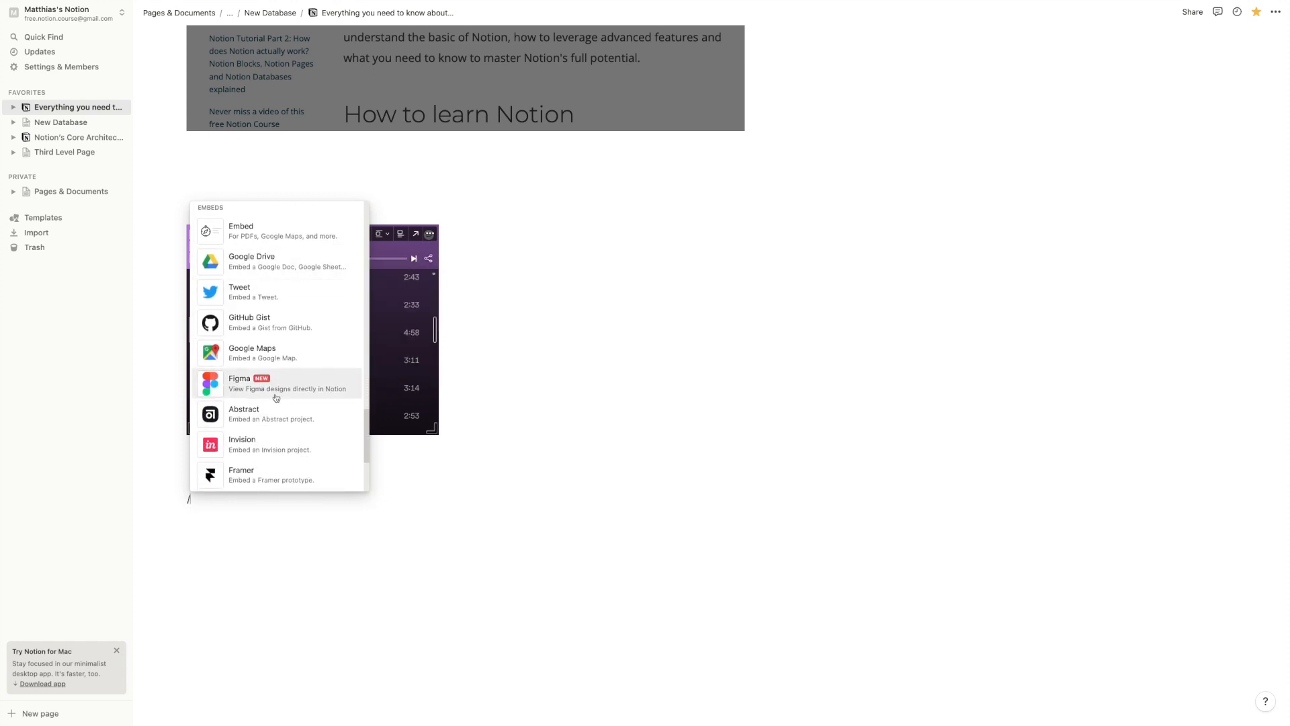
{"action": "scroll", "coordinate": [282, 380], "scroll_direction": "down", "scroll_amount": 8}
{"action": "scroll", "coordinate": [293, 369], "scroll_direction": "up", "scroll_amount": 5}
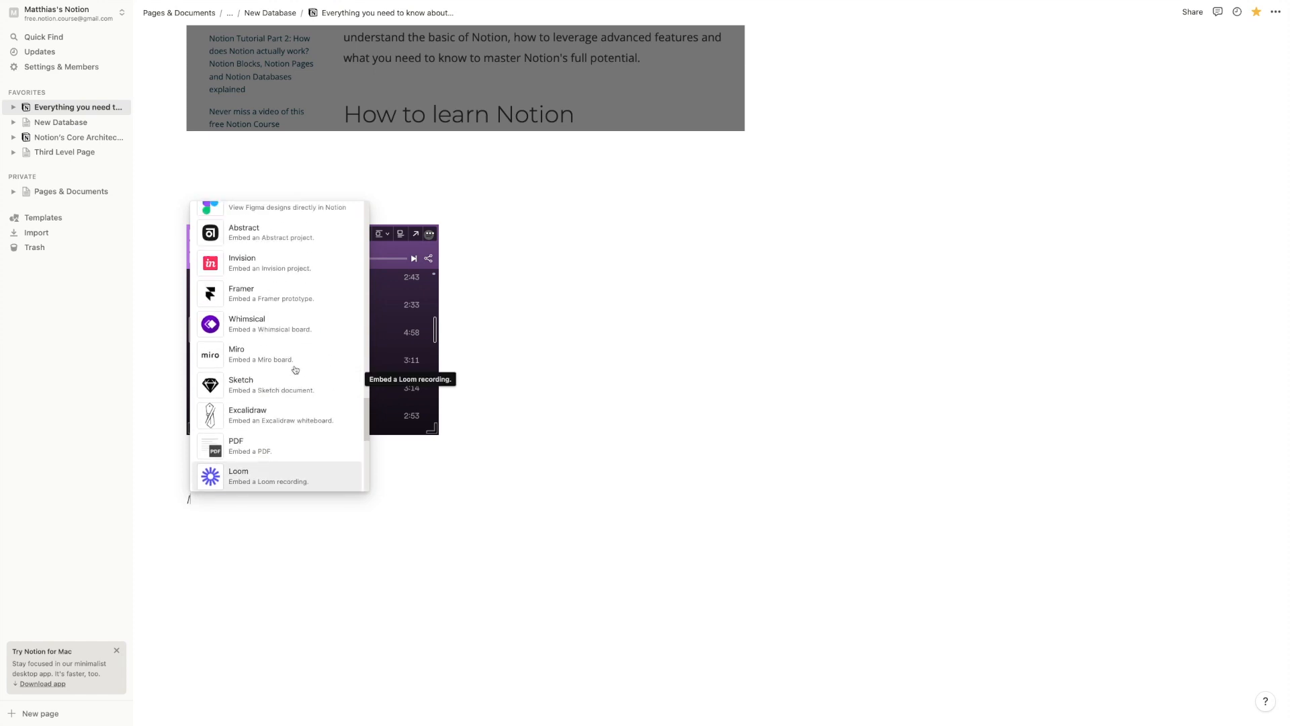
{"action": "scroll", "coordinate": [279, 369], "scroll_direction": "down", "scroll_amount": 4}
{"action": "scroll", "coordinate": [302, 430], "scroll_direction": "down", "scroll_amount": 5}
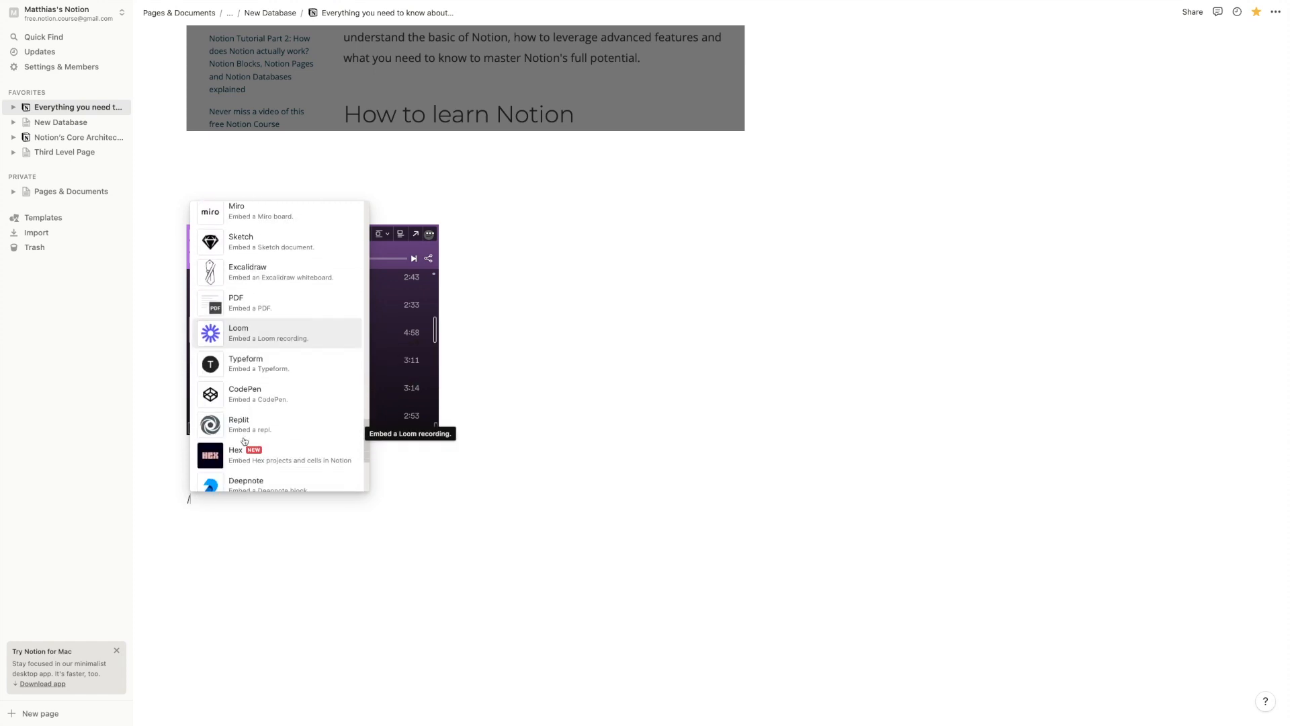
{"action": "scroll", "coordinate": [360, 423], "scroll_direction": "up", "scroll_amount": 2}
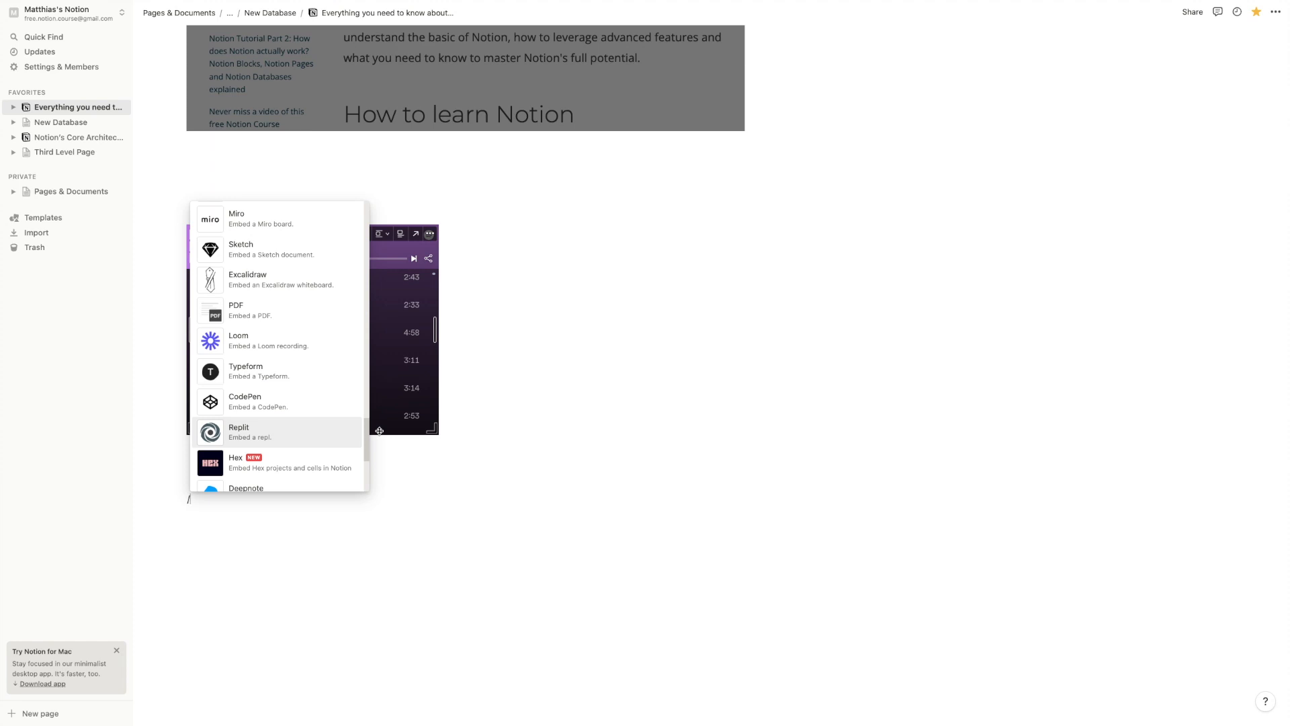
{"action": "left_click", "coordinate": [396, 511]}
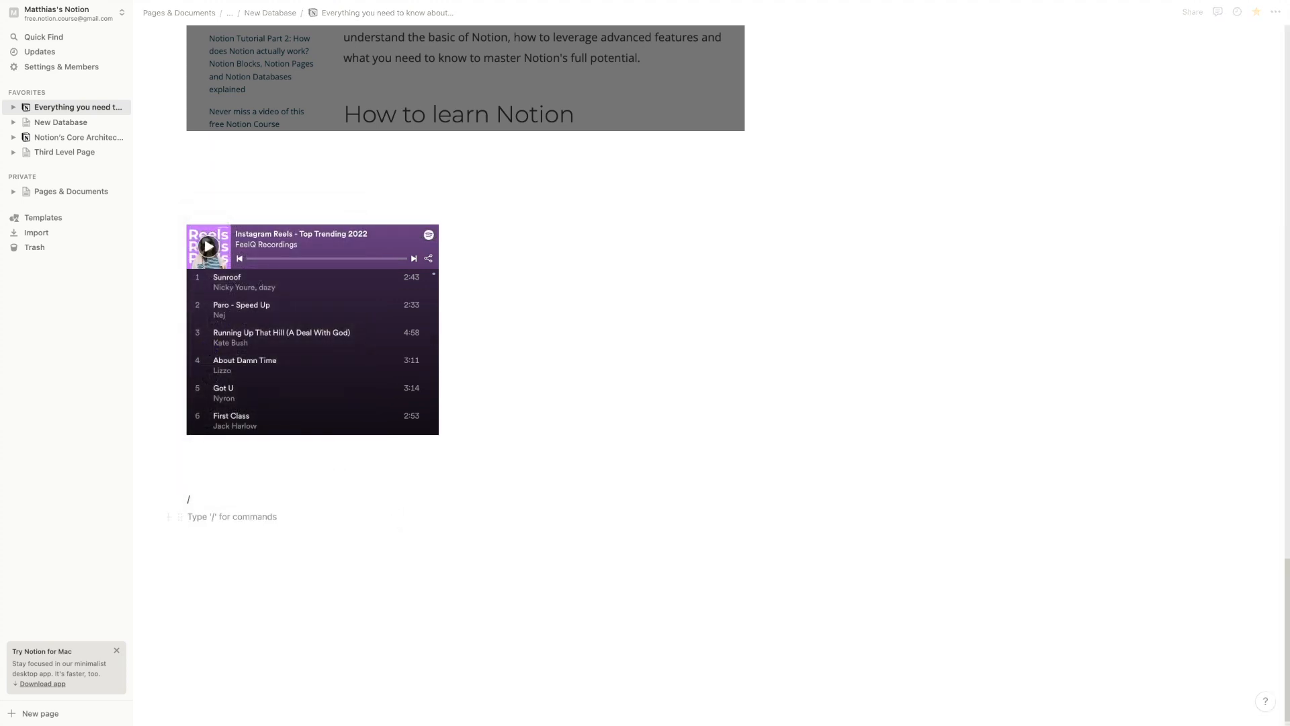
Insert a breadcrumb block tracing Pages & Documents / Notion's Core Architecture / New Database
{"action": "type", "text": "/"}
{"action": "scroll", "coordinate": [258, 438], "scroll_direction": "down", "scroll_amount": 15}
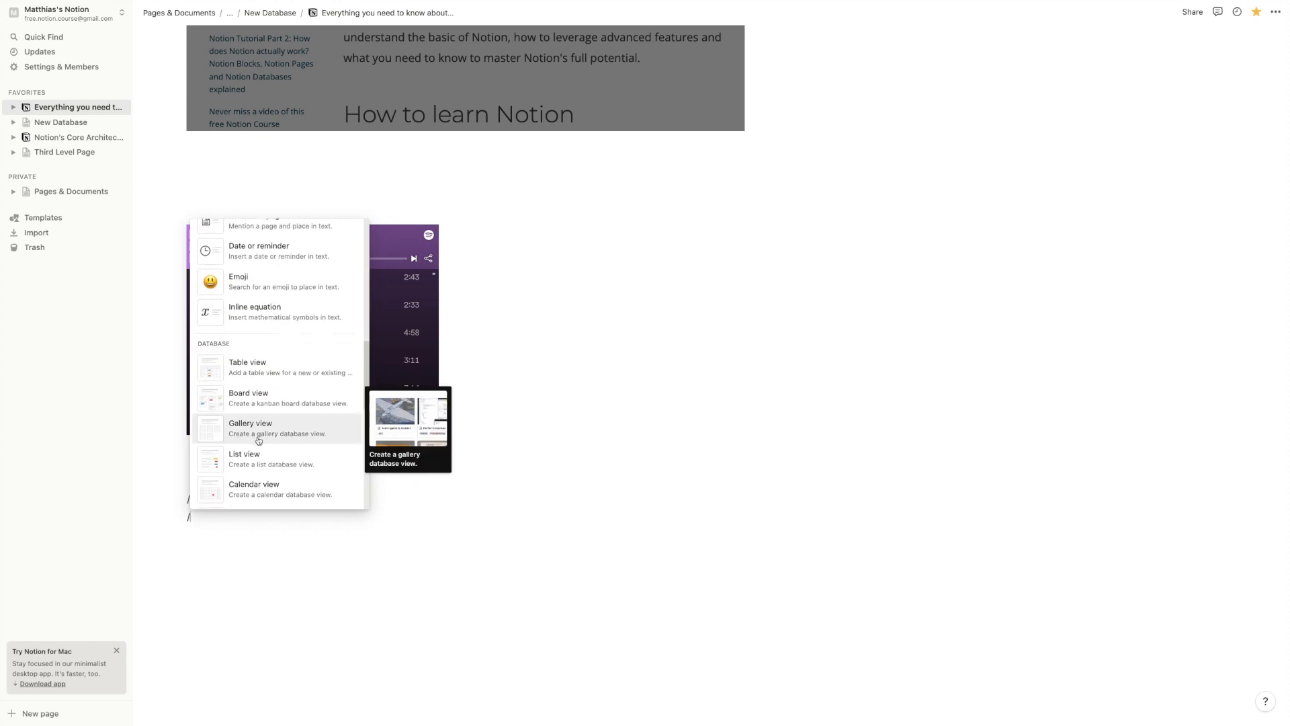
{"action": "scroll", "coordinate": [259, 439], "scroll_direction": "down", "scroll_amount": 10}
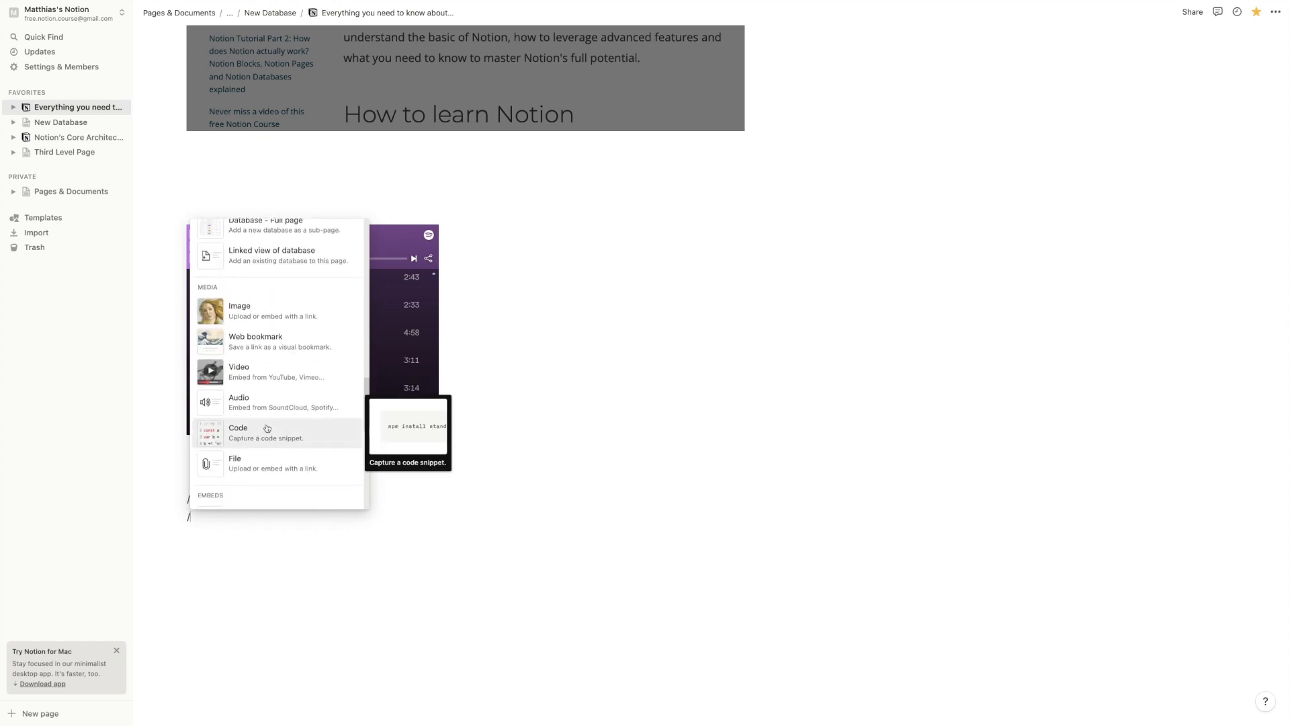
{"action": "scroll", "coordinate": [267, 425], "scroll_direction": "down", "scroll_amount": 12}
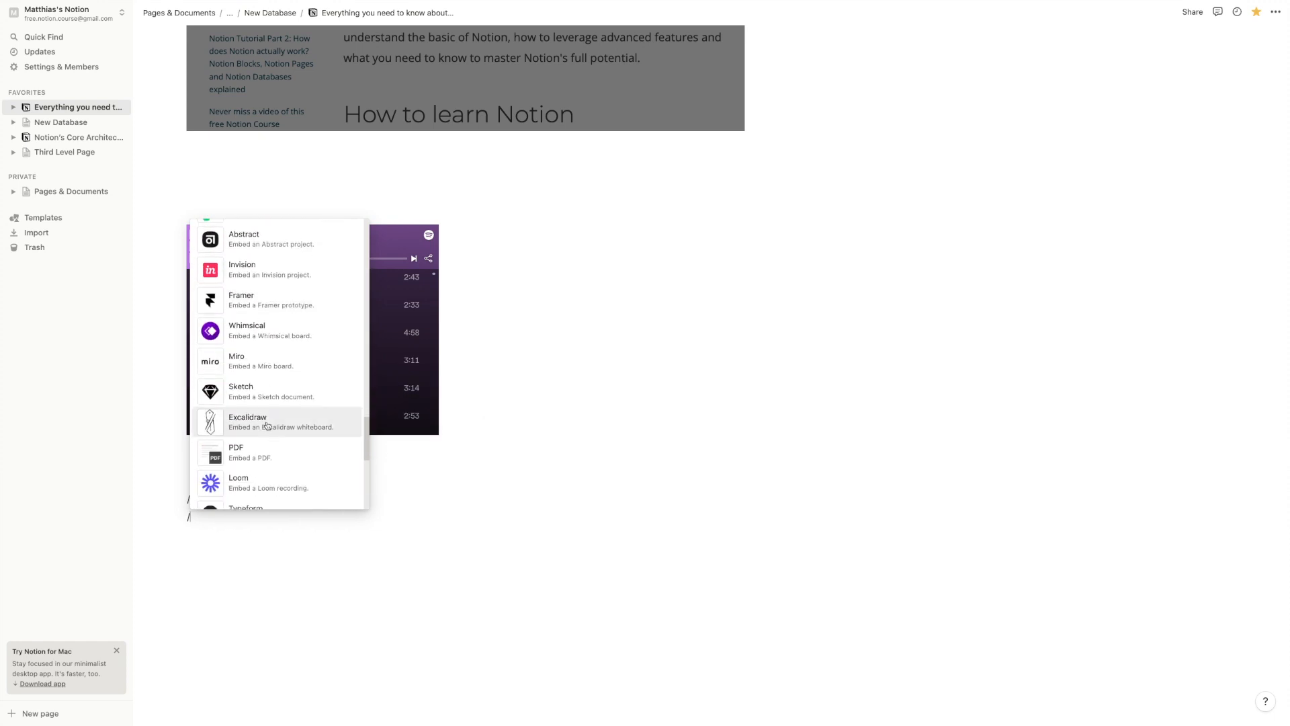
{"action": "scroll", "coordinate": [267, 425], "scroll_direction": "down", "scroll_amount": 10}
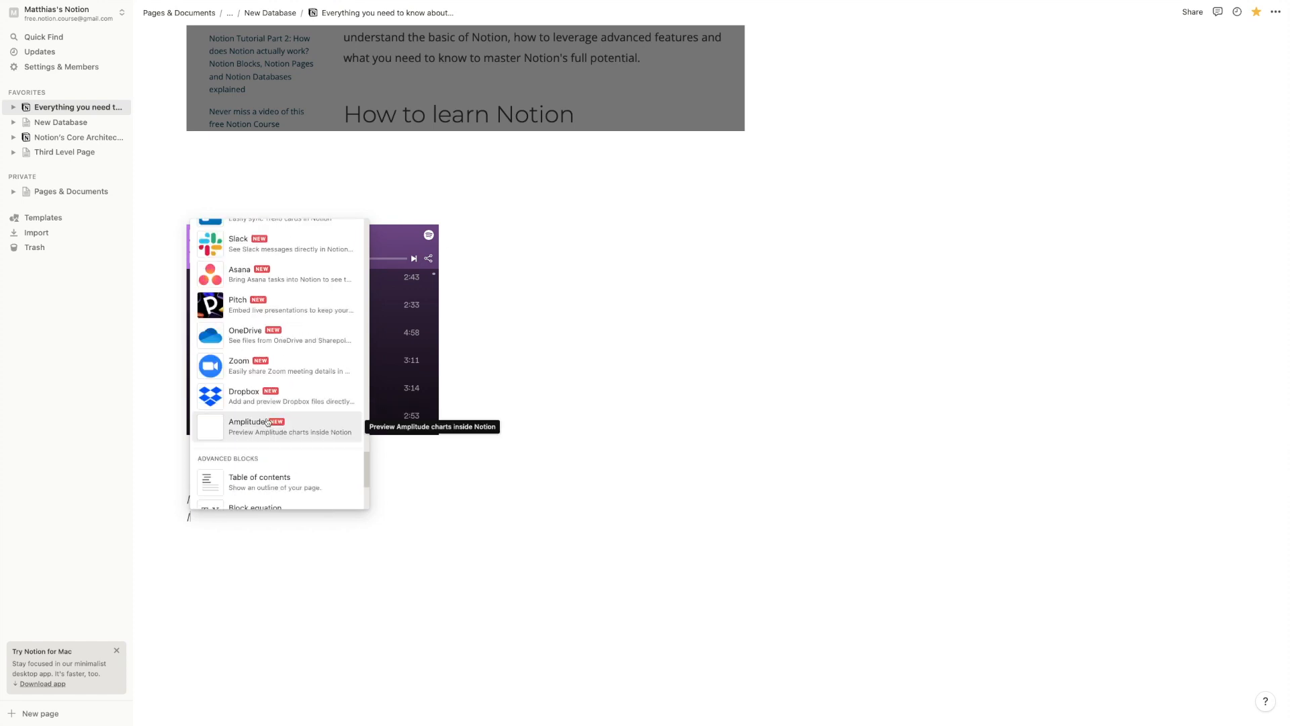
{"action": "scroll", "coordinate": [279, 425], "scroll_direction": "down", "scroll_amount": 3}
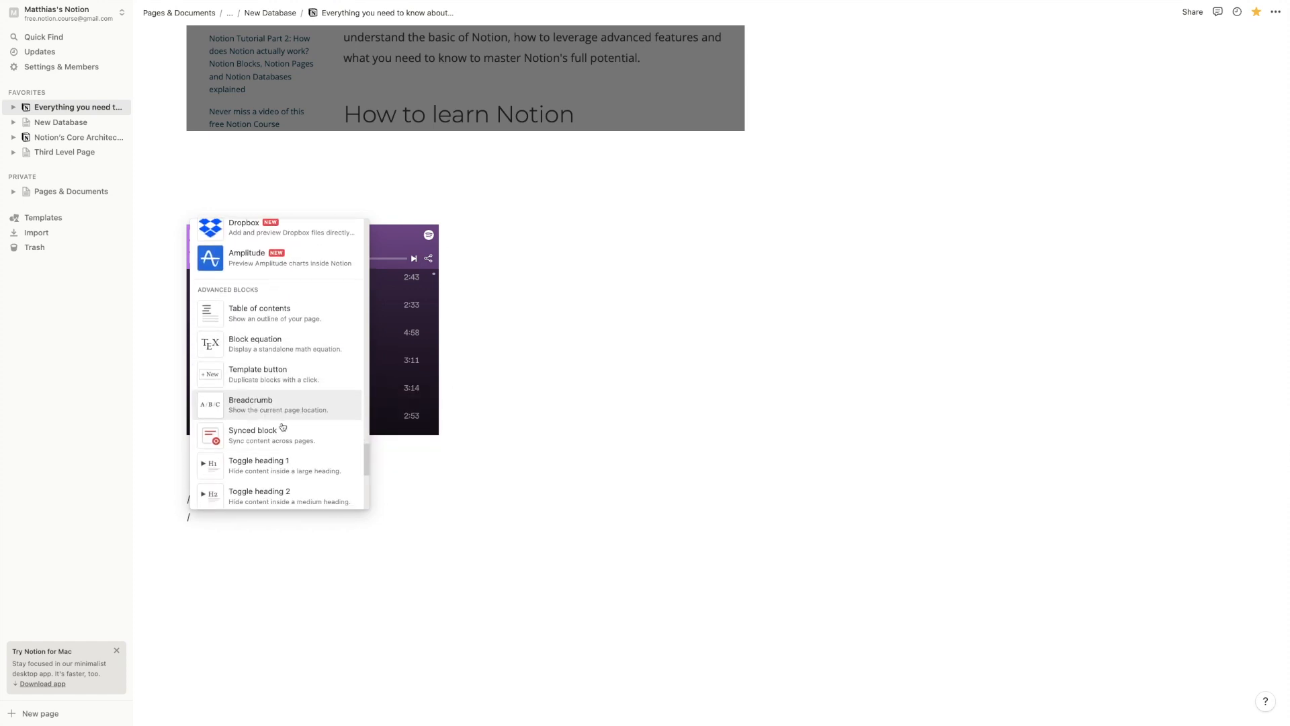
{"action": "left_click", "coordinate": [297, 394]}
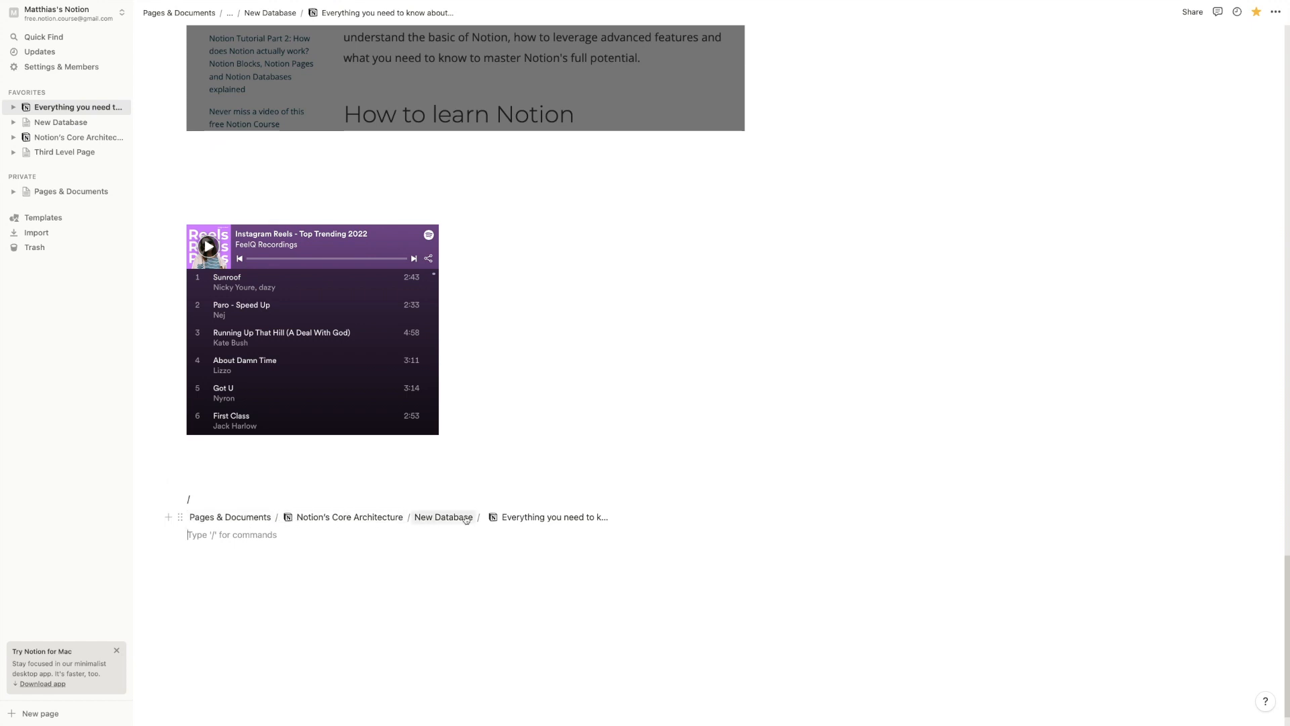
Move the breadcrumb block to the page top, above the first blue text block
{"action": "left_click_drag", "start_coordinate": [167, 348], "coordinate": [206, 273]}
{"action": "left_click", "coordinate": [406, 358]}
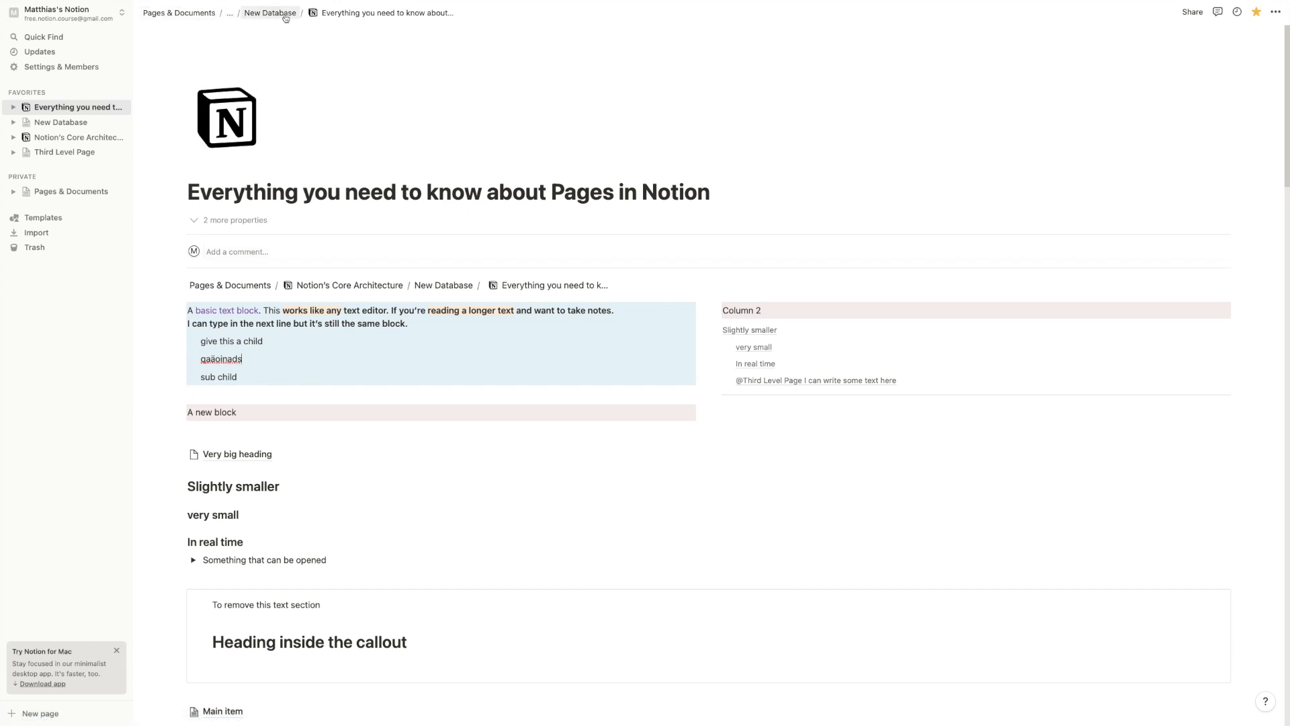
{"action": "left_click", "coordinate": [228, 15]}
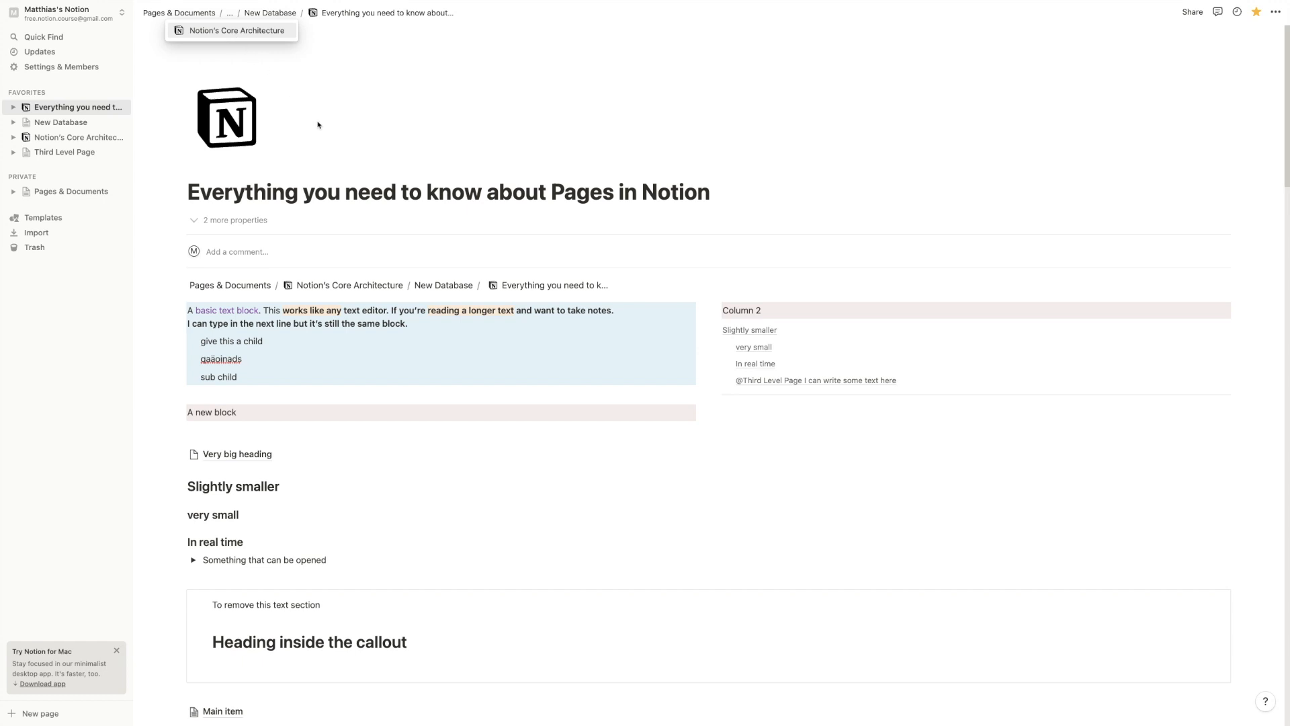
{"action": "left_click", "coordinate": [373, 193]}
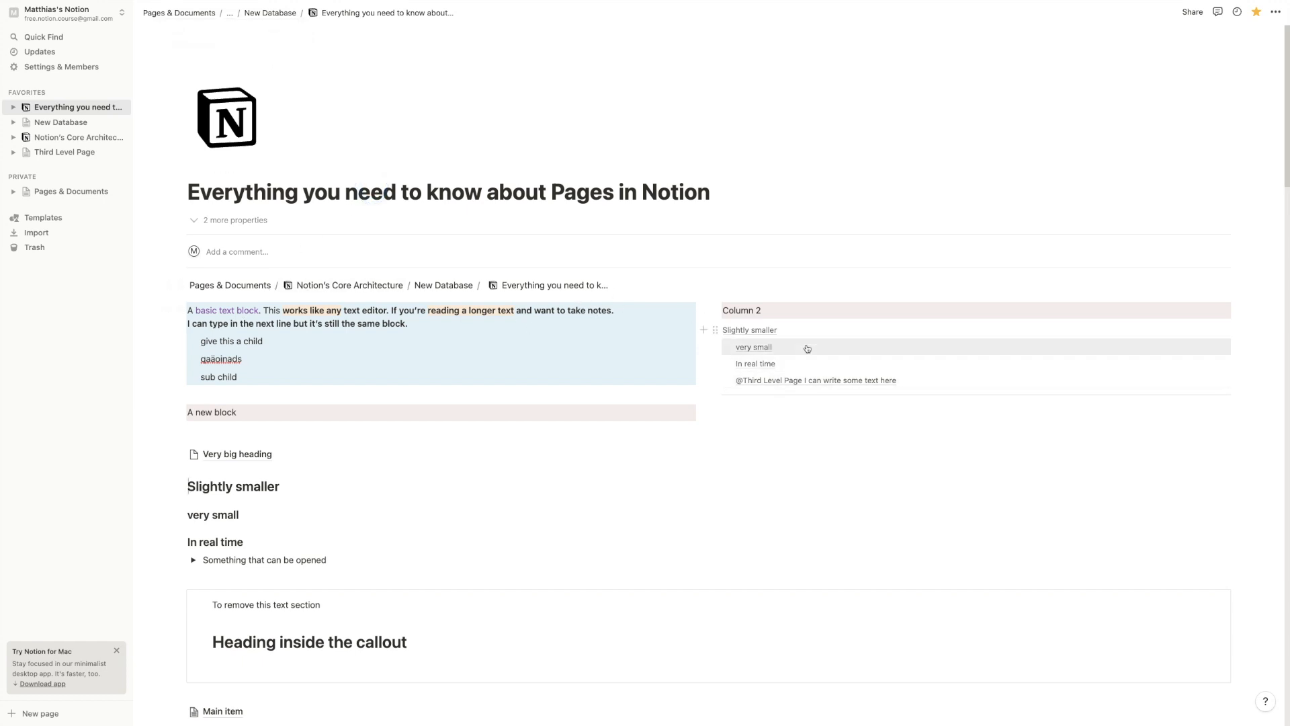
{"action": "scroll", "coordinate": [614, 502], "scroll_direction": "down", "scroll_amount": 20}
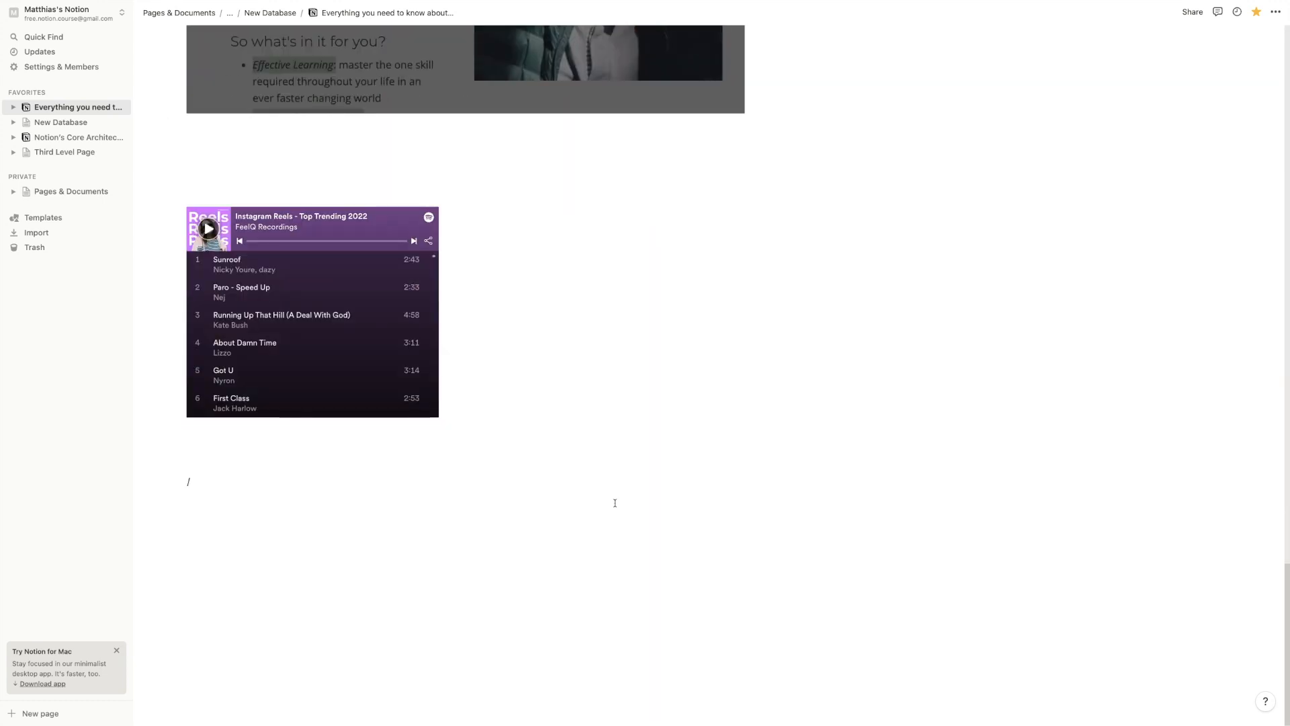
Insert an empty synced block below the slash line under the Spotify embed
{"action": "type", "text": "/"}
{"action": "scroll", "coordinate": [311, 489], "scroll_direction": "up", "scroll_amount": 5}
{"action": "scroll", "coordinate": [311, 488], "scroll_direction": "down", "scroll_amount": 20}
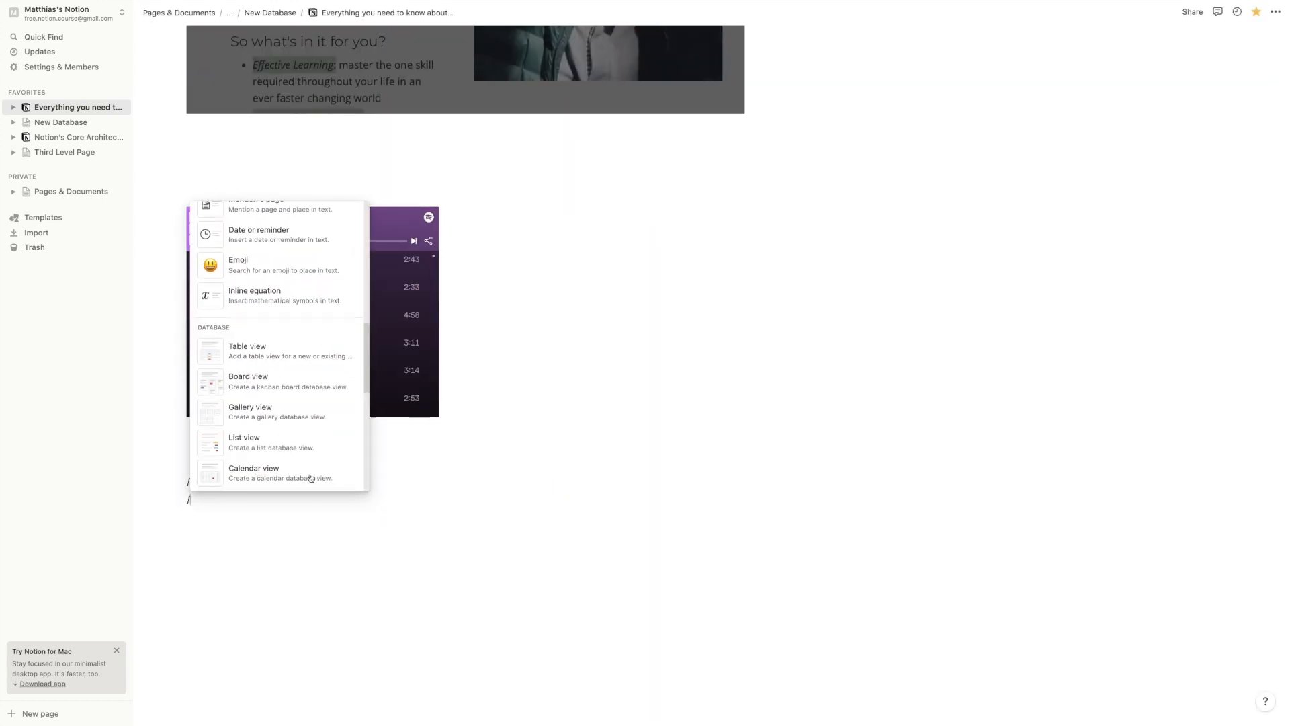
{"action": "scroll", "coordinate": [311, 478], "scroll_direction": "down", "scroll_amount": 15}
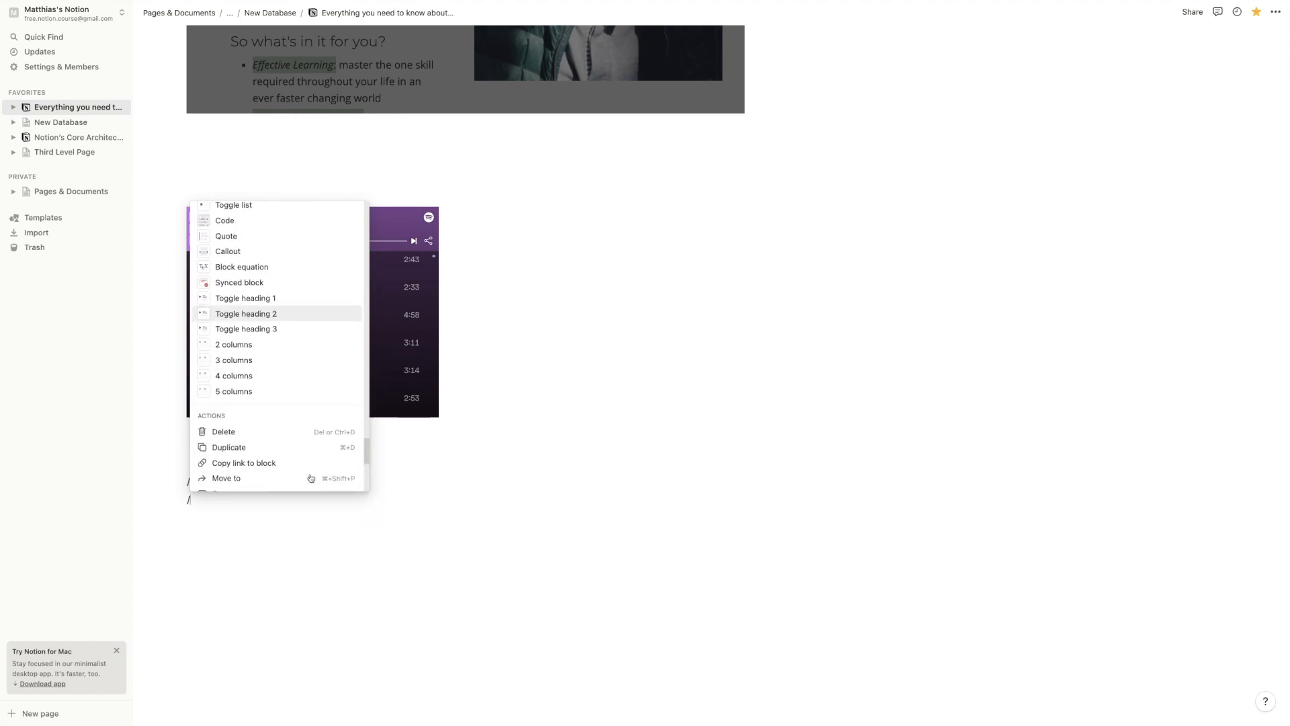
{"action": "scroll", "coordinate": [311, 479], "scroll_direction": "up", "scroll_amount": 10}
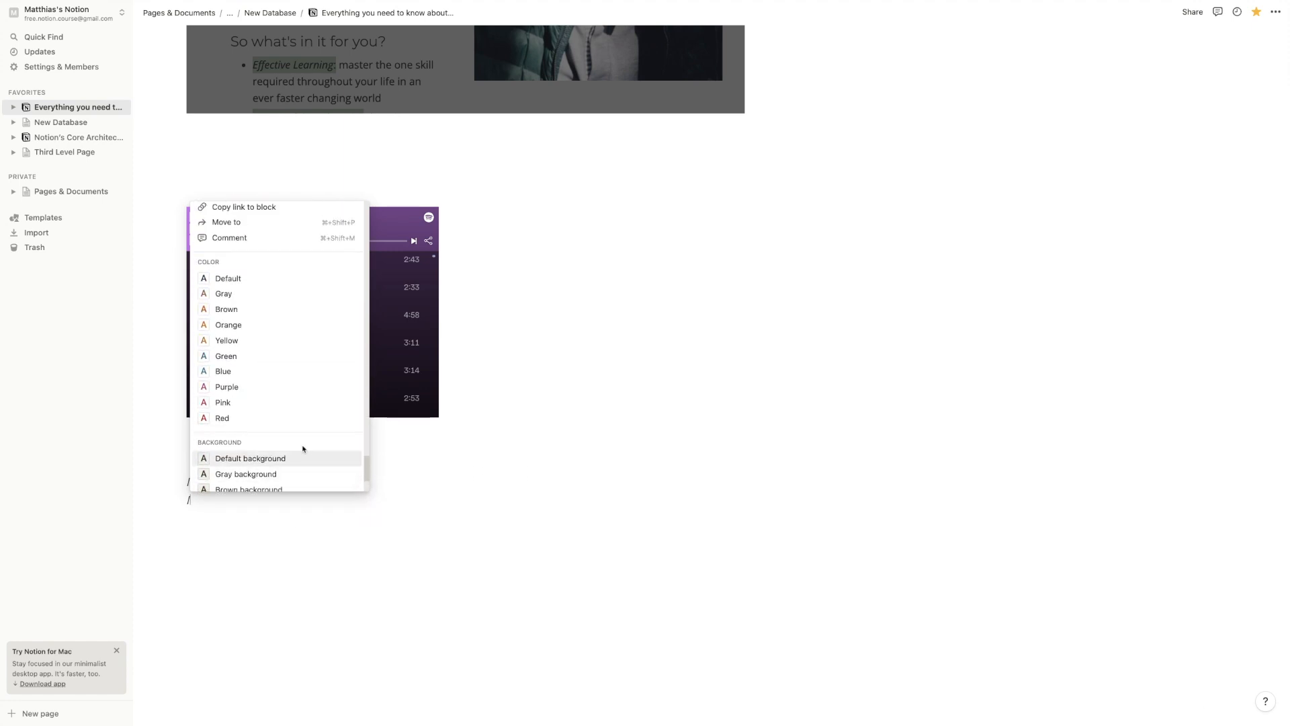
{"action": "scroll", "coordinate": [296, 411], "scroll_direction": "up", "scroll_amount": 10}
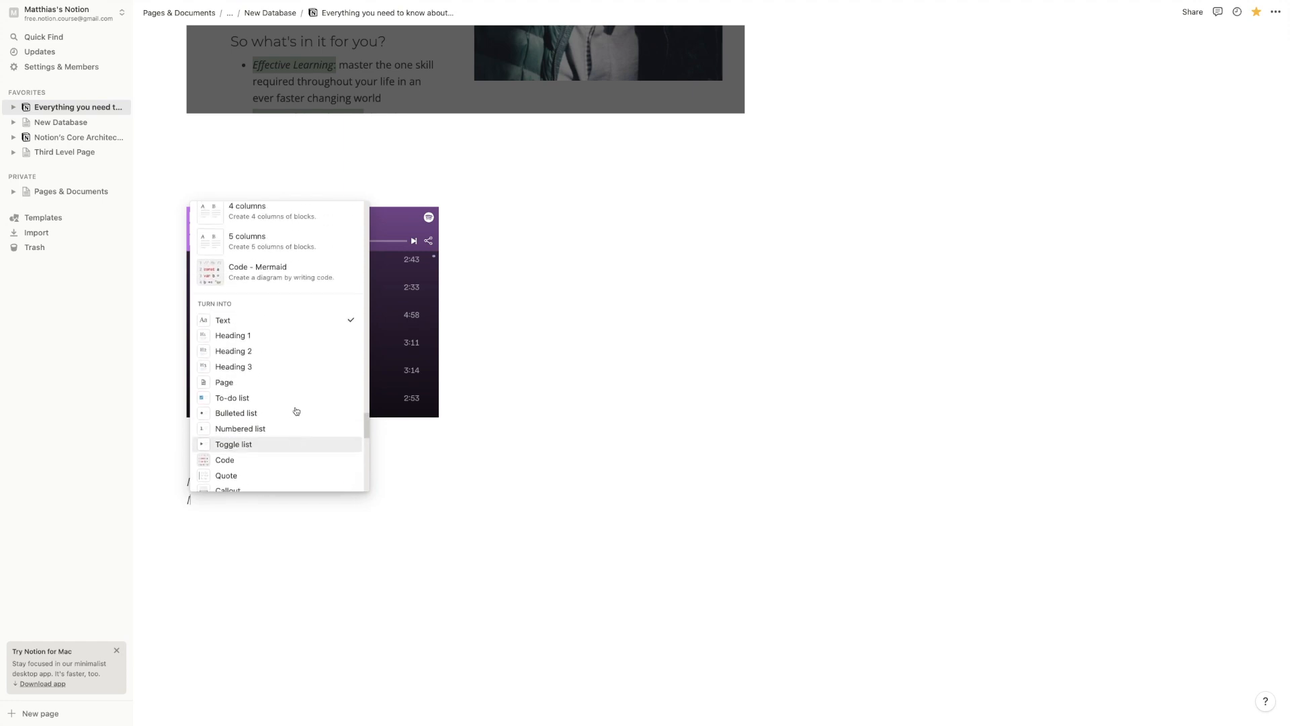
{"action": "scroll", "coordinate": [297, 411], "scroll_direction": "up", "scroll_amount": 5}
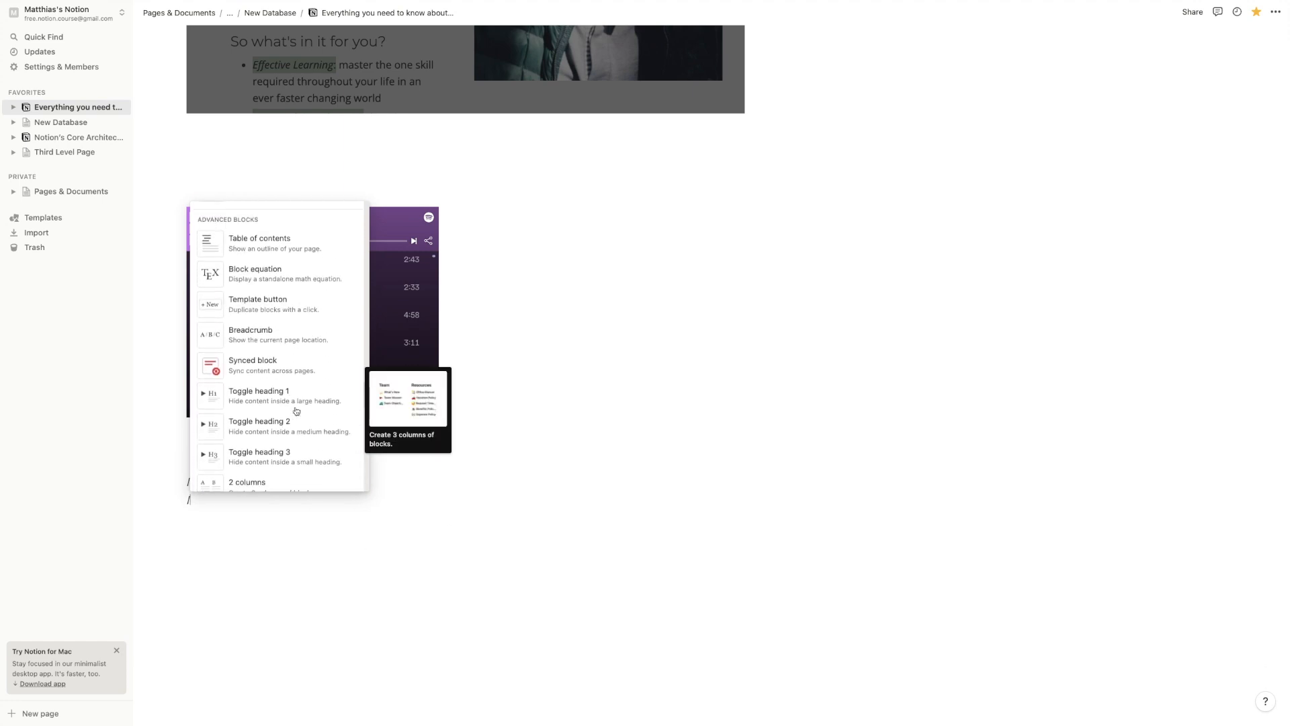
{"action": "left_click", "coordinate": [292, 401]}
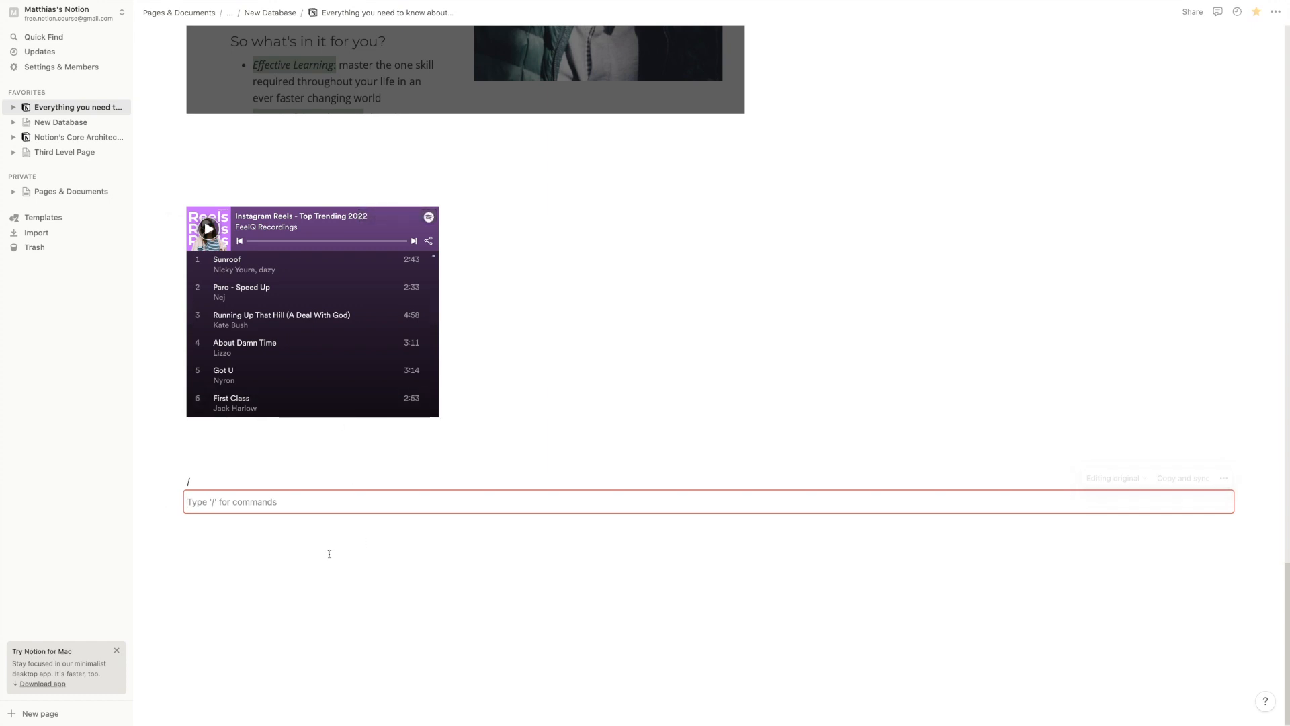
Fill the synced block with a Heading 1 'My headings' and body text 'My te'
{"action": "type", "text": "/h"}
{"action": "key", "text": "Return"}
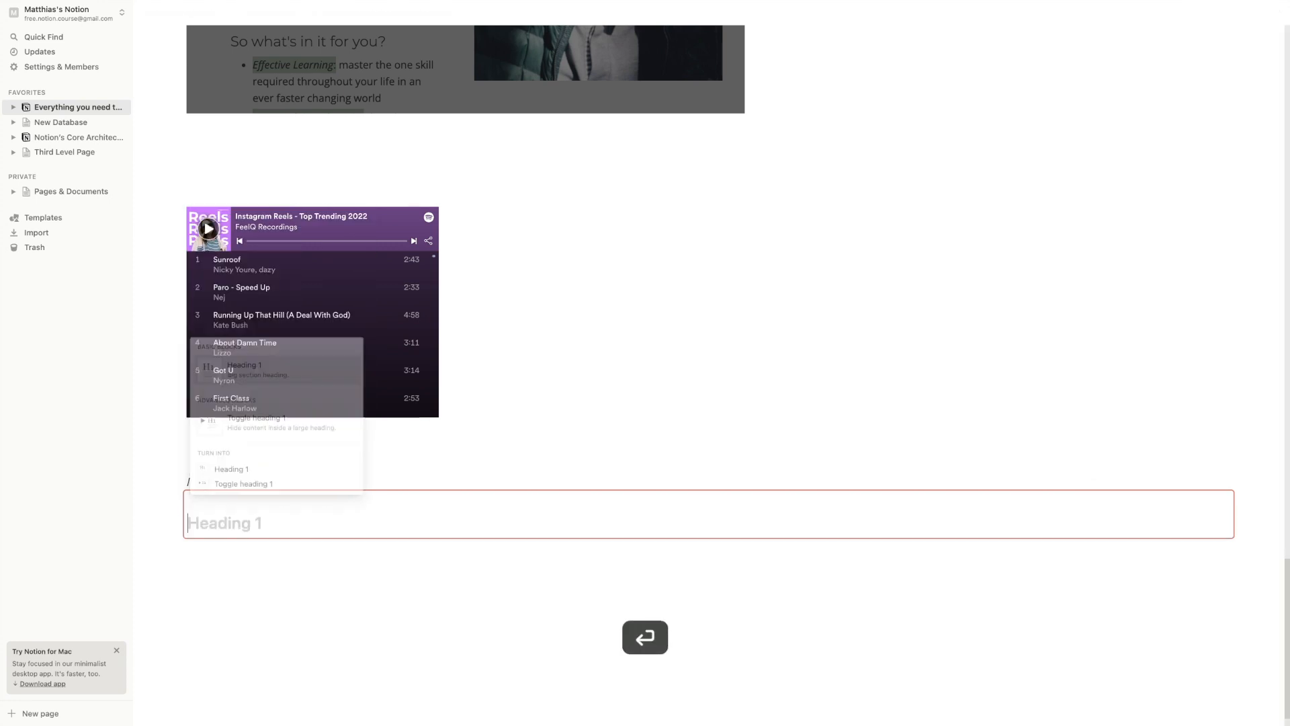
{"action": "type", "text": "My headi"}
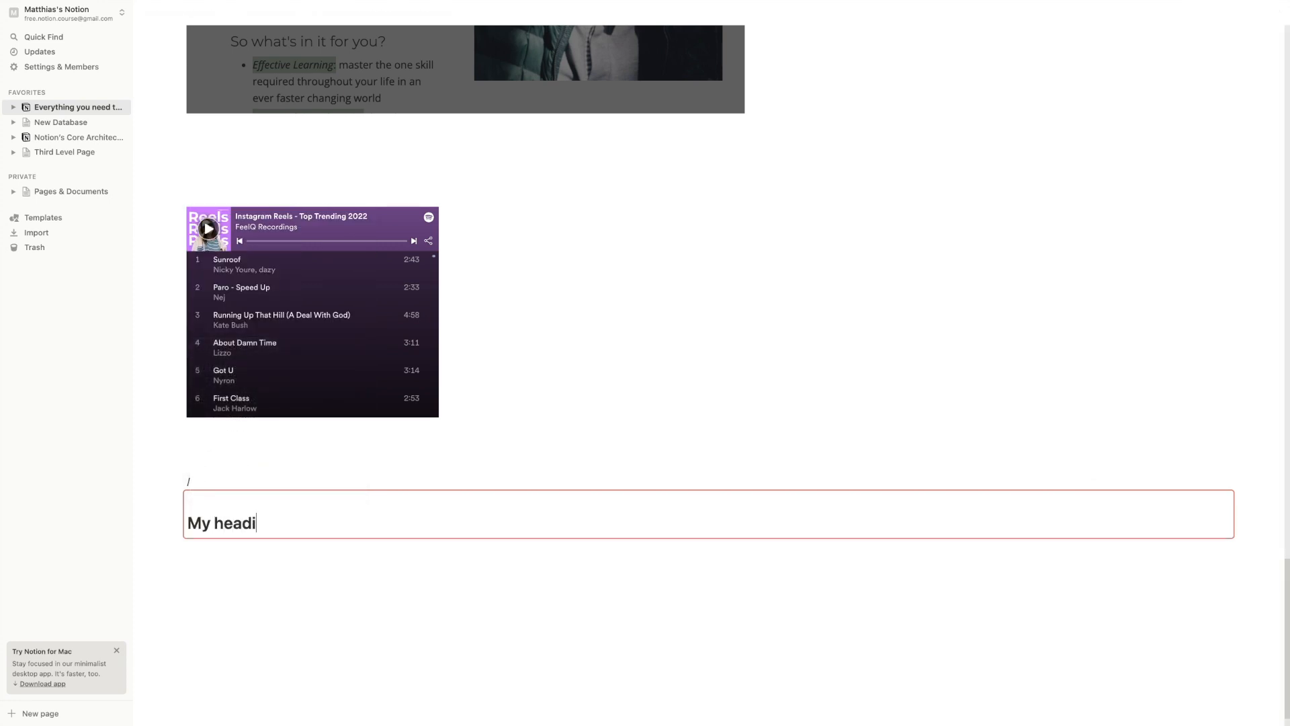
{"action": "type", "text": "ngs"}
{"action": "key", "text": "Return"}
{"action": "type", "text": "My text"}
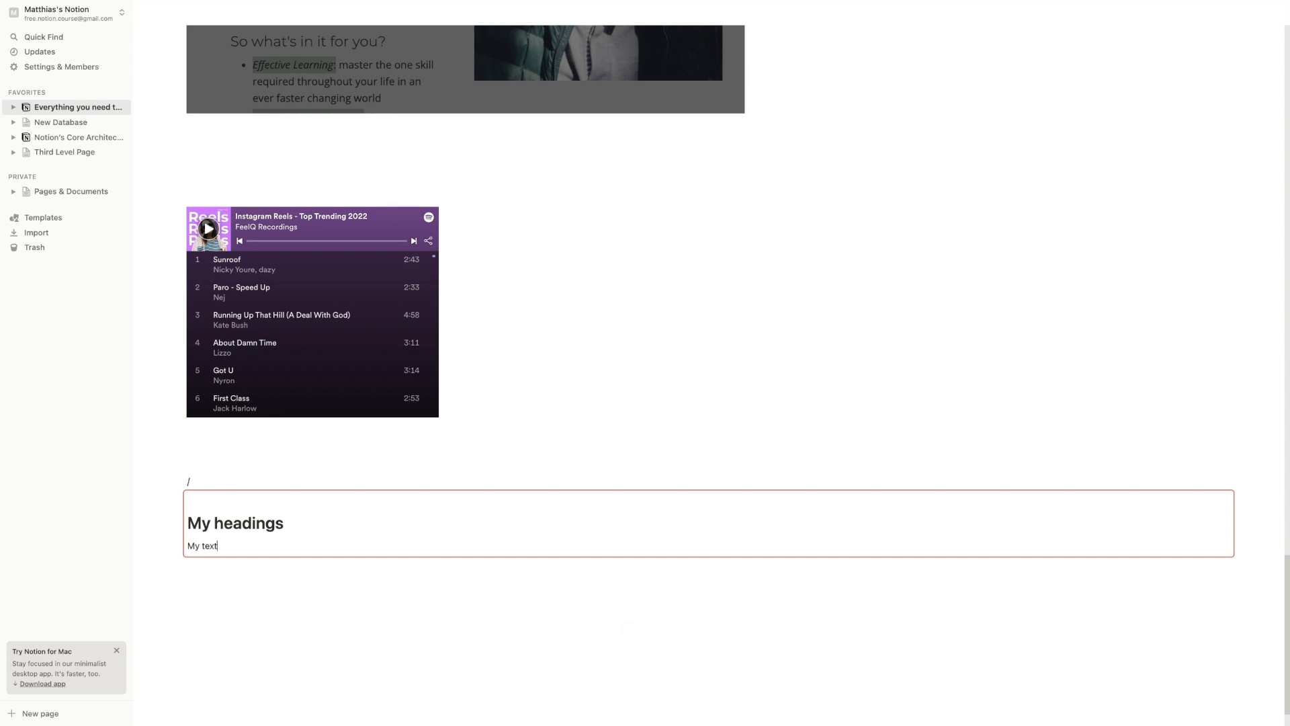
Paste a synced copy of the block further down and start rewriting its body text
{"action": "left_click", "coordinate": [1183, 478]}
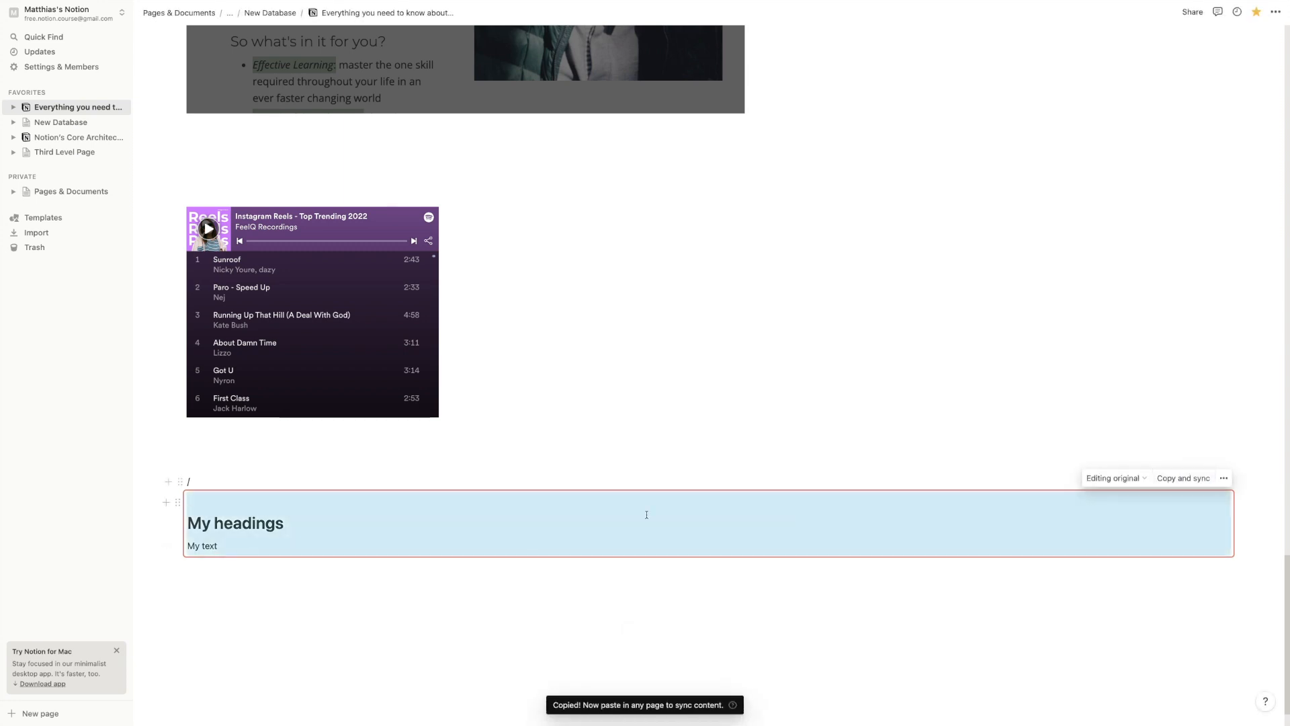
{"action": "left_click", "coordinate": [323, 584]}
{"action": "key", "text": "Return"}
{"action": "key", "text": "Return"}
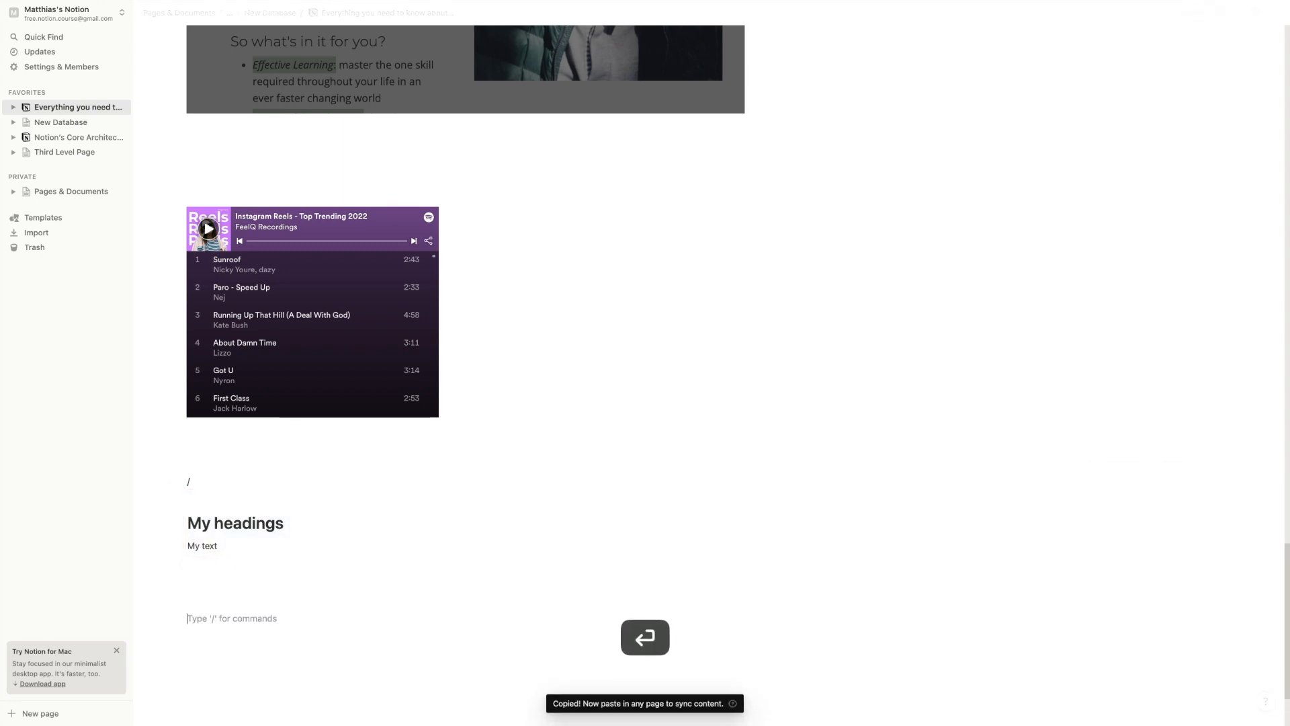
{"action": "key", "text": "super+v"}
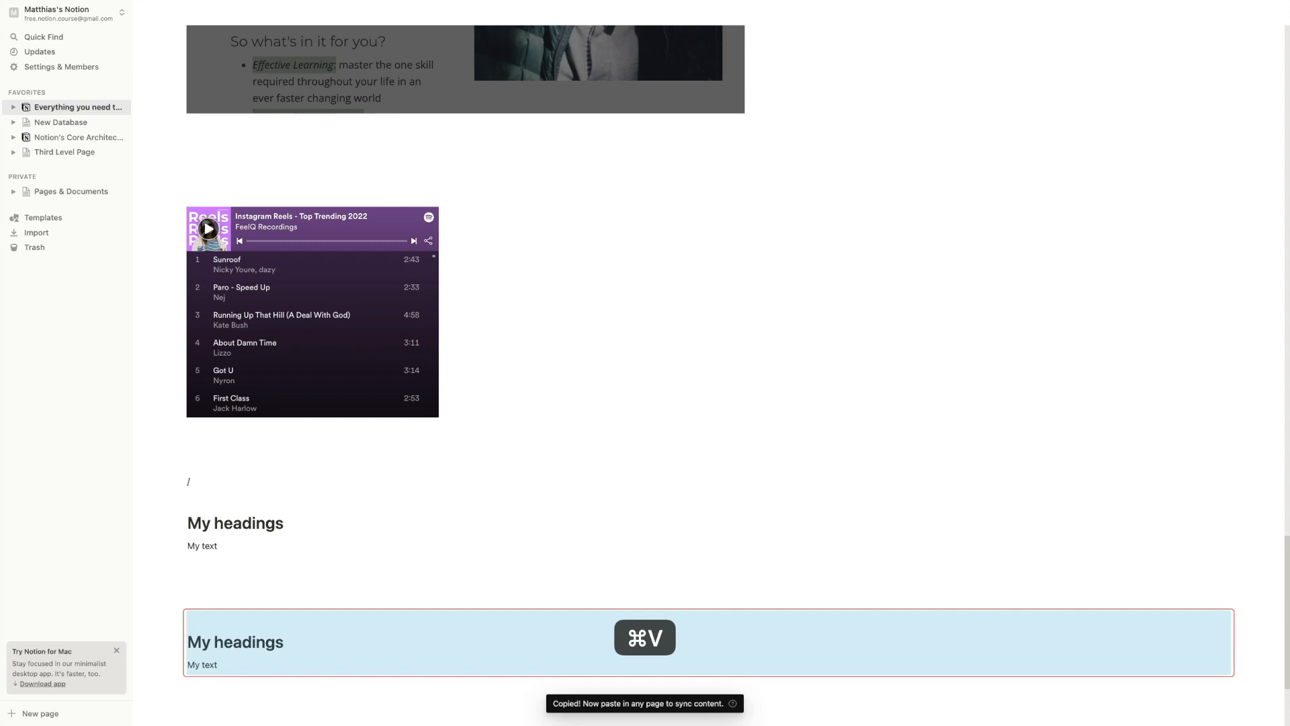
{"action": "left_click", "coordinate": [241, 550]}
{"action": "key", "text": "super+a"}
{"action": "type", "text": "le"}
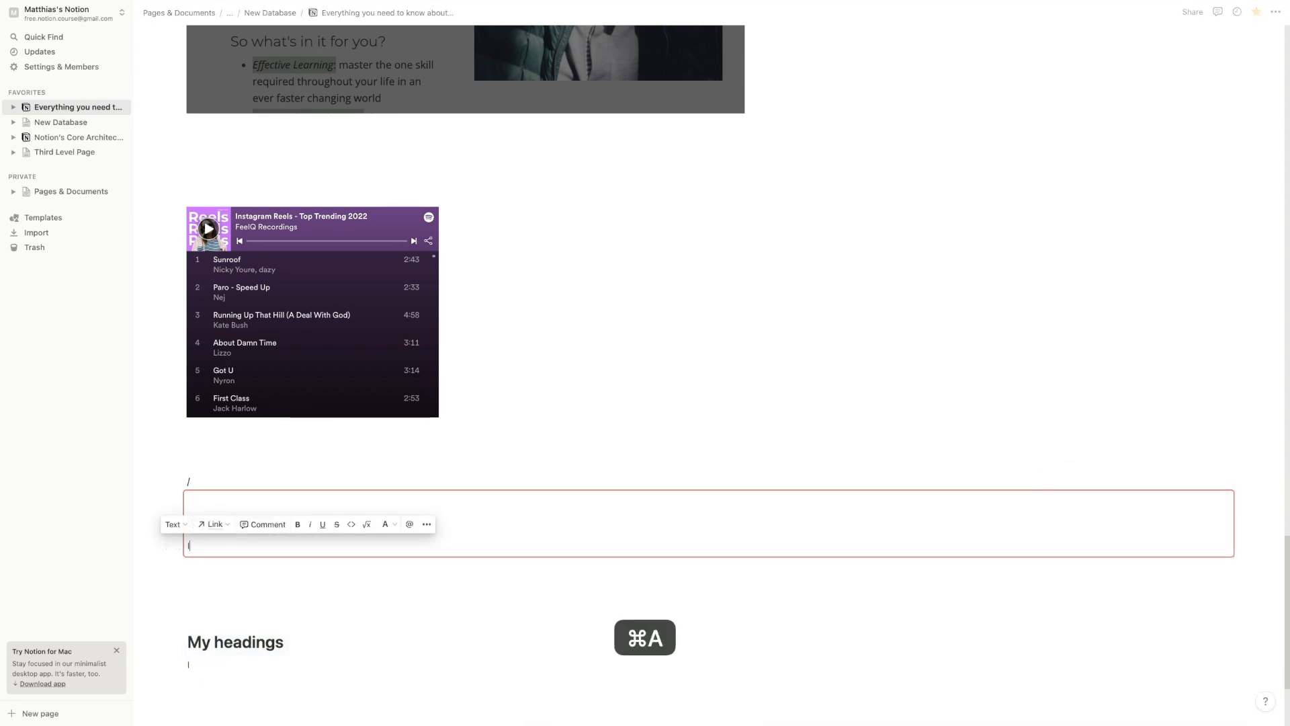
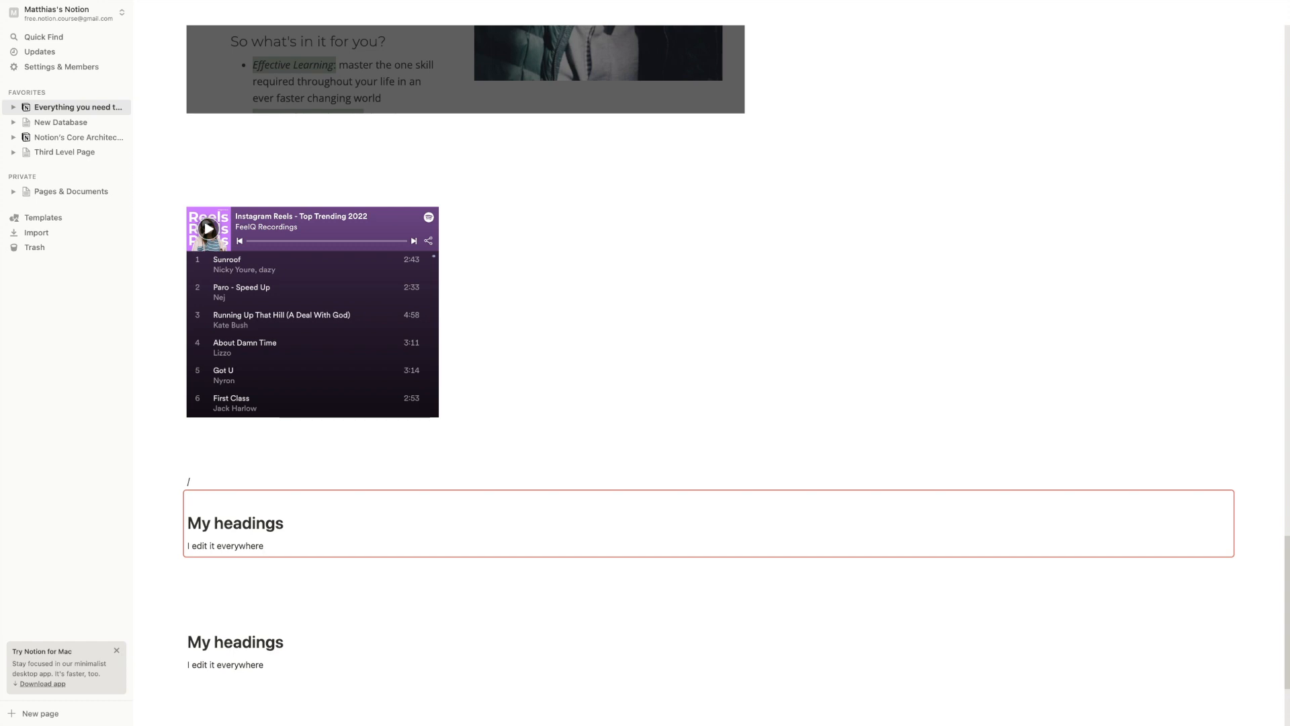
Insert a template button 'Add a new to-do' with a To-do template below the synced block
{"action": "left_click", "coordinate": [199, 583]}
{"action": "type", "text": "/"}
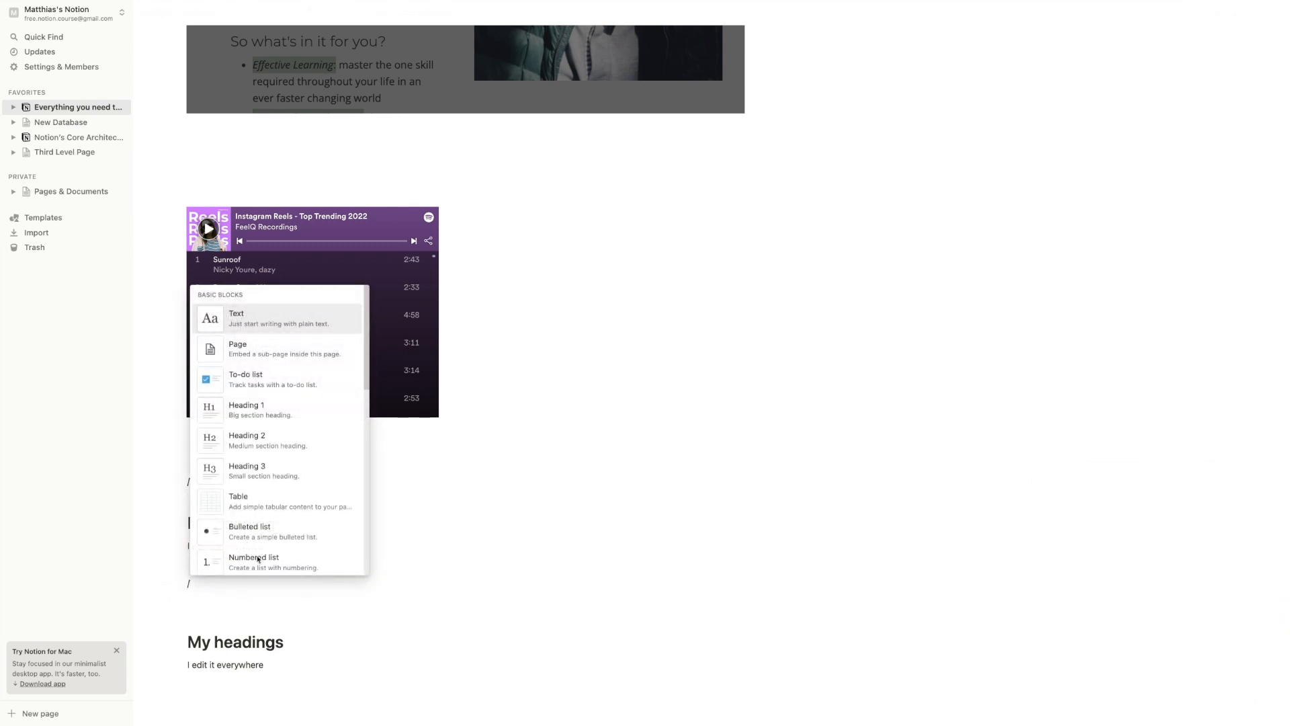
{"action": "scroll", "coordinate": [362, 450], "scroll_direction": "down", "scroll_amount": 10}
{"action": "scroll", "coordinate": [362, 450], "scroll_direction": "down", "scroll_amount": 20}
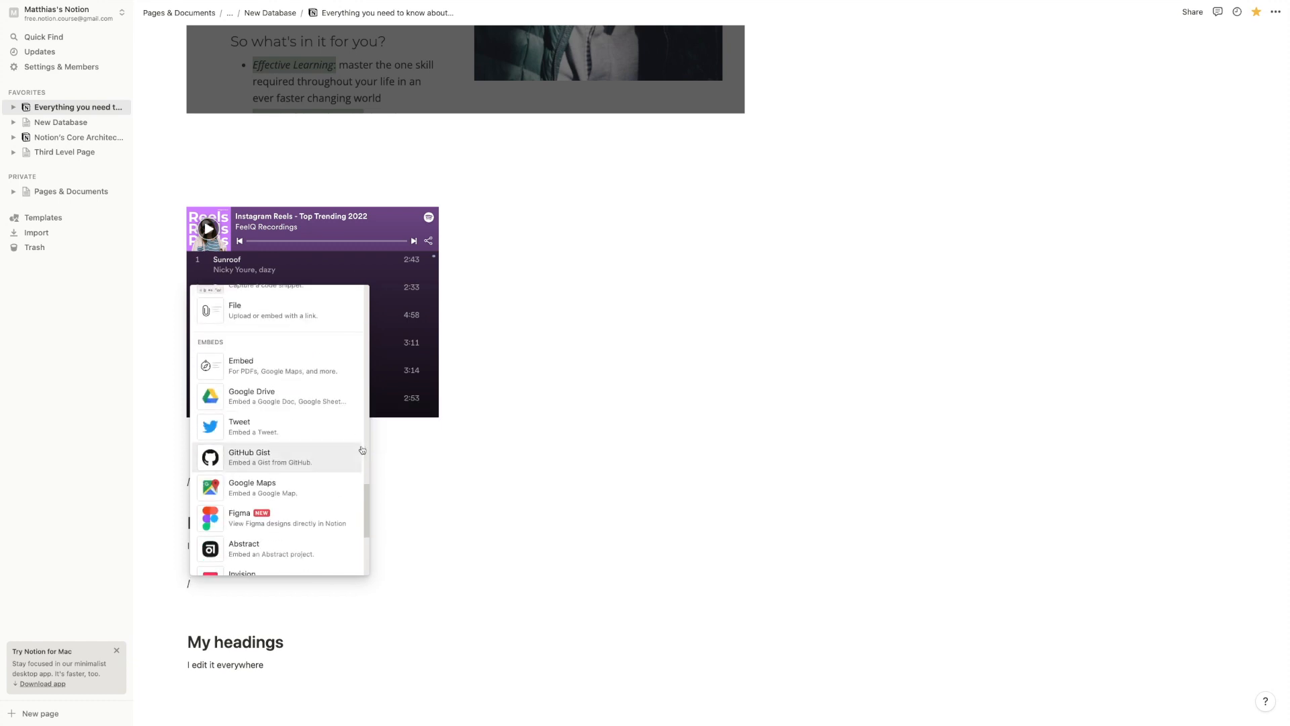
{"action": "scroll", "coordinate": [362, 451], "scroll_direction": "down", "scroll_amount": 10}
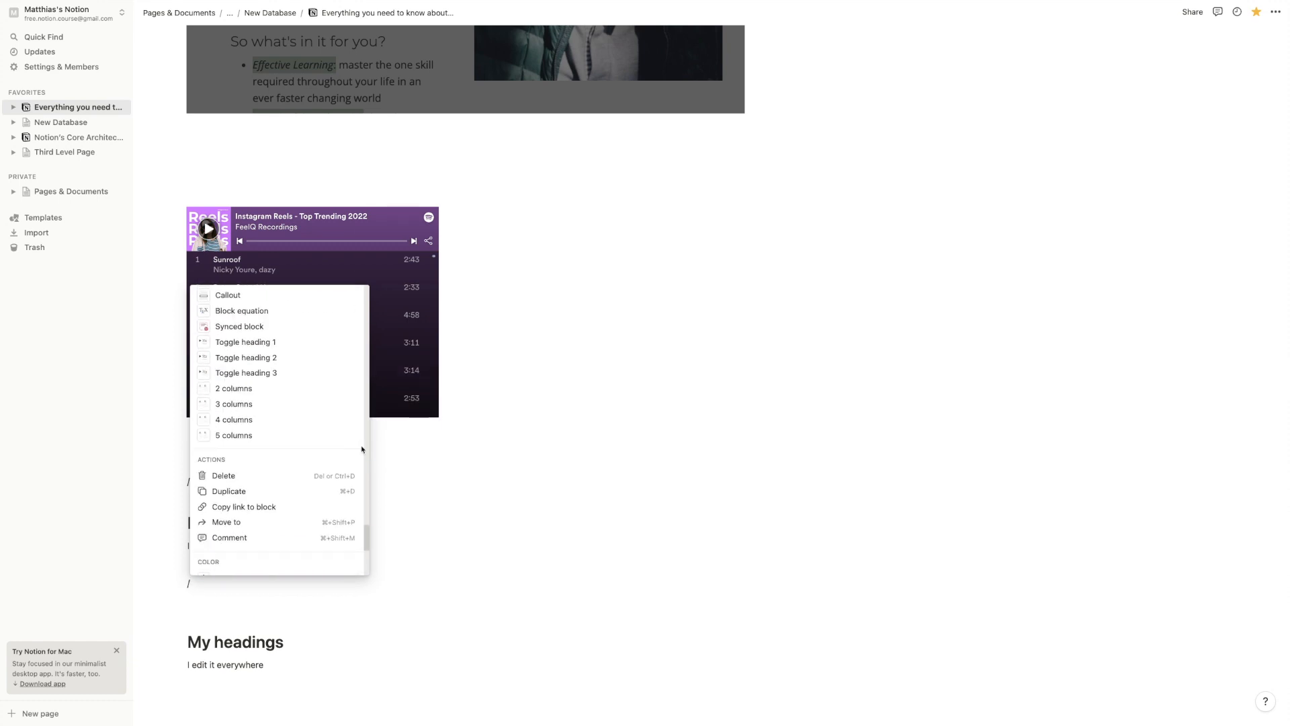
{"action": "scroll", "coordinate": [356, 449], "scroll_direction": "up", "scroll_amount": 5}
{"action": "scroll", "coordinate": [352, 447], "scroll_direction": "down", "scroll_amount": 10}
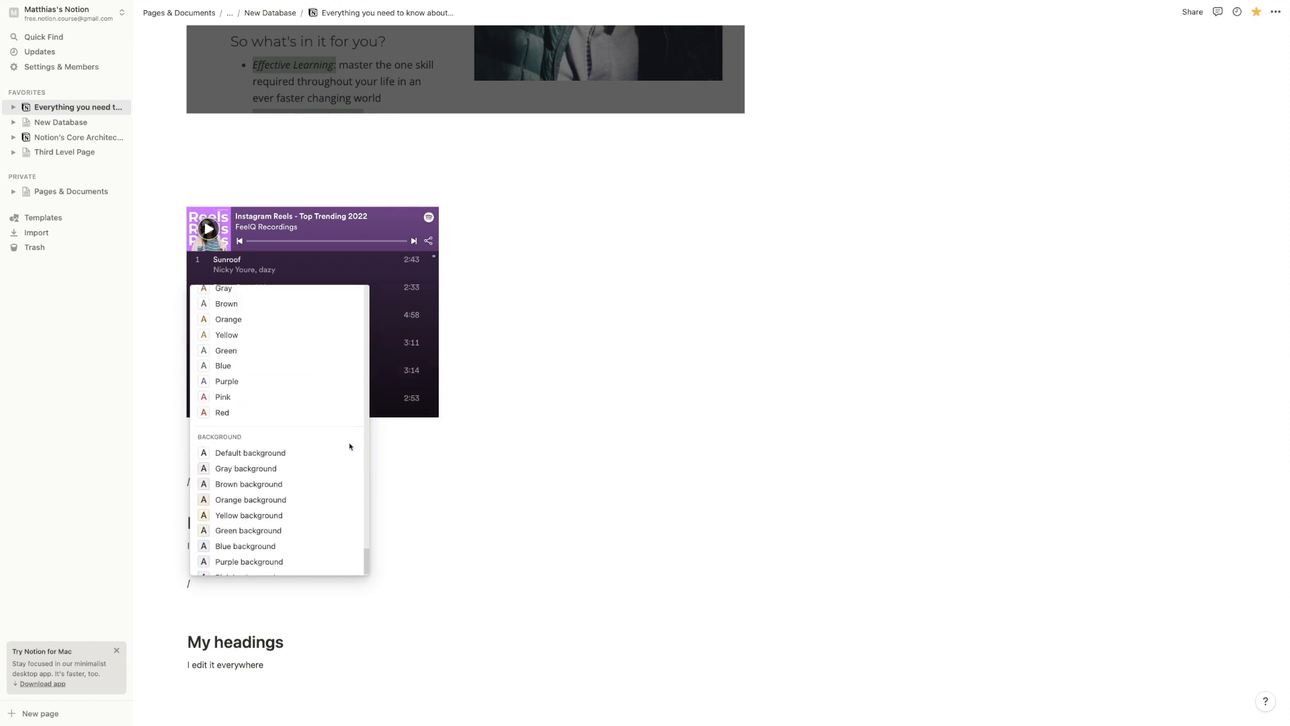
{"action": "scroll", "coordinate": [352, 447], "scroll_direction": "up", "scroll_amount": 20}
{"action": "scroll", "coordinate": [347, 445], "scroll_direction": "down", "scroll_amount": 15}
{"action": "scroll", "coordinate": [347, 446], "scroll_direction": "up", "scroll_amount": 10}
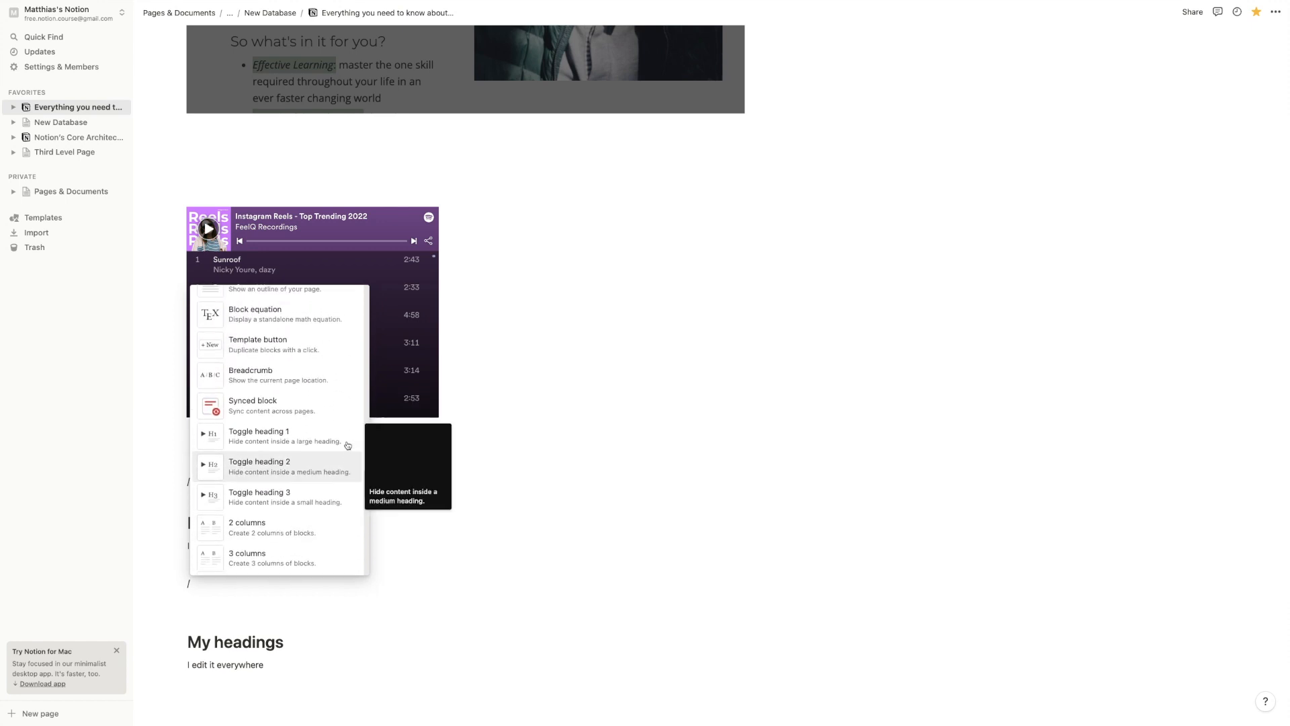
{"action": "scroll", "coordinate": [348, 445], "scroll_direction": "down", "scroll_amount": 2}
{"action": "scroll", "coordinate": [345, 446], "scroll_direction": "down", "scroll_amount": 1}
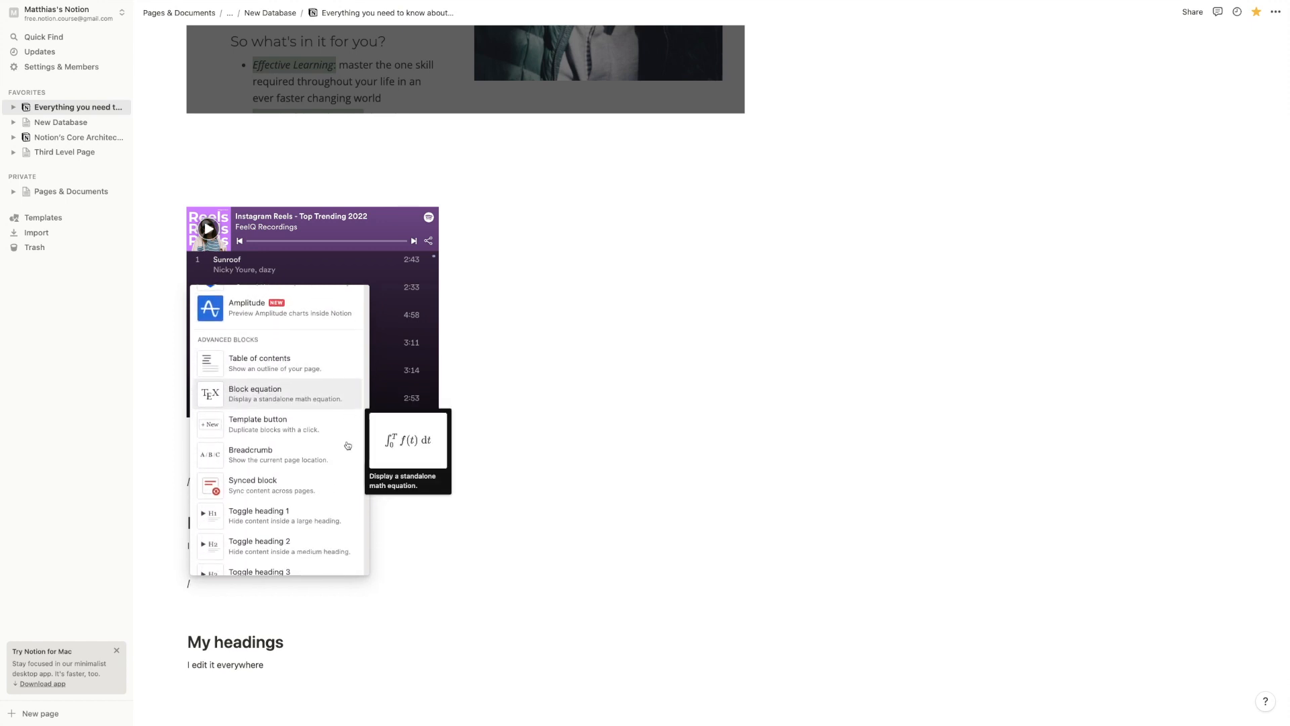
{"action": "left_click", "coordinate": [315, 424]}
{"action": "scroll", "coordinate": [304, 595], "scroll_direction": "down", "scroll_amount": 5}
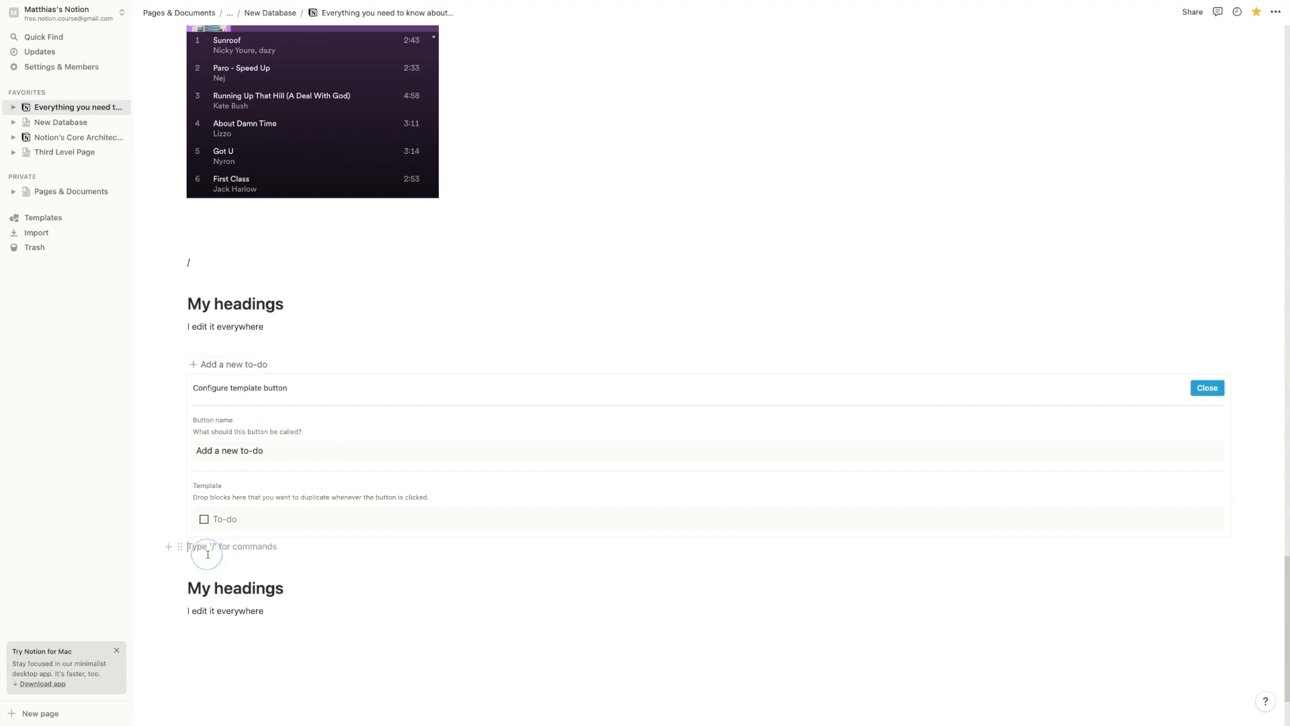
Rename the template button to 'Add something to your workspace'
{"action": "left_click", "coordinate": [1209, 389]}
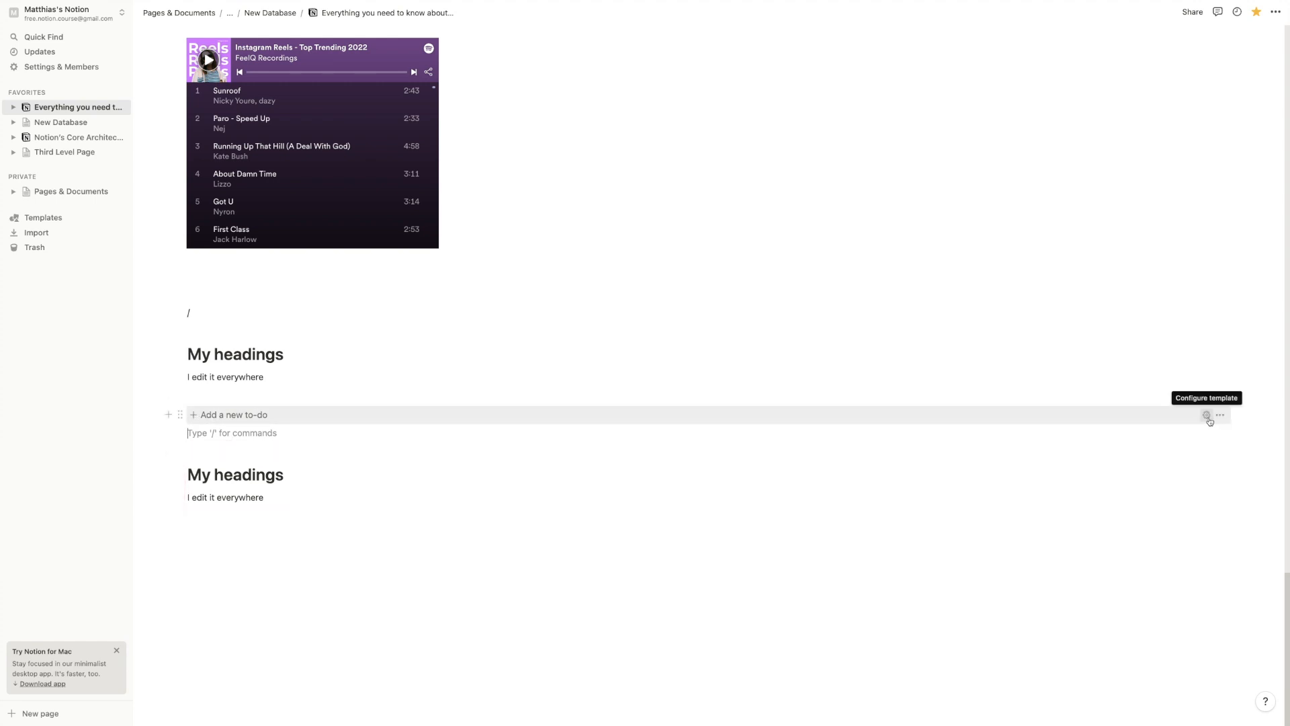
{"action": "left_click", "coordinate": [1206, 416]}
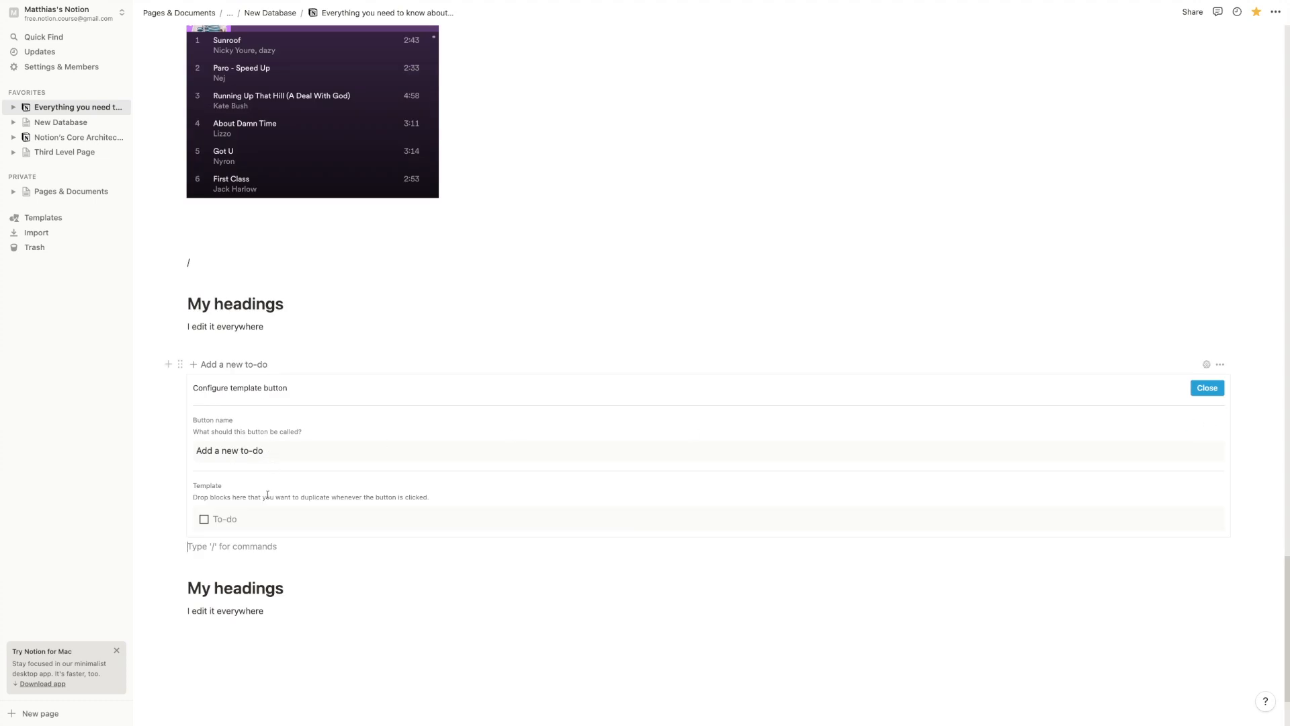
{"action": "left_click_drag", "start_coordinate": [218, 444], "coordinate": [194, 446]}
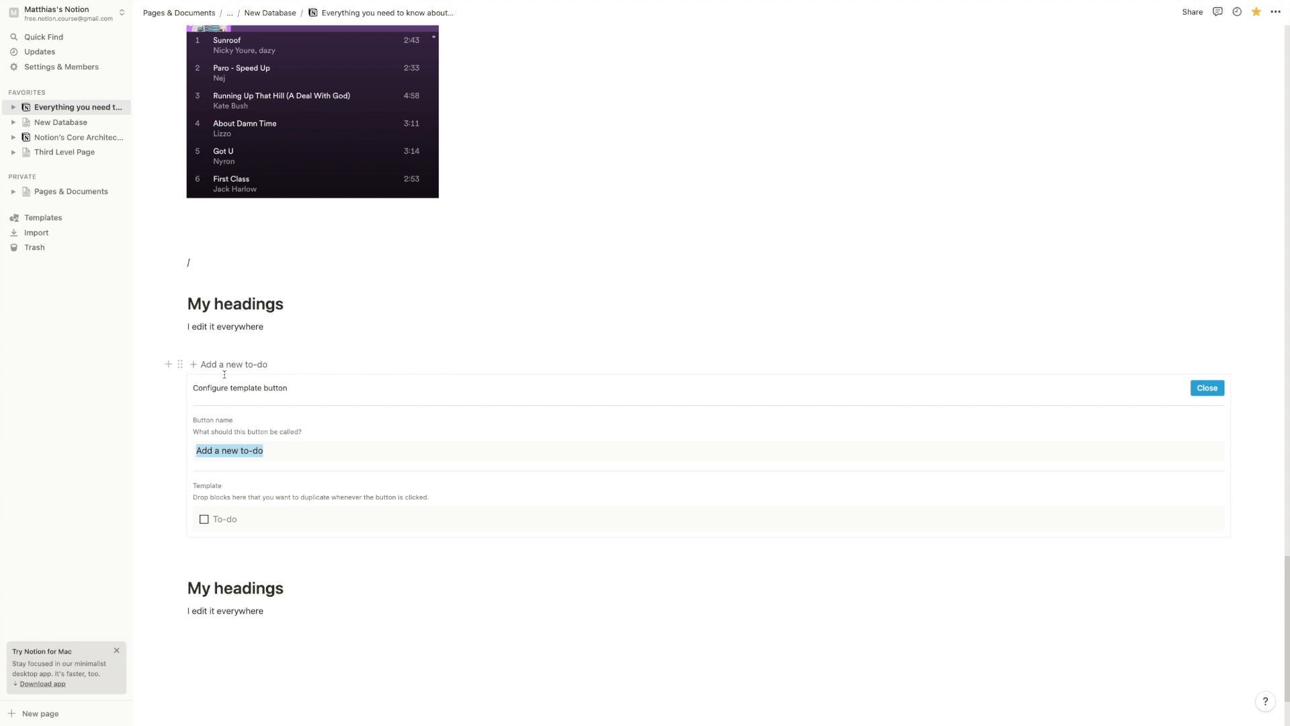
{"action": "type", "text": "Add something to your workspace"}
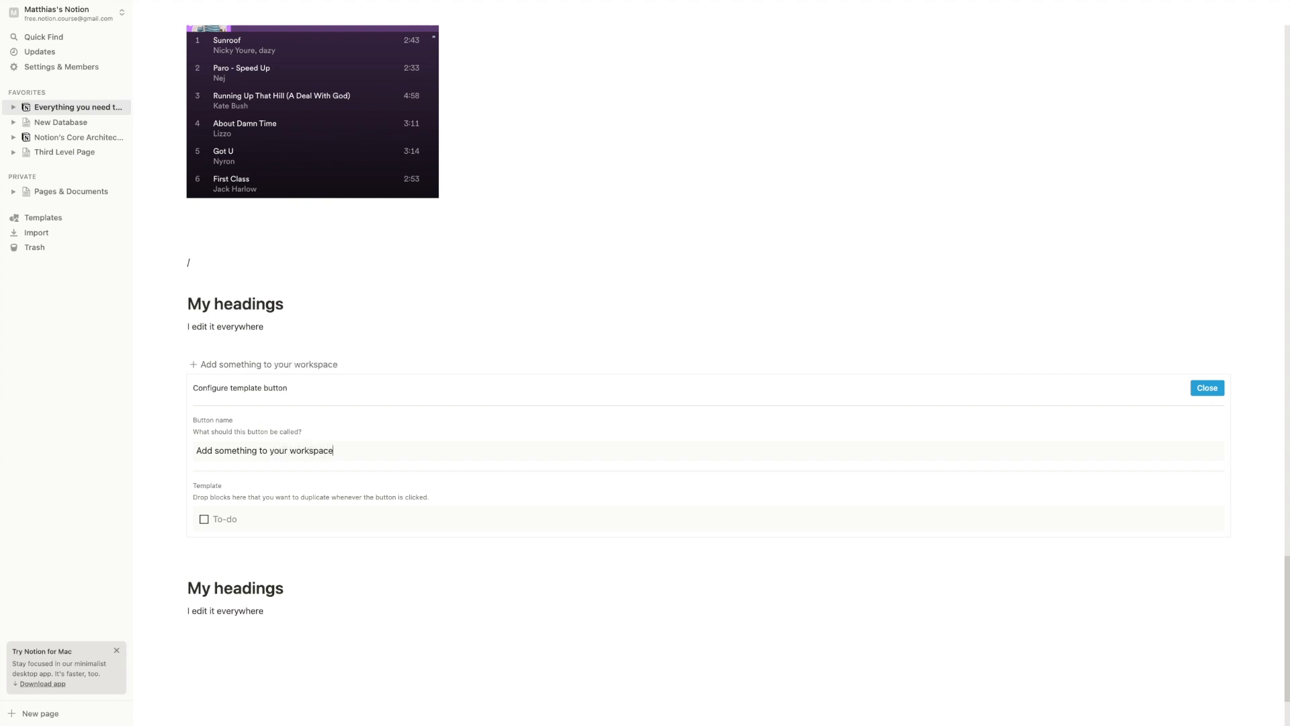
Turn the template's To-do line into plain text and start a /h1 heading
{"action": "left_click", "coordinate": [235, 517]}
{"action": "key", "text": "BackSpace"}
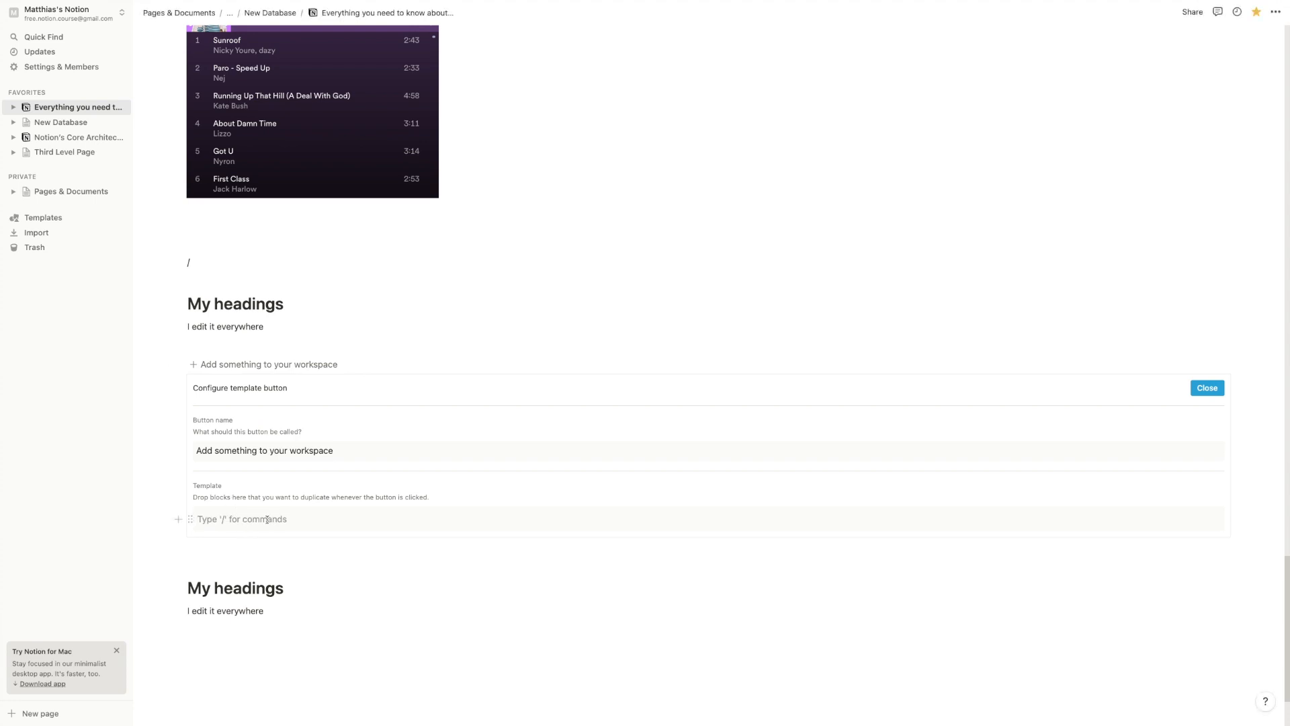
{"action": "type", "text": "/h1"}
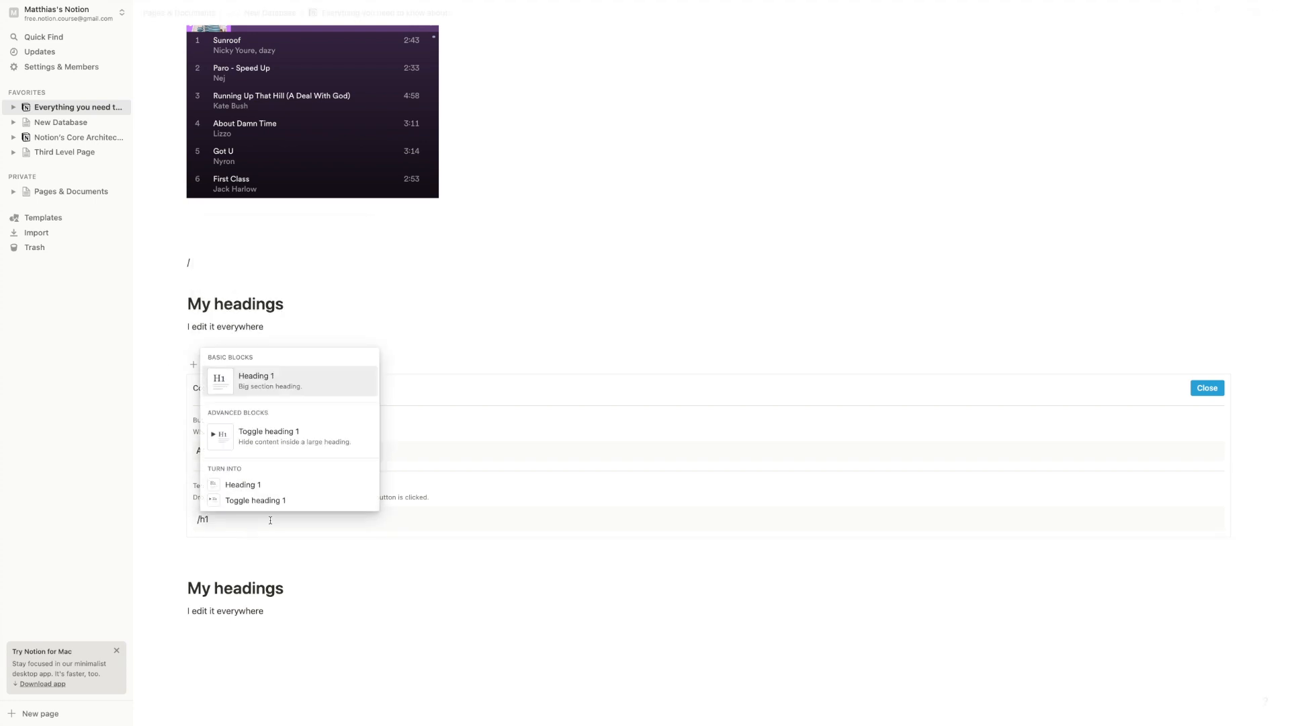
{"action": "left_click", "coordinate": [270, 444]}
{"action": "type", "text": "@"}
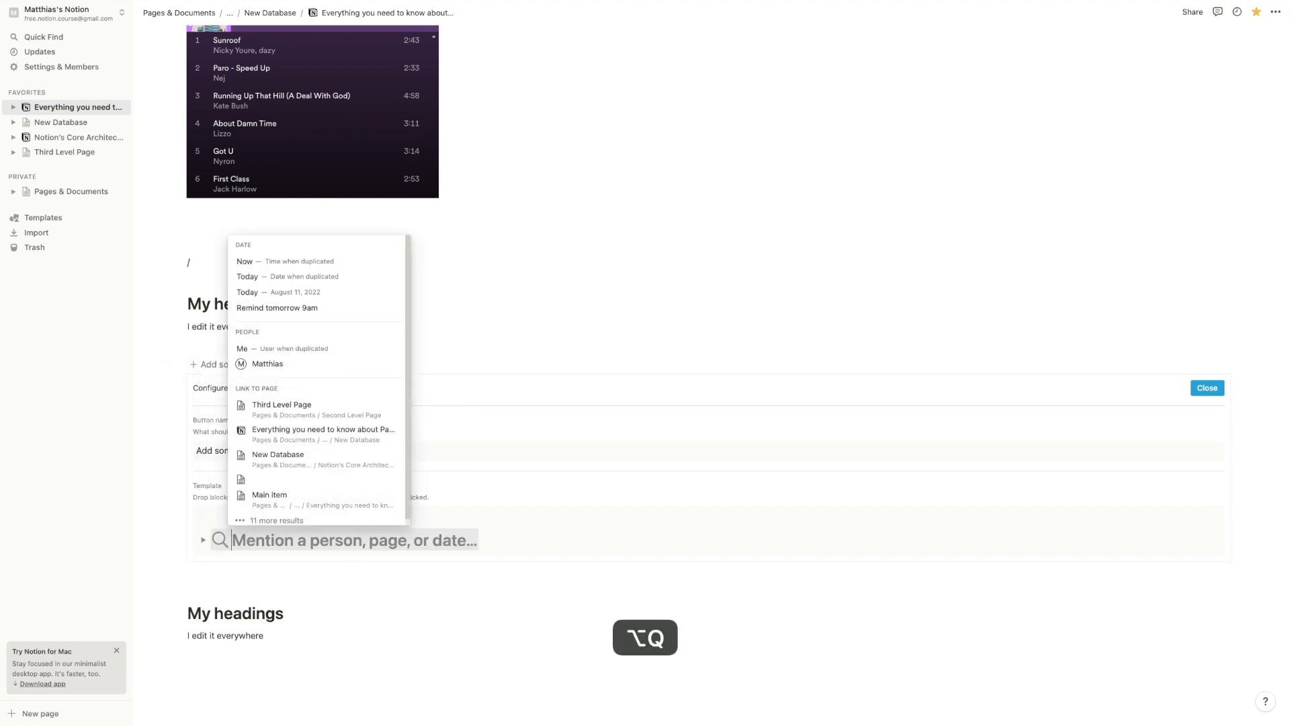
{"action": "type", "text": "toda"}
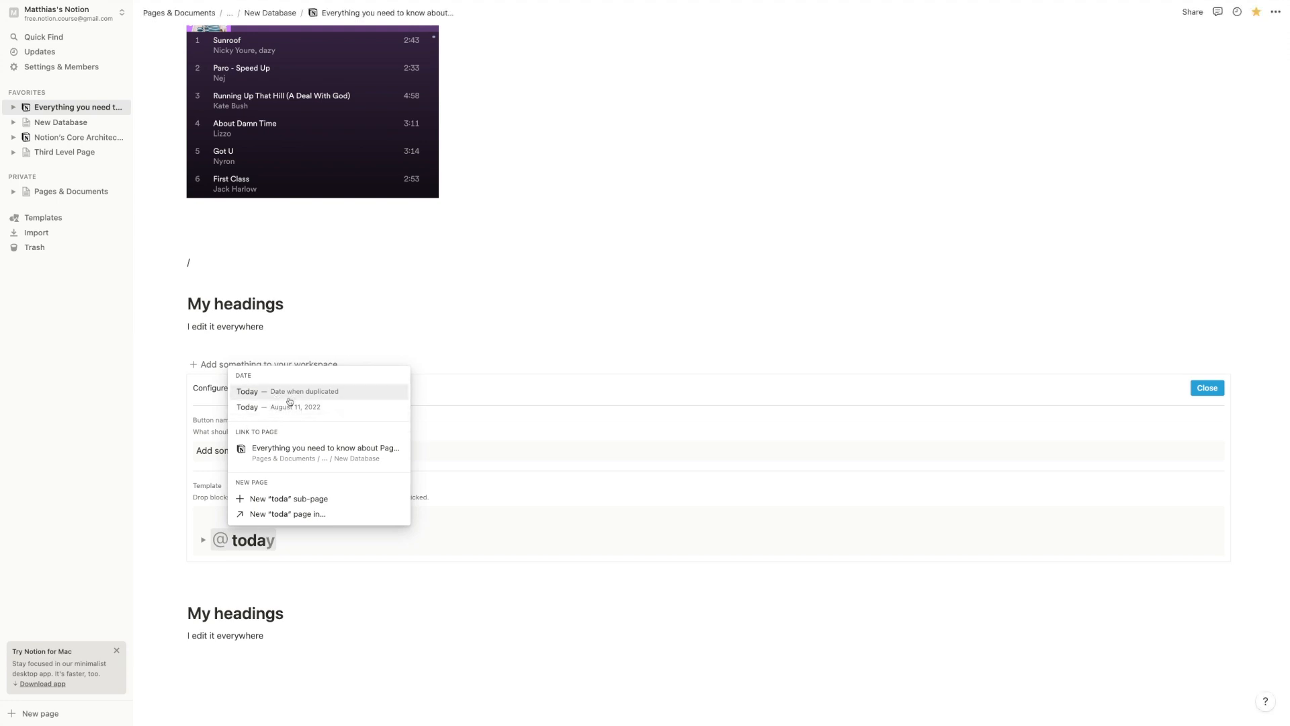
{"action": "left_click", "coordinate": [294, 393]}
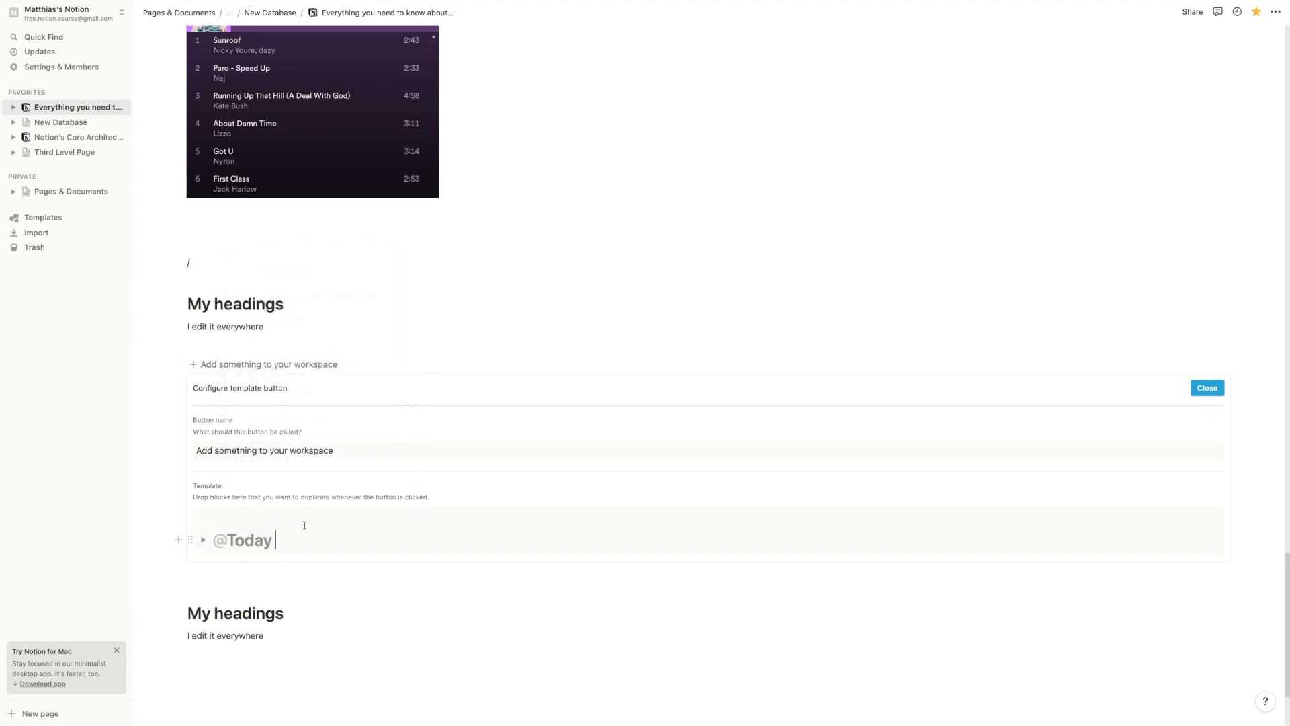
{"action": "left_click", "coordinate": [202, 542]}
{"action": "left_click", "coordinate": [276, 554]}
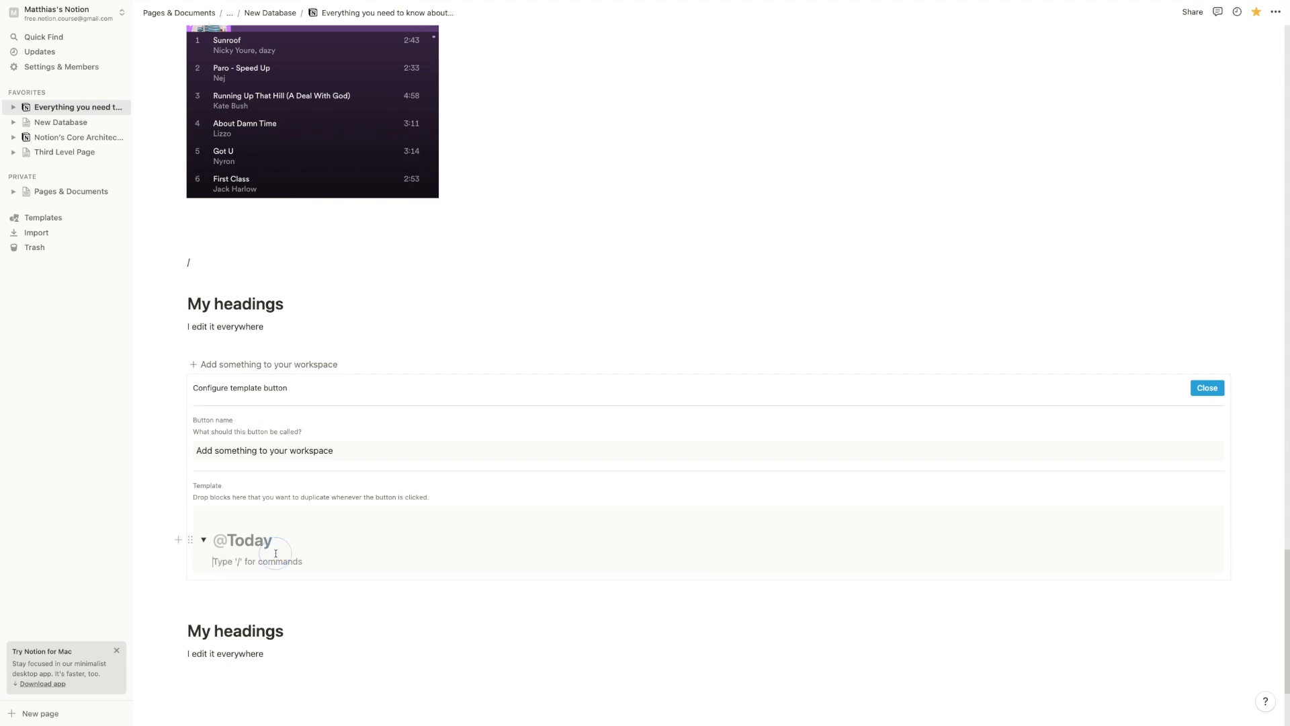
{"action": "type", "text": "/h3"}
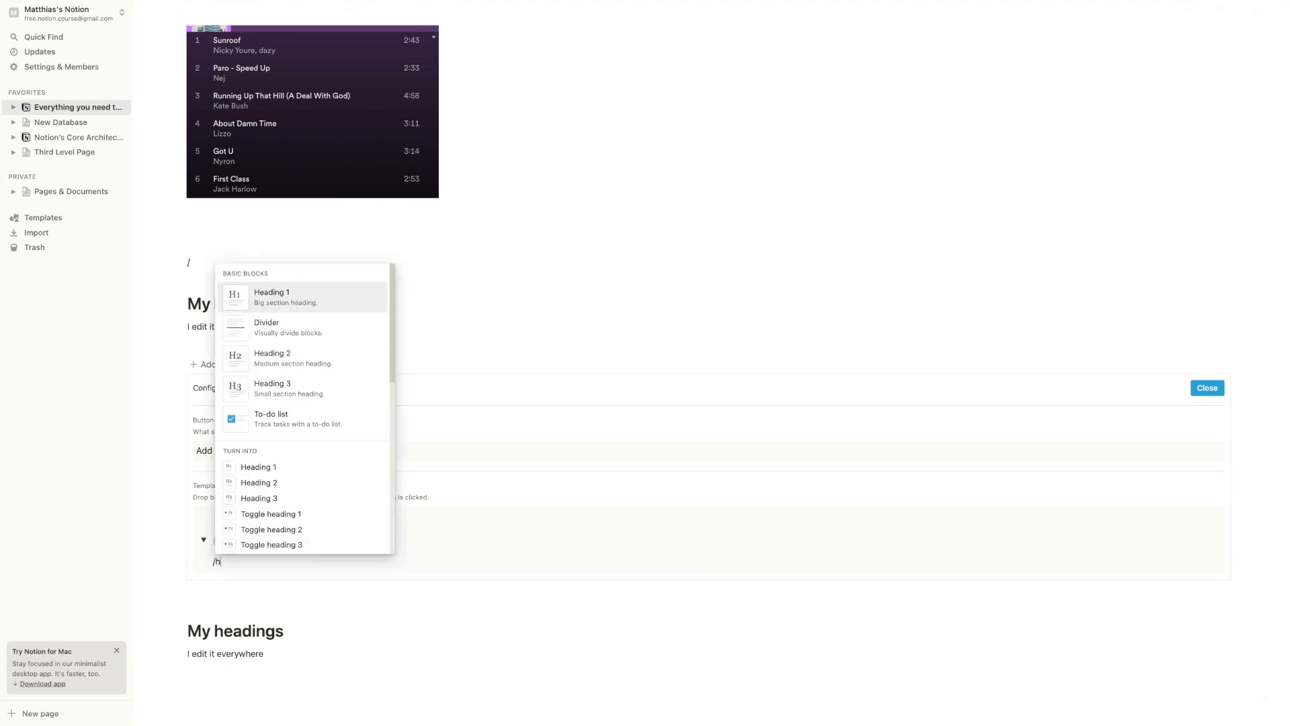
{"action": "key", "text": "Return"}
{"action": "type", "text": "Agenda"}
{"action": "key", "text": "Return"}
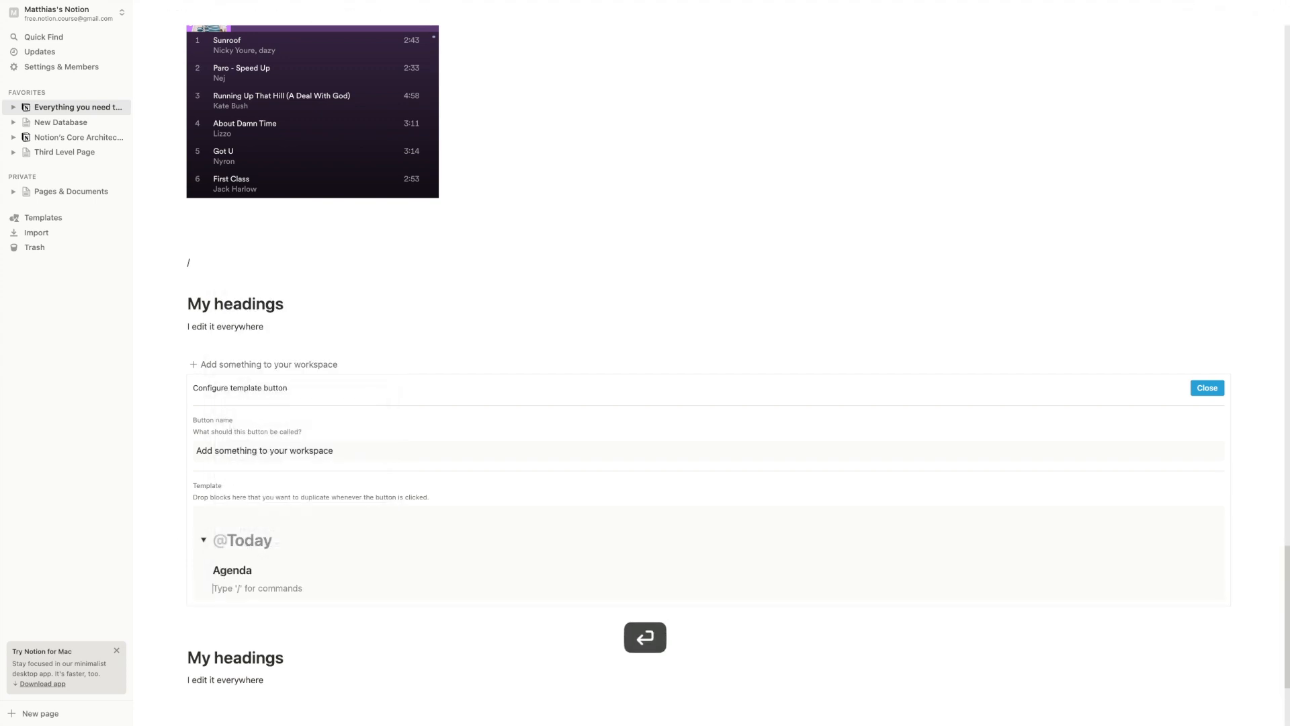
{"action": "type", "text": "/h3"}
{"action": "key", "text": "Return"}
{"action": "type", "text": "M"}
{"action": "key", "text": "BackSpace"}
{"action": "type", "text": "Next"}
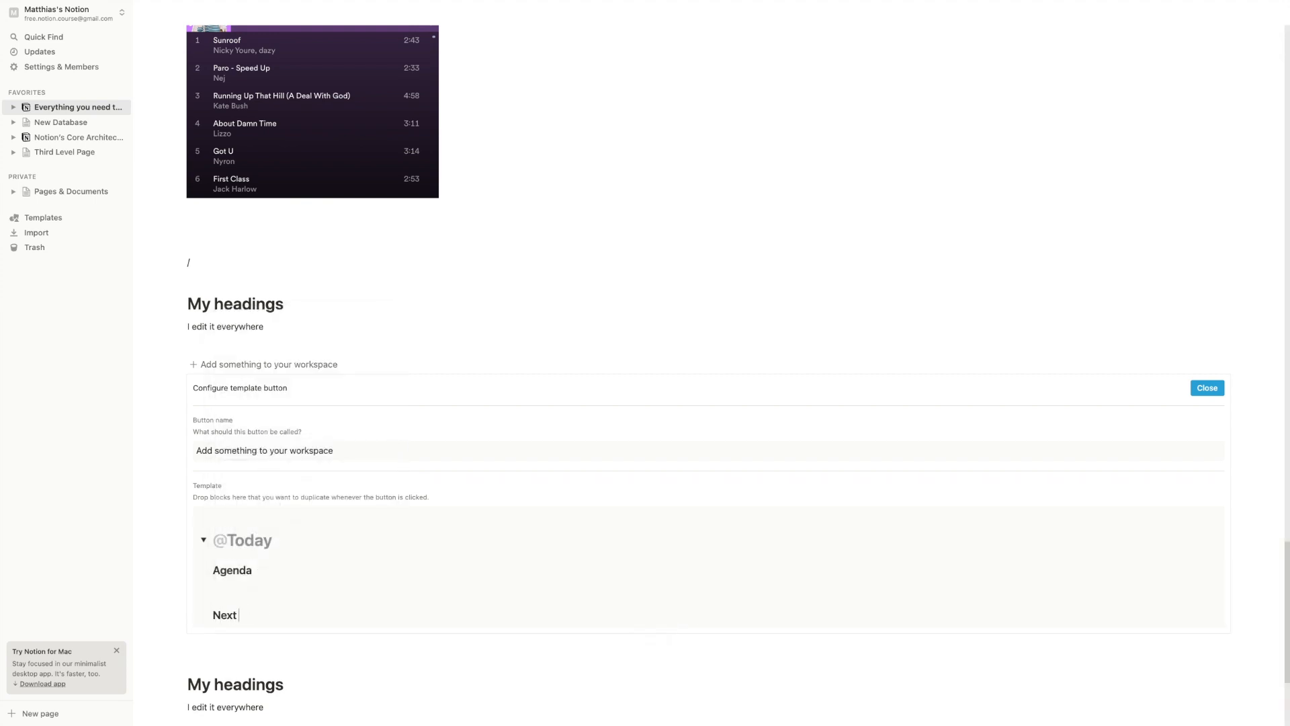
{"action": "type", "text": " Actions"}
{"action": "key", "text": "Return"}
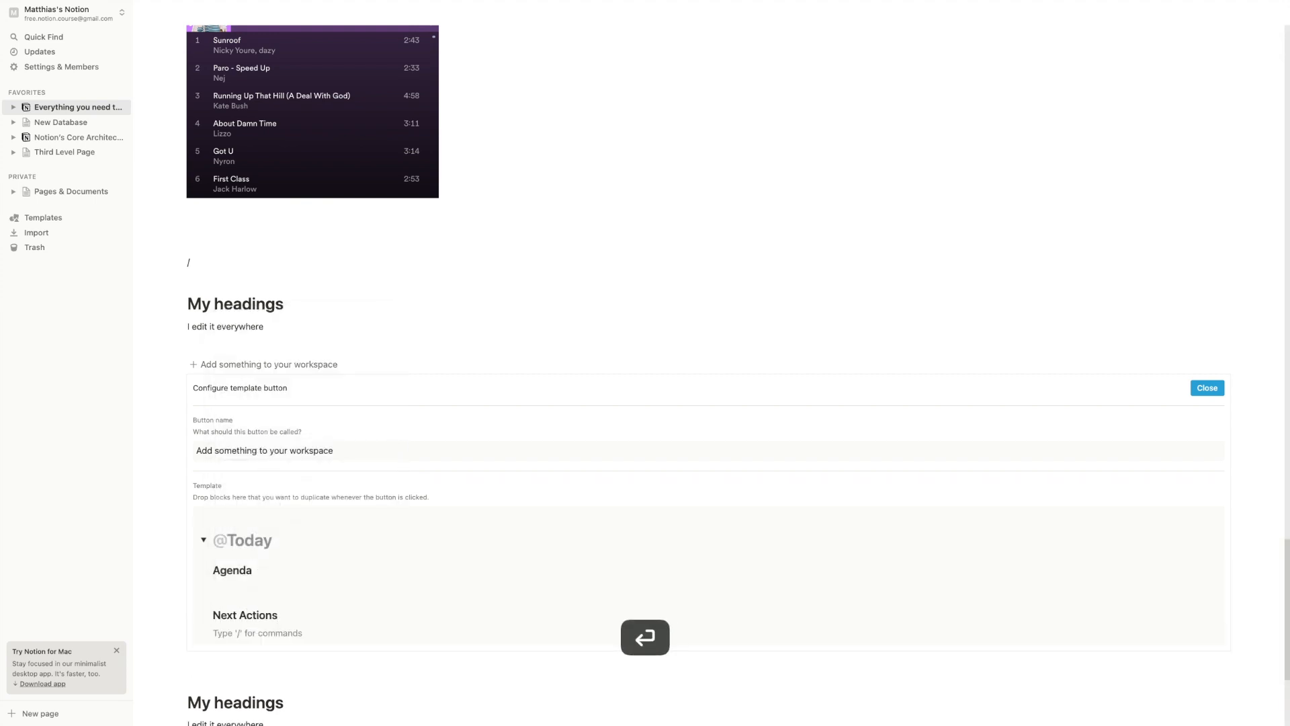
{"action": "key", "text": "BackSpace"}
{"action": "key", "text": "Return"}
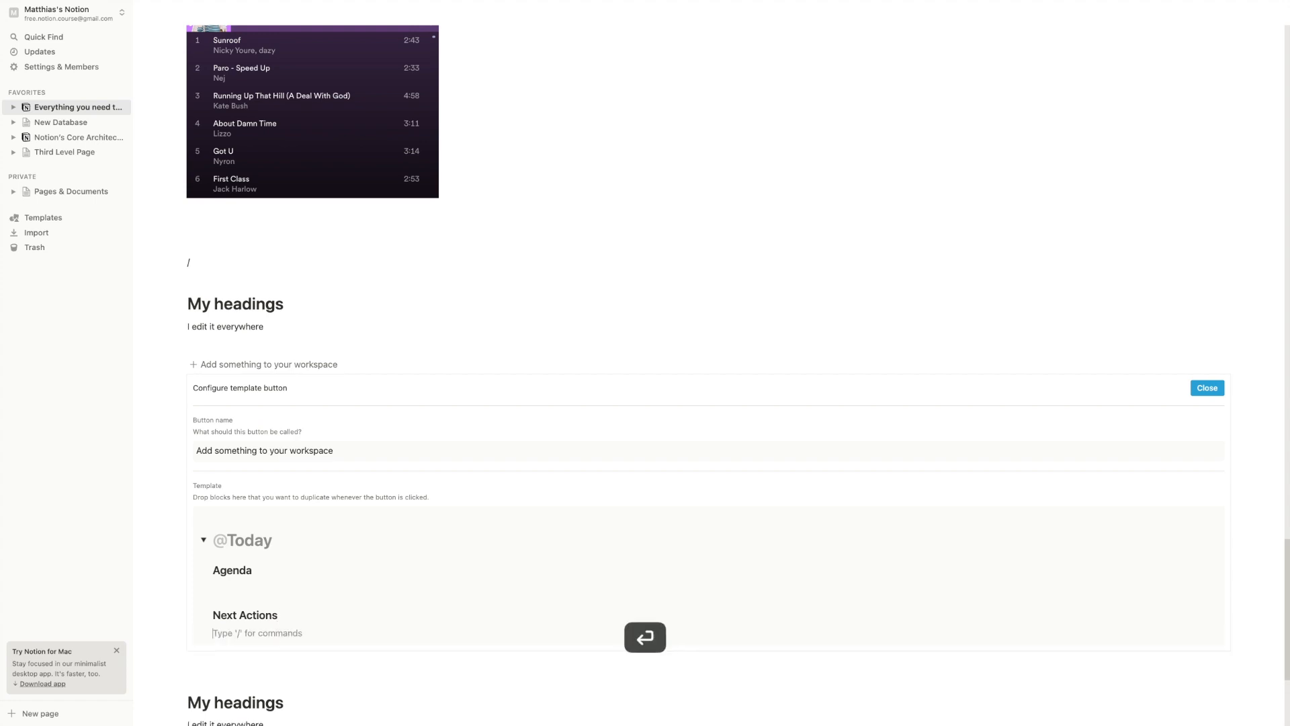
{"action": "left_click", "coordinate": [209, 633]}
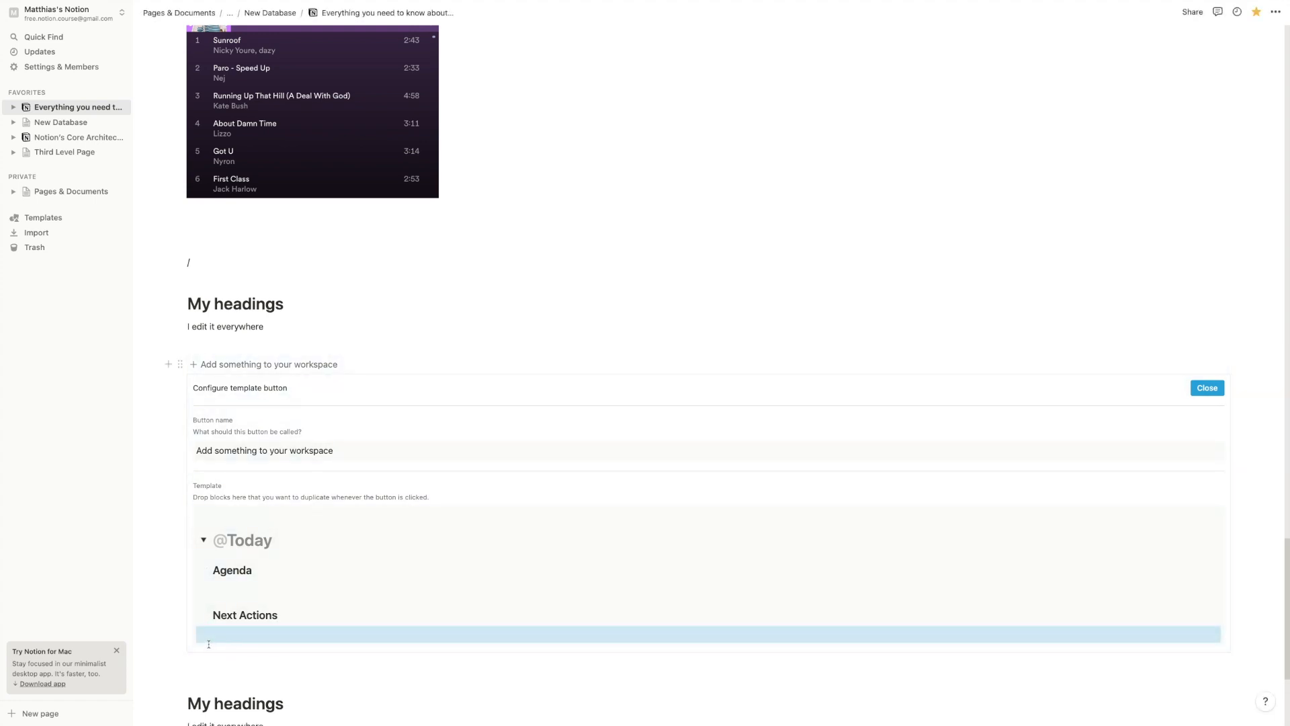
{"action": "type", "text": "/tid"}
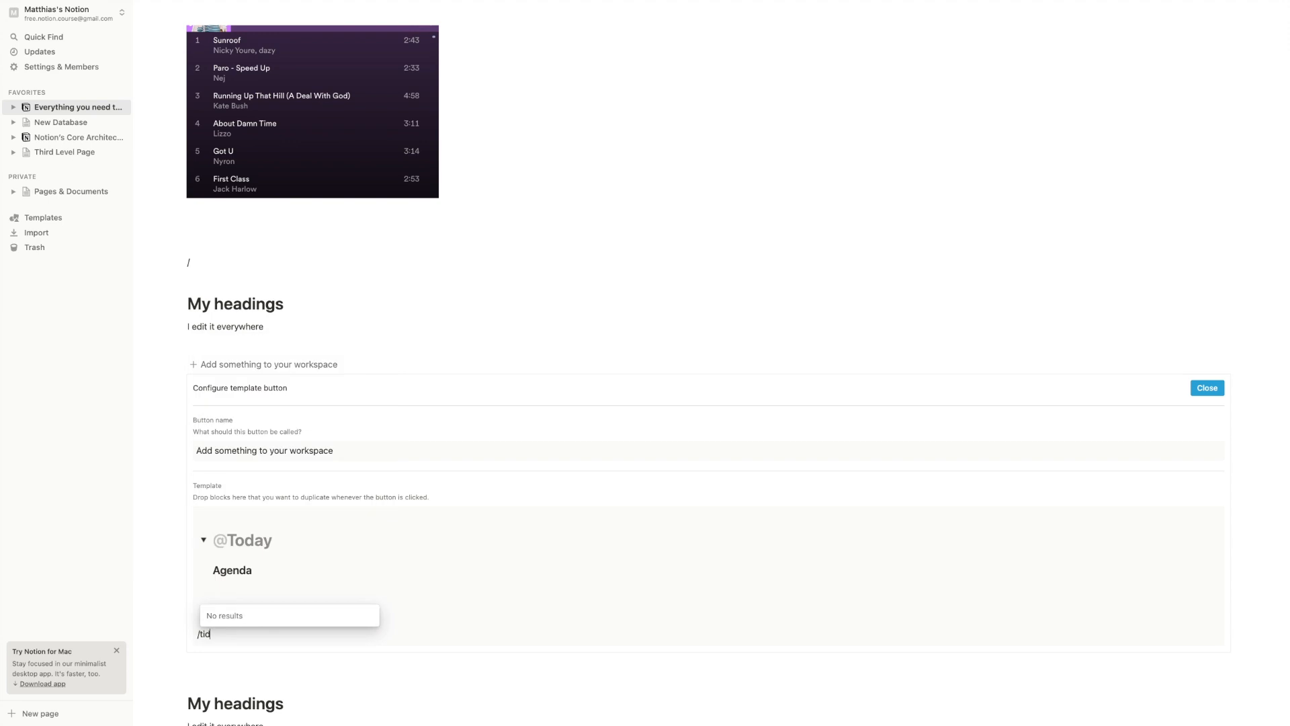
{"action": "key", "text": "BackSpace"}
{"action": "key", "text": "BackSpace"}
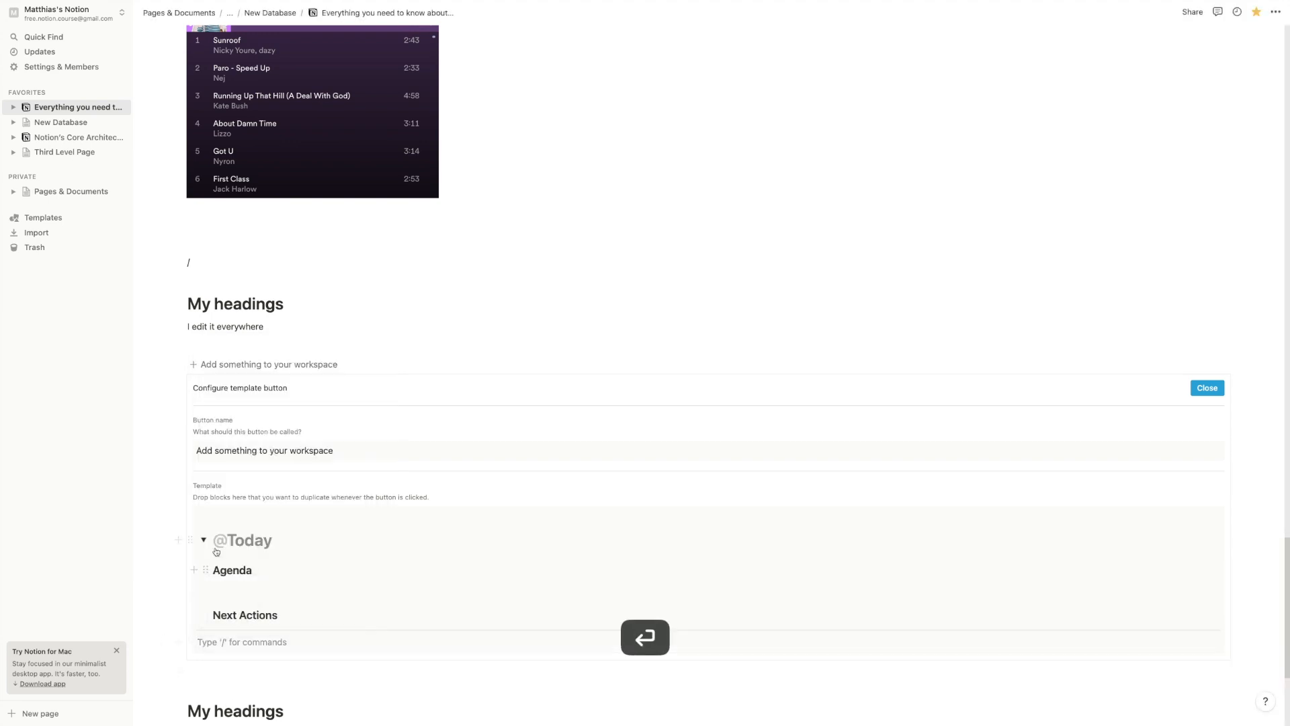
{"action": "left_click", "coordinate": [203, 541]}
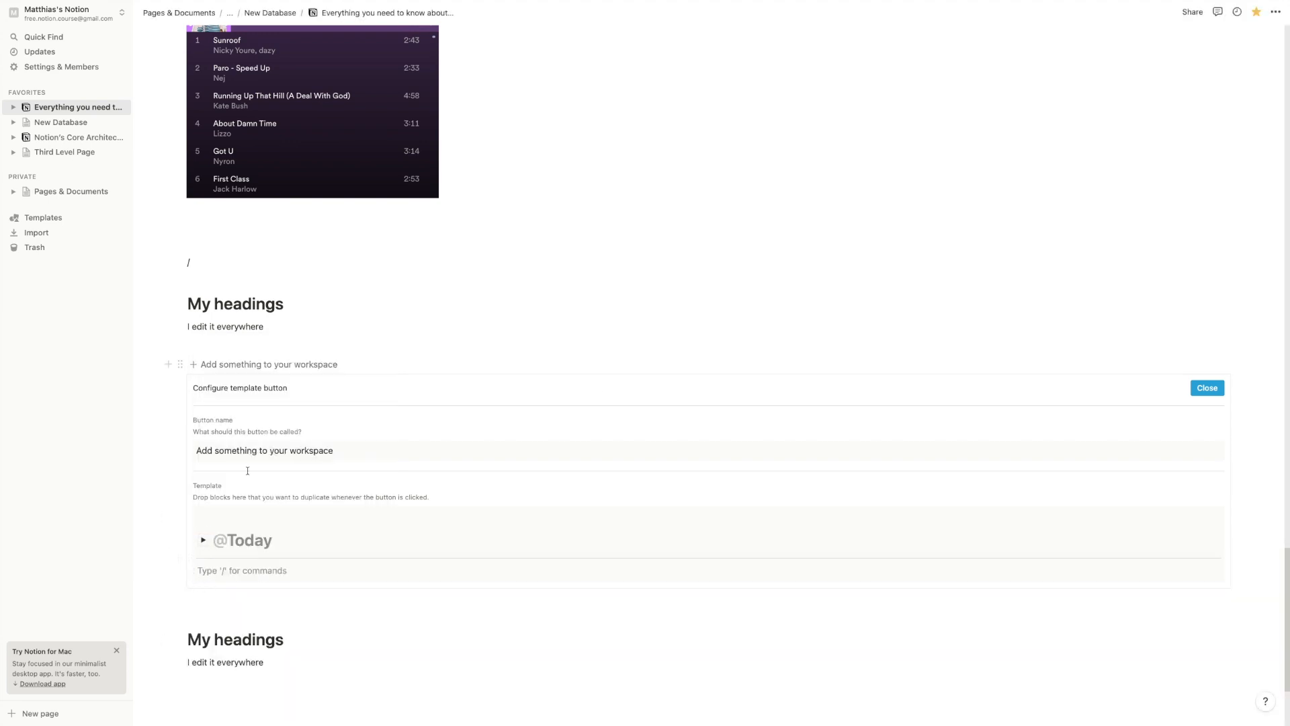
{"action": "left_click", "coordinate": [1206, 388]}
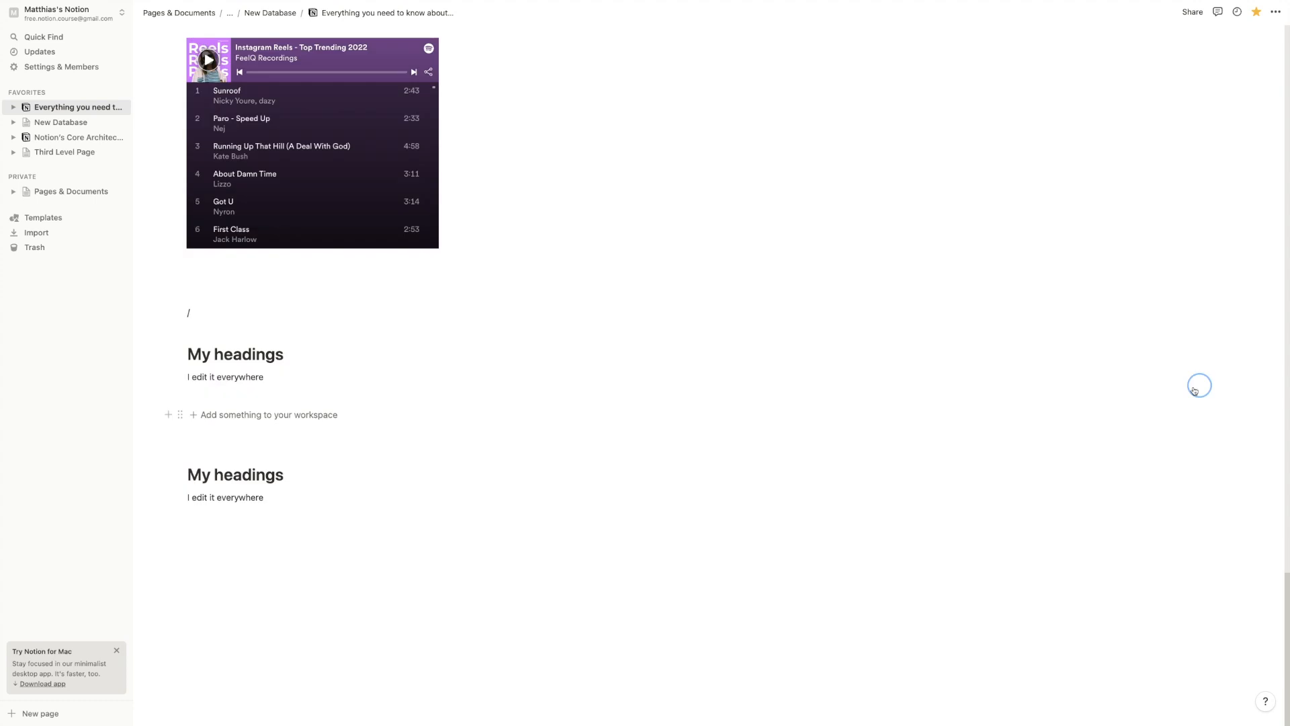
{"action": "left_click", "coordinate": [195, 414]}
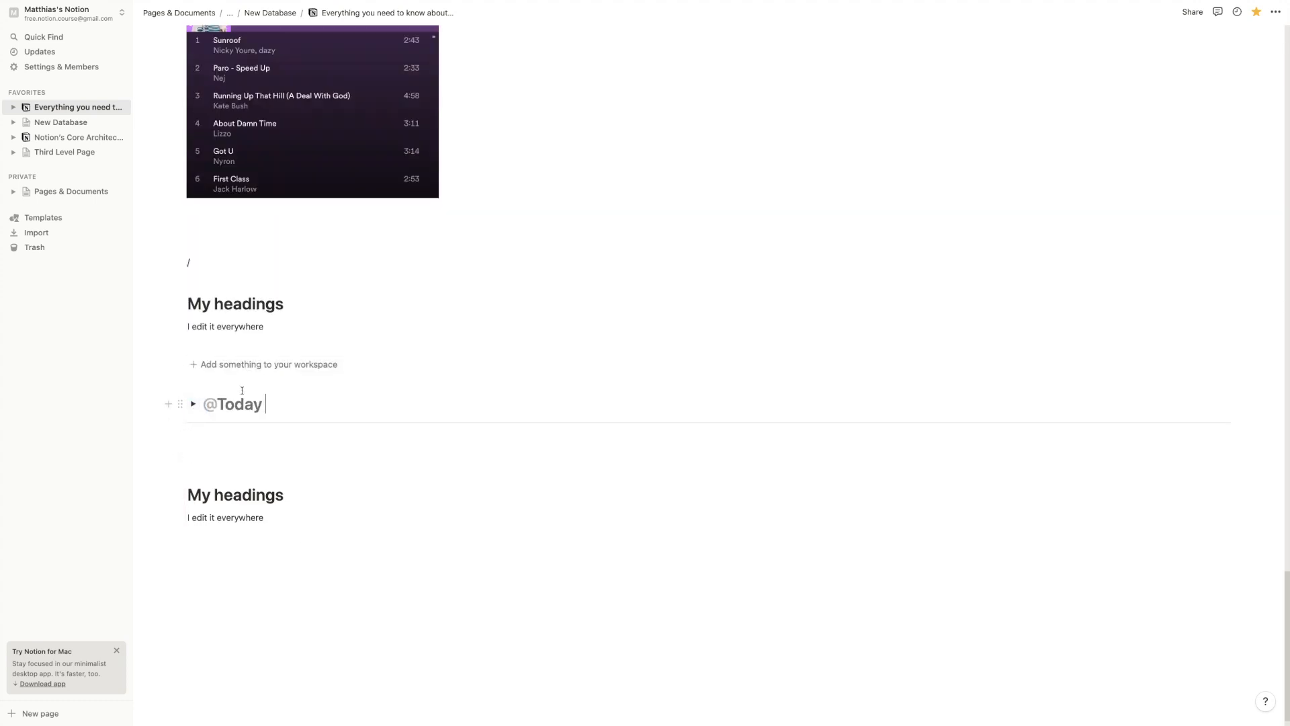
{"action": "left_click", "coordinate": [192, 404]}
{"action": "left_click", "coordinate": [245, 450]}
{"action": "type", "text": "- "}
{"action": "type", "text": "what "}
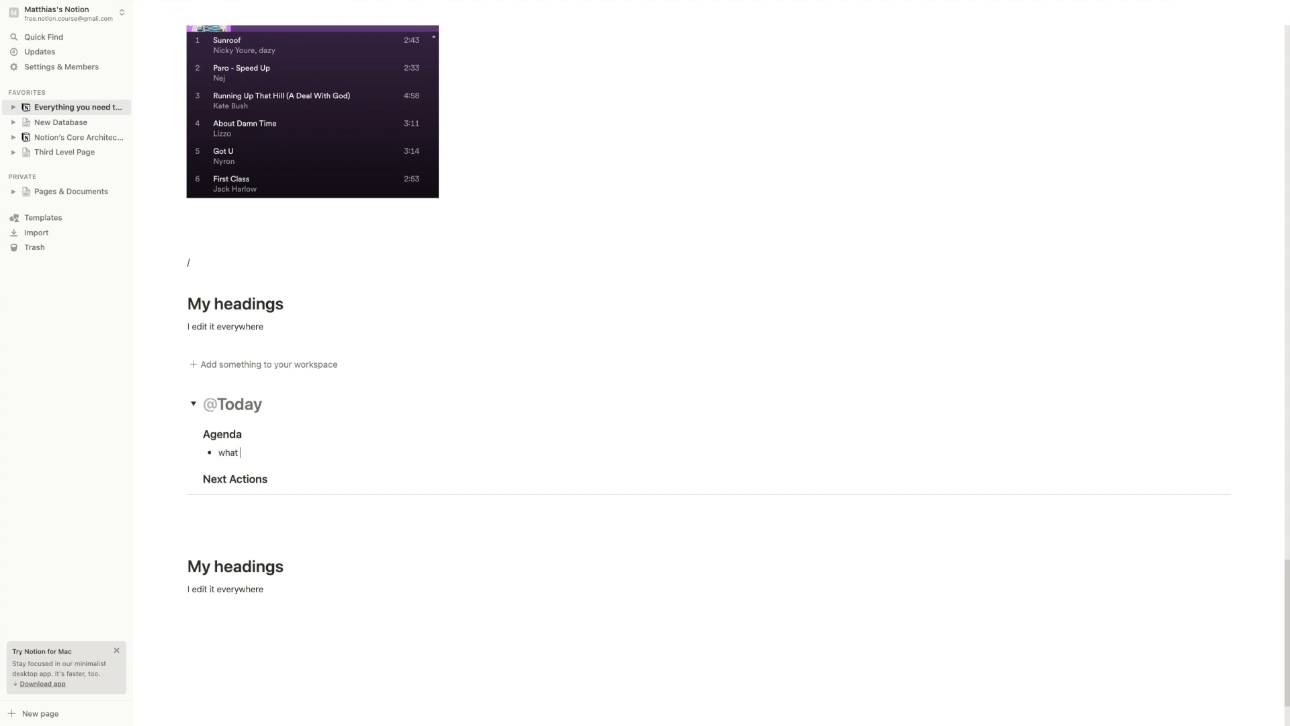
{"action": "type", "text": "is something to t"}
{"action": "type", "text": "alk aobut"}
{"action": "key", "text": "BackSpace"}
{"action": "key", "text": "BackSpace"}
{"action": "key", "text": "BackSpace"}
{"action": "key", "text": "BackSpace"}
{"action": "type", "text": "bout"}
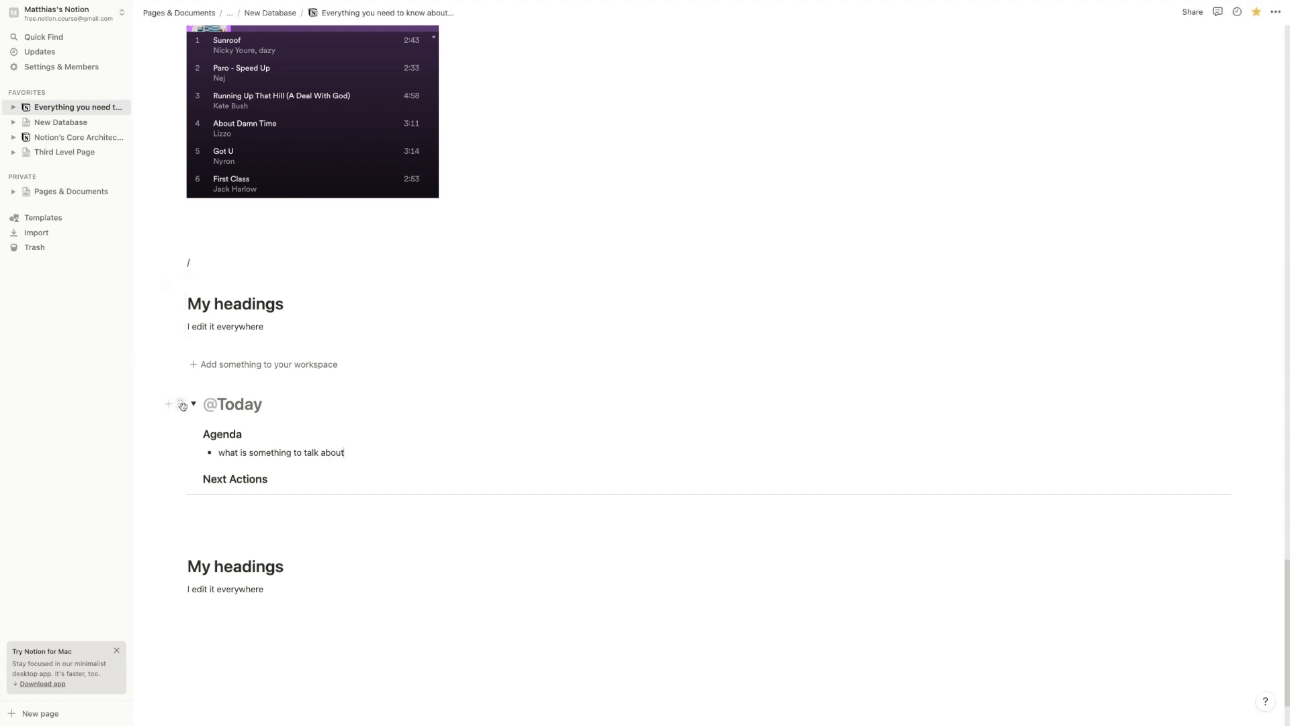
{"action": "left_click", "coordinate": [183, 403]}
{"action": "left_click", "coordinate": [182, 404]}
{"action": "left_click", "coordinate": [194, 404]}
{"action": "left_click", "coordinate": [210, 372]}
{"action": "left_click", "coordinate": [192, 405]}
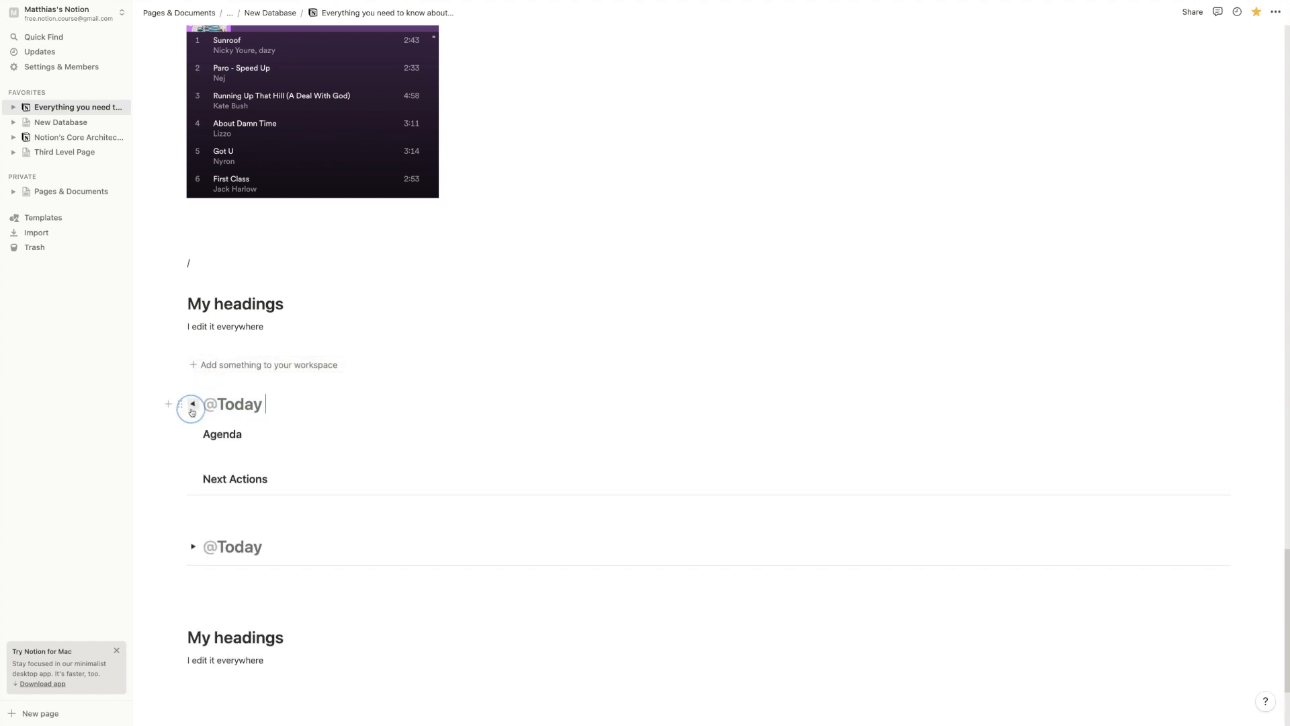
{"action": "left_click", "coordinate": [193, 405]}
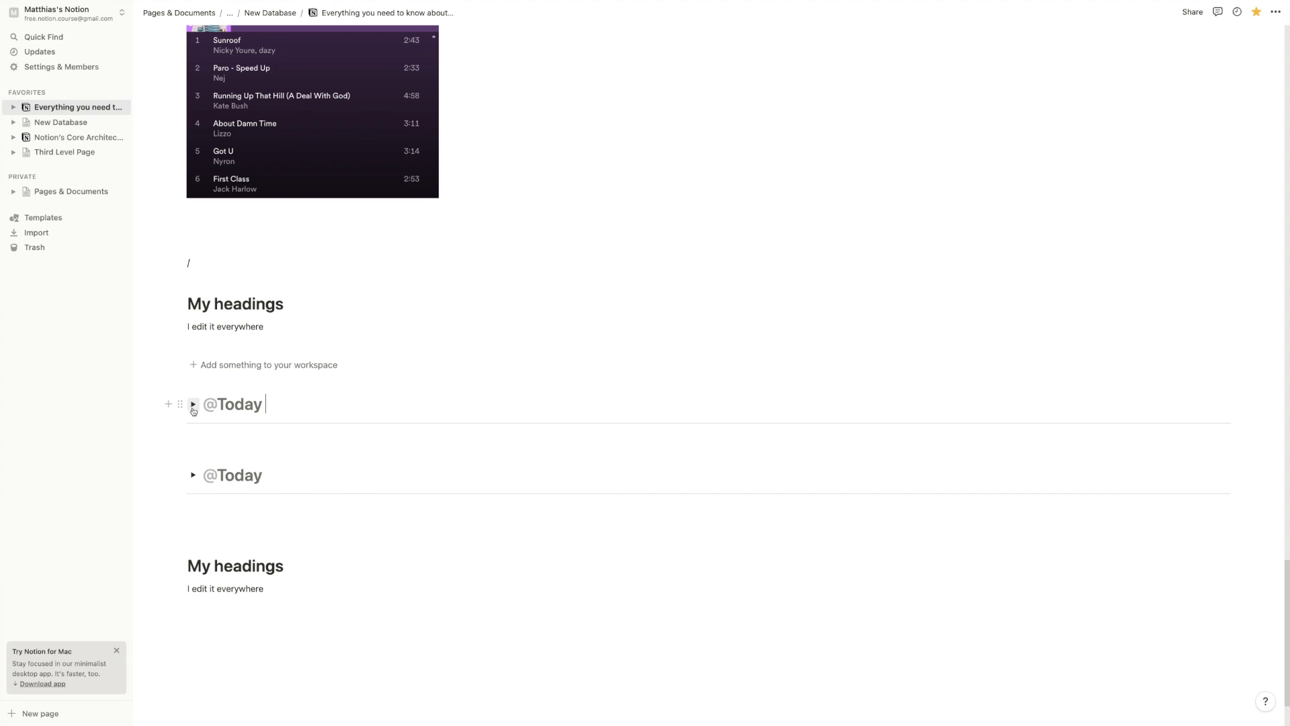
{"action": "scroll", "coordinate": [234, 369], "scroll_direction": "up", "scroll_amount": 20}
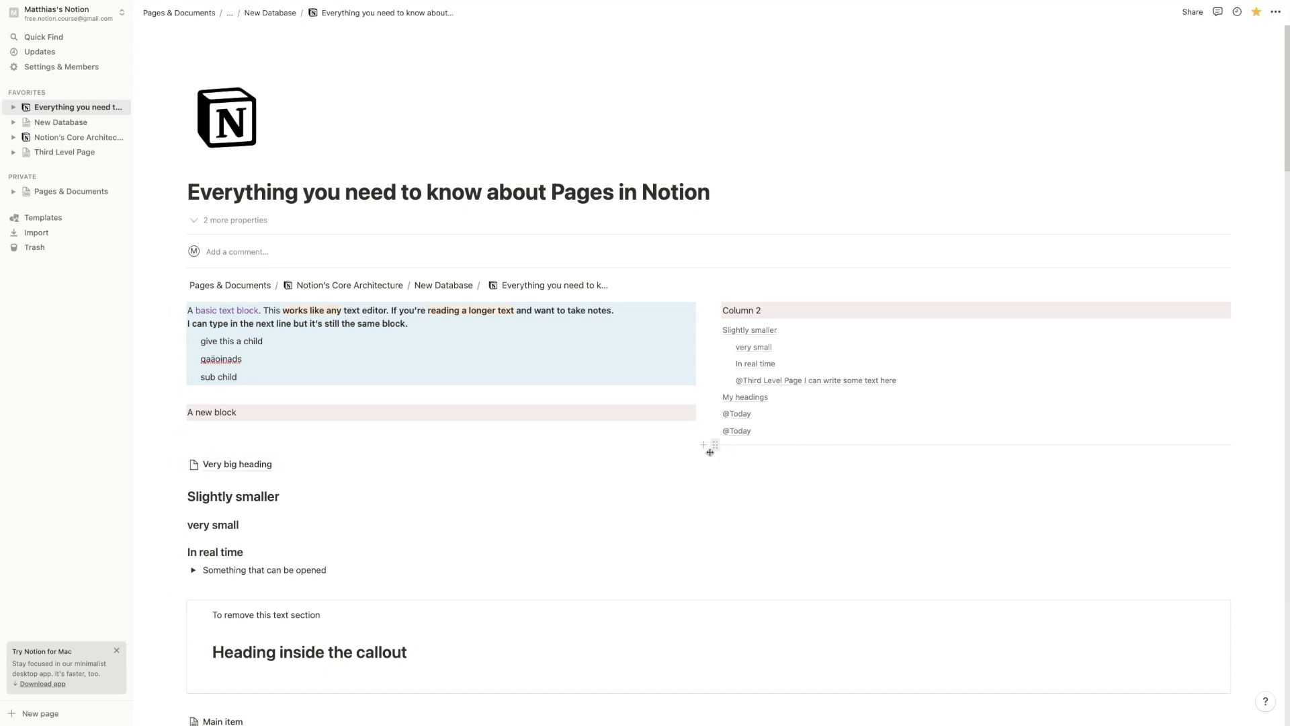
{"action": "scroll", "coordinate": [712, 450], "scroll_direction": "down", "scroll_amount": 3}
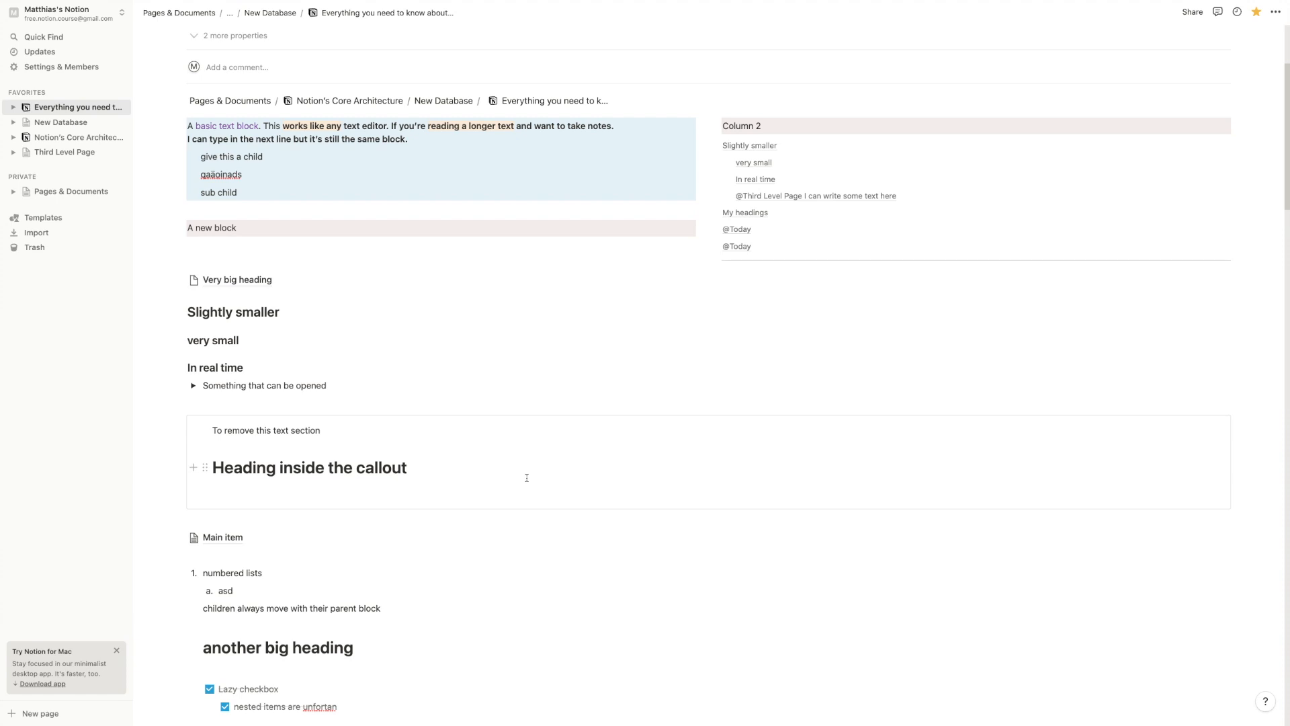
{"action": "scroll", "coordinate": [527, 478], "scroll_direction": "down", "scroll_amount": 18}
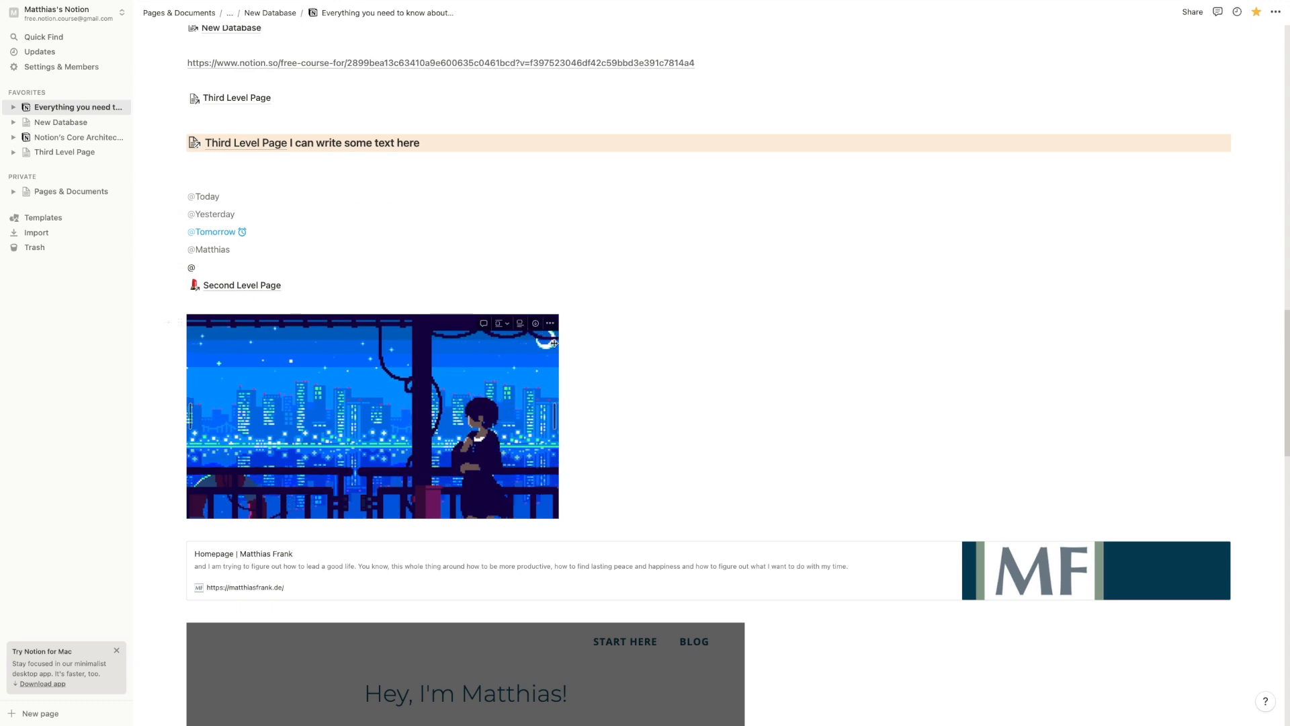
{"action": "scroll", "coordinate": [511, 332], "scroll_direction": "up", "scroll_amount": 2}
{"action": "scroll", "coordinate": [511, 331], "scroll_direction": "up", "scroll_amount": 6}
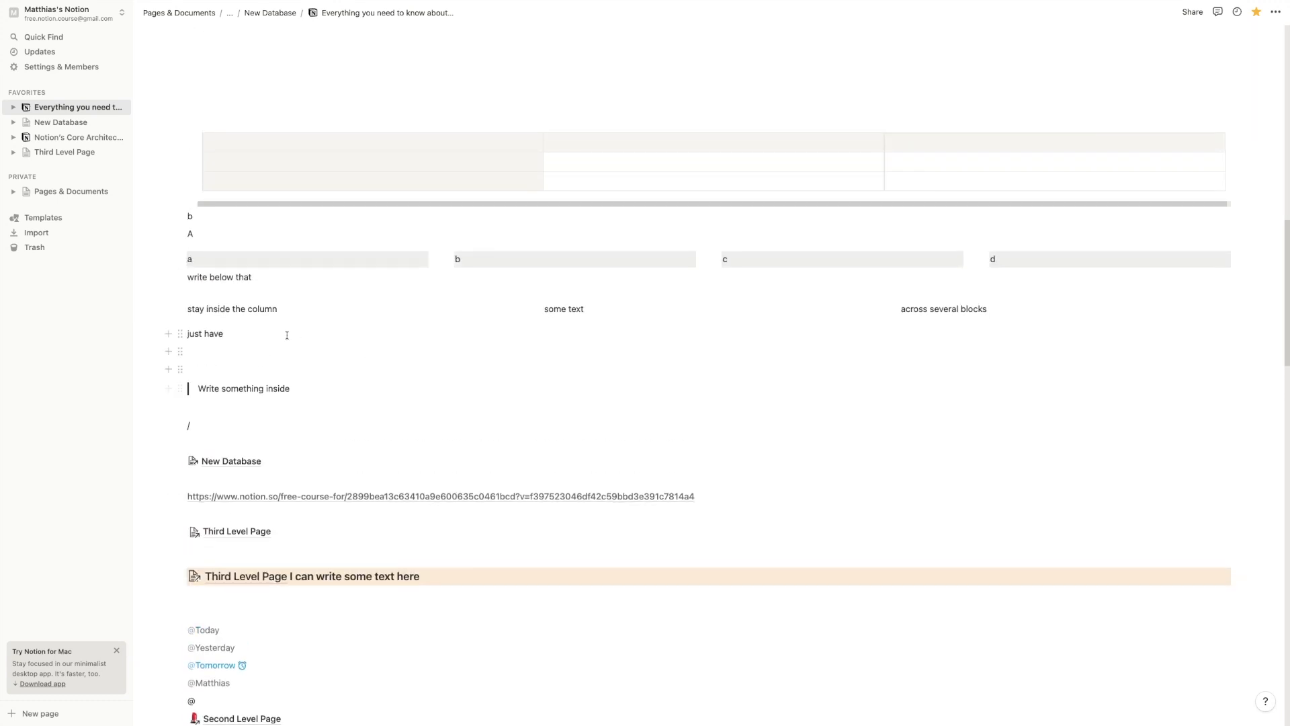
{"action": "scroll", "coordinate": [265, 352], "scroll_direction": "up", "scroll_amount": 3}
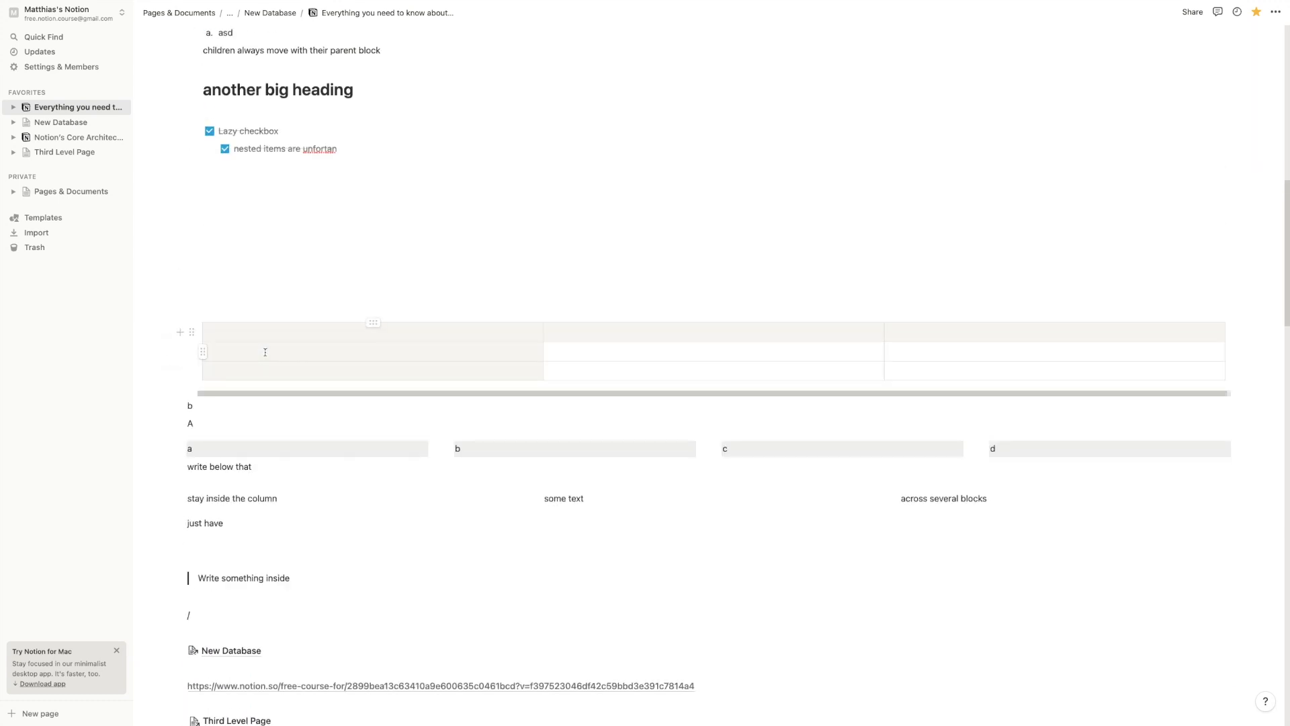
{"action": "scroll", "coordinate": [269, 370], "scroll_direction": "up", "scroll_amount": 3}
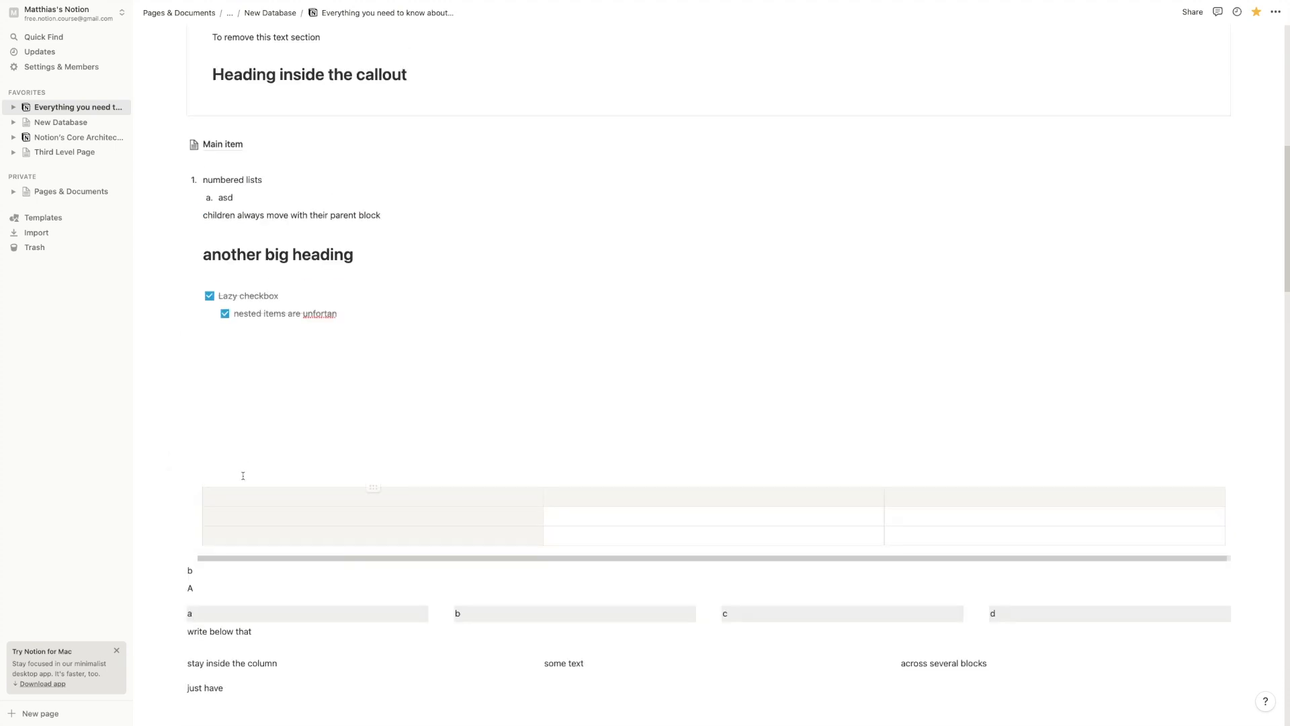
{"action": "scroll", "coordinate": [271, 387], "scroll_direction": "up", "scroll_amount": 3}
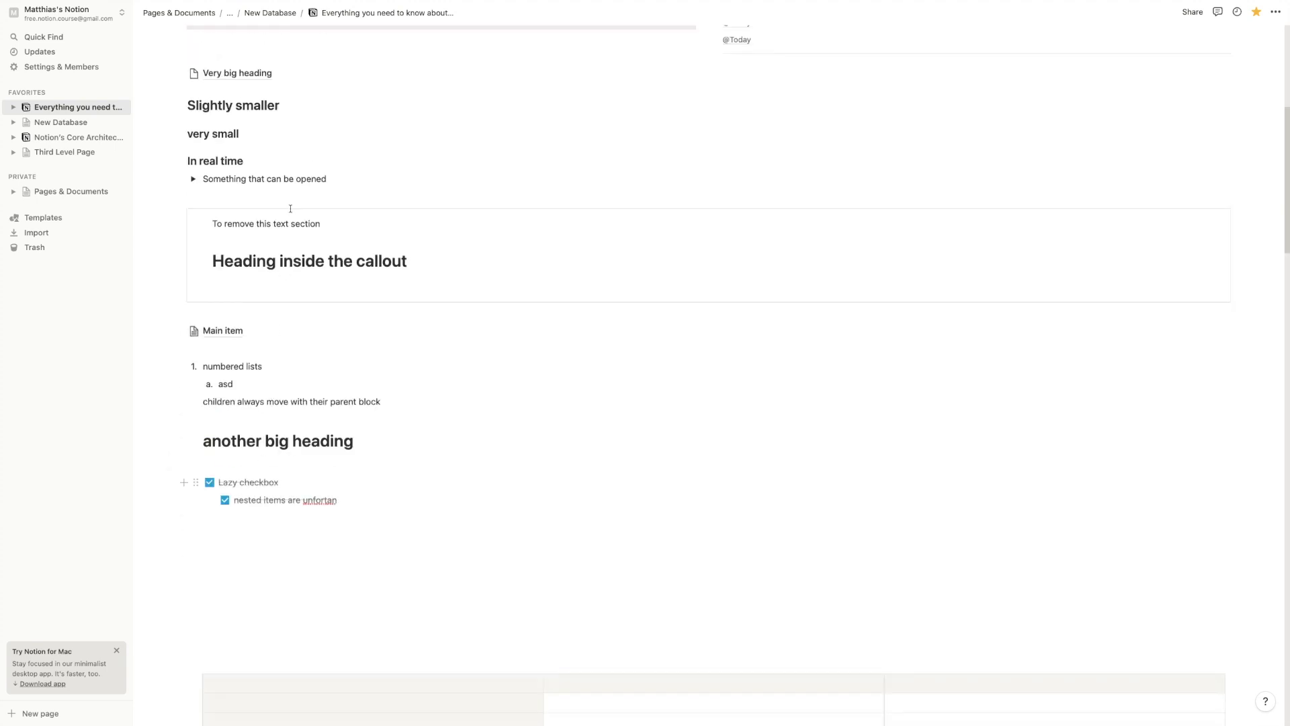
{"action": "left_click", "coordinate": [228, 247]}
{"action": "left_click", "coordinate": [229, 221]}
{"action": "scroll", "coordinate": [221, 290], "scroll_direction": "down", "scroll_amount": 8}
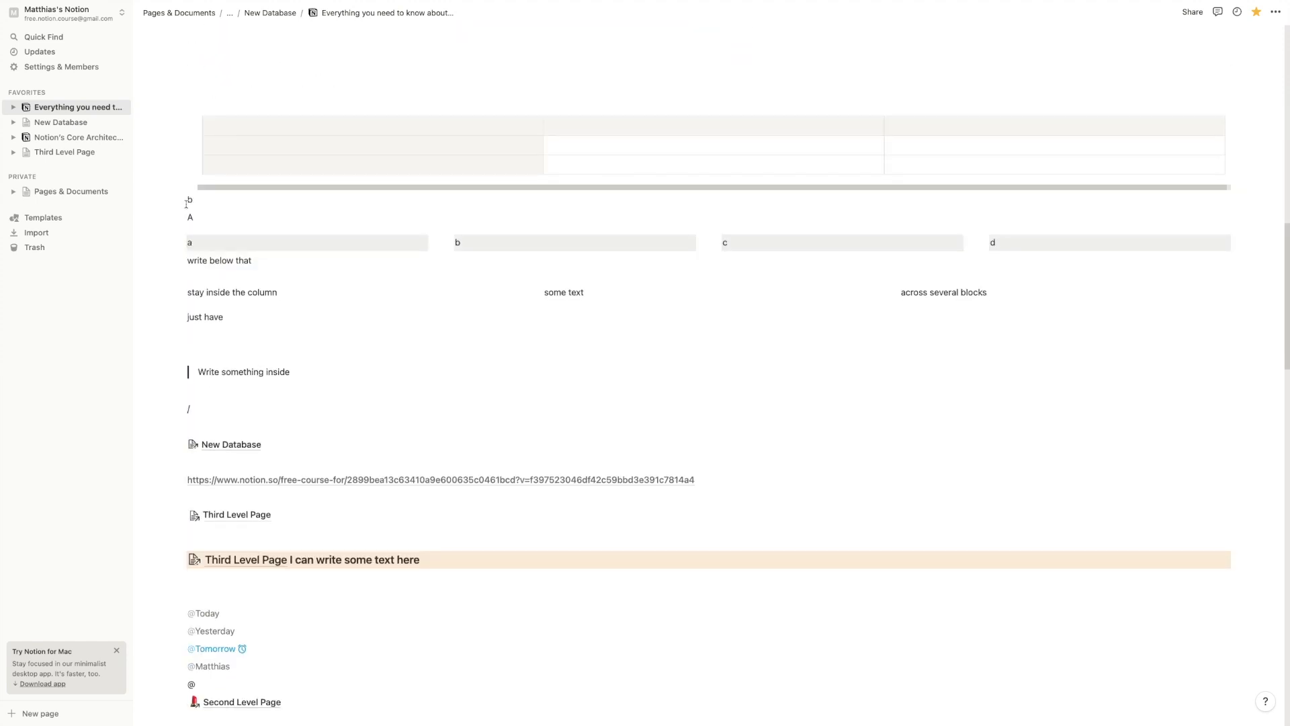
{"action": "scroll", "coordinate": [186, 203], "scroll_direction": "down", "scroll_amount": 5}
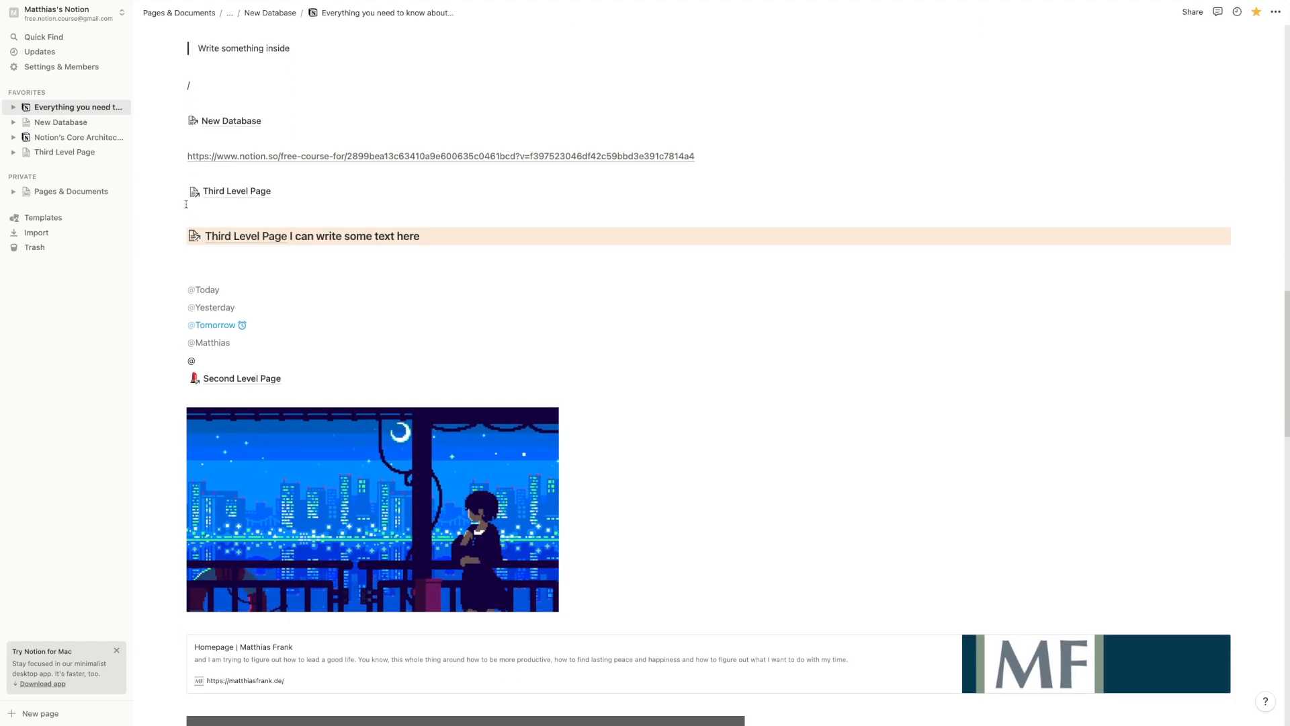